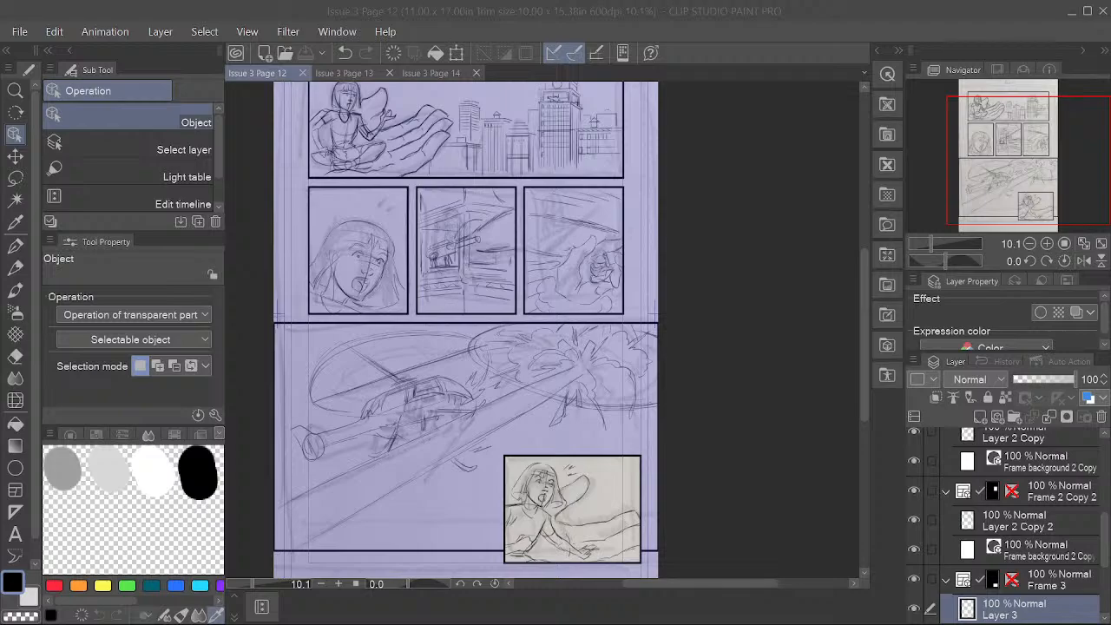
Step: Select Layer 4 in Frame 1 and show the Perspective ruler 1 layer over the top panel
{"action": "left_click", "coordinate": [573, 26]}
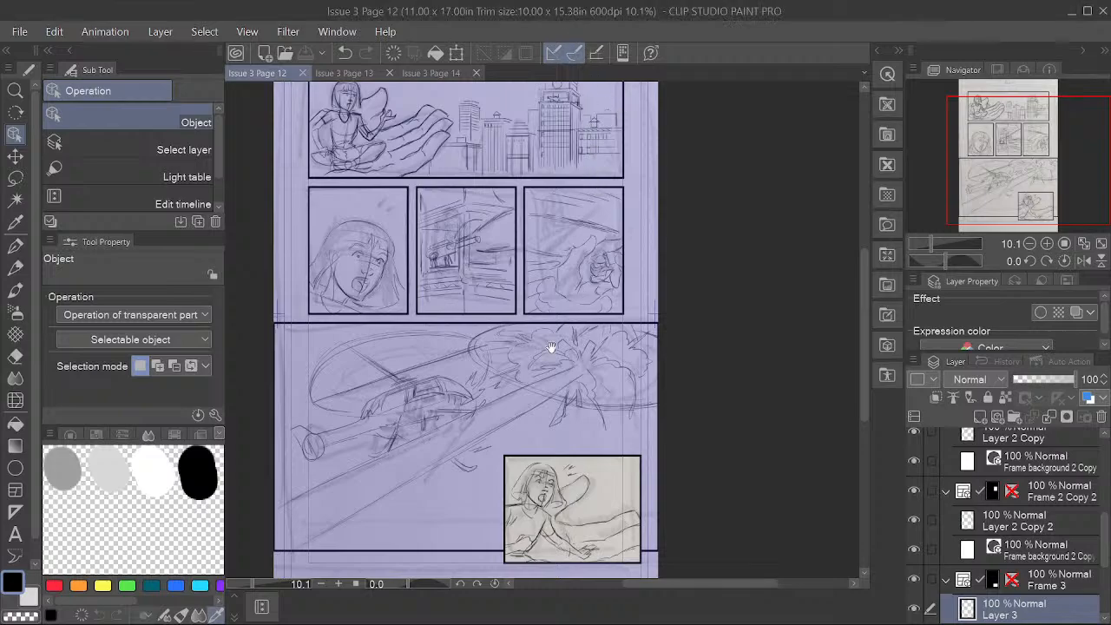
{"action": "key", "text": "space"}
{"action": "left_click_drag", "start_coordinate": [647, 424], "coordinate": [631, 422]}
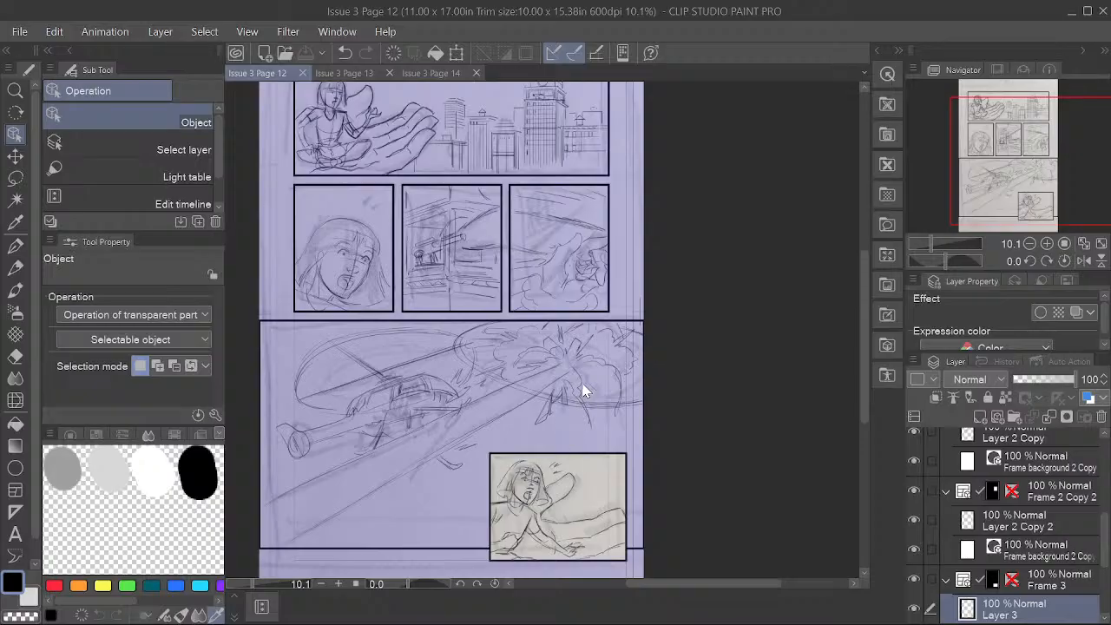
{"action": "key", "text": "space"}
{"action": "left_click_drag", "start_coordinate": [648, 395], "coordinate": [652, 437]}
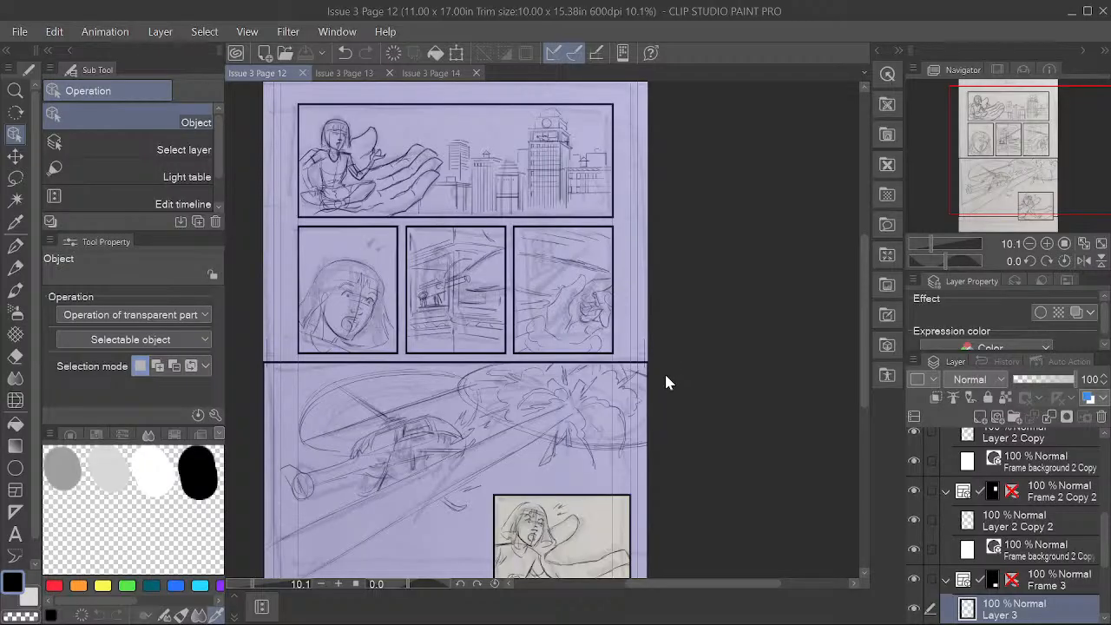
{"action": "scroll", "coordinate": [1084, 473], "scroll_direction": "up", "scroll_amount": 5}
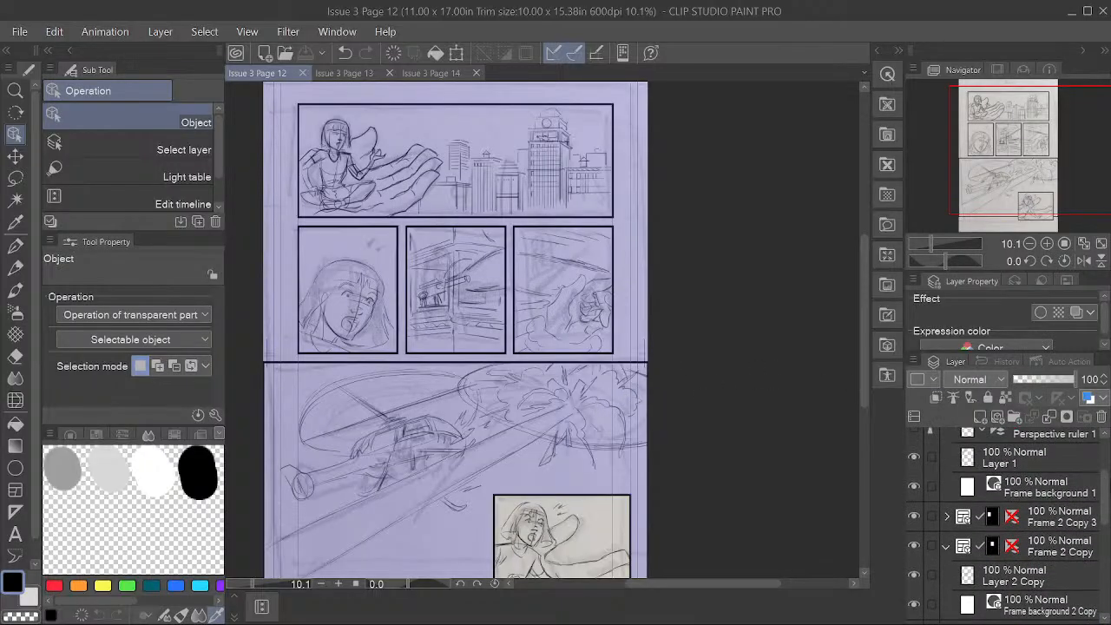
{"action": "scroll", "coordinate": [1098, 482], "scroll_direction": "up", "scroll_amount": 3}
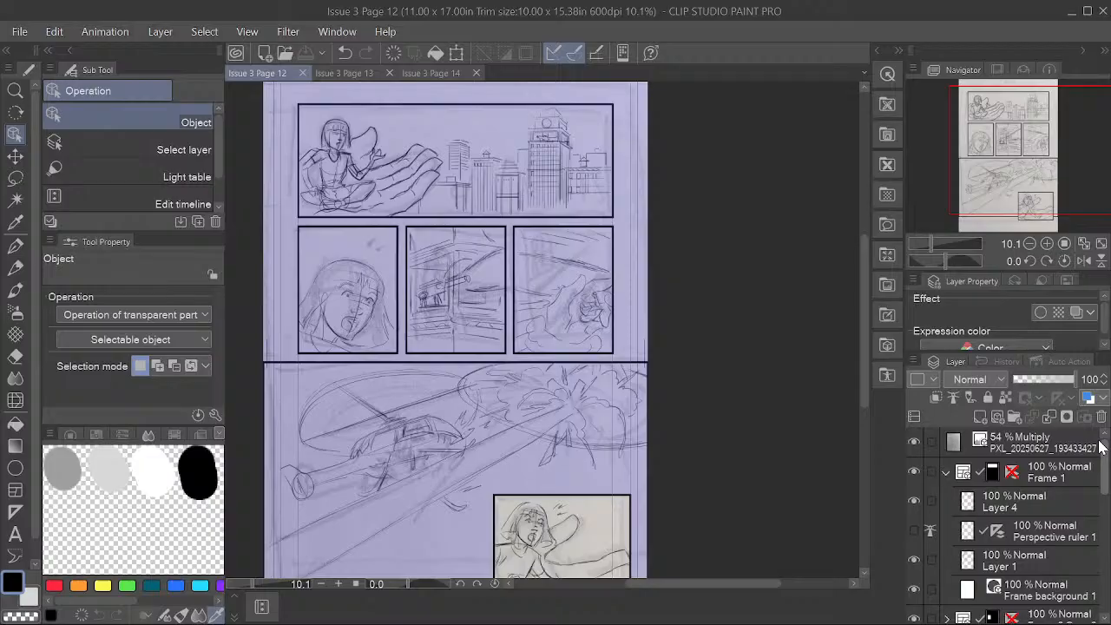
{"action": "left_click", "coordinate": [1041, 500]}
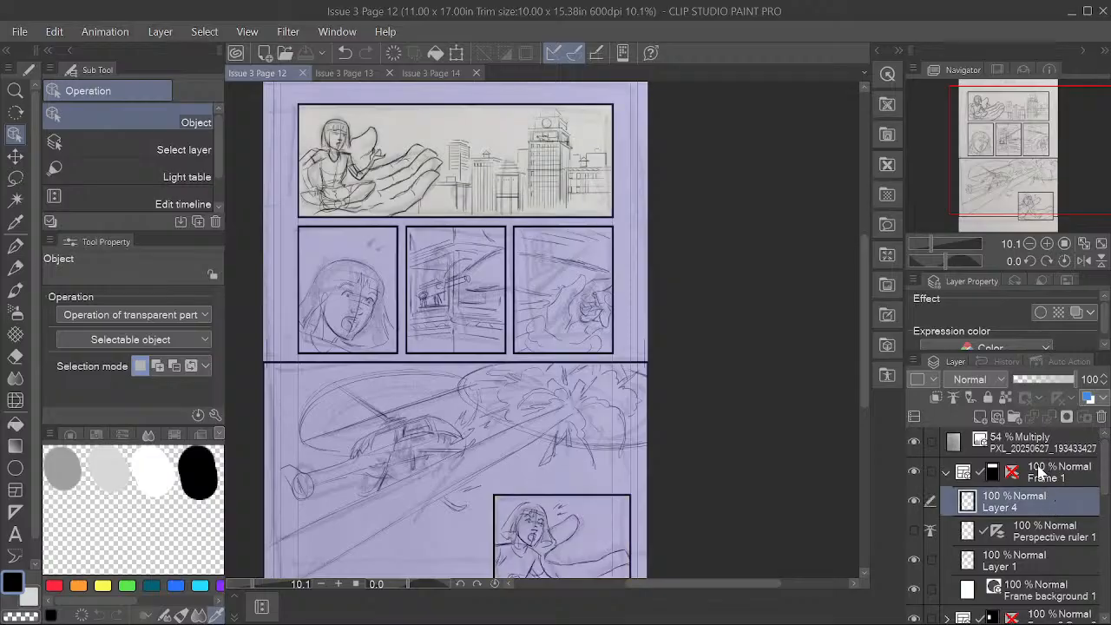
{"action": "left_click", "coordinate": [913, 501]}
{"action": "left_click", "coordinate": [913, 501]}
{"action": "left_click", "coordinate": [912, 529]}
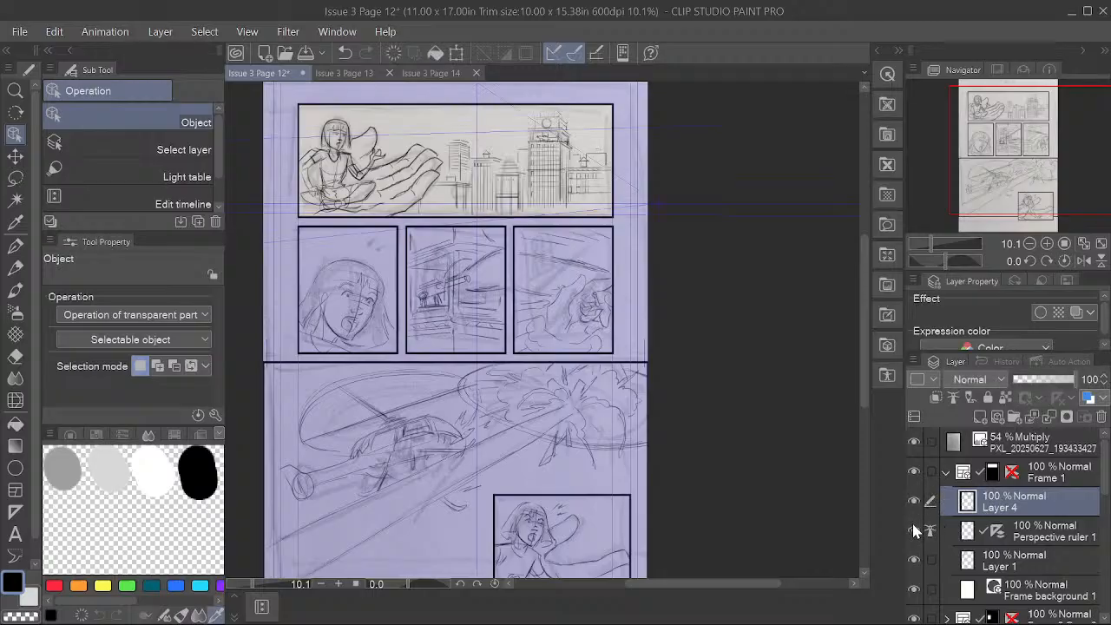
Step: With the G-pen Drawing pen, draw horizontal floor lines across the front of the low building beside the giant hand's fingertips
{"action": "scroll", "coordinate": [492, 140], "scroll_direction": "up", "scroll_amount": 4}
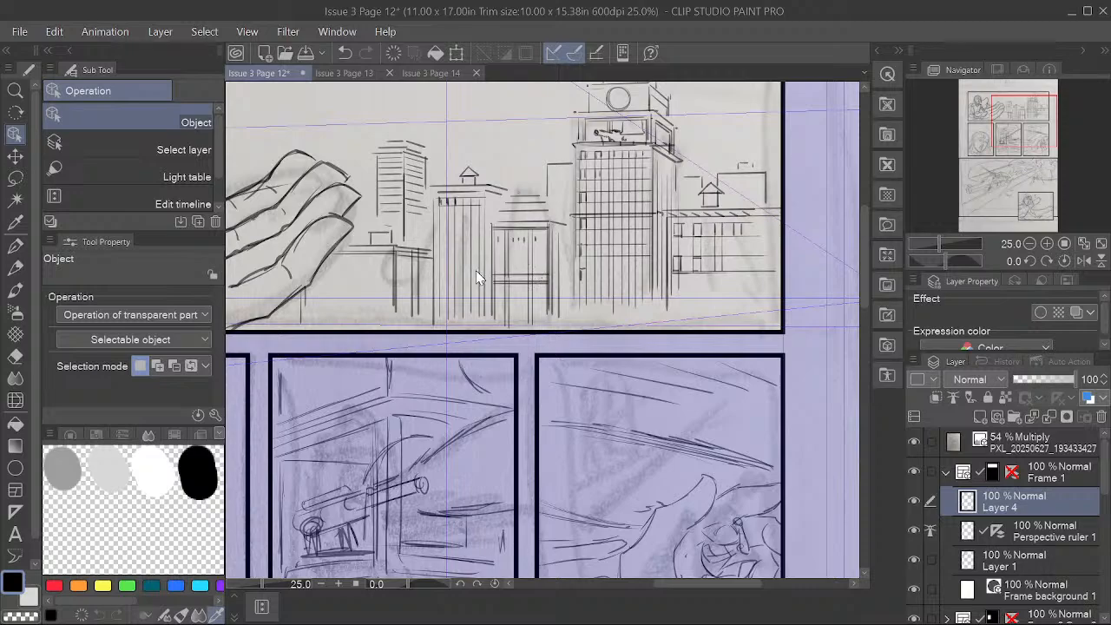
{"action": "key", "text": "space"}
{"action": "left_click_drag", "start_coordinate": [508, 305], "coordinate": [608, 378]}
{"action": "left_click", "coordinate": [15, 247]}
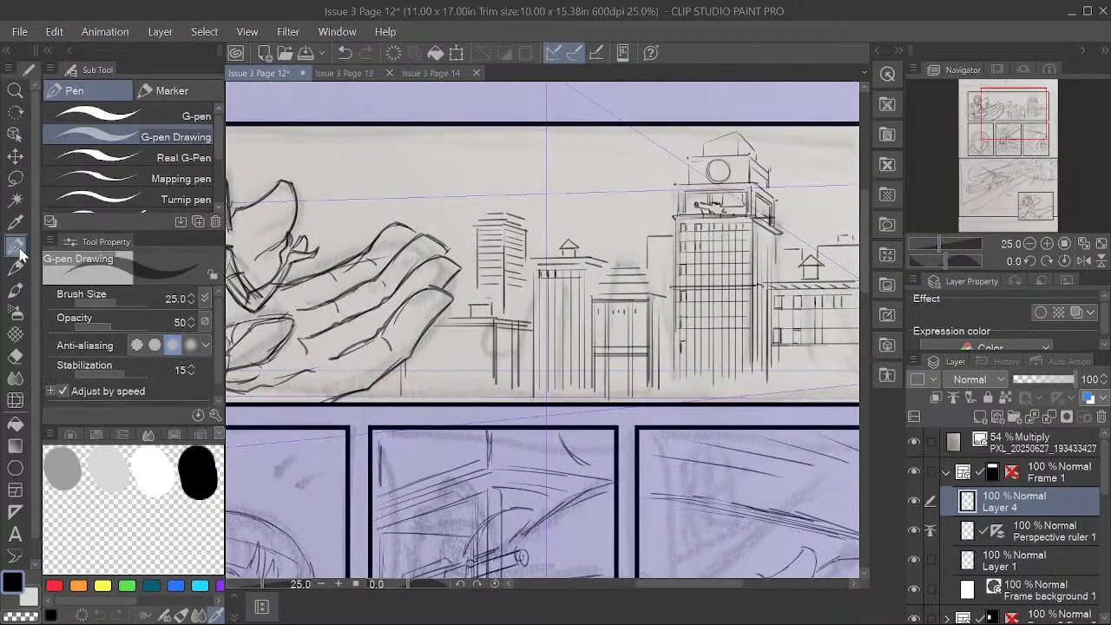
{"action": "key", "text": "space"}
{"action": "left_click_drag", "start_coordinate": [556, 411], "coordinate": [606, 437]}
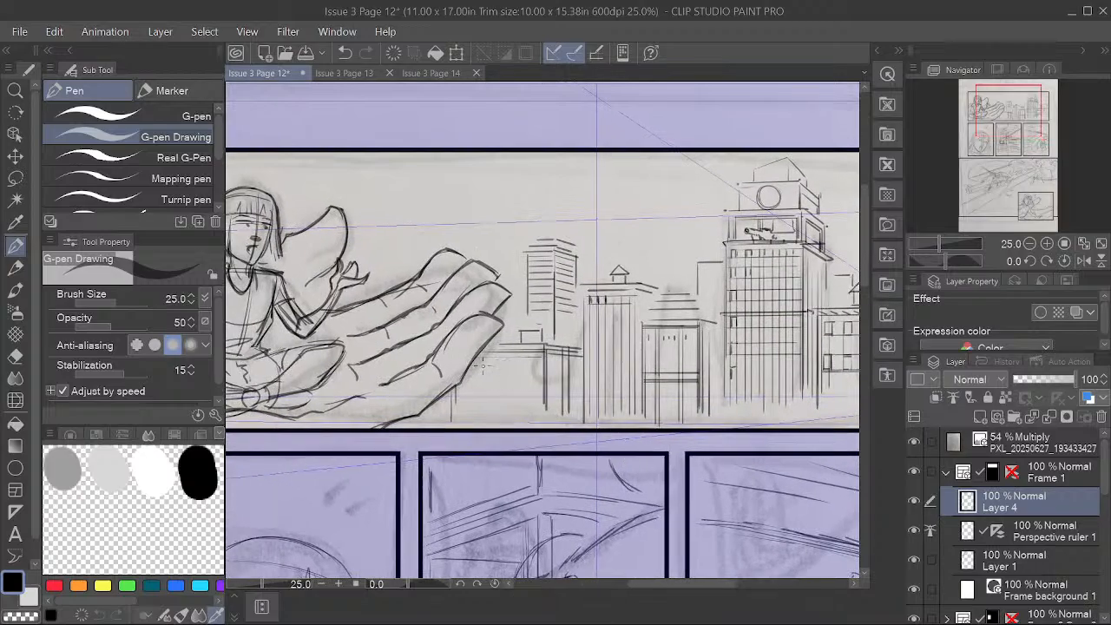
{"action": "mouse_move", "coordinate": [474, 365]}
{"action": "left_mouse_down"}
{"action": "mouse_move", "coordinate": [534, 365]}
{"action": "mouse_move", "coordinate": [492, 377]}
{"action": "mouse_move", "coordinate": [538, 375]}
{"action": "left_mouse_up"}
{"action": "mouse_move", "coordinate": [458, 386]}
{"action": "left_mouse_down"}
{"action": "mouse_move", "coordinate": [543, 385]}
{"action": "mouse_move", "coordinate": [470, 397]}
{"action": "mouse_move", "coordinate": [540, 396]}
{"action": "left_mouse_up"}
{"action": "left_click_drag", "start_coordinate": [462, 408], "coordinate": [542, 406]}
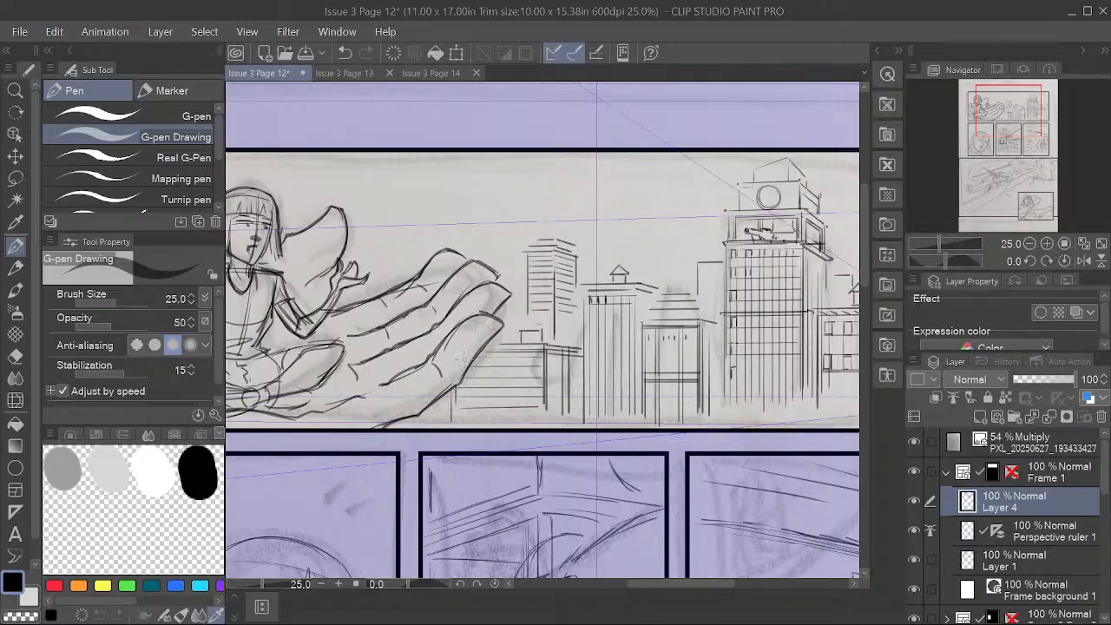
Step: Draw evenly spaced vertical lines down the low building's front, crossing the floor lines to form a window grid
{"action": "left_click_drag", "start_coordinate": [463, 367], "coordinate": [462, 413]}
{"action": "left_click_drag", "start_coordinate": [469, 364], "coordinate": [469, 418]}
{"action": "mouse_move", "coordinate": [482, 357]}
{"action": "left_mouse_down"}
{"action": "mouse_move", "coordinate": [483, 414]}
{"action": "mouse_move", "coordinate": [489, 358]}
{"action": "mouse_move", "coordinate": [492, 421]}
{"action": "left_mouse_up"}
{"action": "left_click_drag", "start_coordinate": [506, 357], "coordinate": [514, 423]}
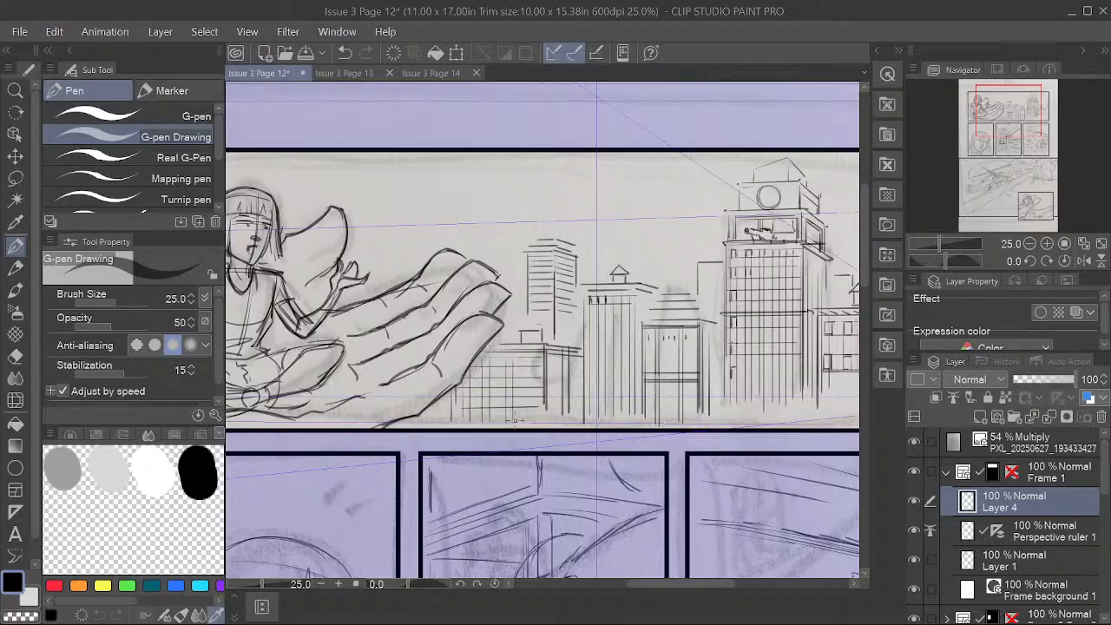
{"action": "left_click_drag", "start_coordinate": [526, 358], "coordinate": [535, 423]}
Step: Outline a column of three windows in the grid cells nearest the giant fingertip
{"action": "scroll", "coordinate": [489, 375], "scroll_direction": "up", "scroll_amount": 3}
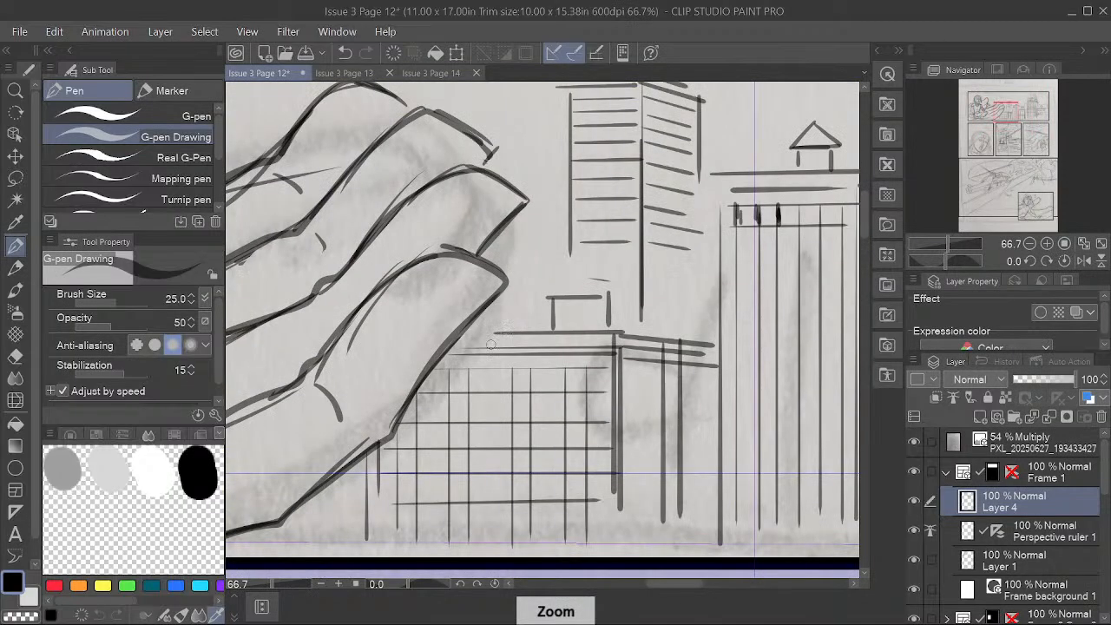
{"action": "left_click_drag", "start_coordinate": [472, 320], "coordinate": [508, 315]}
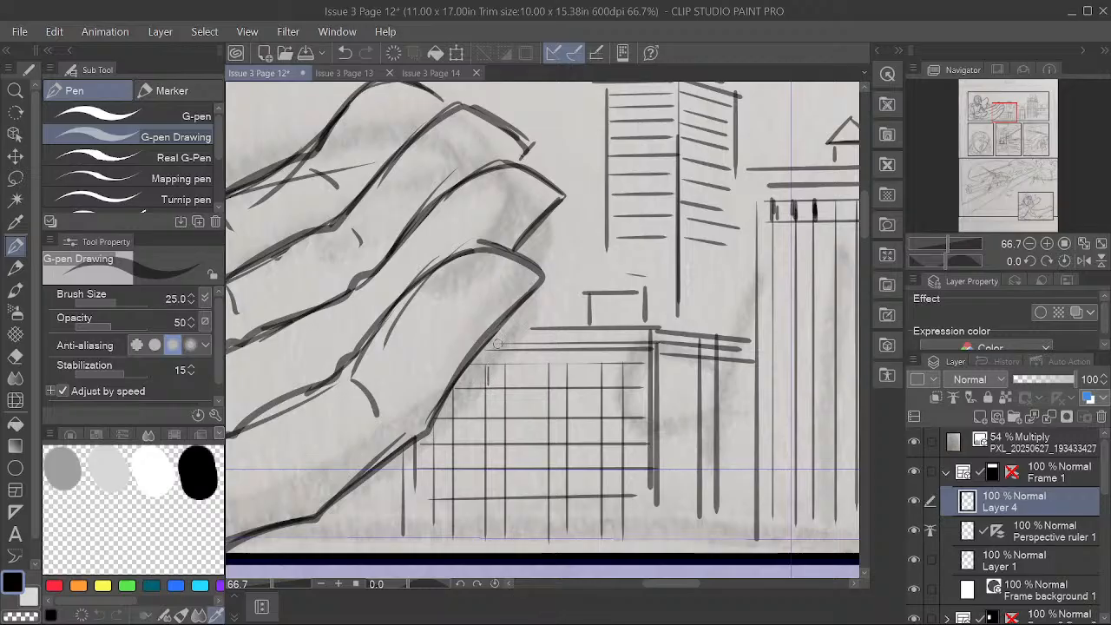
{"action": "mouse_move", "coordinate": [496, 367]}
{"action": "left_mouse_down"}
{"action": "mouse_move", "coordinate": [492, 386]}
{"action": "mouse_move", "coordinate": [504, 389]}
{"action": "left_mouse_up"}
{"action": "left_click", "coordinate": [488, 423]}
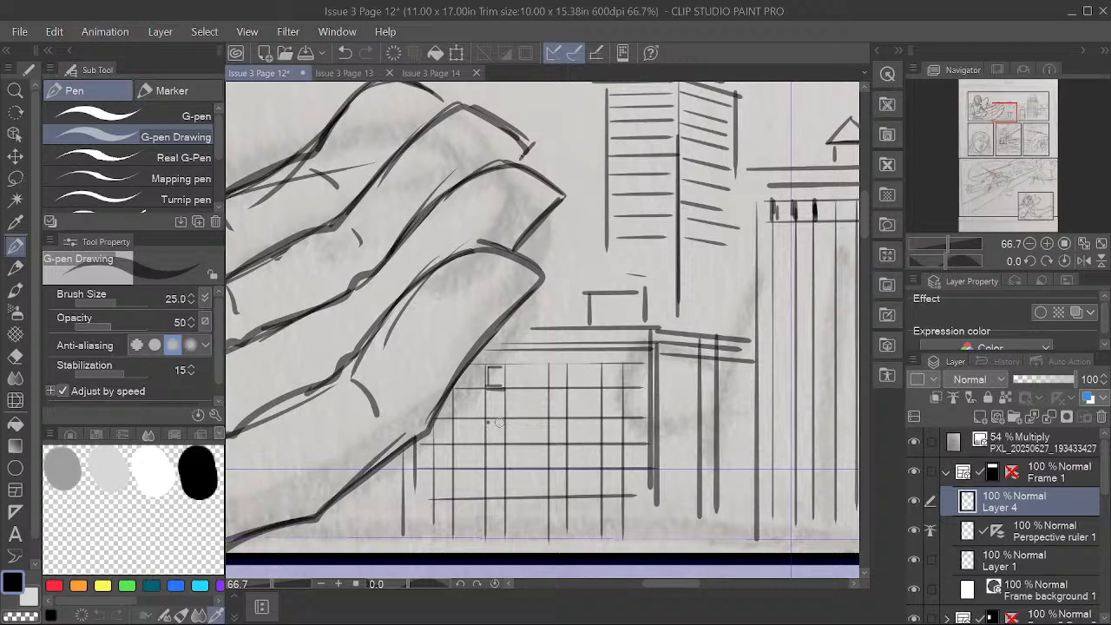
{"action": "mouse_move", "coordinate": [487, 423]}
{"action": "left_mouse_down"}
{"action": "mouse_move", "coordinate": [502, 422]}
{"action": "mouse_move", "coordinate": [488, 444]}
{"action": "mouse_move", "coordinate": [504, 446]}
{"action": "mouse_move", "coordinate": [489, 489]}
{"action": "mouse_move", "coordinate": [505, 494]}
{"action": "left_mouse_up"}
Step: Outline a second column of three windows near the middle of the low building's front grid, redoing the misplaced first mark
{"action": "left_click", "coordinate": [552, 368]}
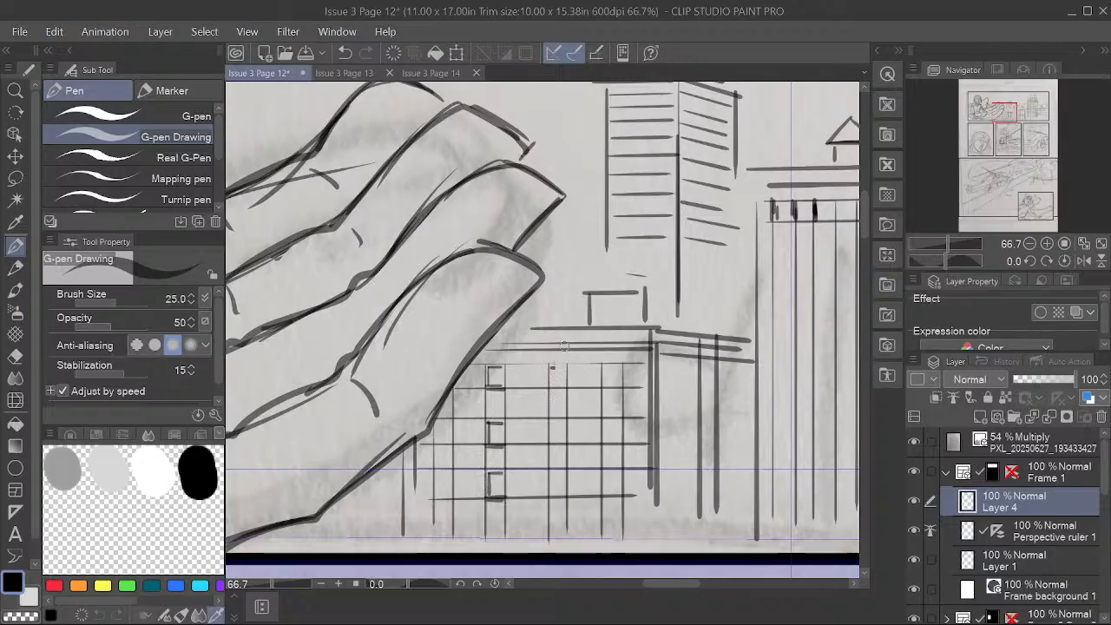
{"action": "key", "text": "ctrl+z"}
{"action": "left_click_drag", "start_coordinate": [550, 364], "coordinate": [550, 381]}
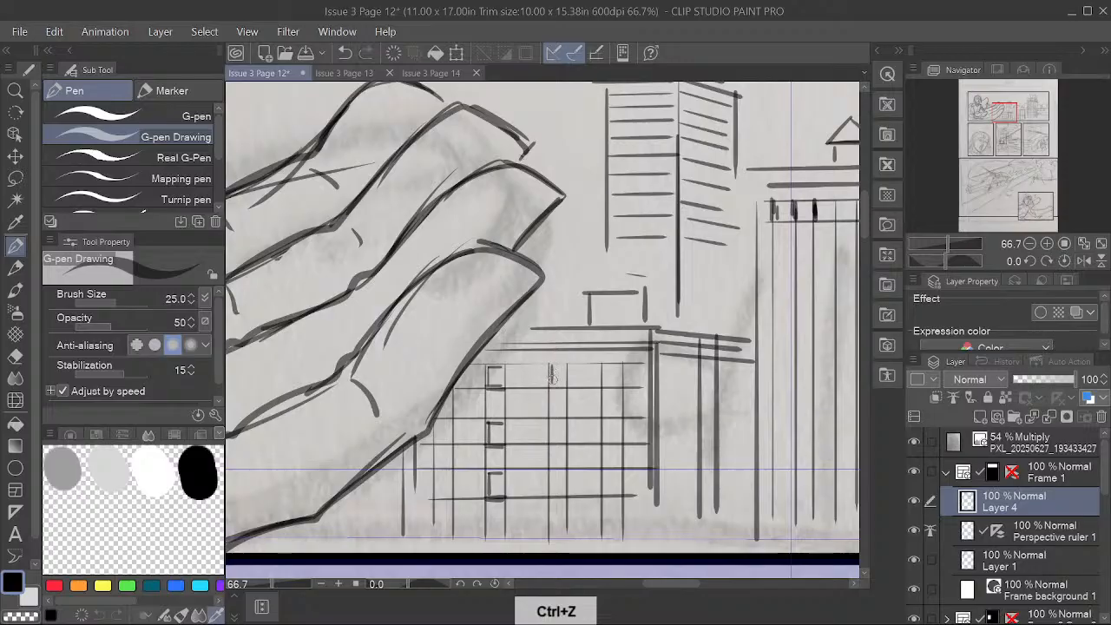
{"action": "left_click_drag", "start_coordinate": [551, 423], "coordinate": [550, 493]}
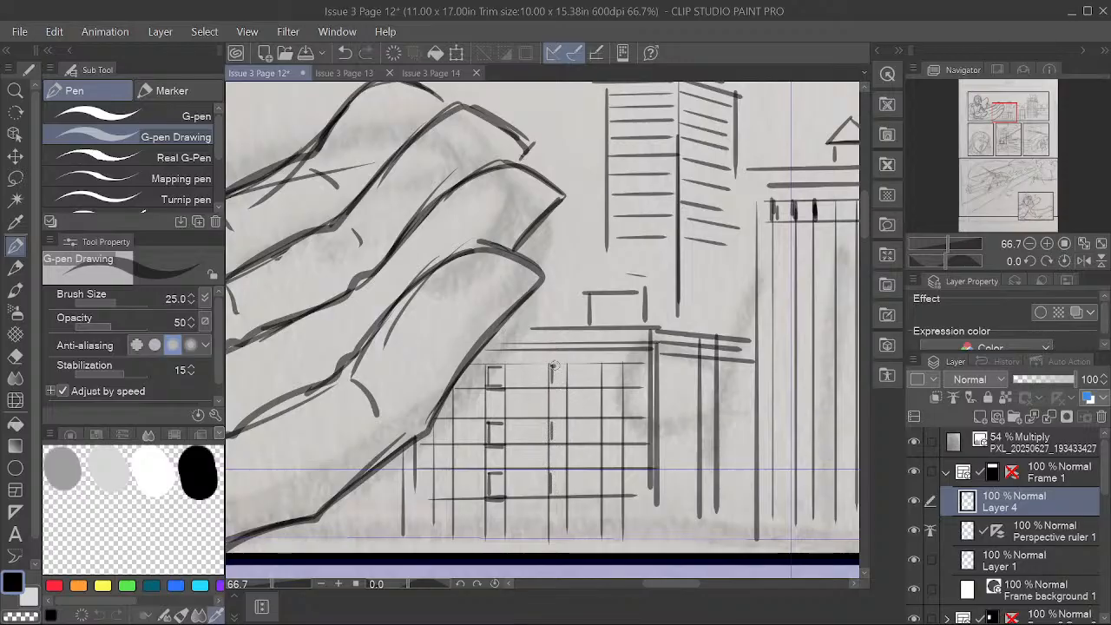
{"action": "left_click_drag", "start_coordinate": [551, 365], "coordinate": [562, 375]}
{"action": "left_click_drag", "start_coordinate": [551, 422], "coordinate": [562, 428]}
{"action": "mouse_move", "coordinate": [550, 473]}
{"action": "left_mouse_down"}
{"action": "mouse_move", "coordinate": [561, 474]}
{"action": "mouse_move", "coordinate": [563, 499]}
{"action": "left_mouse_up"}
{"action": "left_click_drag", "start_coordinate": [550, 444], "coordinate": [562, 446]}
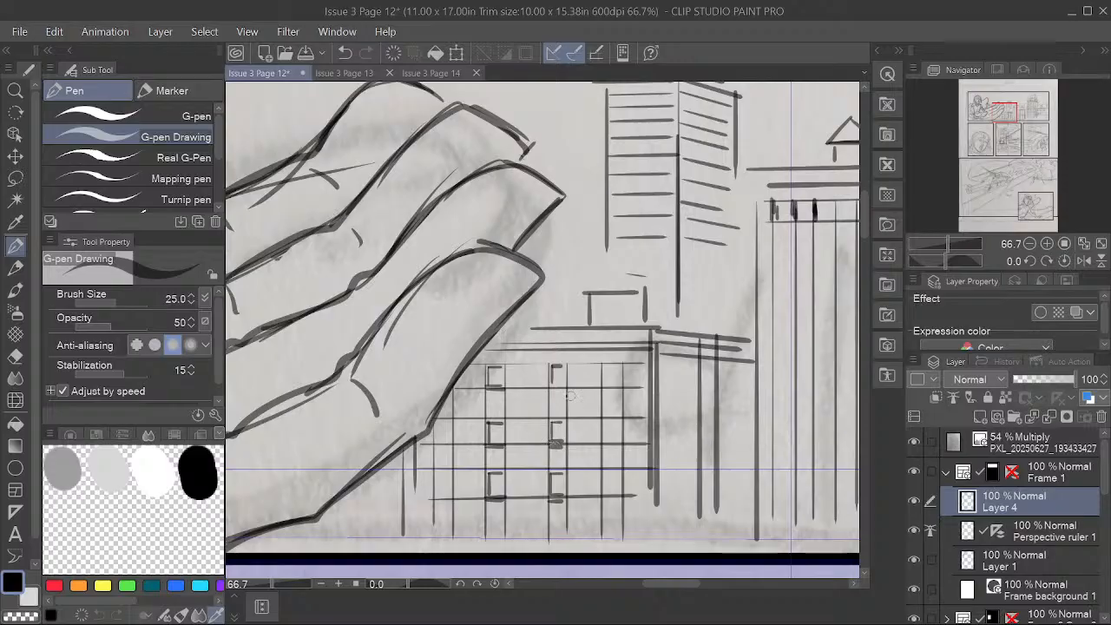
{"action": "left_click_drag", "start_coordinate": [550, 386], "coordinate": [563, 386]}
Step: Outline the partly hidden windows beside the hand and a column of three windows near the low building's corner
{"action": "left_click_drag", "start_coordinate": [437, 415], "coordinate": [447, 416]}
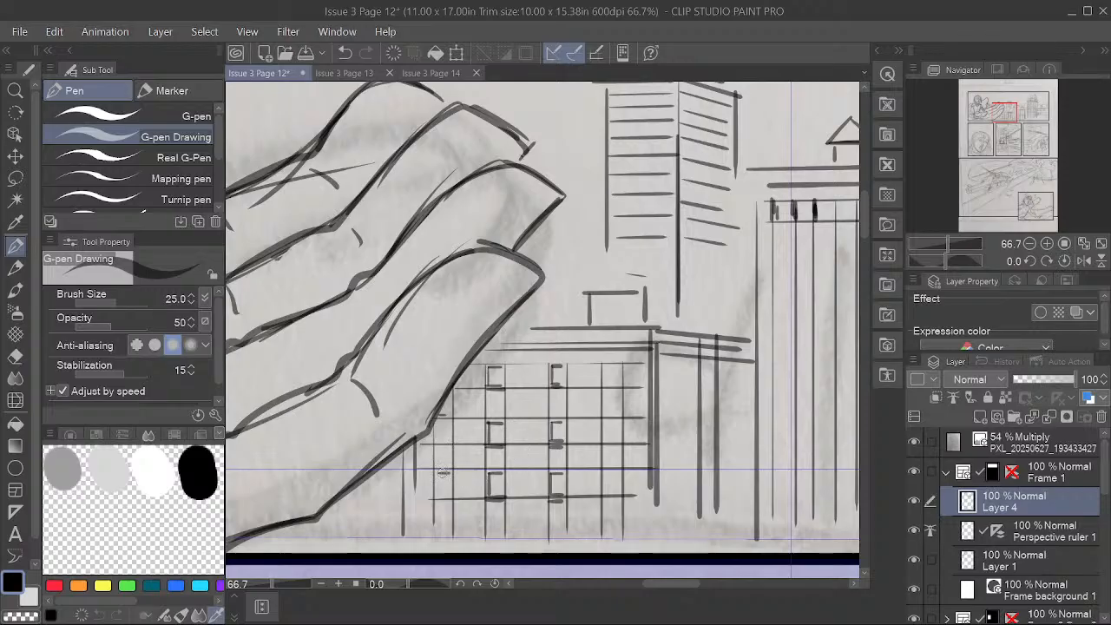
{"action": "mouse_move", "coordinate": [436, 472]}
{"action": "left_mouse_down"}
{"action": "mouse_move", "coordinate": [436, 498]}
{"action": "mouse_move", "coordinate": [447, 496]}
{"action": "left_mouse_up"}
{"action": "left_click_drag", "start_coordinate": [433, 501], "coordinate": [448, 501]}
{"action": "mouse_move", "coordinate": [604, 363]}
{"action": "left_mouse_down"}
{"action": "mouse_move", "coordinate": [606, 483]}
{"action": "mouse_move", "coordinate": [625, 434]}
{"action": "mouse_move", "coordinate": [615, 474]}
{"action": "left_mouse_up"}
{"action": "left_click_drag", "start_coordinate": [605, 425], "coordinate": [614, 424]}
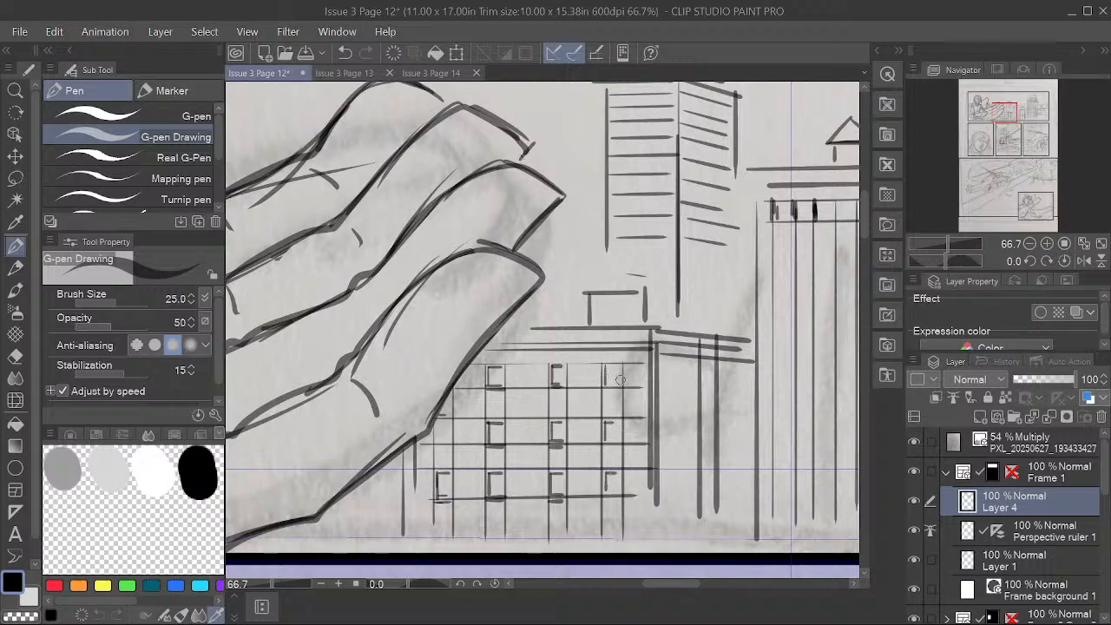
{"action": "left_click_drag", "start_coordinate": [606, 369], "coordinate": [615, 368]}
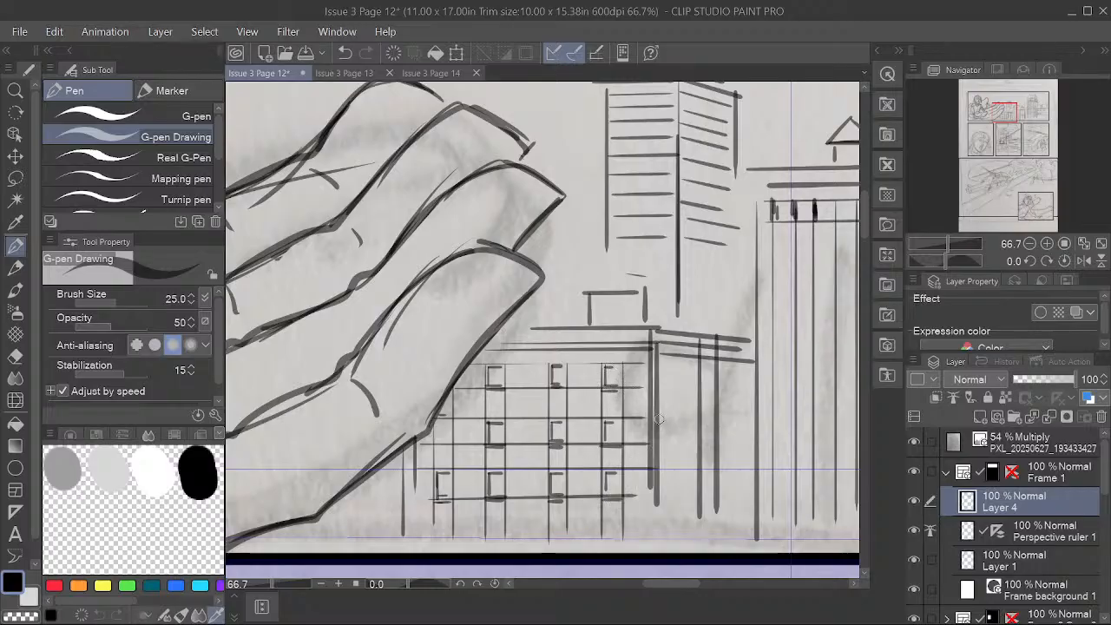
Step: Draw receding floor lines across the low building's narrow side face, redoing the misplaced third line
{"action": "key", "text": "space"}
{"action": "left_click_drag", "start_coordinate": [711, 529], "coordinate": [564, 513]}
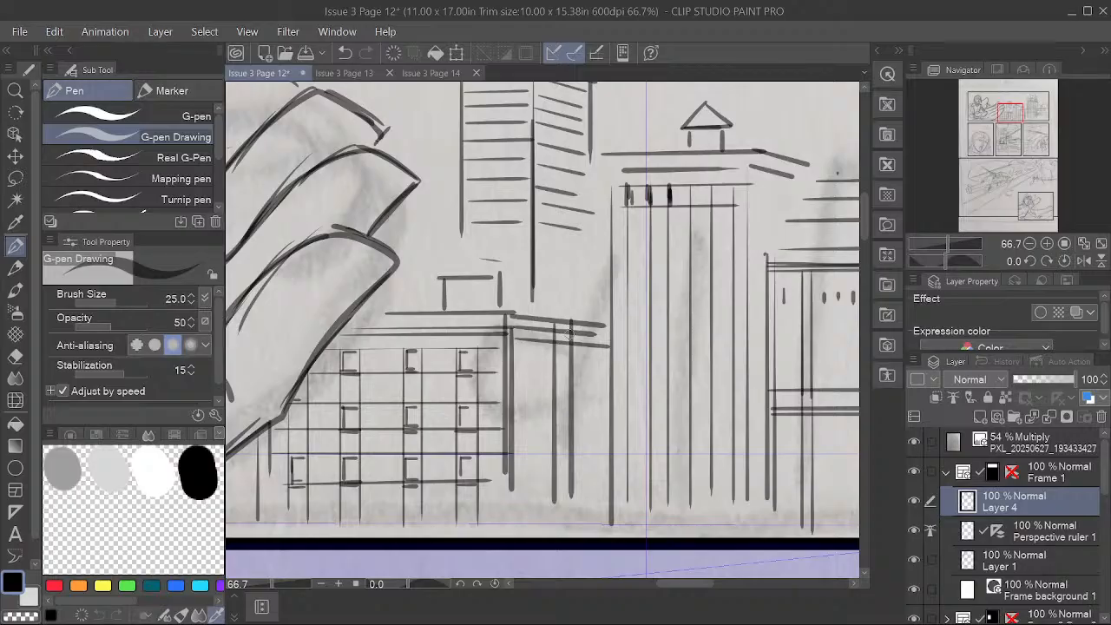
{"action": "left_click_drag", "start_coordinate": [519, 351], "coordinate": [597, 356]}
{"action": "left_click_drag", "start_coordinate": [521, 375], "coordinate": [599, 376]}
{"action": "left_click_drag", "start_coordinate": [512, 401], "coordinate": [602, 406]}
{"action": "key", "text": "ctrl+z"}
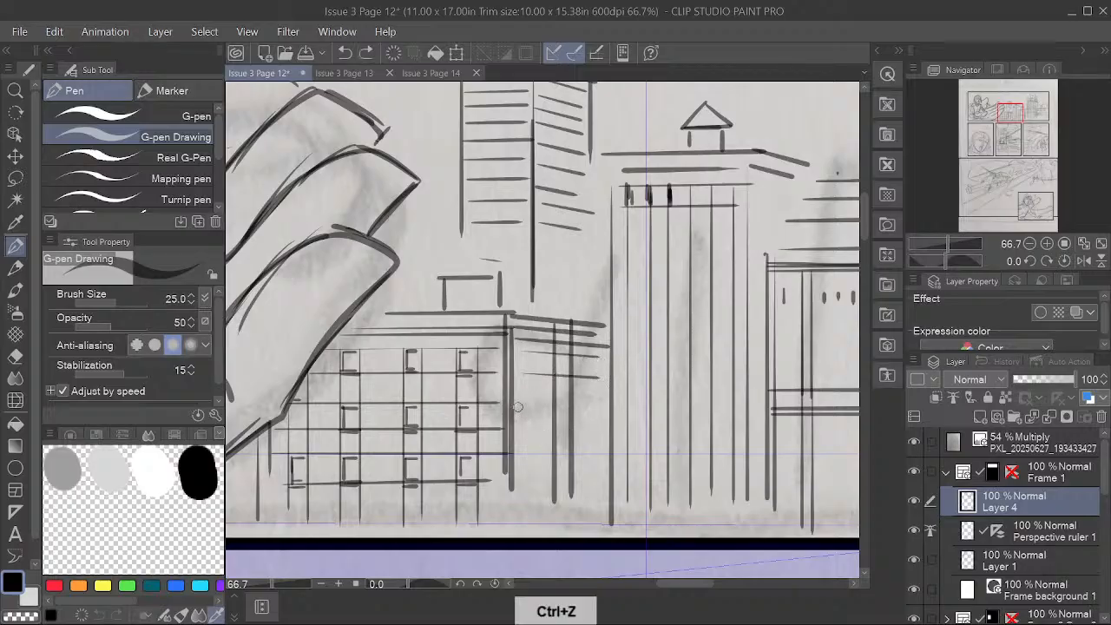
{"action": "left_click_drag", "start_coordinate": [518, 405], "coordinate": [591, 407]}
{"action": "left_click_drag", "start_coordinate": [518, 429], "coordinate": [603, 431]}
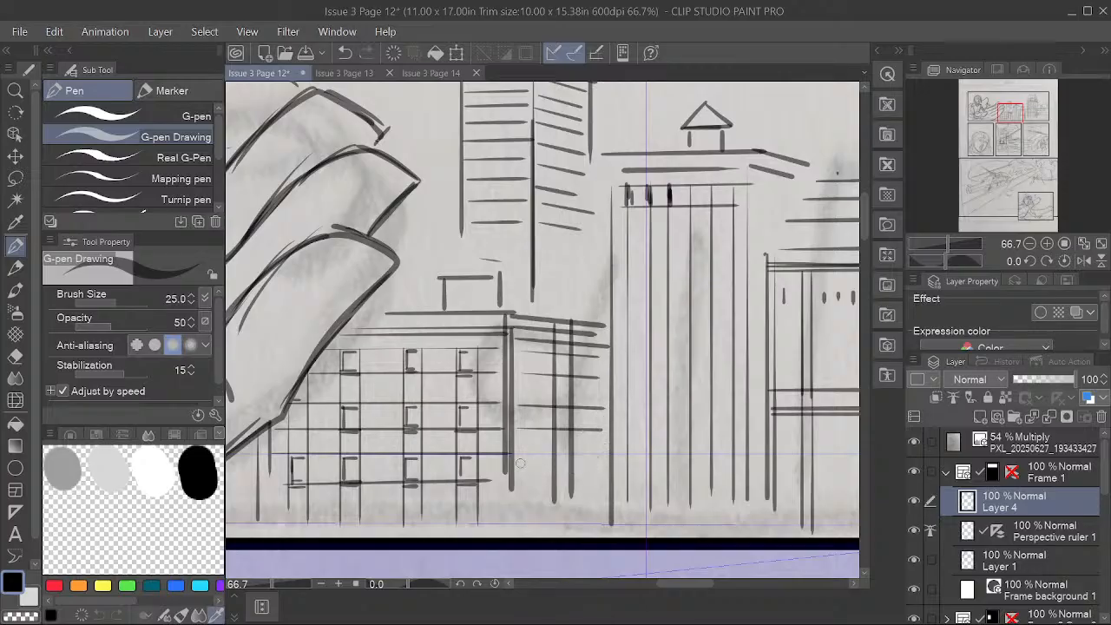
{"action": "left_click_drag", "start_coordinate": [517, 477], "coordinate": [596, 476]}
Step: Add two columns of windows to the low building's side face and draw box structures on its roof
{"action": "mouse_move", "coordinate": [531, 354]}
{"action": "left_mouse_down"}
{"action": "mouse_move", "coordinate": [540, 372]}
{"action": "mouse_move", "coordinate": [524, 425]}
{"action": "mouse_move", "coordinate": [538, 426]}
{"action": "mouse_move", "coordinate": [539, 407]}
{"action": "left_mouse_up"}
{"action": "mouse_move", "coordinate": [523, 455]}
{"action": "left_mouse_down"}
{"action": "mouse_move", "coordinate": [523, 474]}
{"action": "mouse_move", "coordinate": [534, 475]}
{"action": "mouse_move", "coordinate": [535, 457]}
{"action": "left_mouse_up"}
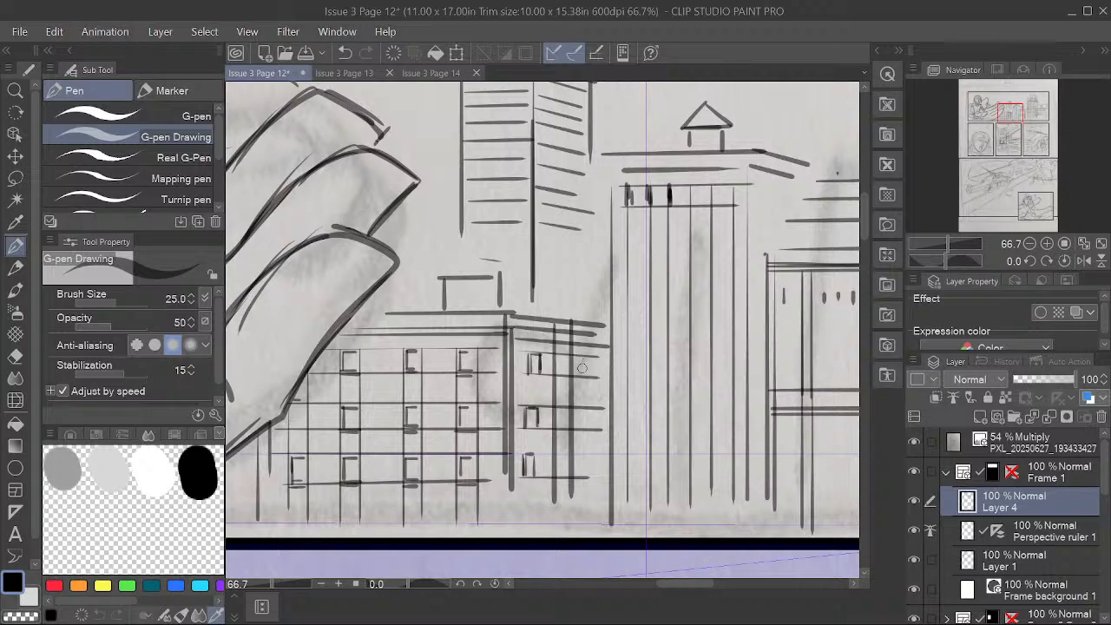
{"action": "left_click_drag", "start_coordinate": [582, 356], "coordinate": [583, 474]}
{"action": "left_click_drag", "start_coordinate": [584, 412], "coordinate": [595, 410]}
{"action": "left_click_drag", "start_coordinate": [584, 359], "coordinate": [596, 358]}
{"action": "left_click_drag", "start_coordinate": [474, 405], "coordinate": [474, 427]}
{"action": "key", "text": "ctrl+z"}
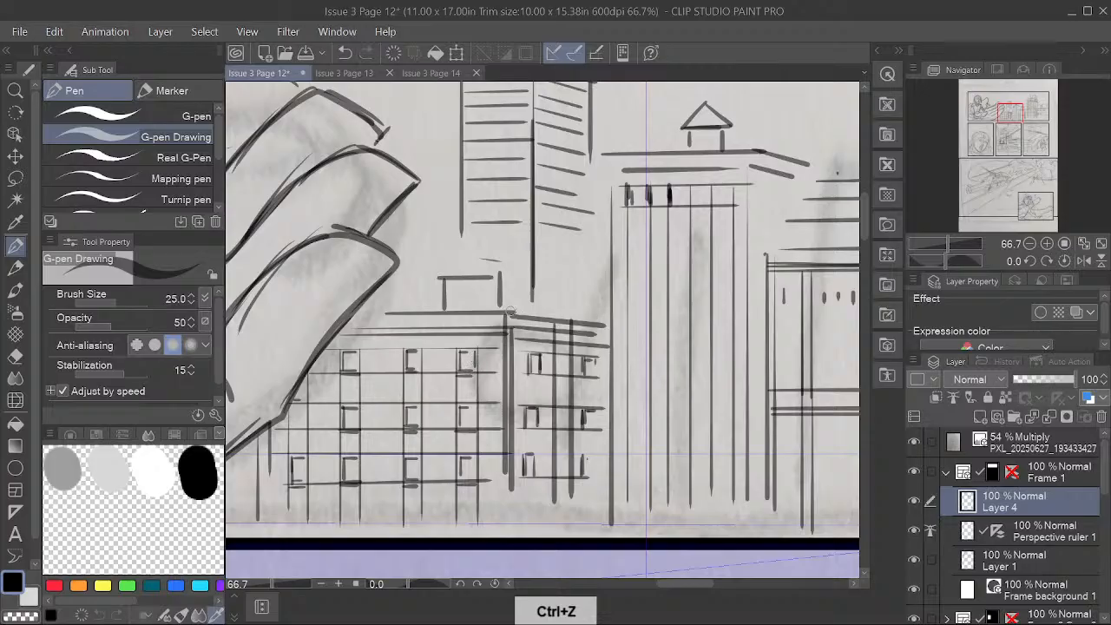
{"action": "mouse_move", "coordinate": [519, 274]}
{"action": "left_mouse_down"}
{"action": "mouse_move", "coordinate": [526, 360]}
{"action": "mouse_move", "coordinate": [534, 373]}
{"action": "mouse_move", "coordinate": [549, 367]}
{"action": "mouse_move", "coordinate": [549, 406]}
{"action": "mouse_move", "coordinate": [593, 386]}
{"action": "mouse_move", "coordinate": [599, 410]}
{"action": "mouse_move", "coordinate": [548, 381]}
{"action": "left_mouse_up"}
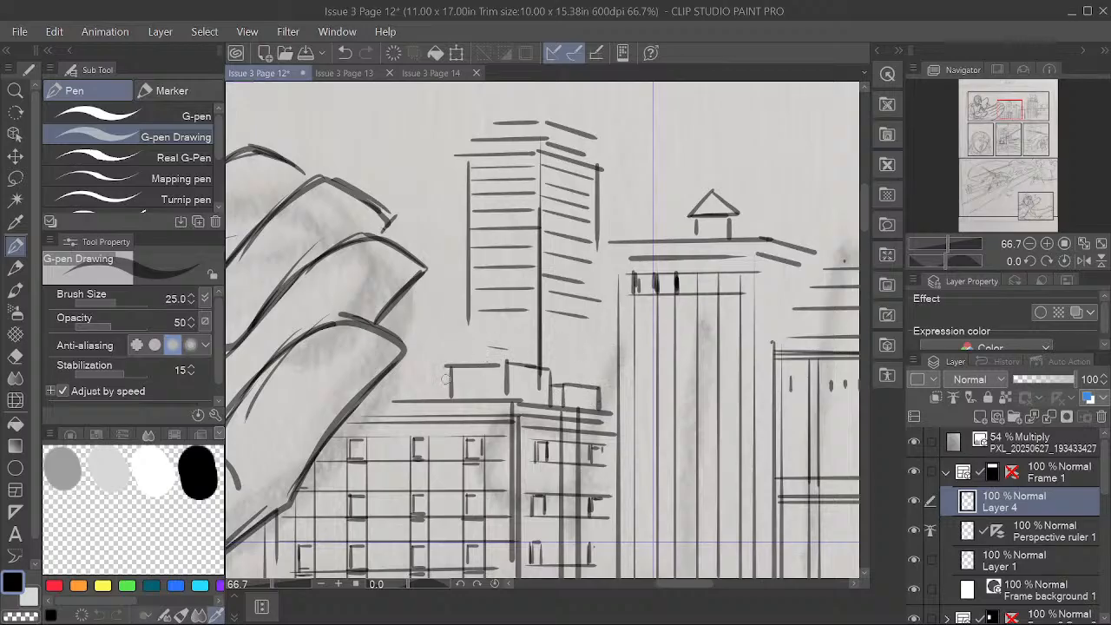
{"action": "left_click_drag", "start_coordinate": [517, 341], "coordinate": [457, 386]}
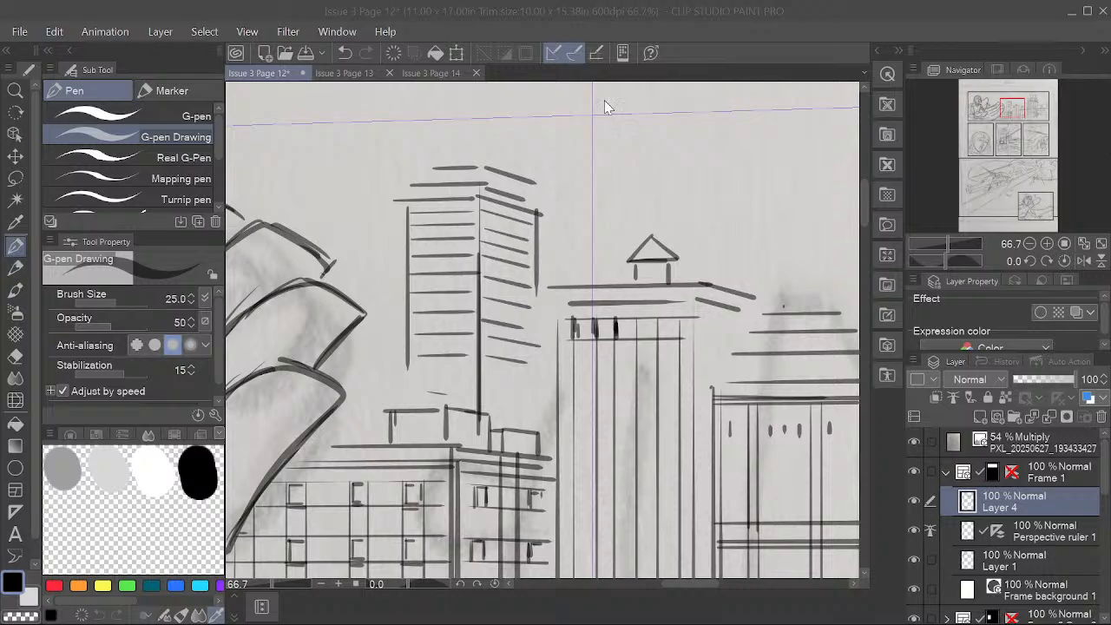
Step: Hide the perspective ruler and draw curved, stepped outlines down both sides of the tiered roof on the building beside the clock tower
{"action": "mouse_move", "coordinate": [681, 550]}
{"action": "left_mouse_down"}
{"action": "mouse_move", "coordinate": [664, 425]}
{"action": "mouse_move", "coordinate": [702, 422]}
{"action": "left_mouse_up"}
{"action": "scroll", "coordinate": [665, 382], "scroll_direction": "down", "scroll_amount": 2}
{"action": "left_click_drag", "start_coordinate": [553, 426], "coordinate": [324, 433]}
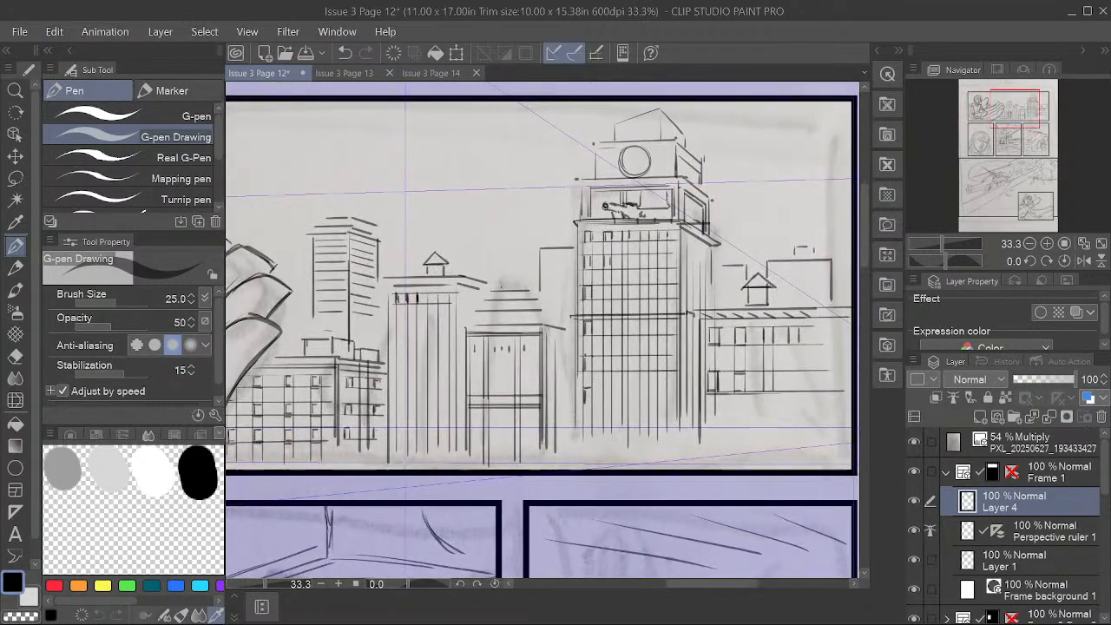
{"action": "left_click", "coordinate": [913, 529]}
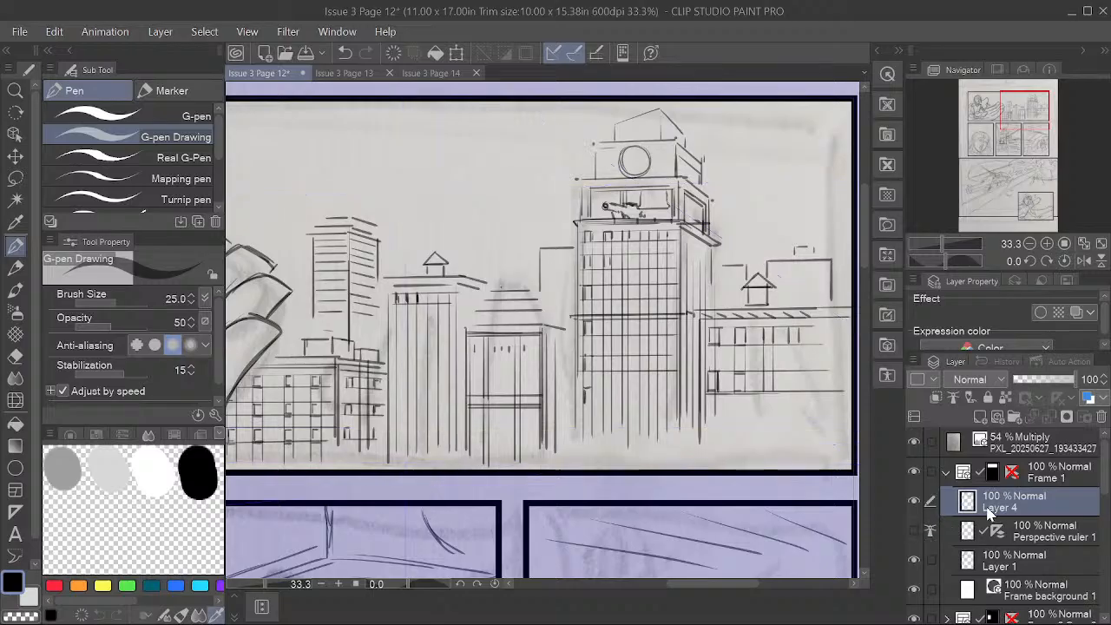
{"action": "scroll", "coordinate": [560, 349], "scroll_direction": "up", "scroll_amount": 1}
{"action": "left_click_drag", "start_coordinate": [585, 353], "coordinate": [611, 390]}
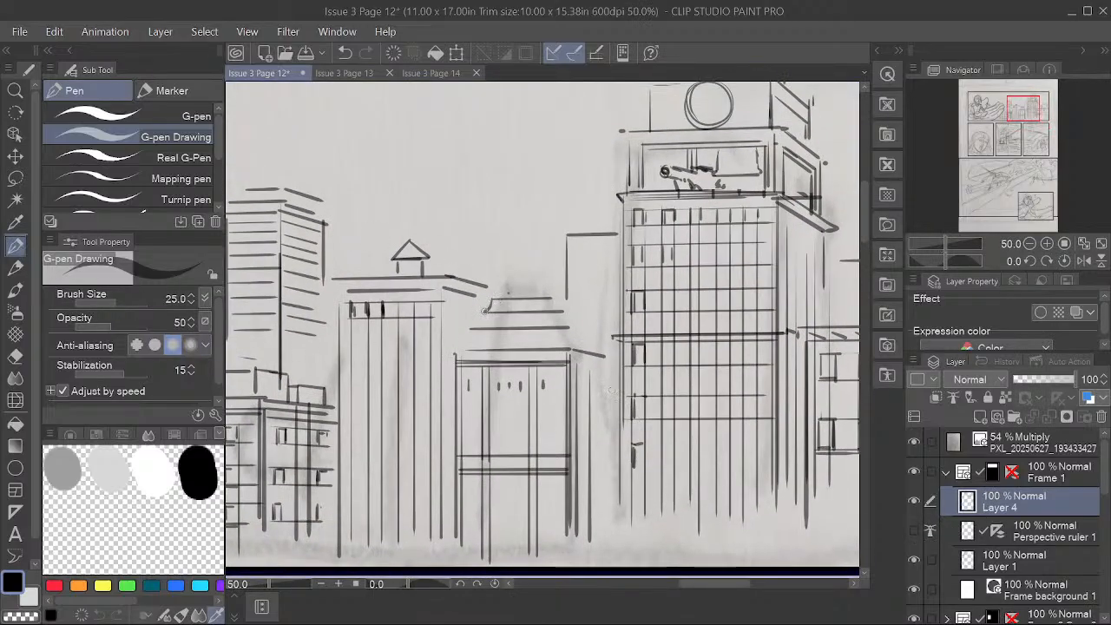
{"action": "left_click_drag", "start_coordinate": [484, 310], "coordinate": [466, 346]}
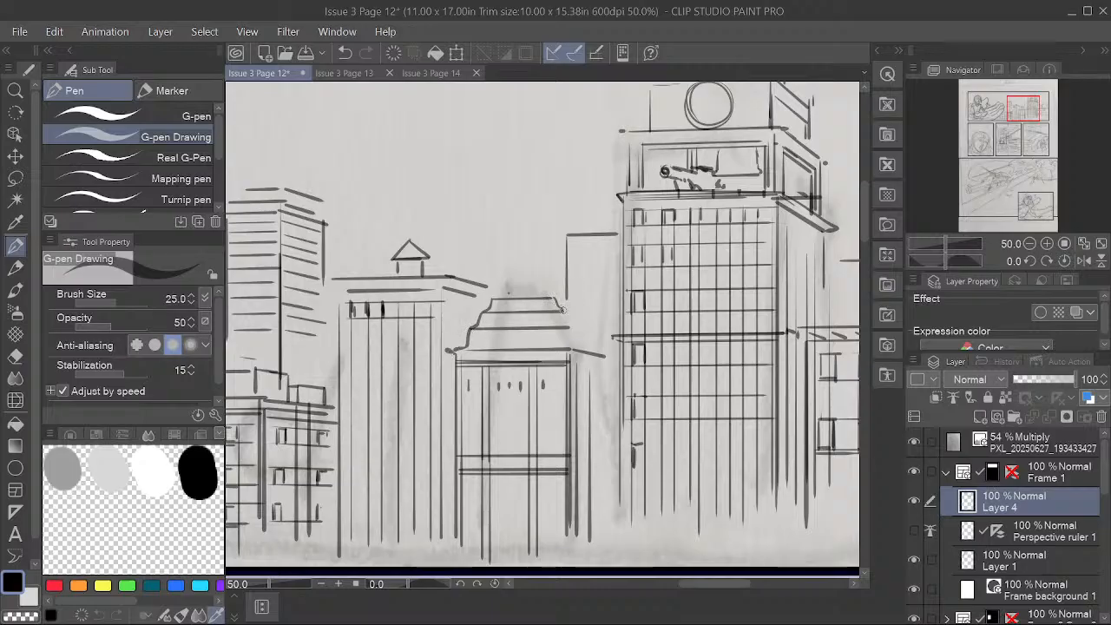
{"action": "left_click_drag", "start_coordinate": [563, 309], "coordinate": [569, 341]}
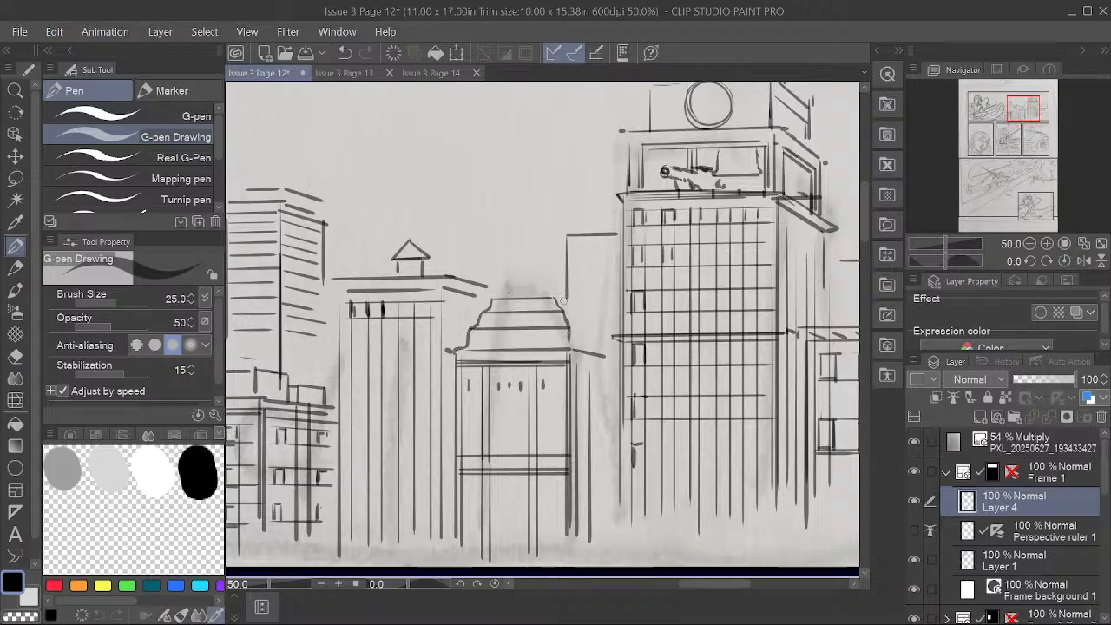
Step: Show the perspective ruler again and draw receding lines along the side of the tiered roof and its ledge
{"action": "left_click", "coordinate": [913, 529]}
{"action": "mouse_move", "coordinate": [556, 297]}
{"action": "left_mouse_down"}
{"action": "mouse_move", "coordinate": [602, 321]}
{"action": "mouse_move", "coordinate": [587, 332]}
{"action": "mouse_move", "coordinate": [607, 340]}
{"action": "mouse_move", "coordinate": [605, 358]}
{"action": "mouse_move", "coordinate": [621, 364]}
{"action": "mouse_move", "coordinate": [571, 364]}
{"action": "mouse_move", "coordinate": [612, 376]}
{"action": "left_mouse_up"}
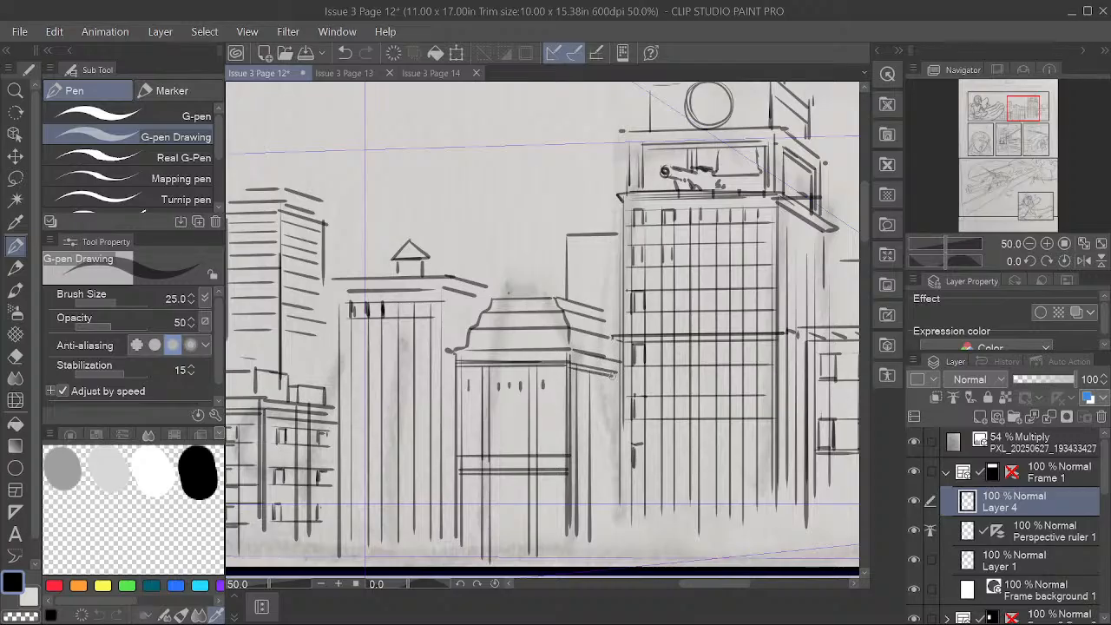
Step: Continue the lower ledge's lines in perspective across the side face of the tiered-roof building, undoing a stray stroke
{"action": "mouse_move", "coordinate": [570, 454]}
{"action": "left_mouse_down"}
{"action": "mouse_move", "coordinate": [618, 462]}
{"action": "mouse_move", "coordinate": [570, 457]}
{"action": "mouse_move", "coordinate": [618, 462]}
{"action": "mouse_move", "coordinate": [594, 472]}
{"action": "mouse_move", "coordinate": [612, 475]}
{"action": "mouse_move", "coordinate": [588, 475]}
{"action": "mouse_move", "coordinate": [617, 474]}
{"action": "left_mouse_up"}
{"action": "key", "text": "ctrl+z"}
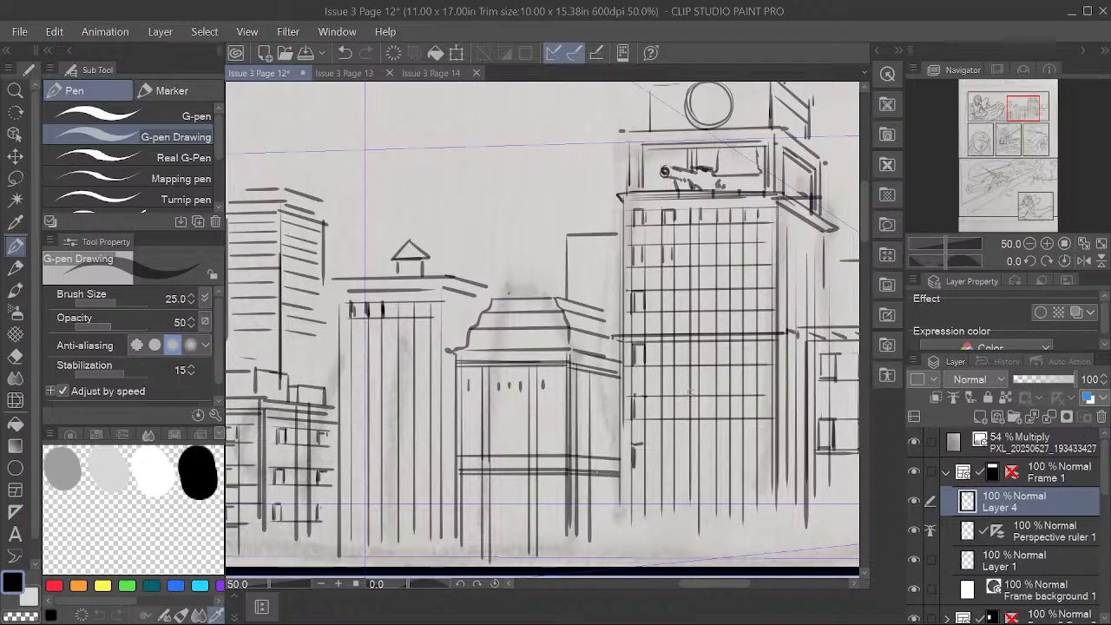
{"action": "left_click", "coordinate": [913, 529]}
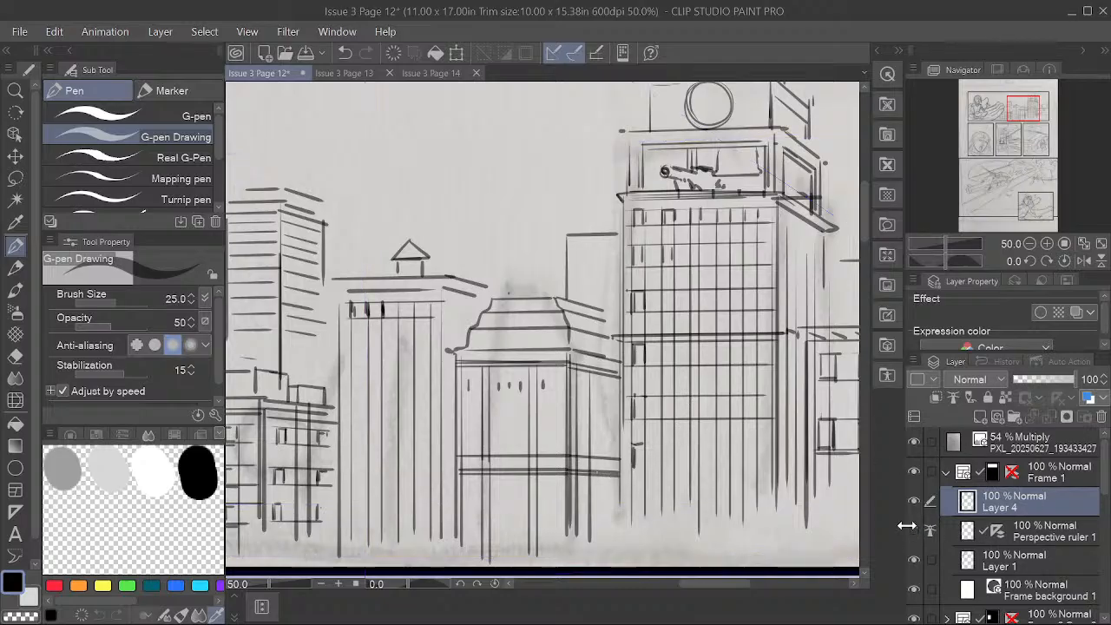
{"action": "left_click", "coordinate": [912, 529]}
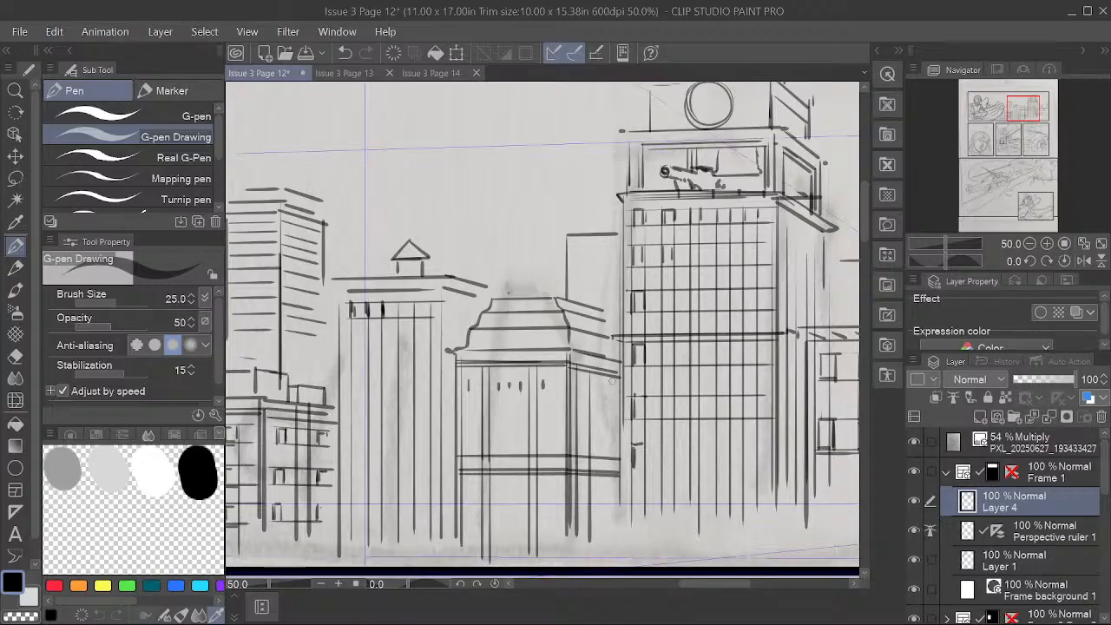
Step: Fill the tiers of the tiered roof with rows of small window marks on the front and side
{"action": "left_click", "coordinate": [514, 307]}
{"action": "left_click", "coordinate": [521, 307]}
{"action": "left_click", "coordinate": [526, 307]}
{"action": "left_click", "coordinate": [520, 323]}
{"action": "left_click", "coordinate": [526, 323]}
{"action": "left_click", "coordinate": [531, 323]}
{"action": "left_click", "coordinate": [489, 342]}
{"action": "left_click", "coordinate": [496, 341]}
{"action": "left_click", "coordinate": [503, 341]}
{"action": "left_click", "coordinate": [510, 341]}
{"action": "left_click", "coordinate": [517, 341]}
{"action": "left_click", "coordinate": [523, 340]}
{"action": "left_click", "coordinate": [542, 341]}
{"action": "left_click", "coordinate": [595, 314]}
{"action": "left_click", "coordinate": [602, 317]}
Step: Add another window to the top row of the building with the small pointed rooftop hut
{"action": "key", "text": "space"}
{"action": "left_click_drag", "start_coordinate": [640, 427], "coordinate": [620, 427]}
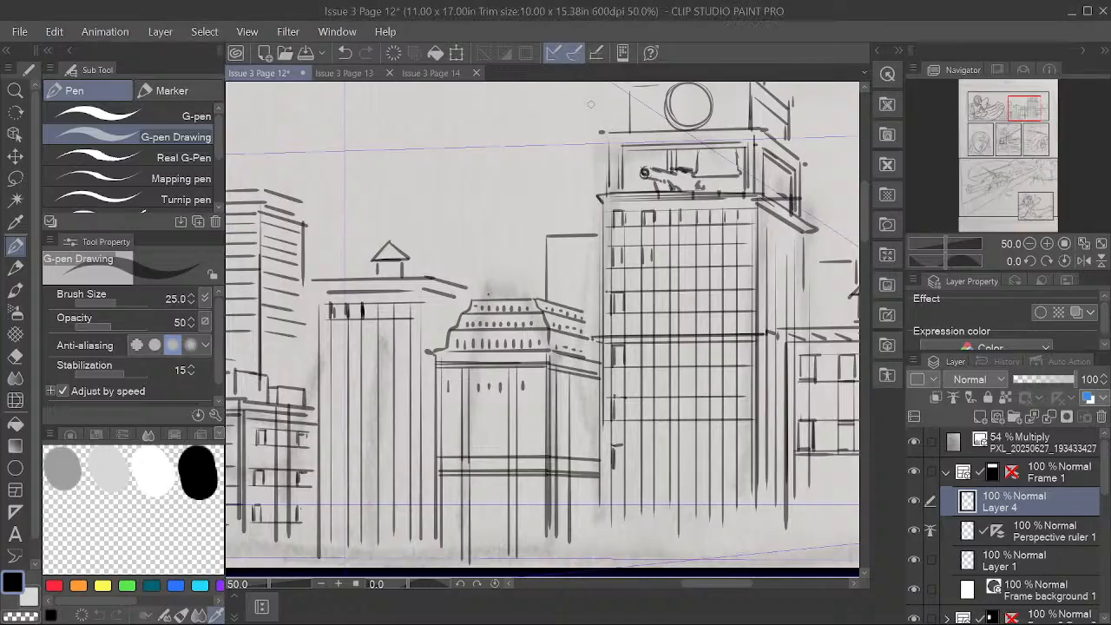
{"action": "key", "text": "space"}
{"action": "left_click_drag", "start_coordinate": [551, 433], "coordinate": [722, 407]}
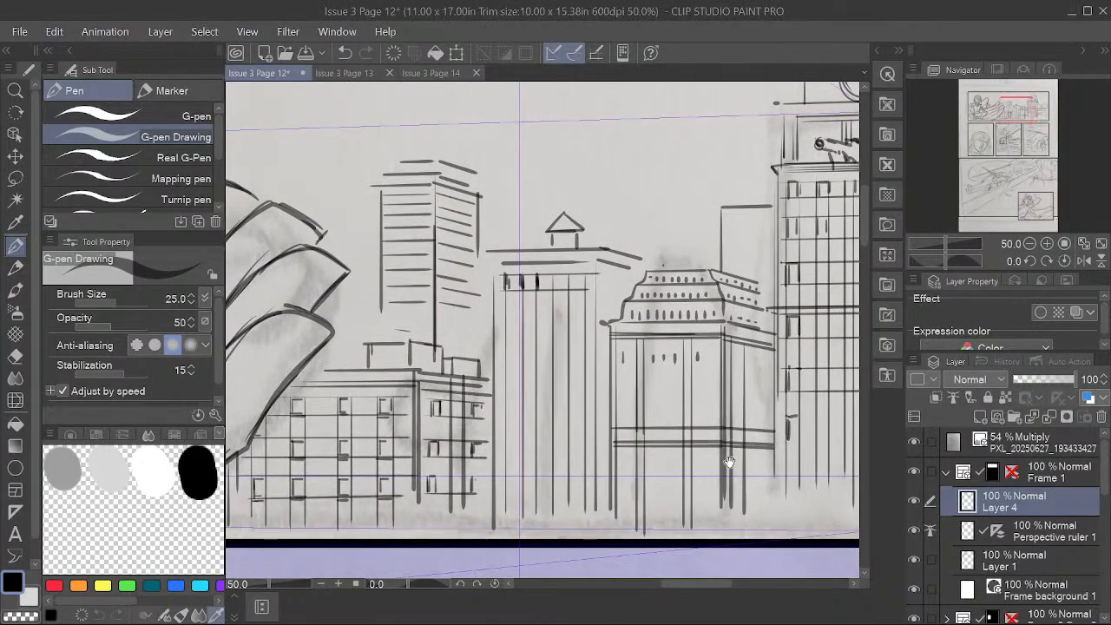
{"action": "left_click_drag", "start_coordinate": [666, 469], "coordinate": [764, 373]}
{"action": "left_click_drag", "start_coordinate": [738, 417], "coordinate": [577, 494]}
{"action": "mouse_move", "coordinate": [683, 419]}
{"action": "left_mouse_down"}
{"action": "mouse_move", "coordinate": [478, 466]}
{"action": "mouse_move", "coordinate": [588, 449]}
{"action": "mouse_move", "coordinate": [657, 462]}
{"action": "left_mouse_up"}
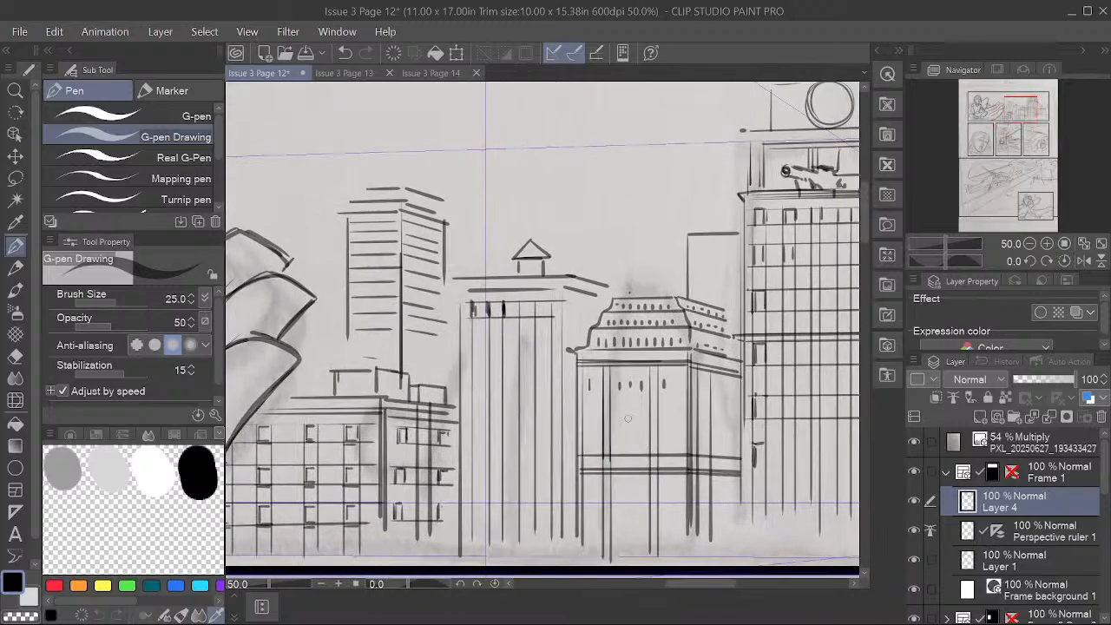
{"action": "left_click_drag", "start_coordinate": [522, 303], "coordinate": [522, 312]}
Step: Hide the perspective ruler, then shape and ornament the cornice under the pointed rooftop hut and add detail to the hut
{"action": "left_click", "coordinate": [913, 530]}
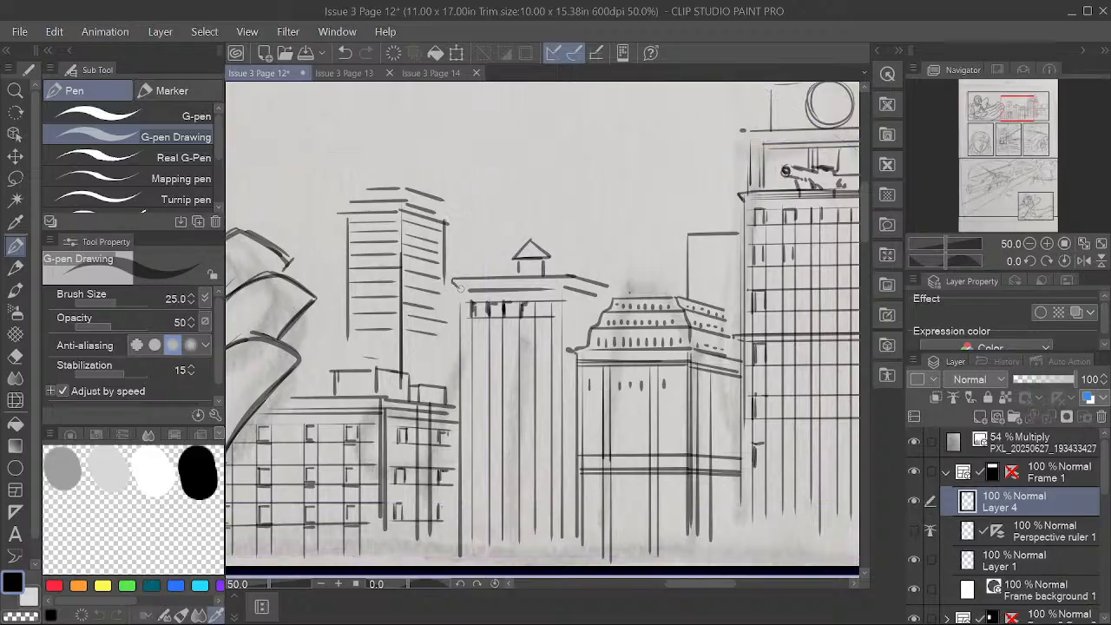
{"action": "left_click_drag", "start_coordinate": [460, 285], "coordinate": [461, 312]}
{"action": "left_click_drag", "start_coordinate": [609, 285], "coordinate": [614, 288]}
{"action": "mouse_move", "coordinate": [471, 286]}
{"action": "left_mouse_down"}
{"action": "mouse_move", "coordinate": [565, 283]}
{"action": "mouse_move", "coordinate": [613, 297]}
{"action": "left_mouse_up"}
{"action": "mouse_move", "coordinate": [518, 263]}
{"action": "left_mouse_down"}
{"action": "mouse_move", "coordinate": [548, 258]}
{"action": "mouse_move", "coordinate": [545, 271]}
{"action": "mouse_move", "coordinate": [517, 271]}
{"action": "mouse_move", "coordinate": [529, 268]}
{"action": "mouse_move", "coordinate": [521, 256]}
{"action": "mouse_move", "coordinate": [533, 257]}
{"action": "left_mouse_up"}
{"action": "left_click_drag", "start_coordinate": [532, 243], "coordinate": [540, 256]}
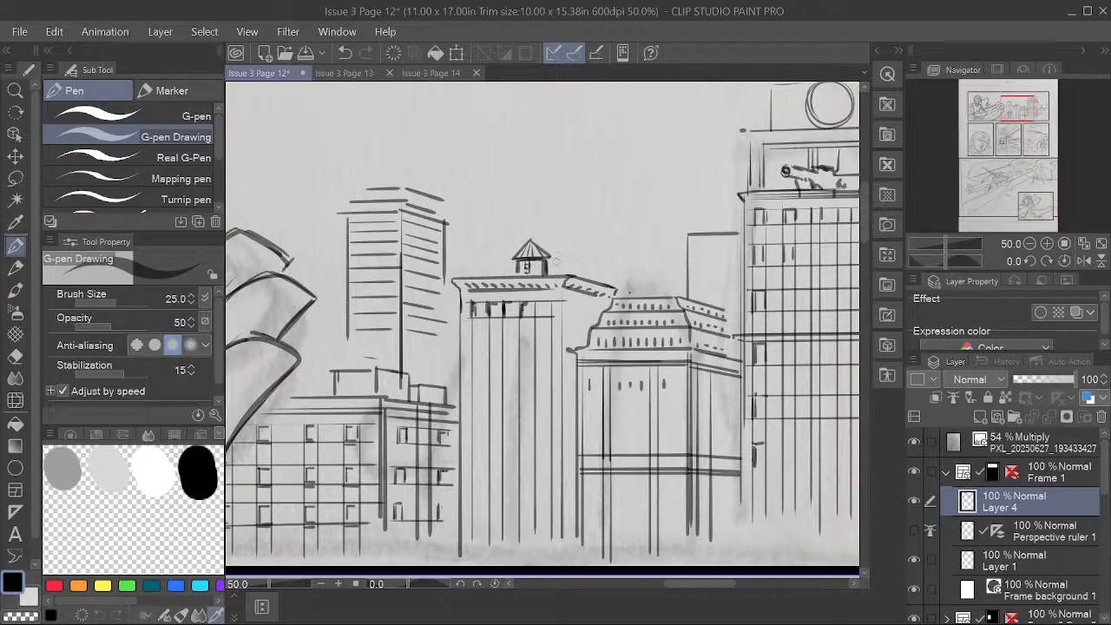
Step: Join the roof lines of the tall striped tower with sloping edges to form a bevelled cap
{"action": "key", "text": "space"}
{"action": "left_click_drag", "start_coordinate": [680, 486], "coordinate": [703, 465]}
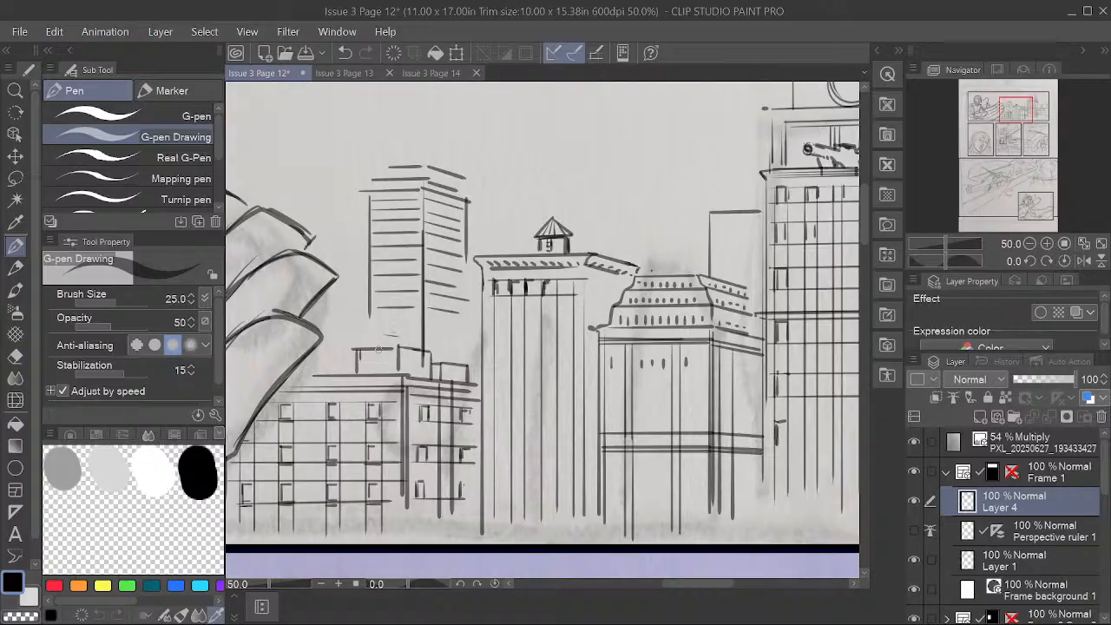
{"action": "key", "text": "space"}
{"action": "left_click_drag", "start_coordinate": [614, 447], "coordinate": [572, 452]}
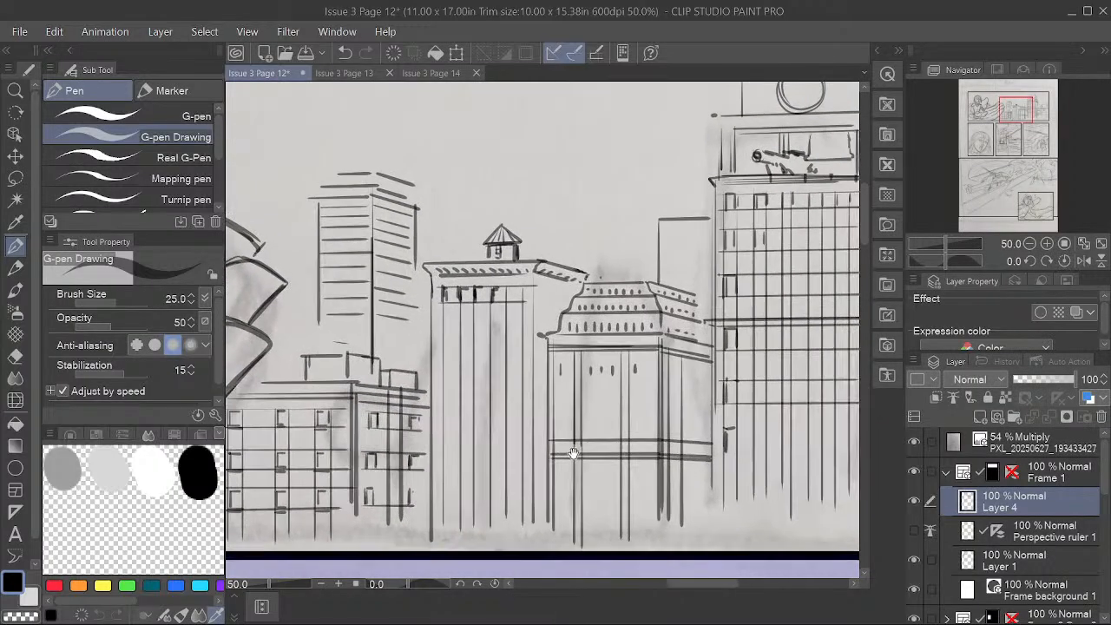
{"action": "key", "text": "space"}
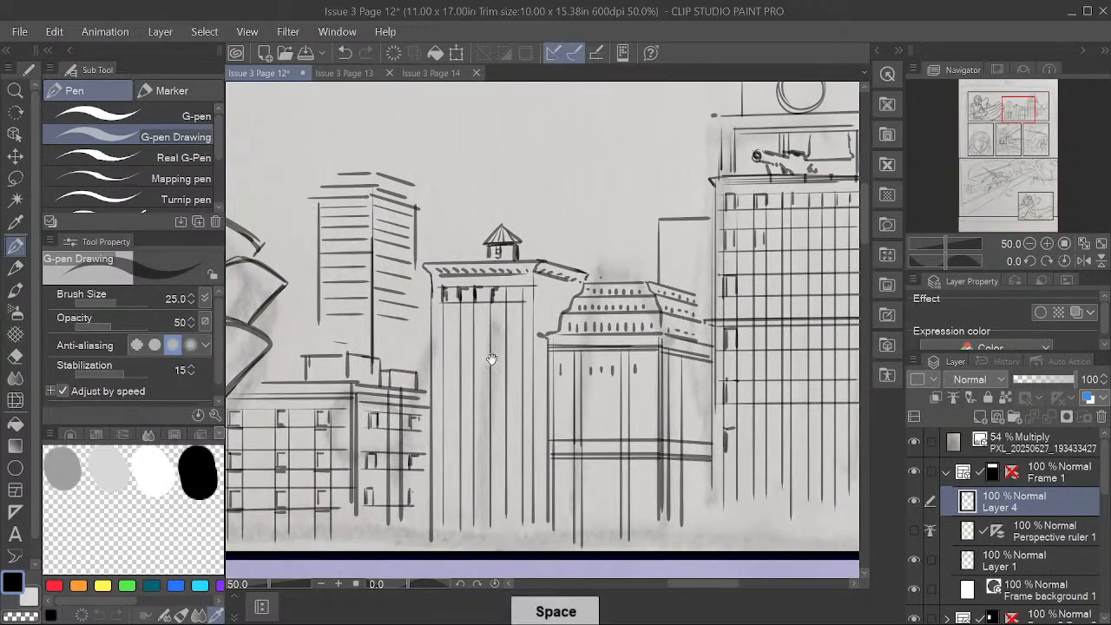
{"action": "left_click_drag", "start_coordinate": [491, 359], "coordinate": [538, 430]}
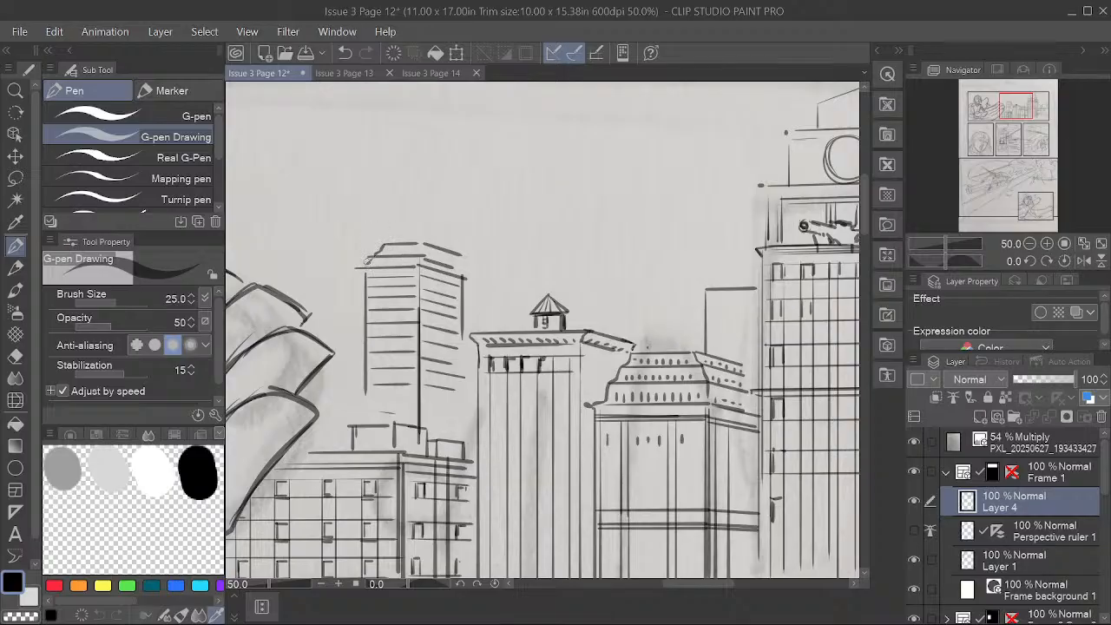
{"action": "mouse_move", "coordinate": [420, 244]}
{"action": "left_mouse_down"}
{"action": "mouse_move", "coordinate": [423, 259]}
{"action": "mouse_move", "coordinate": [460, 261]}
{"action": "left_mouse_up"}
{"action": "mouse_move", "coordinate": [371, 262]}
{"action": "left_mouse_down"}
{"action": "mouse_move", "coordinate": [421, 257]}
{"action": "mouse_move", "coordinate": [464, 271]}
{"action": "left_mouse_up"}
Step: Show the perspective ruler again and erase the outer window marks on the tiered-roof building's front face
{"action": "key", "text": "space"}
{"action": "mouse_move", "coordinate": [683, 466]}
{"action": "left_mouse_down"}
{"action": "mouse_move", "coordinate": [577, 418]}
{"action": "mouse_move", "coordinate": [553, 392]}
{"action": "left_mouse_up"}
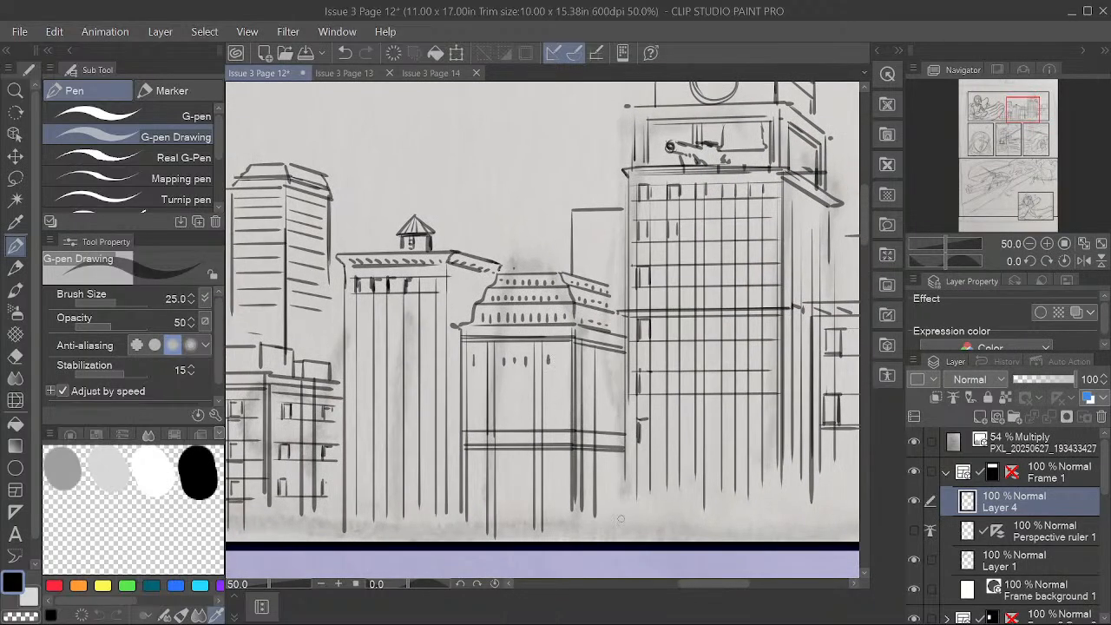
{"action": "left_click", "coordinate": [912, 529]}
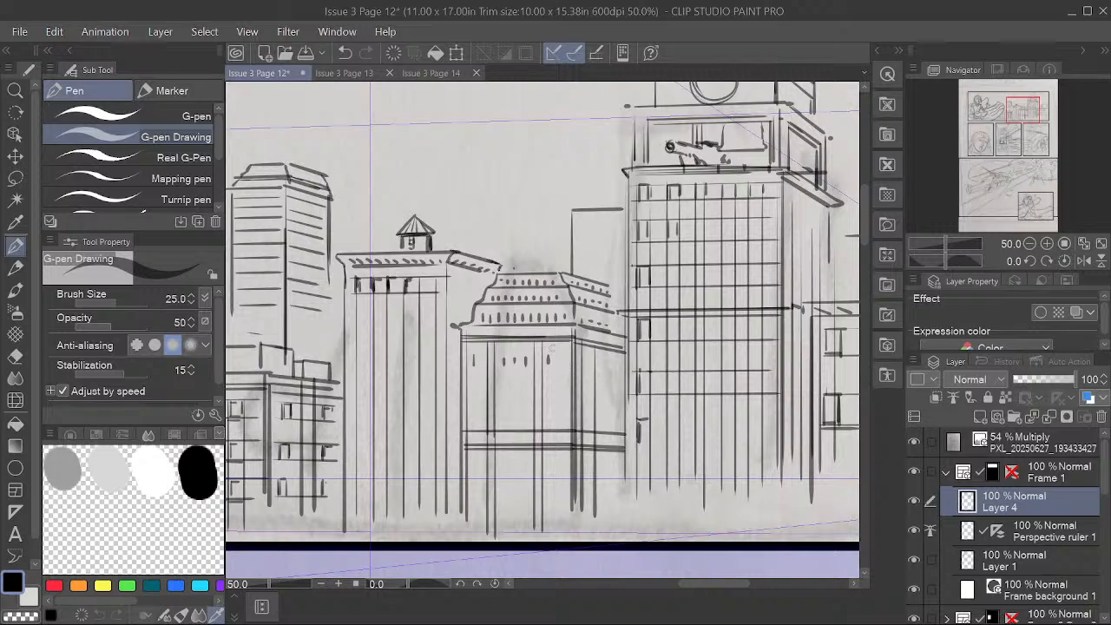
{"action": "key", "text": "e"}
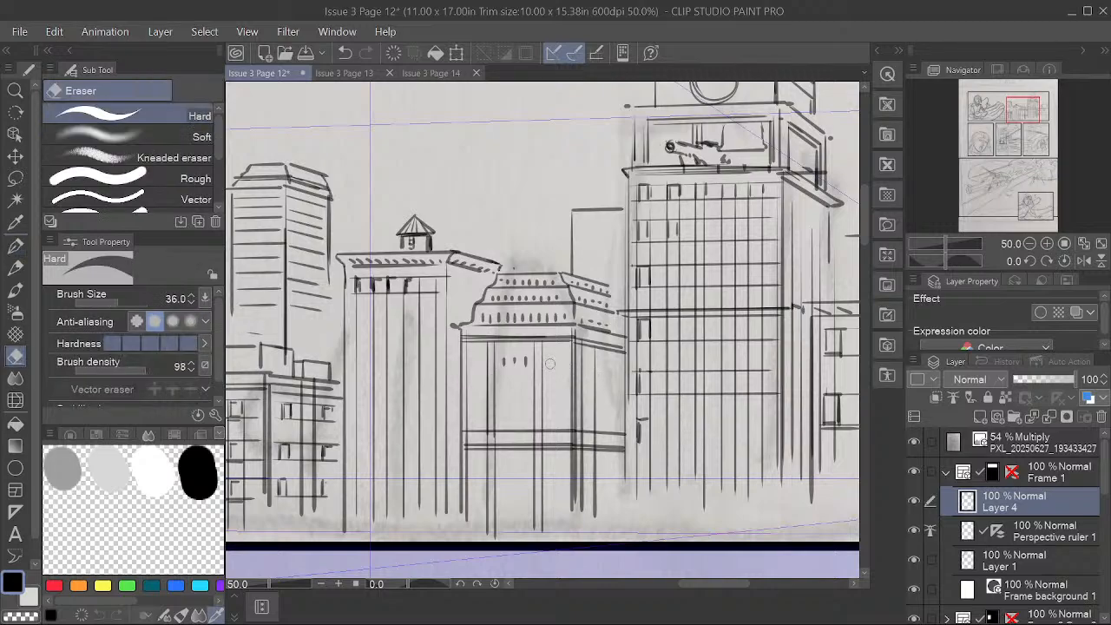
{"action": "left_click", "coordinate": [15, 247]}
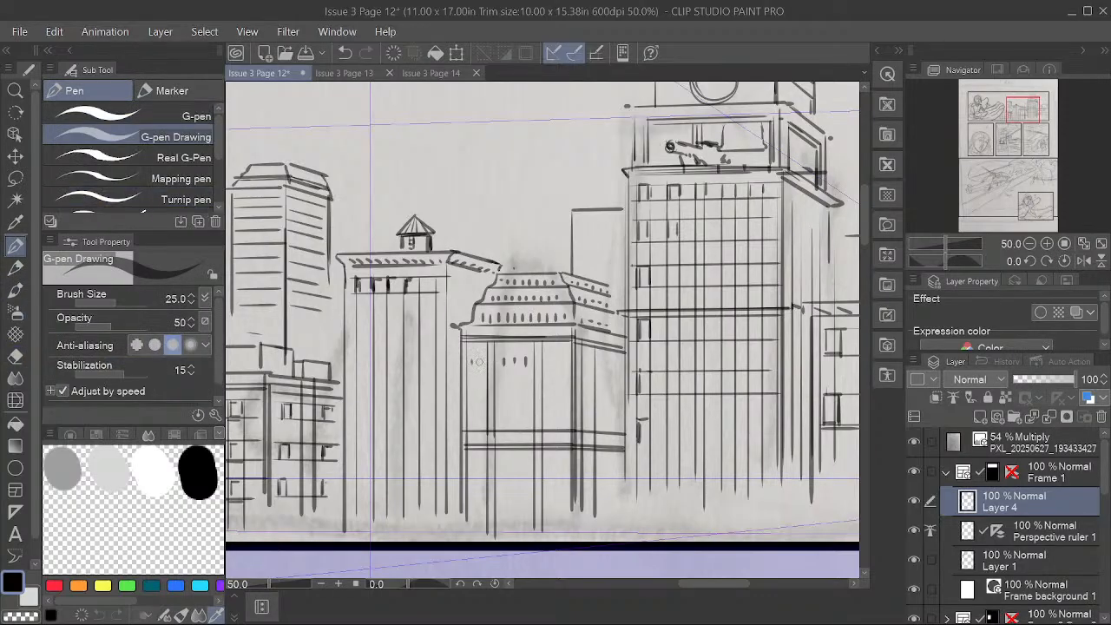
Step: Draw rows of small windows on the tiered-roof building's front face, above and below the lower ledge
{"action": "left_click_drag", "start_coordinate": [479, 357], "coordinate": [473, 366]}
{"action": "left_click_drag", "start_coordinate": [548, 357], "coordinate": [556, 365]}
{"action": "mouse_move", "coordinate": [473, 387]}
{"action": "left_mouse_down"}
{"action": "mouse_move", "coordinate": [473, 398]}
{"action": "mouse_move", "coordinate": [560, 398]}
{"action": "left_mouse_up"}
{"action": "mouse_move", "coordinate": [471, 414]}
{"action": "left_mouse_down"}
{"action": "mouse_move", "coordinate": [471, 423]}
{"action": "mouse_move", "coordinate": [524, 422]}
{"action": "left_mouse_up"}
{"action": "left_click_drag", "start_coordinate": [547, 413], "coordinate": [559, 422]}
{"action": "left_click_drag", "start_coordinate": [473, 457], "coordinate": [548, 465]}
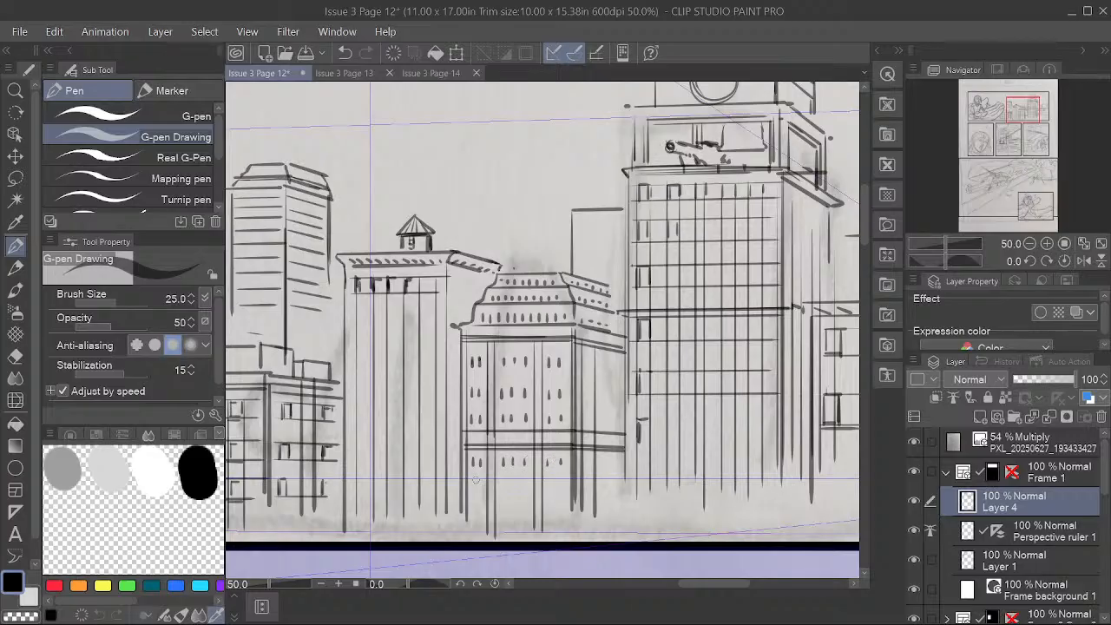
{"action": "mouse_move", "coordinate": [475, 484]}
{"action": "left_mouse_down"}
{"action": "mouse_move", "coordinate": [510, 469]}
{"action": "mouse_move", "coordinate": [505, 488]}
{"action": "mouse_move", "coordinate": [560, 492]}
{"action": "left_mouse_up"}
Step: Draw matching rows of small windows down the side face of the tiered-roof building
{"action": "mouse_move", "coordinate": [586, 363]}
{"action": "left_mouse_down"}
{"action": "mouse_move", "coordinate": [621, 365]}
{"action": "mouse_move", "coordinate": [586, 400]}
{"action": "left_mouse_up"}
{"action": "left_click_drag", "start_coordinate": [591, 391], "coordinate": [600, 402]}
{"action": "left_click_drag", "start_coordinate": [607, 393], "coordinate": [614, 404]}
{"action": "left_click_drag", "start_coordinate": [621, 394], "coordinate": [593, 428]}
{"action": "left_click_drag", "start_coordinate": [599, 418], "coordinate": [607, 428]}
{"action": "left_click_drag", "start_coordinate": [615, 418], "coordinate": [614, 469]}
{"action": "mouse_move", "coordinate": [621, 458]}
{"action": "left_mouse_down"}
{"action": "mouse_move", "coordinate": [586, 491]}
{"action": "mouse_move", "coordinate": [621, 490]}
{"action": "left_mouse_up"}
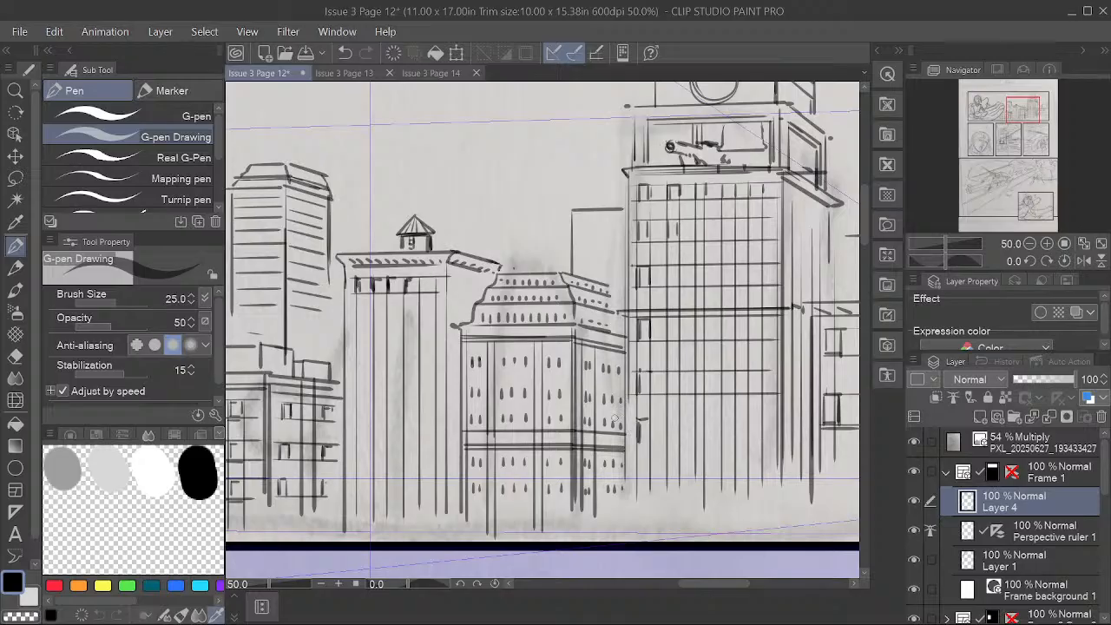
Step: Sketch window tops and sides in the grid cells across the clock tower's front face
{"action": "key", "text": "space"}
{"action": "left_click_drag", "start_coordinate": [615, 417], "coordinate": [516, 422]}
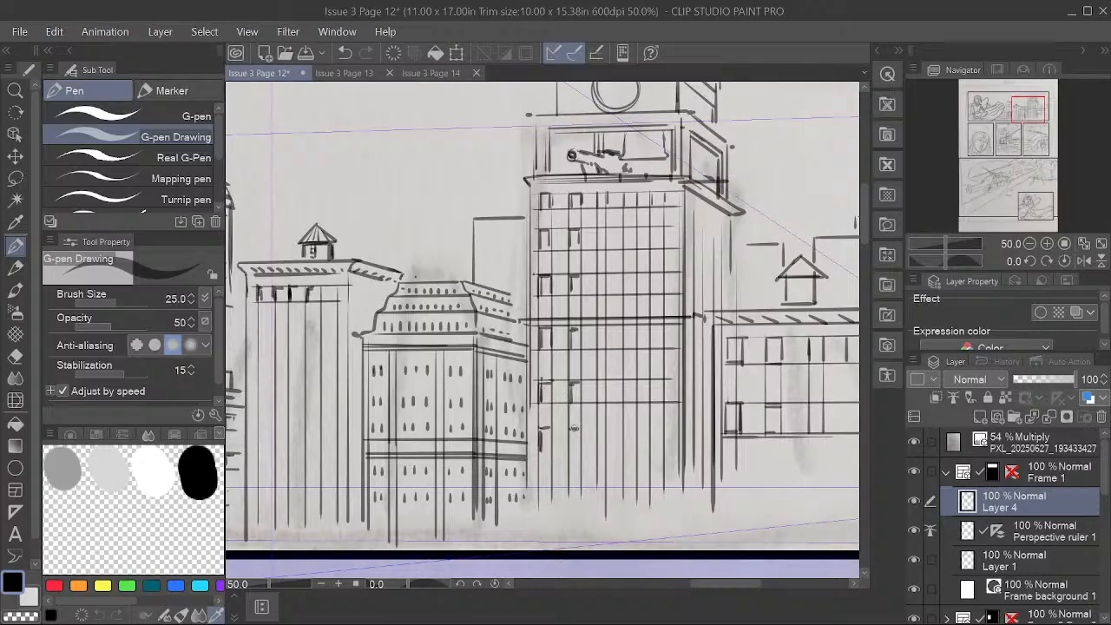
{"action": "mouse_move", "coordinate": [597, 195]}
{"action": "left_mouse_down"}
{"action": "mouse_move", "coordinate": [636, 197]}
{"action": "mouse_move", "coordinate": [624, 208]}
{"action": "mouse_move", "coordinate": [624, 194]}
{"action": "mouse_move", "coordinate": [655, 206]}
{"action": "left_mouse_up"}
{"action": "mouse_move", "coordinate": [579, 194]}
{"action": "left_mouse_down"}
{"action": "mouse_move", "coordinate": [605, 245]}
{"action": "mouse_move", "coordinate": [653, 248]}
{"action": "left_mouse_up"}
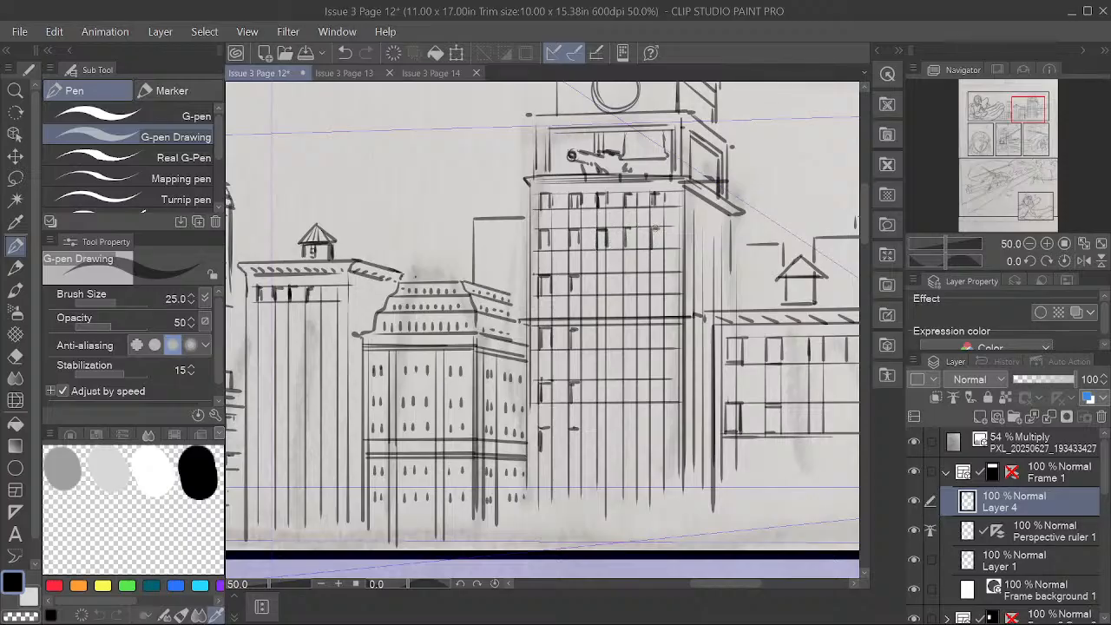
{"action": "mouse_move", "coordinate": [597, 273]}
{"action": "left_mouse_down"}
{"action": "mouse_move", "coordinate": [598, 294]}
{"action": "mouse_move", "coordinate": [651, 275]}
{"action": "left_mouse_up"}
{"action": "left_click_drag", "start_coordinate": [597, 345], "coordinate": [598, 327]}
{"action": "left_click_drag", "start_coordinate": [601, 380], "coordinate": [601, 402]}
{"action": "left_click_drag", "start_coordinate": [624, 349], "coordinate": [624, 326]}
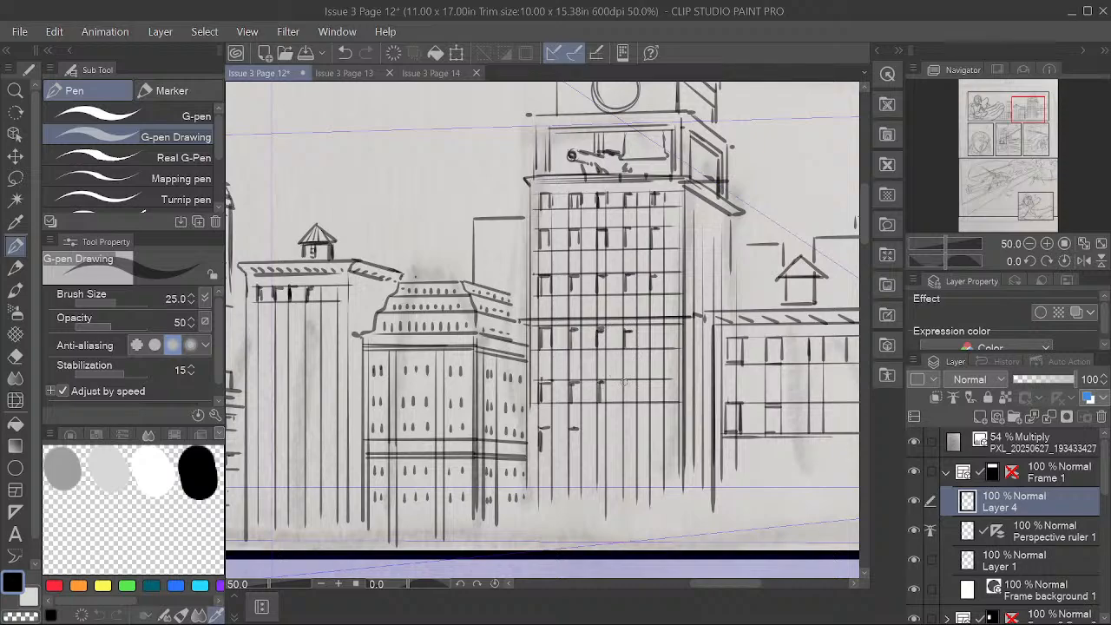
{"action": "left_click_drag", "start_coordinate": [624, 379], "coordinate": [626, 400]}
Step: Strengthen the clock tower's ledge below the cannon with darker lines along its front and receding side
{"action": "key", "text": "space"}
{"action": "left_click_drag", "start_coordinate": [713, 508], "coordinate": [624, 492]}
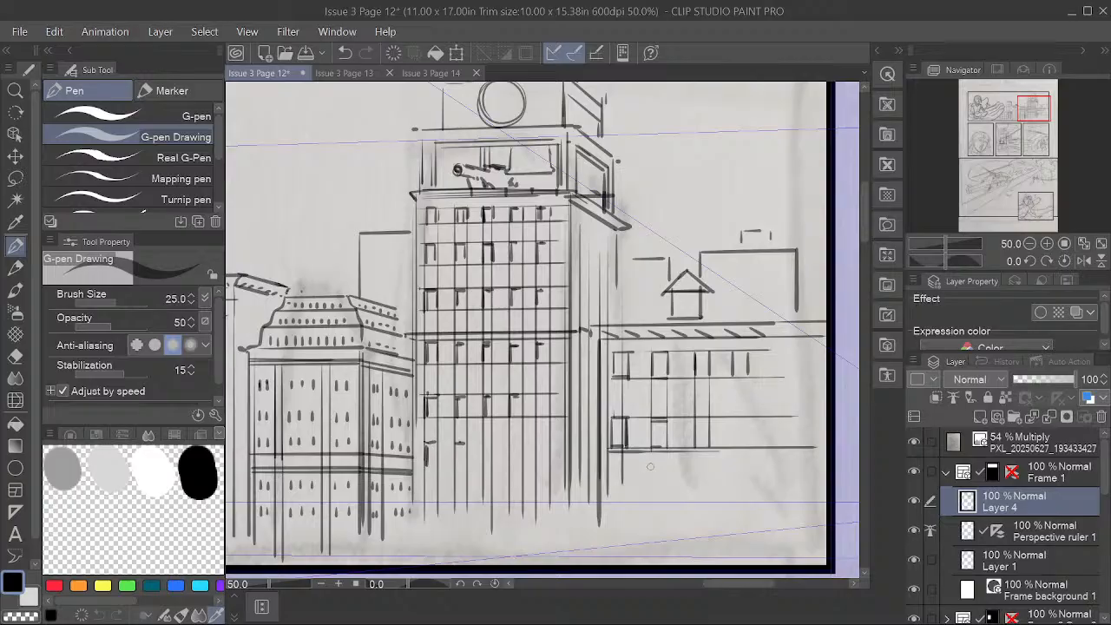
{"action": "left_click_drag", "start_coordinate": [420, 198], "coordinate": [571, 196]}
{"action": "mouse_move", "coordinate": [411, 190]}
{"action": "left_mouse_down"}
{"action": "mouse_move", "coordinate": [583, 190]}
{"action": "mouse_move", "coordinate": [574, 195]}
{"action": "mouse_move", "coordinate": [630, 224]}
{"action": "left_mouse_up"}
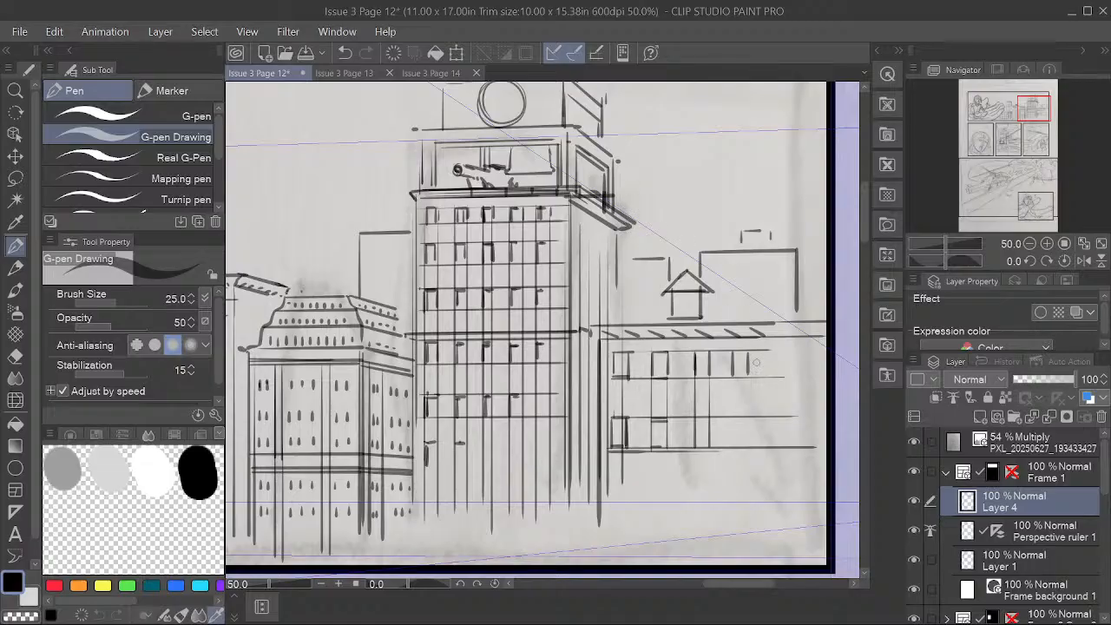
Step: Draw window frames in the upper and lower rows of the low building beside the clock tower
{"action": "left_click_drag", "start_coordinate": [726, 459], "coordinate": [595, 463]}
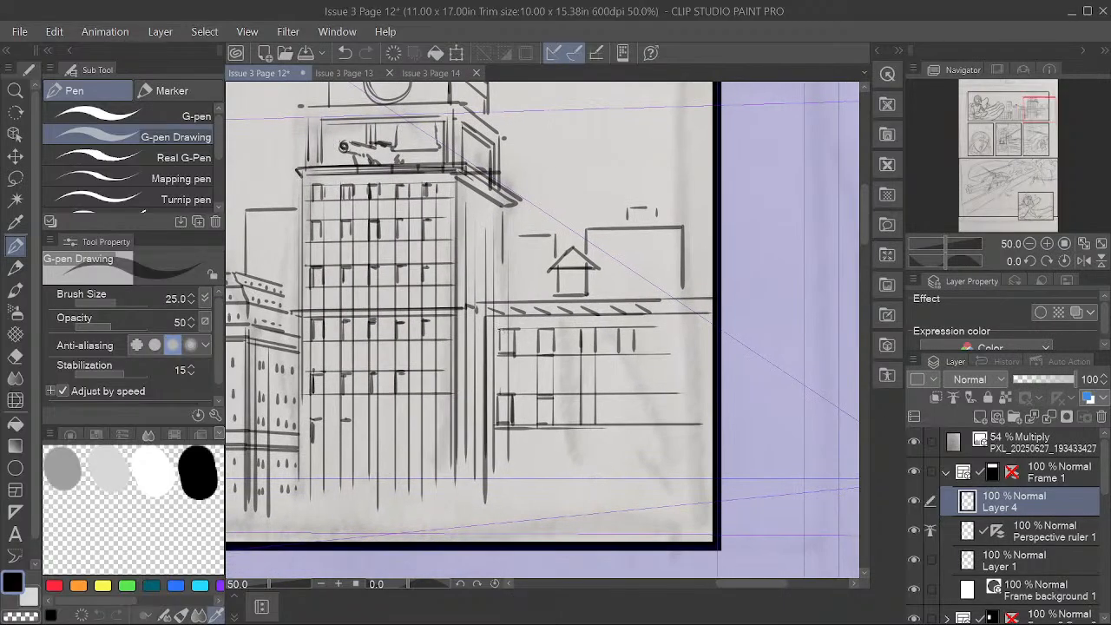
{"action": "left_click_drag", "start_coordinate": [502, 332], "coordinate": [503, 353]}
{"action": "left_click_drag", "start_coordinate": [539, 332], "coordinate": [538, 353]}
{"action": "mouse_move", "coordinate": [539, 396]}
{"action": "left_mouse_down"}
{"action": "mouse_move", "coordinate": [538, 426]}
{"action": "mouse_move", "coordinate": [580, 424]}
{"action": "mouse_move", "coordinate": [594, 397]}
{"action": "left_mouse_up"}
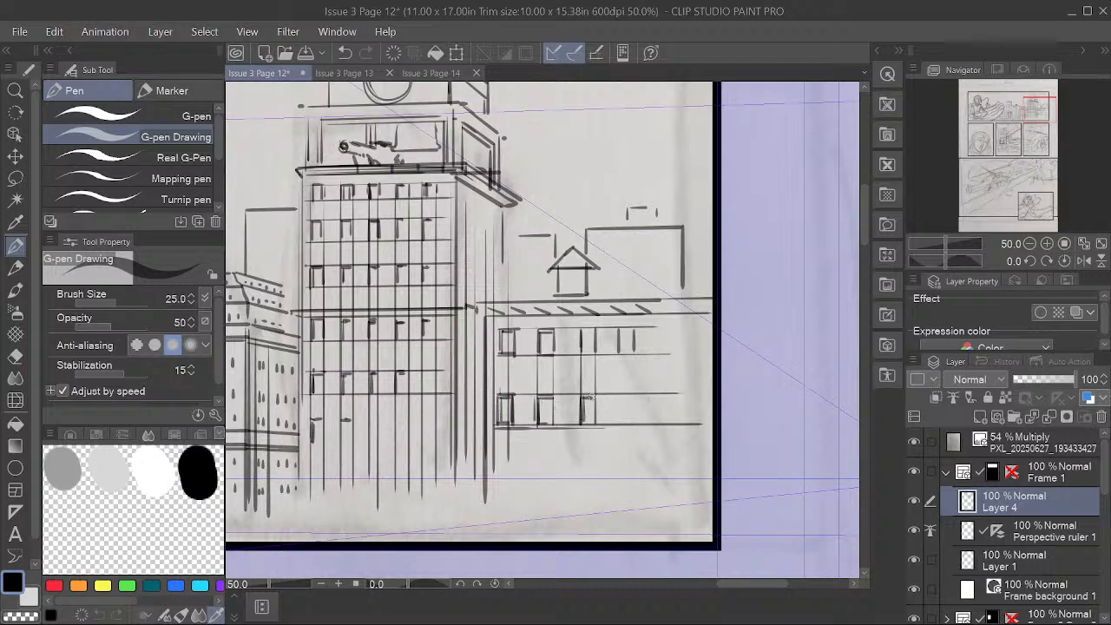
{"action": "mouse_move", "coordinate": [582, 330]}
{"action": "left_mouse_down"}
{"action": "mouse_move", "coordinate": [594, 330]}
{"action": "mouse_move", "coordinate": [582, 356]}
{"action": "mouse_move", "coordinate": [619, 352]}
{"action": "mouse_move", "coordinate": [635, 328]}
{"action": "left_mouse_up"}
Step: Finish the fourth windows and add sills on the low building beside the clock tower, and thicken its dormer's side edge
{"action": "left_click_drag", "start_coordinate": [590, 259], "coordinate": [591, 296]}
{"action": "left_click_drag", "start_coordinate": [617, 353], "coordinate": [634, 354]}
{"action": "mouse_move", "coordinate": [616, 397]}
{"action": "left_mouse_down"}
{"action": "mouse_move", "coordinate": [618, 424]}
{"action": "mouse_move", "coordinate": [634, 395]}
{"action": "mouse_move", "coordinate": [631, 426]}
{"action": "mouse_move", "coordinate": [592, 428]}
{"action": "left_mouse_up"}
{"action": "left_click_drag", "start_coordinate": [578, 358], "coordinate": [638, 356]}
{"action": "mouse_move", "coordinate": [539, 358]}
{"action": "left_mouse_down"}
{"action": "mouse_move", "coordinate": [557, 357]}
{"action": "mouse_move", "coordinate": [515, 357]}
{"action": "left_mouse_up"}
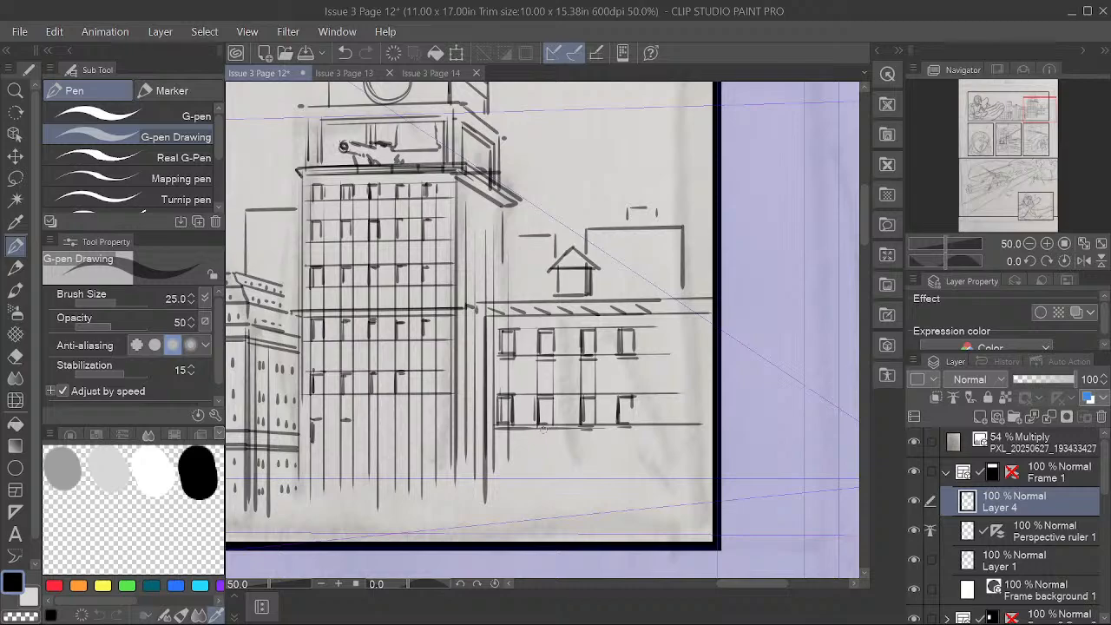
{"action": "left_click_drag", "start_coordinate": [537, 429], "coordinate": [554, 428]}
Step: Detail the low building's bottom corner and roof ledge end, draw a paned window in its dormer, and undo the last stroke
{"action": "mouse_move", "coordinate": [496, 458]}
{"action": "left_mouse_down"}
{"action": "mouse_move", "coordinate": [496, 484]}
{"action": "mouse_move", "coordinate": [507, 458]}
{"action": "left_mouse_up"}
{"action": "left_click_drag", "start_coordinate": [475, 309], "coordinate": [480, 314]}
{"action": "left_click_drag", "start_coordinate": [565, 270], "coordinate": [569, 282]}
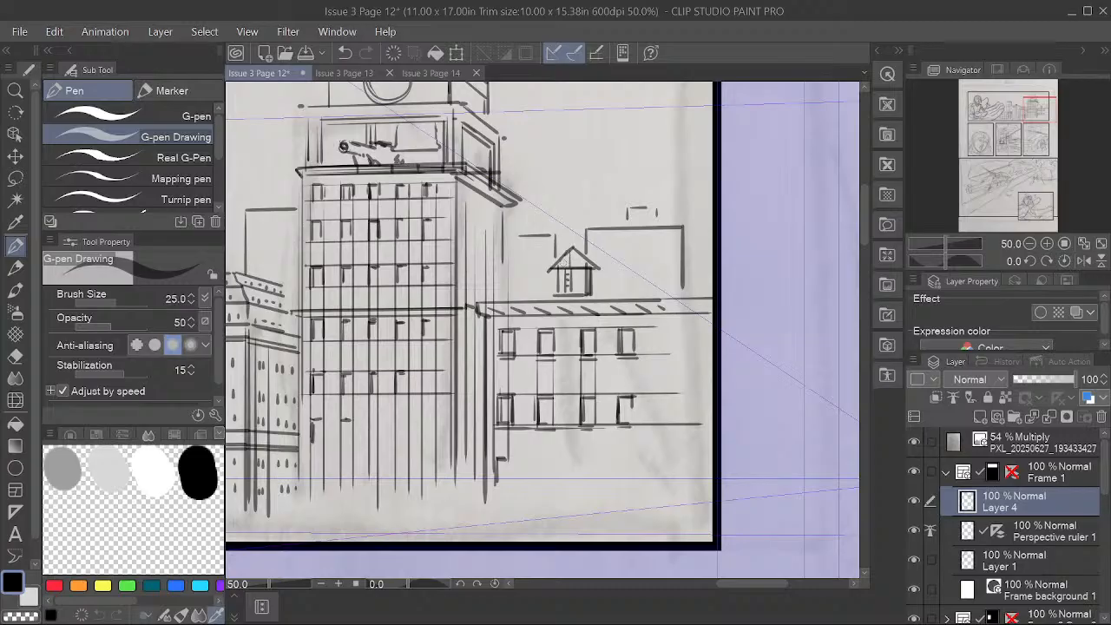
{"action": "key", "text": "ctrl+z"}
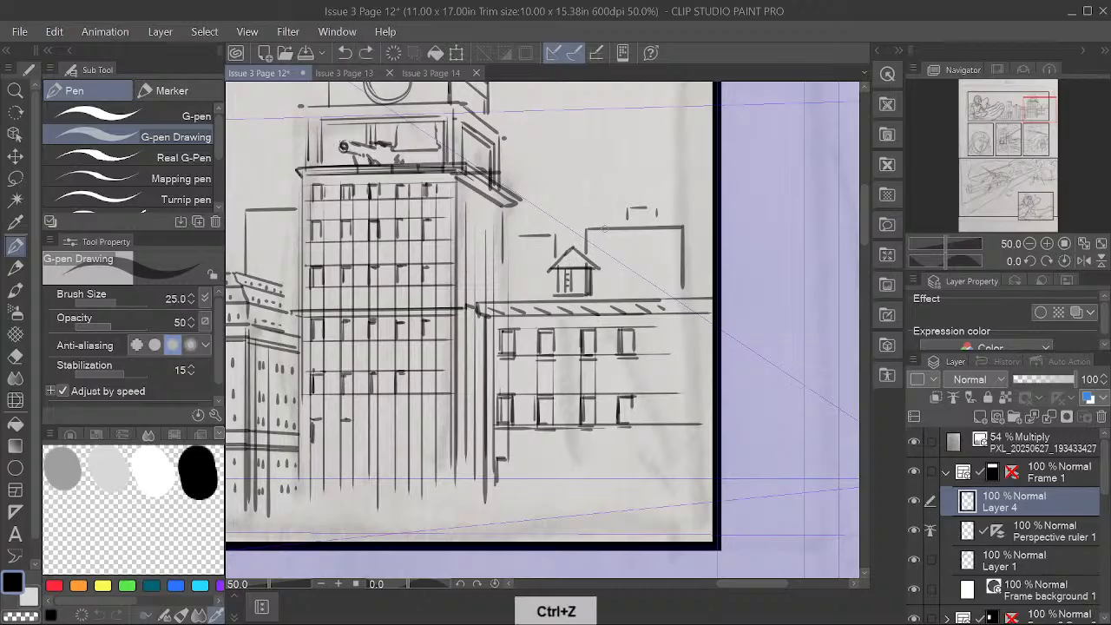
Step: Draw receding floor lines down the upper part of the clock tower's side face
{"action": "left_click_drag", "start_coordinate": [608, 459], "coordinate": [719, 469]}
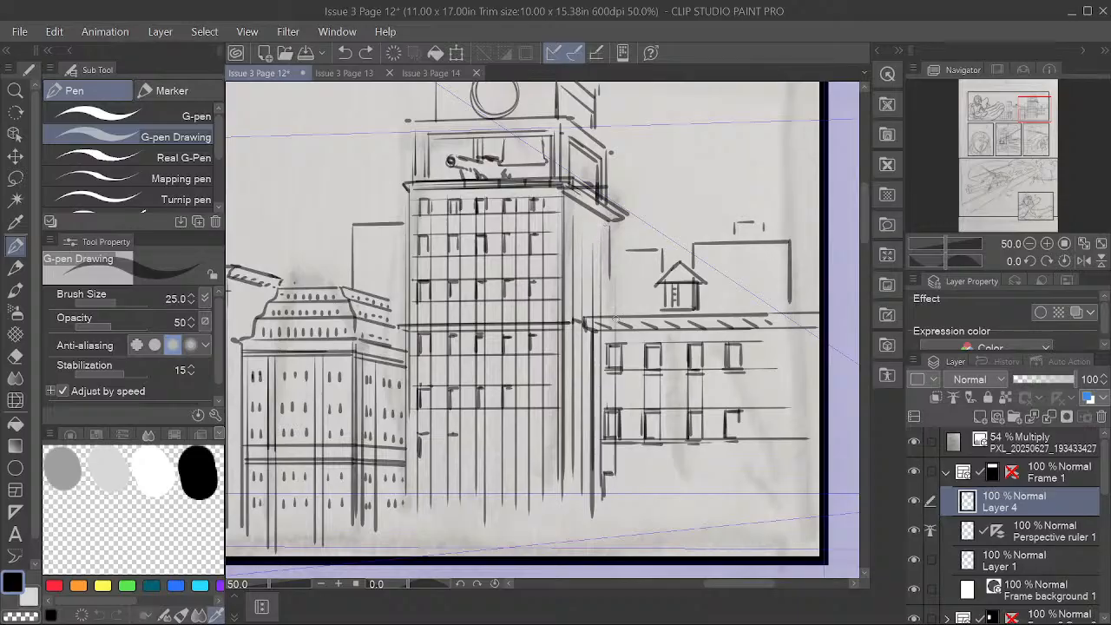
{"action": "key", "text": "space"}
{"action": "left_click_drag", "start_coordinate": [663, 450], "coordinate": [599, 512]}
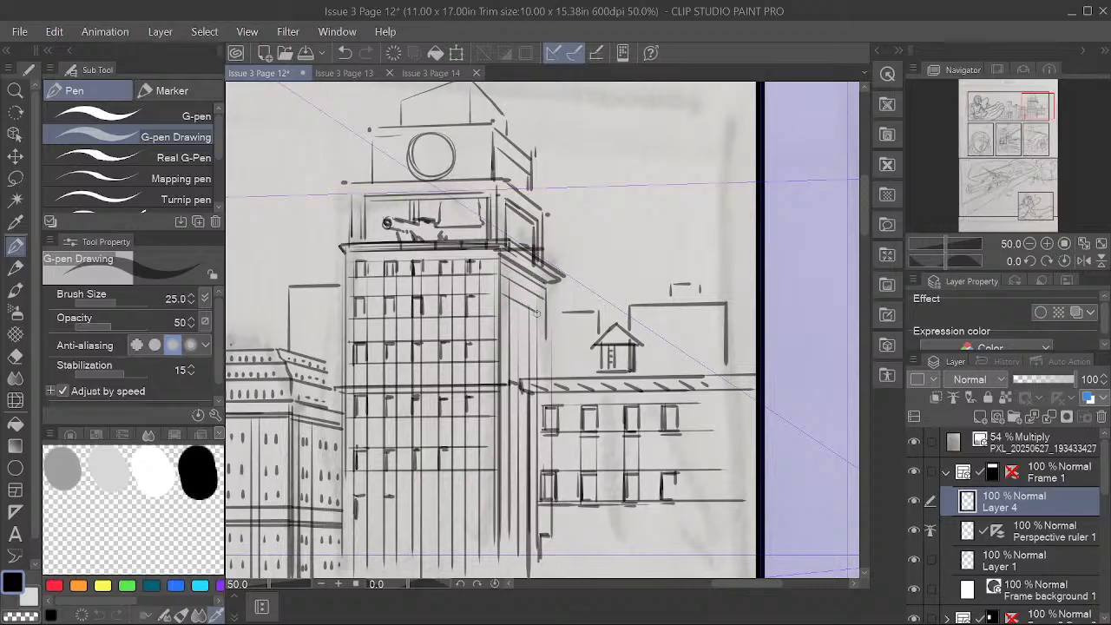
{"action": "mouse_move", "coordinate": [503, 316]}
{"action": "left_mouse_down"}
{"action": "mouse_move", "coordinate": [542, 332]}
{"action": "mouse_move", "coordinate": [503, 339]}
{"action": "mouse_move", "coordinate": [539, 354]}
{"action": "mouse_move", "coordinate": [502, 359]}
{"action": "mouse_move", "coordinate": [538, 374]}
{"action": "left_mouse_up"}
Step: Add small windows between the floor lines and lower down on the clock tower's side face
{"action": "left_click_drag", "start_coordinate": [524, 277], "coordinate": [532, 288]}
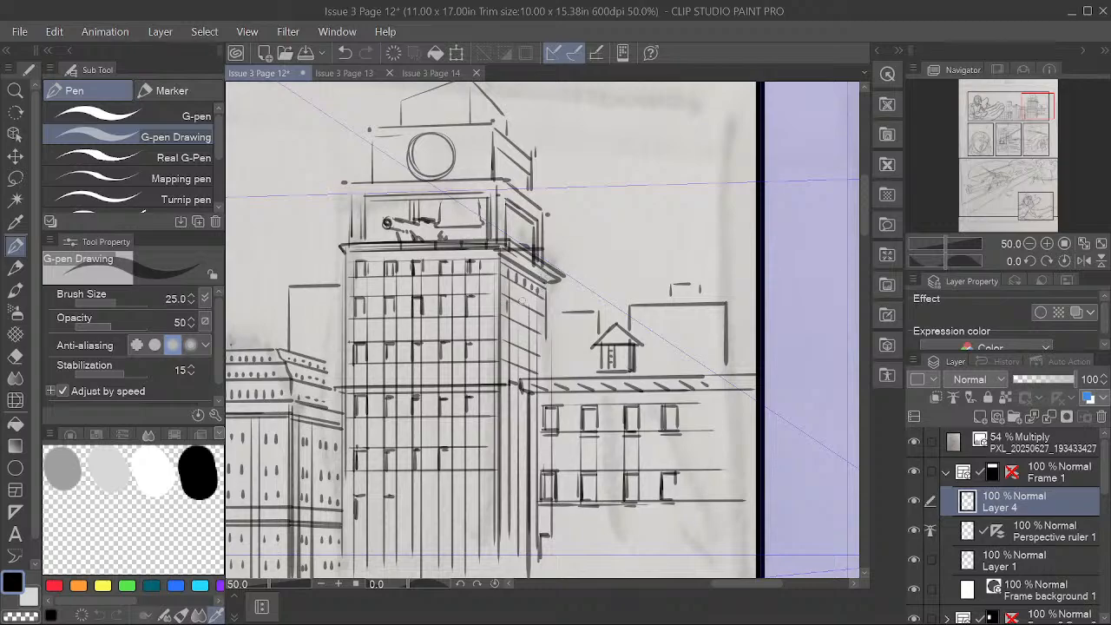
{"action": "mouse_move", "coordinate": [518, 305]}
{"action": "left_mouse_down"}
{"action": "mouse_move", "coordinate": [518, 319]}
{"action": "mouse_move", "coordinate": [542, 330]}
{"action": "mouse_move", "coordinate": [507, 360]}
{"action": "mouse_move", "coordinate": [539, 367]}
{"action": "left_mouse_up"}
{"action": "left_click_drag", "start_coordinate": [505, 444], "coordinate": [517, 461]}
Step: Close the window outlines on the clock tower's front face with remaining sides and sills in all five rows
{"action": "left_click_drag", "start_coordinate": [646, 527], "coordinate": [674, 466]}
{"action": "left_click_drag", "start_coordinate": [433, 267], "coordinate": [555, 268]}
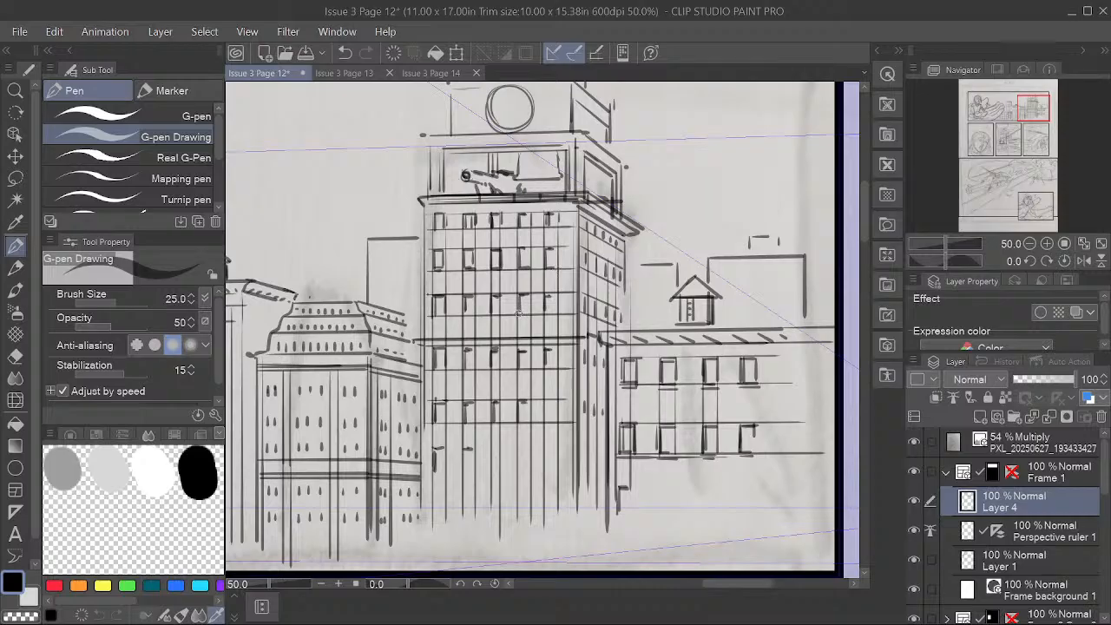
{"action": "mouse_move", "coordinate": [519, 312]}
{"action": "left_mouse_down"}
{"action": "mouse_move", "coordinate": [528, 310]}
{"action": "mouse_move", "coordinate": [499, 313]}
{"action": "left_mouse_up"}
{"action": "left_click_drag", "start_coordinate": [464, 313], "coordinate": [474, 314]}
{"action": "mouse_move", "coordinate": [464, 227]}
{"action": "left_mouse_down"}
{"action": "mouse_move", "coordinate": [554, 226]}
{"action": "mouse_move", "coordinate": [555, 314]}
{"action": "left_mouse_up"}
{"action": "mouse_move", "coordinate": [519, 350]}
{"action": "left_mouse_down"}
{"action": "mouse_move", "coordinate": [555, 349]}
{"action": "mouse_move", "coordinate": [554, 364]}
{"action": "mouse_move", "coordinate": [555, 332]}
{"action": "mouse_move", "coordinate": [502, 350]}
{"action": "mouse_move", "coordinate": [502, 369]}
{"action": "mouse_move", "coordinate": [468, 367]}
{"action": "mouse_move", "coordinate": [474, 355]}
{"action": "mouse_move", "coordinate": [465, 422]}
{"action": "mouse_move", "coordinate": [503, 405]}
{"action": "mouse_move", "coordinate": [478, 453]}
{"action": "mouse_move", "coordinate": [484, 436]}
{"action": "mouse_move", "coordinate": [529, 421]}
{"action": "left_mouse_up"}
{"action": "mouse_move", "coordinate": [520, 423]}
{"action": "left_mouse_down"}
{"action": "mouse_move", "coordinate": [545, 422]}
{"action": "mouse_move", "coordinate": [555, 400]}
{"action": "left_mouse_up"}
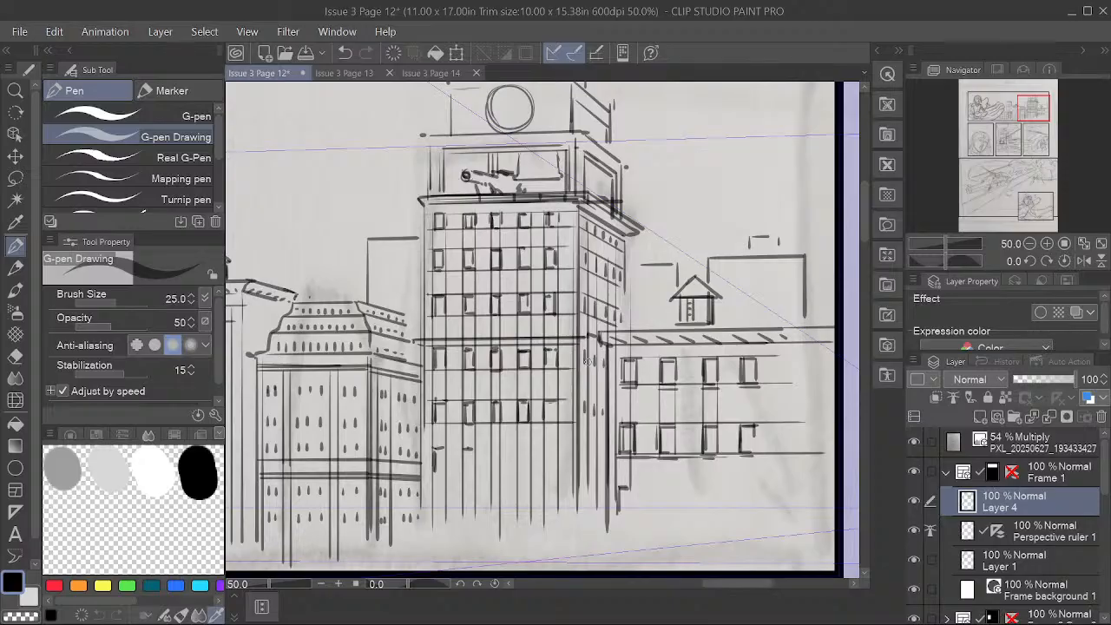
Step: Draw rows of small windows between the vertical lines of the building with the rooftop water tower, on its front and side faces
{"action": "left_click_drag", "start_coordinate": [453, 406], "coordinate": [716, 410]}
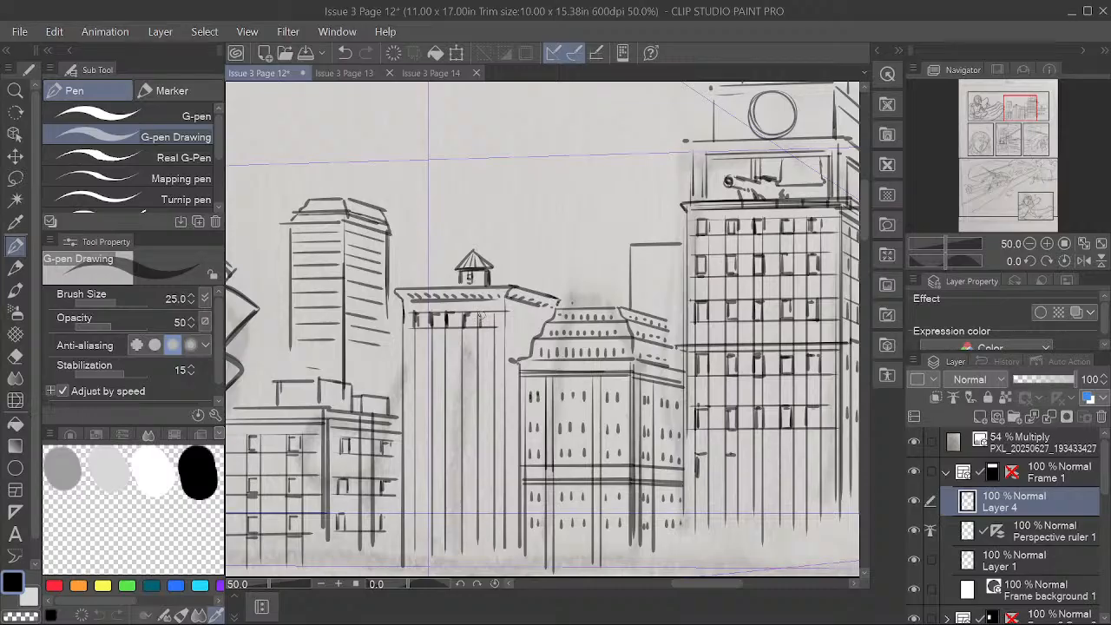
{"action": "left_click_drag", "start_coordinate": [482, 314], "coordinate": [496, 325]}
{"action": "mouse_move", "coordinate": [416, 341]}
{"action": "left_mouse_down"}
{"action": "mouse_move", "coordinate": [416, 356]}
{"action": "mouse_move", "coordinate": [497, 355]}
{"action": "left_mouse_up"}
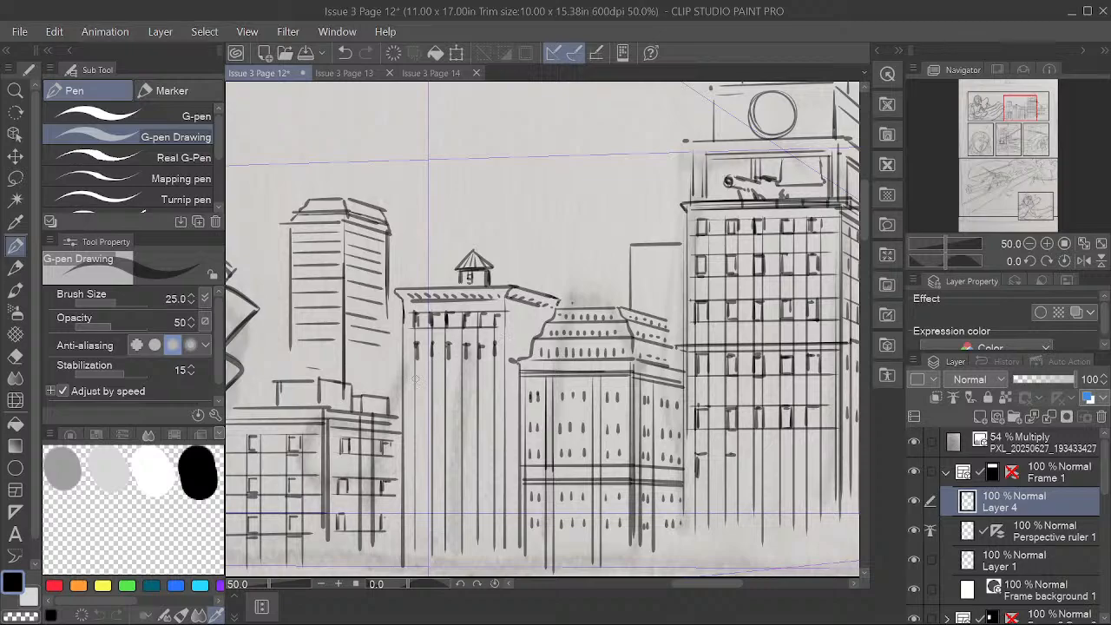
{"action": "mouse_move", "coordinate": [415, 377]}
{"action": "left_mouse_down"}
{"action": "mouse_move", "coordinate": [446, 397]}
{"action": "mouse_move", "coordinate": [495, 396]}
{"action": "left_mouse_up"}
{"action": "left_click_drag", "start_coordinate": [413, 448], "coordinate": [414, 526]}
{"action": "mouse_move", "coordinate": [434, 412]}
{"action": "left_mouse_down"}
{"action": "mouse_move", "coordinate": [434, 427]}
{"action": "mouse_move", "coordinate": [495, 426]}
{"action": "left_mouse_up"}
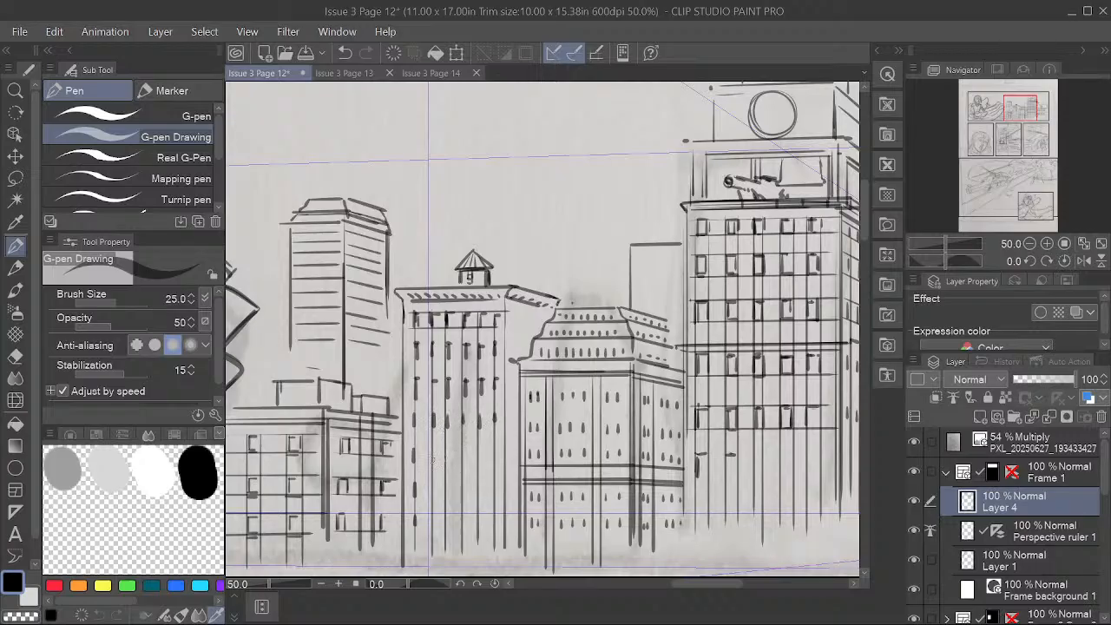
{"action": "mouse_move", "coordinate": [432, 446]}
{"action": "left_mouse_down"}
{"action": "mouse_move", "coordinate": [432, 460]}
{"action": "mouse_move", "coordinate": [495, 461]}
{"action": "left_mouse_up"}
{"action": "mouse_move", "coordinate": [431, 483]}
{"action": "left_mouse_down"}
{"action": "mouse_move", "coordinate": [432, 497]}
{"action": "mouse_move", "coordinate": [495, 498]}
{"action": "left_mouse_up"}
{"action": "mouse_move", "coordinate": [431, 511]}
{"action": "left_mouse_down"}
{"action": "mouse_move", "coordinate": [431, 527]}
{"action": "mouse_move", "coordinate": [495, 525]}
{"action": "left_mouse_up"}
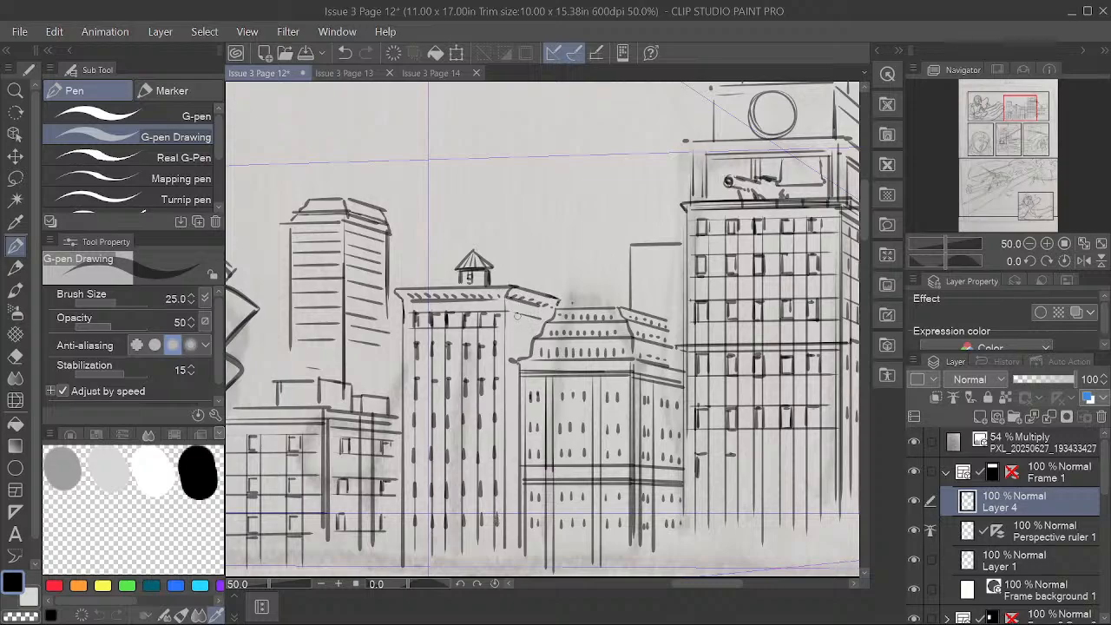
{"action": "left_click_drag", "start_coordinate": [517, 316], "coordinate": [520, 356]}
Step: Undo the last stroke and close the window outlines on both faces of the low building beside the giant hand
{"action": "key", "text": "space"}
{"action": "left_click_drag", "start_coordinate": [611, 535], "coordinate": [680, 504]}
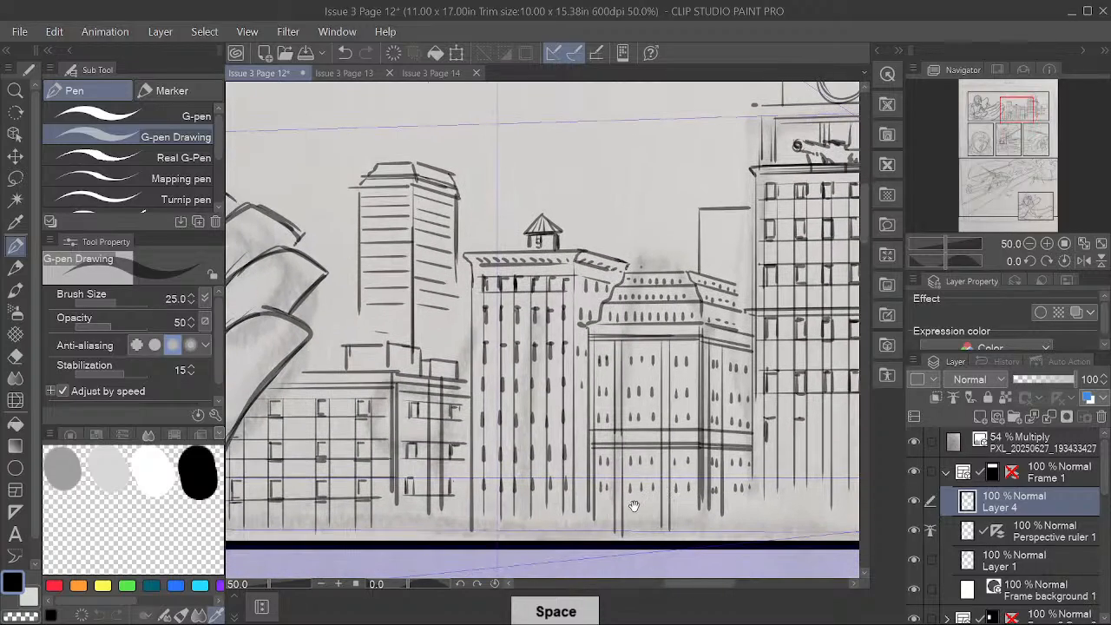
{"action": "left_click_drag", "start_coordinate": [585, 517], "coordinate": [668, 501]}
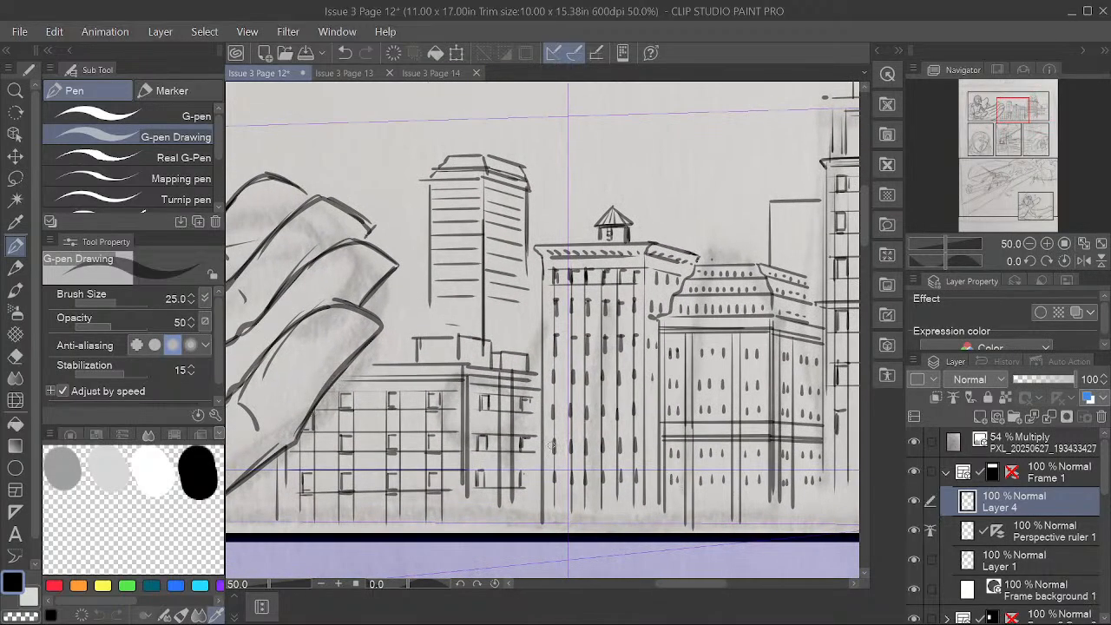
{"action": "key", "text": "ctrl+z"}
{"action": "mouse_move", "coordinate": [397, 393]}
{"action": "left_mouse_down"}
{"action": "mouse_move", "coordinate": [398, 479]}
{"action": "mouse_move", "coordinate": [439, 492]}
{"action": "left_mouse_up"}
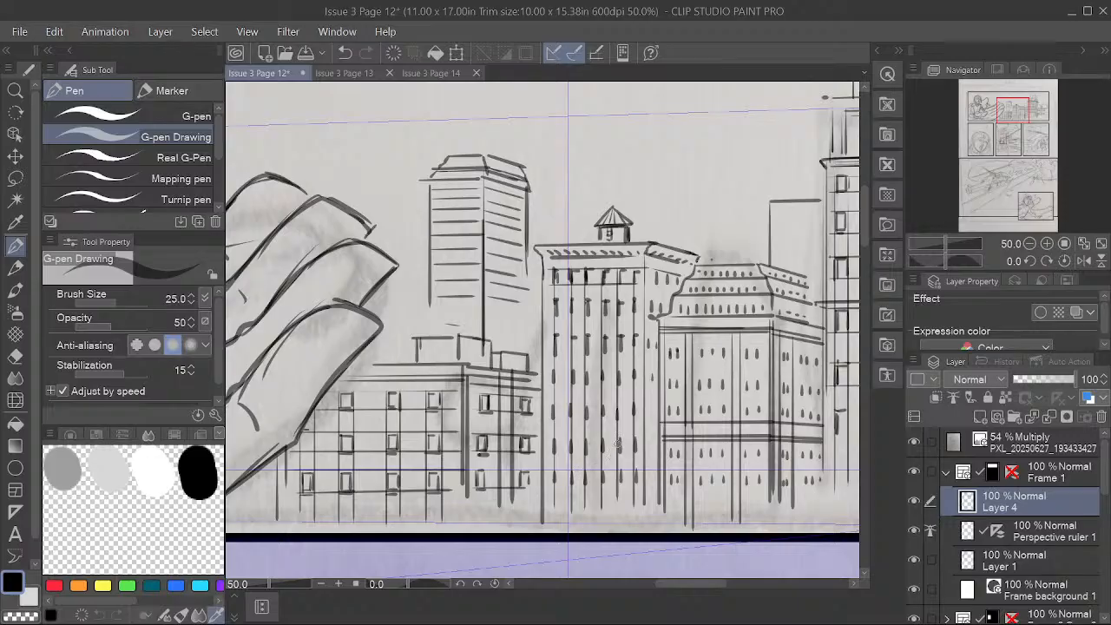
Step: Retrace the left vertical edge of the cannon opening on the clock tower
{"action": "key", "text": "space"}
{"action": "left_click_drag", "start_coordinate": [674, 448], "coordinate": [598, 461]}
{"action": "left_click_drag", "start_coordinate": [736, 528], "coordinate": [666, 507]}
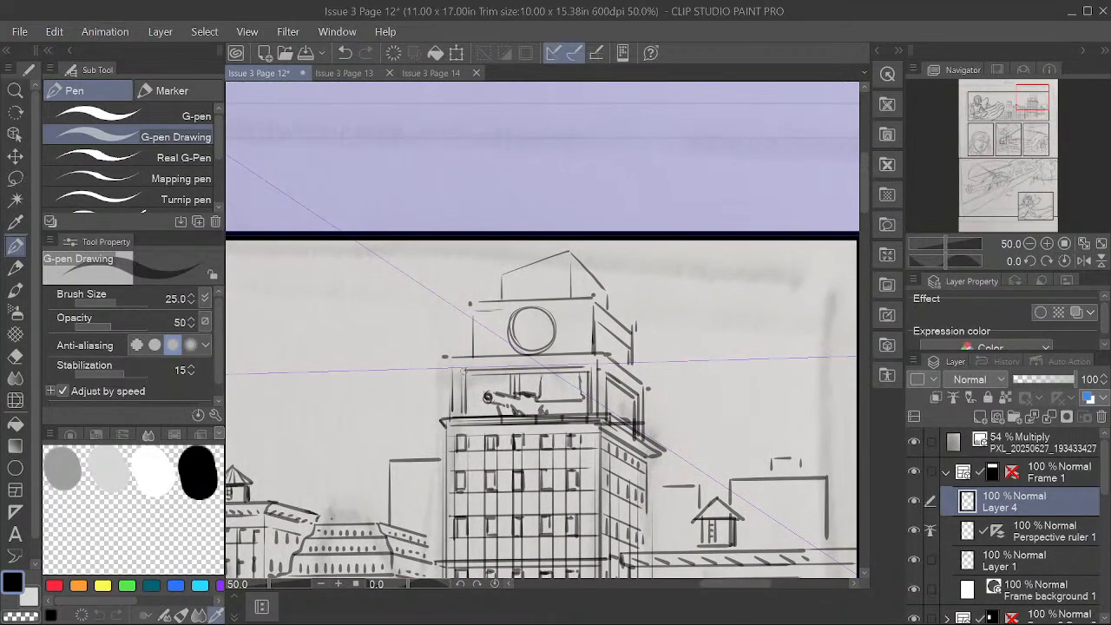
{"action": "left_click_drag", "start_coordinate": [464, 367], "coordinate": [464, 417]}
Step: Fill the background building behind the dormer with rows of small windows and add sides and windows to its rooftop block
{"action": "key", "text": "space"}
{"action": "left_click_drag", "start_coordinate": [693, 462], "coordinate": [672, 389]}
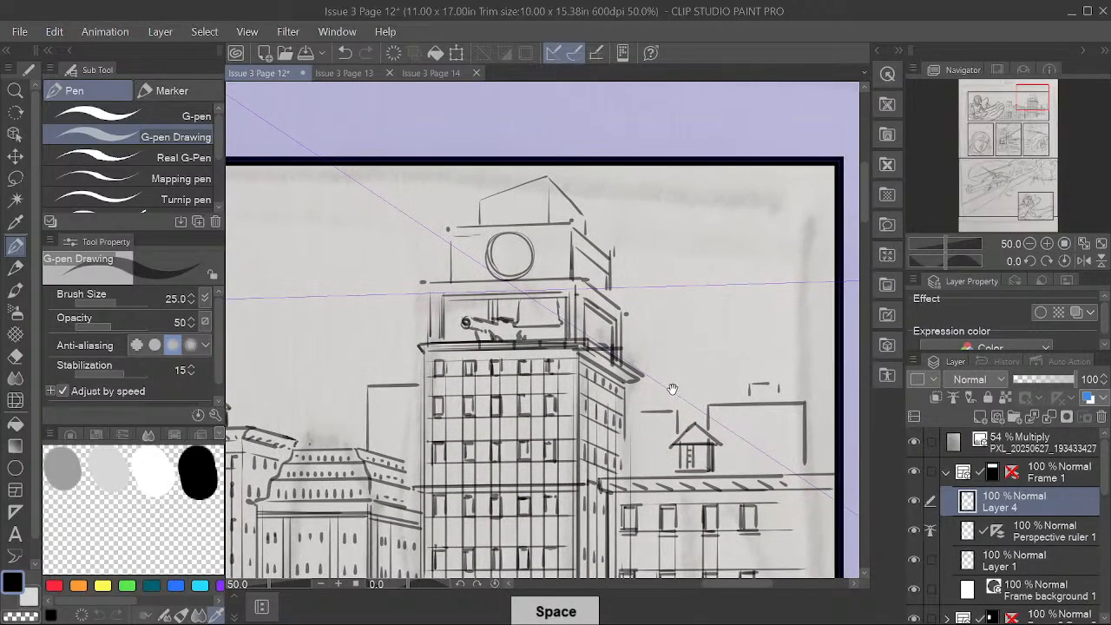
{"action": "left_click_drag", "start_coordinate": [660, 476], "coordinate": [701, 360]}
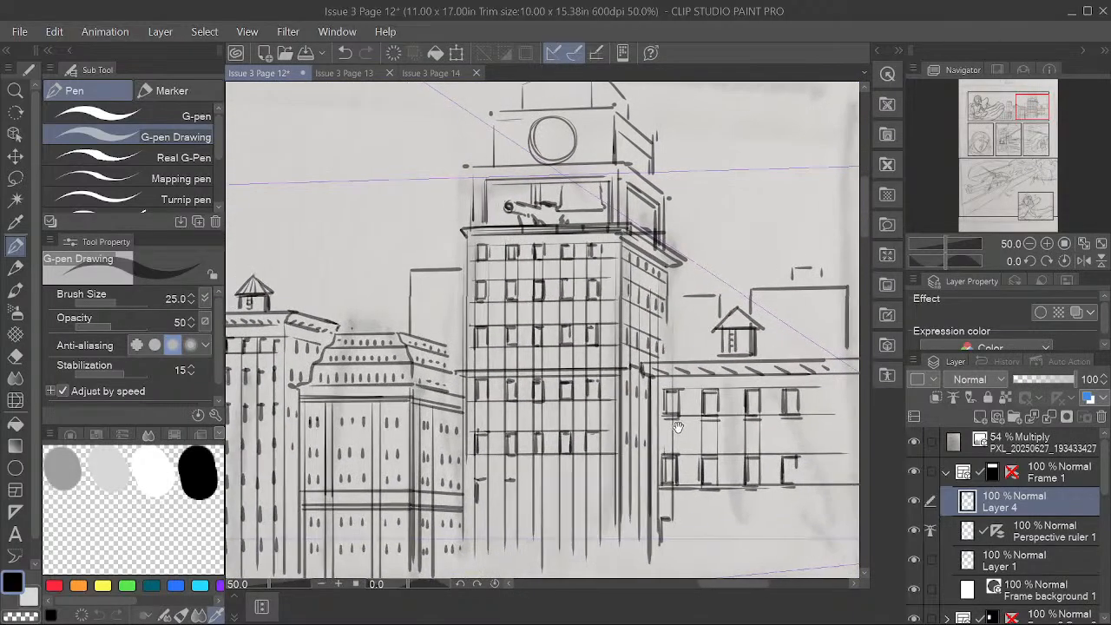
{"action": "left_click_drag", "start_coordinate": [746, 412], "coordinate": [671, 415]}
{"action": "left_click_drag", "start_coordinate": [746, 445], "coordinate": [688, 464]}
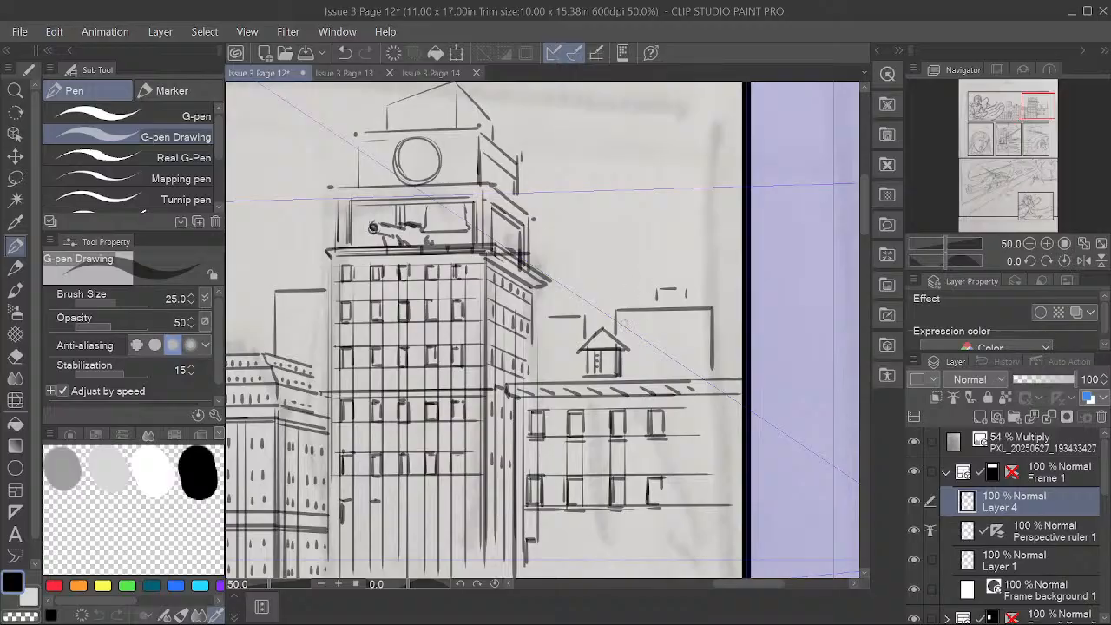
{"action": "left_click_drag", "start_coordinate": [627, 320], "coordinate": [700, 327]}
{"action": "left_click_drag", "start_coordinate": [629, 334], "coordinate": [660, 341]}
{"action": "left_click_drag", "start_coordinate": [638, 351], "coordinate": [638, 356]}
{"action": "left_click_drag", "start_coordinate": [645, 352], "coordinate": [652, 356]}
{"action": "left_click_drag", "start_coordinate": [659, 352], "coordinate": [685, 357]}
{"action": "mouse_move", "coordinate": [690, 352]}
{"action": "left_mouse_down"}
{"action": "mouse_move", "coordinate": [704, 357]}
{"action": "mouse_move", "coordinate": [647, 375]}
{"action": "left_mouse_up"}
{"action": "left_click_drag", "start_coordinate": [653, 370], "coordinate": [693, 374]}
{"action": "left_click_drag", "start_coordinate": [704, 369], "coordinate": [704, 373]}
{"action": "left_click_drag", "start_coordinate": [655, 288], "coordinate": [655, 301]}
{"action": "left_click_drag", "start_coordinate": [666, 293], "coordinate": [672, 296]}
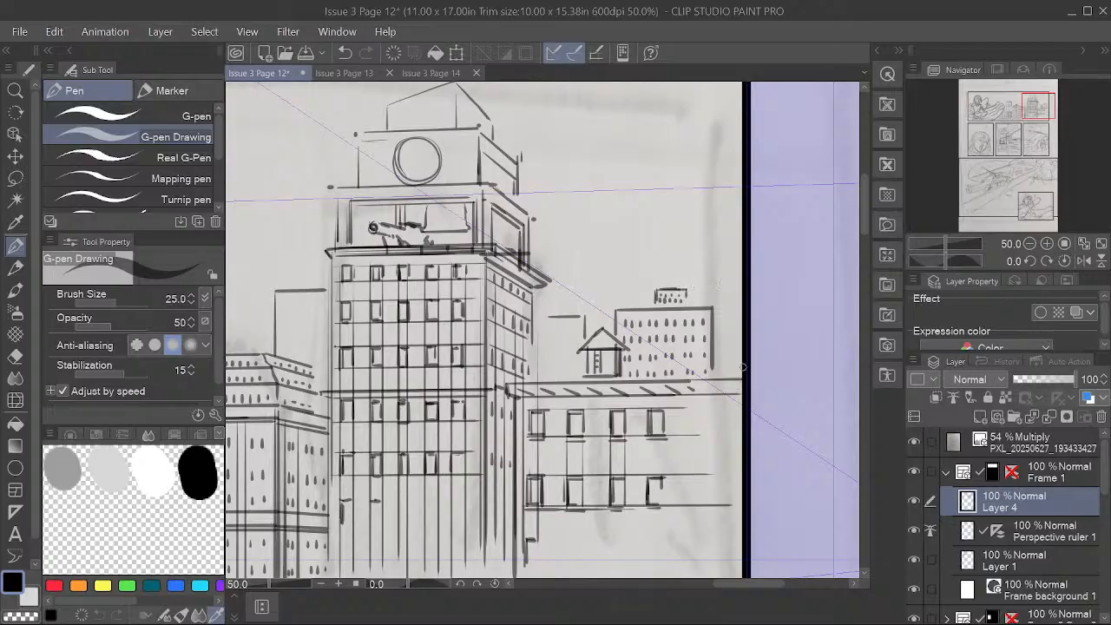
Step: Look over the skyline from the low building past the clock tower to the giant hand
{"action": "left_click_drag", "start_coordinate": [545, 426], "coordinate": [711, 434]}
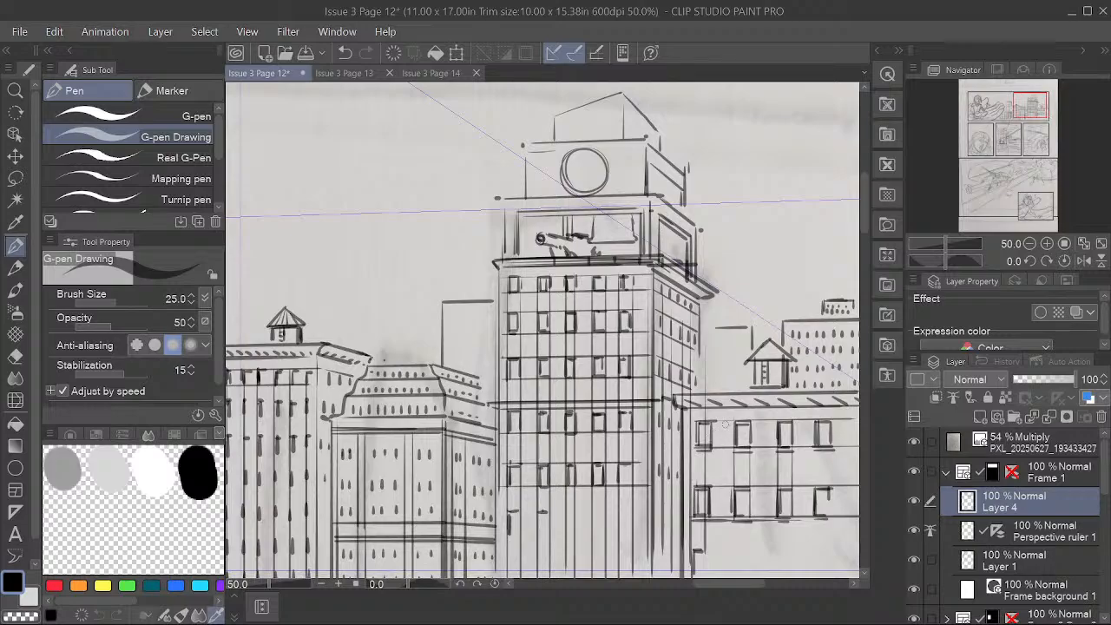
{"action": "left_click_drag", "start_coordinate": [722, 482], "coordinate": [760, 412]}
{"action": "left_click_drag", "start_coordinate": [607, 477], "coordinate": [715, 440]}
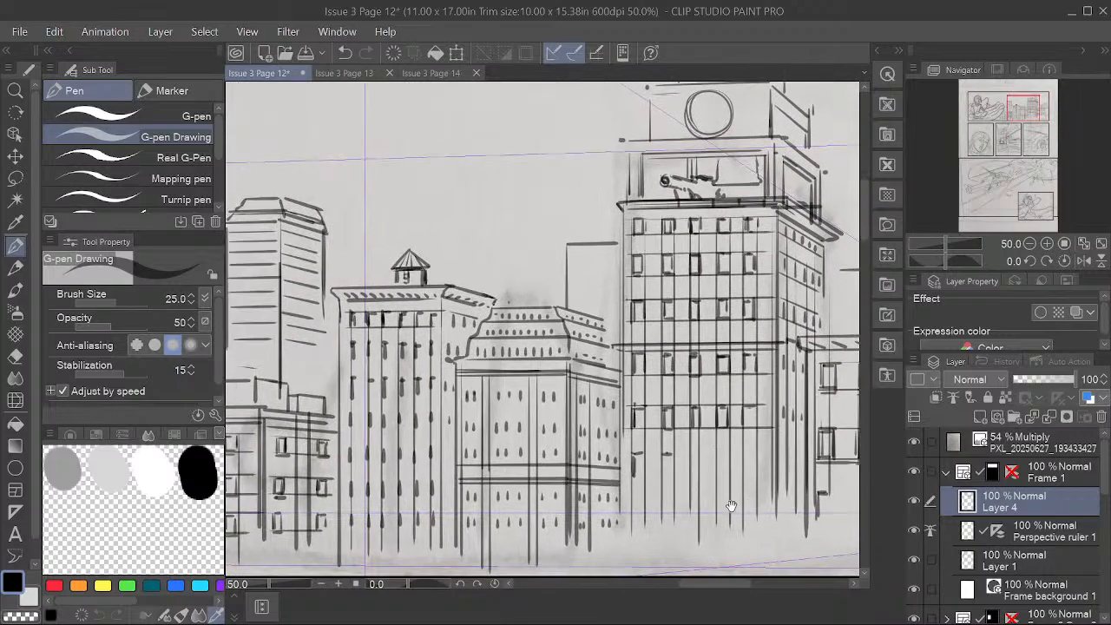
{"action": "left_click_drag", "start_coordinate": [525, 446], "coordinate": [696, 458]}
{"action": "mouse_move", "coordinate": [605, 469]}
{"action": "left_mouse_down"}
{"action": "mouse_move", "coordinate": [673, 412]}
{"action": "mouse_move", "coordinate": [702, 422]}
{"action": "mouse_move", "coordinate": [673, 424]}
{"action": "left_mouse_up"}
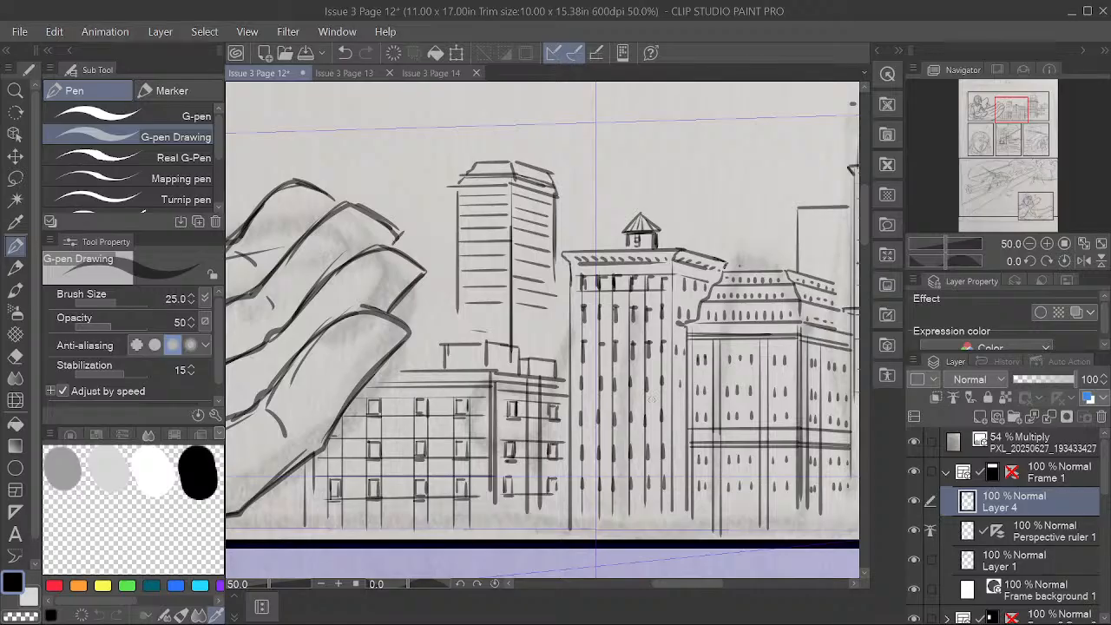
{"action": "left_click_drag", "start_coordinate": [470, 487], "coordinate": [737, 411]}
{"action": "left_click_drag", "start_coordinate": [581, 420], "coordinate": [670, 462]}
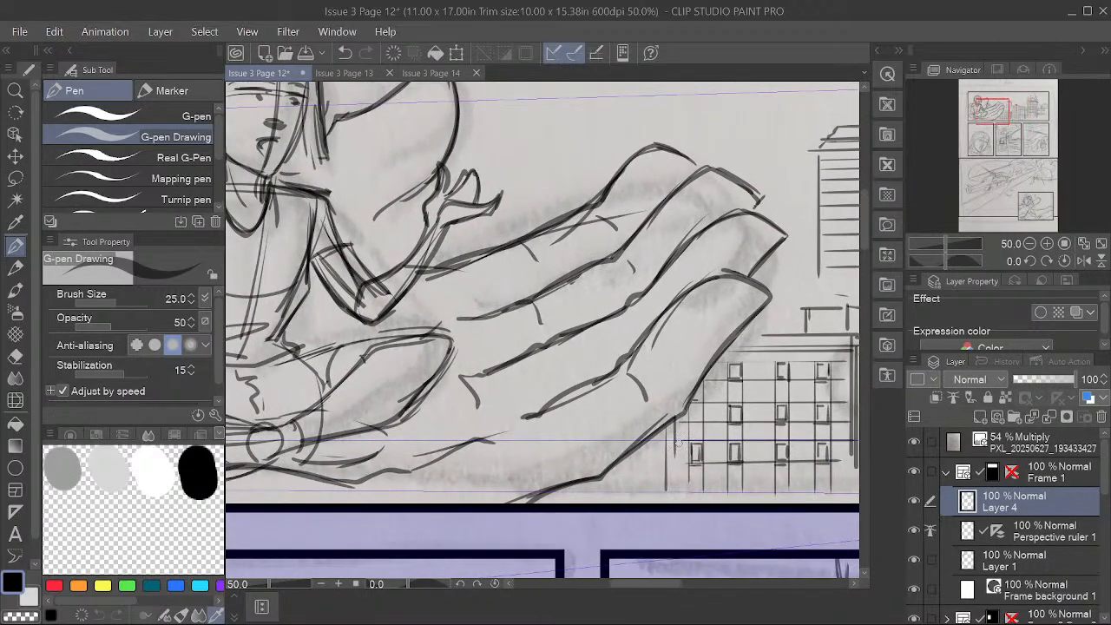
Step: Draw a sixth row of window outlines near the bottom of the clock tower's front face
{"action": "scroll", "coordinate": [676, 445], "scroll_direction": "down", "scroll_amount": 1}
{"action": "left_click_drag", "start_coordinate": [656, 464], "coordinate": [544, 446]}
{"action": "left_click_drag", "start_coordinate": [699, 463], "coordinate": [510, 463]}
{"action": "left_click_drag", "start_coordinate": [661, 452], "coordinate": [609, 483]}
{"action": "scroll", "coordinate": [610, 483], "scroll_direction": "up", "scroll_amount": 1}
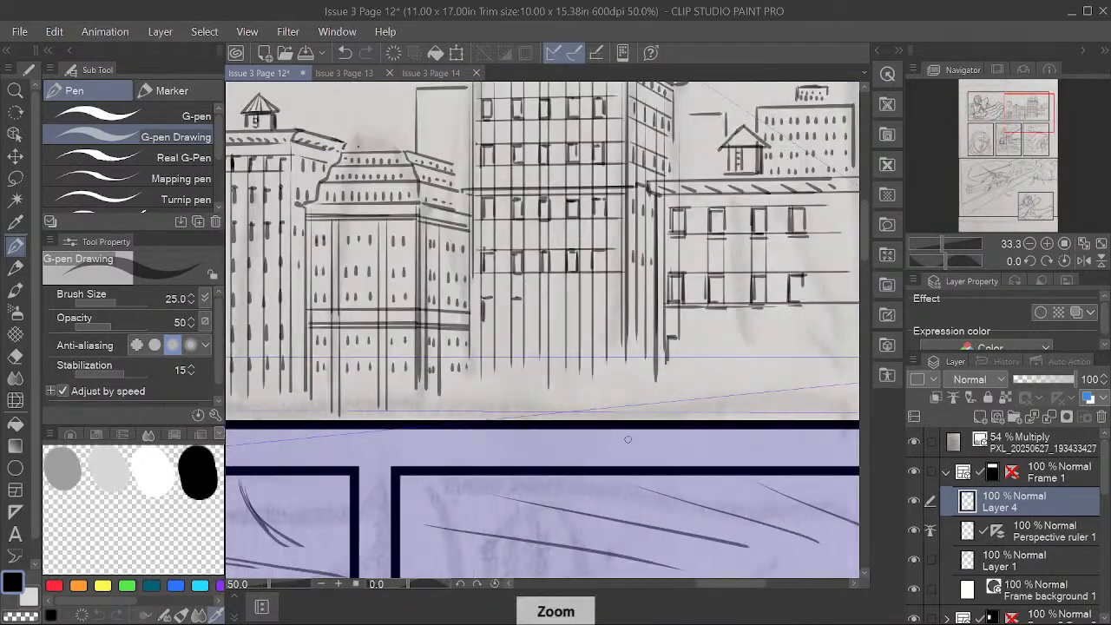
{"action": "mouse_move", "coordinate": [599, 397]}
{"action": "left_mouse_down"}
{"action": "mouse_move", "coordinate": [536, 384]}
{"action": "mouse_move", "coordinate": [518, 430]}
{"action": "mouse_move", "coordinate": [527, 424]}
{"action": "mouse_move", "coordinate": [499, 426]}
{"action": "mouse_move", "coordinate": [552, 406]}
{"action": "left_mouse_up"}
{"action": "mouse_move", "coordinate": [546, 407]}
{"action": "left_mouse_down"}
{"action": "mouse_move", "coordinate": [546, 428]}
{"action": "mouse_move", "coordinate": [583, 406]}
{"action": "mouse_move", "coordinate": [572, 429]}
{"action": "left_mouse_up"}
{"action": "mouse_move", "coordinate": [573, 428]}
{"action": "left_mouse_down"}
{"action": "mouse_move", "coordinate": [609, 401]}
{"action": "mouse_move", "coordinate": [599, 428]}
{"action": "left_mouse_up"}
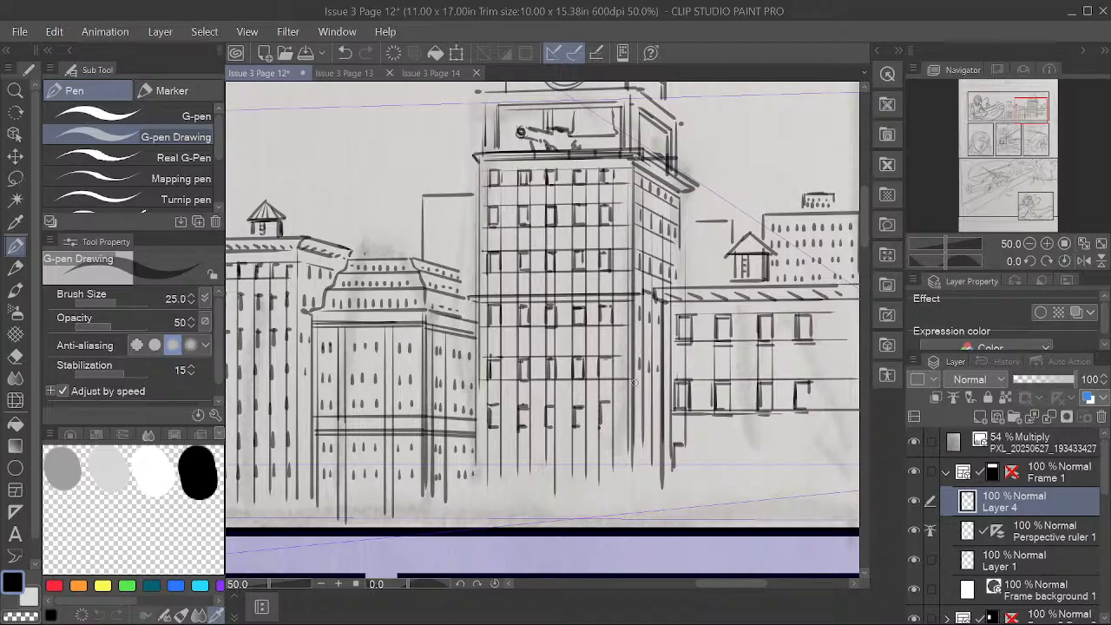
{"action": "mouse_move", "coordinate": [598, 357]}
{"action": "left_mouse_down"}
{"action": "mouse_move", "coordinate": [600, 379]}
{"action": "mouse_move", "coordinate": [612, 378]}
{"action": "left_mouse_up"}
{"action": "key", "text": "space"}
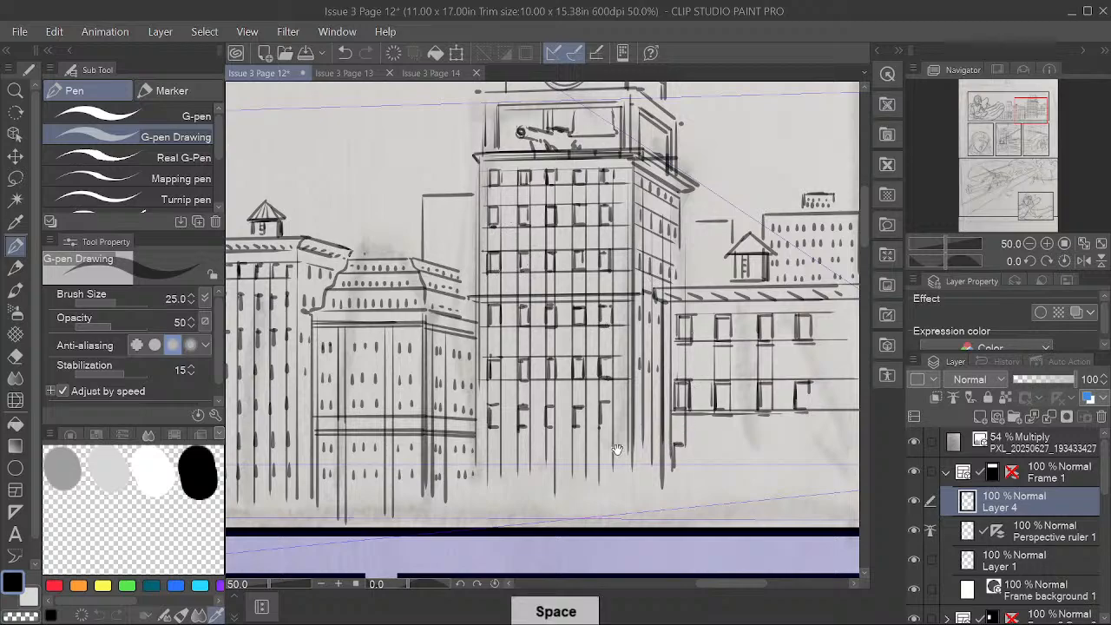
Step: Add a fifth window to the upper row of the low building beside the clock tower and start its bottom window row
{"action": "key", "text": "space"}
{"action": "left_click_drag", "start_coordinate": [729, 524], "coordinate": [594, 510]}
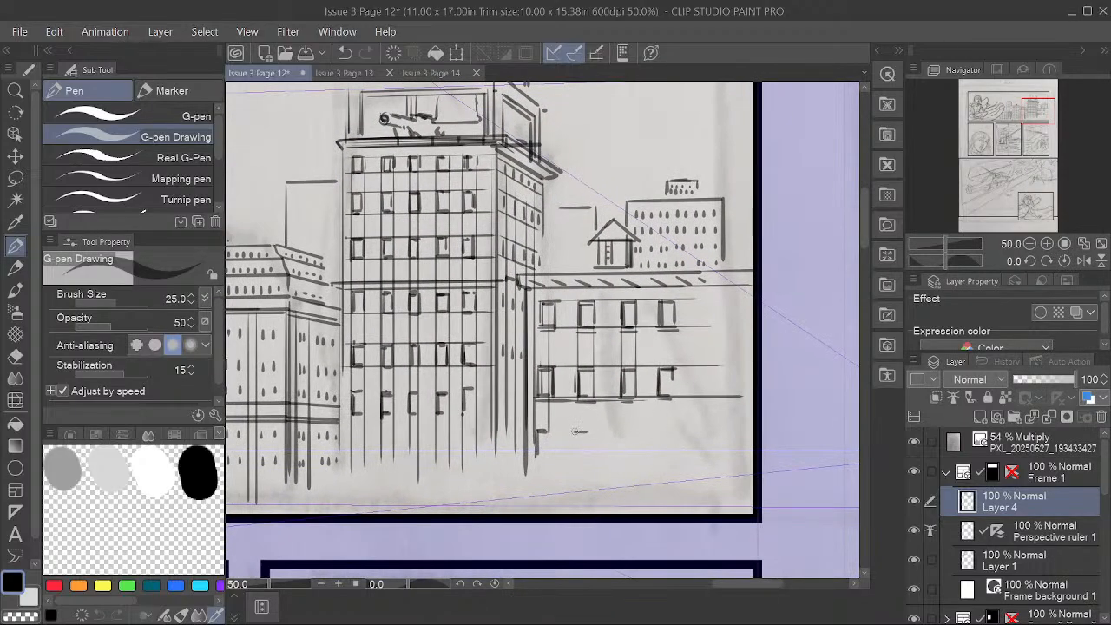
{"action": "left_click_drag", "start_coordinate": [575, 432], "coordinate": [614, 439]}
{"action": "mouse_move", "coordinate": [705, 299]}
{"action": "left_mouse_down"}
{"action": "mouse_move", "coordinate": [704, 323]}
{"action": "mouse_move", "coordinate": [716, 297]}
{"action": "left_mouse_up"}
{"action": "key", "text": "space"}
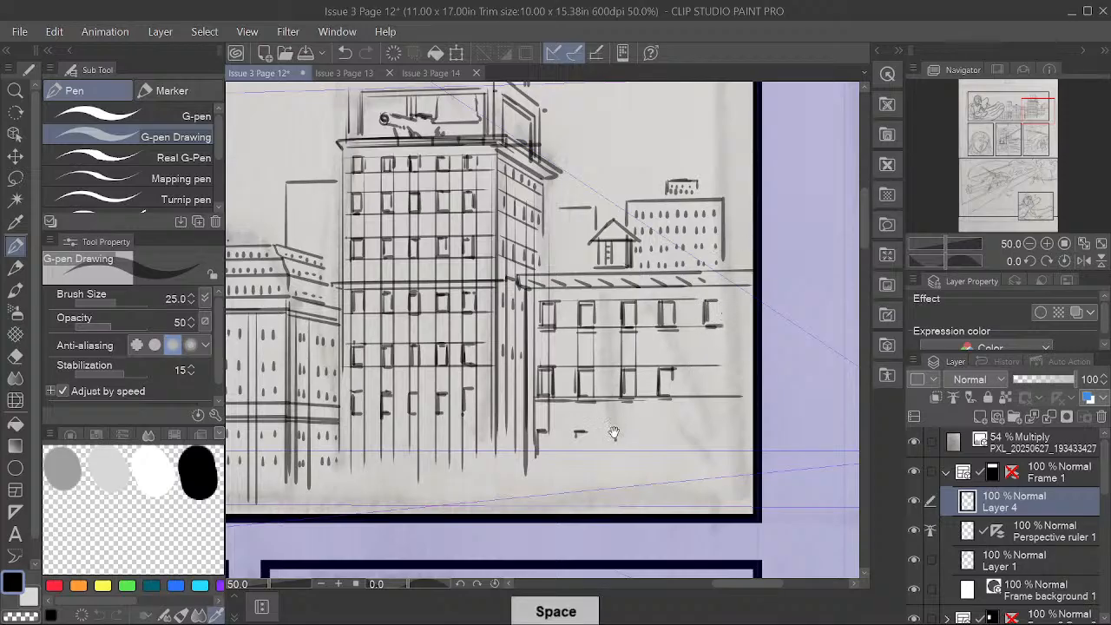
{"action": "left_click_drag", "start_coordinate": [655, 460], "coordinate": [772, 464]}
{"action": "scroll", "coordinate": [755, 481], "scroll_direction": "down", "scroll_amount": 2}
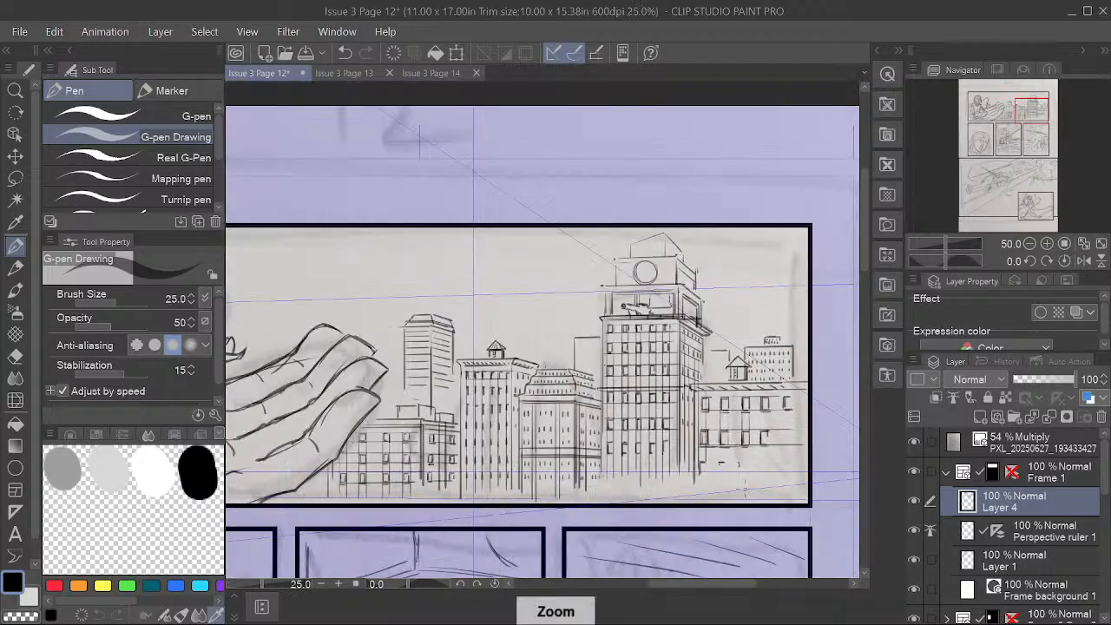
{"action": "left_click_drag", "start_coordinate": [723, 560], "coordinate": [736, 355]}
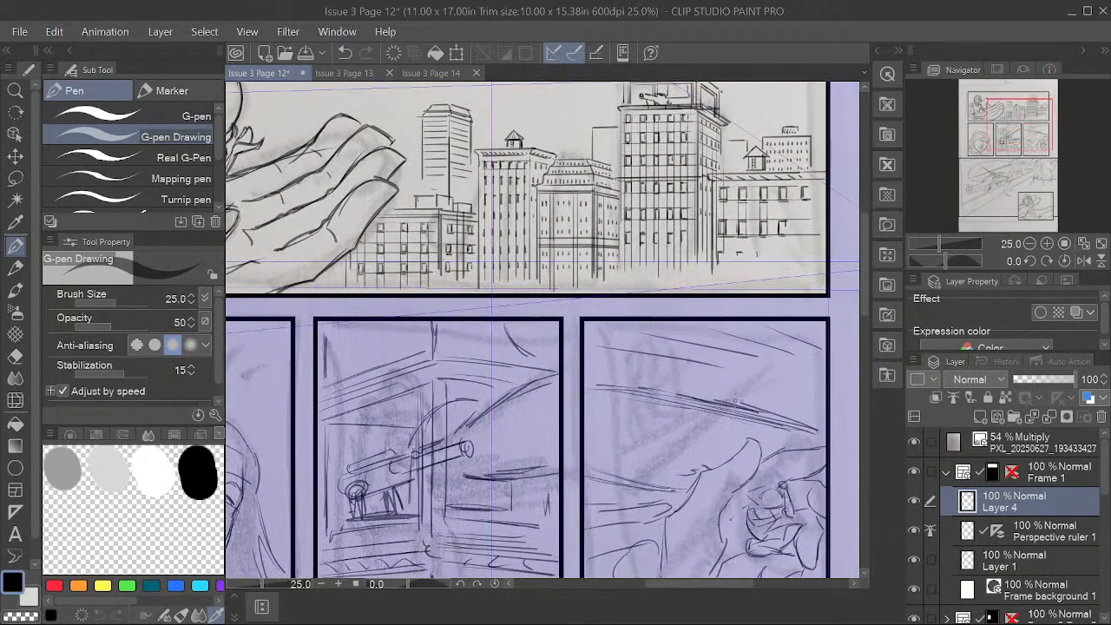
Step: Hide Perspective ruler 1 and draw pane lines in the first three upper-row windows of the low building beside the clock tower
{"action": "scroll", "coordinate": [734, 401], "scroll_direction": "up", "scroll_amount": 2}
{"action": "key", "text": "space"}
{"action": "left_click_drag", "start_coordinate": [734, 393], "coordinate": [624, 495]}
{"action": "left_click_drag", "start_coordinate": [620, 371], "coordinate": [615, 489]}
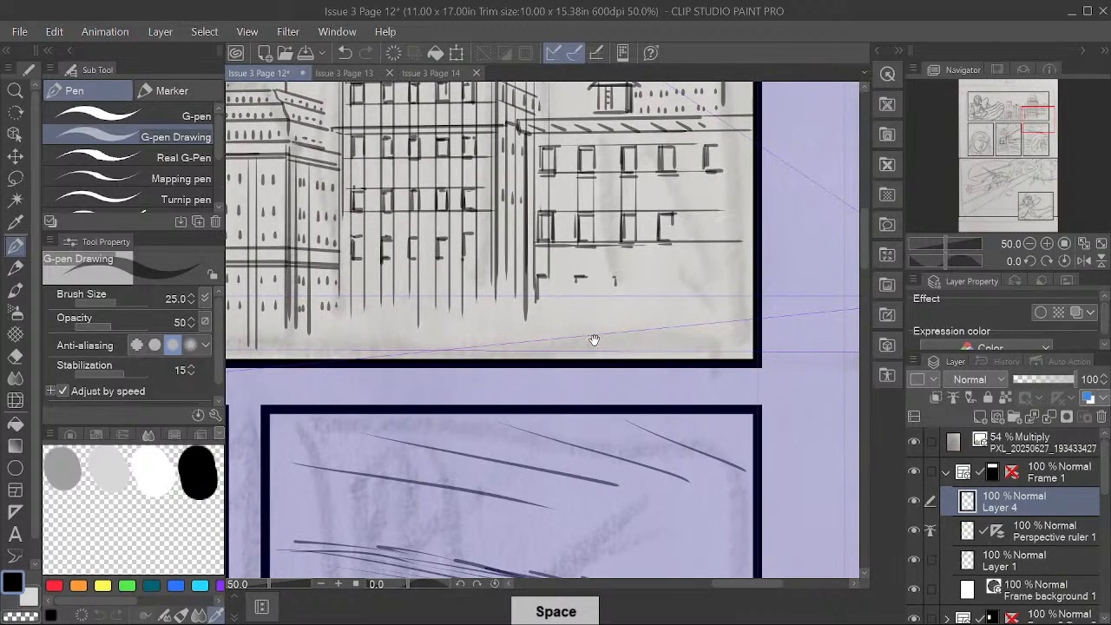
{"action": "left_click_drag", "start_coordinate": [595, 340], "coordinate": [576, 423]}
{"action": "scroll", "coordinate": [542, 291], "scroll_direction": "up", "scroll_amount": 1}
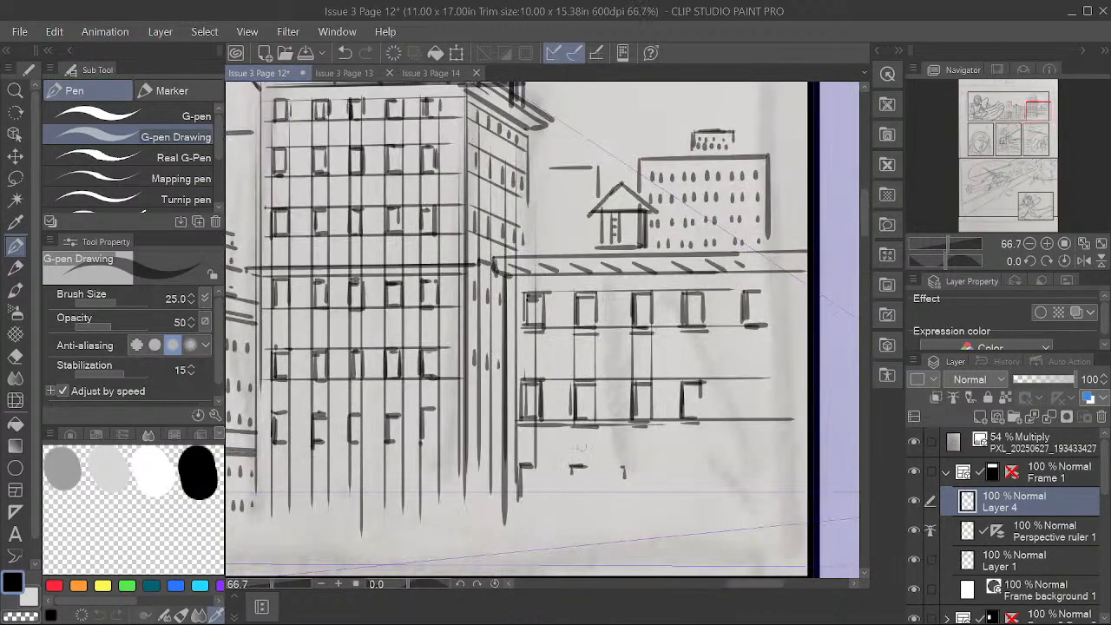
{"action": "left_click", "coordinate": [912, 529]}
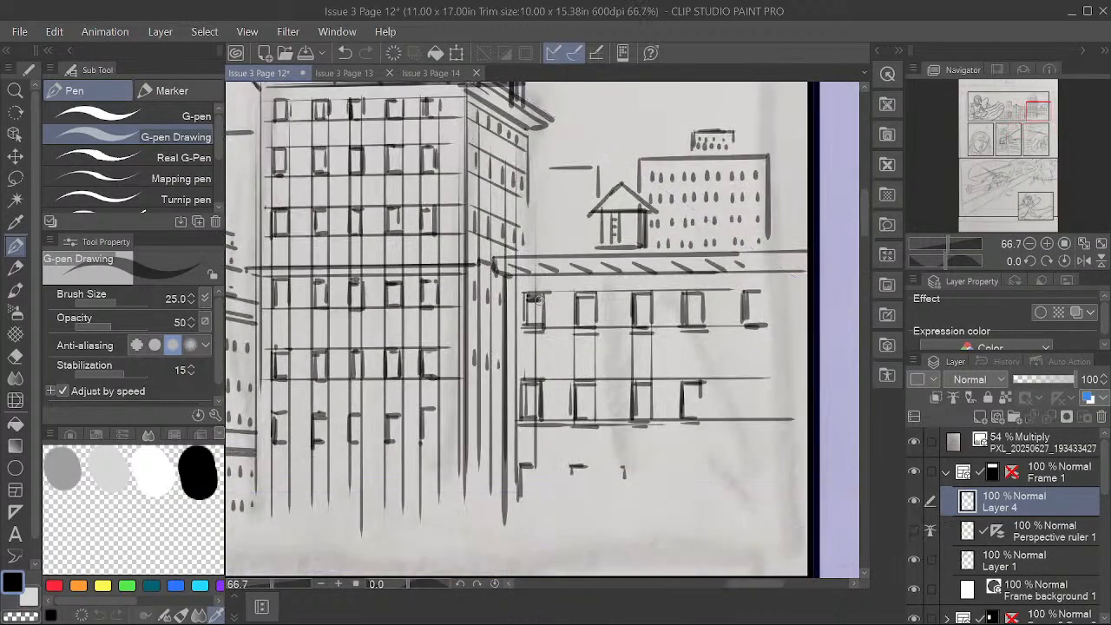
{"action": "left_click_drag", "start_coordinate": [536, 304], "coordinate": [537, 321]}
{"action": "mouse_move", "coordinate": [586, 300]}
{"action": "left_mouse_down"}
{"action": "mouse_move", "coordinate": [587, 325]}
{"action": "mouse_move", "coordinate": [641, 300]}
{"action": "mouse_move", "coordinate": [643, 323]}
{"action": "left_mouse_up"}
Step: Join the corner ends of the two ledges above and below the clock to the tower with short strokes
{"action": "scroll", "coordinate": [704, 310], "scroll_direction": "down", "scroll_amount": 2}
{"action": "key", "text": "space"}
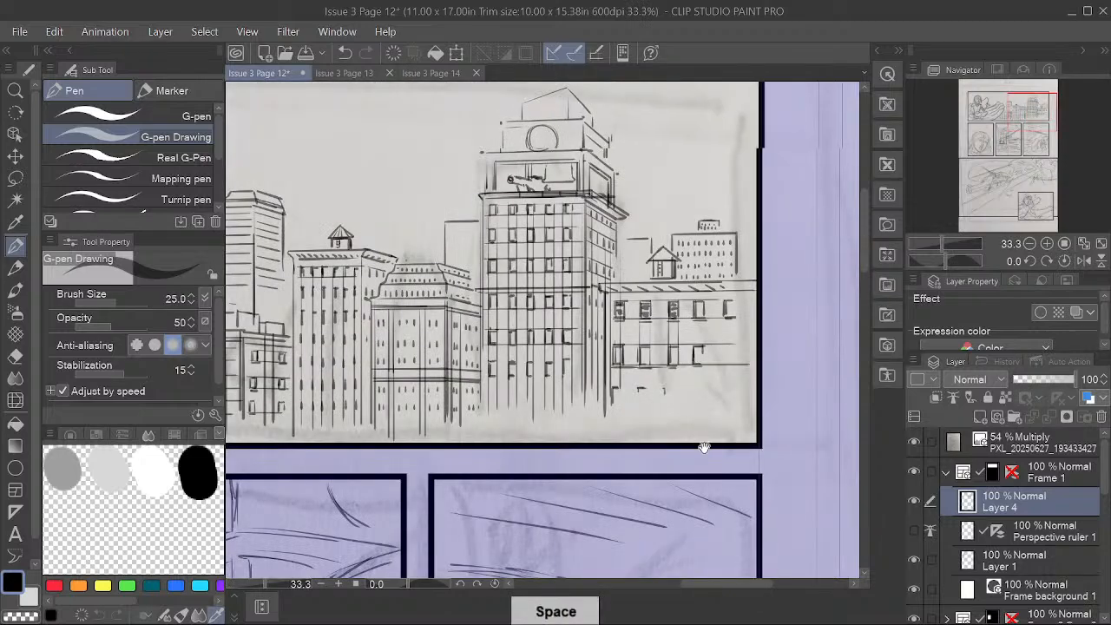
{"action": "mouse_move", "coordinate": [705, 446]}
{"action": "left_mouse_down"}
{"action": "mouse_move", "coordinate": [736, 481]}
{"action": "mouse_move", "coordinate": [744, 448]}
{"action": "left_mouse_up"}
{"action": "scroll", "coordinate": [740, 428], "scroll_direction": "down", "scroll_amount": 1}
{"action": "key", "text": "space"}
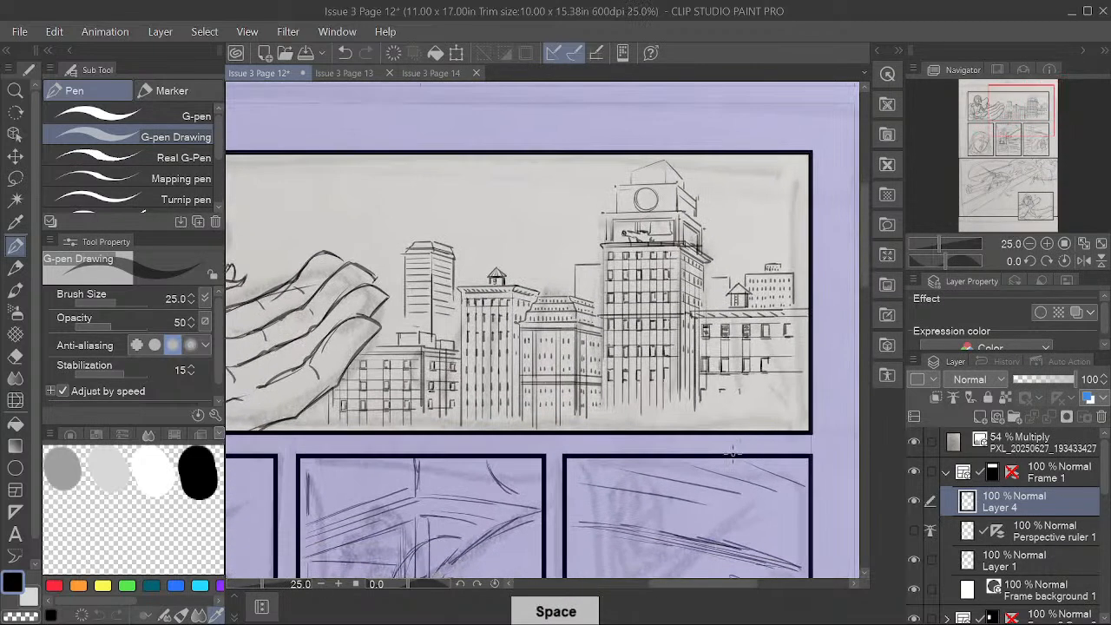
{"action": "scroll", "coordinate": [724, 453], "scroll_direction": "up", "scroll_amount": 2}
{"action": "key", "text": "space"}
{"action": "left_click_drag", "start_coordinate": [665, 262], "coordinate": [657, 475]}
{"action": "left_click_drag", "start_coordinate": [564, 347], "coordinate": [549, 424]}
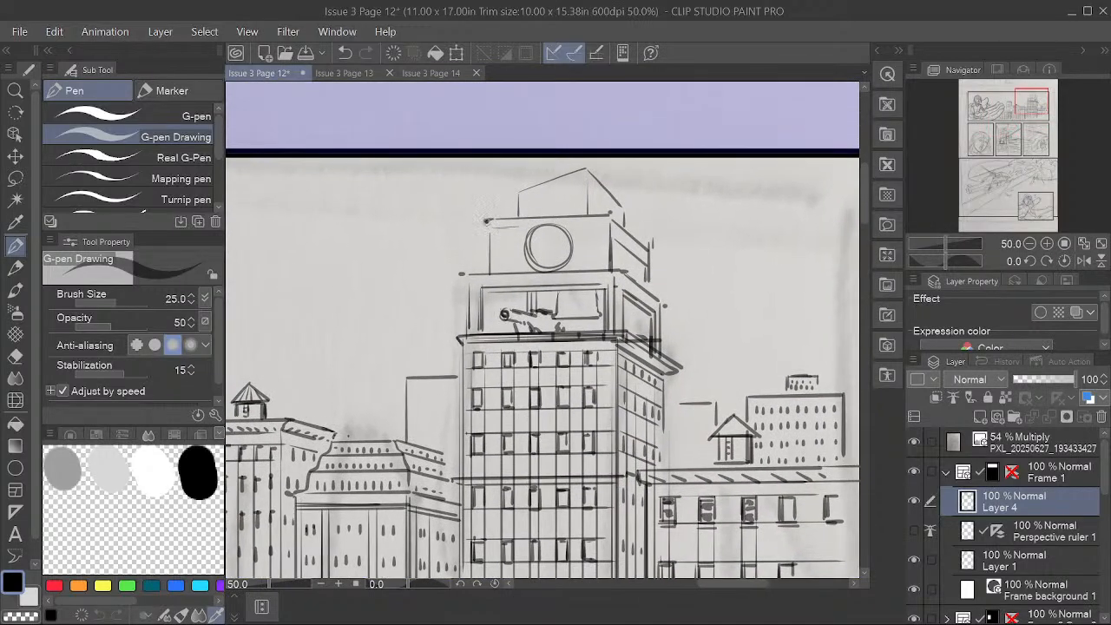
{"action": "left_click_drag", "start_coordinate": [486, 221], "coordinate": [491, 229]}
{"action": "left_click_drag", "start_coordinate": [610, 215], "coordinate": [610, 226]}
{"action": "left_click_drag", "start_coordinate": [460, 274], "coordinate": [470, 282]}
{"action": "left_click_drag", "start_coordinate": [618, 273], "coordinate": [616, 280]}
Step: Add short vertical finials at the corners of the clock tower's two upper ledges
{"action": "left_click_drag", "start_coordinate": [491, 211], "coordinate": [490, 222]}
{"action": "left_click_drag", "start_coordinate": [649, 233], "coordinate": [651, 249]}
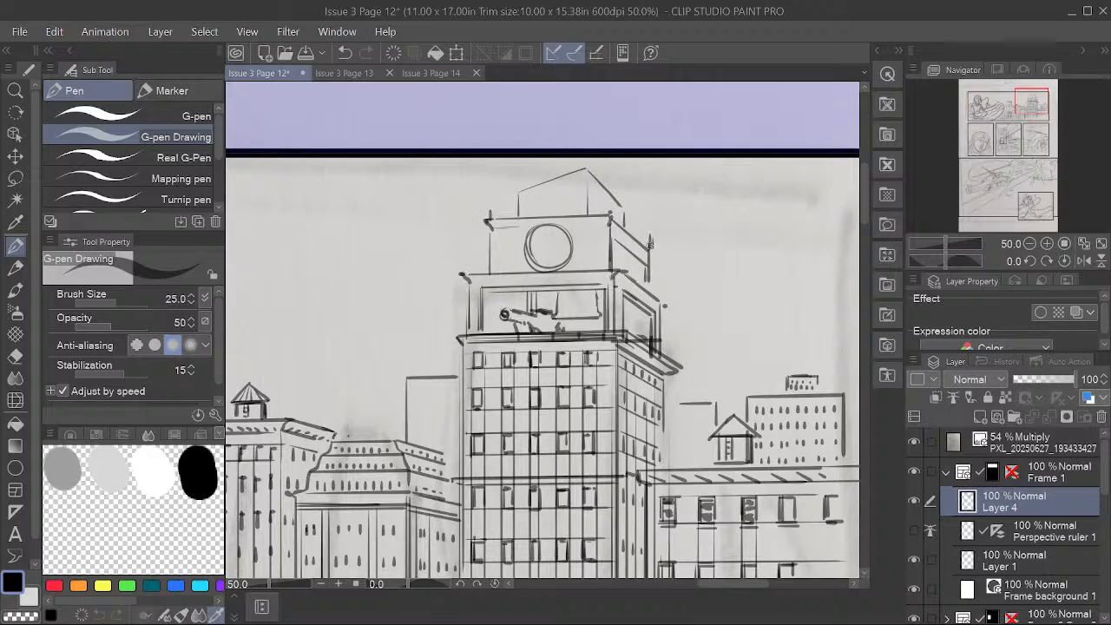
{"action": "left_click_drag", "start_coordinate": [658, 297], "coordinate": [665, 308]}
{"action": "left_click_drag", "start_coordinate": [469, 263], "coordinate": [469, 276]}
Step: Draw the two clock hands and darken the rim of the tower's clock face
{"action": "mouse_move", "coordinate": [552, 227]}
{"action": "left_mouse_down"}
{"action": "mouse_move", "coordinate": [531, 231]}
{"action": "mouse_move", "coordinate": [526, 256]}
{"action": "mouse_move", "coordinate": [534, 269]}
{"action": "mouse_move", "coordinate": [567, 264]}
{"action": "mouse_move", "coordinate": [571, 243]}
{"action": "mouse_move", "coordinate": [556, 223]}
{"action": "mouse_move", "coordinate": [537, 229]}
{"action": "mouse_move", "coordinate": [545, 248]}
{"action": "left_mouse_up"}
{"action": "key", "text": "space"}
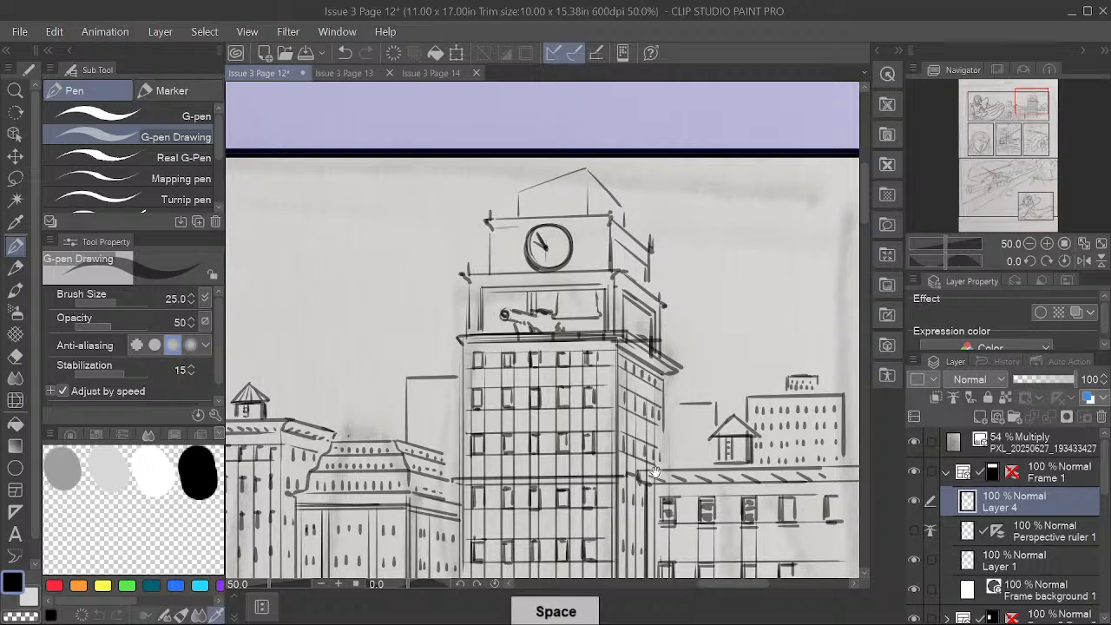
{"action": "scroll", "coordinate": [656, 472], "scroll_direction": "down", "scroll_amount": 1}
{"action": "left_click_drag", "start_coordinate": [674, 492], "coordinate": [672, 464]}
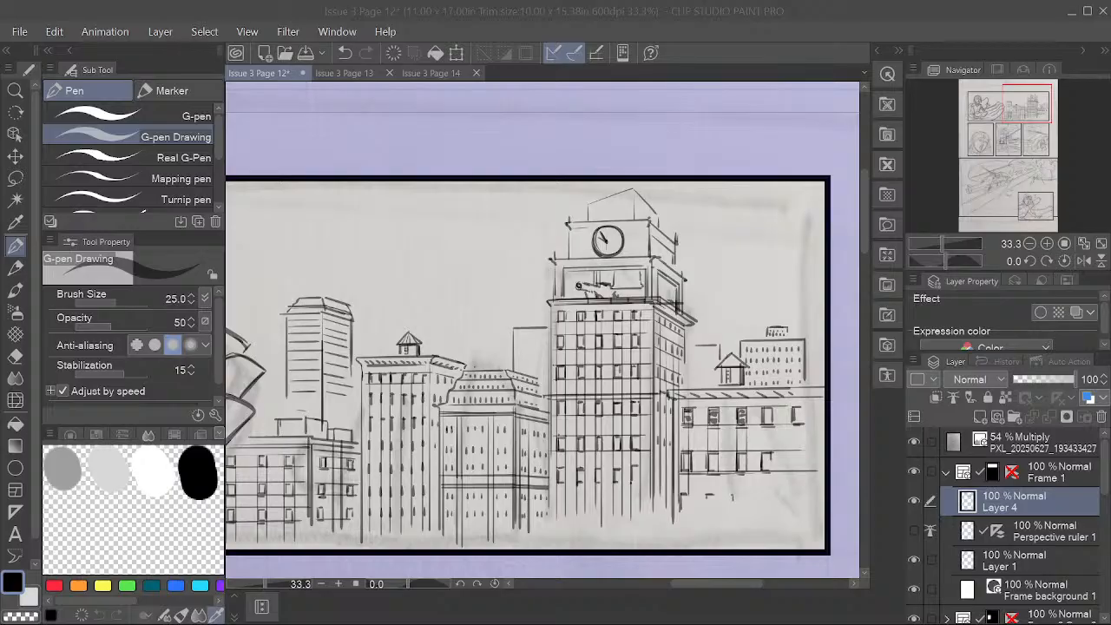
Step: Examine the city panel in the context of the surrounding page
{"action": "left_click", "coordinate": [635, 12]}
{"action": "key", "text": "space"}
{"action": "left_click_drag", "start_coordinate": [649, 471], "coordinate": [684, 319]}
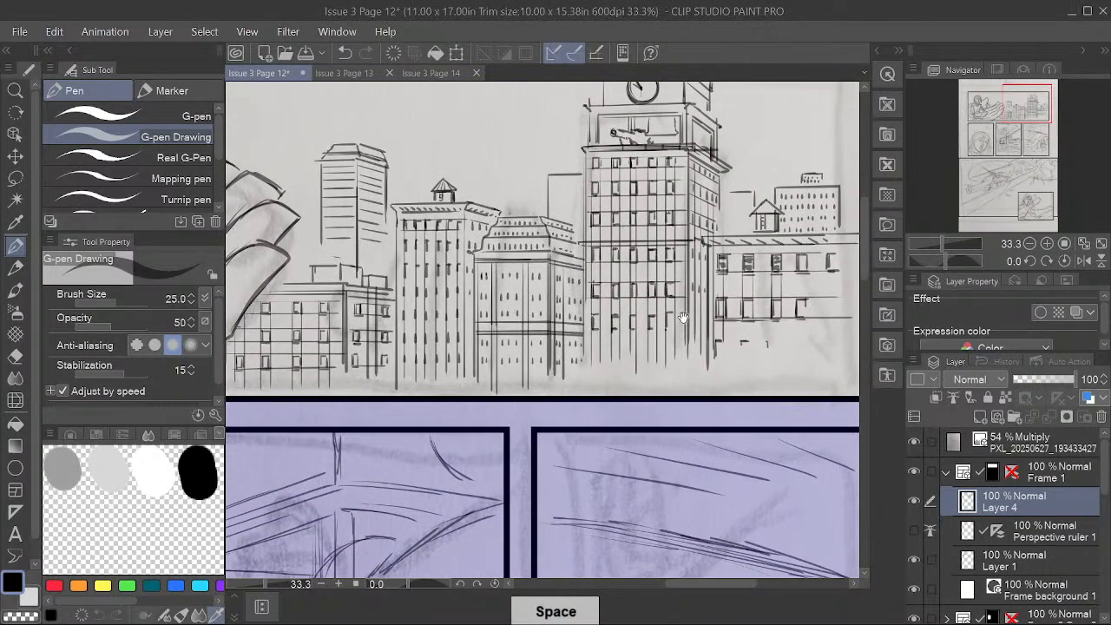
{"action": "scroll", "coordinate": [657, 371], "scroll_direction": "down", "scroll_amount": 3}
{"action": "key", "text": "space"}
{"action": "left_click_drag", "start_coordinate": [590, 484], "coordinate": [598, 389]}
{"action": "left_click_drag", "start_coordinate": [560, 463], "coordinate": [570, 440]}
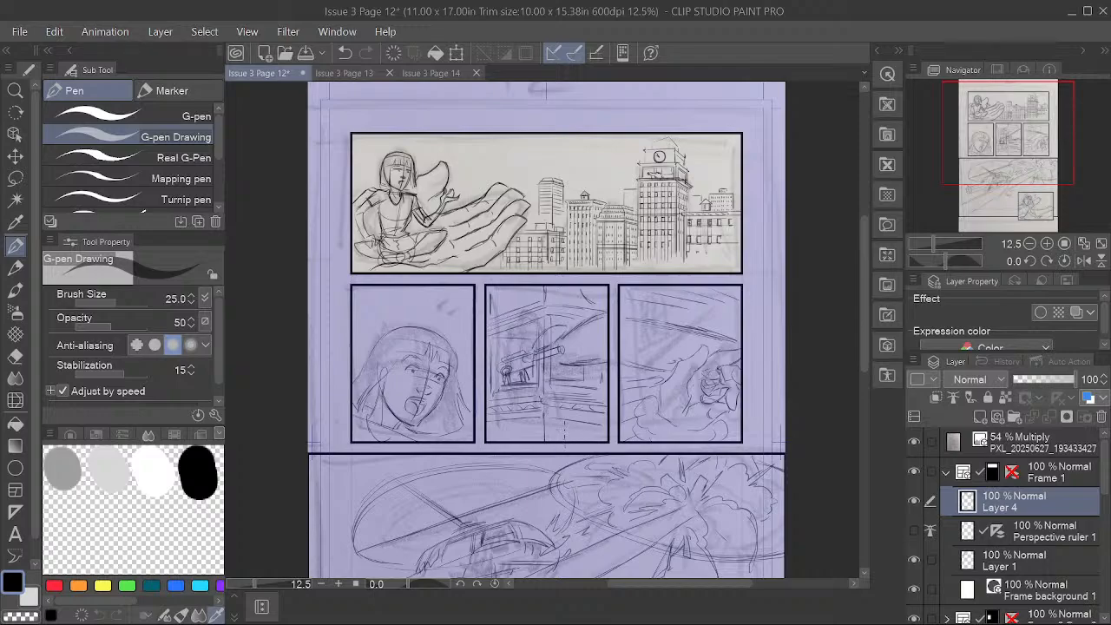
Step: Make Layer 1 the active layer and frame the seated woman in the giant hand for drawing
{"action": "scroll", "coordinate": [561, 403], "scroll_direction": "up", "scroll_amount": 2}
{"action": "key", "text": "space"}
{"action": "left_click_drag", "start_coordinate": [588, 418], "coordinate": [656, 522]}
{"action": "left_click", "coordinate": [1029, 558]}
{"action": "key", "text": "space"}
{"action": "left_click_drag", "start_coordinate": [459, 285], "coordinate": [588, 500]}
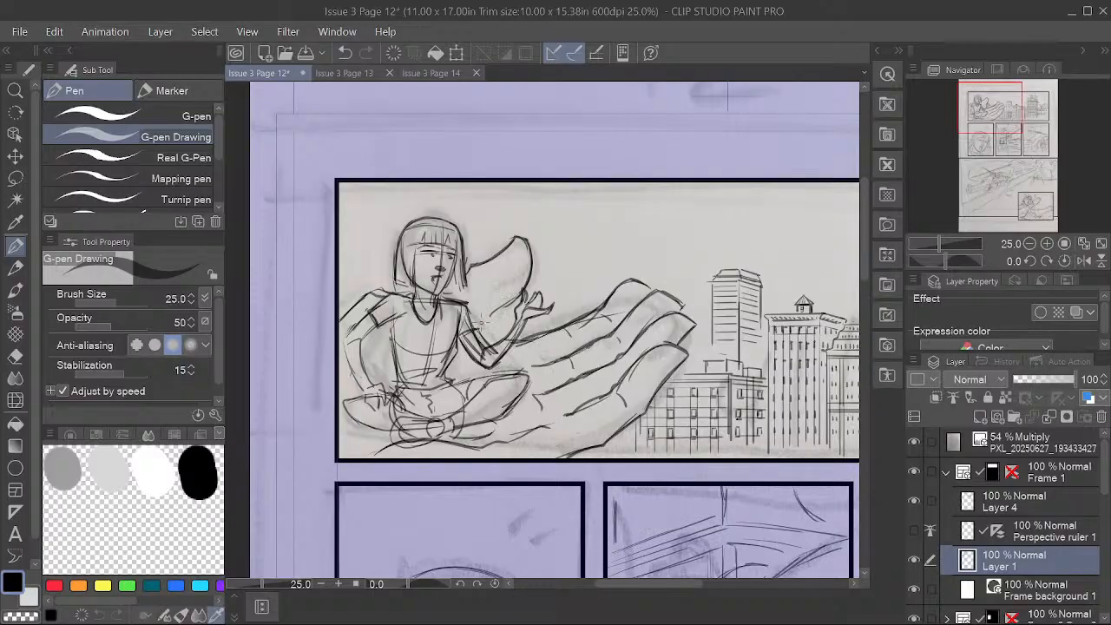
Step: Reinforce the seated woman's arm lines and draw dark stripes and details on the shoe of her crossed foot
{"action": "left_click_drag", "start_coordinate": [481, 323], "coordinate": [512, 299]}
{"action": "mouse_move", "coordinate": [381, 328]}
{"action": "left_mouse_down"}
{"action": "mouse_move", "coordinate": [384, 379]}
{"action": "mouse_move", "coordinate": [373, 360]}
{"action": "mouse_move", "coordinate": [401, 373]}
{"action": "mouse_move", "coordinate": [345, 373]}
{"action": "mouse_move", "coordinate": [393, 372]}
{"action": "left_mouse_up"}
{"action": "key", "text": "space"}
{"action": "left_click_drag", "start_coordinate": [633, 460], "coordinate": [647, 469]}
{"action": "scroll", "coordinate": [642, 464], "scroll_direction": "up", "scroll_amount": 1}
{"action": "key", "text": "space"}
{"action": "left_click_drag", "start_coordinate": [550, 474], "coordinate": [679, 443]}
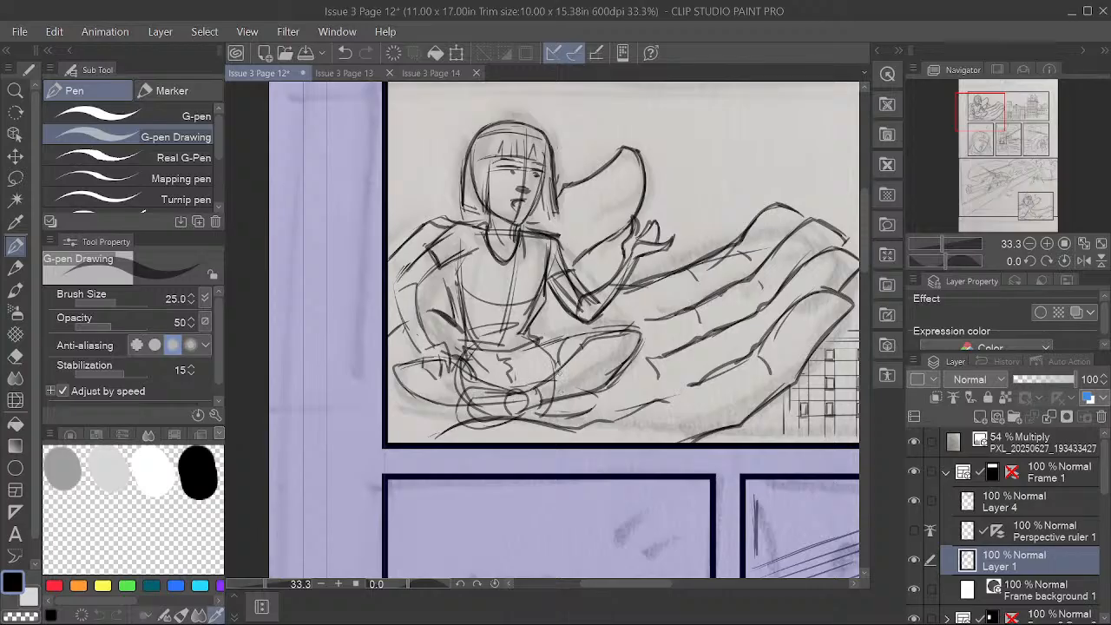
{"action": "mouse_move", "coordinate": [505, 393]}
{"action": "left_mouse_down"}
{"action": "mouse_move", "coordinate": [468, 388]}
{"action": "mouse_move", "coordinate": [457, 426]}
{"action": "mouse_move", "coordinate": [478, 420]}
{"action": "left_mouse_up"}
{"action": "left_click_drag", "start_coordinate": [476, 410], "coordinate": [482, 422]}
{"action": "left_click_drag", "start_coordinate": [480, 396], "coordinate": [486, 420]}
{"action": "left_click_drag", "start_coordinate": [485, 394], "coordinate": [495, 420]}
{"action": "mouse_move", "coordinate": [492, 413]}
{"action": "left_mouse_down"}
{"action": "mouse_move", "coordinate": [519, 419]}
{"action": "mouse_move", "coordinate": [538, 406]}
{"action": "left_mouse_up"}
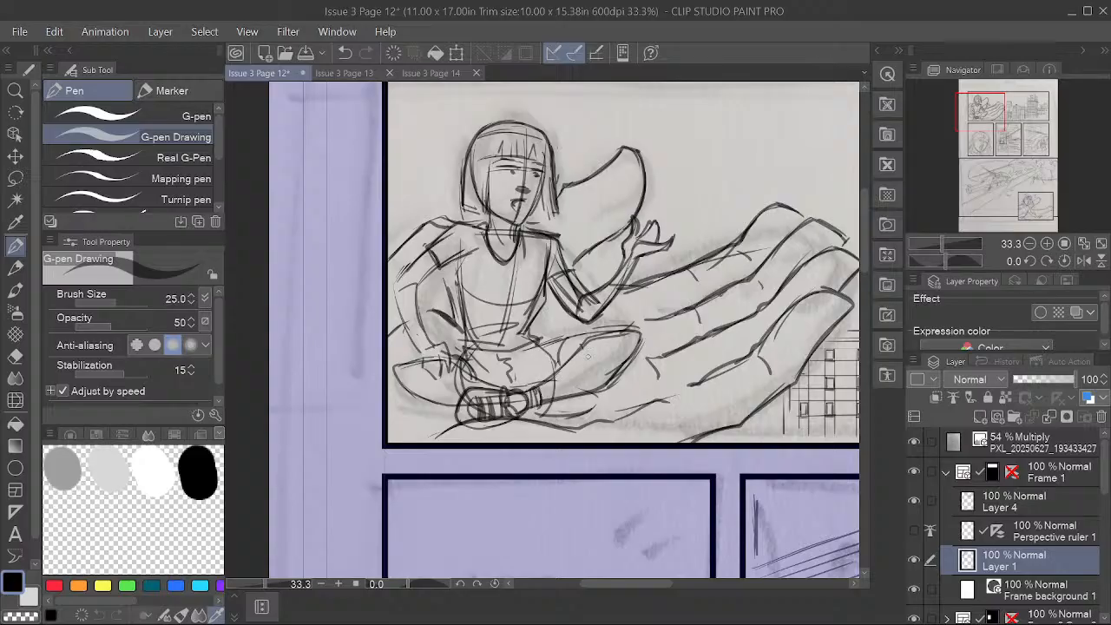
Step: Darken the woman's knee contours and outline her lowered arm and the hand resting on her knee
{"action": "mouse_move", "coordinate": [568, 335]}
{"action": "left_mouse_down"}
{"action": "mouse_move", "coordinate": [548, 352]}
{"action": "mouse_move", "coordinate": [546, 380]}
{"action": "mouse_move", "coordinate": [560, 371]}
{"action": "left_mouse_up"}
{"action": "mouse_move", "coordinate": [424, 361]}
{"action": "left_mouse_down"}
{"action": "mouse_move", "coordinate": [396, 367]}
{"action": "mouse_move", "coordinate": [404, 392]}
{"action": "mouse_move", "coordinate": [439, 401]}
{"action": "left_mouse_up"}
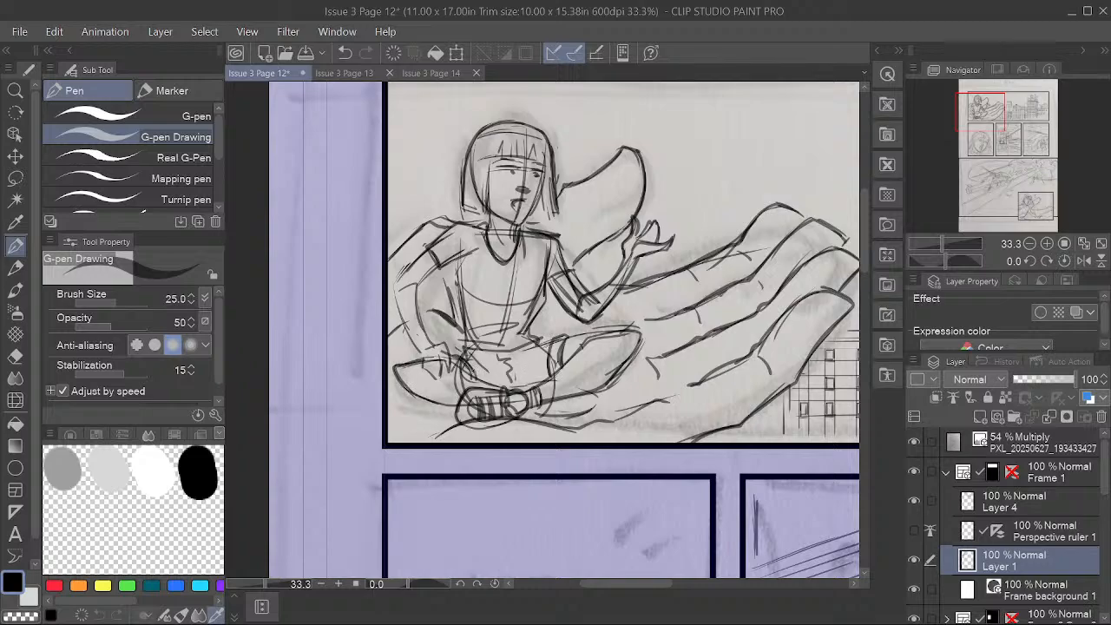
{"action": "mouse_move", "coordinate": [408, 266]}
{"action": "left_mouse_down"}
{"action": "mouse_move", "coordinate": [393, 286]}
{"action": "mouse_move", "coordinate": [409, 334]}
{"action": "left_mouse_up"}
{"action": "mouse_move", "coordinate": [415, 282]}
{"action": "left_mouse_down"}
{"action": "mouse_move", "coordinate": [397, 291]}
{"action": "mouse_move", "coordinate": [425, 331]}
{"action": "left_mouse_up"}
{"action": "mouse_move", "coordinate": [435, 267]}
{"action": "left_mouse_down"}
{"action": "mouse_move", "coordinate": [418, 283]}
{"action": "mouse_move", "coordinate": [427, 274]}
{"action": "left_mouse_up"}
{"action": "mouse_move", "coordinate": [429, 307]}
{"action": "left_mouse_down"}
{"action": "mouse_move", "coordinate": [422, 374]}
{"action": "mouse_move", "coordinate": [434, 382]}
{"action": "mouse_move", "coordinate": [450, 373]}
{"action": "mouse_move", "coordinate": [451, 343]}
{"action": "mouse_move", "coordinate": [429, 351]}
{"action": "mouse_move", "coordinate": [438, 347]}
{"action": "left_mouse_up"}
{"action": "left_click_drag", "start_coordinate": [418, 296], "coordinate": [432, 346]}
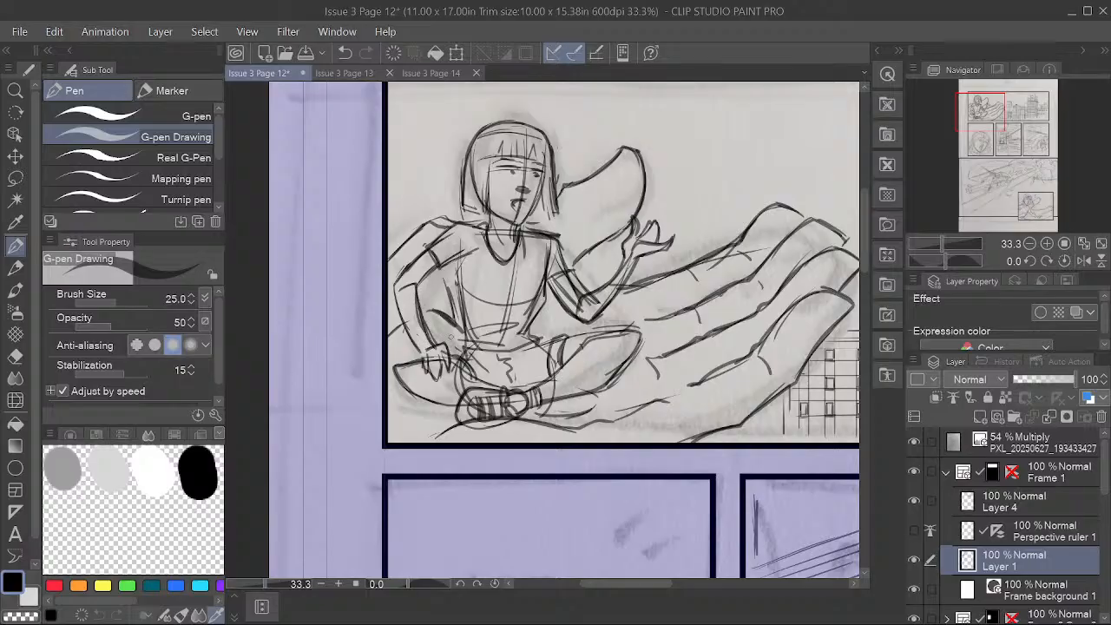
Step: Darken the seated woman's hair strands on both sides of her face and strengthen her brow line
{"action": "key", "text": "space"}
{"action": "left_click_drag", "start_coordinate": [617, 390], "coordinate": [575, 415]}
{"action": "left_click_drag", "start_coordinate": [672, 466], "coordinate": [672, 472]}
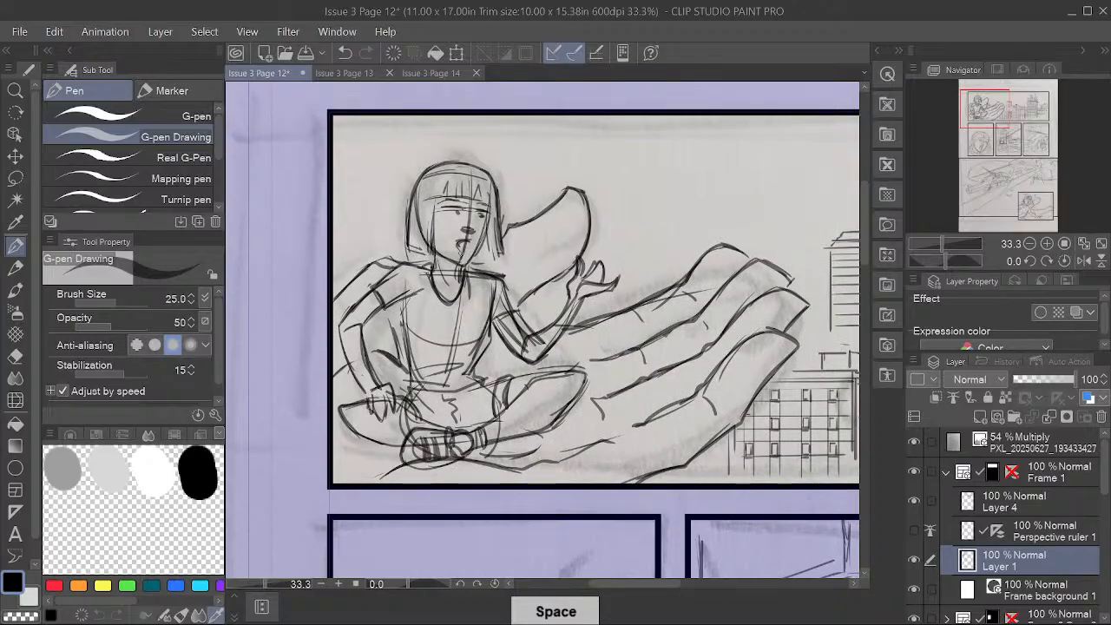
{"action": "left_click_drag", "start_coordinate": [444, 186], "coordinate": [431, 257]}
{"action": "left_click_drag", "start_coordinate": [430, 215], "coordinate": [425, 257]}
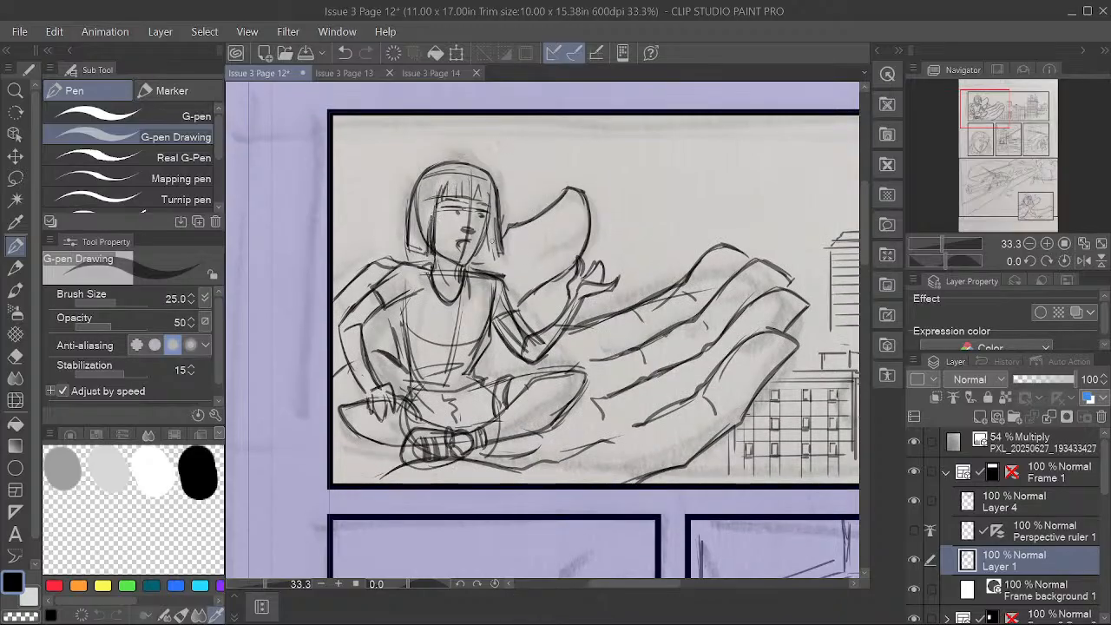
{"action": "mouse_move", "coordinate": [492, 232]}
{"action": "left_mouse_down"}
{"action": "mouse_move", "coordinate": [488, 254]}
{"action": "mouse_move", "coordinate": [498, 259]}
{"action": "left_mouse_up"}
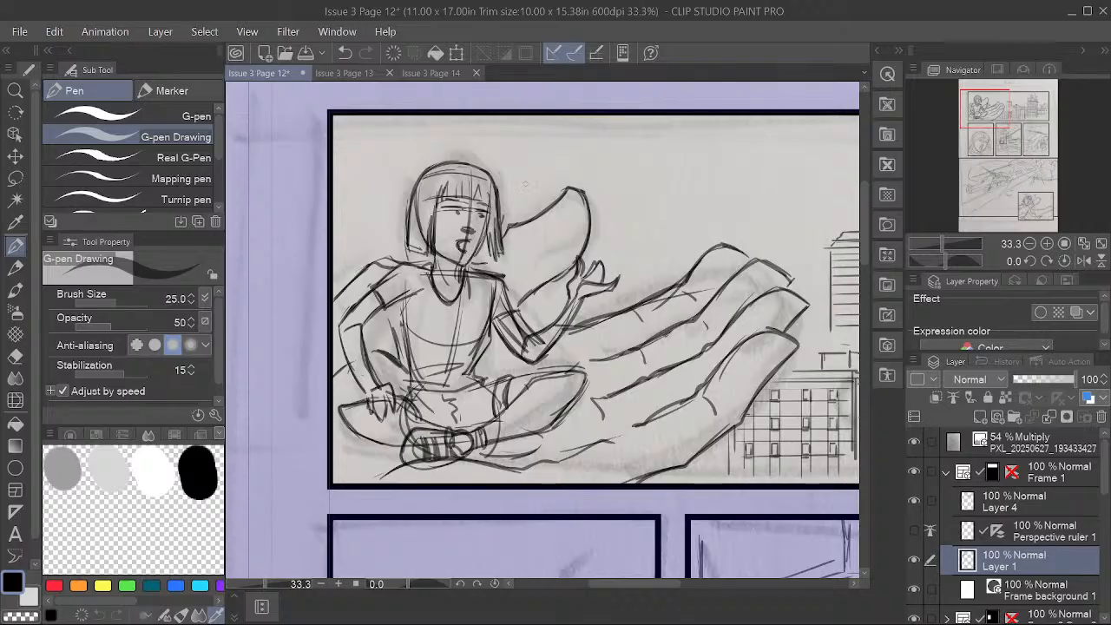
{"action": "mouse_move", "coordinate": [460, 203]}
{"action": "left_mouse_down"}
{"action": "mouse_move", "coordinate": [440, 204]}
{"action": "mouse_move", "coordinate": [490, 203]}
{"action": "left_mouse_up"}
Step: Refine the side and waist lines of the seated woman's shirt
{"action": "key", "text": "space"}
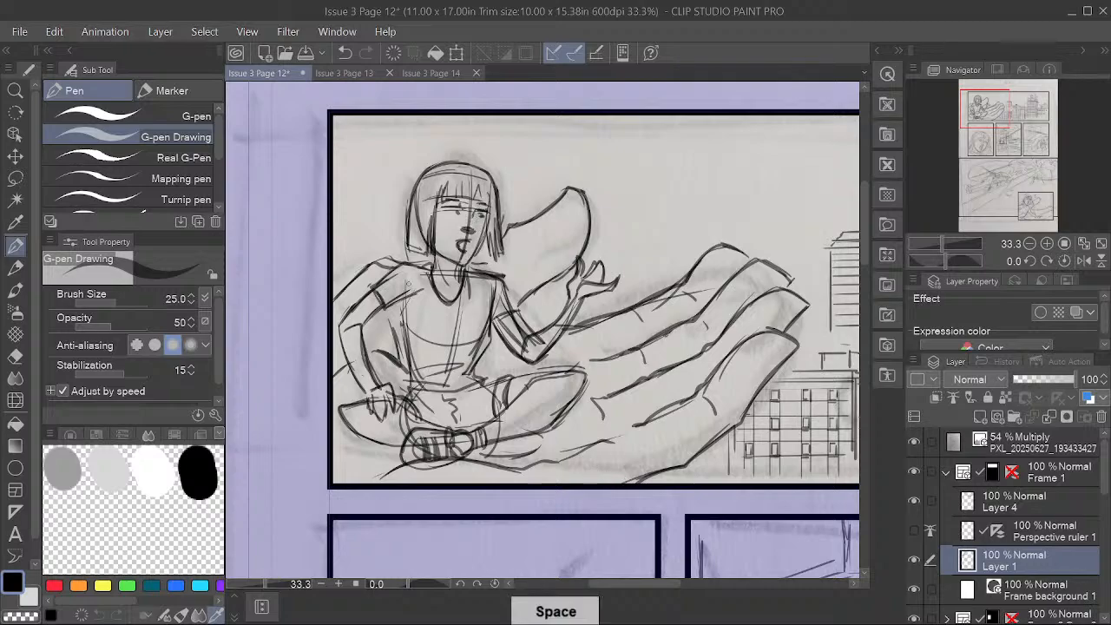
{"action": "mouse_move", "coordinate": [403, 301]}
{"action": "left_mouse_down"}
{"action": "mouse_move", "coordinate": [411, 381]}
{"action": "mouse_move", "coordinate": [460, 374]}
{"action": "left_mouse_up"}
{"action": "mouse_move", "coordinate": [432, 377]}
{"action": "left_mouse_down"}
{"action": "mouse_move", "coordinate": [466, 364]}
{"action": "mouse_move", "coordinate": [456, 346]}
{"action": "mouse_move", "coordinate": [477, 341]}
{"action": "left_mouse_up"}
{"action": "left_click_drag", "start_coordinate": [432, 350], "coordinate": [468, 347]}
Step: Expand the Frame 2 Copy 3 folder for the close-up face panel and make Layer 2 Copy 3 the active layer
{"action": "key", "text": "space"}
{"action": "left_click_drag", "start_coordinate": [744, 495], "coordinate": [625, 400]}
{"action": "left_click_drag", "start_coordinate": [669, 451], "coordinate": [628, 419]}
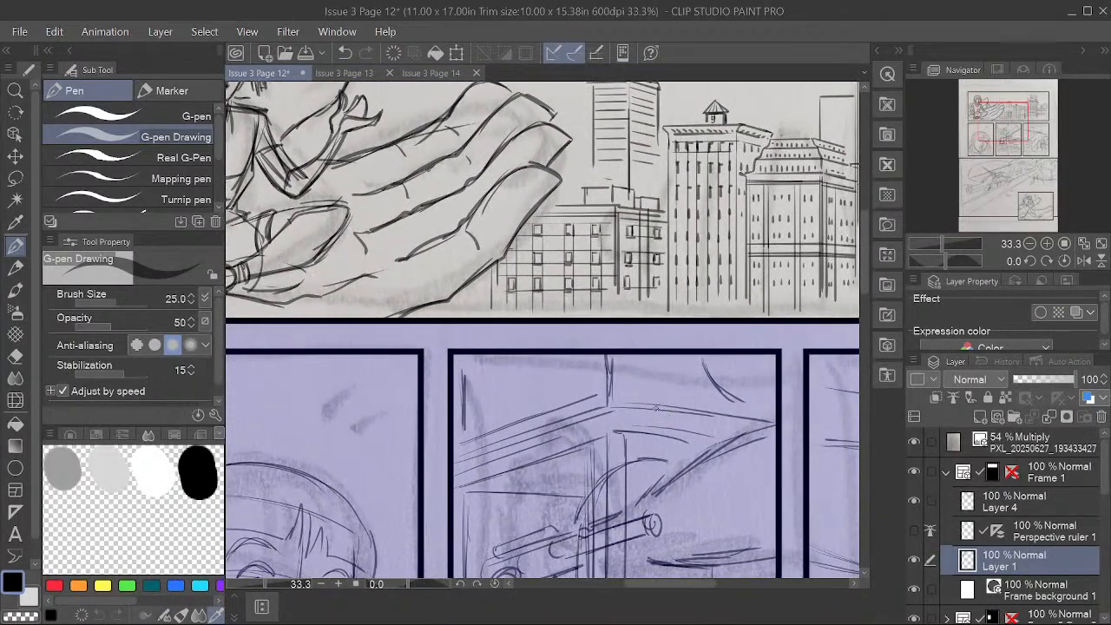
{"action": "key", "text": "space"}
{"action": "left_click_drag", "start_coordinate": [482, 473], "coordinate": [549, 337]}
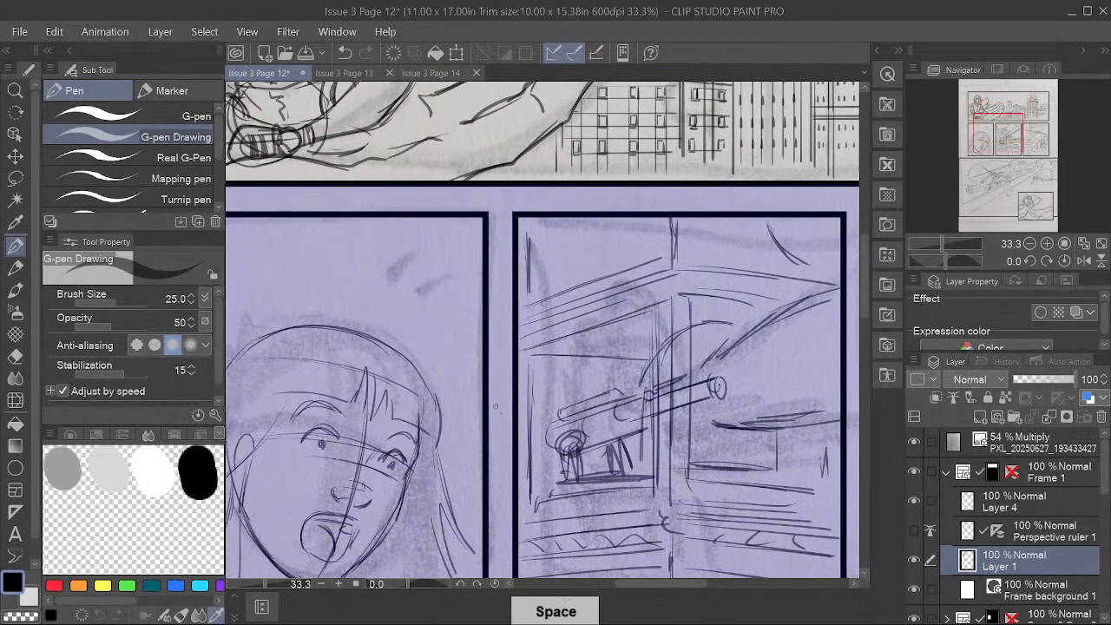
{"action": "scroll", "coordinate": [499, 400], "scroll_direction": "down", "scroll_amount": 1}
{"action": "key", "text": "space"}
{"action": "left_click_drag", "start_coordinate": [499, 400], "coordinate": [508, 341]}
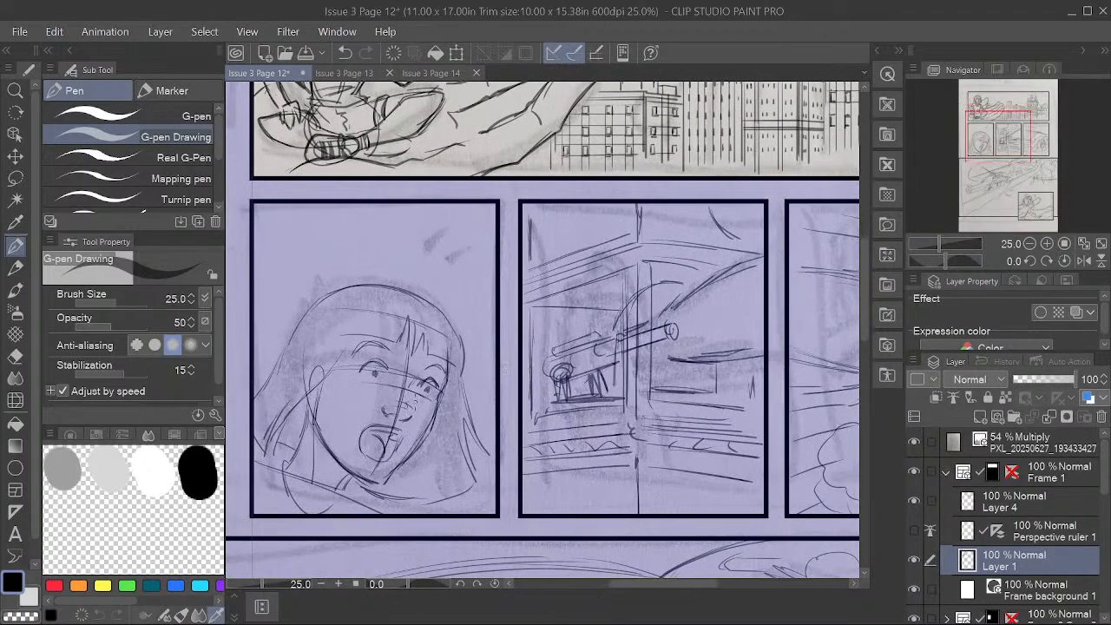
{"action": "scroll", "coordinate": [1093, 494], "scroll_direction": "down", "scroll_amount": 3}
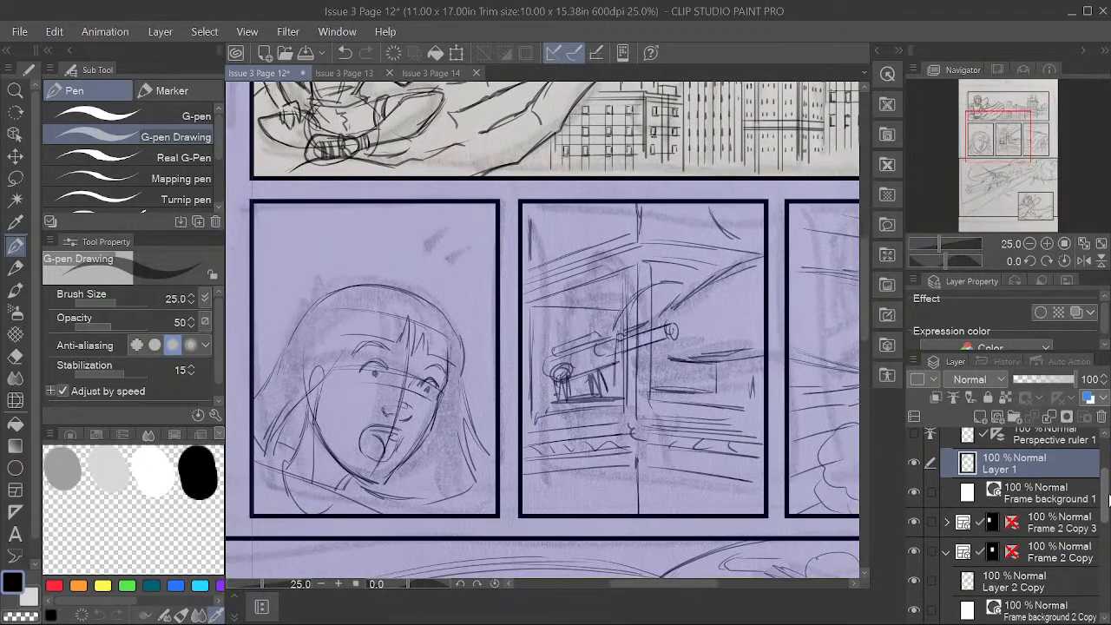
{"action": "left_click", "coordinate": [1060, 522]}
{"action": "left_click", "coordinate": [946, 521]}
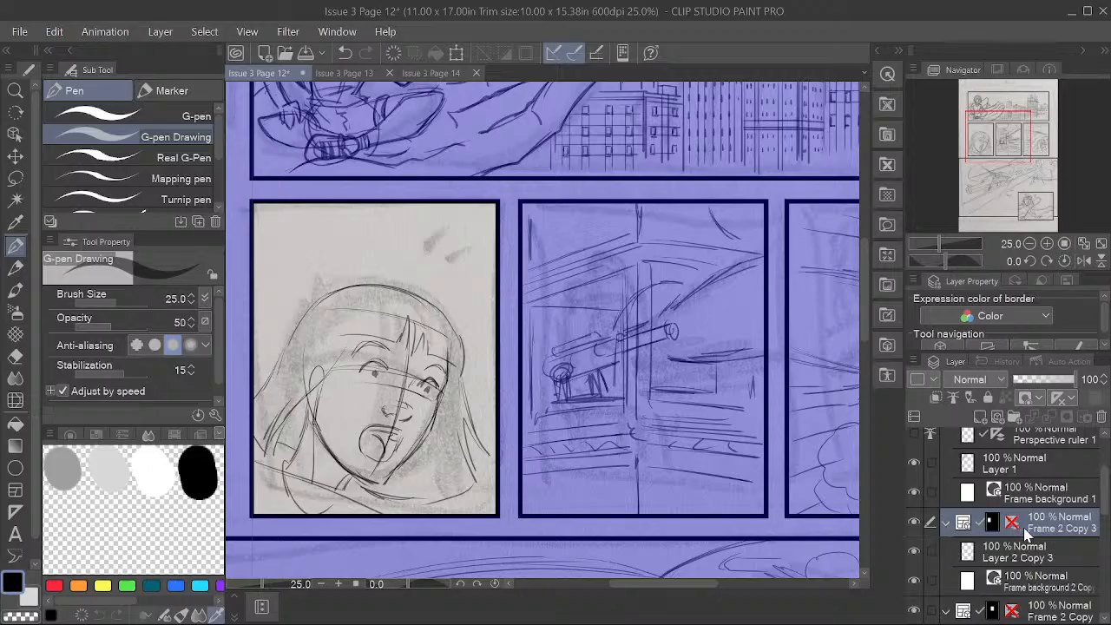
{"action": "left_click", "coordinate": [1048, 557]}
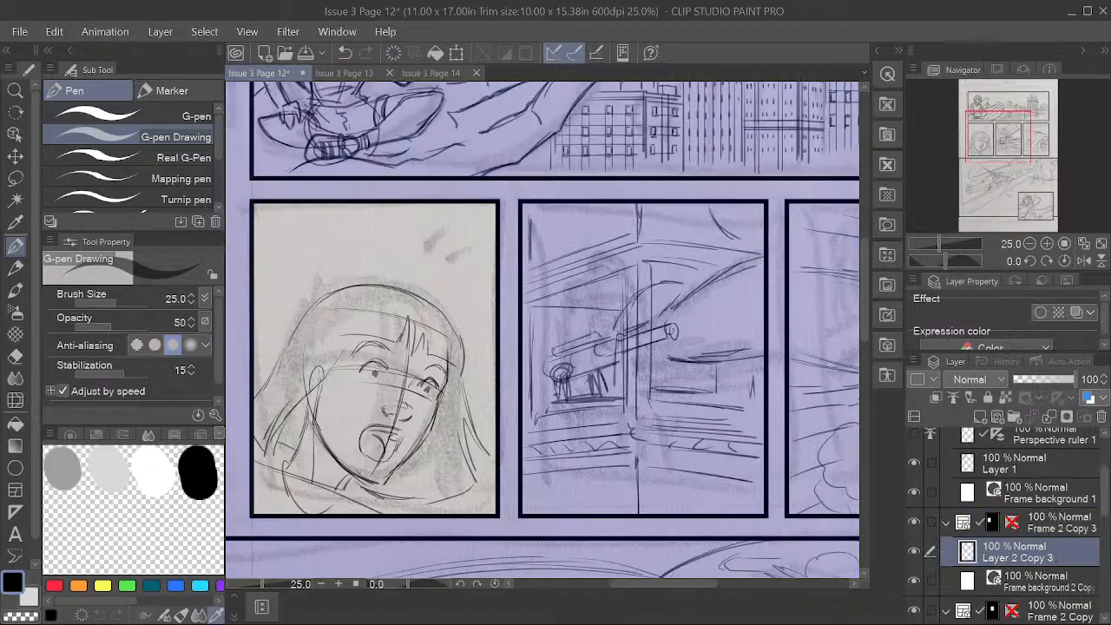
Step: Draw the blunt fringe with jagged strands across the forehead of the close-up face
{"action": "scroll", "coordinate": [385, 363], "scroll_direction": "up", "scroll_amount": 1}
{"action": "key", "text": "space"}
{"action": "left_click_drag", "start_coordinate": [578, 425], "coordinate": [642, 420]}
{"action": "left_click_drag", "start_coordinate": [393, 323], "coordinate": [408, 282]}
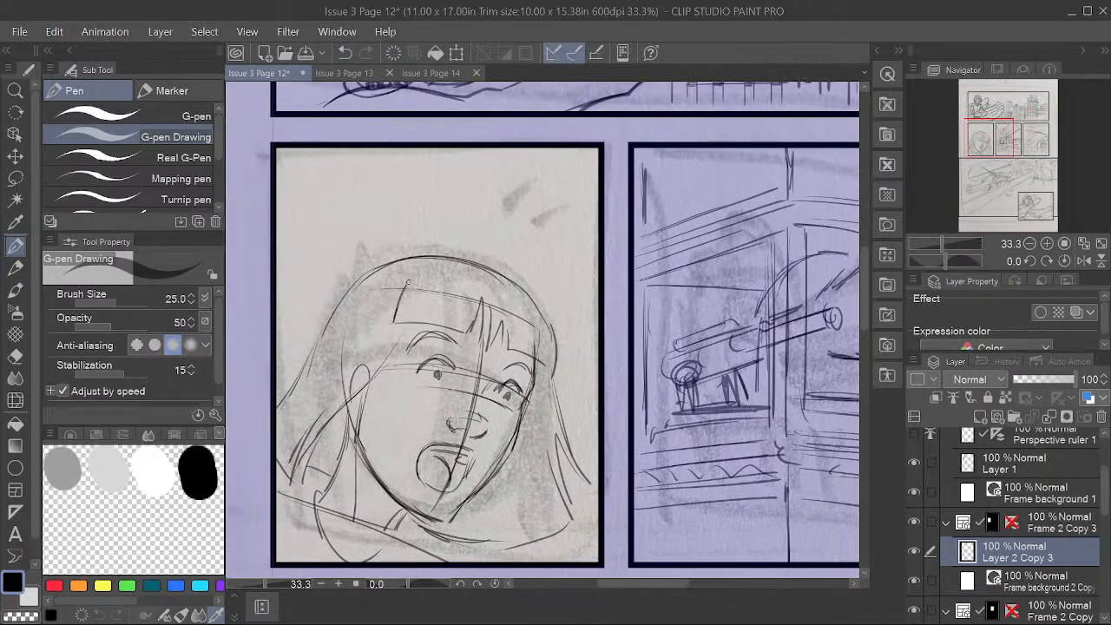
{"action": "mouse_move", "coordinate": [396, 323]}
{"action": "left_mouse_down"}
{"action": "mouse_move", "coordinate": [468, 331]}
{"action": "mouse_move", "coordinate": [482, 298]}
{"action": "left_mouse_up"}
{"action": "mouse_move", "coordinate": [482, 297]}
{"action": "left_mouse_down"}
{"action": "mouse_move", "coordinate": [487, 348]}
{"action": "mouse_move", "coordinate": [487, 309]}
{"action": "mouse_move", "coordinate": [500, 348]}
{"action": "mouse_move", "coordinate": [549, 373]}
{"action": "left_mouse_up"}
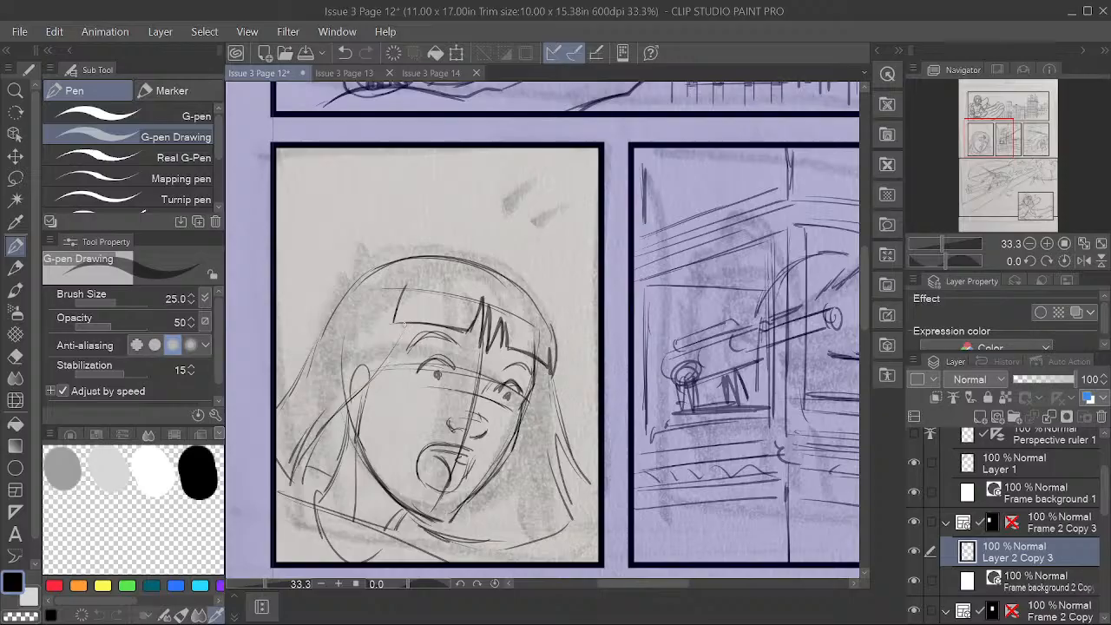
{"action": "mouse_move", "coordinate": [403, 323]}
{"action": "left_mouse_down"}
{"action": "mouse_move", "coordinate": [381, 392]}
{"action": "mouse_move", "coordinate": [365, 371]}
{"action": "mouse_move", "coordinate": [356, 490]}
{"action": "left_mouse_up"}
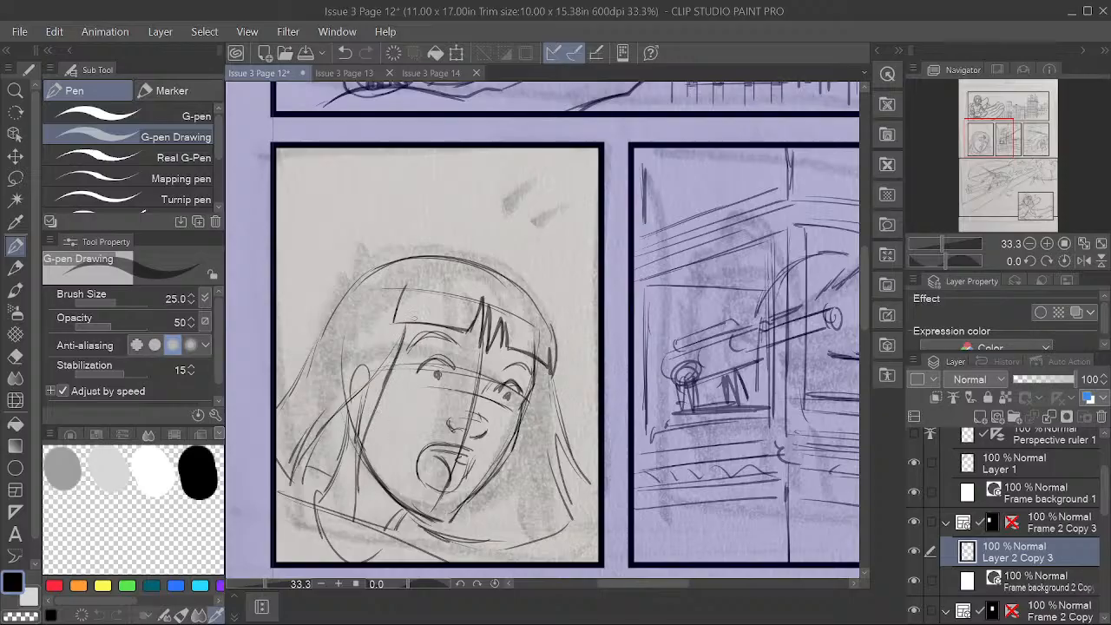
{"action": "key", "text": "ctrl+z"}
{"action": "mouse_move", "coordinate": [404, 333]}
{"action": "left_mouse_down"}
{"action": "mouse_move", "coordinate": [370, 432]}
{"action": "mouse_move", "coordinate": [331, 477]}
{"action": "mouse_move", "coordinate": [381, 402]}
{"action": "left_mouse_up"}
{"action": "key", "text": "ctrl+z"}
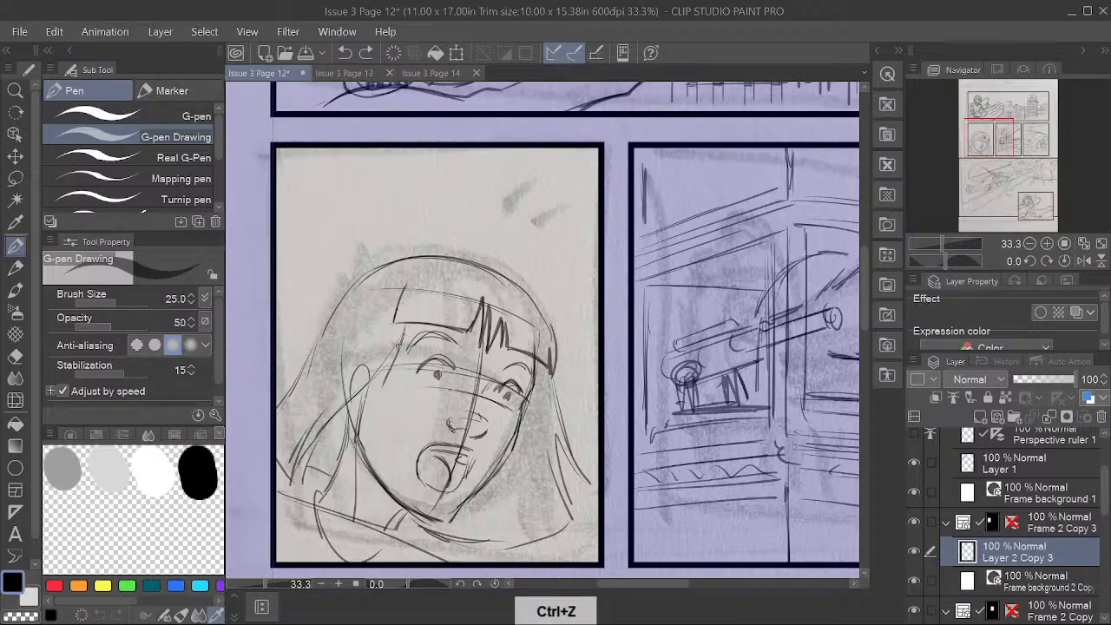
Step: Draw the long hair locks on both sides of the close-up face and darken the hair's outer contour
{"action": "mouse_move", "coordinate": [400, 335]}
{"action": "left_mouse_down"}
{"action": "mouse_move", "coordinate": [363, 429]}
{"action": "mouse_move", "coordinate": [320, 468]}
{"action": "mouse_move", "coordinate": [368, 411]}
{"action": "mouse_move", "coordinate": [393, 345]}
{"action": "mouse_move", "coordinate": [301, 483]}
{"action": "mouse_move", "coordinate": [316, 421]}
{"action": "mouse_move", "coordinate": [284, 477]}
{"action": "mouse_move", "coordinate": [302, 374]}
{"action": "mouse_move", "coordinate": [340, 302]}
{"action": "mouse_move", "coordinate": [402, 259]}
{"action": "left_mouse_up"}
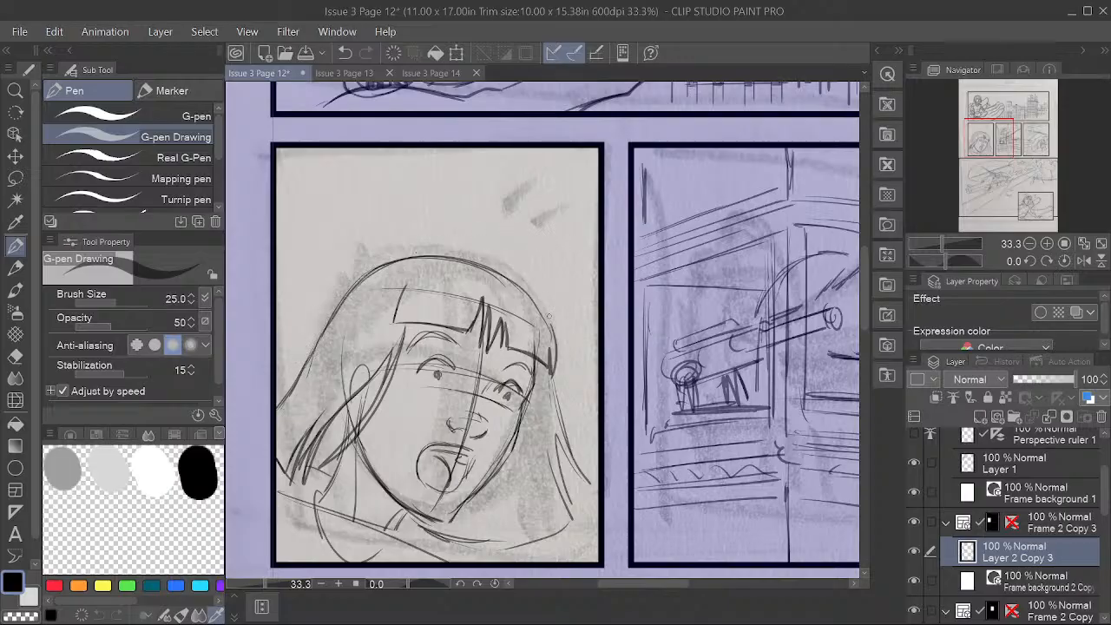
{"action": "mouse_move", "coordinate": [503, 274]}
{"action": "left_mouse_down"}
{"action": "mouse_move", "coordinate": [548, 321]}
{"action": "mouse_move", "coordinate": [561, 423]}
{"action": "left_mouse_up"}
{"action": "left_click_drag", "start_coordinate": [548, 375], "coordinate": [595, 491]}
{"action": "mouse_move", "coordinate": [556, 438]}
{"action": "left_mouse_down"}
{"action": "mouse_move", "coordinate": [574, 467]}
{"action": "mouse_move", "coordinate": [568, 486]}
{"action": "left_mouse_up"}
{"action": "left_click_drag", "start_coordinate": [563, 479], "coordinate": [576, 512]}
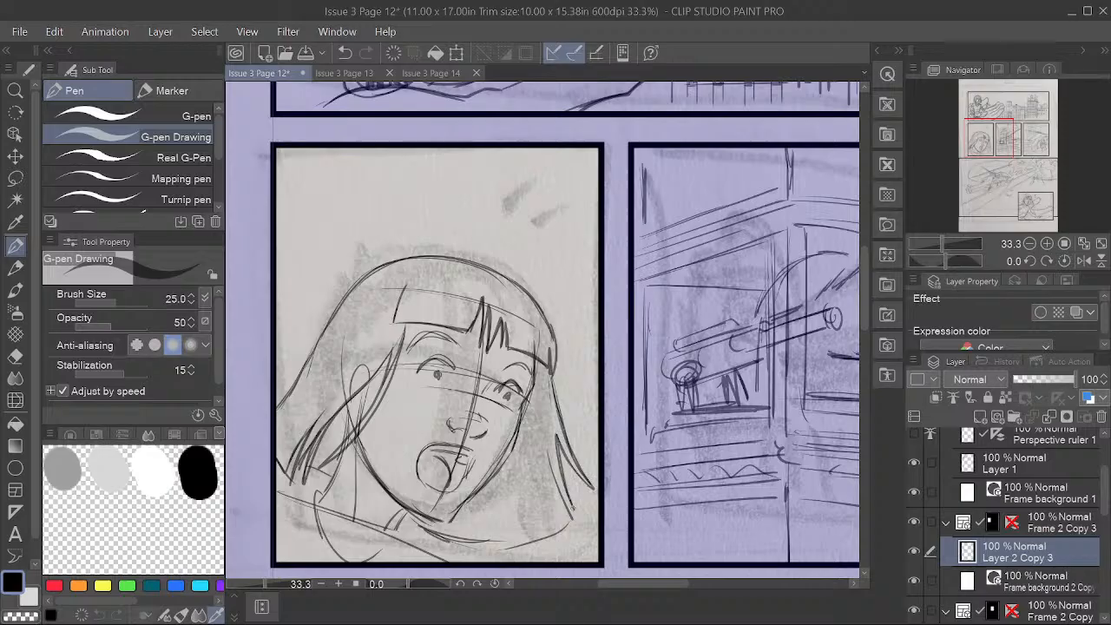
{"action": "left_click_drag", "start_coordinate": [548, 449], "coordinate": [574, 512]}
Step: Ink the woman's collar and shoulder lines, the side of her neck and the shading below her ear
{"action": "mouse_move", "coordinate": [548, 449]}
{"action": "left_mouse_down"}
{"action": "mouse_move", "coordinate": [573, 522]}
{"action": "mouse_move", "coordinate": [649, 415]}
{"action": "left_mouse_up"}
{"action": "key", "text": "space"}
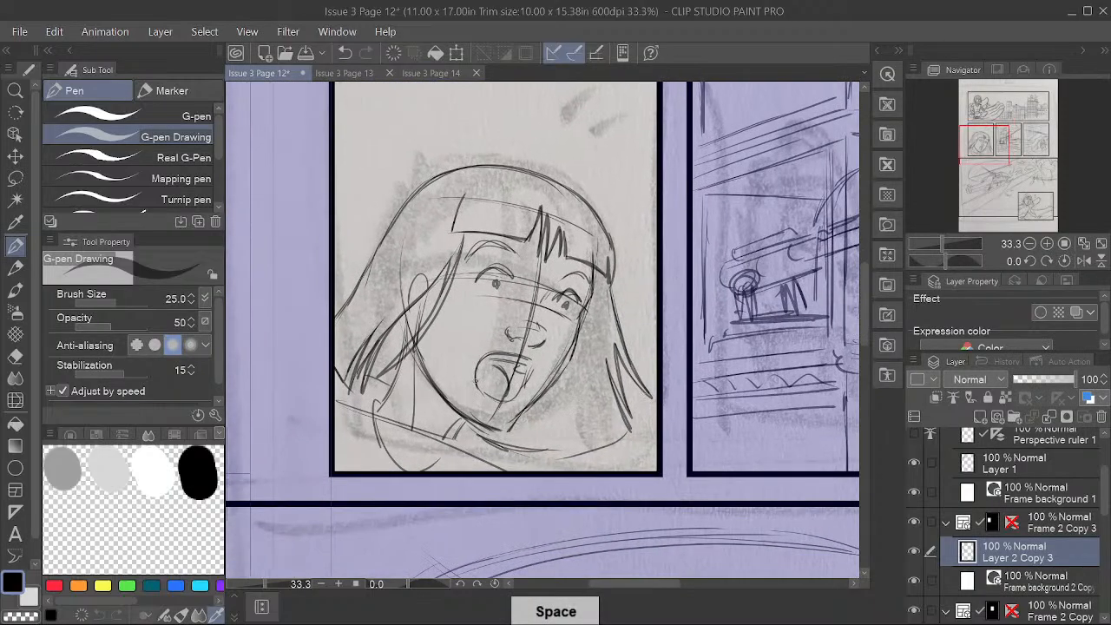
{"action": "left_click_drag", "start_coordinate": [349, 384], "coordinate": [375, 376]}
{"action": "mouse_move", "coordinate": [467, 430]}
{"action": "left_mouse_down"}
{"action": "mouse_move", "coordinate": [536, 453]}
{"action": "mouse_move", "coordinate": [628, 434]}
{"action": "mouse_move", "coordinate": [549, 453]}
{"action": "mouse_move", "coordinate": [498, 449]}
{"action": "mouse_move", "coordinate": [462, 425]}
{"action": "left_mouse_up"}
{"action": "mouse_move", "coordinate": [398, 369]}
{"action": "left_mouse_down"}
{"action": "mouse_move", "coordinate": [373, 415]}
{"action": "mouse_move", "coordinate": [340, 404]}
{"action": "mouse_move", "coordinate": [408, 471]}
{"action": "mouse_move", "coordinate": [463, 428]}
{"action": "mouse_move", "coordinate": [468, 457]}
{"action": "mouse_move", "coordinate": [443, 457]}
{"action": "mouse_move", "coordinate": [504, 466]}
{"action": "left_mouse_up"}
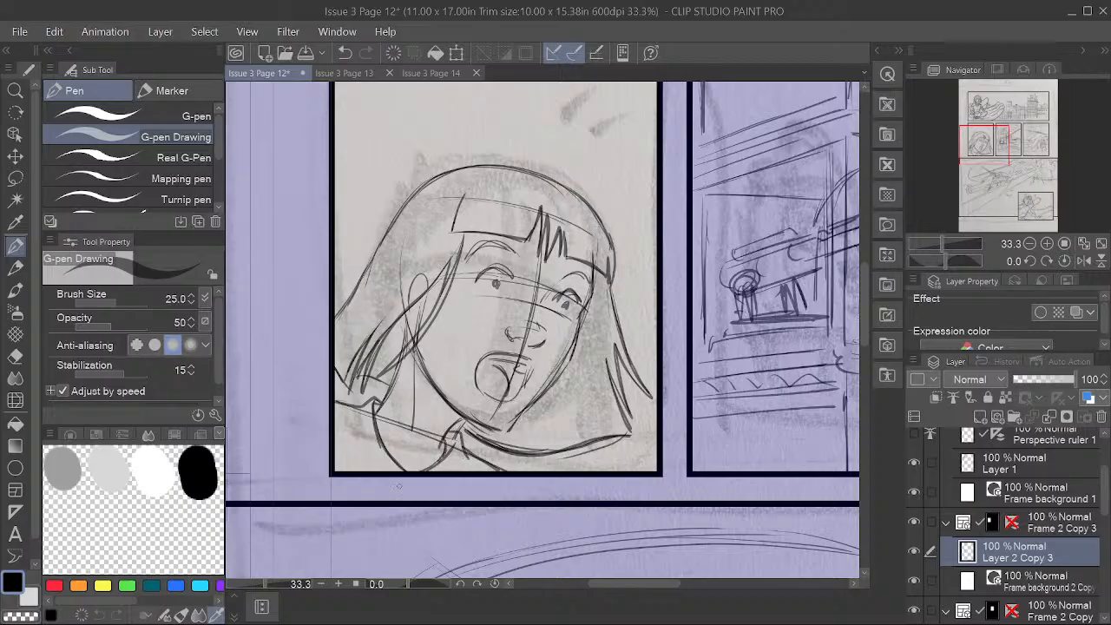
{"action": "left_click_drag", "start_coordinate": [411, 346], "coordinate": [413, 450]}
{"action": "left_click_drag", "start_coordinate": [412, 382], "coordinate": [413, 462]}
{"action": "left_click_drag", "start_coordinate": [404, 314], "coordinate": [418, 340]}
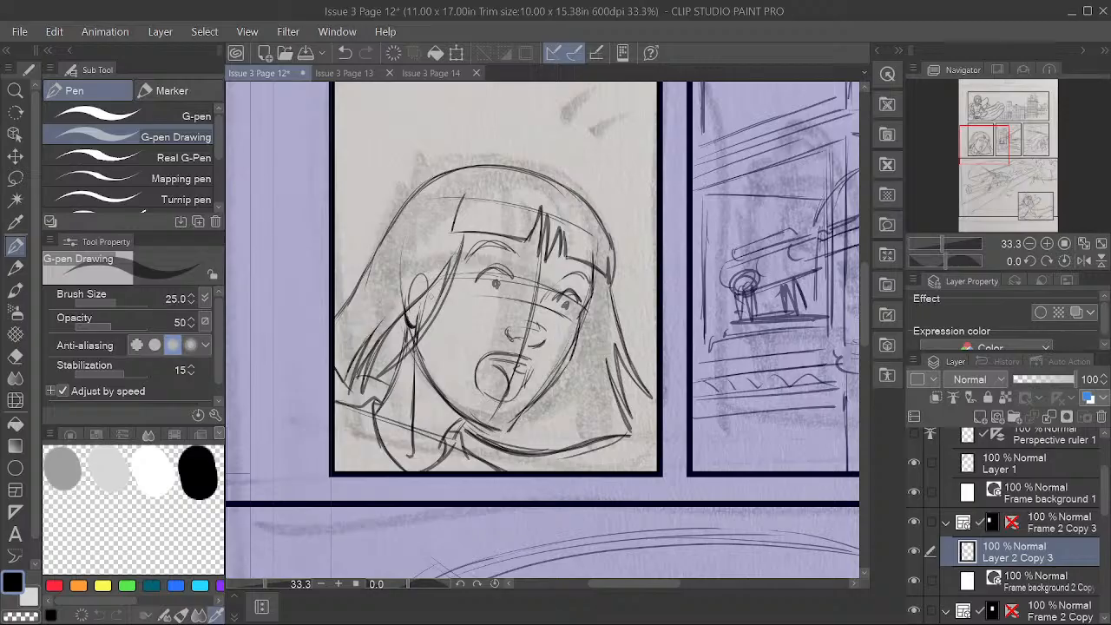
Step: Darken the close-up face's contour from cheek to chin and its eyebrows, and save the page
{"action": "key", "text": "space"}
{"action": "left_click_drag", "start_coordinate": [631, 430], "coordinate": [587, 440]}
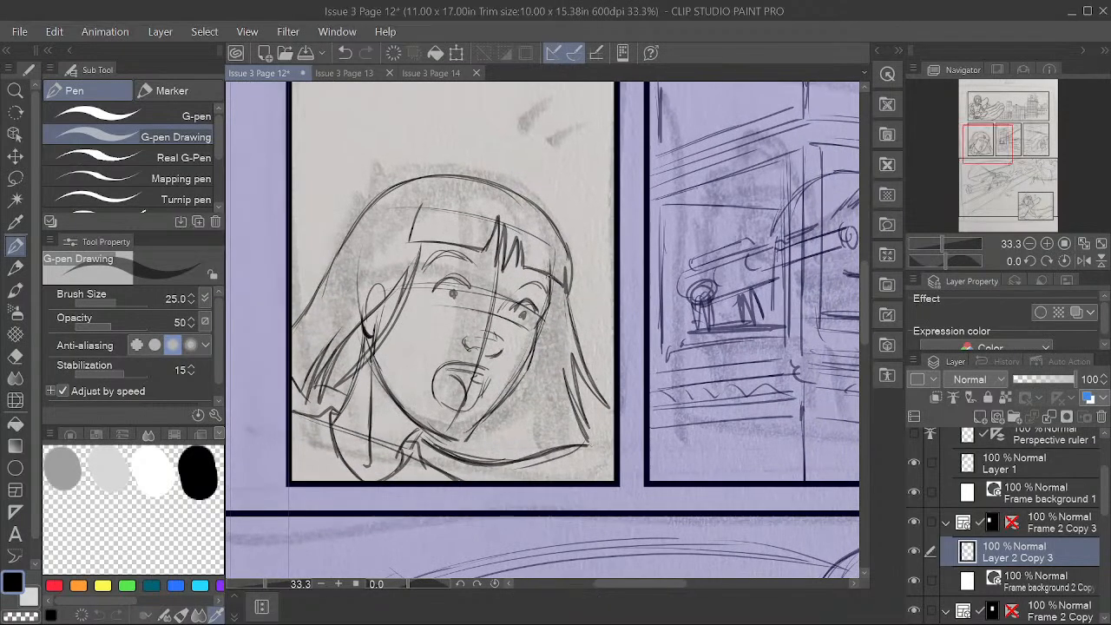
{"action": "mouse_move", "coordinate": [550, 276]}
{"action": "left_mouse_down"}
{"action": "mouse_move", "coordinate": [532, 368]}
{"action": "mouse_move", "coordinate": [466, 442]}
{"action": "left_mouse_up"}
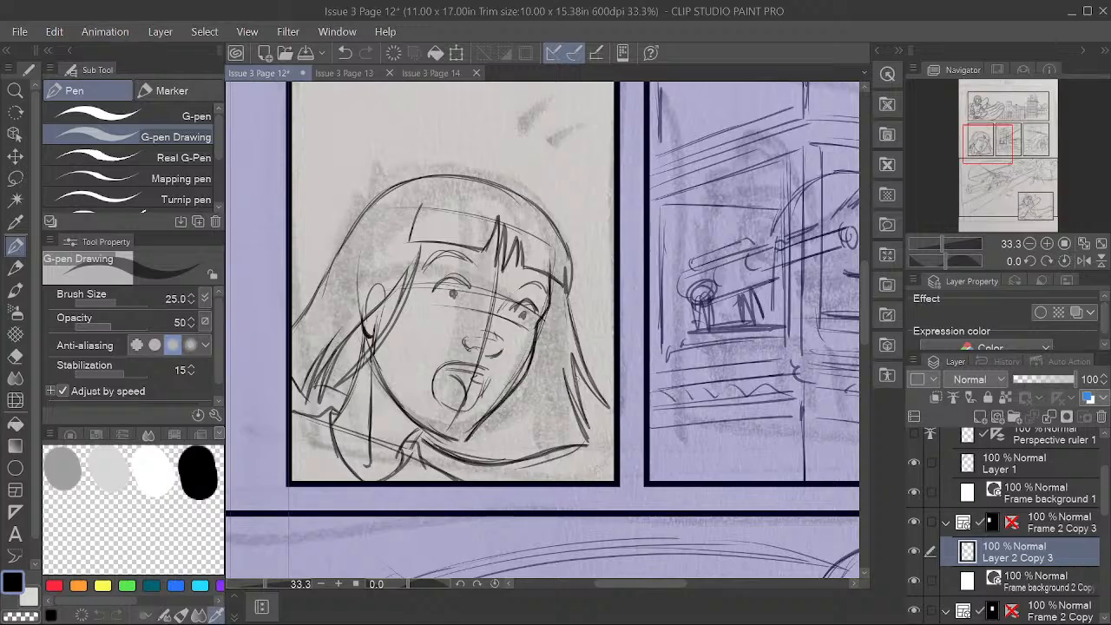
{"action": "key", "text": "space"}
{"action": "mouse_move", "coordinate": [375, 326]}
{"action": "left_mouse_down"}
{"action": "mouse_move", "coordinate": [331, 357]}
{"action": "mouse_move", "coordinate": [333, 404]}
{"action": "mouse_move", "coordinate": [358, 441]}
{"action": "mouse_move", "coordinate": [411, 473]}
{"action": "left_mouse_up"}
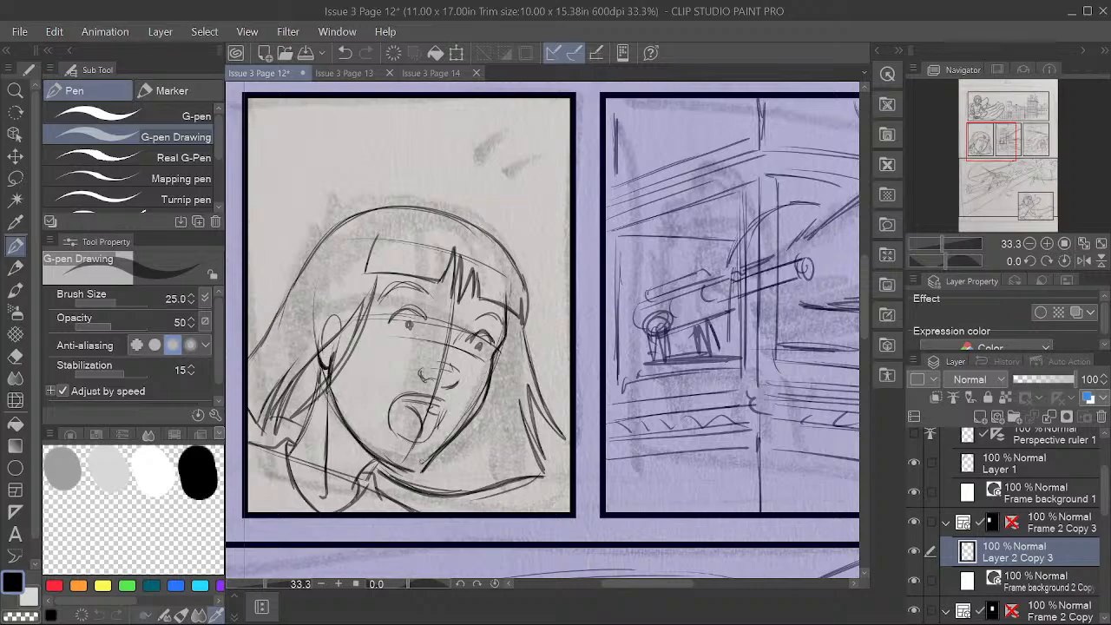
{"action": "key", "text": "space"}
{"action": "left_click_drag", "start_coordinate": [420, 291], "coordinate": [500, 353]}
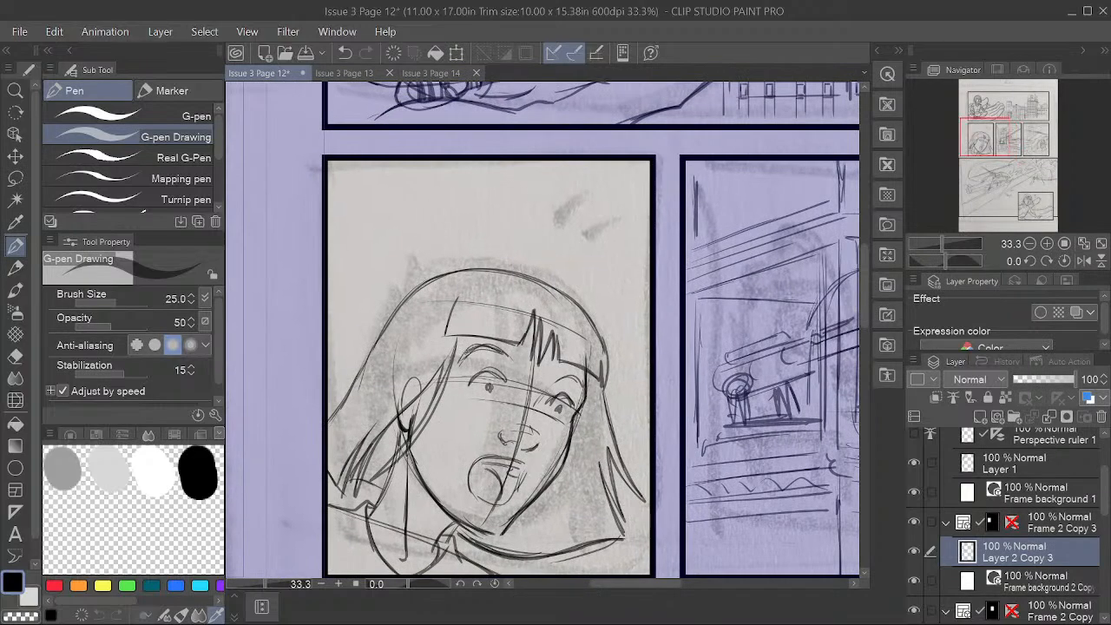
{"action": "key", "text": "ctrl+s"}
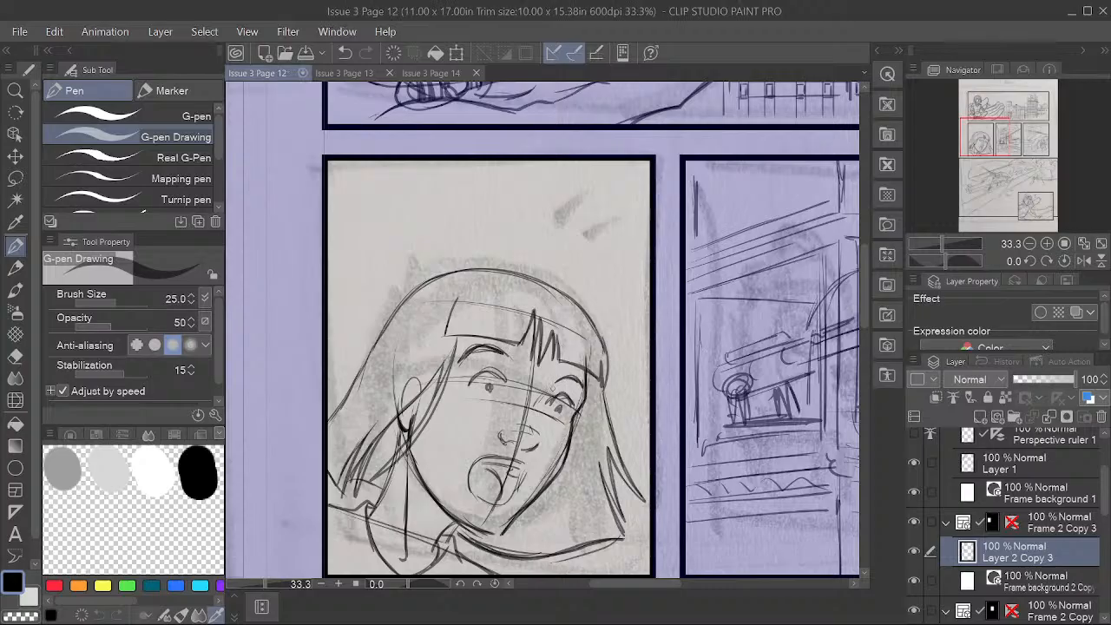
Step: Darken the upper eyelids and lashes of both eyes and define the nostril on the close-up face
{"action": "mouse_move", "coordinate": [503, 380]}
{"action": "left_mouse_down"}
{"action": "mouse_move", "coordinate": [469, 385]}
{"action": "mouse_move", "coordinate": [496, 373]}
{"action": "left_mouse_up"}
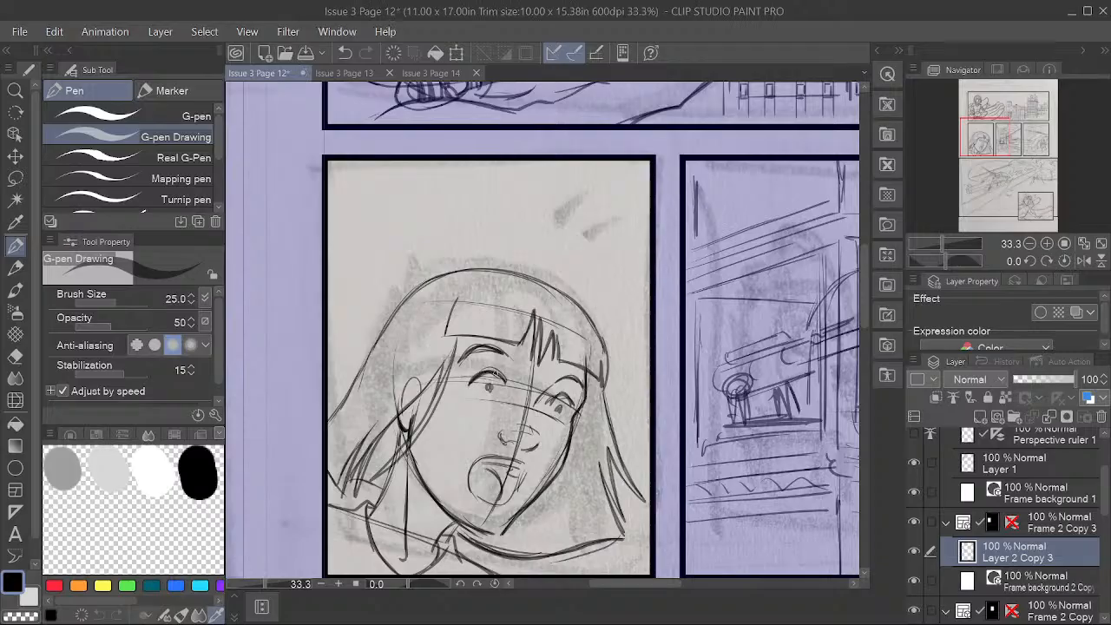
{"action": "mouse_move", "coordinate": [549, 403]}
{"action": "left_mouse_down"}
{"action": "mouse_move", "coordinate": [567, 394]}
{"action": "mouse_move", "coordinate": [576, 406]}
{"action": "left_mouse_up"}
{"action": "left_click_drag", "start_coordinate": [549, 400], "coordinate": [572, 411]}
{"action": "left_click_drag", "start_coordinate": [503, 441], "coordinate": [518, 437]}
Step: Darken the lips and rounded outline of the close-up face's open mouth
{"action": "key", "text": "space"}
{"action": "left_click_drag", "start_coordinate": [647, 436], "coordinate": [588, 364]}
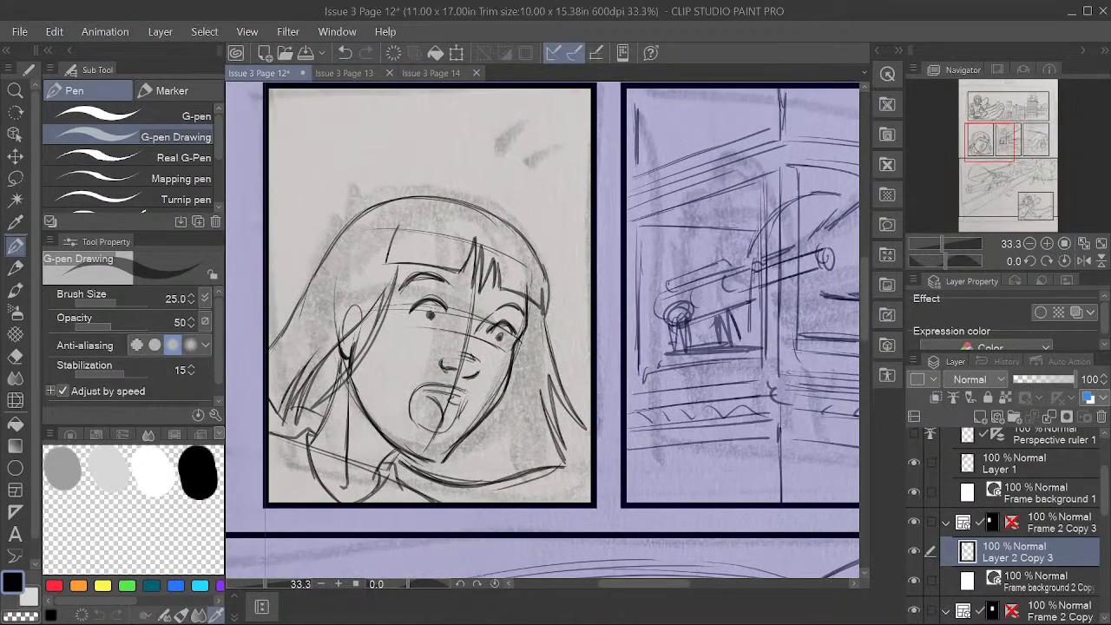
{"action": "left_click_drag", "start_coordinate": [465, 388], "coordinate": [412, 398]}
{"action": "mouse_move", "coordinate": [432, 435]}
{"action": "left_mouse_down"}
{"action": "mouse_move", "coordinate": [453, 424]}
{"action": "mouse_move", "coordinate": [465, 392]}
{"action": "mouse_move", "coordinate": [439, 415]}
{"action": "mouse_move", "coordinate": [444, 429]}
{"action": "left_mouse_up"}
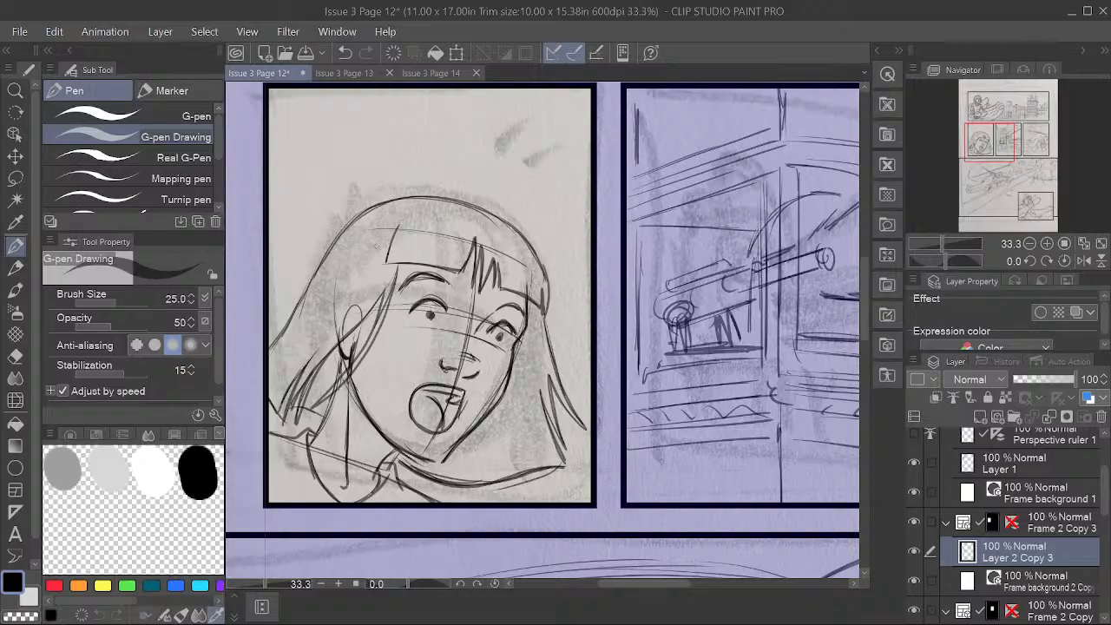
Step: Draw short diagonal action marks over the rough sketch strokes above the woman's head
{"action": "left_click_drag", "start_coordinate": [507, 384], "coordinate": [434, 457]}
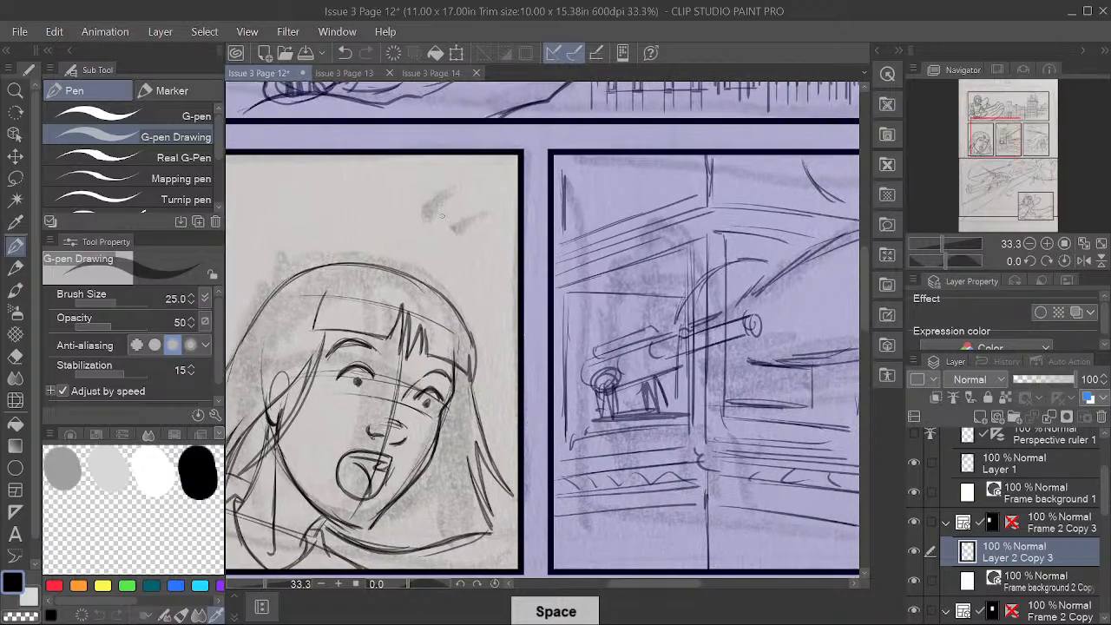
{"action": "mouse_move", "coordinate": [429, 229]}
{"action": "left_mouse_down"}
{"action": "mouse_move", "coordinate": [467, 208]}
{"action": "mouse_move", "coordinate": [499, 224]}
{"action": "left_mouse_up"}
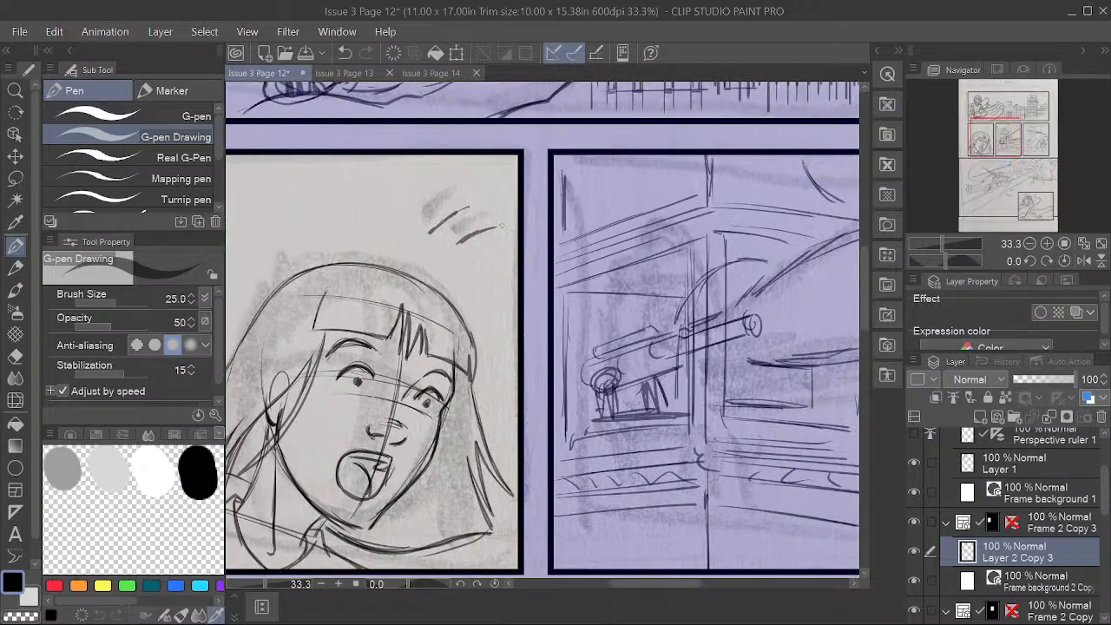
{"action": "scroll", "coordinate": [529, 230], "scroll_direction": "down", "scroll_amount": 1}
{"action": "left_click_drag", "start_coordinate": [547, 437], "coordinate": [550, 431]}
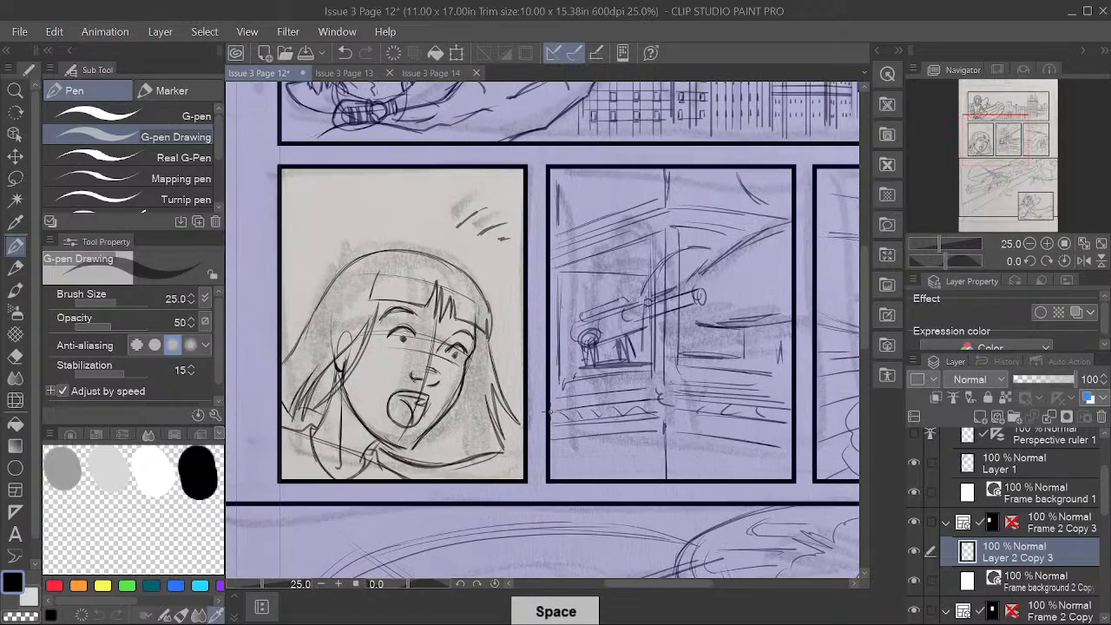
{"action": "left_click_drag", "start_coordinate": [610, 385], "coordinate": [593, 429]}
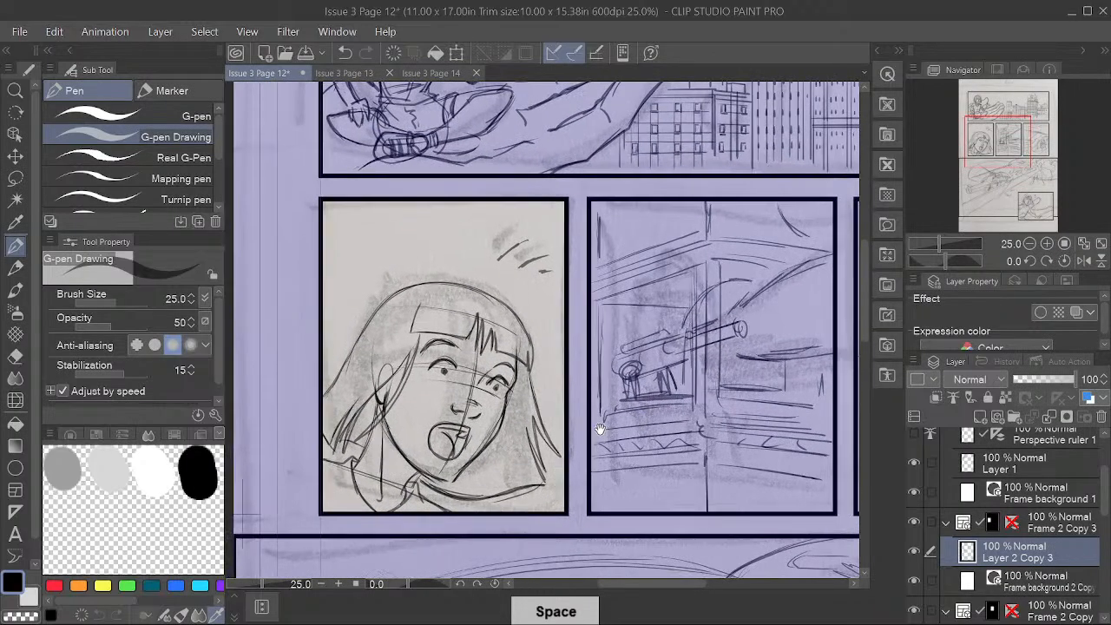
Step: Examine the middle-row panels at close range and within the whole page, including the close-up face
{"action": "left_click_drag", "start_coordinate": [625, 369], "coordinate": [568, 422]}
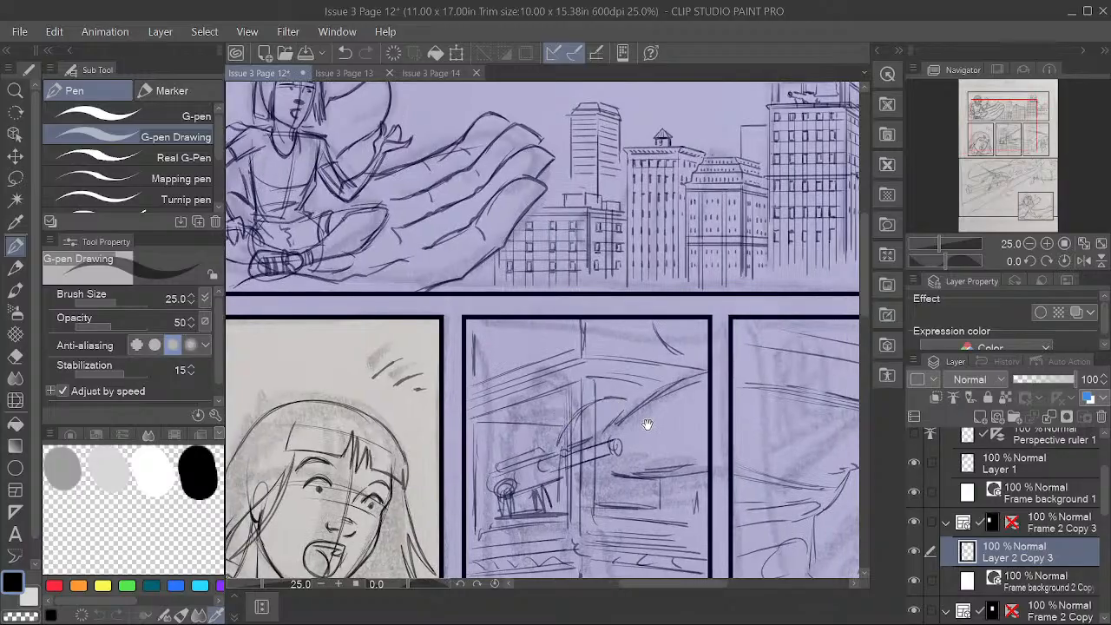
{"action": "left_click_drag", "start_coordinate": [639, 426], "coordinate": [627, 397]}
{"action": "left_click_drag", "start_coordinate": [597, 468], "coordinate": [632, 426]}
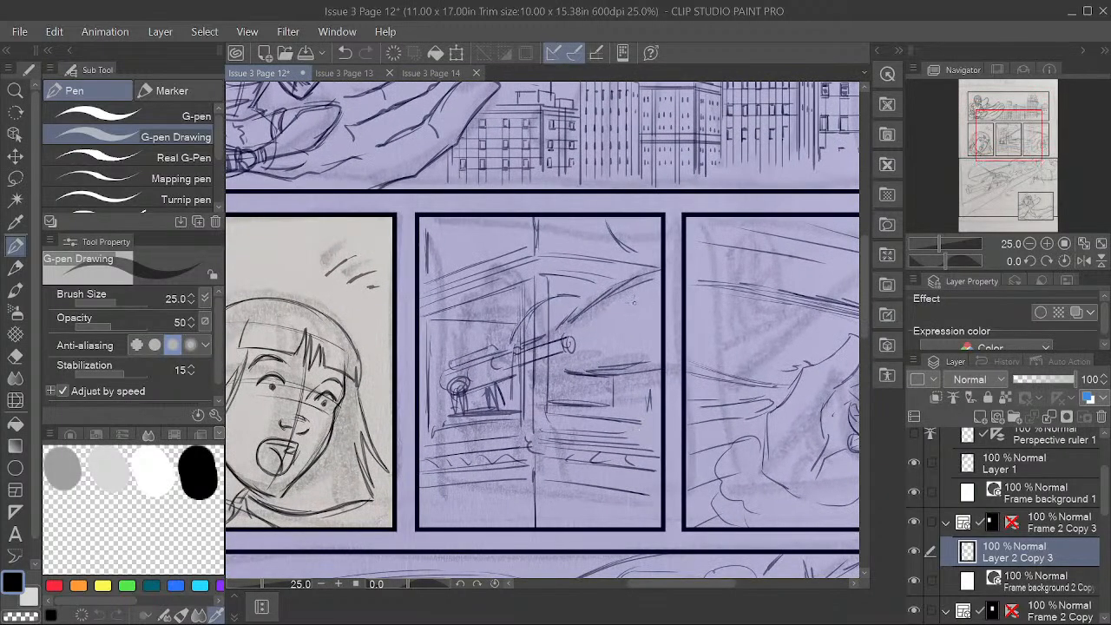
{"action": "scroll", "coordinate": [633, 302], "scroll_direction": "down", "scroll_amount": 2}
{"action": "left_click_drag", "start_coordinate": [666, 399], "coordinate": [590, 422]}
{"action": "scroll", "coordinate": [615, 374], "scroll_direction": "up", "scroll_amount": 1}
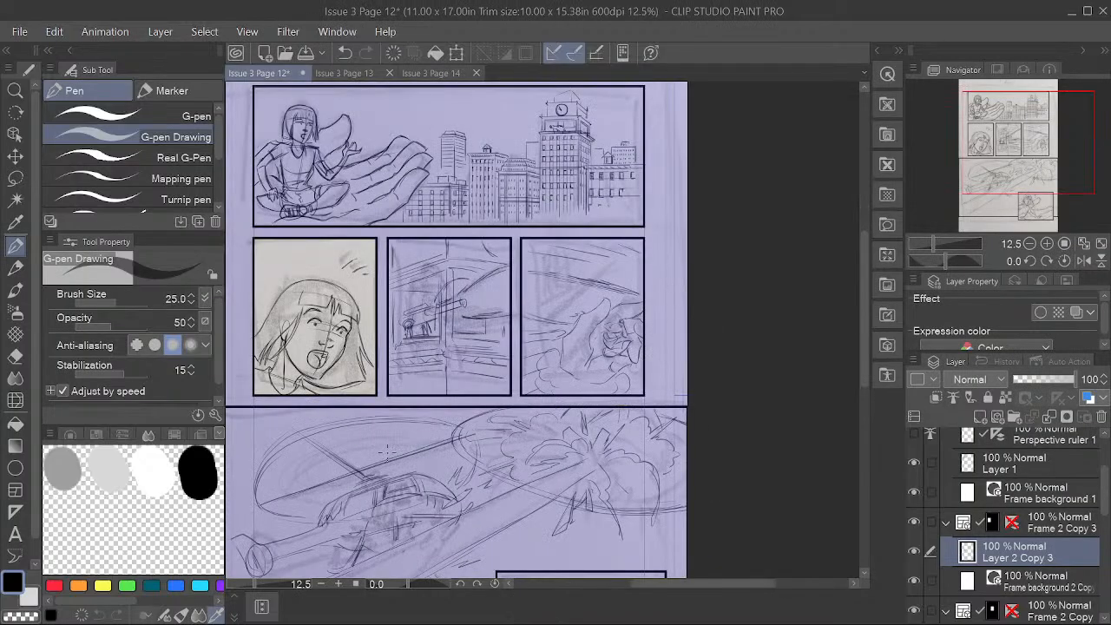
{"action": "scroll", "coordinate": [399, 441], "scroll_direction": "up", "scroll_amount": 1}
{"action": "left_click_drag", "start_coordinate": [368, 266], "coordinate": [585, 423]}
{"action": "scroll", "coordinate": [581, 379], "scroll_direction": "up", "scroll_amount": 1}
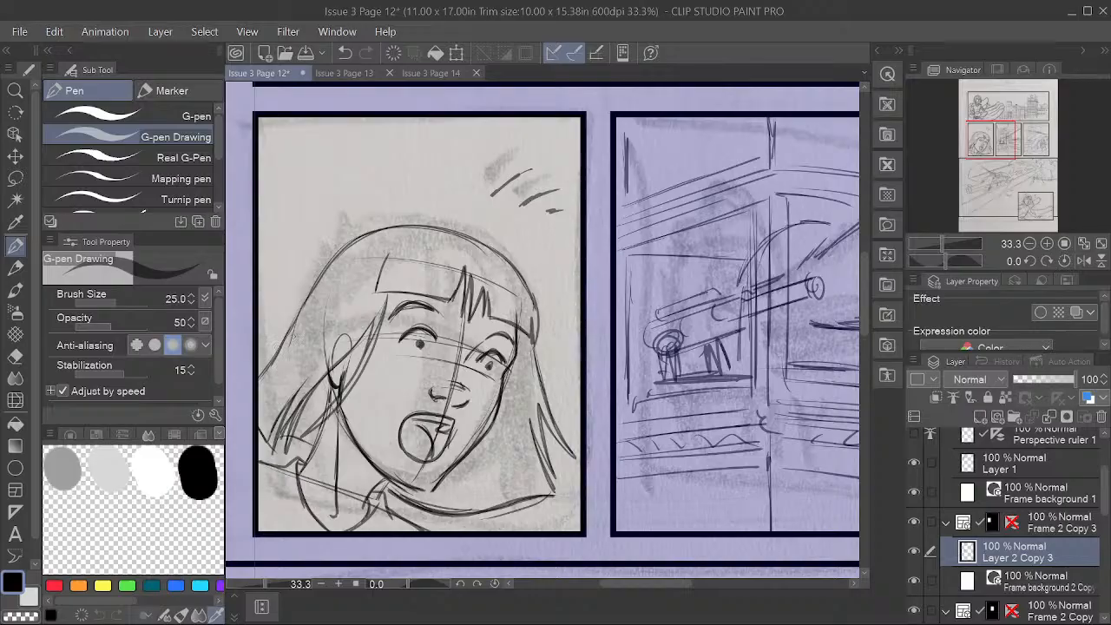
Step: Sketch zigzag sheen lines and strand strokes through the close-up woman's hair, along both sides and across the crown
{"action": "mouse_move", "coordinate": [347, 252]}
{"action": "left_mouse_down"}
{"action": "mouse_move", "coordinate": [261, 391]}
{"action": "mouse_move", "coordinate": [316, 291]}
{"action": "mouse_move", "coordinate": [324, 311]}
{"action": "mouse_move", "coordinate": [299, 356]}
{"action": "left_mouse_up"}
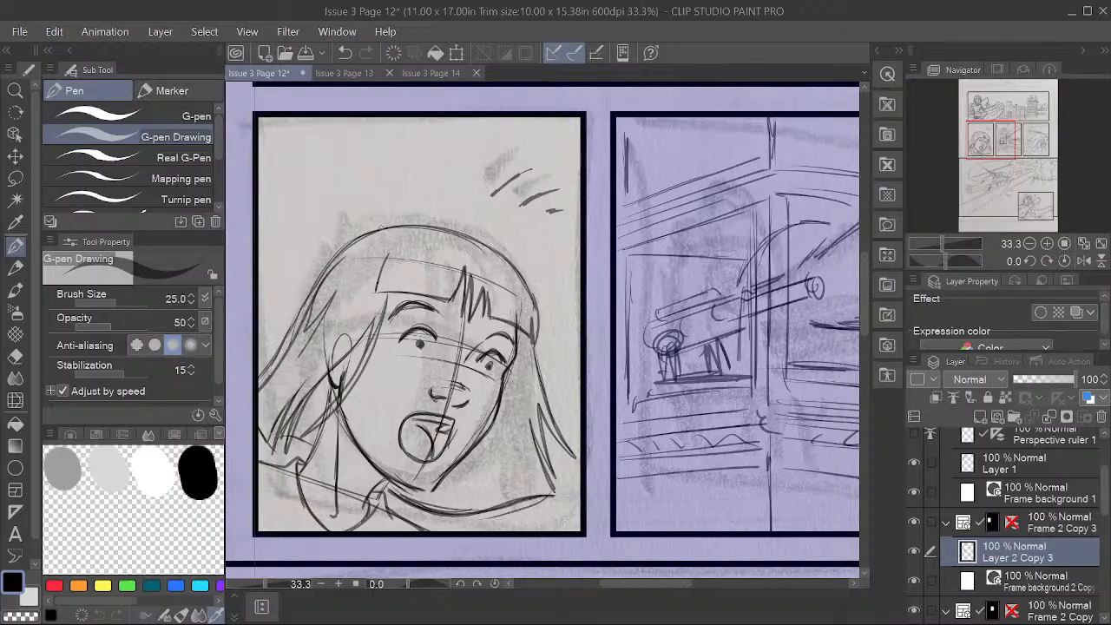
{"action": "mouse_move", "coordinate": [366, 240]}
{"action": "left_mouse_down"}
{"action": "mouse_move", "coordinate": [349, 276]}
{"action": "mouse_move", "coordinate": [384, 258]}
{"action": "mouse_move", "coordinate": [380, 274]}
{"action": "left_mouse_up"}
{"action": "mouse_move", "coordinate": [307, 353]}
{"action": "left_mouse_down"}
{"action": "mouse_move", "coordinate": [350, 304]}
{"action": "mouse_move", "coordinate": [375, 301]}
{"action": "mouse_move", "coordinate": [303, 399]}
{"action": "mouse_move", "coordinate": [319, 359]}
{"action": "mouse_move", "coordinate": [268, 426]}
{"action": "left_mouse_up"}
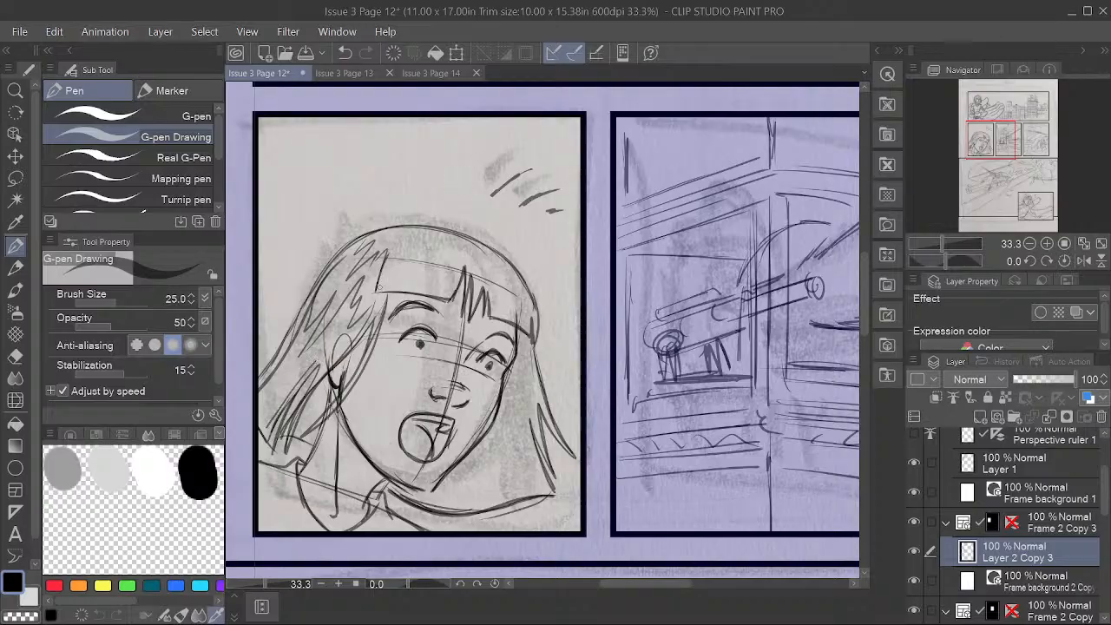
{"action": "mouse_move", "coordinate": [392, 260]}
{"action": "left_mouse_down"}
{"action": "mouse_move", "coordinate": [401, 271]}
{"action": "mouse_move", "coordinate": [452, 269]}
{"action": "mouse_move", "coordinate": [412, 243]}
{"action": "mouse_move", "coordinate": [448, 252]}
{"action": "mouse_move", "coordinate": [458, 274]}
{"action": "mouse_move", "coordinate": [502, 254]}
{"action": "mouse_move", "coordinate": [520, 309]}
{"action": "left_mouse_up"}
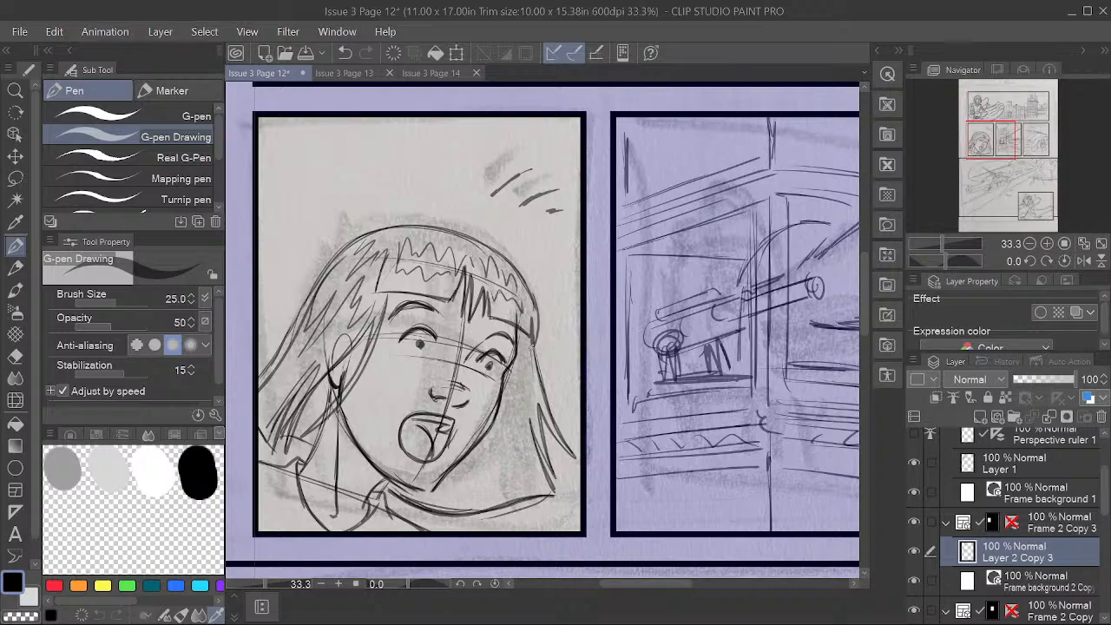
{"action": "mouse_move", "coordinate": [532, 359]}
{"action": "left_mouse_down"}
{"action": "mouse_move", "coordinate": [546, 416]}
{"action": "mouse_move", "coordinate": [526, 364]}
{"action": "mouse_move", "coordinate": [518, 443]}
{"action": "mouse_move", "coordinate": [463, 463]}
{"action": "mouse_move", "coordinate": [468, 483]}
{"action": "mouse_move", "coordinate": [494, 475]}
{"action": "mouse_move", "coordinate": [531, 437]}
{"action": "mouse_move", "coordinate": [544, 480]}
{"action": "left_mouse_up"}
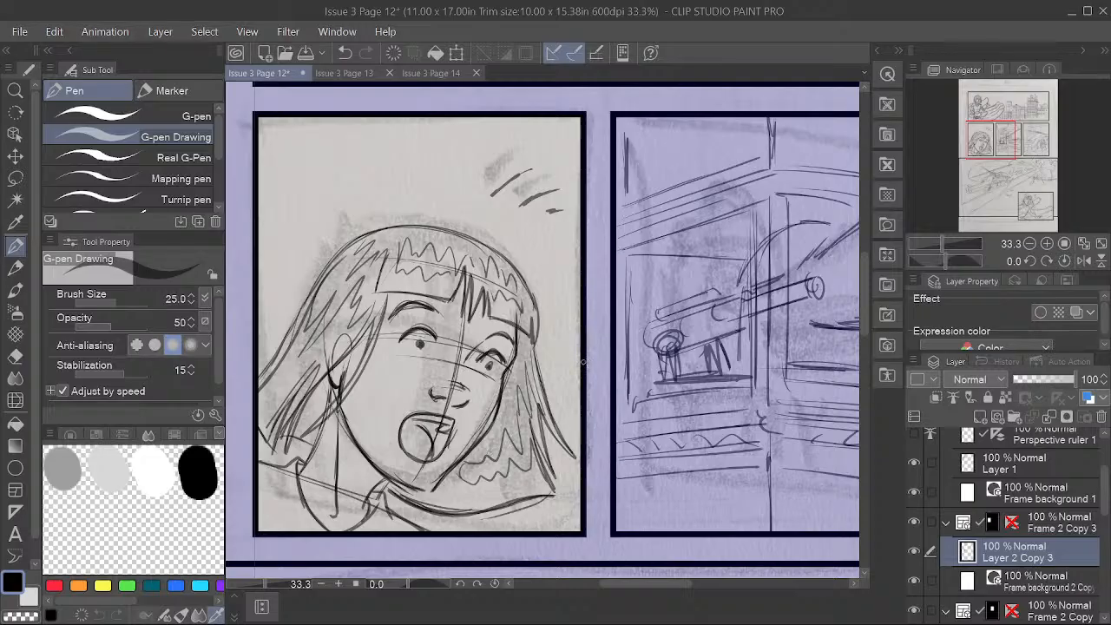
Step: Add short hatch marks on the close-up face's cheek and shade the inside of its open mouth
{"action": "key", "text": "space"}
{"action": "left_click_drag", "start_coordinate": [621, 467], "coordinate": [614, 408]}
{"action": "left_click_drag", "start_coordinate": [378, 303], "coordinate": [398, 312]}
{"action": "key", "text": "space"}
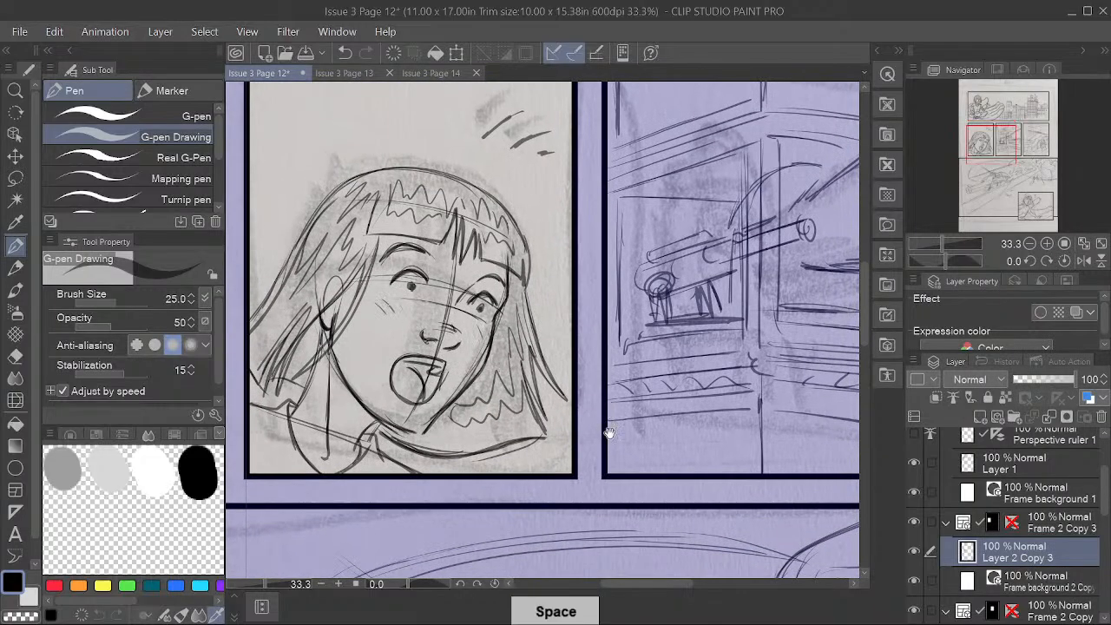
{"action": "left_click_drag", "start_coordinate": [679, 453], "coordinate": [672, 473]}
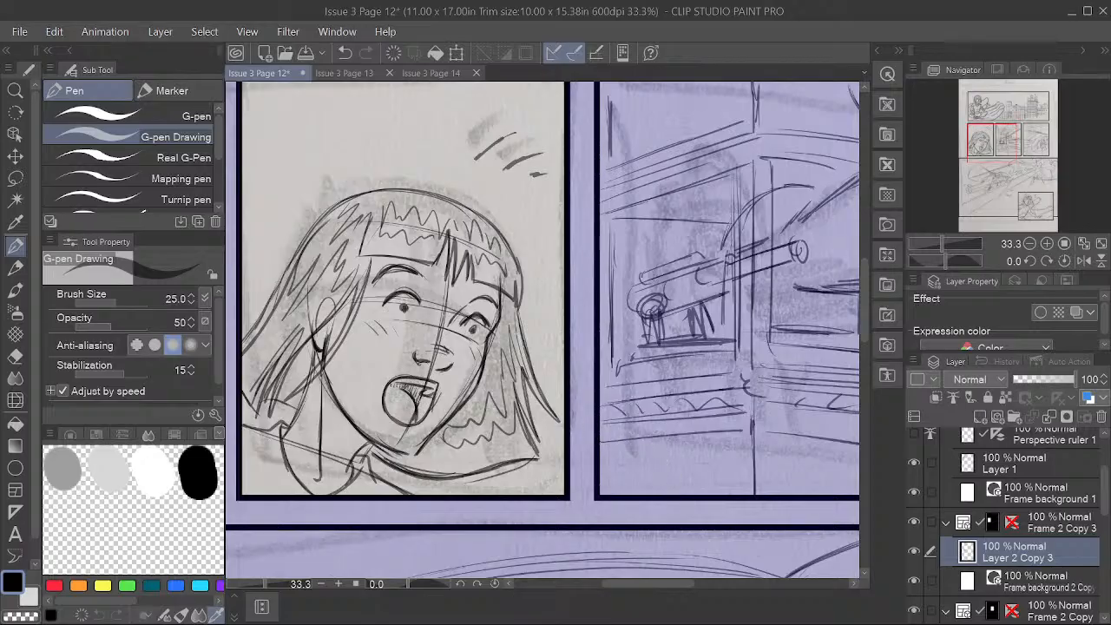
{"action": "key", "text": "space"}
{"action": "left_click_drag", "start_coordinate": [640, 504], "coordinate": [637, 467]}
{"action": "left_click_drag", "start_coordinate": [578, 441], "coordinate": [540, 494]}
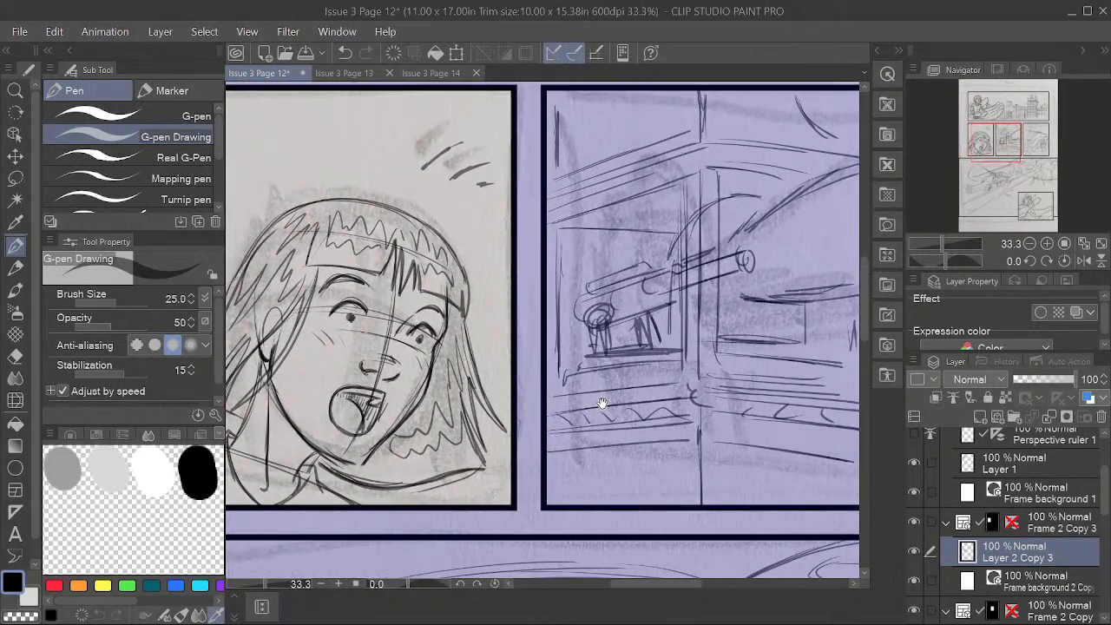
Step: On Layer 2 Copy, darken the middle panel's window frames, the vertical corner edge between them and the ledge line above
{"action": "mouse_move", "coordinate": [618, 391]}
{"action": "left_mouse_down"}
{"action": "mouse_move", "coordinate": [579, 414]}
{"action": "mouse_move", "coordinate": [629, 434]}
{"action": "mouse_move", "coordinate": [607, 431]}
{"action": "mouse_move", "coordinate": [521, 483]}
{"action": "left_mouse_up"}
{"action": "left_click_drag", "start_coordinate": [786, 270], "coordinate": [568, 416]}
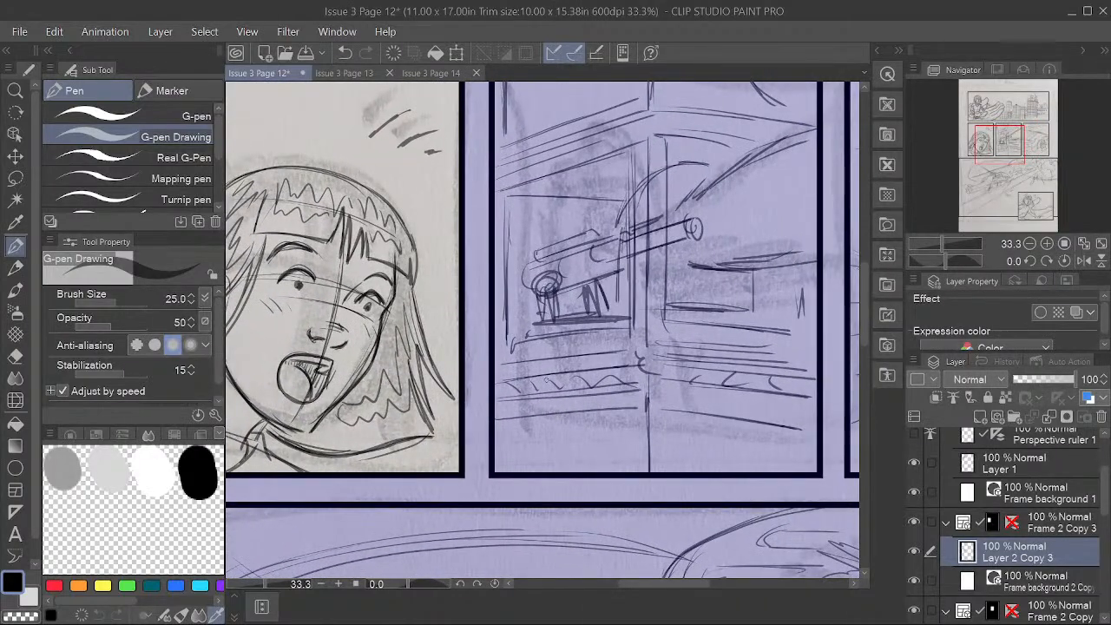
{"action": "left_click_drag", "start_coordinate": [636, 397], "coordinate": [639, 431]}
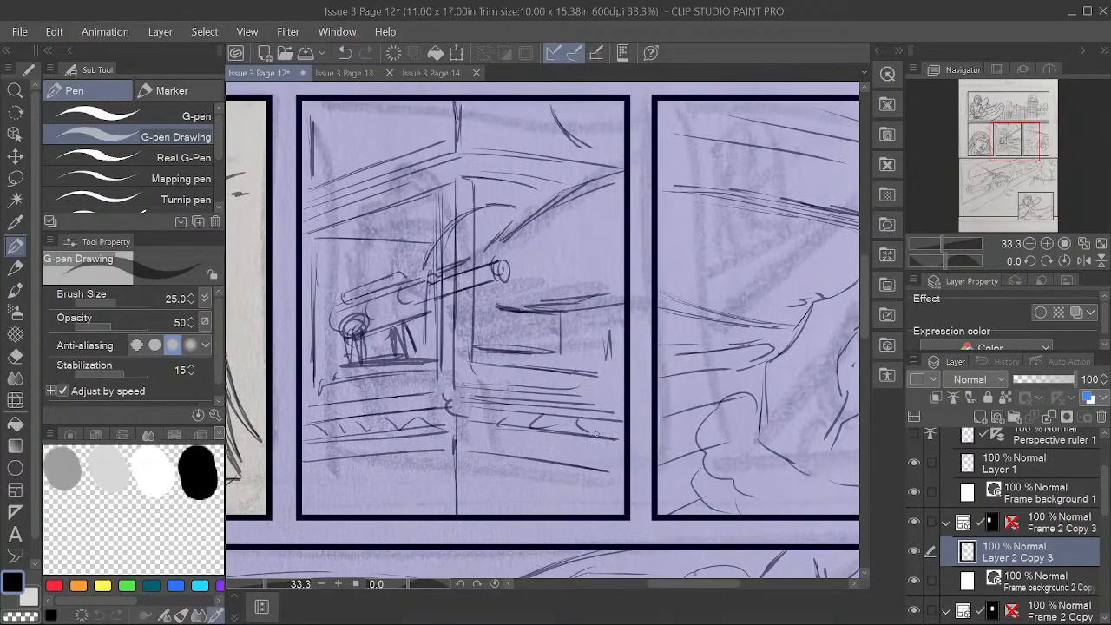
{"action": "left_click_drag", "start_coordinate": [570, 449], "coordinate": [590, 446]}
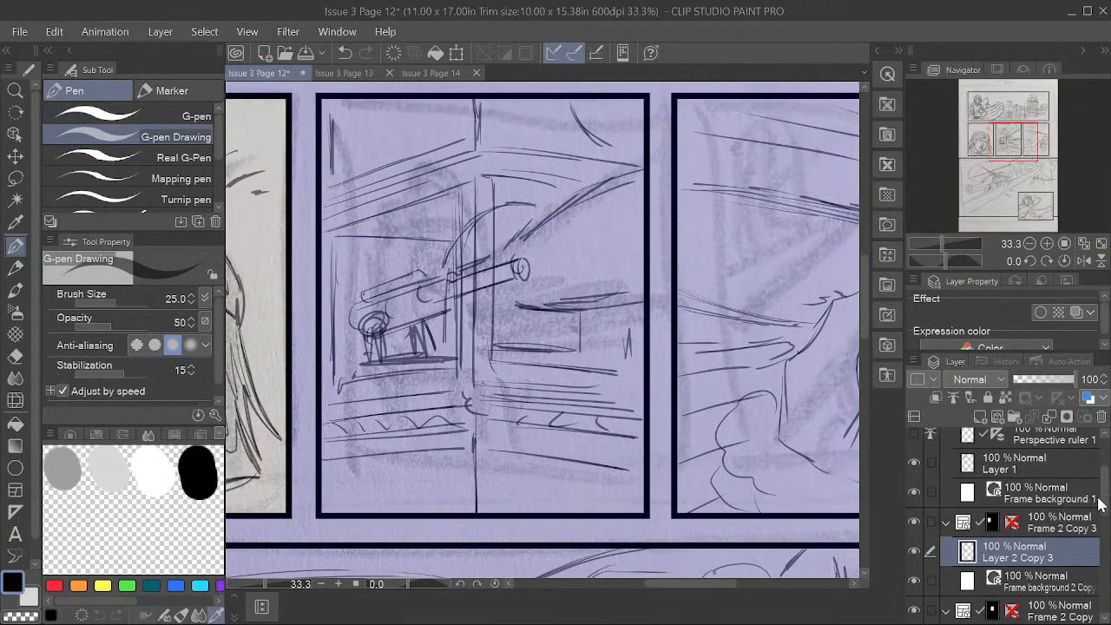
{"action": "scroll", "coordinate": [1107, 506], "scroll_direction": "down", "scroll_amount": 4}
{"action": "left_click", "coordinate": [1056, 524]}
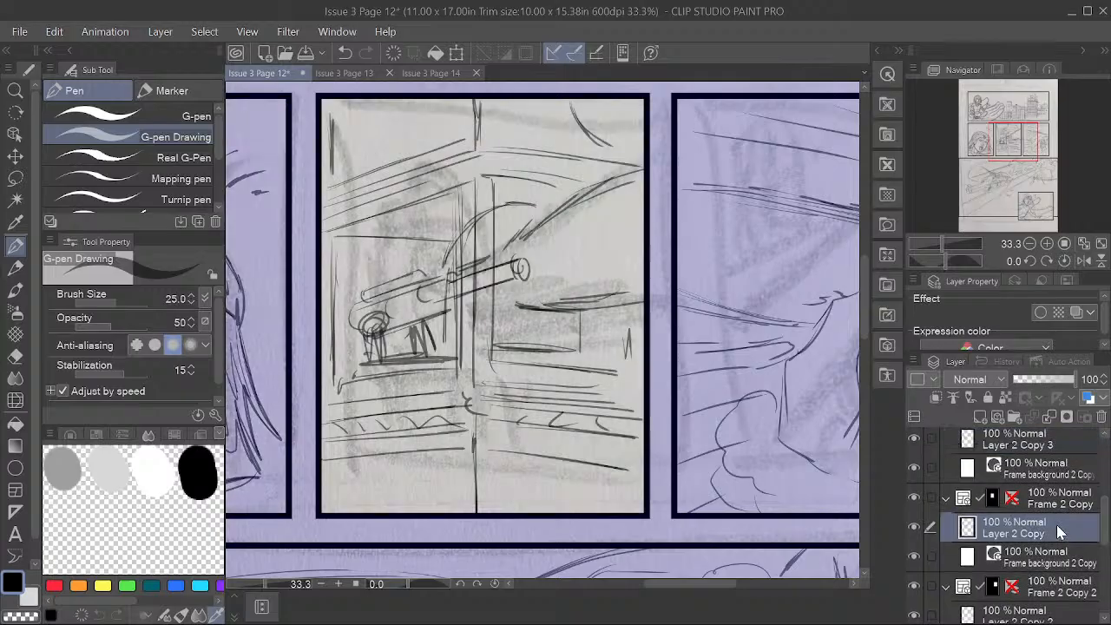
{"action": "left_click_drag", "start_coordinate": [602, 387], "coordinate": [578, 397]}
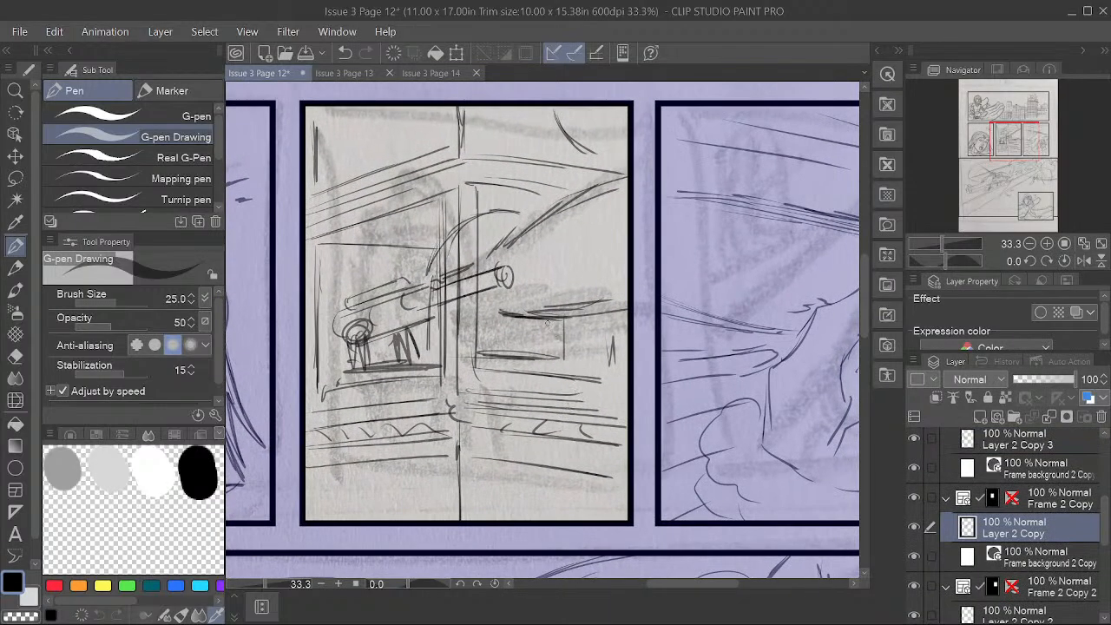
{"action": "left_click_drag", "start_coordinate": [461, 185], "coordinate": [459, 397]}
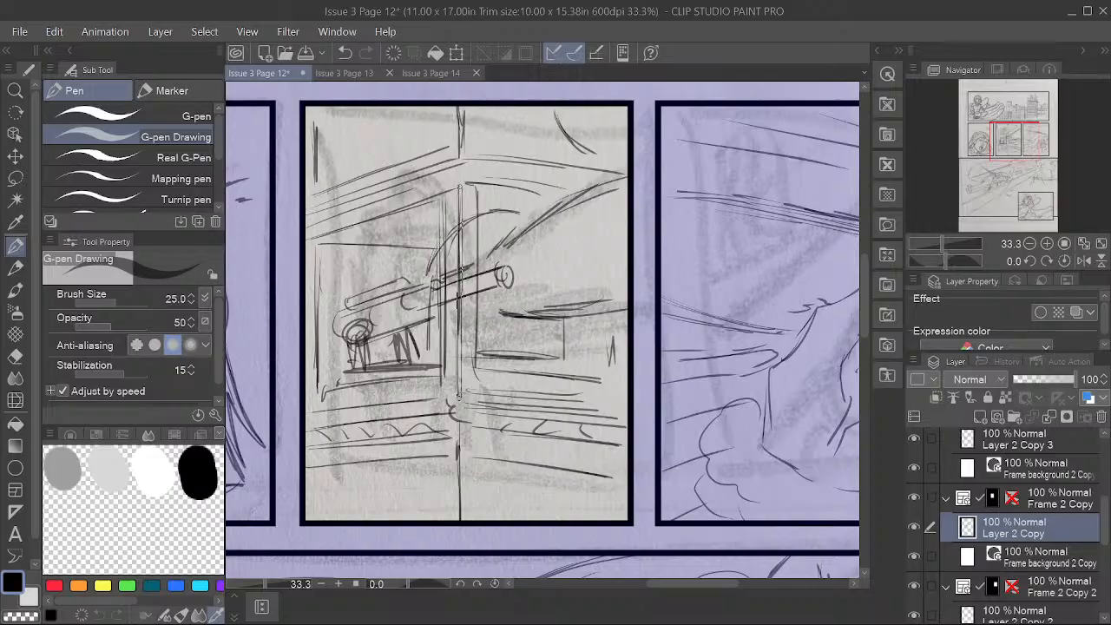
{"action": "mouse_move", "coordinate": [442, 197]}
{"action": "left_mouse_down"}
{"action": "mouse_move", "coordinate": [441, 379]}
{"action": "mouse_move", "coordinate": [336, 382]}
{"action": "mouse_move", "coordinate": [317, 395]}
{"action": "mouse_move", "coordinate": [316, 236]}
{"action": "mouse_move", "coordinate": [478, 182]}
{"action": "mouse_move", "coordinate": [475, 371]}
{"action": "mouse_move", "coordinate": [474, 354]}
{"action": "mouse_move", "coordinate": [627, 388]}
{"action": "left_mouse_up"}
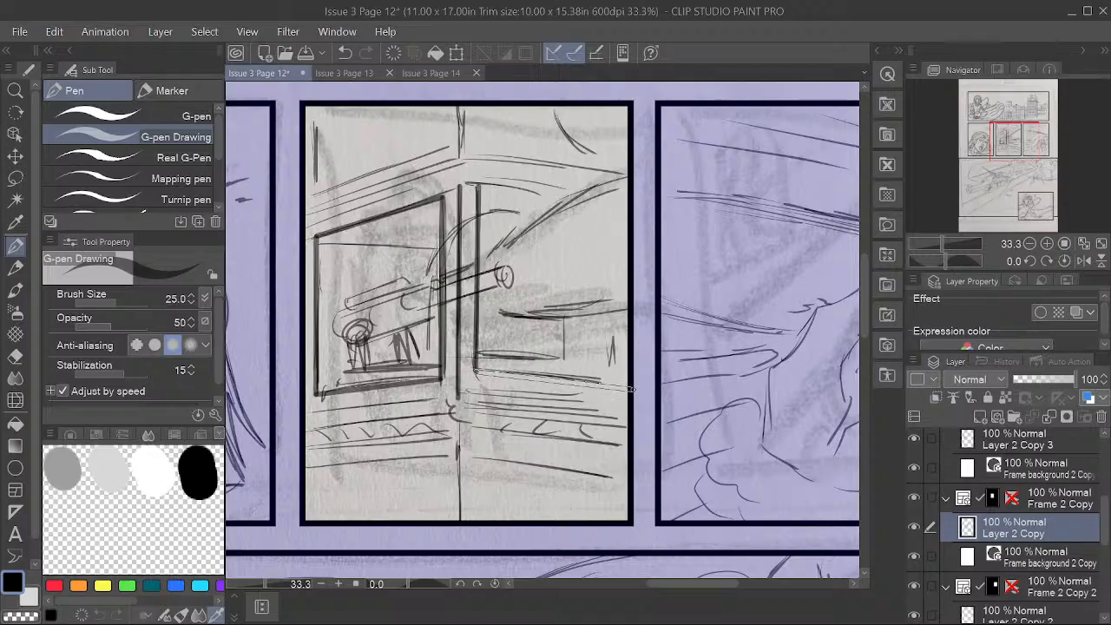
{"action": "left_click_drag", "start_coordinate": [478, 184], "coordinate": [572, 196]}
{"action": "mouse_move", "coordinate": [306, 208]}
{"action": "left_mouse_down"}
{"action": "mouse_move", "coordinate": [464, 155]}
{"action": "mouse_move", "coordinate": [624, 177]}
{"action": "left_mouse_up"}
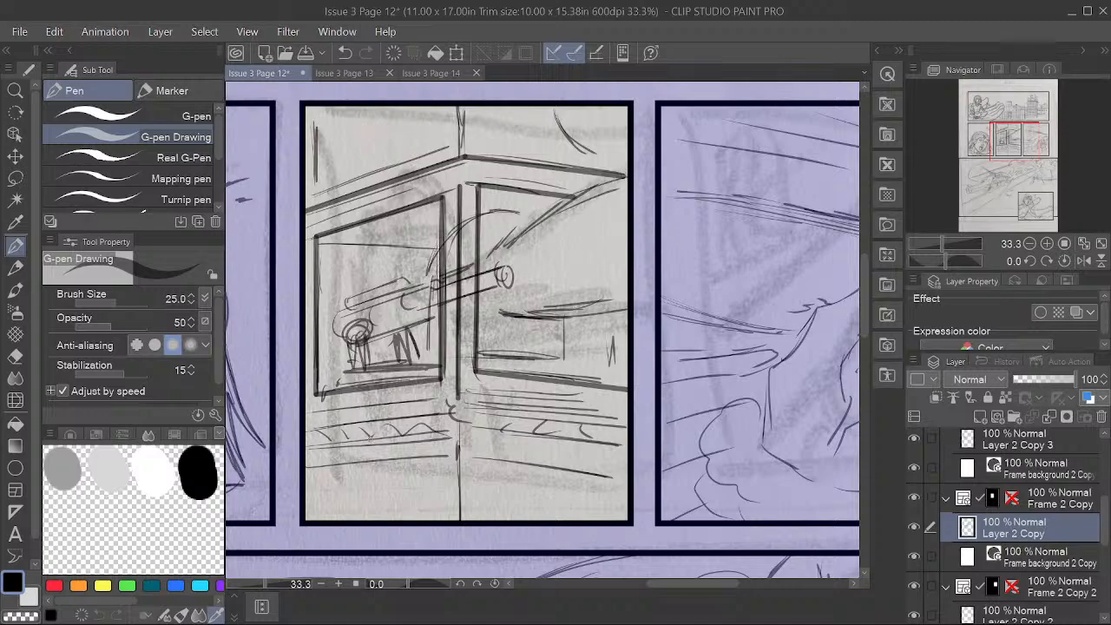
{"action": "left_click_drag", "start_coordinate": [306, 431], "coordinate": [459, 411]}
{"action": "key", "text": "ctrl+z"}
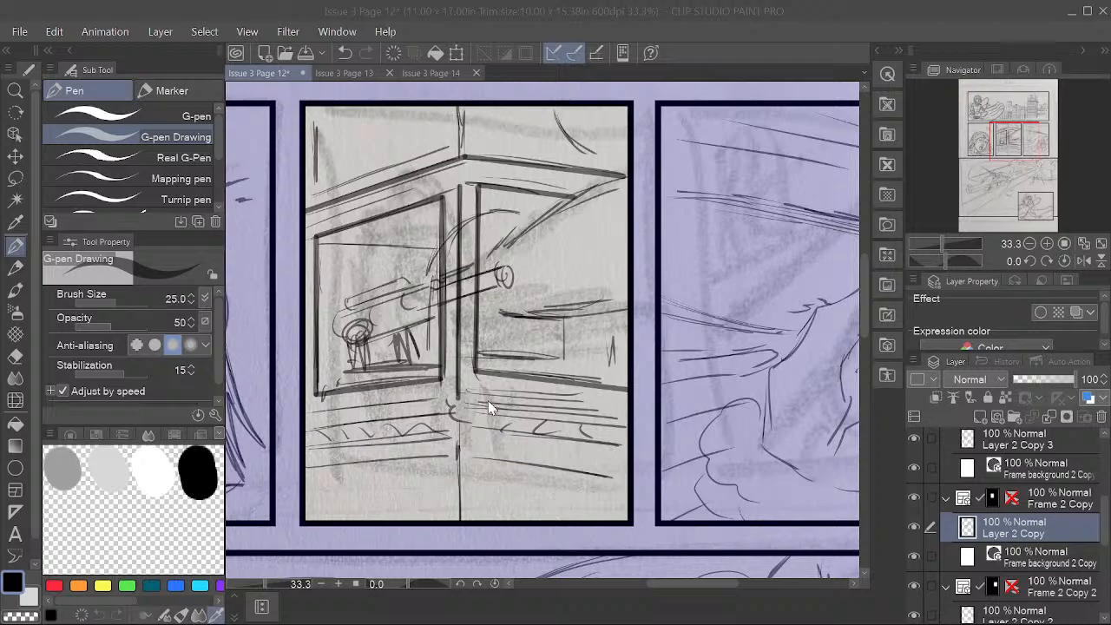
{"action": "left_click", "coordinate": [497, 19]}
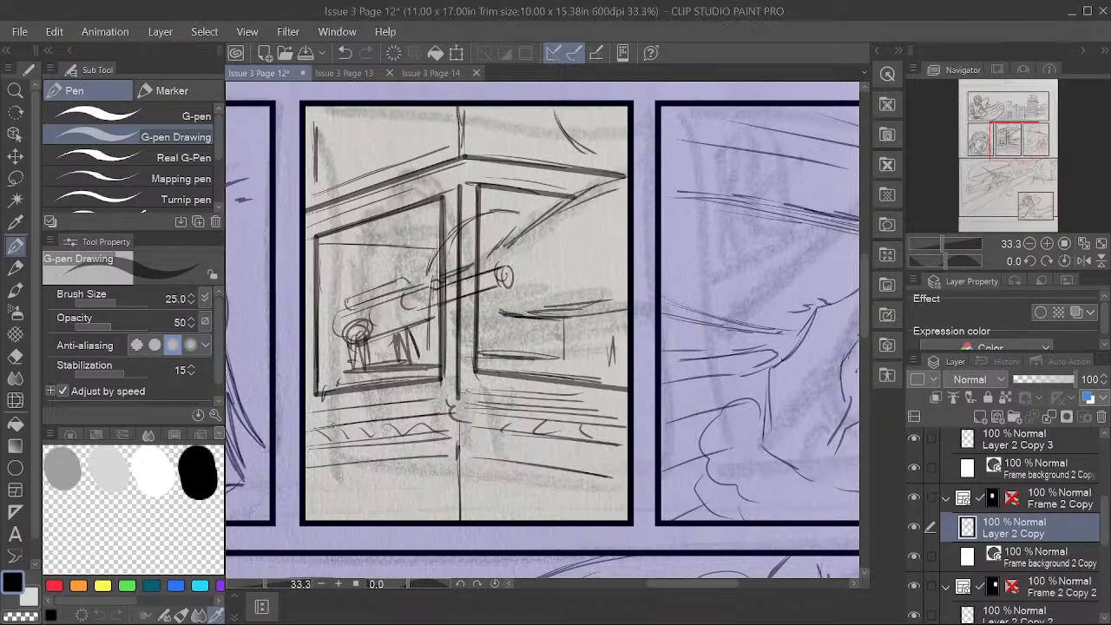
Step: Draw straight lines along both edges of the decorative band below the windows and down the building corner to the panel border
{"action": "left_click_drag", "start_coordinate": [304, 431], "coordinate": [452, 406]}
{"action": "left_click", "coordinate": [460, 409], "text": "shift"}
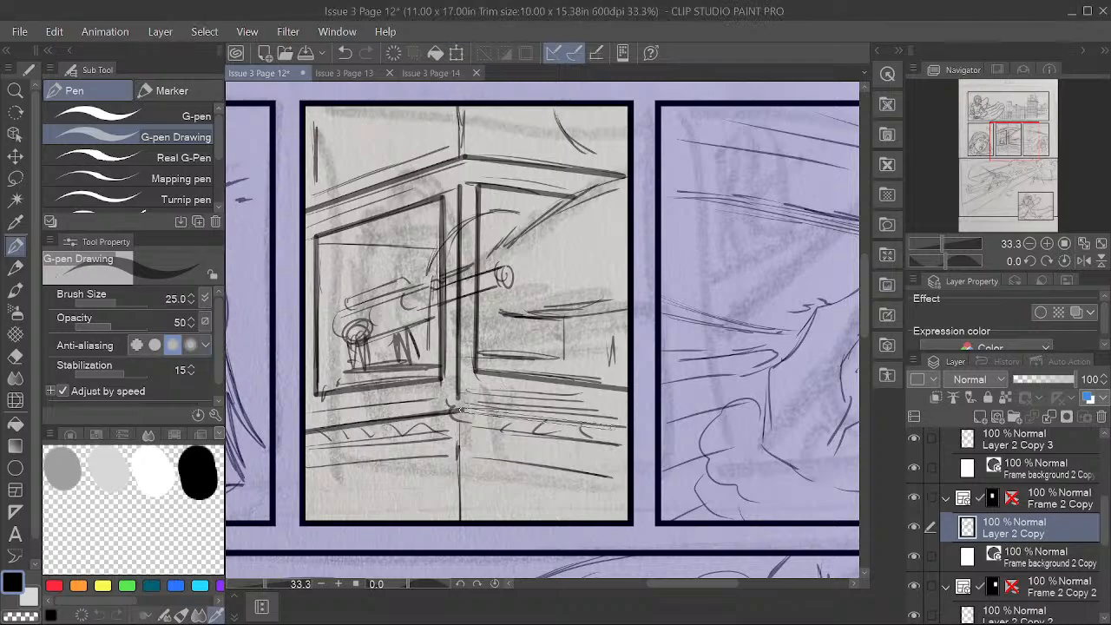
{"action": "left_click", "coordinate": [628, 428], "text": "shift"}
{"action": "left_click", "coordinate": [303, 451]}
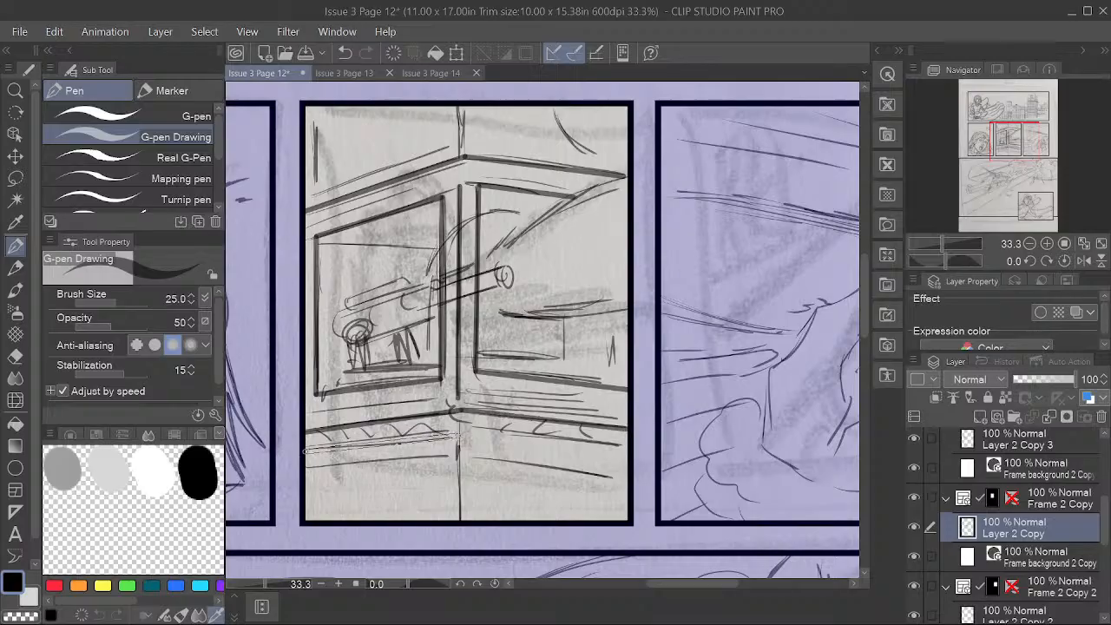
{"action": "left_click", "coordinate": [457, 435], "text": "shift"}
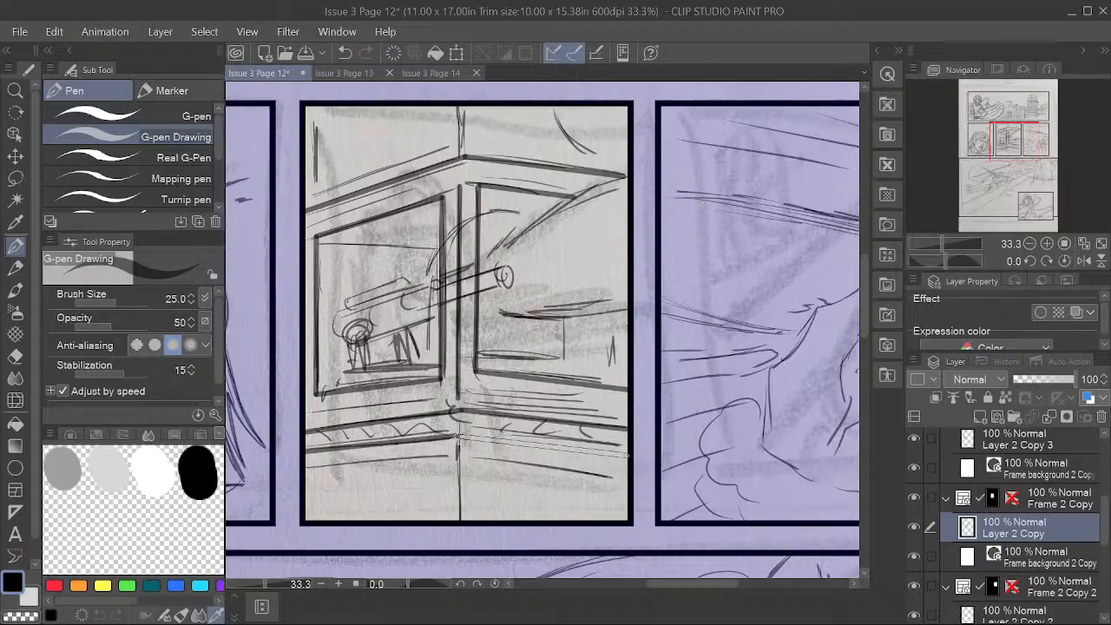
{"action": "left_click", "coordinate": [626, 454], "text": "shift"}
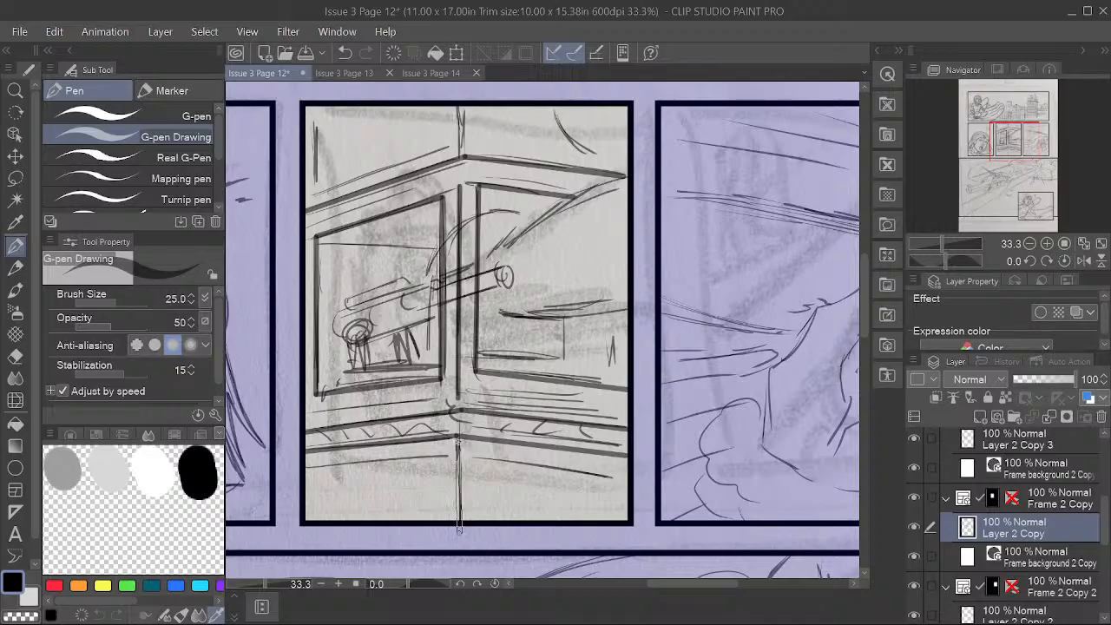
{"action": "left_click", "coordinate": [457, 524], "text": "shift"}
Step: Darken the long-barrelled object in the left window, adding detail to its upper tube, rear end, round joint and supports
{"action": "key", "text": "space"}
{"action": "mouse_move", "coordinate": [601, 412]}
{"action": "left_mouse_down"}
{"action": "mouse_move", "coordinate": [634, 442]}
{"action": "mouse_move", "coordinate": [623, 443]}
{"action": "left_mouse_up"}
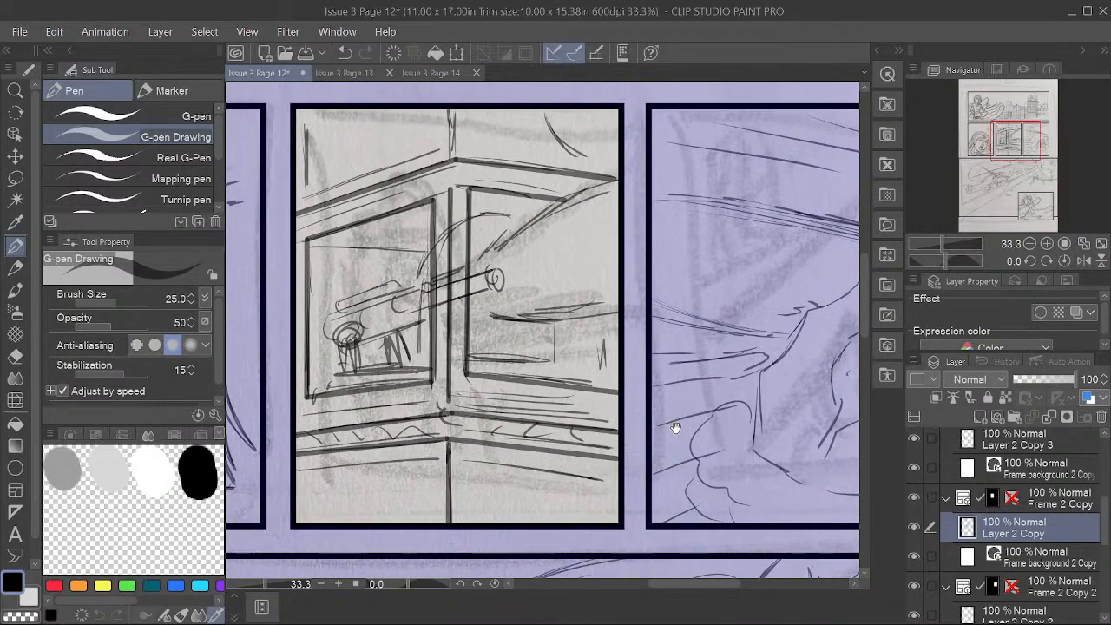
{"action": "key", "text": "space"}
{"action": "left_click_drag", "start_coordinate": [662, 451], "coordinate": [657, 479]}
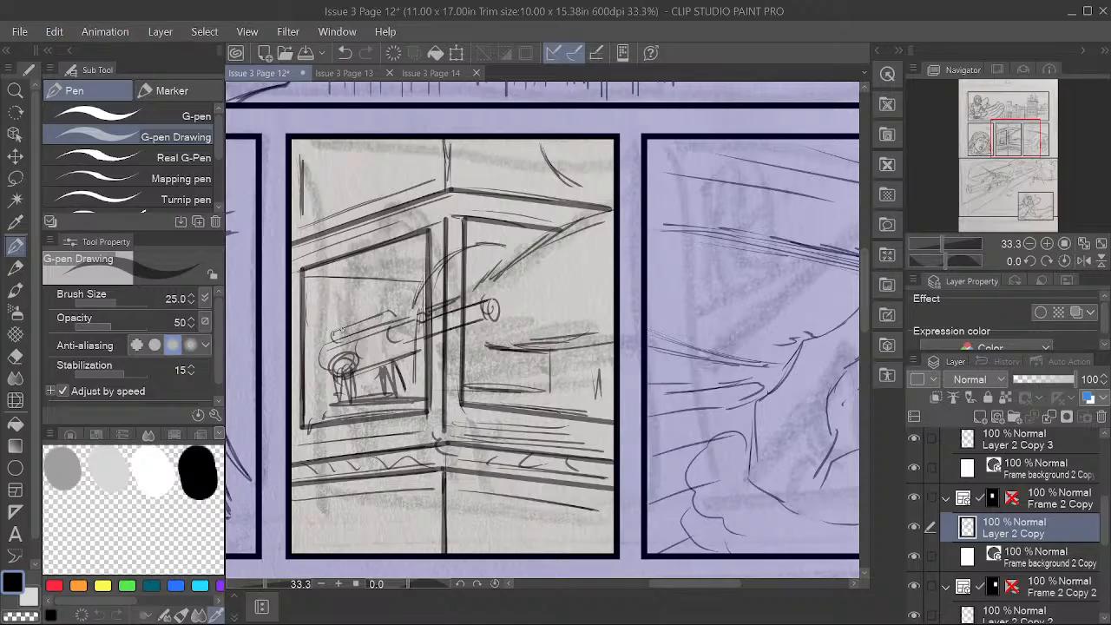
{"action": "mouse_move", "coordinate": [341, 327]}
{"action": "left_mouse_down"}
{"action": "mouse_move", "coordinate": [344, 339]}
{"action": "mouse_move", "coordinate": [391, 322]}
{"action": "mouse_move", "coordinate": [368, 313]}
{"action": "left_mouse_up"}
{"action": "mouse_move", "coordinate": [360, 316]}
{"action": "left_mouse_down"}
{"action": "mouse_move", "coordinate": [384, 306]}
{"action": "mouse_move", "coordinate": [345, 326]}
{"action": "left_mouse_up"}
{"action": "left_click_drag", "start_coordinate": [377, 299], "coordinate": [373, 307]}
{"action": "left_click_drag", "start_coordinate": [332, 343], "coordinate": [325, 353]}
{"action": "mouse_move", "coordinate": [330, 346]}
{"action": "left_mouse_down"}
{"action": "mouse_move", "coordinate": [326, 370]}
{"action": "mouse_move", "coordinate": [321, 360]}
{"action": "mouse_move", "coordinate": [357, 333]}
{"action": "mouse_move", "coordinate": [421, 315]}
{"action": "left_mouse_up"}
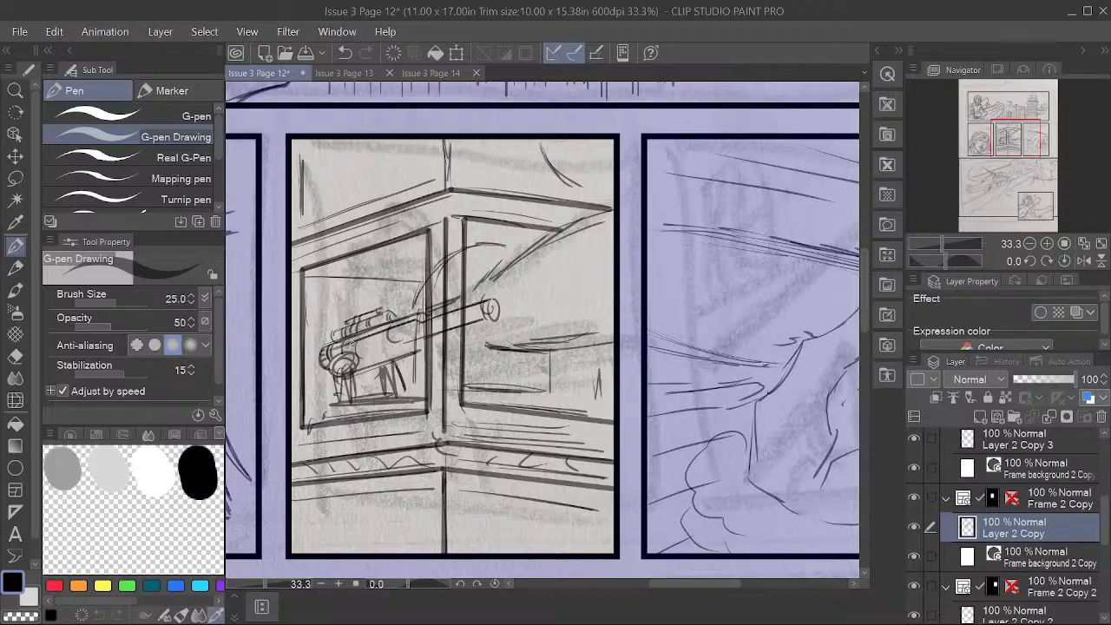
{"action": "mouse_move", "coordinate": [345, 357]}
{"action": "left_mouse_down"}
{"action": "mouse_move", "coordinate": [331, 377]}
{"action": "mouse_move", "coordinate": [339, 403]}
{"action": "mouse_move", "coordinate": [357, 402]}
{"action": "left_mouse_up"}
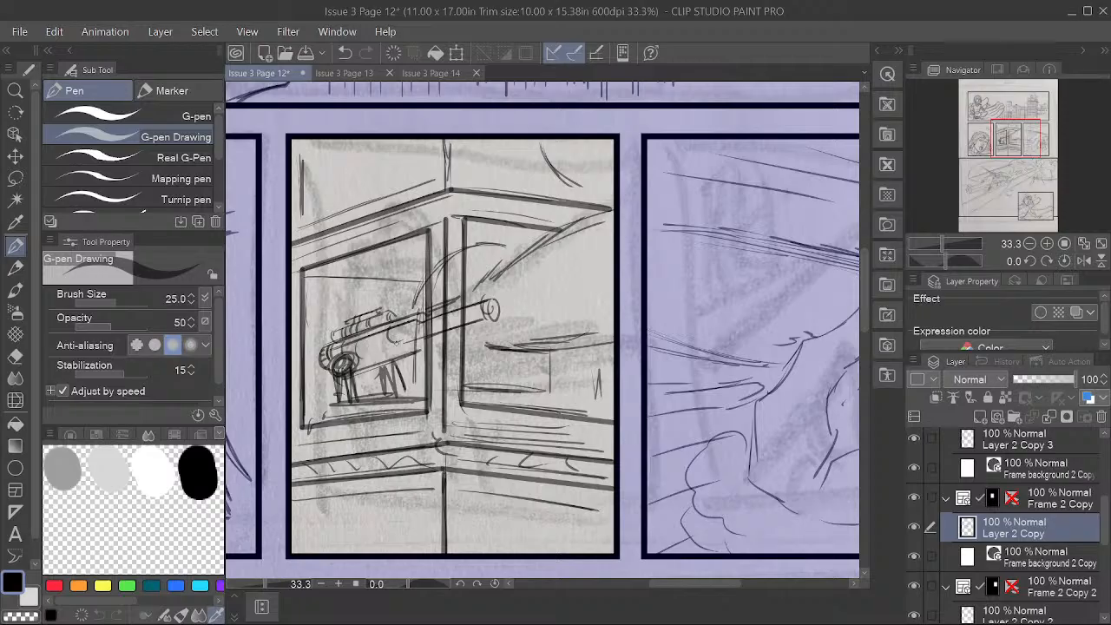
{"action": "left_click_drag", "start_coordinate": [381, 363], "coordinate": [387, 385]}
Step: Erase the barrelled object's round joint and rear legs with the Hard eraser and redraw them with cleaner pen lines
{"action": "key", "text": "e"}
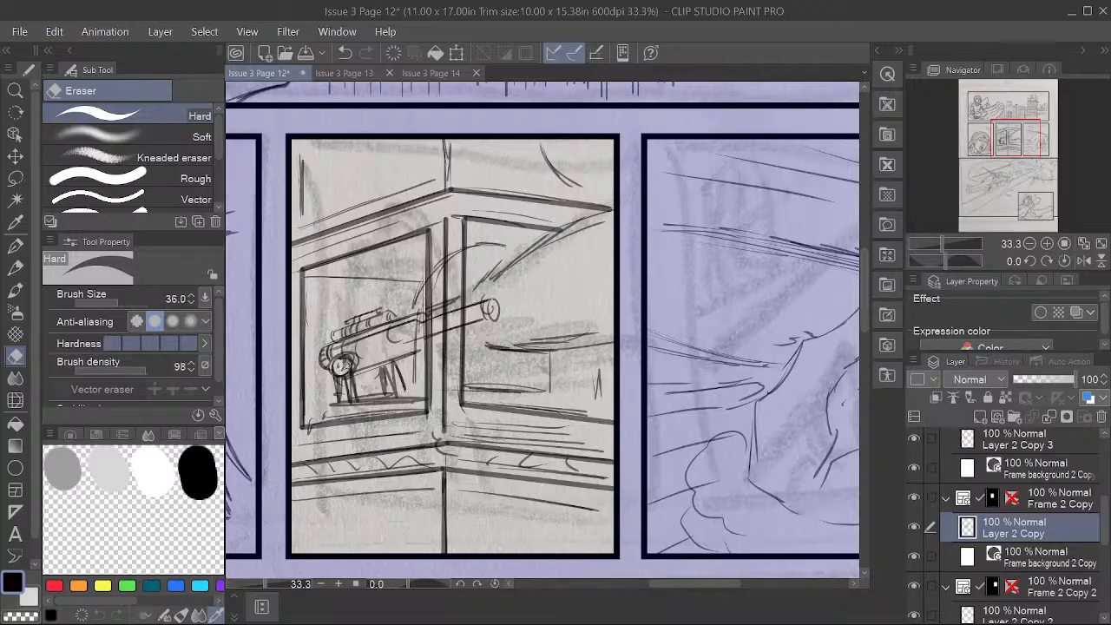
{"action": "mouse_move", "coordinate": [341, 364]}
{"action": "left_mouse_down"}
{"action": "mouse_move", "coordinate": [349, 359]}
{"action": "mouse_move", "coordinate": [340, 394]}
{"action": "mouse_move", "coordinate": [354, 387]}
{"action": "left_mouse_up"}
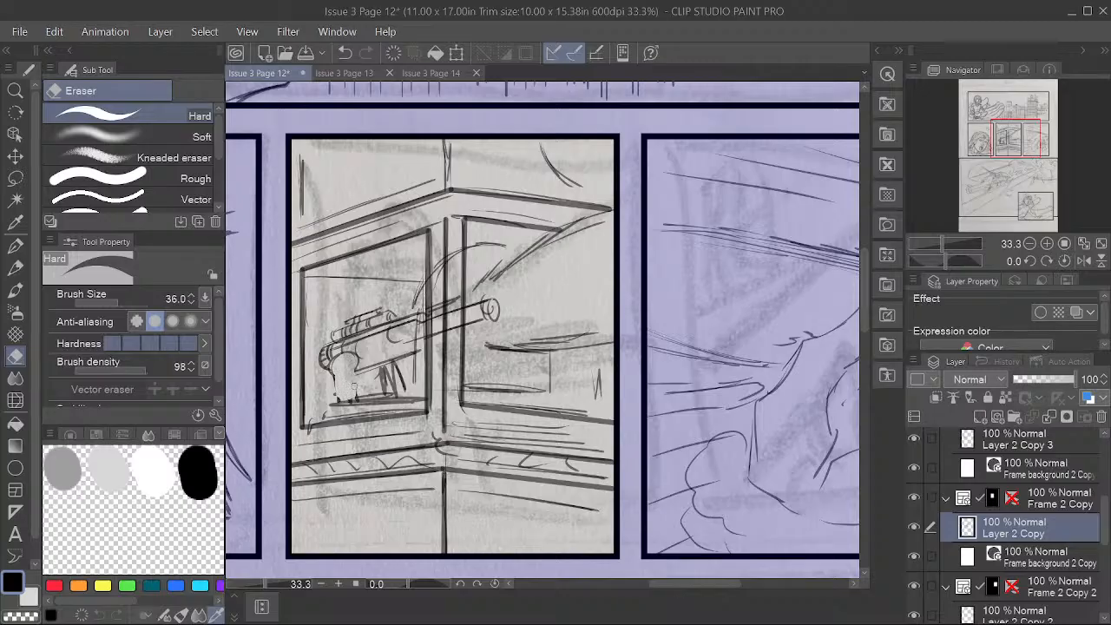
{"action": "key", "text": "p"}
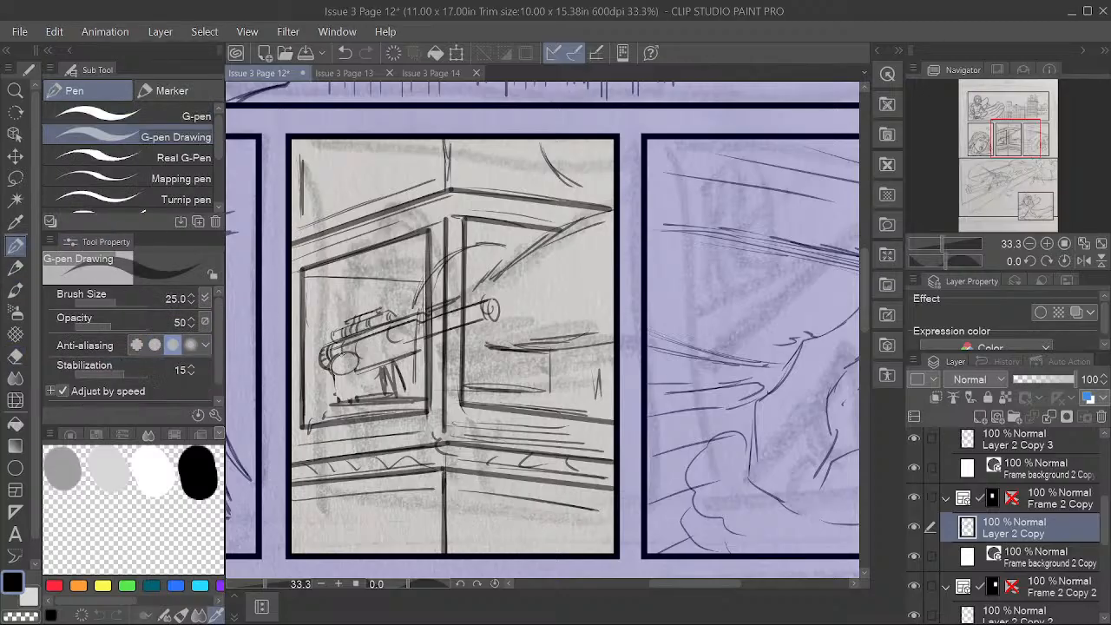
{"action": "left_click_drag", "start_coordinate": [334, 356], "coordinate": [335, 377]}
{"action": "mouse_move", "coordinate": [356, 389]}
{"action": "left_mouse_down"}
{"action": "mouse_move", "coordinate": [338, 406]}
{"action": "mouse_move", "coordinate": [358, 404]}
{"action": "left_mouse_up"}
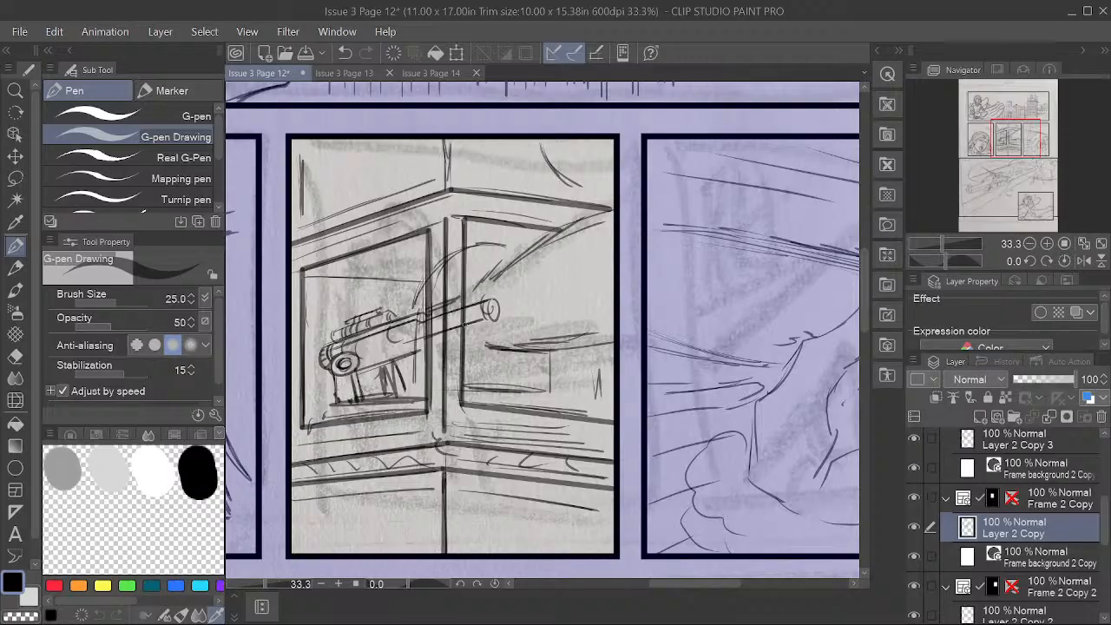
Step: Erase the redrawn round joint and rear legs beneath the barrelled object, and return to the G-pen Drawing pen
{"action": "left_click", "coordinate": [15, 356]}
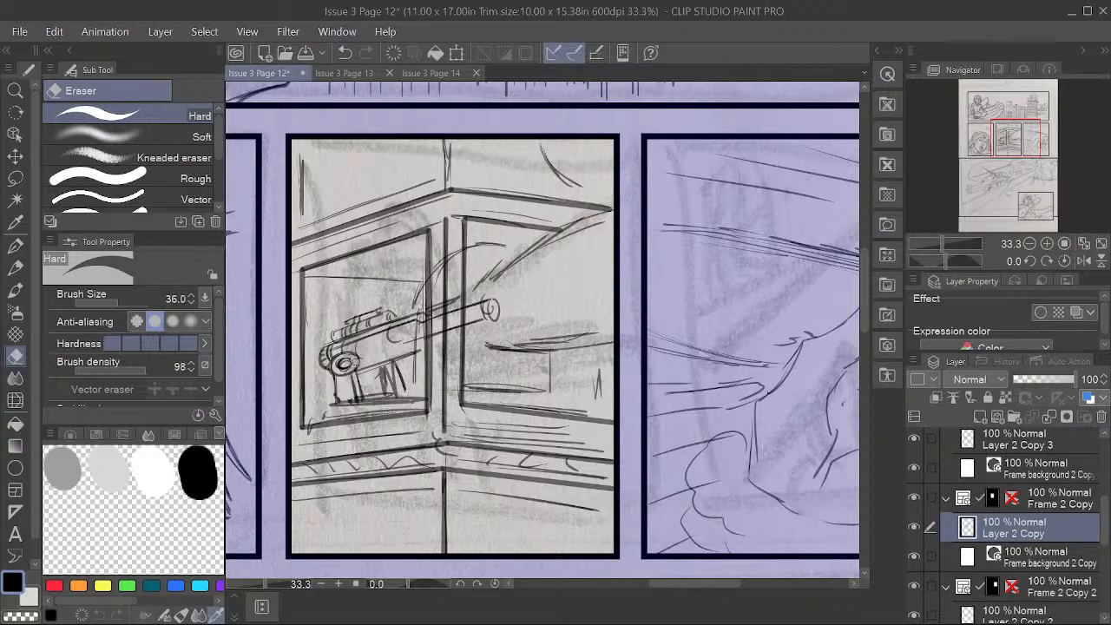
{"action": "mouse_move", "coordinate": [333, 364]}
{"action": "left_mouse_down"}
{"action": "mouse_move", "coordinate": [339, 397]}
{"action": "mouse_move", "coordinate": [363, 394]}
{"action": "mouse_move", "coordinate": [350, 354]}
{"action": "mouse_move", "coordinate": [338, 354]}
{"action": "mouse_move", "coordinate": [335, 378]}
{"action": "left_mouse_up"}
{"action": "key", "text": "p"}
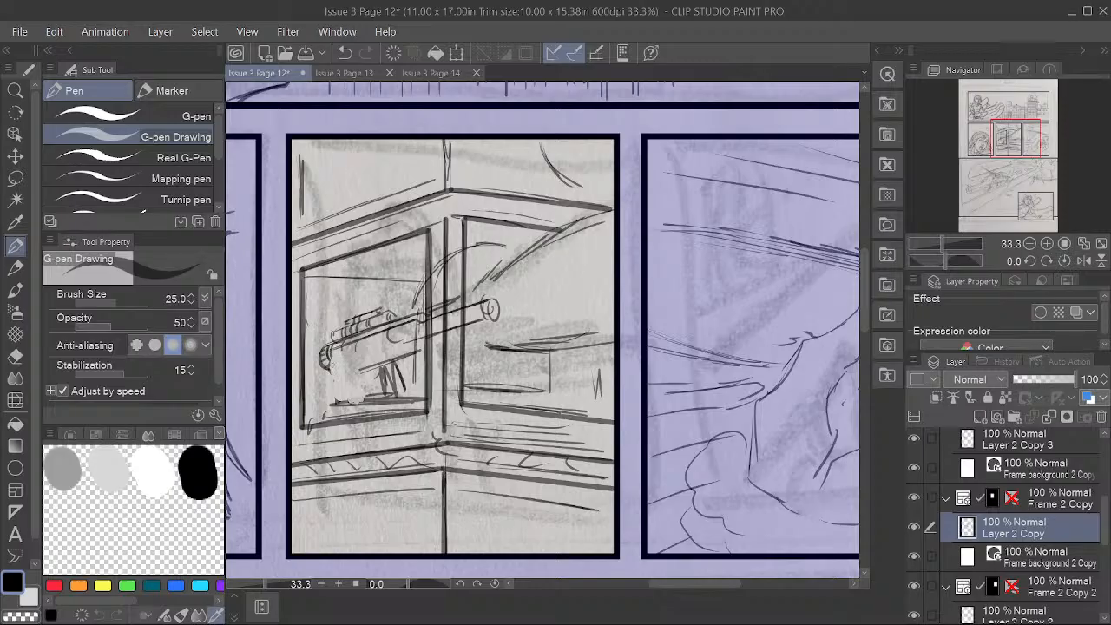
Step: Redraw the barrelled object's body in the left window with darker lines, adding its round joint, underside and two splayed supports
{"action": "left_click_drag", "start_coordinate": [332, 358], "coordinate": [351, 353]}
{"action": "mouse_move", "coordinate": [331, 366]}
{"action": "left_mouse_down"}
{"action": "mouse_move", "coordinate": [328, 380]}
{"action": "mouse_move", "coordinate": [362, 372]}
{"action": "mouse_move", "coordinate": [334, 379]}
{"action": "mouse_move", "coordinate": [334, 405]}
{"action": "mouse_move", "coordinate": [364, 402]}
{"action": "mouse_move", "coordinate": [341, 406]}
{"action": "mouse_move", "coordinate": [362, 400]}
{"action": "mouse_move", "coordinate": [357, 388]}
{"action": "mouse_move", "coordinate": [387, 394]}
{"action": "left_mouse_up"}
{"action": "mouse_move", "coordinate": [381, 387]}
{"action": "left_mouse_down"}
{"action": "mouse_move", "coordinate": [347, 390]}
{"action": "mouse_move", "coordinate": [403, 377]}
{"action": "left_mouse_up"}
{"action": "left_click_drag", "start_coordinate": [394, 366], "coordinate": [401, 388]}
{"action": "left_click_drag", "start_coordinate": [397, 385], "coordinate": [404, 399]}
{"action": "mouse_move", "coordinate": [340, 367]}
{"action": "left_mouse_down"}
{"action": "mouse_move", "coordinate": [417, 351]}
{"action": "mouse_move", "coordinate": [407, 342]}
{"action": "mouse_move", "coordinate": [472, 325]}
{"action": "mouse_move", "coordinate": [484, 298]}
{"action": "mouse_move", "coordinate": [501, 314]}
{"action": "left_mouse_up"}
Step: Erase the round muzzle at the barrel's end and pen a cluster of small flecks in its place
{"action": "left_click", "coordinate": [14, 358]}
{"action": "key", "text": "p"}
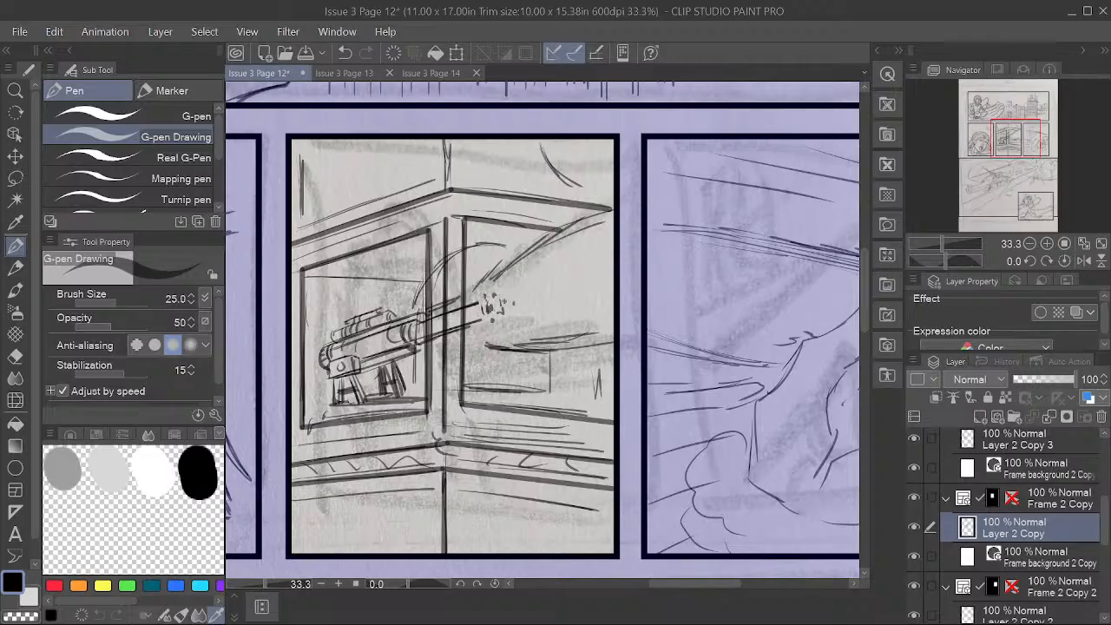
{"action": "left_click_drag", "start_coordinate": [503, 299], "coordinate": [509, 307]}
Step: Erase the rough ledge line in the right window, redraw it with the G-pen Drawing pen, and darken the diagonal above the barrel
{"action": "left_click", "coordinate": [15, 356]}
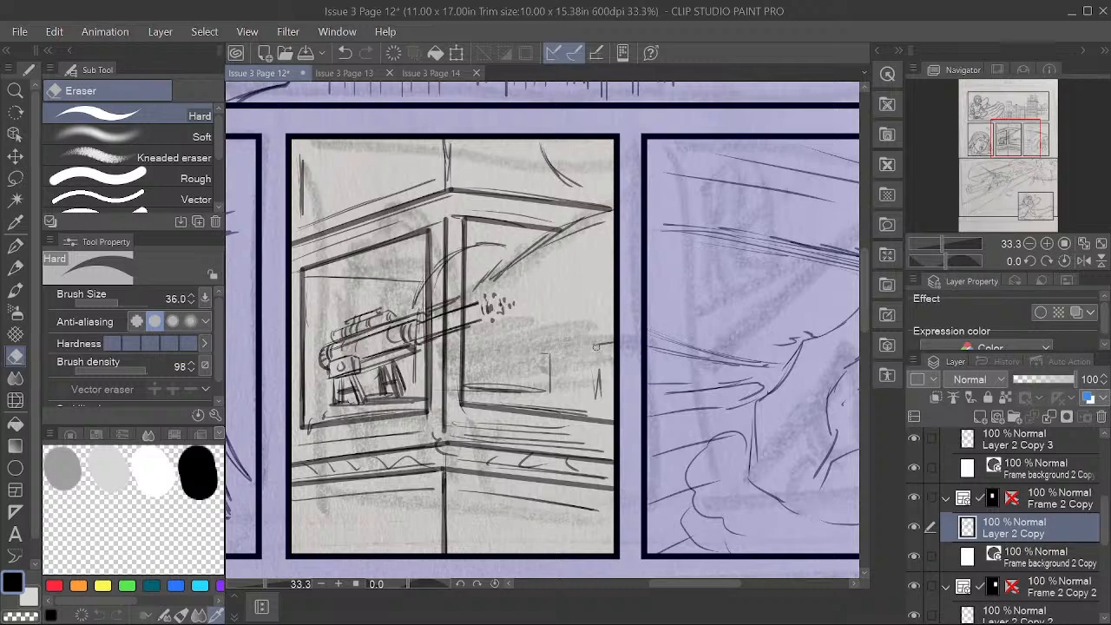
{"action": "left_click", "coordinate": [15, 245]}
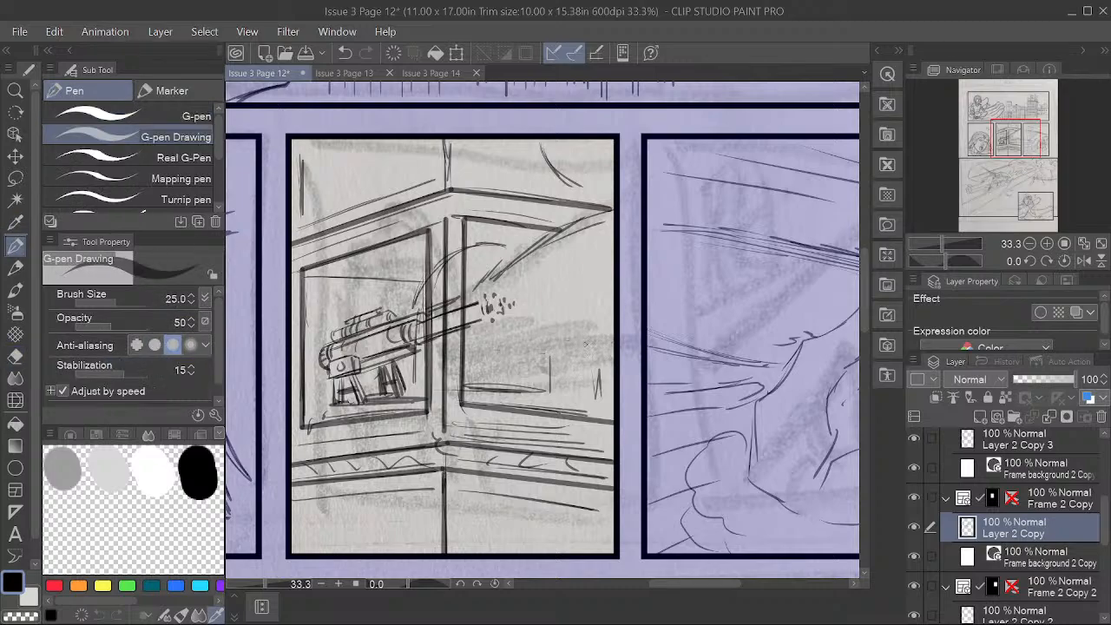
{"action": "mouse_move", "coordinate": [476, 288]}
{"action": "left_mouse_down"}
{"action": "mouse_move", "coordinate": [557, 230]}
{"action": "mouse_move", "coordinate": [587, 225]}
{"action": "left_mouse_up"}
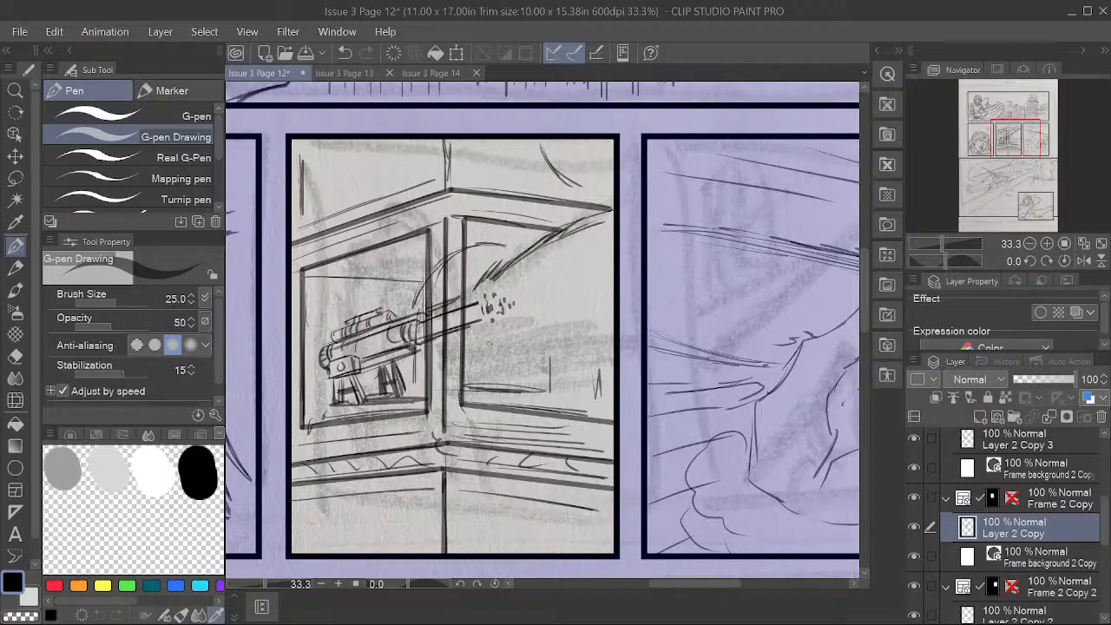
{"action": "mouse_move", "coordinate": [488, 344]}
{"action": "left_mouse_down"}
{"action": "mouse_move", "coordinate": [534, 357]}
{"action": "mouse_move", "coordinate": [481, 354]}
{"action": "mouse_move", "coordinate": [605, 357]}
{"action": "left_mouse_up"}
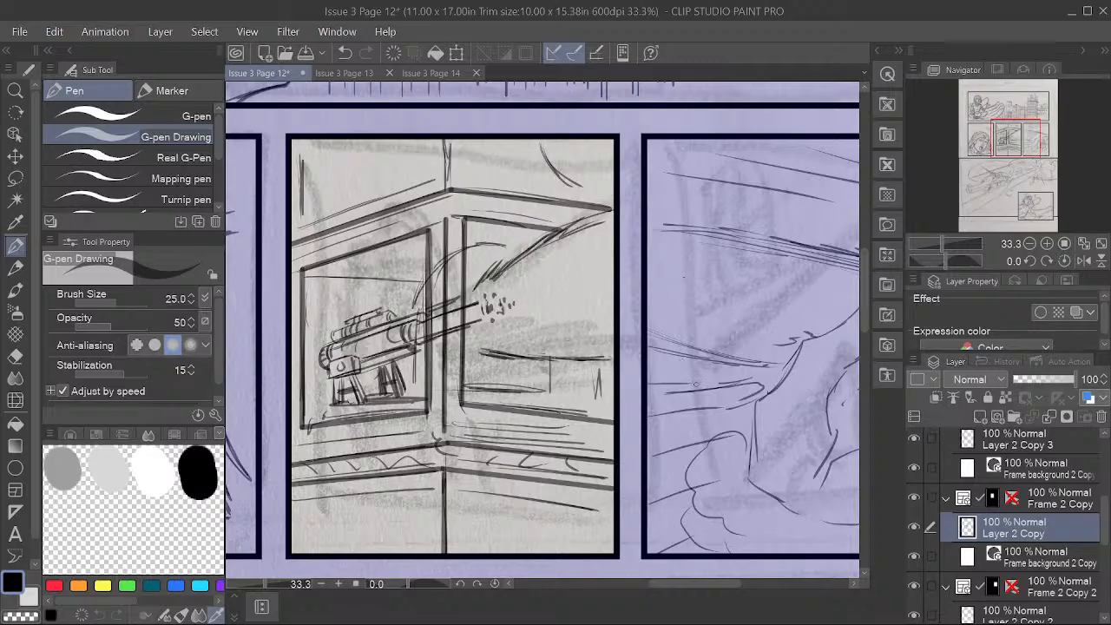
Step: Retouch the diagonal near the right window's upper corner and erase its doubled dark stroke with the Hard eraser
{"action": "left_click_drag", "start_coordinate": [523, 255], "coordinate": [601, 223]}
{"action": "left_click", "coordinate": [14, 358]}
{"action": "left_click_drag", "start_coordinate": [529, 241], "coordinate": [612, 208]}
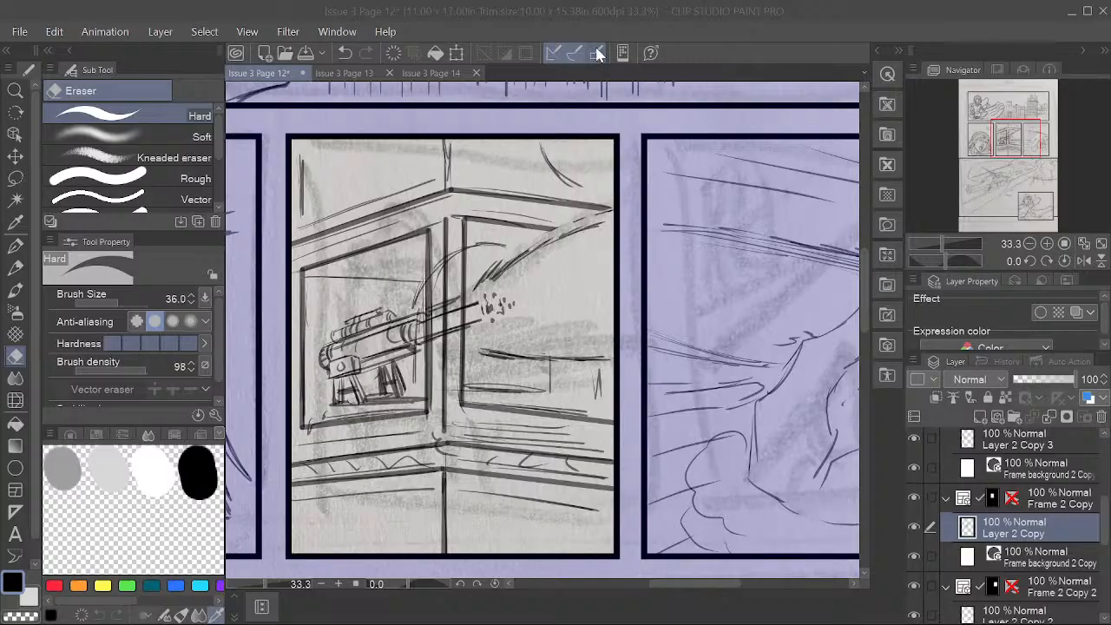
Step: On Layer 2 Copy 2, erase the rough lines above the hand and behind its wrist, then return to the G-pen Drawing pen
{"action": "key", "text": "space"}
{"action": "left_click_drag", "start_coordinate": [702, 474], "coordinate": [515, 448]}
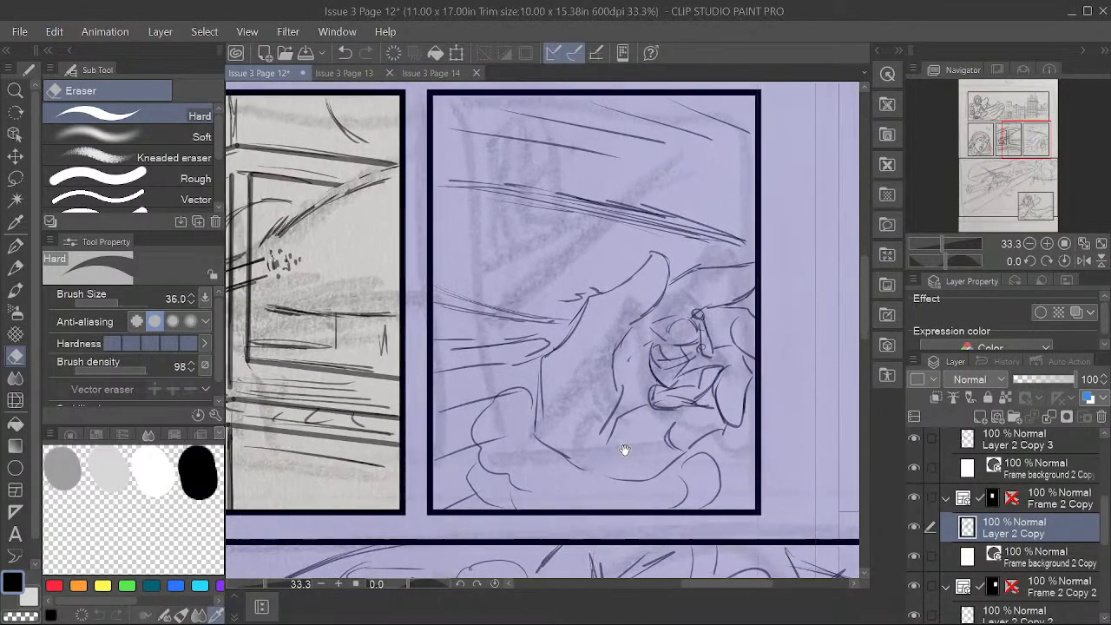
{"action": "scroll", "coordinate": [1104, 535], "scroll_direction": "down", "scroll_amount": 1}
{"action": "scroll", "coordinate": [1105, 536], "scroll_direction": "down", "scroll_amount": 2}
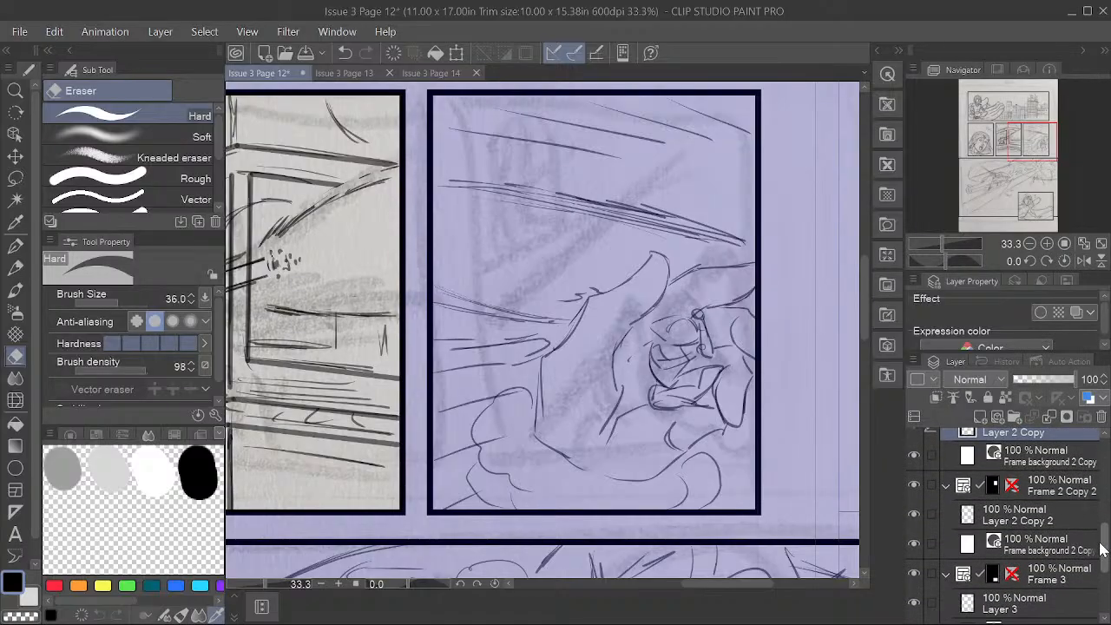
{"action": "left_click", "coordinate": [1015, 514]}
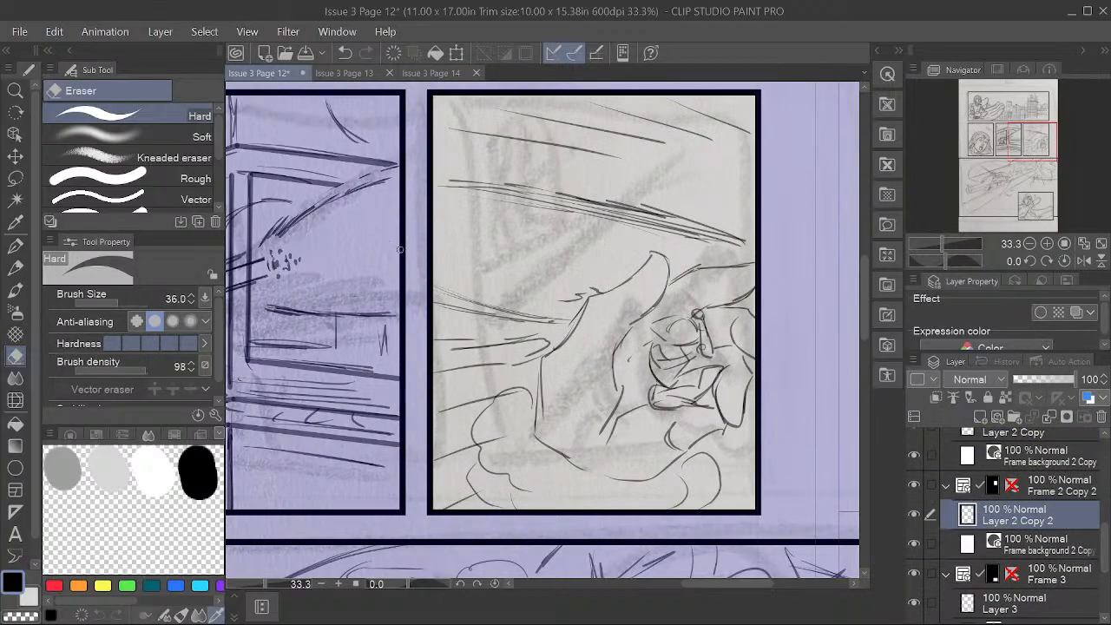
{"action": "mouse_move", "coordinate": [469, 185]}
{"action": "left_mouse_down"}
{"action": "mouse_move", "coordinate": [660, 210]}
{"action": "mouse_move", "coordinate": [575, 214]}
{"action": "mouse_move", "coordinate": [630, 227]}
{"action": "mouse_move", "coordinate": [622, 223]}
{"action": "mouse_move", "coordinate": [708, 227]}
{"action": "mouse_move", "coordinate": [432, 184]}
{"action": "mouse_move", "coordinate": [657, 208]}
{"action": "mouse_move", "coordinate": [699, 231]}
{"action": "left_mouse_up"}
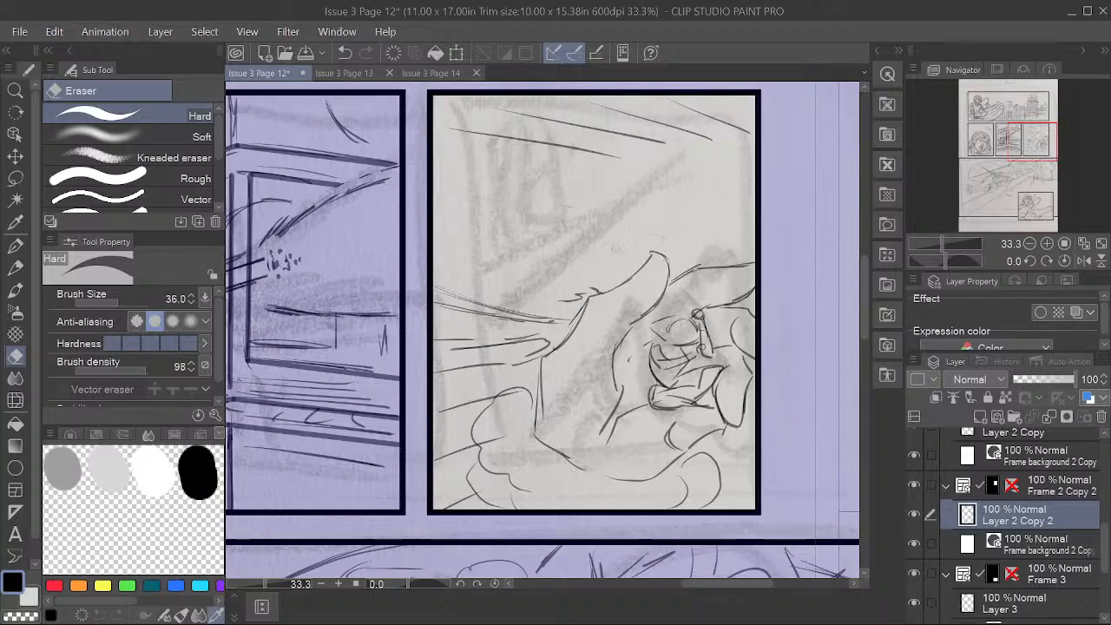
{"action": "mouse_move", "coordinate": [559, 314]}
{"action": "left_mouse_down"}
{"action": "mouse_move", "coordinate": [546, 307]}
{"action": "mouse_move", "coordinate": [535, 321]}
{"action": "mouse_move", "coordinate": [441, 299]}
{"action": "mouse_move", "coordinate": [550, 323]}
{"action": "left_mouse_up"}
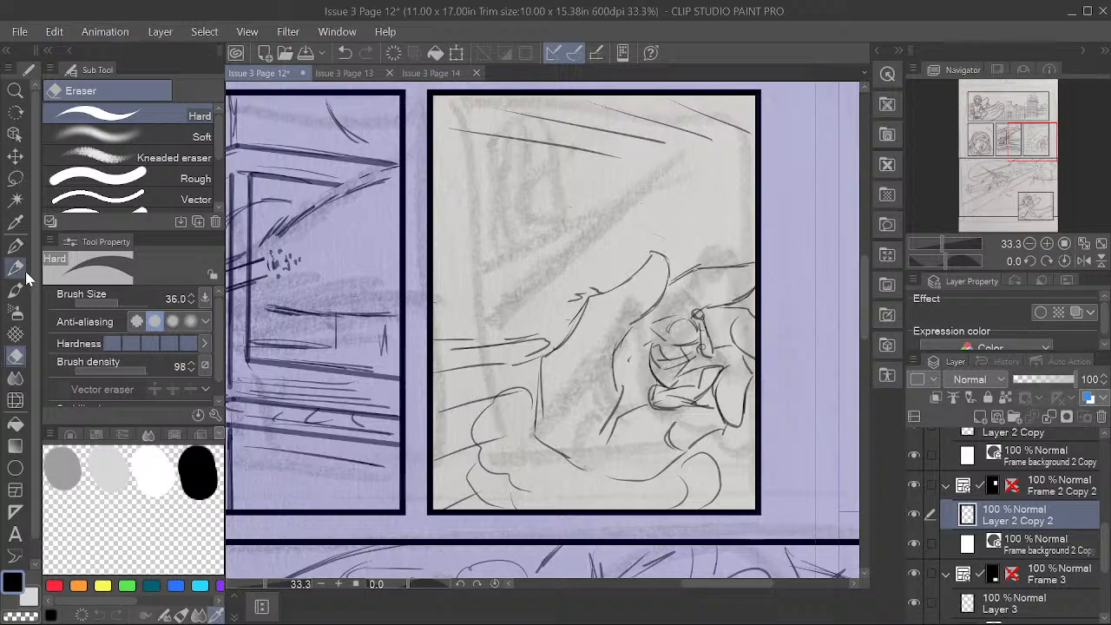
{"action": "left_click", "coordinate": [15, 245]}
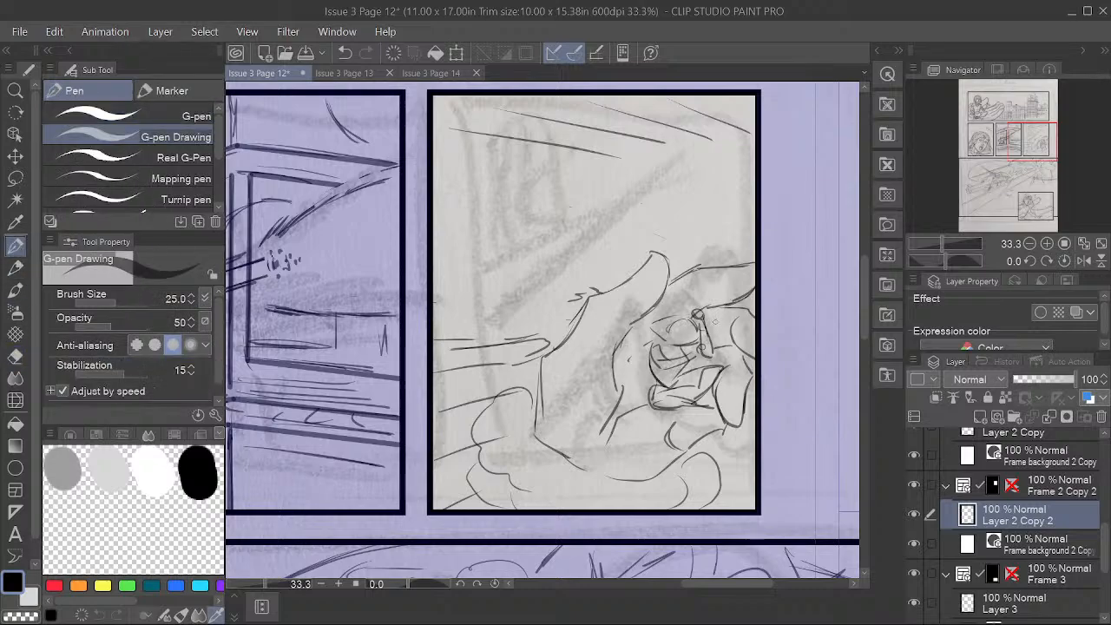
{"action": "mouse_move", "coordinate": [445, 227]}
{"action": "left_mouse_down"}
{"action": "mouse_move", "coordinate": [623, 226]}
{"action": "mouse_move", "coordinate": [755, 252]}
{"action": "mouse_move", "coordinate": [489, 224]}
{"action": "left_mouse_up"}
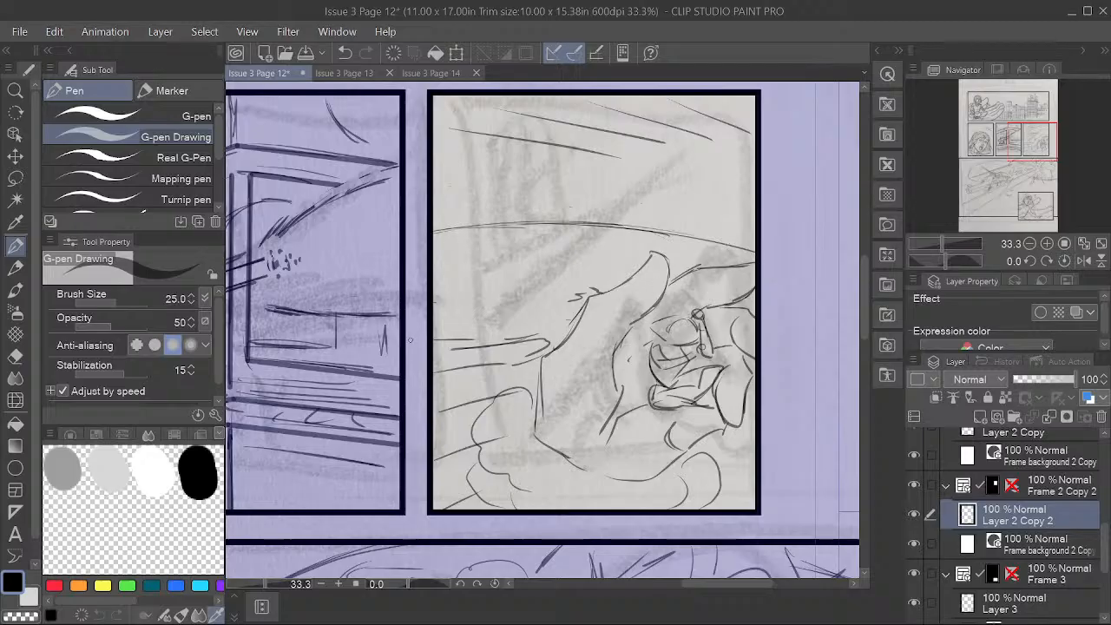
{"action": "left_click_drag", "start_coordinate": [435, 335], "coordinate": [556, 322]}
{"action": "key", "text": "space"}
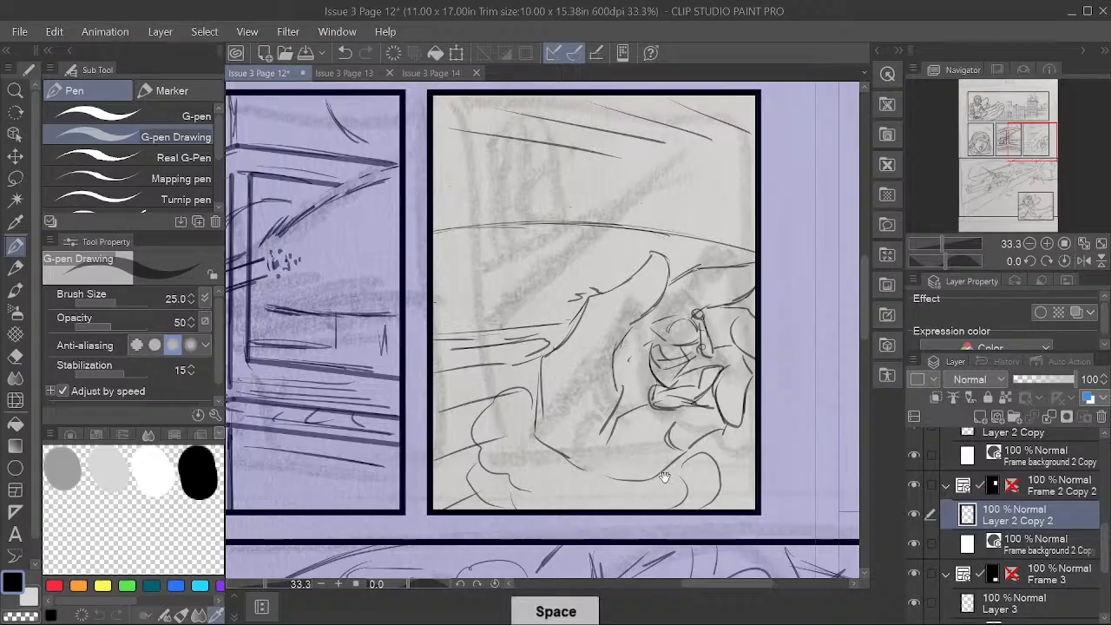
{"action": "left_click_drag", "start_coordinate": [663, 478], "coordinate": [694, 493]}
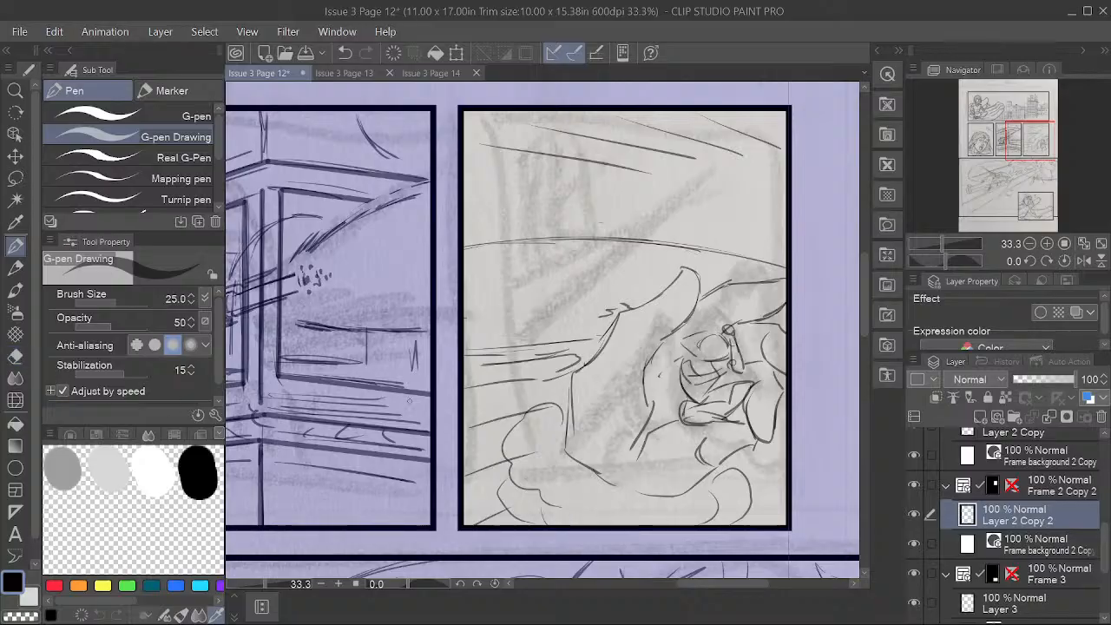
{"action": "key", "text": "ctrl+z"}
{"action": "key", "text": "ctrl+z"}
{"action": "key", "text": "ctrl+z"}
{"action": "key", "text": "ctrl+z"}
{"action": "key", "text": "ctrl+z"}
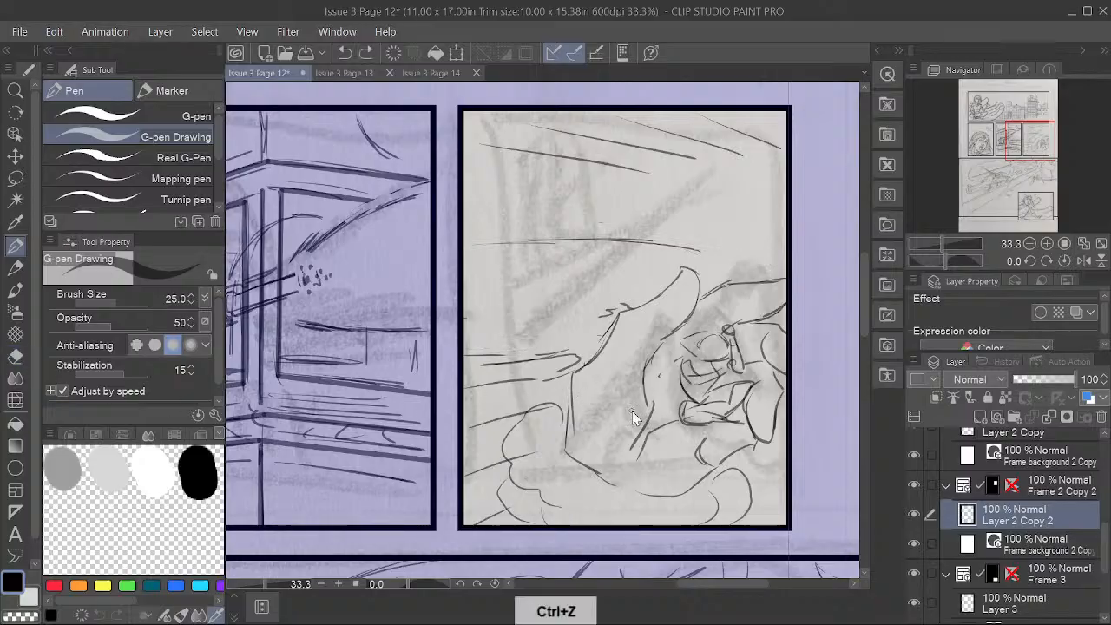
{"action": "key", "text": "ctrl+z"}
{"action": "key", "text": "ctrl+z"}
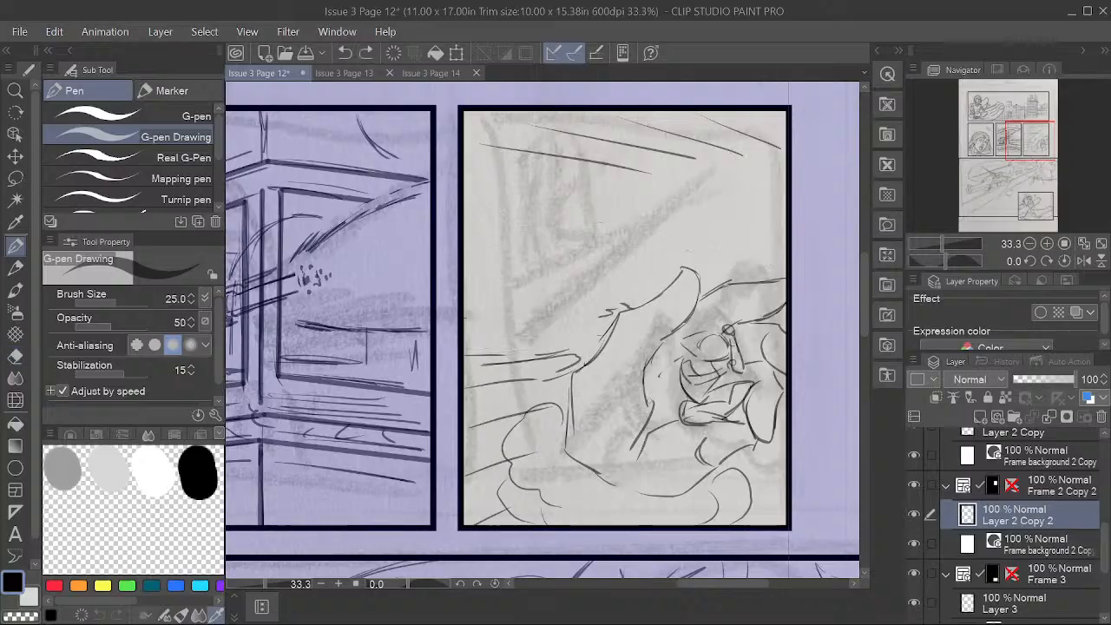
Step: Draw a straight, slightly sloping line across the hand panel above the thumb and another behind the wrist, reinforcing both
{"action": "key", "text": "space"}
{"action": "left_click_drag", "start_coordinate": [629, 416], "coordinate": [552, 409]}
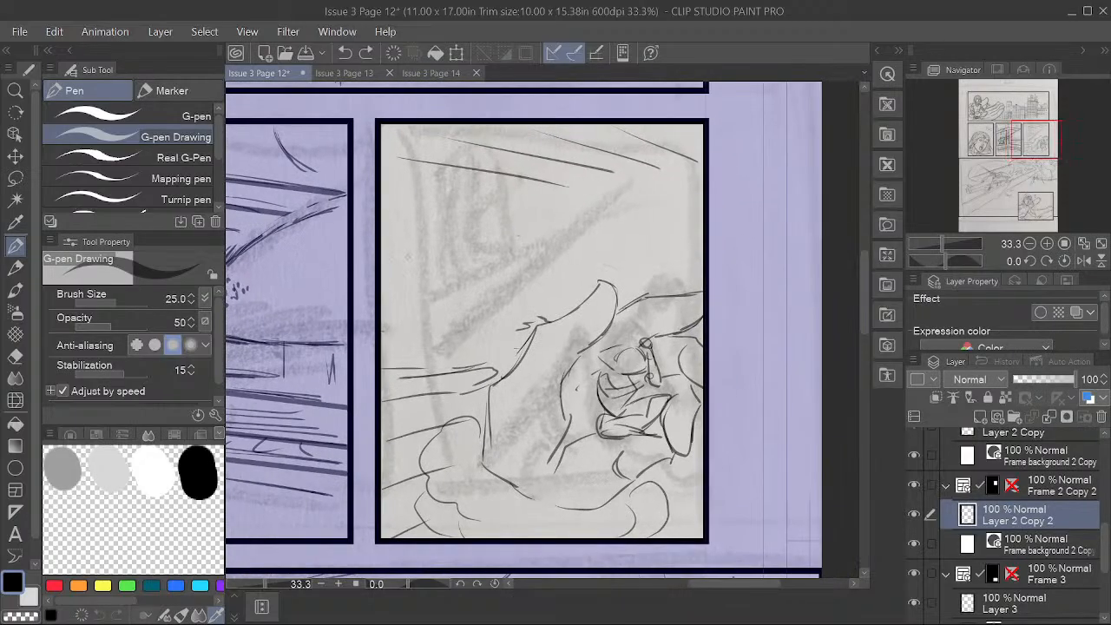
{"action": "mouse_move", "coordinate": [380, 251]}
{"action": "left_mouse_down"}
{"action": "mouse_move", "coordinate": [434, 253]}
{"action": "mouse_move", "coordinate": [382, 251]}
{"action": "mouse_move", "coordinate": [713, 276]}
{"action": "left_mouse_up"}
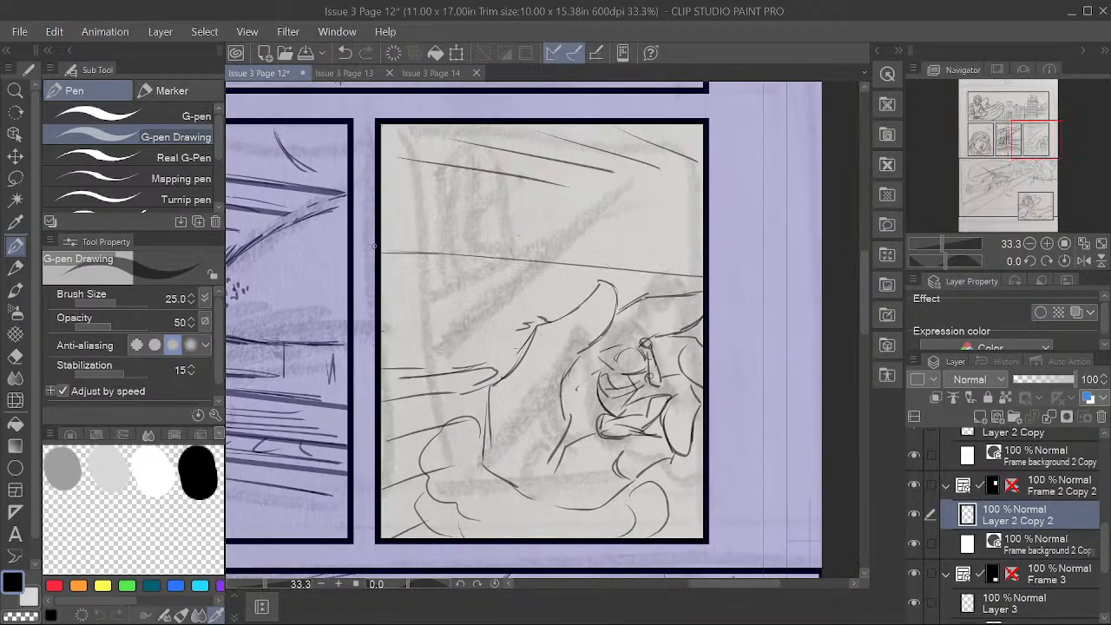
{"action": "left_click_drag", "start_coordinate": [385, 359], "coordinate": [611, 332]}
{"action": "left_click_drag", "start_coordinate": [379, 257], "coordinate": [580, 265]}
{"action": "left_click_drag", "start_coordinate": [491, 257], "coordinate": [663, 271]}
{"action": "left_click_drag", "start_coordinate": [382, 360], "coordinate": [493, 349]}
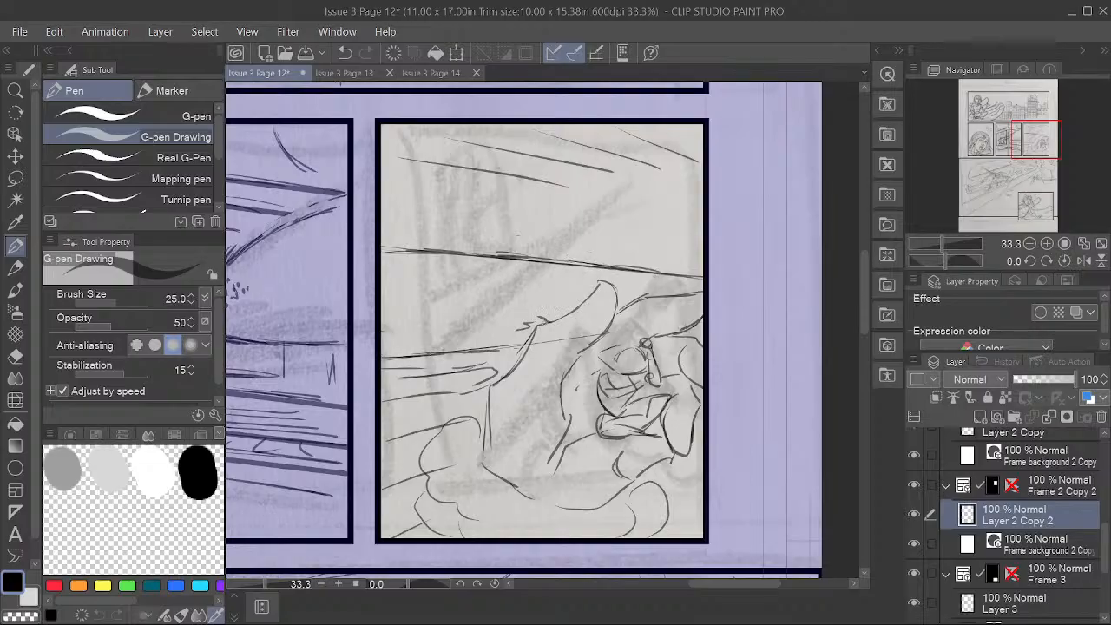
Step: Add dark fold strokes around the wrist and lighten its contour with the Hard eraser, returning to the G-pen Drawing pen
{"action": "mouse_move", "coordinate": [548, 317]}
{"action": "left_mouse_down"}
{"action": "mouse_move", "coordinate": [472, 329]}
{"action": "mouse_move", "coordinate": [470, 366]}
{"action": "mouse_move", "coordinate": [500, 357]}
{"action": "mouse_move", "coordinate": [408, 378]}
{"action": "mouse_move", "coordinate": [497, 373]}
{"action": "left_mouse_up"}
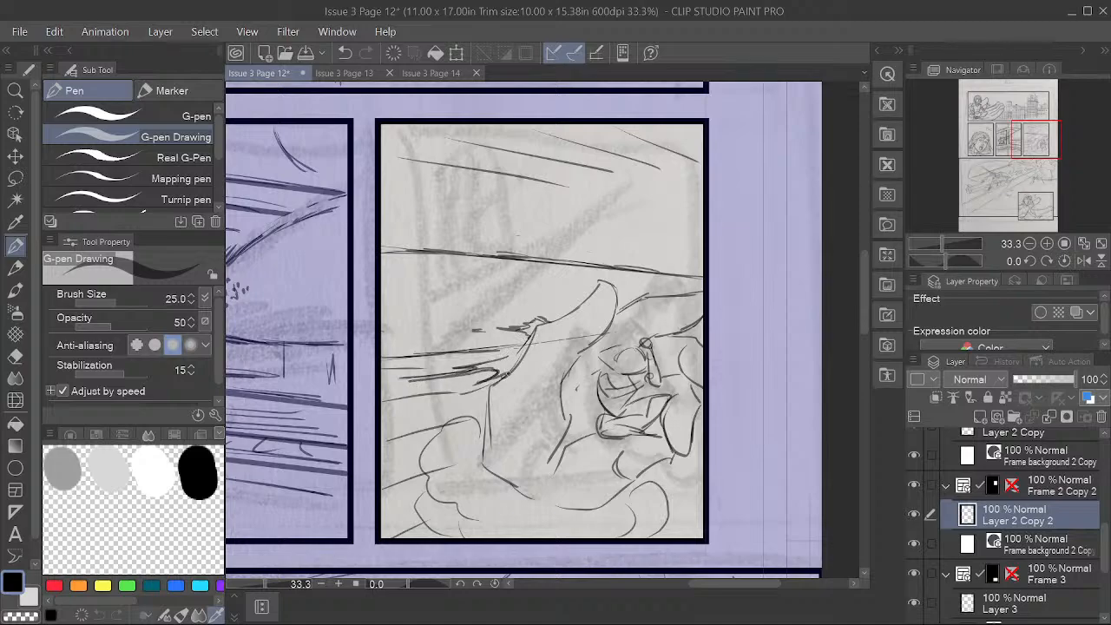
{"action": "left_click", "coordinate": [15, 358]}
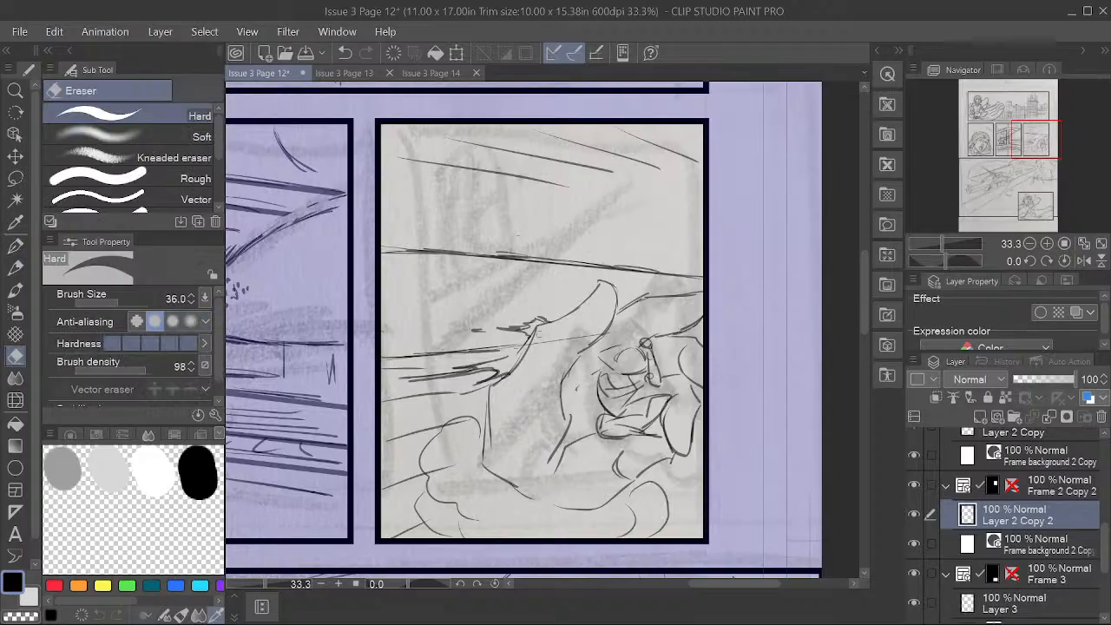
{"action": "left_click_drag", "start_coordinate": [537, 333], "coordinate": [534, 335]}
{"action": "left_click", "coordinate": [14, 267]}
{"action": "key", "text": "p"}
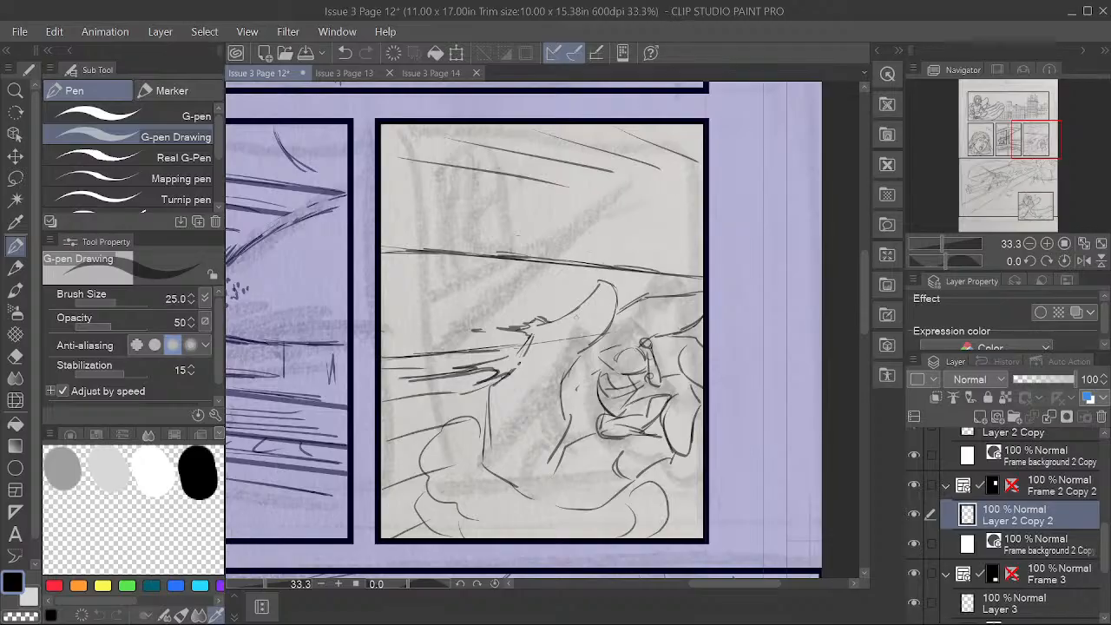
Step: Darken the outlines of the thumb and both sides of the palm, and add short crease marks across the thumb's base
{"action": "mouse_move", "coordinate": [545, 326]}
{"action": "left_mouse_down"}
{"action": "mouse_move", "coordinate": [600, 279]}
{"action": "mouse_move", "coordinate": [617, 295]}
{"action": "mouse_move", "coordinate": [609, 324]}
{"action": "mouse_move", "coordinate": [558, 384]}
{"action": "mouse_move", "coordinate": [568, 420]}
{"action": "mouse_move", "coordinate": [541, 458]}
{"action": "left_mouse_up"}
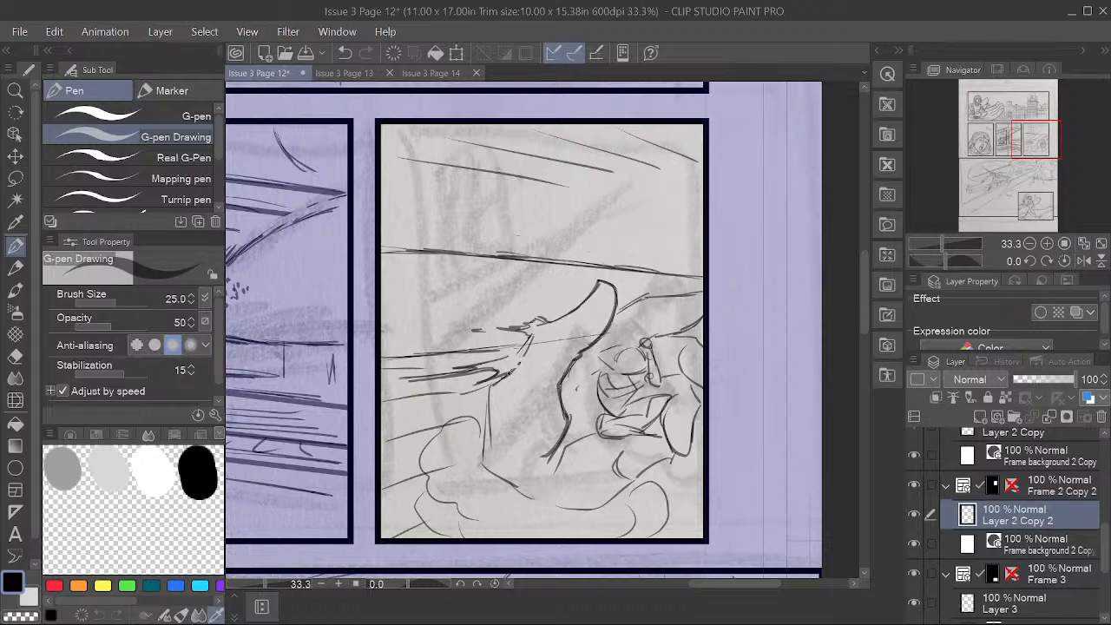
{"action": "mouse_move", "coordinate": [510, 371]}
{"action": "left_mouse_down"}
{"action": "mouse_move", "coordinate": [482, 434]}
{"action": "mouse_move", "coordinate": [483, 462]}
{"action": "mouse_move", "coordinate": [498, 477]}
{"action": "left_mouse_up"}
{"action": "mouse_move", "coordinate": [559, 345]}
{"action": "left_mouse_down"}
{"action": "mouse_move", "coordinate": [574, 350]}
{"action": "mouse_move", "coordinate": [553, 355]}
{"action": "left_mouse_up"}
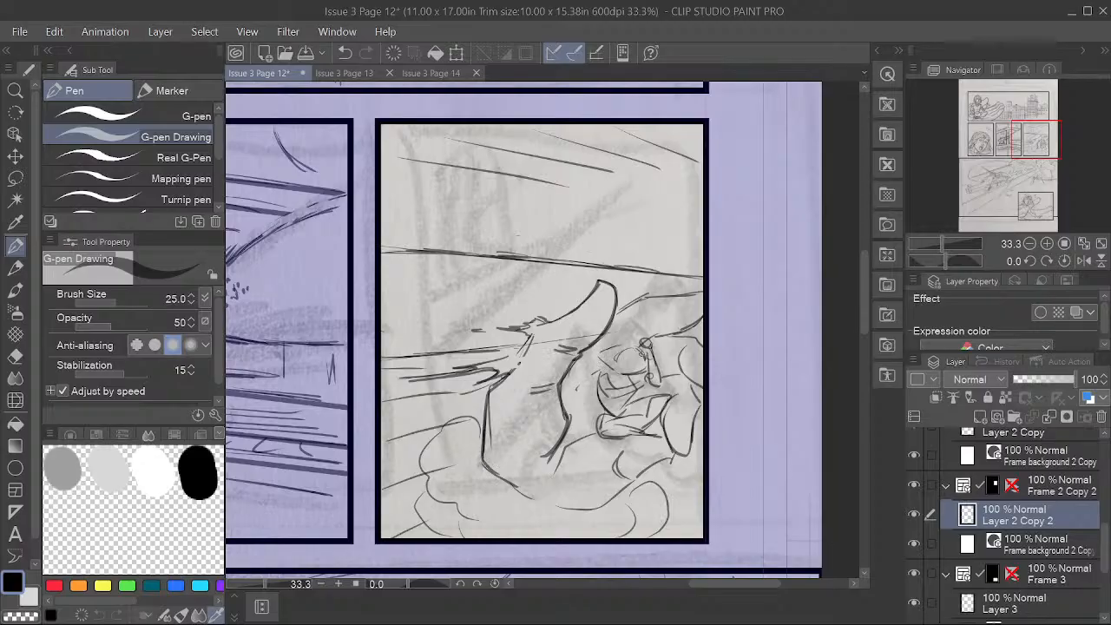
Step: Darken the two finger contours running to the panel's right border and add small creases beside the palm
{"action": "key", "text": "space"}
{"action": "left_click_drag", "start_coordinate": [676, 477], "coordinate": [616, 470]}
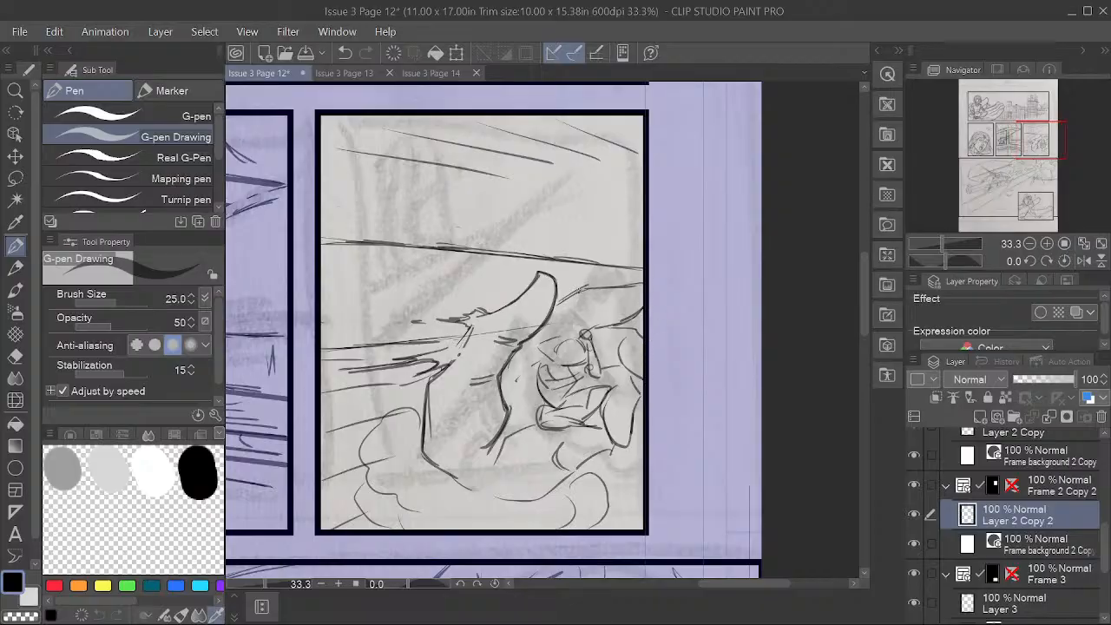
{"action": "left_click_drag", "start_coordinate": [554, 306], "coordinate": [641, 283]}
{"action": "mouse_move", "coordinate": [589, 318]}
{"action": "left_mouse_down"}
{"action": "mouse_move", "coordinate": [603, 328]}
{"action": "mouse_move", "coordinate": [642, 308]}
{"action": "left_mouse_up"}
{"action": "mouse_move", "coordinate": [526, 352]}
{"action": "left_mouse_down"}
{"action": "mouse_move", "coordinate": [538, 362]}
{"action": "mouse_move", "coordinate": [526, 386]}
{"action": "left_mouse_up"}
{"action": "key", "text": "space"}
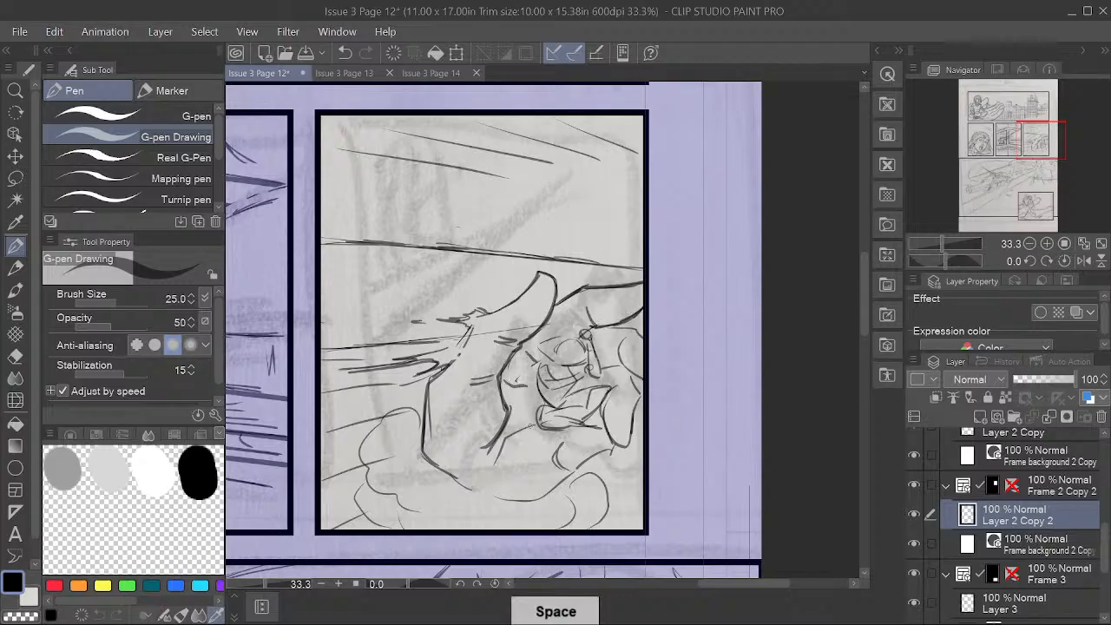
Step: Darken the palm's lower edge and outline the billowing puffs beneath the hand with firmer curved strokes
{"action": "mouse_move", "coordinate": [461, 476]}
{"action": "left_mouse_down"}
{"action": "mouse_move", "coordinate": [502, 498]}
{"action": "mouse_move", "coordinate": [555, 488]}
{"action": "left_mouse_up"}
{"action": "mouse_move", "coordinate": [421, 420]}
{"action": "left_mouse_down"}
{"action": "mouse_move", "coordinate": [392, 406]}
{"action": "mouse_move", "coordinate": [371, 430]}
{"action": "mouse_move", "coordinate": [361, 468]}
{"action": "mouse_move", "coordinate": [371, 485]}
{"action": "left_mouse_up"}
{"action": "mouse_move", "coordinate": [407, 426]}
{"action": "left_mouse_down"}
{"action": "mouse_move", "coordinate": [393, 459]}
{"action": "mouse_move", "coordinate": [403, 483]}
{"action": "mouse_move", "coordinate": [369, 484]}
{"action": "mouse_move", "coordinate": [395, 493]}
{"action": "mouse_move", "coordinate": [364, 503]}
{"action": "mouse_move", "coordinate": [391, 525]}
{"action": "left_mouse_up"}
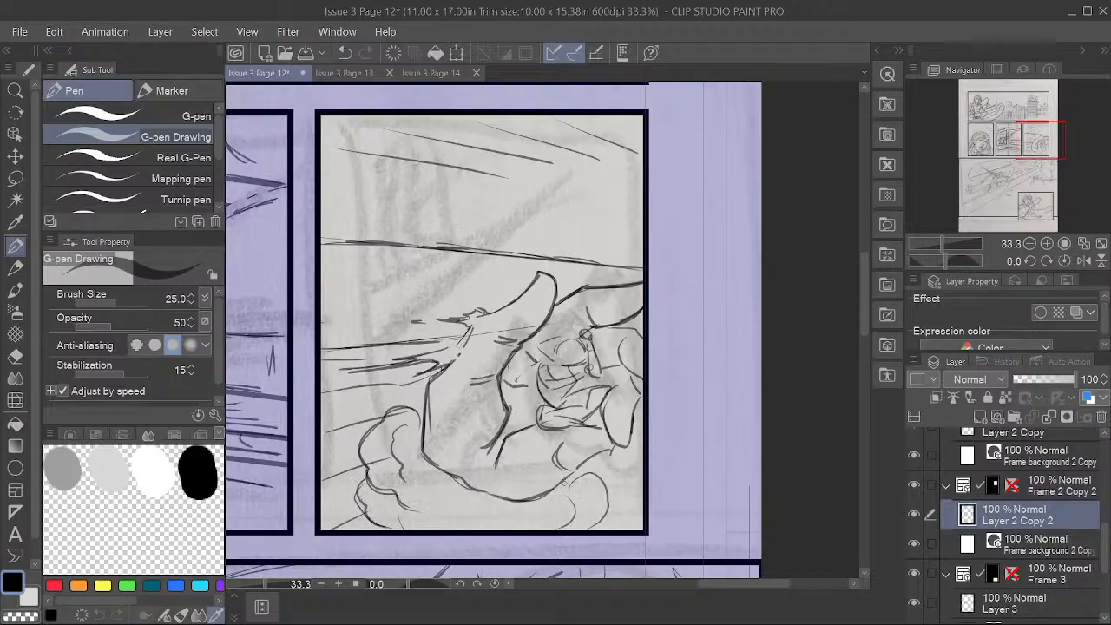
{"action": "mouse_move", "coordinate": [565, 480]}
{"action": "left_mouse_down"}
{"action": "mouse_move", "coordinate": [557, 526]}
{"action": "mouse_move", "coordinate": [588, 477]}
{"action": "mouse_move", "coordinate": [602, 489]}
{"action": "mouse_move", "coordinate": [600, 519]}
{"action": "left_mouse_up"}
{"action": "left_click_drag", "start_coordinate": [445, 499], "coordinate": [491, 524]}
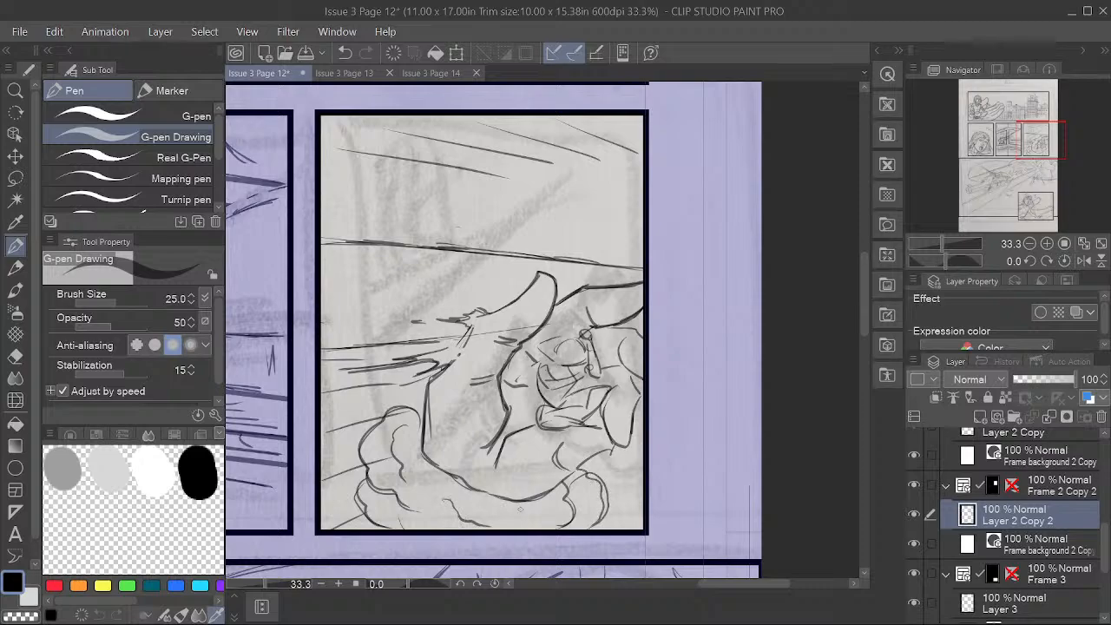
Step: Darken the curled fingers around the small figure, add nails to the two lower fingertips, and undo the last stray stroke
{"action": "mouse_move", "coordinate": [600, 327]}
{"action": "left_mouse_down"}
{"action": "mouse_move", "coordinate": [644, 344]}
{"action": "mouse_move", "coordinate": [618, 359]}
{"action": "mouse_move", "coordinate": [642, 379]}
{"action": "mouse_move", "coordinate": [618, 368]}
{"action": "mouse_move", "coordinate": [640, 396]}
{"action": "mouse_move", "coordinate": [627, 444]}
{"action": "left_mouse_up"}
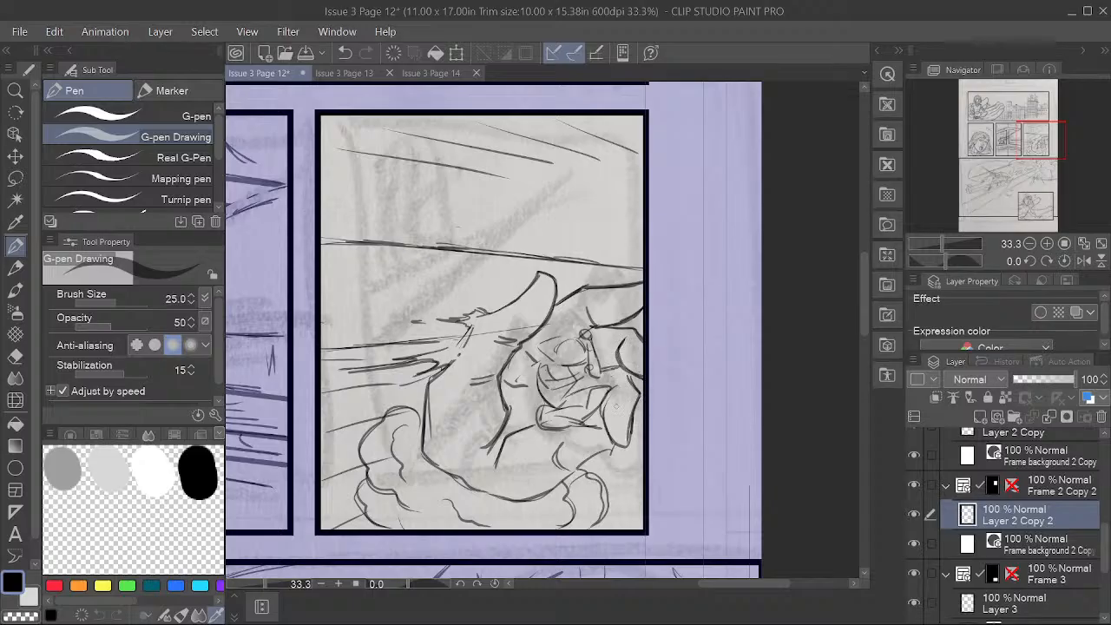
{"action": "mouse_move", "coordinate": [618, 384]}
{"action": "left_mouse_down"}
{"action": "mouse_move", "coordinate": [602, 401]}
{"action": "mouse_move", "coordinate": [628, 447]}
{"action": "left_mouse_up"}
{"action": "mouse_move", "coordinate": [572, 429]}
{"action": "left_mouse_down"}
{"action": "mouse_move", "coordinate": [560, 456]}
{"action": "mouse_move", "coordinate": [572, 475]}
{"action": "mouse_move", "coordinate": [615, 444]}
{"action": "left_mouse_up"}
{"action": "left_click_drag", "start_coordinate": [570, 439], "coordinate": [599, 421]}
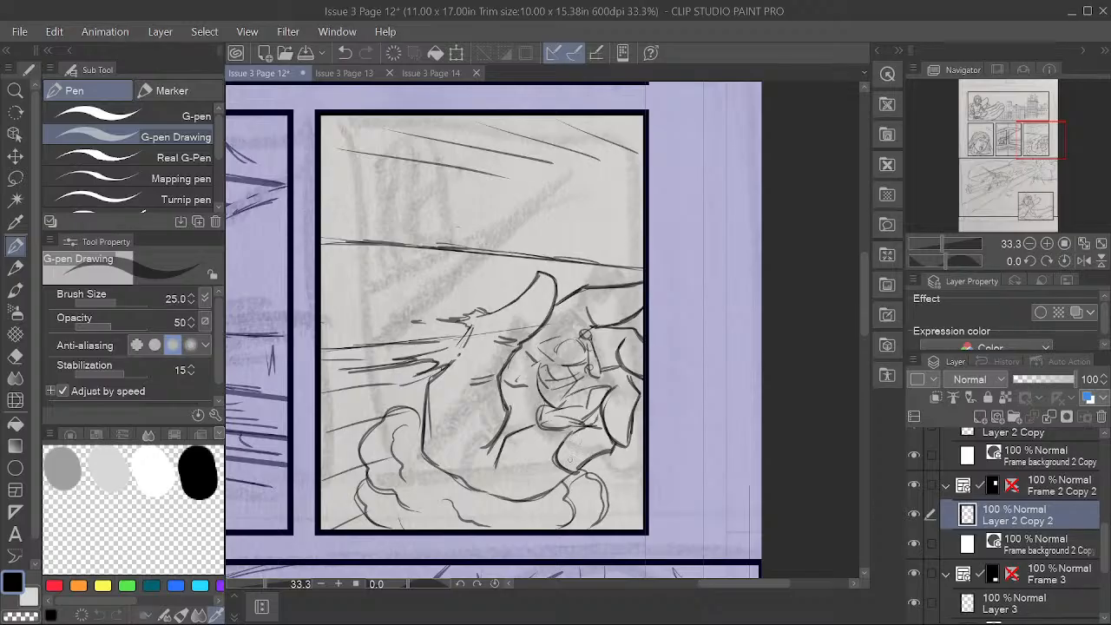
{"action": "mouse_move", "coordinate": [570, 458]}
{"action": "left_mouse_down"}
{"action": "mouse_move", "coordinate": [573, 468]}
{"action": "mouse_move", "coordinate": [562, 462]}
{"action": "mouse_move", "coordinate": [632, 425]}
{"action": "left_mouse_up"}
{"action": "mouse_move", "coordinate": [630, 419]}
{"action": "left_mouse_down"}
{"action": "mouse_move", "coordinate": [618, 425]}
{"action": "mouse_move", "coordinate": [641, 426]}
{"action": "mouse_move", "coordinate": [589, 420]}
{"action": "mouse_move", "coordinate": [602, 414]}
{"action": "left_mouse_up"}
{"action": "key", "text": "ctrl+z"}
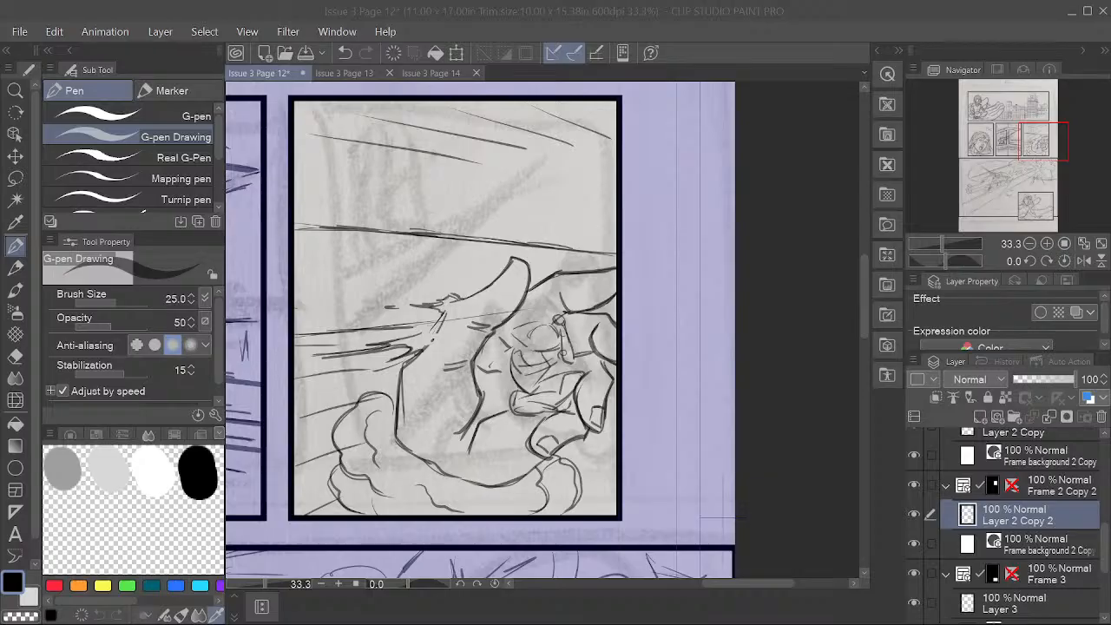
{"action": "left_click", "coordinate": [643, 19]}
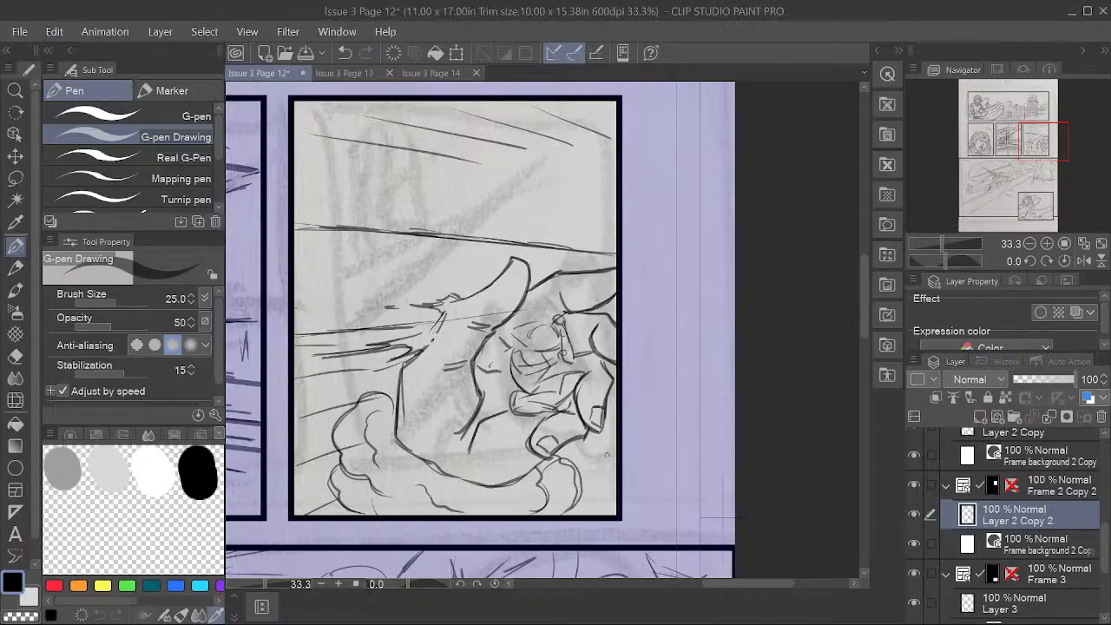
Step: Refine the small figure held in the hand, darkening its head, arms and legs and adding marks to the face
{"action": "scroll", "coordinate": [557, 320], "scroll_direction": "up", "scroll_amount": 1}
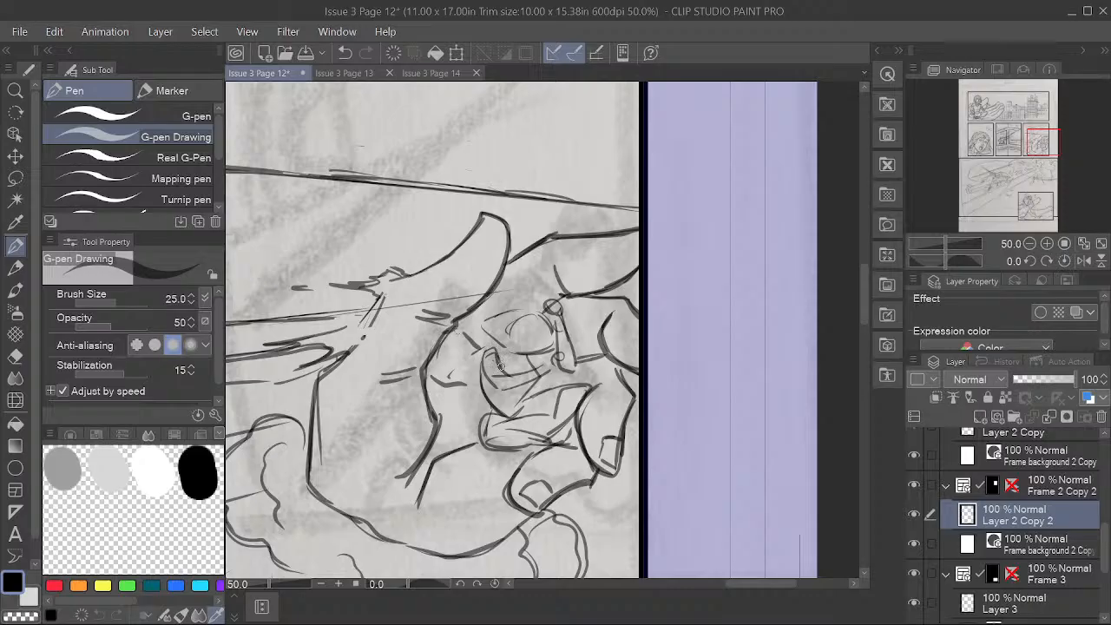
{"action": "mouse_move", "coordinate": [489, 350]}
{"action": "left_mouse_down"}
{"action": "mouse_move", "coordinate": [482, 368]}
{"action": "mouse_move", "coordinate": [503, 366]}
{"action": "left_mouse_up"}
{"action": "mouse_move", "coordinate": [520, 316]}
{"action": "left_mouse_down"}
{"action": "mouse_move", "coordinate": [545, 323]}
{"action": "mouse_move", "coordinate": [509, 311]}
{"action": "mouse_move", "coordinate": [482, 330]}
{"action": "mouse_move", "coordinate": [525, 356]}
{"action": "mouse_move", "coordinate": [537, 326]}
{"action": "mouse_move", "coordinate": [525, 326]}
{"action": "mouse_move", "coordinate": [533, 342]}
{"action": "mouse_move", "coordinate": [545, 322]}
{"action": "mouse_move", "coordinate": [515, 358]}
{"action": "mouse_move", "coordinate": [526, 357]}
{"action": "mouse_move", "coordinate": [493, 347]}
{"action": "mouse_move", "coordinate": [508, 347]}
{"action": "mouse_move", "coordinate": [515, 371]}
{"action": "mouse_move", "coordinate": [538, 363]}
{"action": "mouse_move", "coordinate": [521, 375]}
{"action": "mouse_move", "coordinate": [553, 354]}
{"action": "mouse_move", "coordinate": [560, 367]}
{"action": "mouse_move", "coordinate": [548, 371]}
{"action": "left_mouse_up"}
{"action": "mouse_move", "coordinate": [550, 300]}
{"action": "left_mouse_down"}
{"action": "mouse_move", "coordinate": [540, 309]}
{"action": "mouse_move", "coordinate": [559, 306]}
{"action": "mouse_move", "coordinate": [573, 363]}
{"action": "mouse_move", "coordinate": [509, 406]}
{"action": "mouse_move", "coordinate": [551, 387]}
{"action": "mouse_move", "coordinate": [547, 408]}
{"action": "mouse_move", "coordinate": [494, 403]}
{"action": "mouse_move", "coordinate": [502, 399]}
{"action": "mouse_move", "coordinate": [488, 416]}
{"action": "mouse_move", "coordinate": [508, 414]}
{"action": "mouse_move", "coordinate": [542, 379]}
{"action": "mouse_move", "coordinate": [495, 427]}
{"action": "mouse_move", "coordinate": [541, 434]}
{"action": "mouse_move", "coordinate": [499, 447]}
{"action": "mouse_move", "coordinate": [550, 432]}
{"action": "left_mouse_up"}
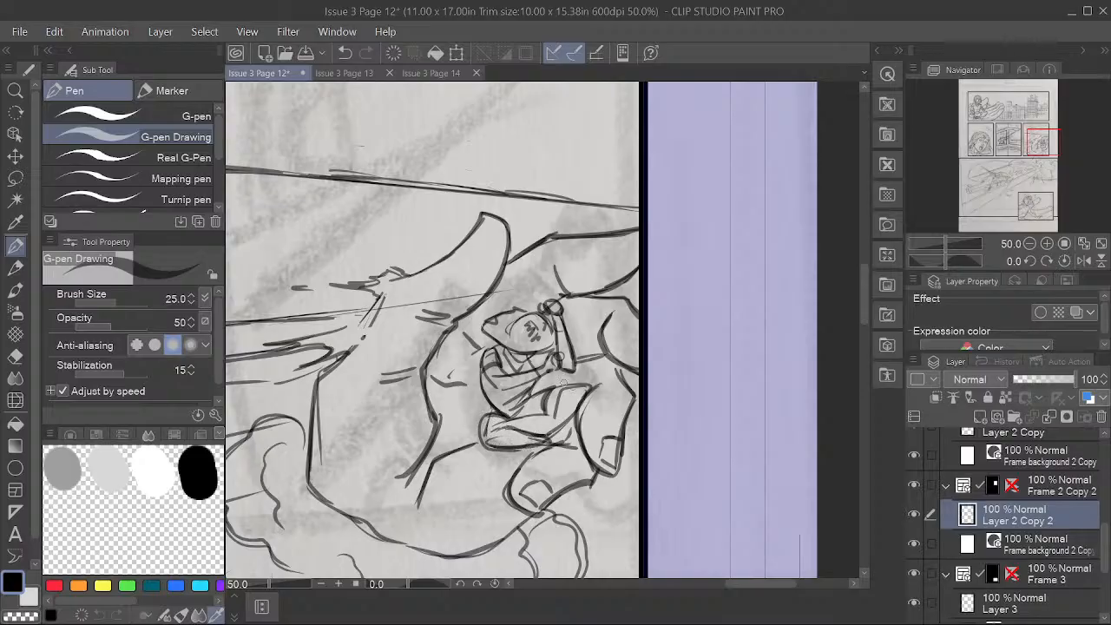
Step: Finish the small figure's leg and add two thin horizontal streaks between the slanted line and the outstretched thumb in the hand panel
{"action": "mouse_move", "coordinate": [487, 416]}
{"action": "left_mouse_down"}
{"action": "mouse_move", "coordinate": [484, 436]}
{"action": "mouse_move", "coordinate": [557, 399]}
{"action": "mouse_move", "coordinate": [544, 436]}
{"action": "left_mouse_up"}
{"action": "key", "text": "space"}
{"action": "left_click_drag", "start_coordinate": [607, 414], "coordinate": [666, 371]}
{"action": "scroll", "coordinate": [633, 347], "scroll_direction": "down", "scroll_amount": 1}
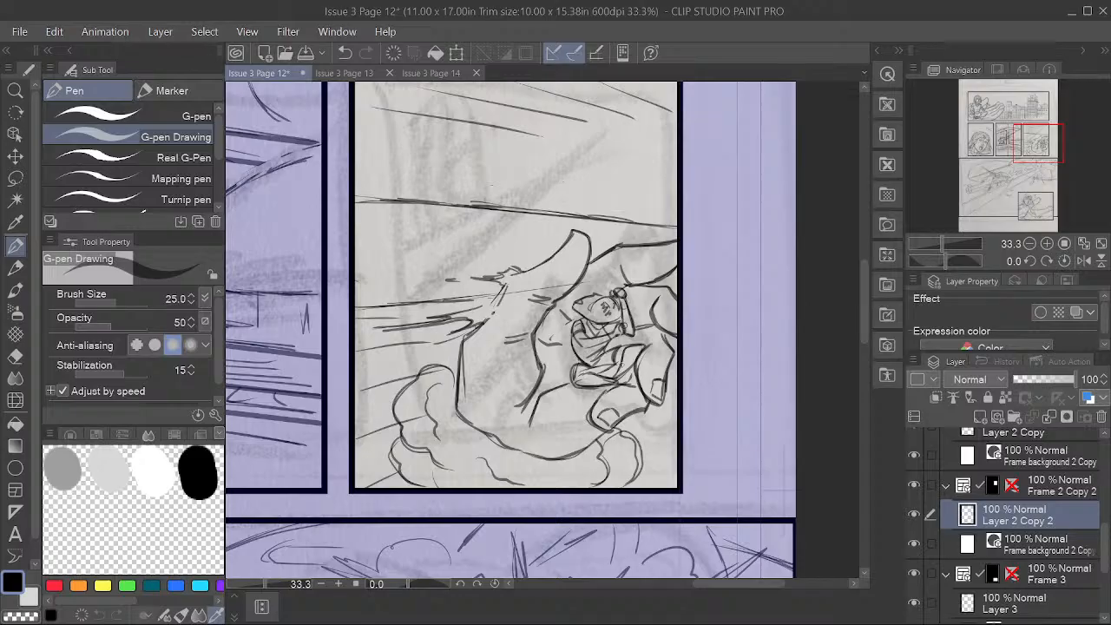
{"action": "scroll", "coordinate": [621, 363], "scroll_direction": "down", "scroll_amount": 1}
{"action": "key", "text": "space"}
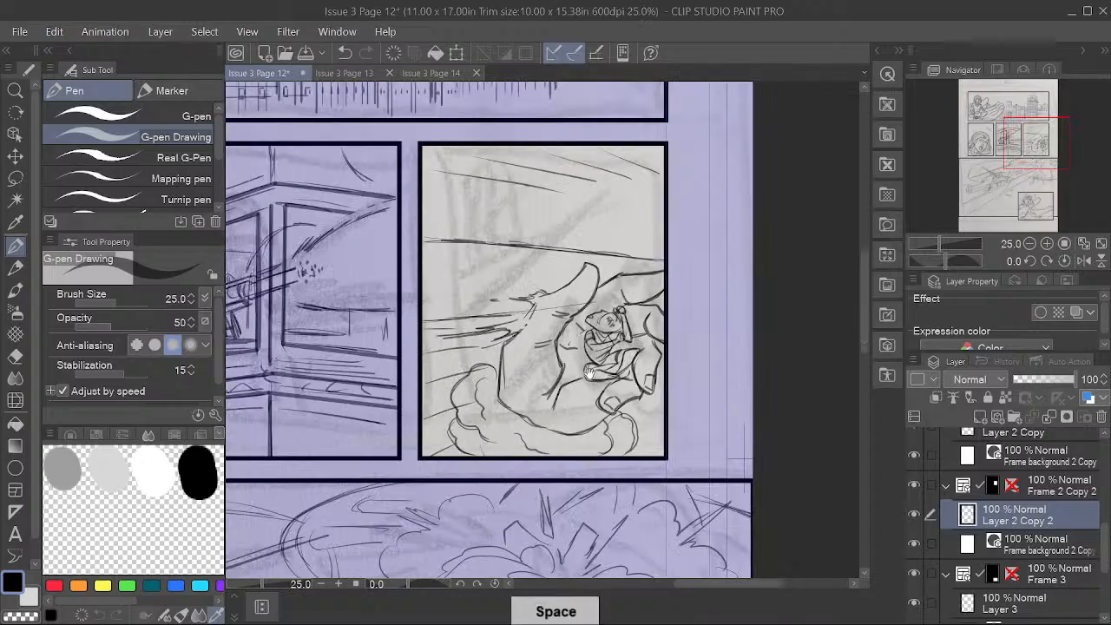
{"action": "left_click_drag", "start_coordinate": [519, 461], "coordinate": [637, 308]}
{"action": "scroll", "coordinate": [719, 318], "scroll_direction": "down", "scroll_amount": 2}
{"action": "key", "text": "space"}
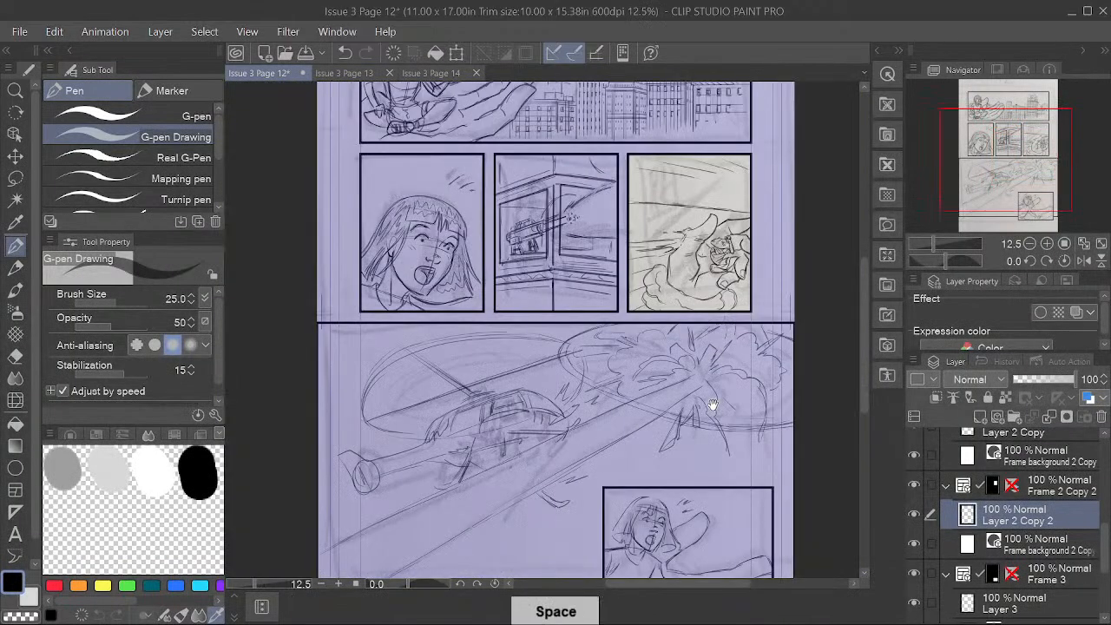
{"action": "left_click_drag", "start_coordinate": [711, 404], "coordinate": [688, 410]}
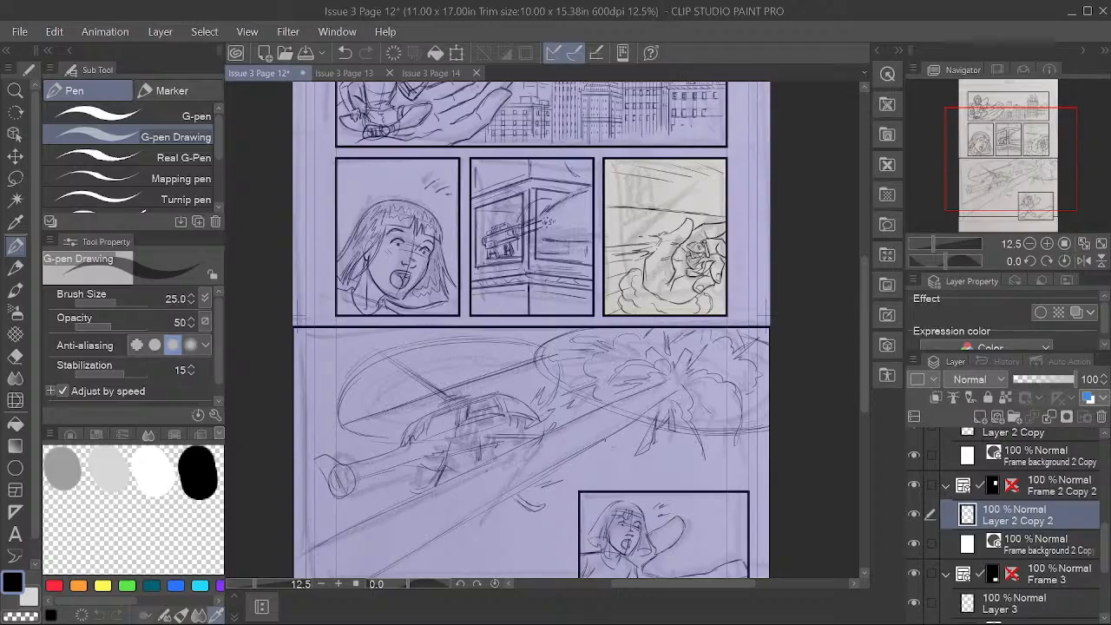
{"action": "scroll", "coordinate": [670, 270], "scroll_direction": "up", "scroll_amount": 3}
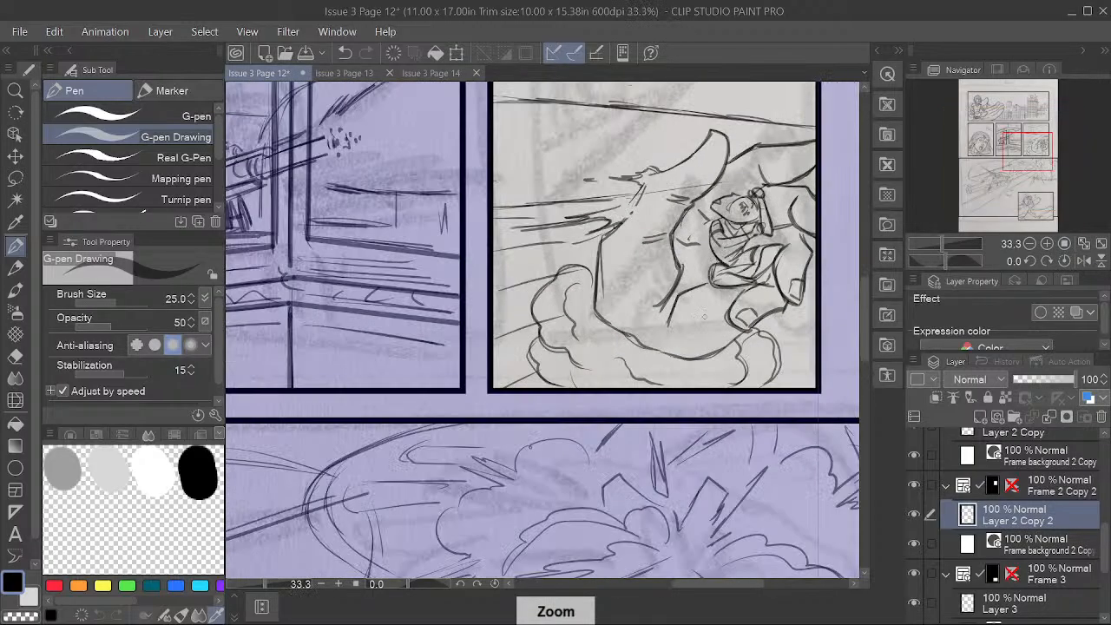
{"action": "key", "text": "space"}
{"action": "left_click_drag", "start_coordinate": [703, 317], "coordinate": [708, 434]}
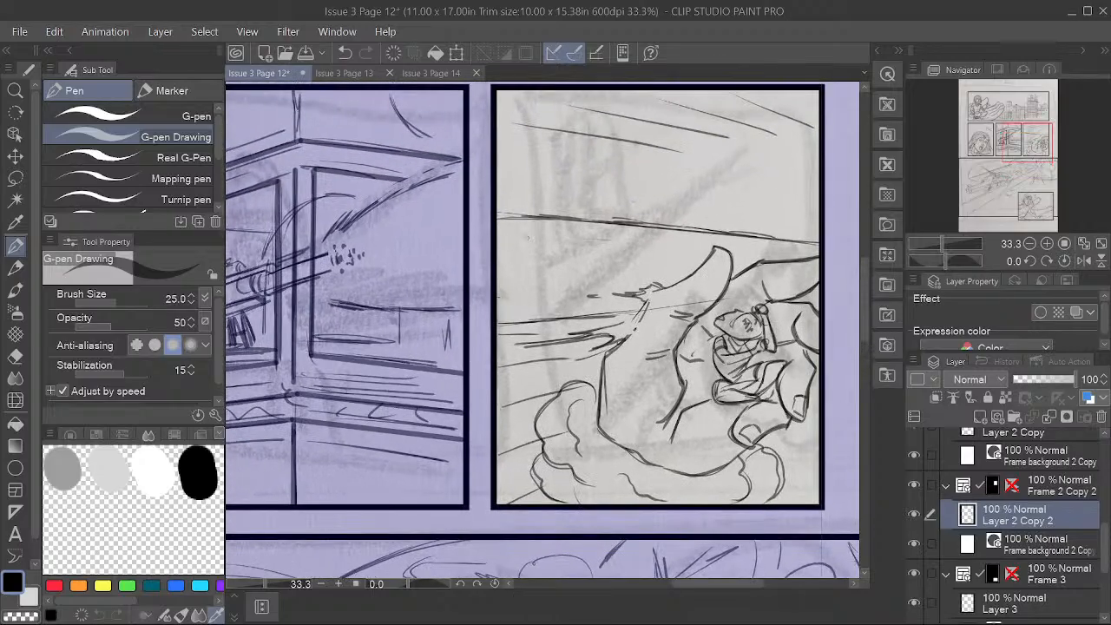
{"action": "left_click_drag", "start_coordinate": [533, 237], "coordinate": [715, 248]}
{"action": "left_click_drag", "start_coordinate": [528, 259], "coordinate": [696, 266]}
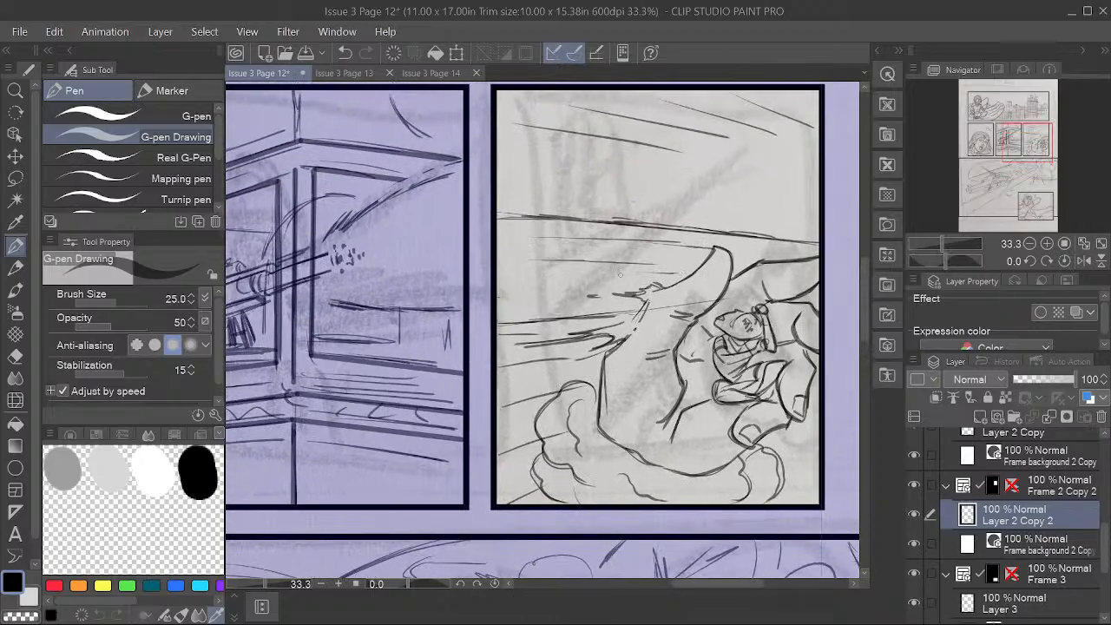
Step: Make Layer 2 inside Frame 2 the active drawing layer for the large helicopter panel
{"action": "key", "text": "space"}
{"action": "left_click_drag", "start_coordinate": [653, 511], "coordinate": [736, 321]}
{"action": "left_click_drag", "start_coordinate": [645, 464], "coordinate": [655, 405]}
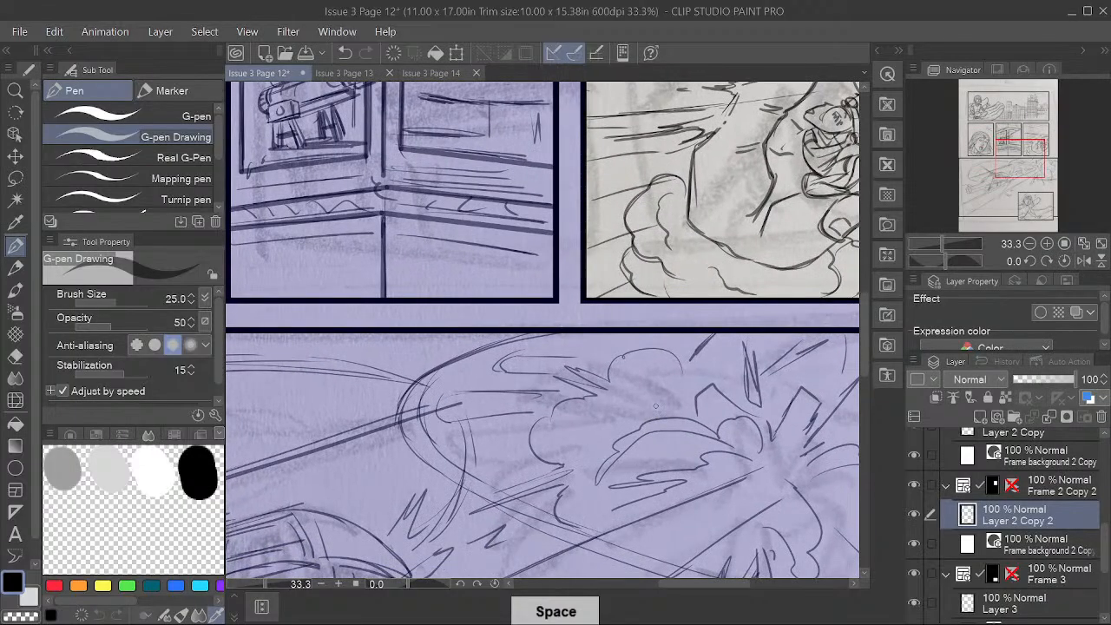
{"action": "scroll", "coordinate": [655, 405], "scroll_direction": "down", "scroll_amount": 3}
{"action": "key", "text": "space"}
{"action": "left_click_drag", "start_coordinate": [642, 471], "coordinate": [627, 390]}
{"action": "left_click_drag", "start_coordinate": [710, 436], "coordinate": [692, 396]}
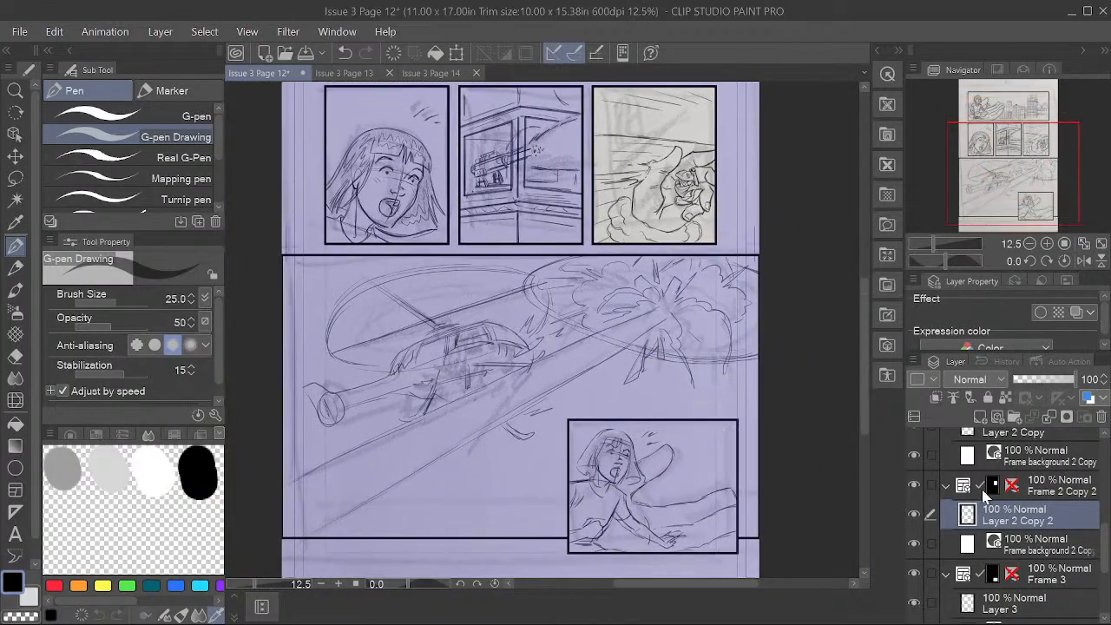
{"action": "left_click_drag", "start_coordinate": [1105, 534], "coordinate": [1105, 564]}
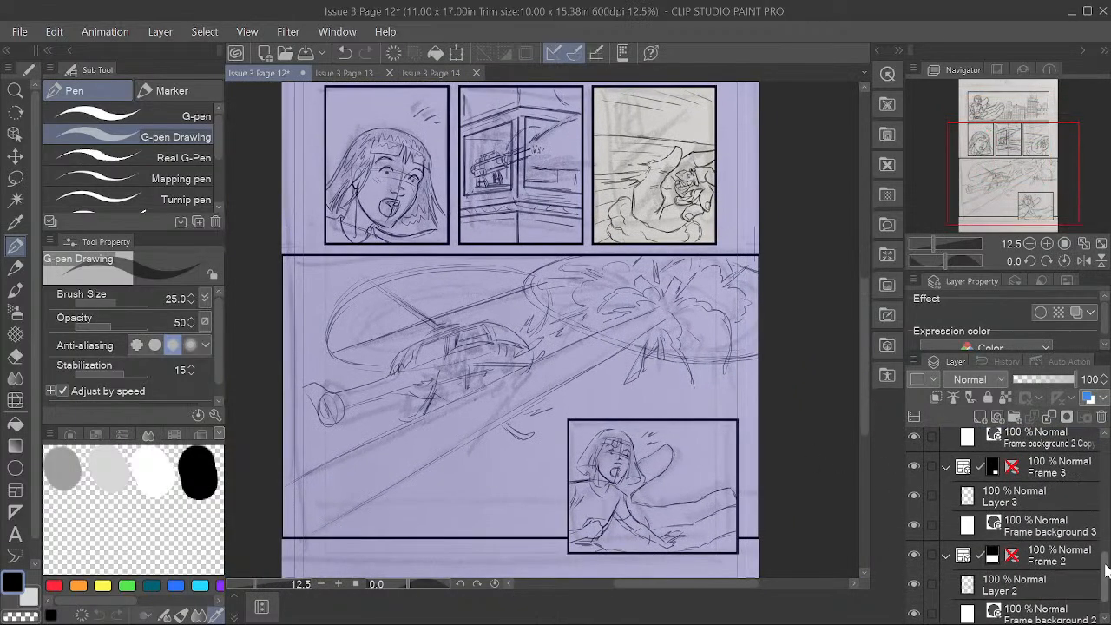
{"action": "left_click", "coordinate": [1036, 584]}
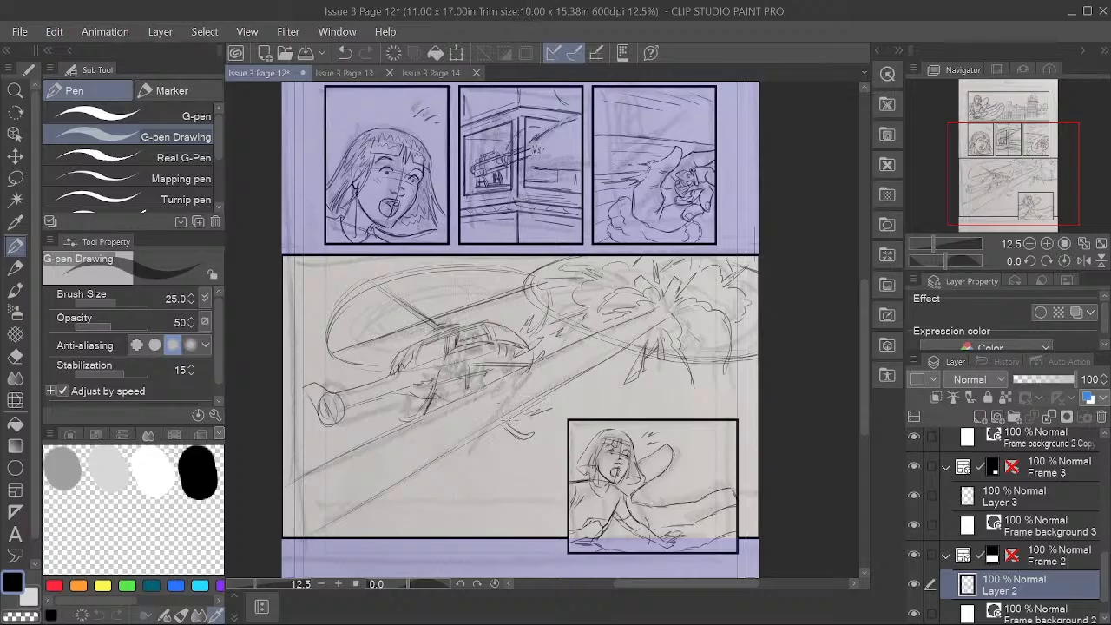
Step: Erase the rough scribbled lines at the rear of the helicopter's cabin with the hard eraser
{"action": "scroll", "coordinate": [491, 406], "scroll_direction": "up", "scroll_amount": 1}
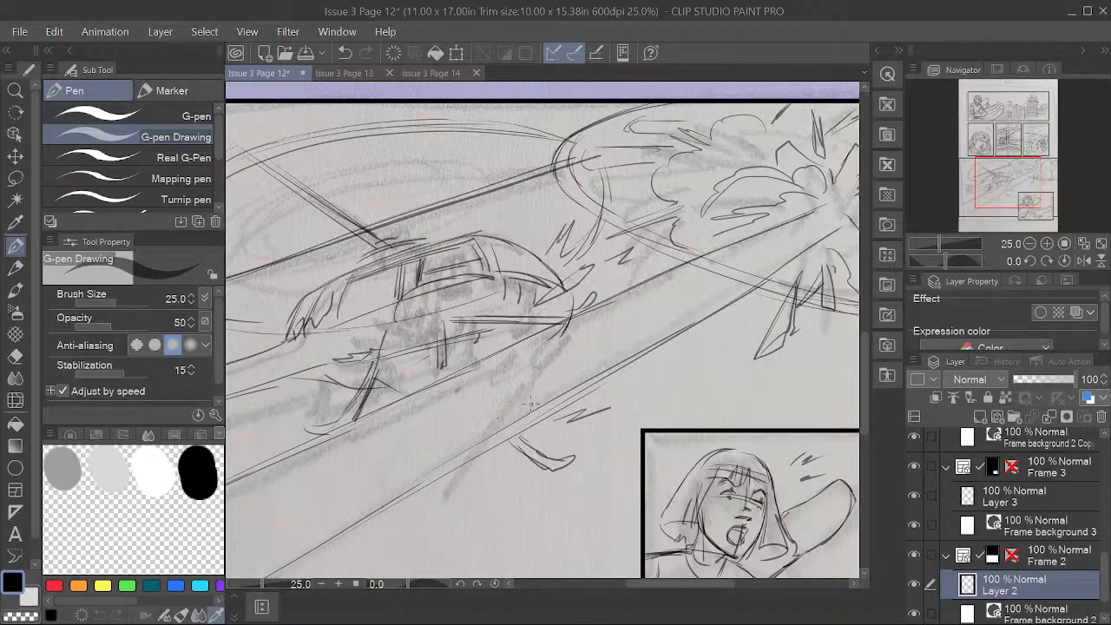
{"action": "left_click", "coordinate": [13, 364]}
{"action": "left_click_drag", "start_coordinate": [534, 395], "coordinate": [615, 393]}
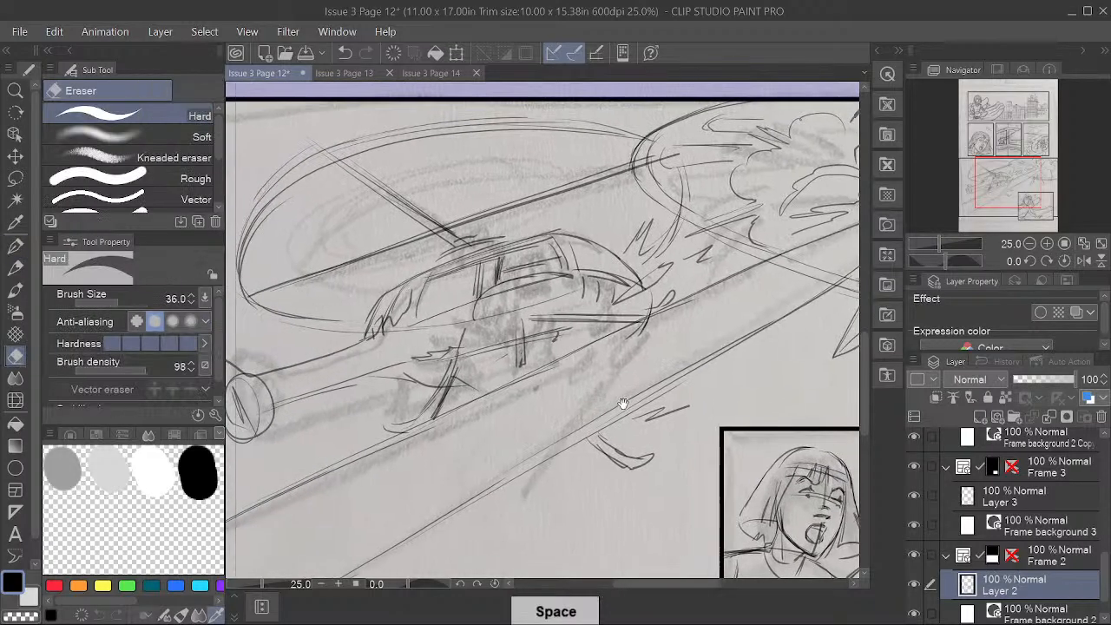
{"action": "left_click_drag", "start_coordinate": [404, 287], "coordinate": [379, 334]}
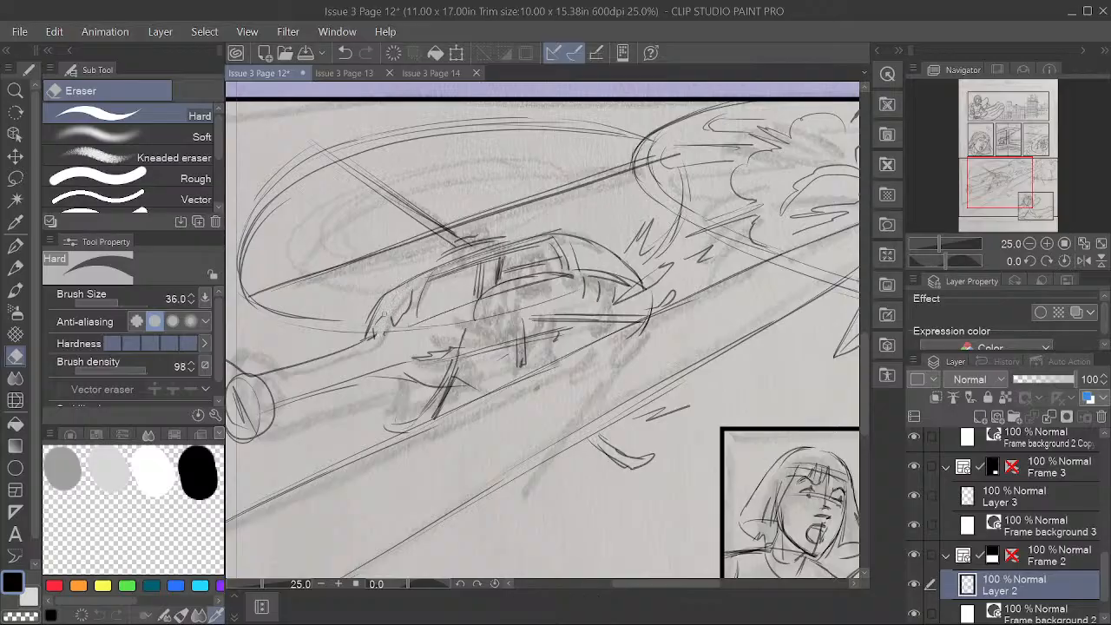
Step: Draw the rotor hub on the helicopter and darken the curved cabin roof and windshield frame with the G-pen Drawing brush
{"action": "left_click", "coordinate": [13, 249]}
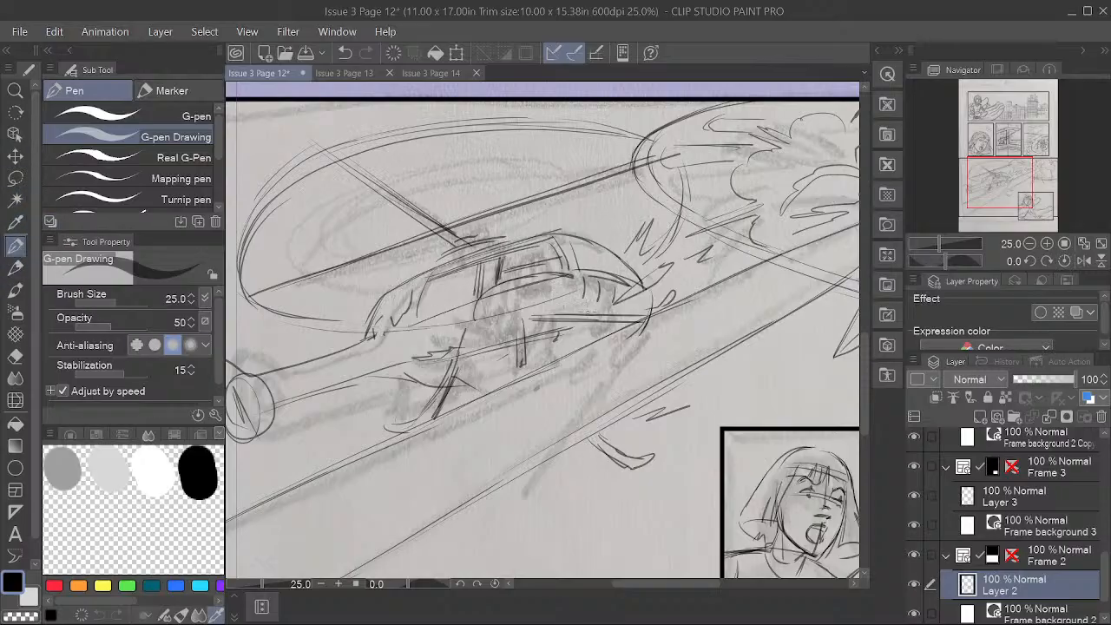
{"action": "key", "text": "space"}
{"action": "left_click_drag", "start_coordinate": [562, 321], "coordinate": [587, 395]}
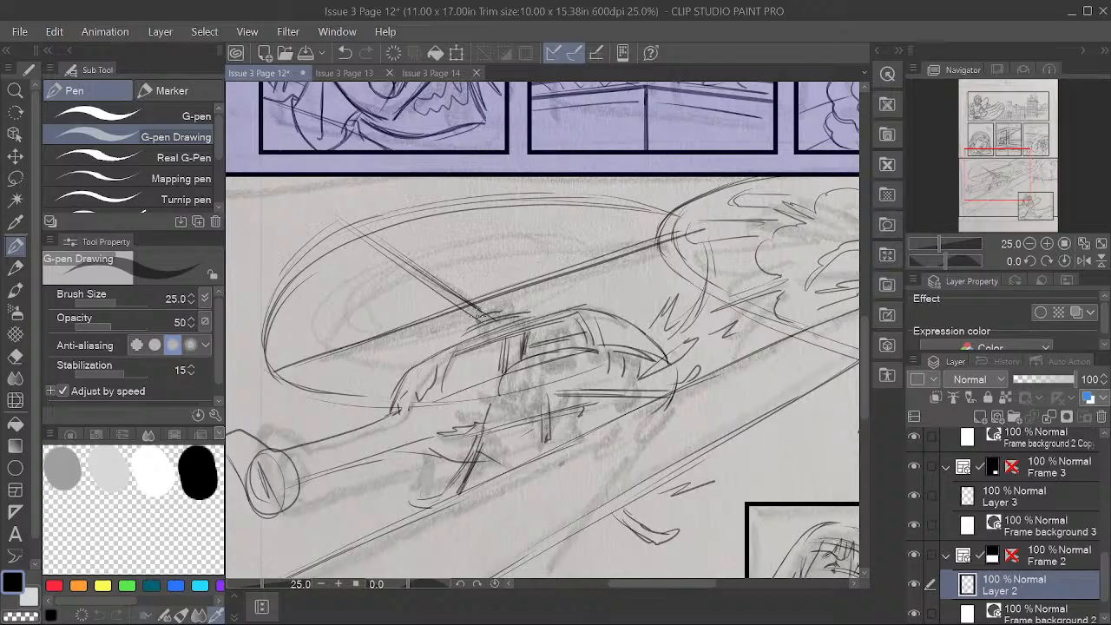
{"action": "mouse_move", "coordinate": [483, 312]}
{"action": "left_mouse_down"}
{"action": "mouse_move", "coordinate": [503, 304]}
{"action": "mouse_move", "coordinate": [513, 308]}
{"action": "mouse_move", "coordinate": [486, 312]}
{"action": "mouse_move", "coordinate": [516, 317]}
{"action": "left_mouse_up"}
{"action": "left_click_drag", "start_coordinate": [493, 306], "coordinate": [494, 290]}
{"action": "mouse_move", "coordinate": [421, 364]}
{"action": "left_mouse_down"}
{"action": "mouse_move", "coordinate": [392, 408]}
{"action": "mouse_move", "coordinate": [491, 319]}
{"action": "mouse_move", "coordinate": [590, 301]}
{"action": "mouse_move", "coordinate": [622, 305]}
{"action": "mouse_move", "coordinate": [665, 351]}
{"action": "left_mouse_up"}
{"action": "mouse_move", "coordinate": [586, 309]}
{"action": "left_mouse_down"}
{"action": "mouse_move", "coordinate": [603, 343]}
{"action": "mouse_move", "coordinate": [590, 340]}
{"action": "left_mouse_up"}
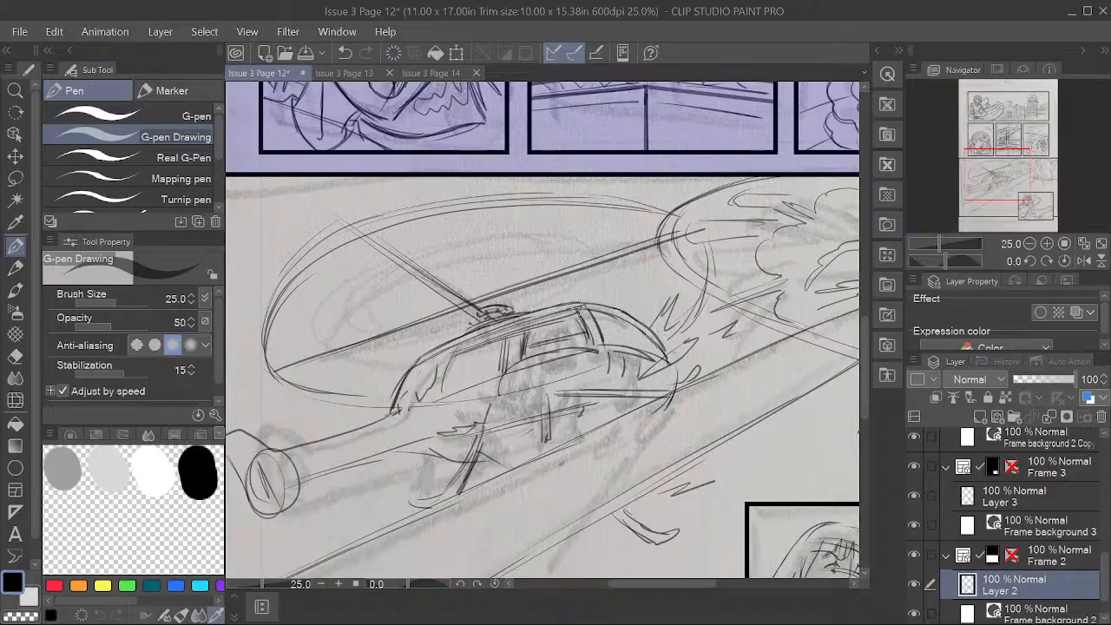
Step: Erase the loose sketch lines along the upper edges of the helicopter's side windows
{"action": "left_click", "coordinate": [15, 356]}
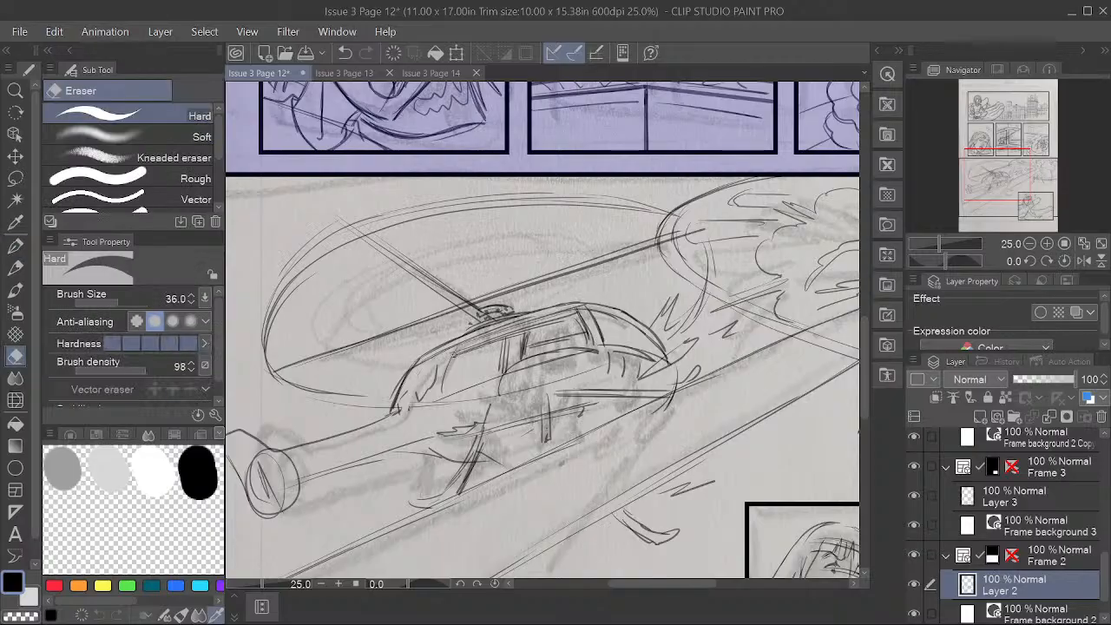
{"action": "mouse_move", "coordinate": [453, 354]}
{"action": "left_mouse_down"}
{"action": "mouse_move", "coordinate": [561, 320]}
{"action": "mouse_move", "coordinate": [477, 344]}
{"action": "left_mouse_up"}
{"action": "left_click_drag", "start_coordinate": [559, 320], "coordinate": [572, 318]}
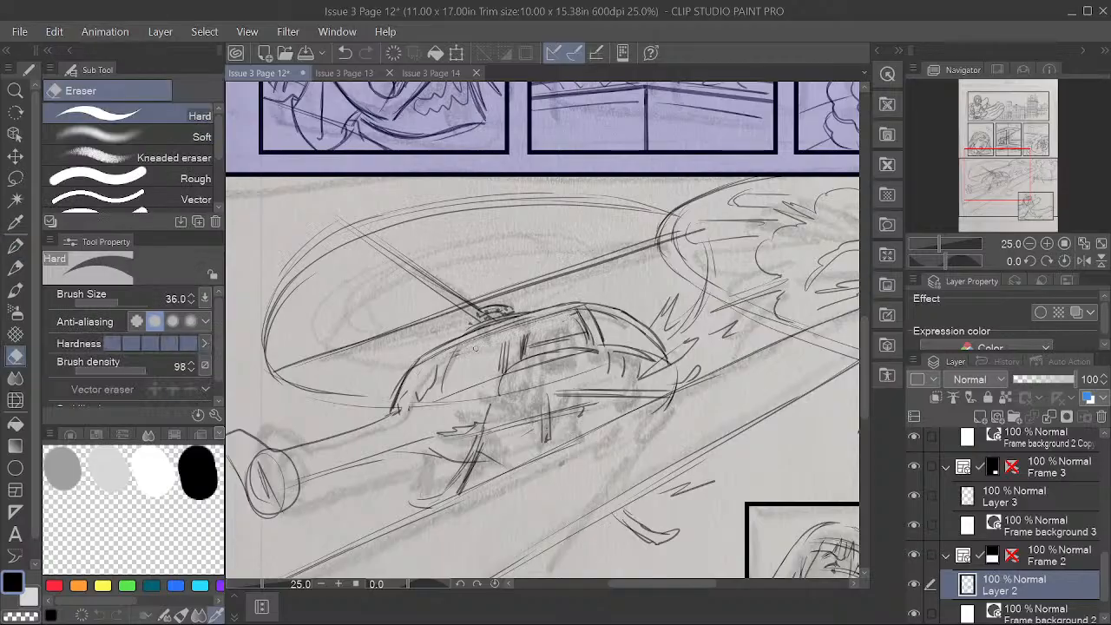
{"action": "left_click_drag", "start_coordinate": [475, 348], "coordinate": [458, 354]}
Step: Redraw the helicopter's rear side window with firm edges, a dark door post and an inner line
{"action": "key", "text": "p"}
{"action": "mouse_move", "coordinate": [456, 349]}
{"action": "left_mouse_down"}
{"action": "mouse_move", "coordinate": [505, 327]}
{"action": "mouse_move", "coordinate": [501, 368]}
{"action": "left_mouse_up"}
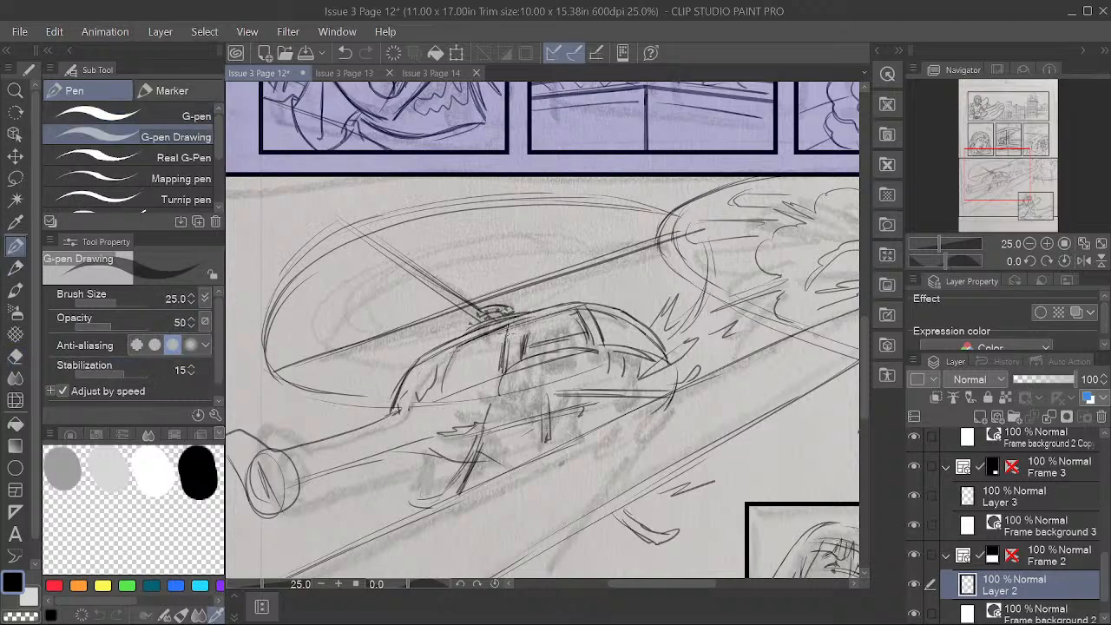
{"action": "left_click_drag", "start_coordinate": [511, 318], "coordinate": [501, 373]}
{"action": "mouse_move", "coordinate": [463, 342]}
{"action": "left_mouse_down"}
{"action": "mouse_move", "coordinate": [444, 391]}
{"action": "mouse_move", "coordinate": [501, 375]}
{"action": "mouse_move", "coordinate": [453, 360]}
{"action": "mouse_move", "coordinate": [485, 331]}
{"action": "left_mouse_up"}
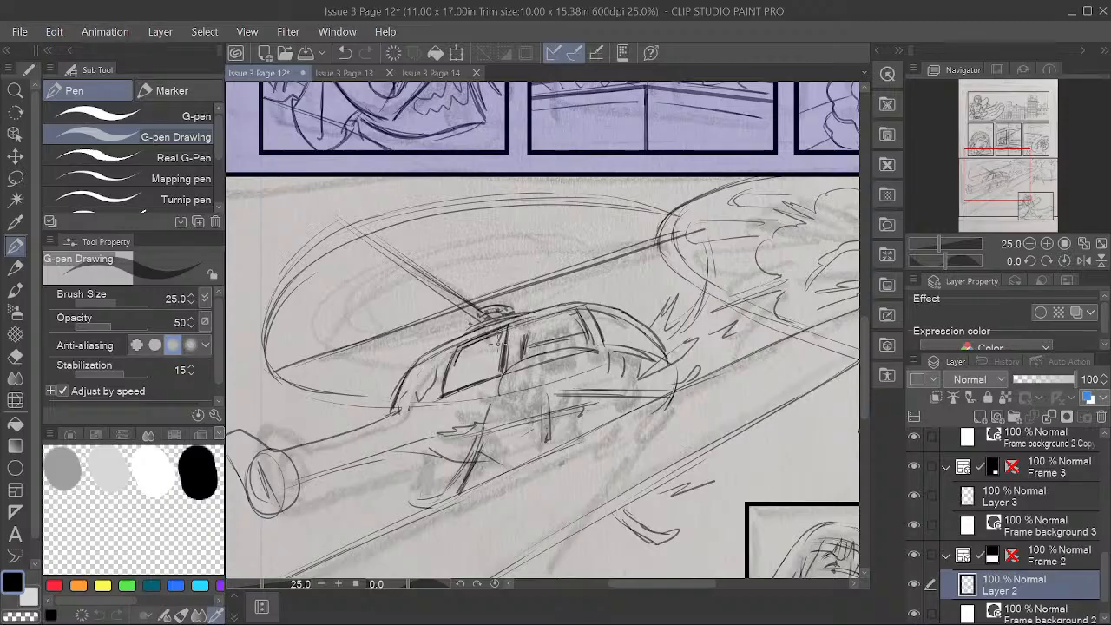
{"action": "mouse_move", "coordinate": [455, 363]}
{"action": "left_mouse_down"}
{"action": "mouse_move", "coordinate": [498, 349]}
{"action": "mouse_move", "coordinate": [452, 370]}
{"action": "left_mouse_up"}
Step: Outline the helicopter's front side window and add dividing strokes inside it
{"action": "mouse_move", "coordinate": [524, 323]}
{"action": "left_mouse_down"}
{"action": "mouse_move", "coordinate": [516, 364]}
{"action": "mouse_move", "coordinate": [575, 308]}
{"action": "mouse_move", "coordinate": [557, 312]}
{"action": "mouse_move", "coordinate": [577, 307]}
{"action": "mouse_move", "coordinate": [592, 335]}
{"action": "left_mouse_up"}
{"action": "left_click_drag", "start_coordinate": [518, 362], "coordinate": [592, 335]}
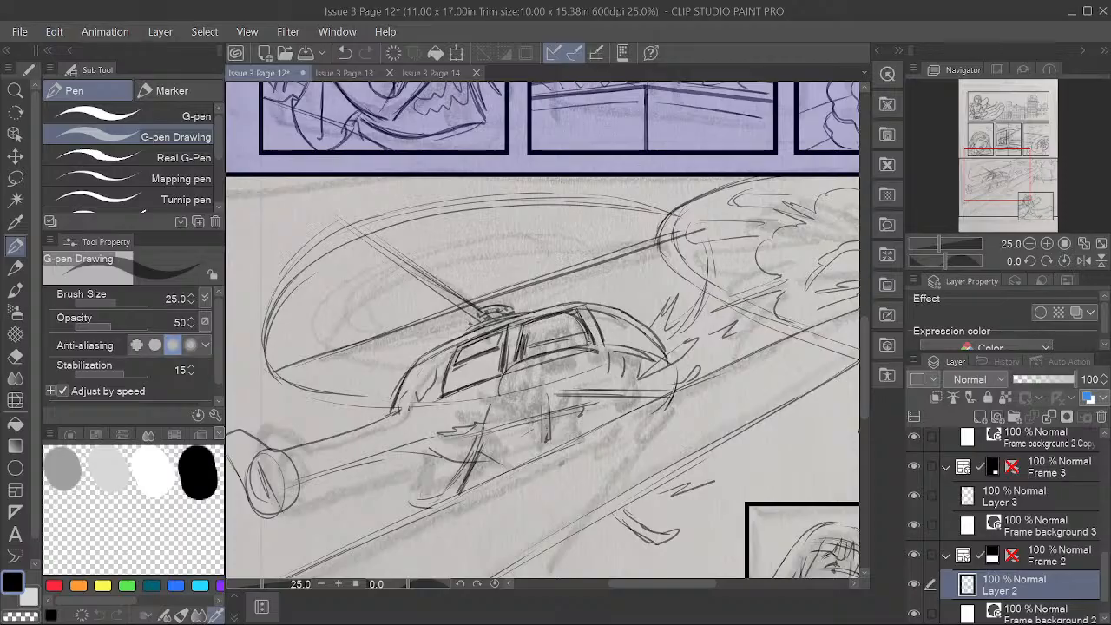
{"action": "mouse_move", "coordinate": [517, 344]}
{"action": "left_mouse_down"}
{"action": "mouse_move", "coordinate": [587, 331]}
{"action": "mouse_move", "coordinate": [537, 357]}
{"action": "left_mouse_up"}
{"action": "mouse_move", "coordinate": [553, 312]}
{"action": "left_mouse_down"}
{"action": "mouse_move", "coordinate": [566, 352]}
{"action": "mouse_move", "coordinate": [500, 398]}
{"action": "mouse_move", "coordinate": [582, 348]}
{"action": "mouse_move", "coordinate": [597, 370]}
{"action": "mouse_move", "coordinate": [531, 394]}
{"action": "left_mouse_up"}
Step: Darken the helicopter's rear landing strut and round off the skid end beneath it
{"action": "key", "text": "space"}
{"action": "left_click_drag", "start_coordinate": [562, 478], "coordinate": [558, 459]}
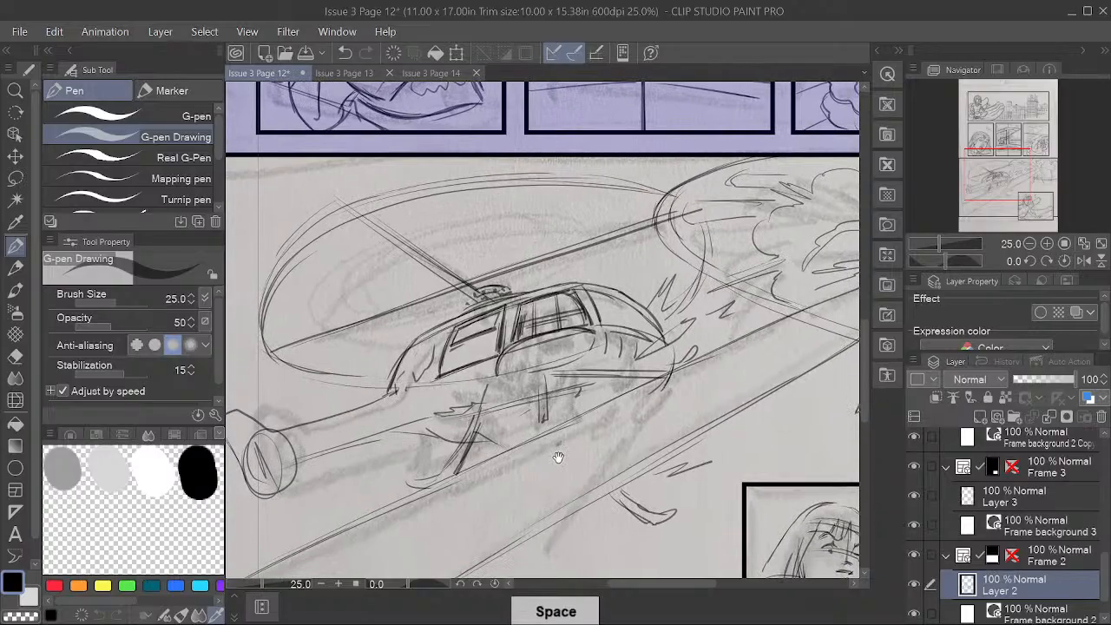
{"action": "mouse_move", "coordinate": [480, 381]}
{"action": "left_mouse_down"}
{"action": "mouse_move", "coordinate": [471, 435]}
{"action": "mouse_move", "coordinate": [446, 473]}
{"action": "left_mouse_up"}
{"action": "mouse_move", "coordinate": [484, 413]}
{"action": "left_mouse_down"}
{"action": "mouse_move", "coordinate": [445, 477]}
{"action": "mouse_move", "coordinate": [421, 478]}
{"action": "mouse_move", "coordinate": [477, 451]}
{"action": "mouse_move", "coordinate": [481, 424]}
{"action": "left_mouse_up"}
{"action": "left_click_drag", "start_coordinate": [475, 427], "coordinate": [482, 416]}
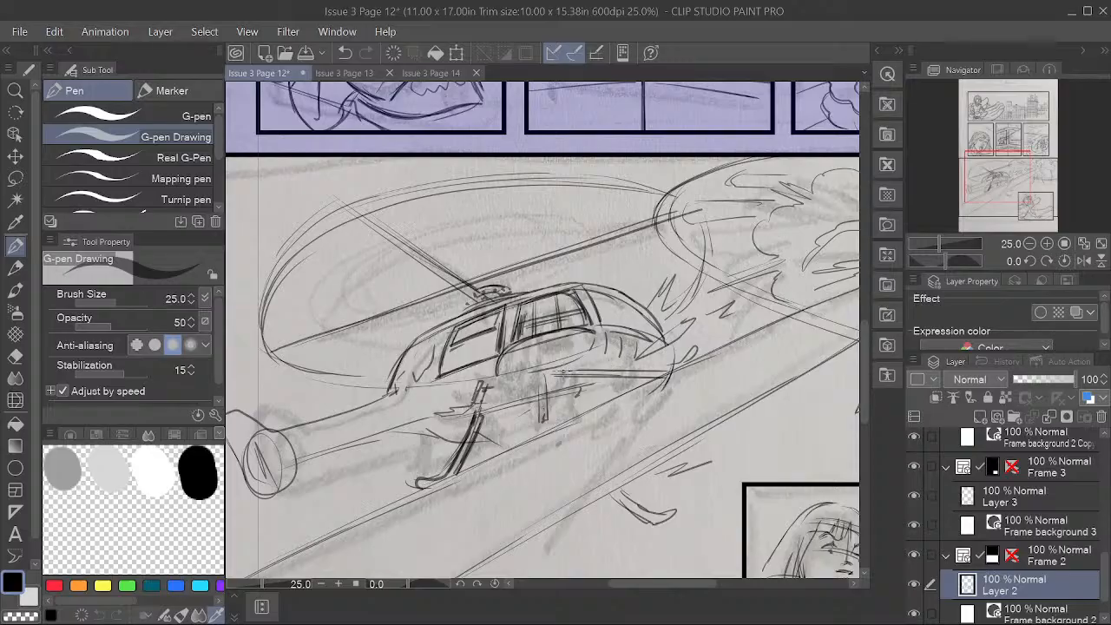
Step: Darken the long horizontal bar below the helicopter's nose and its short front strut
{"action": "mouse_move", "coordinate": [564, 374]}
{"action": "left_mouse_down"}
{"action": "mouse_move", "coordinate": [543, 388]}
{"action": "mouse_move", "coordinate": [564, 373]}
{"action": "mouse_move", "coordinate": [671, 372]}
{"action": "mouse_move", "coordinate": [691, 355]}
{"action": "left_mouse_up"}
{"action": "left_click_drag", "start_coordinate": [560, 375], "coordinate": [673, 373]}
{"action": "mouse_move", "coordinate": [538, 392]}
{"action": "left_mouse_down"}
{"action": "mouse_move", "coordinate": [540, 423]}
{"action": "mouse_move", "coordinate": [547, 397]}
{"action": "left_mouse_up"}
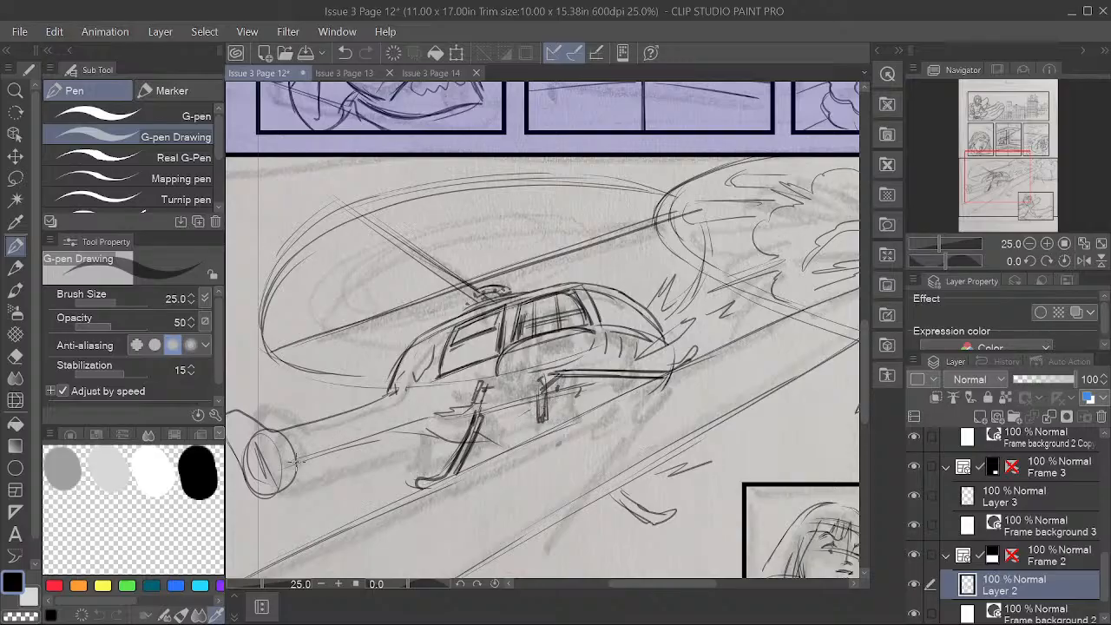
Step: Darken the upper and lower edges of the tail boom and continue the line along the helicopter's belly
{"action": "left_click_drag", "start_coordinate": [280, 432], "coordinate": [382, 398]}
{"action": "left_click_drag", "start_coordinate": [296, 467], "coordinate": [347, 445]}
{"action": "mouse_move", "coordinate": [300, 461]}
{"action": "left_mouse_down"}
{"action": "mouse_move", "coordinate": [450, 410]}
{"action": "mouse_move", "coordinate": [458, 442]}
{"action": "mouse_move", "coordinate": [580, 407]}
{"action": "left_mouse_up"}
{"action": "left_click_drag", "start_coordinate": [481, 438], "coordinate": [638, 390]}
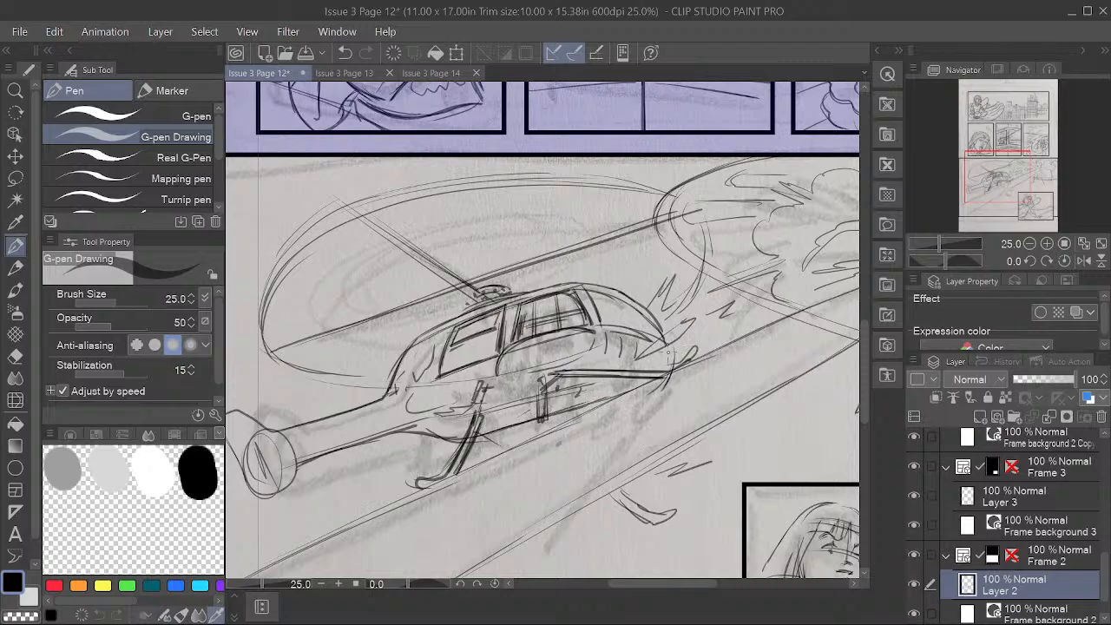
Step: Darken the helicopter's pointed nose and add curved contour strokes and short detail marks along its lower body
{"action": "mouse_move", "coordinate": [606, 334]}
{"action": "left_mouse_down"}
{"action": "mouse_move", "coordinate": [607, 353]}
{"action": "mouse_move", "coordinate": [663, 338]}
{"action": "mouse_move", "coordinate": [651, 338]}
{"action": "mouse_move", "coordinate": [678, 347]}
{"action": "mouse_move", "coordinate": [661, 338]}
{"action": "mouse_move", "coordinate": [689, 320]}
{"action": "mouse_move", "coordinate": [640, 356]}
{"action": "mouse_move", "coordinate": [689, 323]}
{"action": "left_mouse_up"}
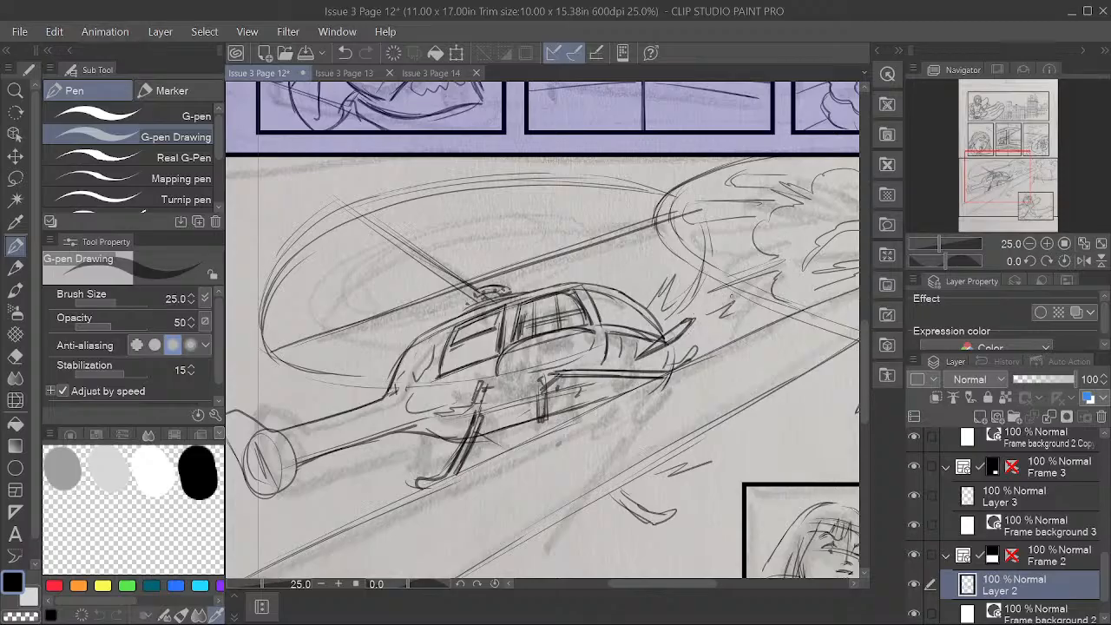
{"action": "key", "text": "space"}
{"action": "left_click_drag", "start_coordinate": [719, 444], "coordinate": [689, 433]}
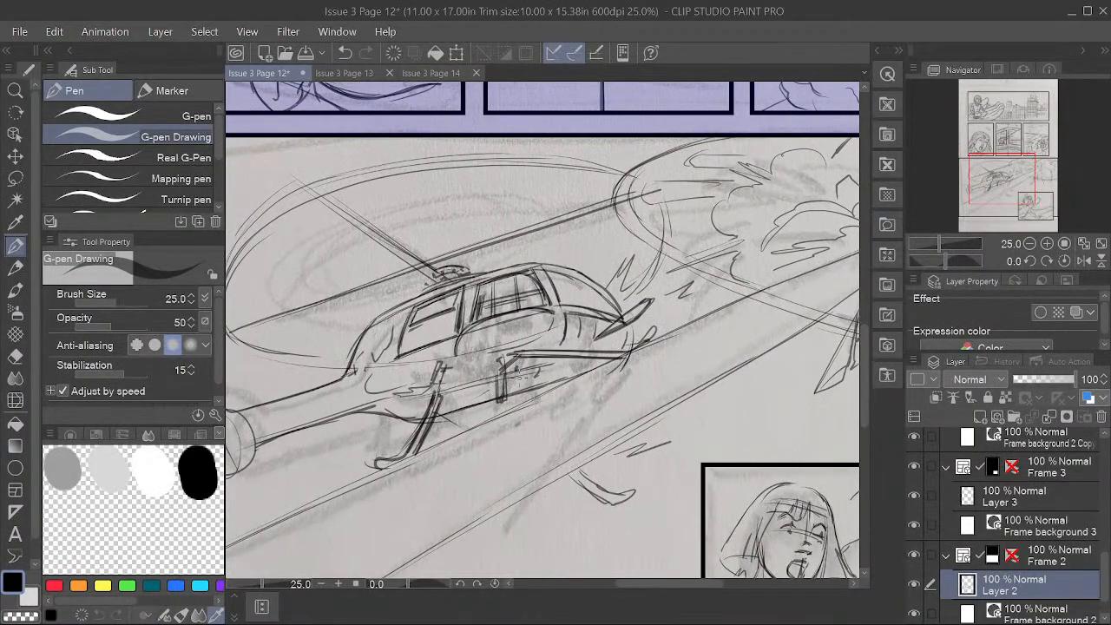
{"action": "left_click_drag", "start_coordinate": [509, 353], "coordinate": [554, 357]}
{"action": "mouse_move", "coordinate": [595, 324]}
{"action": "left_mouse_down"}
{"action": "mouse_move", "coordinate": [591, 347]}
{"action": "mouse_move", "coordinate": [610, 349]}
{"action": "left_mouse_up"}
{"action": "mouse_move", "coordinate": [560, 361]}
{"action": "left_mouse_down"}
{"action": "mouse_move", "coordinate": [610, 359]}
{"action": "mouse_move", "coordinate": [598, 359]}
{"action": "left_mouse_up"}
{"action": "left_click_drag", "start_coordinate": [457, 410], "coordinate": [461, 421]}
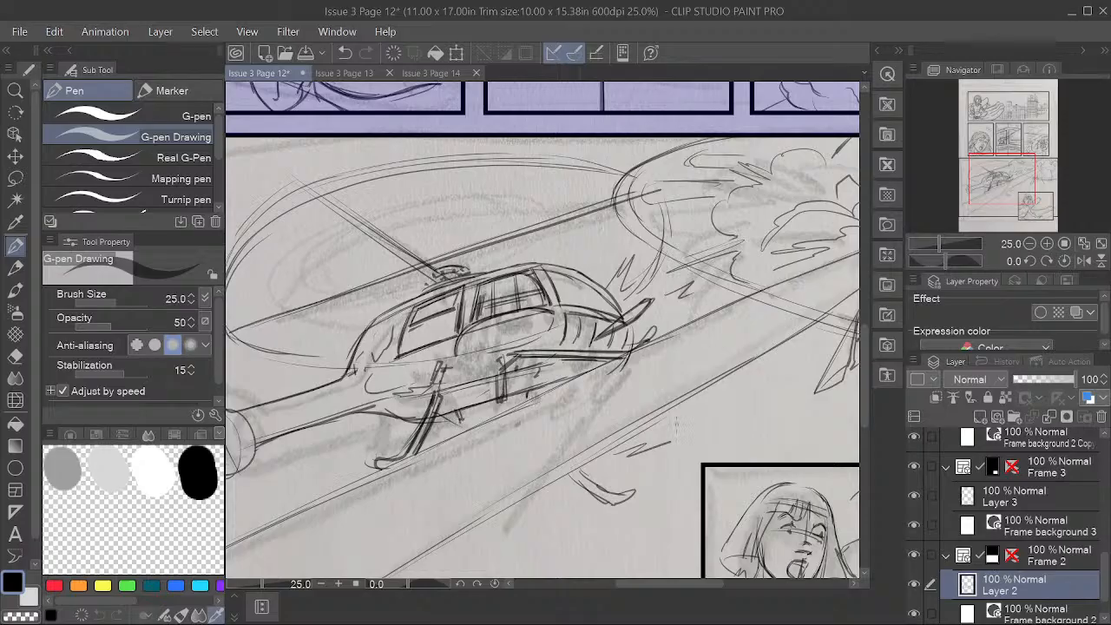
Step: Darken the curved skid piece showing below the diagonal beam with firmer strokes
{"action": "key", "text": "space"}
{"action": "left_click_drag", "start_coordinate": [683, 506], "coordinate": [617, 443]}
{"action": "left_click_drag", "start_coordinate": [504, 411], "coordinate": [539, 440]}
{"action": "mouse_move", "coordinate": [512, 418]}
{"action": "left_mouse_down"}
{"action": "mouse_move", "coordinate": [544, 440]}
{"action": "mouse_move", "coordinate": [544, 430]}
{"action": "mouse_move", "coordinate": [555, 433]}
{"action": "mouse_move", "coordinate": [548, 439]}
{"action": "left_mouse_up"}
{"action": "key", "text": "space"}
{"action": "mouse_move", "coordinate": [596, 470]}
{"action": "left_mouse_down"}
{"action": "mouse_move", "coordinate": [587, 498]}
{"action": "mouse_move", "coordinate": [564, 492]}
{"action": "mouse_move", "coordinate": [580, 464]}
{"action": "left_mouse_up"}
{"action": "left_click_drag", "start_coordinate": [760, 452], "coordinate": [770, 432]}
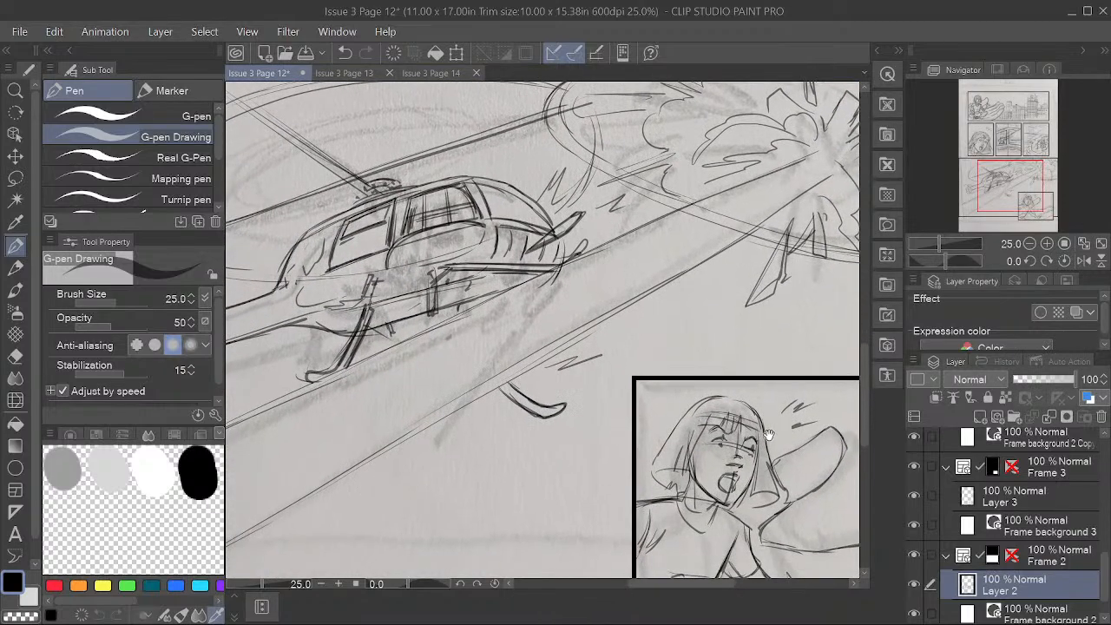
{"action": "left_click_drag", "start_coordinate": [616, 427], "coordinate": [674, 385]}
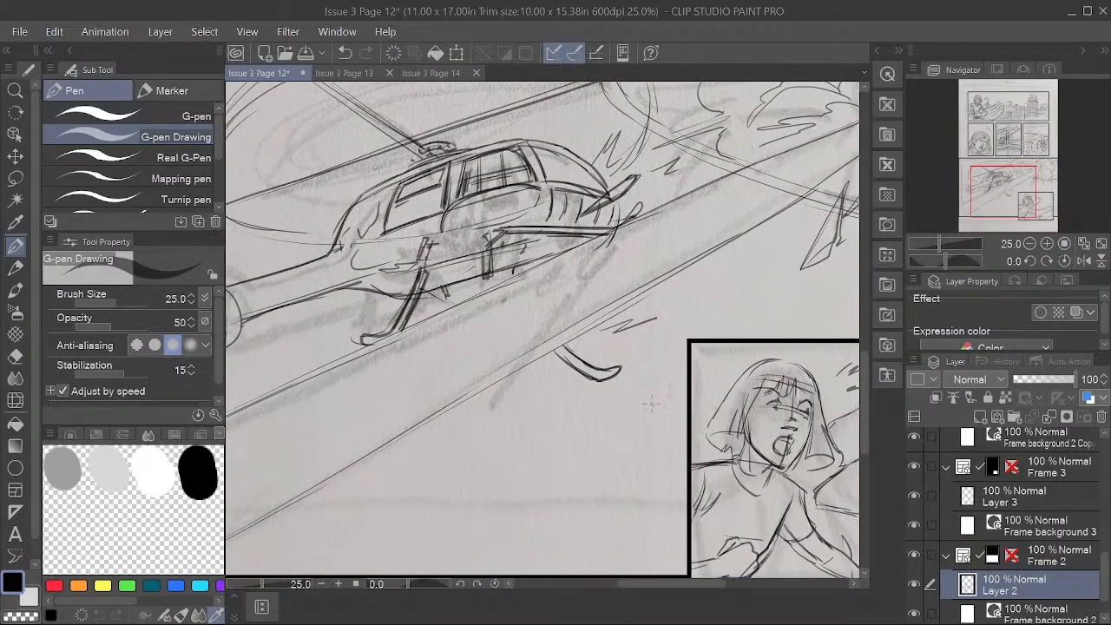
Step: Reinforce the two diagonal edges of the beam running past the helicopter into the explosion
{"action": "scroll", "coordinate": [652, 405], "scroll_direction": "down", "scroll_amount": 2}
{"action": "key", "text": "space"}
{"action": "left_click_drag", "start_coordinate": [699, 338], "coordinate": [621, 427]}
{"action": "scroll", "coordinate": [599, 366], "scroll_direction": "up", "scroll_amount": 2}
{"action": "key", "text": "space"}
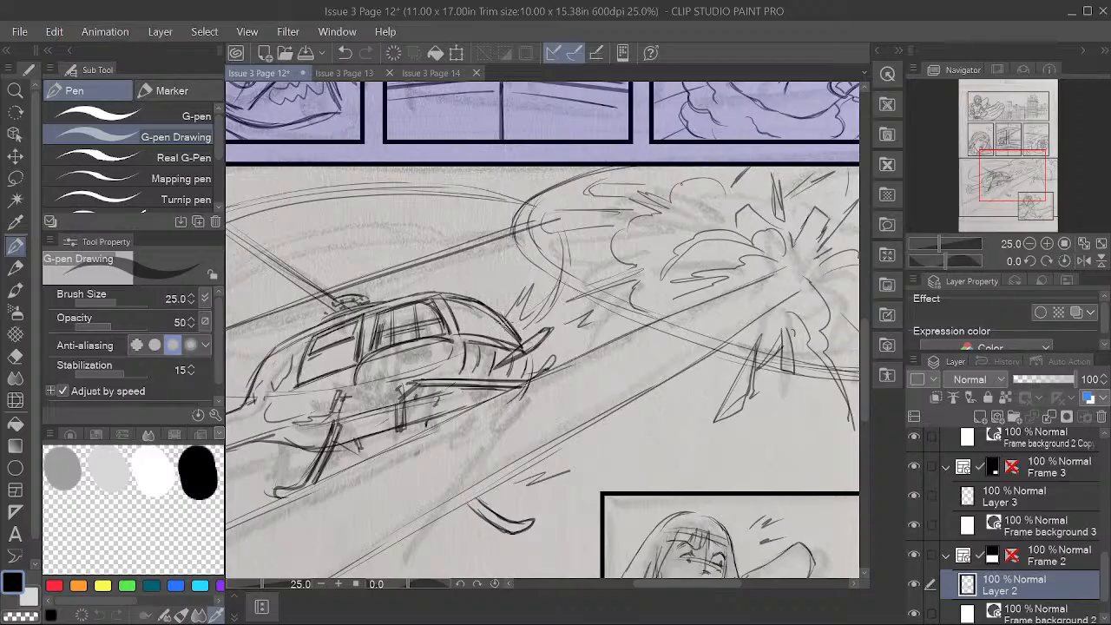
{"action": "left_click_drag", "start_coordinate": [623, 458], "coordinate": [711, 370]}
{"action": "left_click_drag", "start_coordinate": [547, 446], "coordinate": [570, 419]}
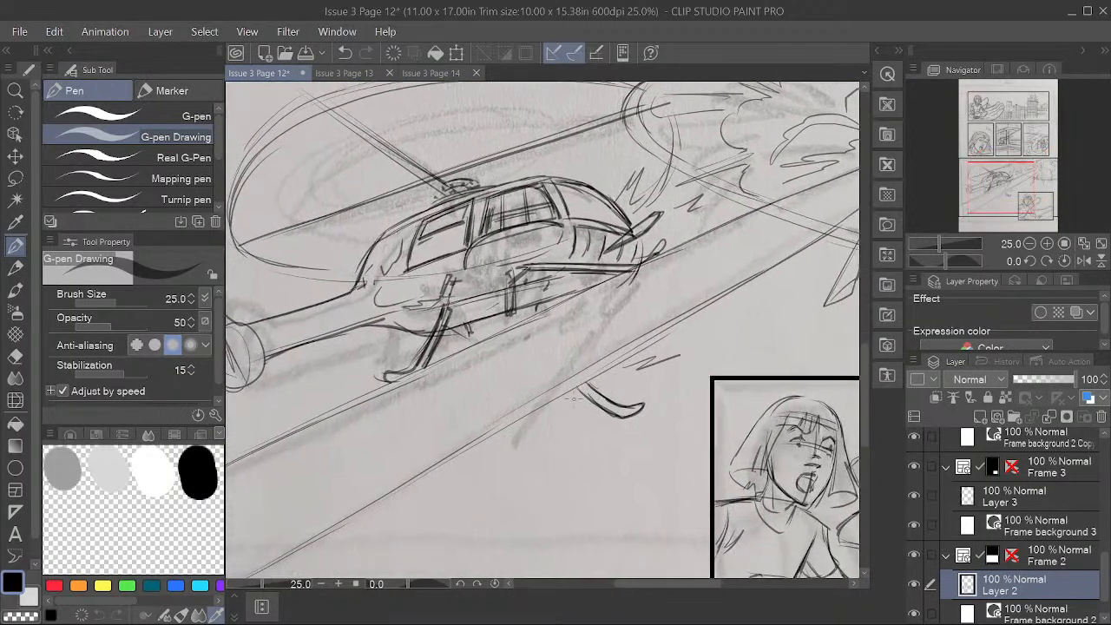
{"action": "scroll", "coordinate": [565, 416], "scroll_direction": "down", "scroll_amount": 2}
{"action": "left_click_drag", "start_coordinate": [722, 388], "coordinate": [613, 389]}
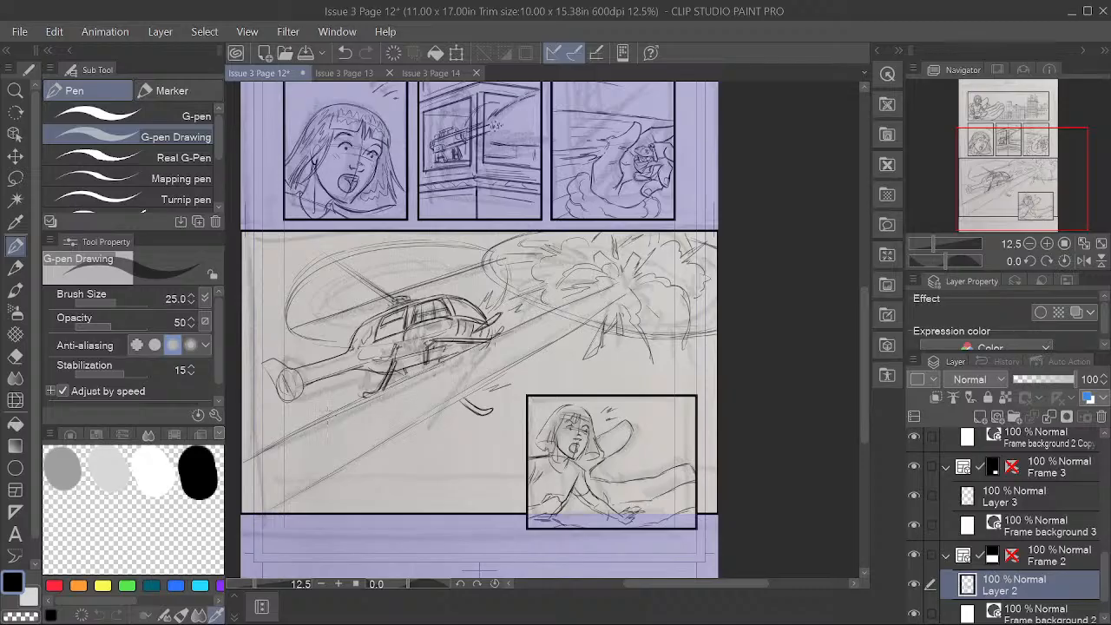
{"action": "left_click_drag", "start_coordinate": [503, 334], "coordinate": [621, 281]}
{"action": "left_click_drag", "start_coordinate": [377, 440], "coordinate": [600, 312]}
{"action": "left_click_drag", "start_coordinate": [696, 395], "coordinate": [690, 434]}
{"action": "scroll", "coordinate": [668, 369], "scroll_direction": "up", "scroll_amount": 2}
{"action": "key", "text": "space"}
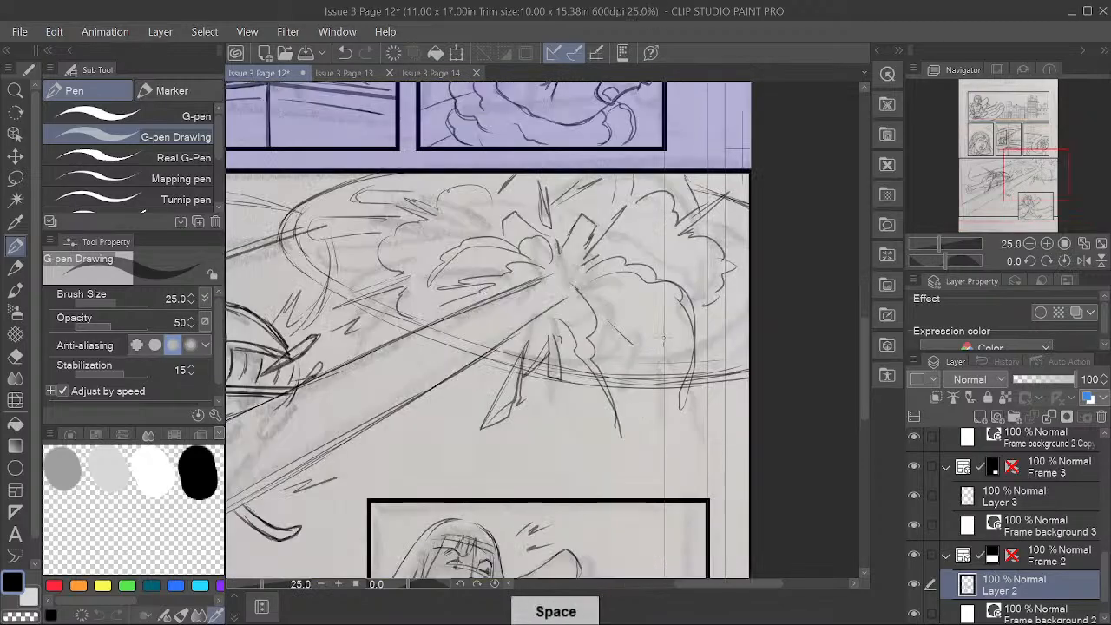
Step: Add dense strokes at the explosion's center and darken the debris spike above it and the smoke plume curling toward the helicopter
{"action": "left_click_drag", "start_coordinate": [663, 337], "coordinate": [666, 406]}
{"action": "mouse_move", "coordinate": [555, 330]}
{"action": "left_mouse_down"}
{"action": "mouse_move", "coordinate": [561, 288]}
{"action": "mouse_move", "coordinate": [562, 352]}
{"action": "left_mouse_up"}
{"action": "mouse_move", "coordinate": [573, 312]}
{"action": "left_mouse_down"}
{"action": "mouse_move", "coordinate": [557, 349]}
{"action": "mouse_move", "coordinate": [565, 356]}
{"action": "left_mouse_up"}
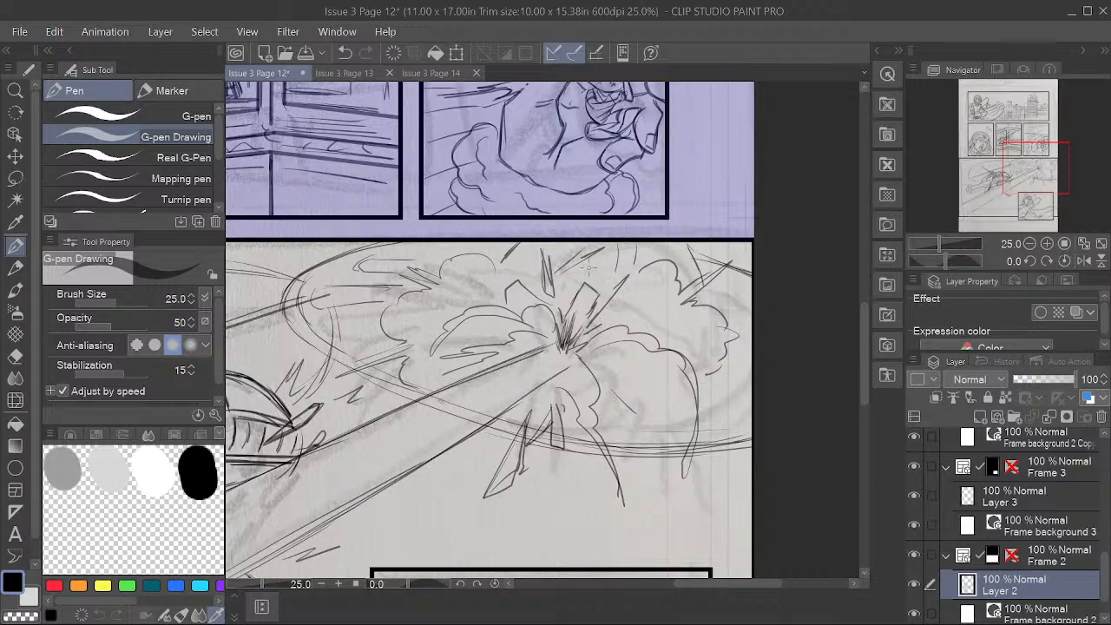
{"action": "mouse_move", "coordinate": [545, 304]}
{"action": "left_mouse_down"}
{"action": "mouse_move", "coordinate": [518, 316]}
{"action": "mouse_move", "coordinate": [532, 297]}
{"action": "mouse_move", "coordinate": [542, 301]}
{"action": "left_mouse_up"}
{"action": "mouse_move", "coordinate": [541, 248]}
{"action": "left_mouse_down"}
{"action": "mouse_move", "coordinate": [554, 304]}
{"action": "mouse_move", "coordinate": [463, 309]}
{"action": "mouse_move", "coordinate": [431, 355]}
{"action": "mouse_move", "coordinate": [471, 316]}
{"action": "mouse_move", "coordinate": [531, 326]}
{"action": "mouse_move", "coordinate": [475, 346]}
{"action": "mouse_move", "coordinate": [444, 375]}
{"action": "left_mouse_up"}
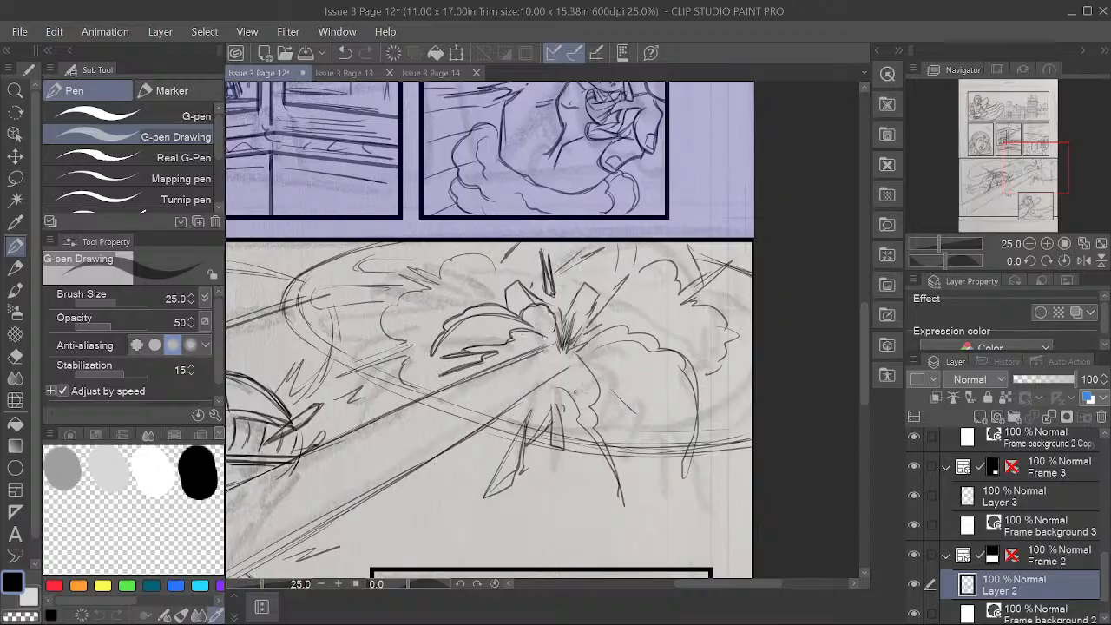
Step: Darken the wavy smoke trail and pointed shards below the blast, and strengthen the debris shards rising above its center
{"action": "mouse_move", "coordinate": [557, 381]}
{"action": "left_mouse_down"}
{"action": "mouse_move", "coordinate": [617, 501]}
{"action": "mouse_move", "coordinate": [585, 356]}
{"action": "left_mouse_up"}
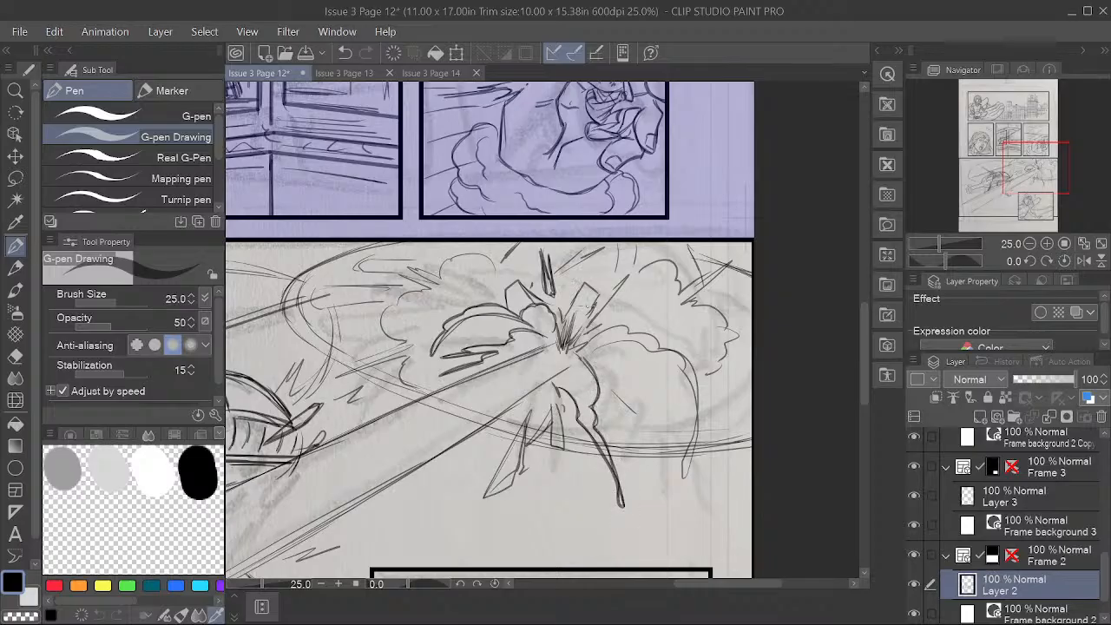
{"action": "mouse_move", "coordinate": [550, 400]}
{"action": "left_mouse_down"}
{"action": "mouse_move", "coordinate": [555, 444]}
{"action": "mouse_move", "coordinate": [521, 472]}
{"action": "mouse_move", "coordinate": [518, 441]}
{"action": "mouse_move", "coordinate": [486, 493]}
{"action": "mouse_move", "coordinate": [523, 467]}
{"action": "mouse_move", "coordinate": [502, 489]}
{"action": "left_mouse_up"}
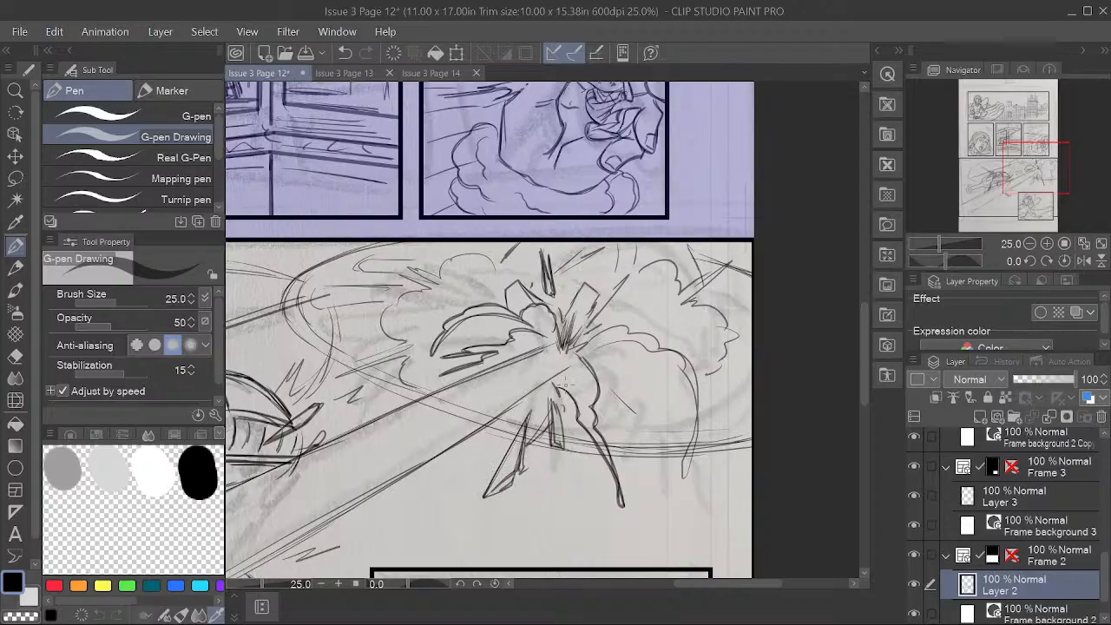
{"action": "mouse_move", "coordinate": [561, 306]}
{"action": "left_mouse_down"}
{"action": "mouse_move", "coordinate": [567, 326]}
{"action": "mouse_move", "coordinate": [583, 285]}
{"action": "mouse_move", "coordinate": [602, 303]}
{"action": "mouse_move", "coordinate": [590, 328]}
{"action": "mouse_move", "coordinate": [625, 277]}
{"action": "mouse_move", "coordinate": [547, 366]}
{"action": "left_mouse_up"}
Step: Darken the arching smoke plume on the explosion's right side and outline the outer cloud behind it with sharp spikes
{"action": "key", "text": "space"}
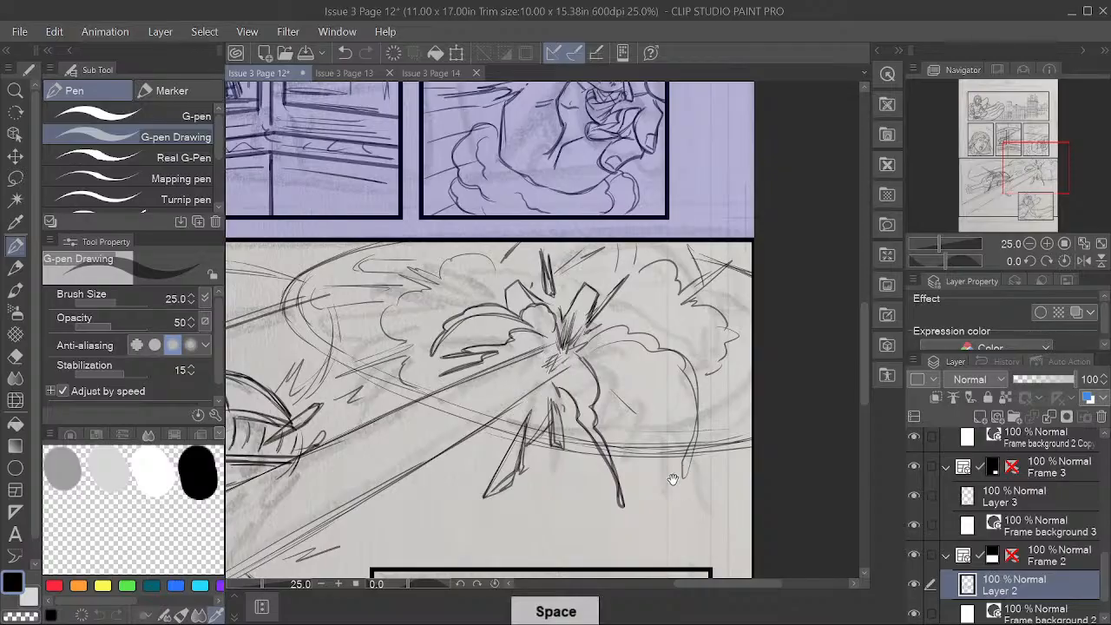
{"action": "left_click_drag", "start_coordinate": [607, 320], "coordinate": [539, 343]}
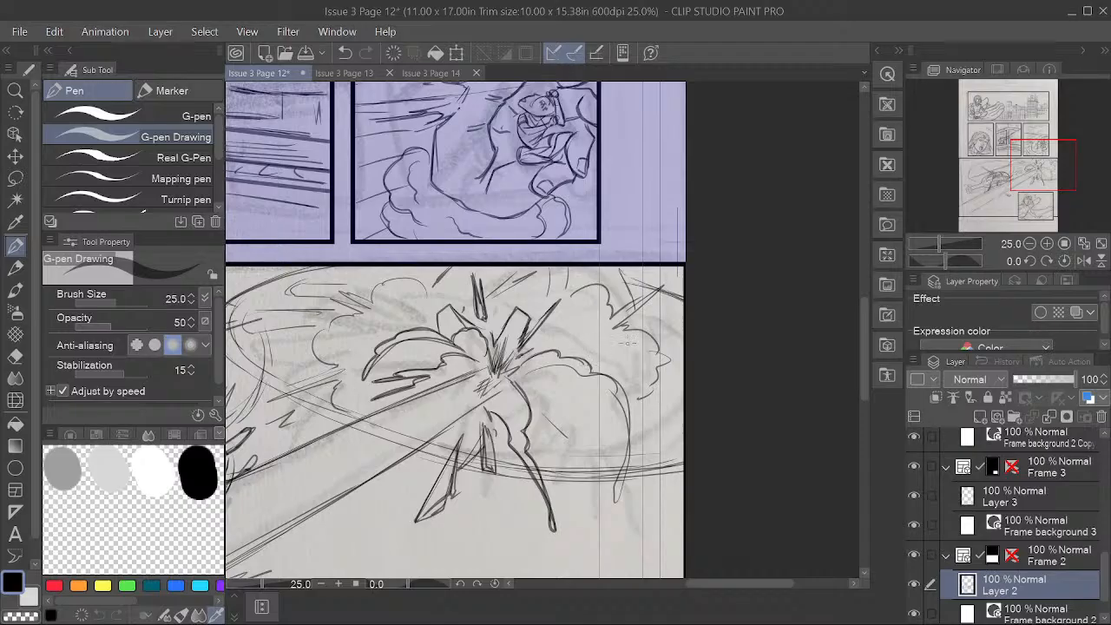
{"action": "left_click_drag", "start_coordinate": [606, 373], "coordinate": [628, 415]}
{"action": "mouse_move", "coordinate": [591, 371]}
{"action": "left_mouse_down"}
{"action": "mouse_move", "coordinate": [623, 402]}
{"action": "mouse_move", "coordinate": [613, 496]}
{"action": "mouse_move", "coordinate": [628, 452]}
{"action": "left_mouse_up"}
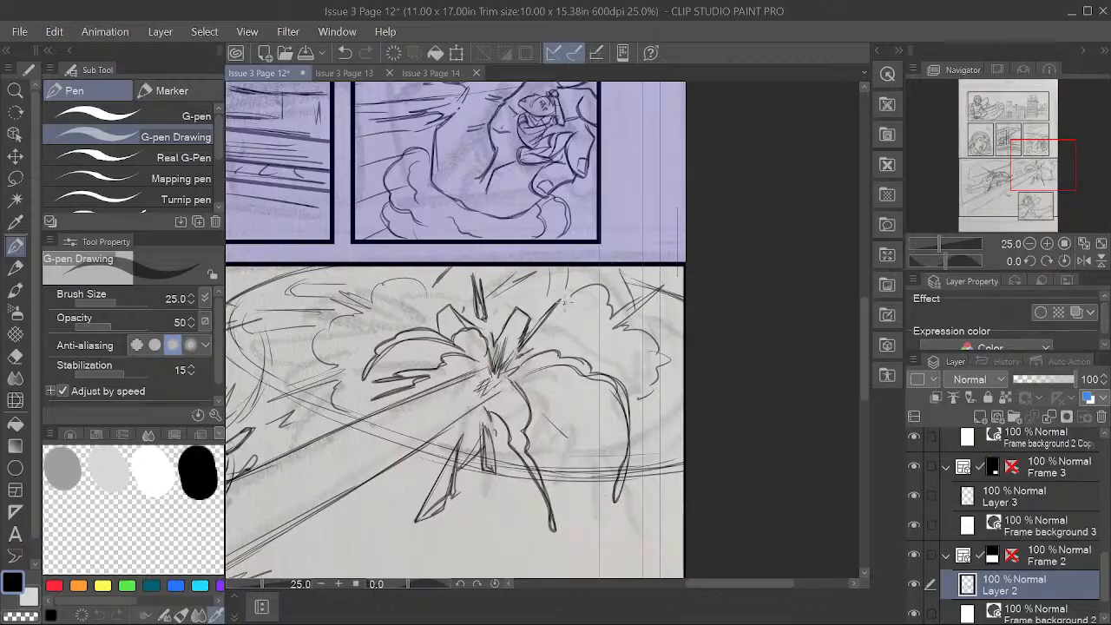
{"action": "mouse_move", "coordinate": [563, 302]}
{"action": "left_mouse_down"}
{"action": "mouse_move", "coordinate": [609, 278]}
{"action": "mouse_move", "coordinate": [610, 314]}
{"action": "mouse_move", "coordinate": [668, 283]}
{"action": "mouse_move", "coordinate": [614, 327]}
{"action": "mouse_move", "coordinate": [637, 330]}
{"action": "mouse_move", "coordinate": [675, 363]}
{"action": "mouse_move", "coordinate": [642, 396]}
{"action": "left_mouse_up"}
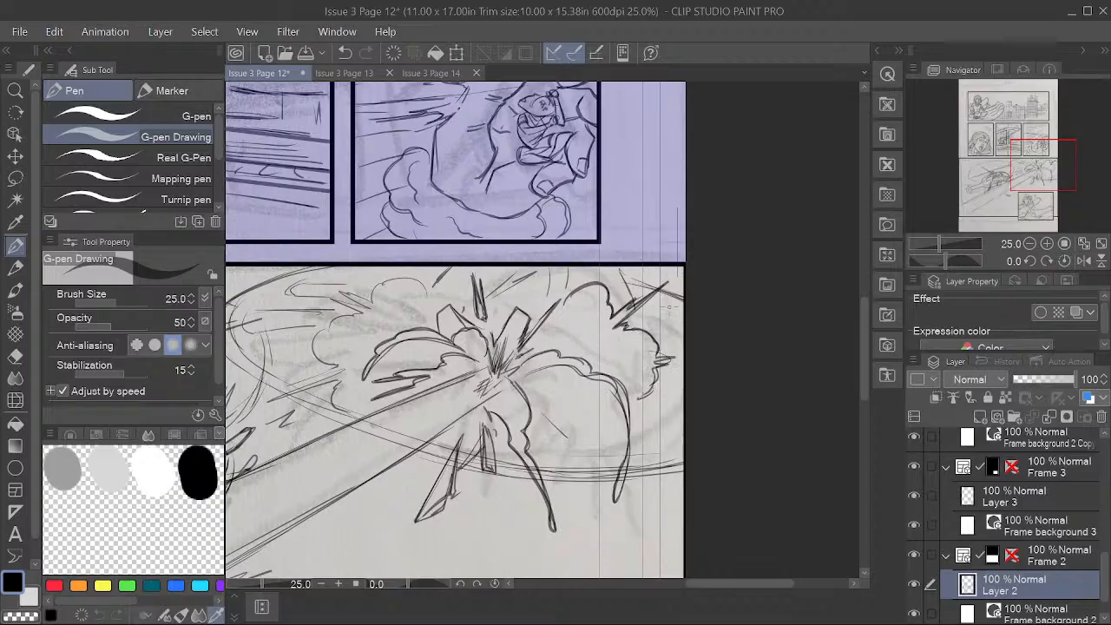
Step: Darken the bumpy outline and spikes of the outer smoke cloud on the explosion's left side
{"action": "mouse_move", "coordinate": [438, 307]}
{"action": "left_mouse_down"}
{"action": "mouse_move", "coordinate": [396, 276]}
{"action": "mouse_move", "coordinate": [369, 300]}
{"action": "mouse_move", "coordinate": [338, 291]}
{"action": "mouse_move", "coordinate": [373, 309]}
{"action": "mouse_move", "coordinate": [323, 298]}
{"action": "mouse_move", "coordinate": [364, 315]}
{"action": "mouse_move", "coordinate": [320, 331]}
{"action": "mouse_move", "coordinate": [336, 366]}
{"action": "left_mouse_up"}
{"action": "key", "text": "space"}
{"action": "left_click_drag", "start_coordinate": [524, 438], "coordinate": [620, 427]}
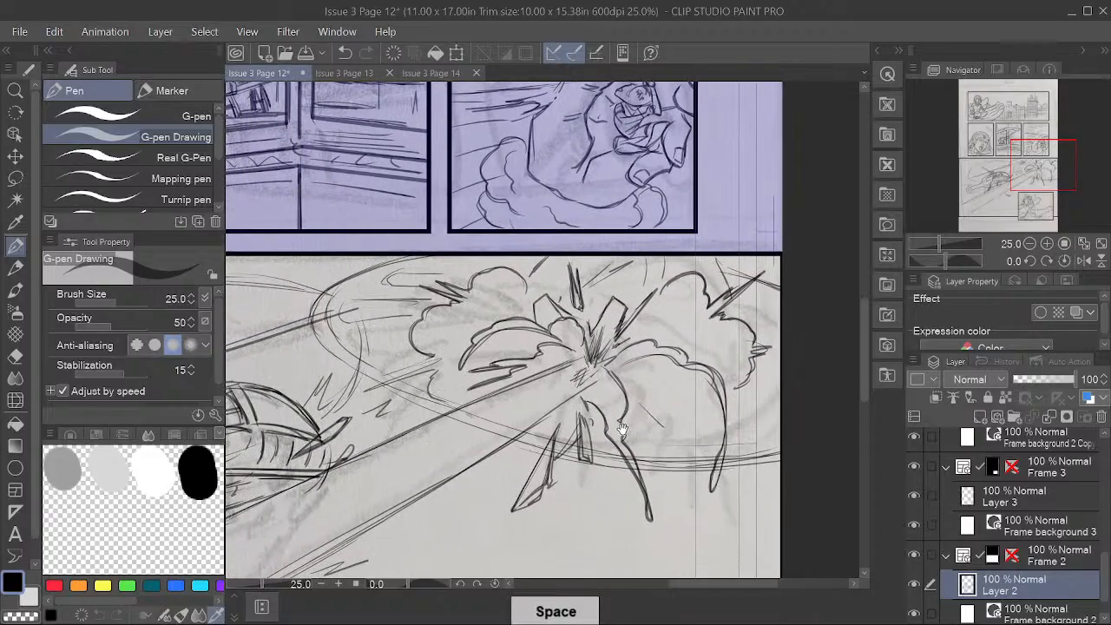
{"action": "mouse_move", "coordinate": [443, 372]}
{"action": "left_mouse_down"}
{"action": "mouse_move", "coordinate": [397, 367]}
{"action": "mouse_move", "coordinate": [437, 358]}
{"action": "mouse_move", "coordinate": [381, 382]}
{"action": "mouse_move", "coordinate": [432, 371]}
{"action": "mouse_move", "coordinate": [434, 384]}
{"action": "left_mouse_up"}
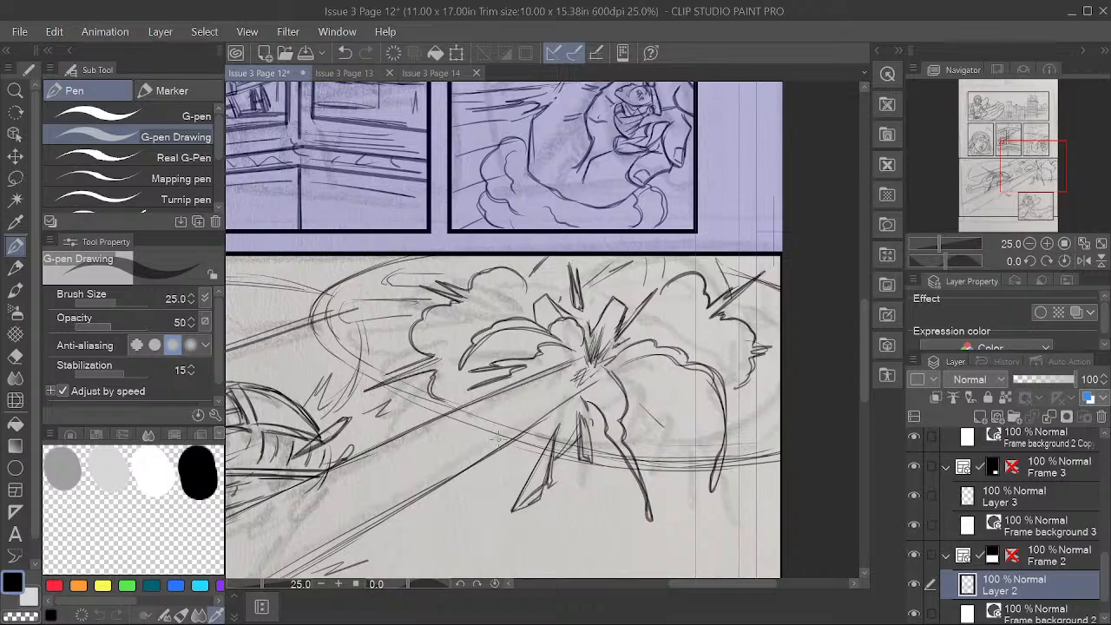
Step: Reinforce the short flying-debris strokes above the explosion along the panel's upper border
{"action": "key", "text": "space"}
{"action": "left_click_drag", "start_coordinate": [658, 455], "coordinate": [609, 464]}
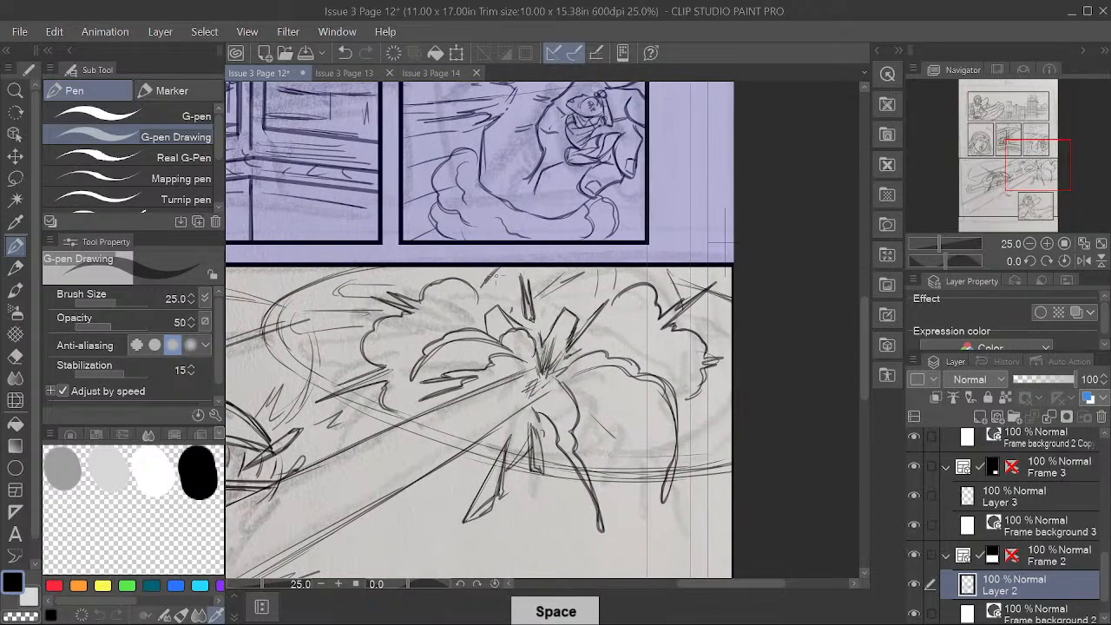
{"action": "left_click_drag", "start_coordinate": [476, 289], "coordinate": [499, 266]}
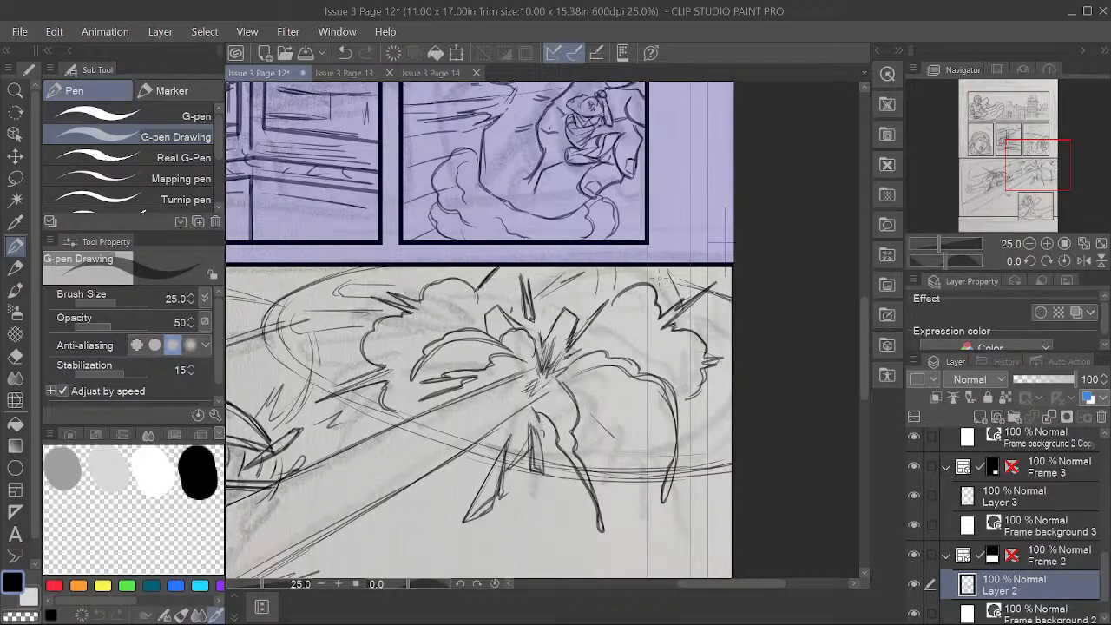
{"action": "mouse_move", "coordinate": [659, 275]}
{"action": "left_mouse_down"}
{"action": "mouse_move", "coordinate": [675, 301]}
{"action": "mouse_move", "coordinate": [666, 276]}
{"action": "left_mouse_up"}
{"action": "left_click_drag", "start_coordinate": [498, 267], "coordinate": [478, 290]}
Step: Trace the outer edge of the large ellipse around the explosion with a firmer line
{"action": "left_click_drag", "start_coordinate": [611, 418], "coordinate": [659, 433]}
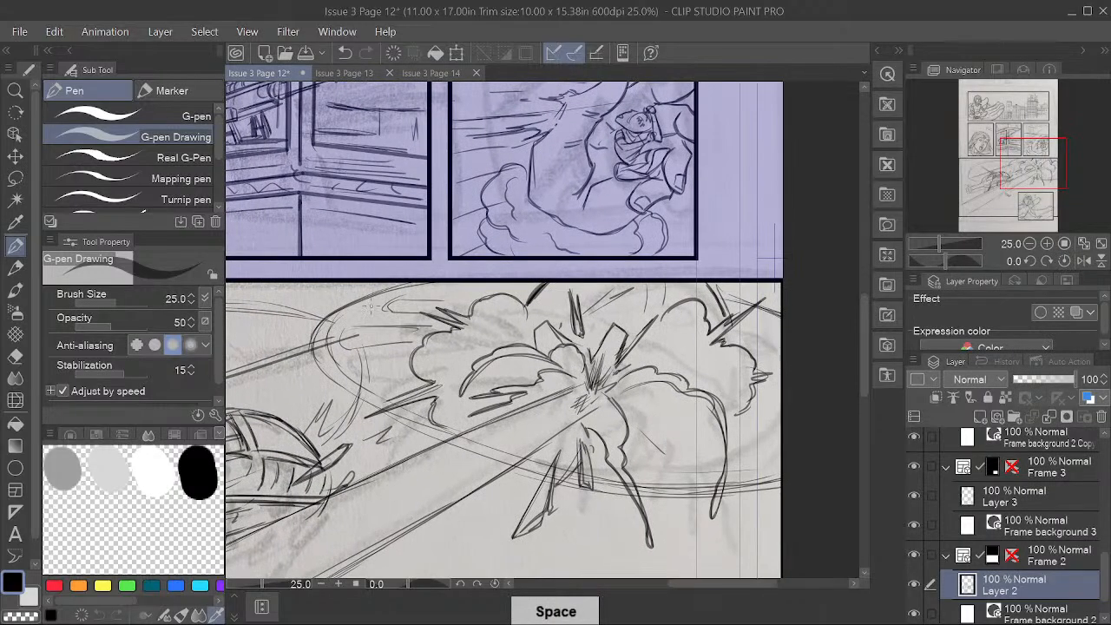
{"action": "mouse_move", "coordinate": [326, 321]}
{"action": "left_mouse_down"}
{"action": "mouse_move", "coordinate": [451, 279]}
{"action": "mouse_move", "coordinate": [370, 297]}
{"action": "mouse_move", "coordinate": [317, 327]}
{"action": "mouse_move", "coordinate": [316, 371]}
{"action": "mouse_move", "coordinate": [352, 390]}
{"action": "left_mouse_up"}
{"action": "mouse_move", "coordinate": [321, 327]}
{"action": "left_mouse_down"}
{"action": "mouse_move", "coordinate": [318, 367]}
{"action": "mouse_move", "coordinate": [397, 421]}
{"action": "mouse_move", "coordinate": [567, 475]}
{"action": "left_mouse_up"}
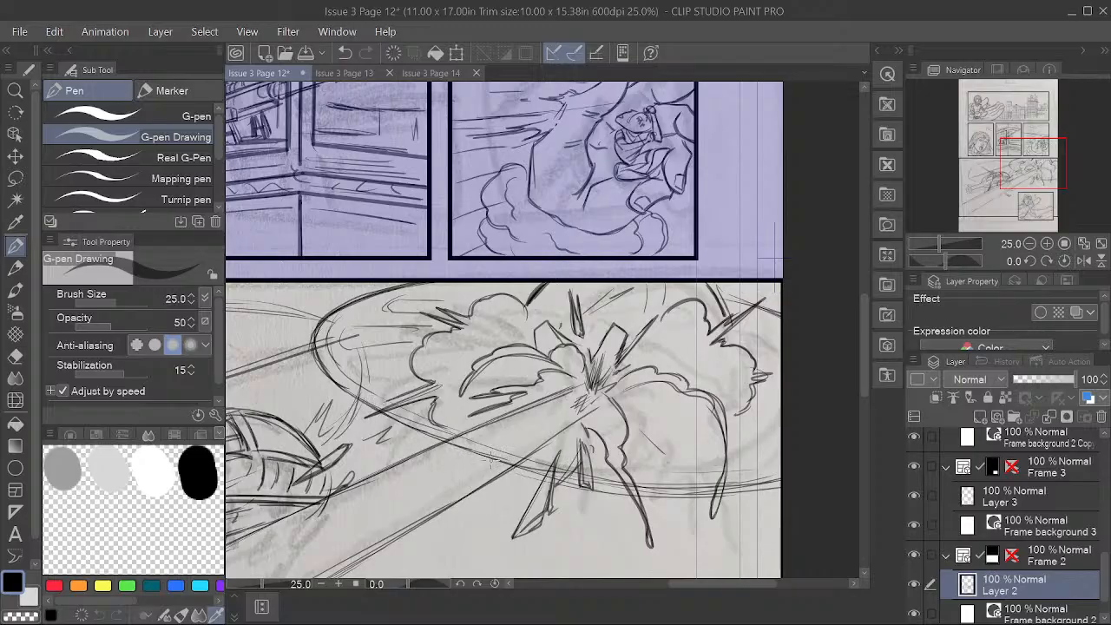
{"action": "mouse_move", "coordinate": [488, 457]}
{"action": "left_mouse_down"}
{"action": "mouse_move", "coordinate": [623, 485]}
{"action": "mouse_move", "coordinate": [707, 486]}
{"action": "mouse_move", "coordinate": [779, 471]}
{"action": "left_mouse_up"}
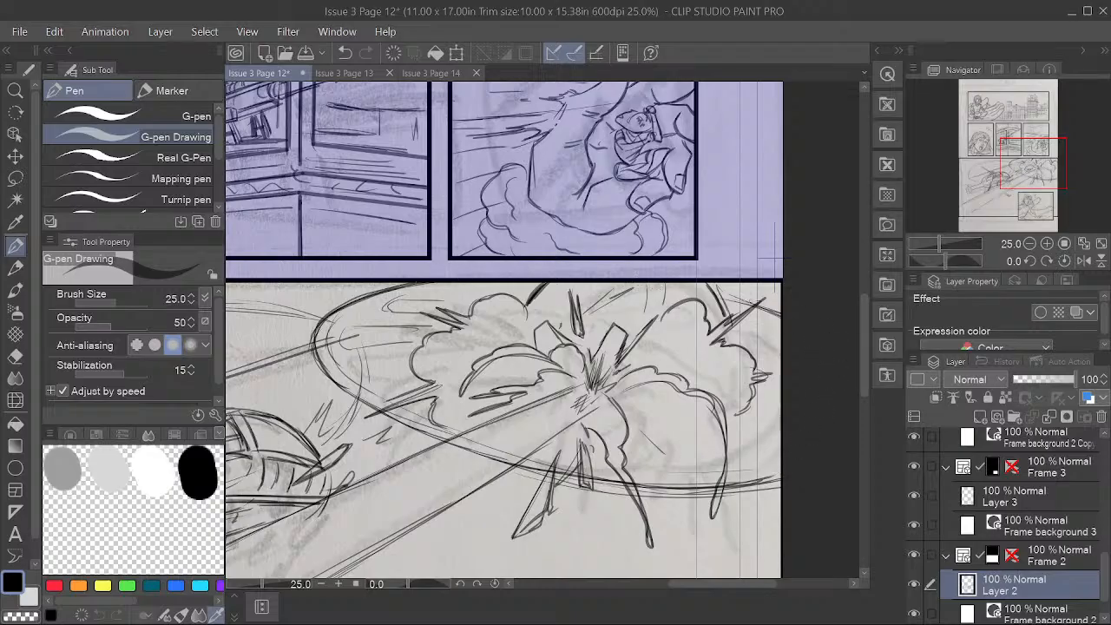
Step: Draw the inner edge of the ellipse's rim and add short radiating lines between the rim and the smoke
{"action": "left_click_drag", "start_coordinate": [716, 295], "coordinate": [795, 318]}
{"action": "mouse_move", "coordinate": [391, 299]}
{"action": "left_mouse_down"}
{"action": "mouse_move", "coordinate": [338, 343]}
{"action": "mouse_move", "coordinate": [356, 312]}
{"action": "mouse_move", "coordinate": [339, 339]}
{"action": "mouse_move", "coordinate": [395, 397]}
{"action": "left_mouse_up"}
{"action": "mouse_move", "coordinate": [352, 318]}
{"action": "left_mouse_down"}
{"action": "mouse_move", "coordinate": [340, 349]}
{"action": "mouse_move", "coordinate": [412, 342]}
{"action": "mouse_move", "coordinate": [409, 326]}
{"action": "mouse_move", "coordinate": [436, 327]}
{"action": "left_mouse_up"}
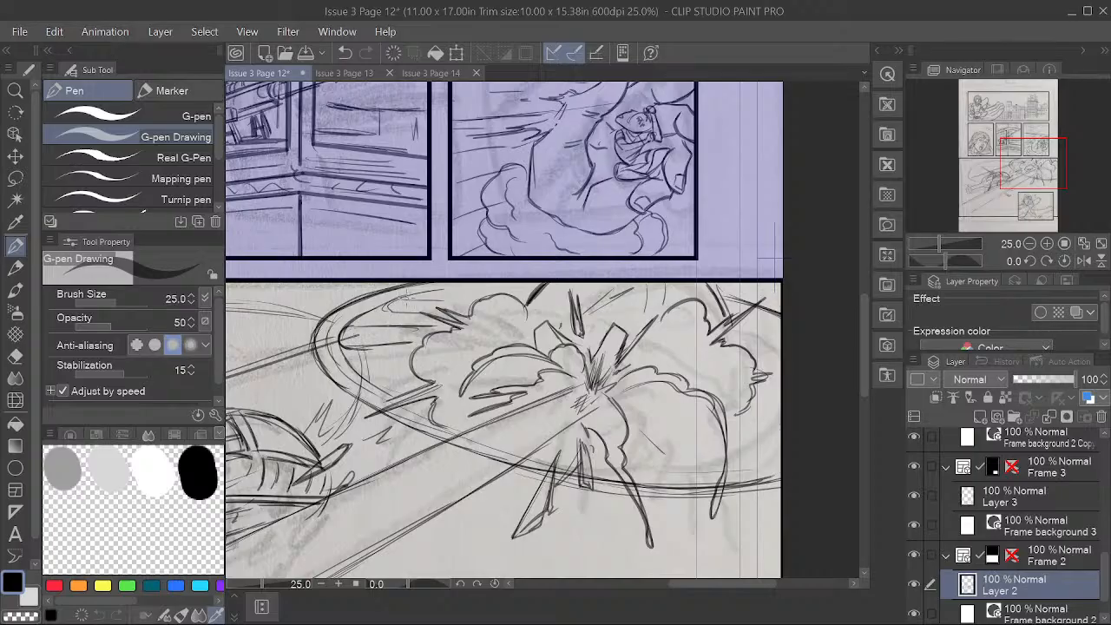
{"action": "mouse_move", "coordinate": [408, 289]}
{"action": "left_mouse_down"}
{"action": "mouse_move", "coordinate": [401, 309]}
{"action": "mouse_move", "coordinate": [461, 297]}
{"action": "left_mouse_up"}
{"action": "mouse_move", "coordinate": [749, 326]}
{"action": "left_mouse_down"}
{"action": "mouse_move", "coordinate": [781, 329]}
{"action": "mouse_move", "coordinate": [741, 344]}
{"action": "mouse_move", "coordinate": [781, 342]}
{"action": "mouse_move", "coordinate": [779, 374]}
{"action": "left_mouse_up"}
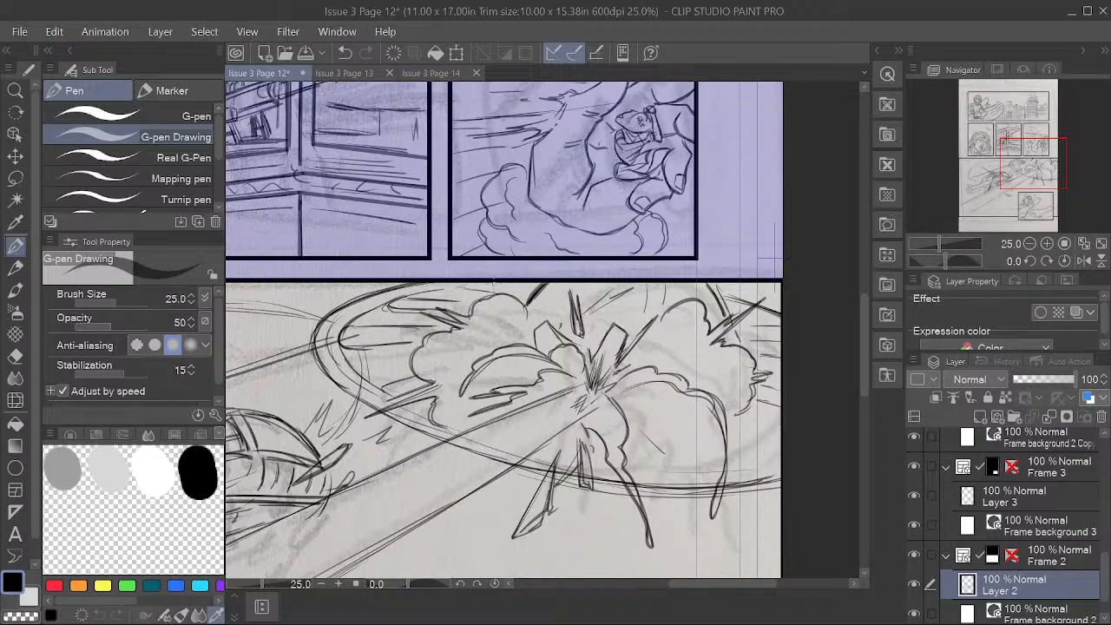
Step: Add radiating lines and a jagged inner contour inside and beside the smoke plume on the explosion's right side
{"action": "mouse_move", "coordinate": [648, 439]}
{"action": "left_mouse_down"}
{"action": "mouse_move", "coordinate": [676, 472]}
{"action": "mouse_move", "coordinate": [677, 439]}
{"action": "mouse_move", "coordinate": [698, 464]}
{"action": "mouse_move", "coordinate": [657, 431]}
{"action": "mouse_move", "coordinate": [696, 461]}
{"action": "mouse_move", "coordinate": [712, 447]}
{"action": "mouse_move", "coordinate": [730, 469]}
{"action": "left_mouse_up"}
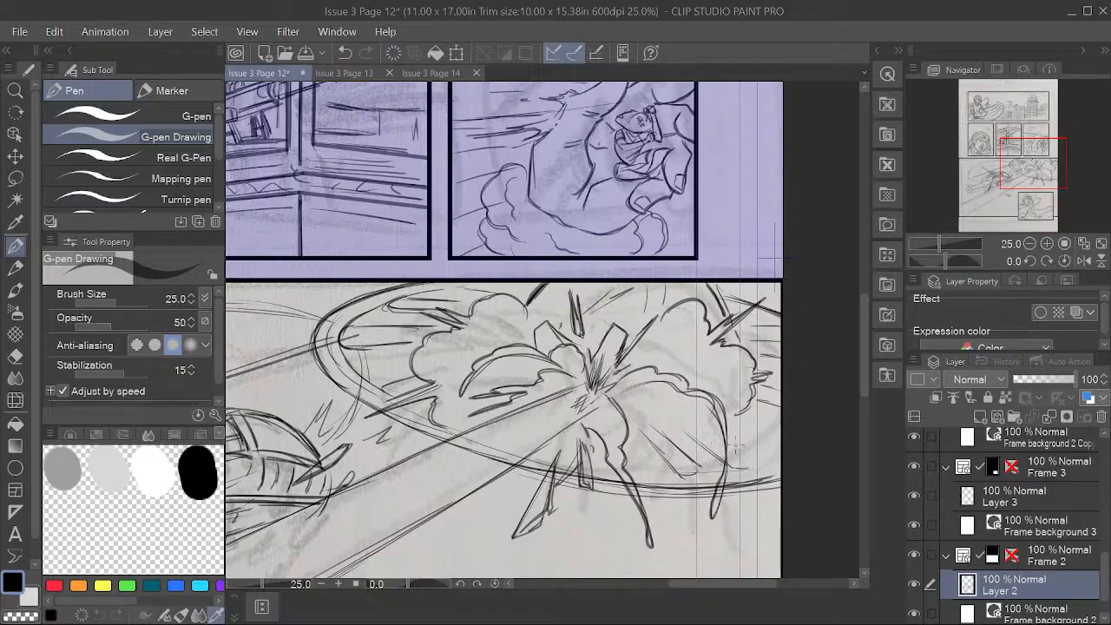
{"action": "left_click_drag", "start_coordinate": [708, 426], "coordinate": [756, 466]}
{"action": "mouse_move", "coordinate": [638, 390]}
{"action": "left_mouse_down"}
{"action": "mouse_move", "coordinate": [671, 411]}
{"action": "mouse_move", "coordinate": [705, 409]}
{"action": "left_mouse_up"}
{"action": "mouse_move", "coordinate": [664, 406]}
{"action": "left_mouse_down"}
{"action": "mouse_move", "coordinate": [698, 417]}
{"action": "mouse_move", "coordinate": [693, 427]}
{"action": "left_mouse_up"}
{"action": "mouse_move", "coordinate": [669, 423]}
{"action": "left_mouse_down"}
{"action": "mouse_move", "coordinate": [691, 447]}
{"action": "mouse_move", "coordinate": [672, 447]}
{"action": "left_mouse_up"}
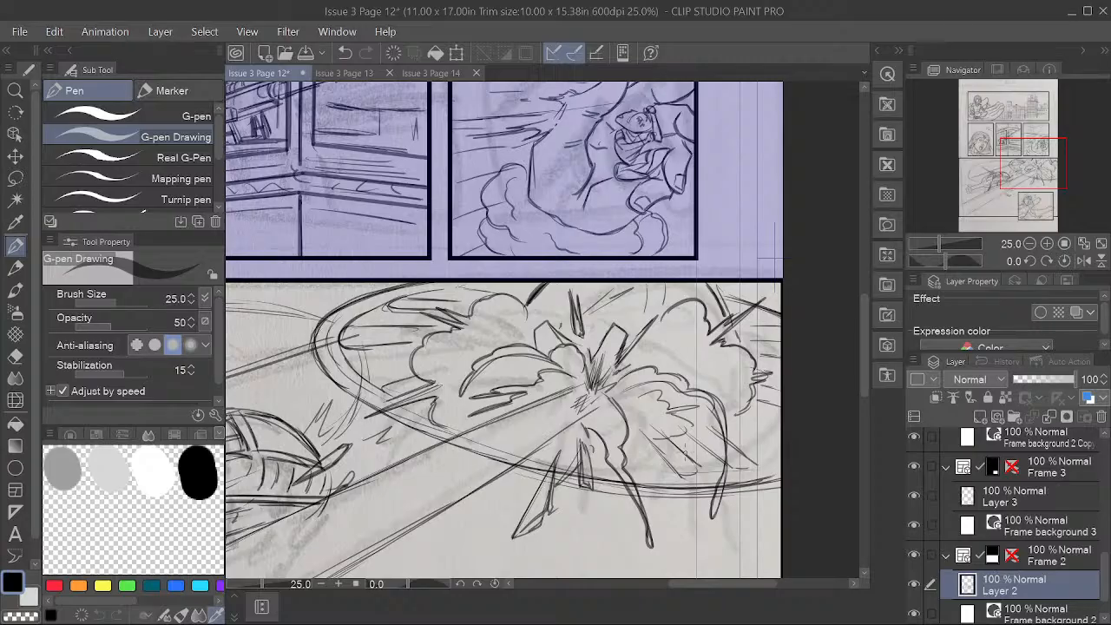
Step: Add short tick marks along the rim of the large ellipse around the explosion and save the page
{"action": "key", "text": "space"}
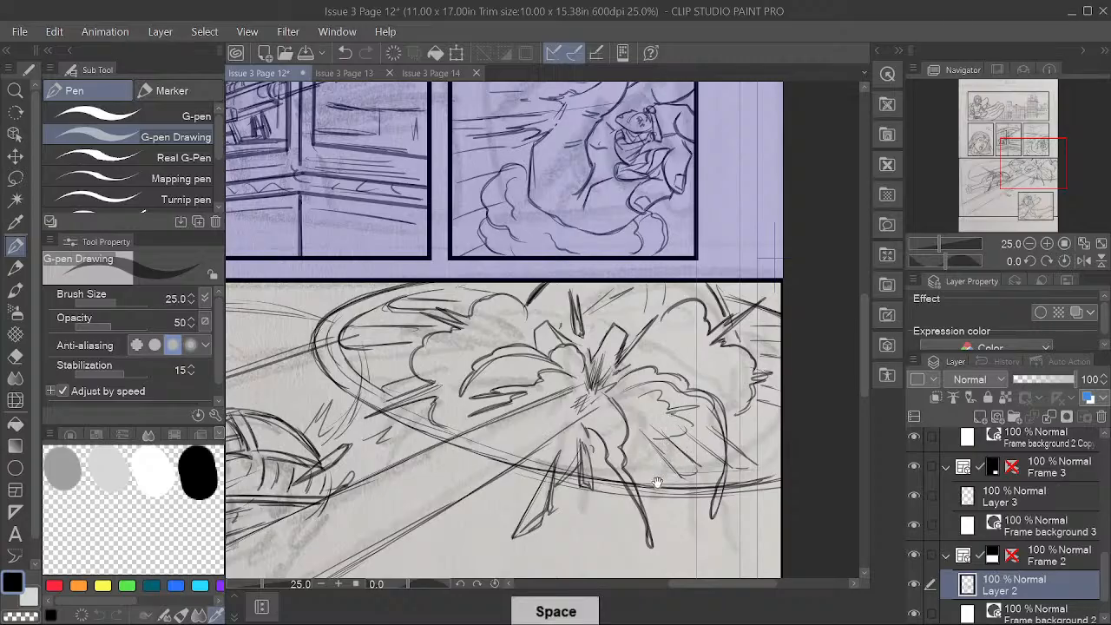
{"action": "left_click_drag", "start_coordinate": [665, 497], "coordinate": [679, 342]}
{"action": "left_click_drag", "start_coordinate": [688, 425], "coordinate": [657, 486]}
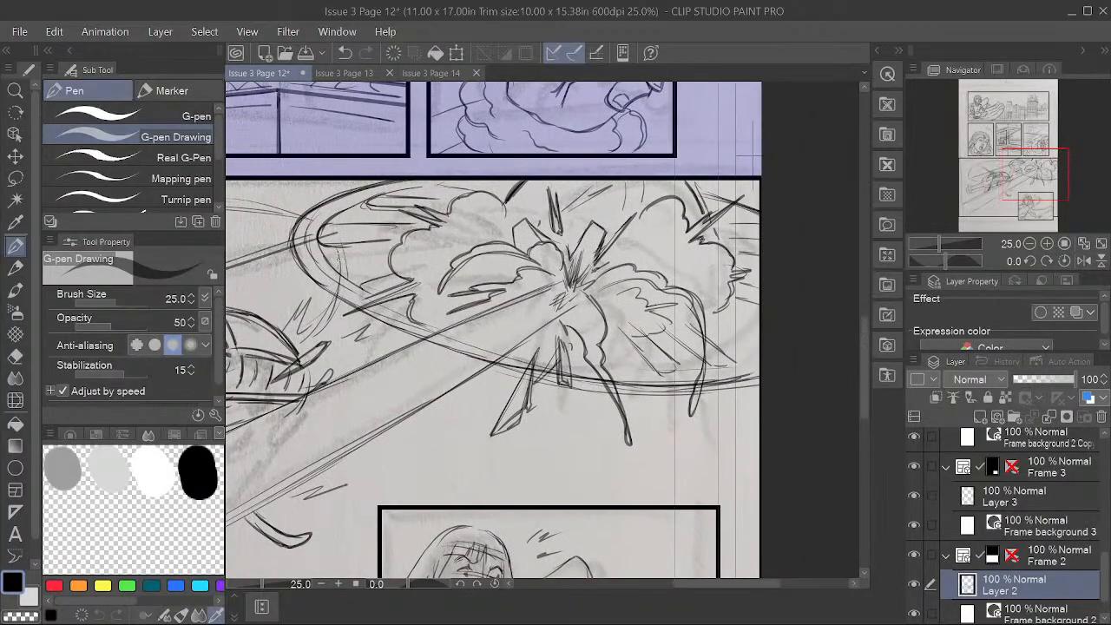
{"action": "mouse_move", "coordinate": [299, 224]}
{"action": "left_mouse_down"}
{"action": "mouse_move", "coordinate": [316, 229]}
{"action": "mouse_move", "coordinate": [317, 260]}
{"action": "left_mouse_up"}
{"action": "left_click_drag", "start_coordinate": [310, 215], "coordinate": [317, 223]}
{"action": "left_click_drag", "start_coordinate": [343, 286], "coordinate": [349, 301]}
{"action": "left_click_drag", "start_coordinate": [414, 337], "coordinate": [428, 328]}
{"action": "key", "text": "ctrl+s"}
{"action": "mouse_move", "coordinate": [681, 380]}
{"action": "left_mouse_down"}
{"action": "mouse_move", "coordinate": [670, 386]}
{"action": "mouse_move", "coordinate": [712, 387]}
{"action": "left_mouse_up"}
{"action": "mouse_move", "coordinate": [740, 374]}
{"action": "left_mouse_down"}
{"action": "mouse_move", "coordinate": [728, 384]}
{"action": "mouse_move", "coordinate": [746, 378]}
{"action": "left_mouse_up"}
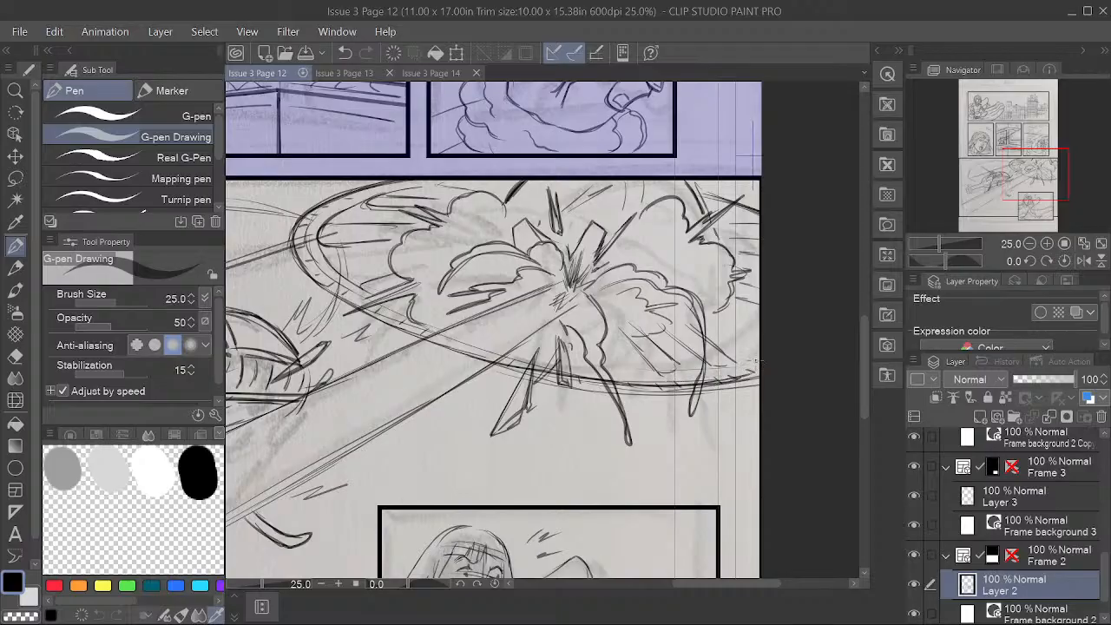
Step: Make Layer 3 in Frame 3 the active layer for working on the inset panel with the shouting figure
{"action": "left_click_drag", "start_coordinate": [722, 491], "coordinate": [741, 412]}
{"action": "left_click_drag", "start_coordinate": [737, 454], "coordinate": [726, 402]}
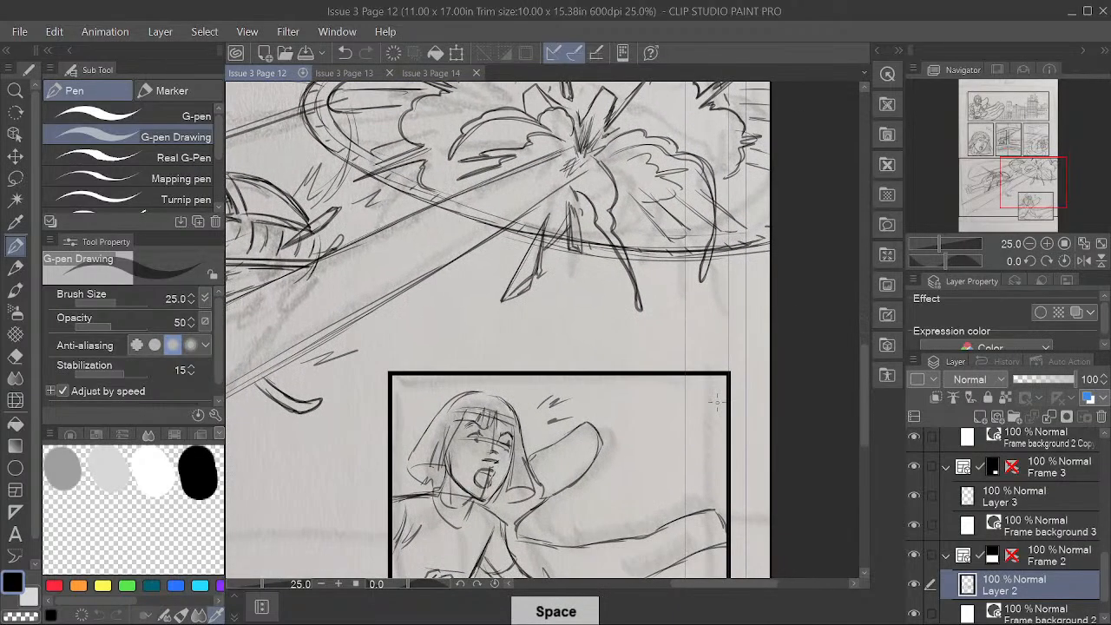
{"action": "left_click_drag", "start_coordinate": [715, 490], "coordinate": [734, 396]}
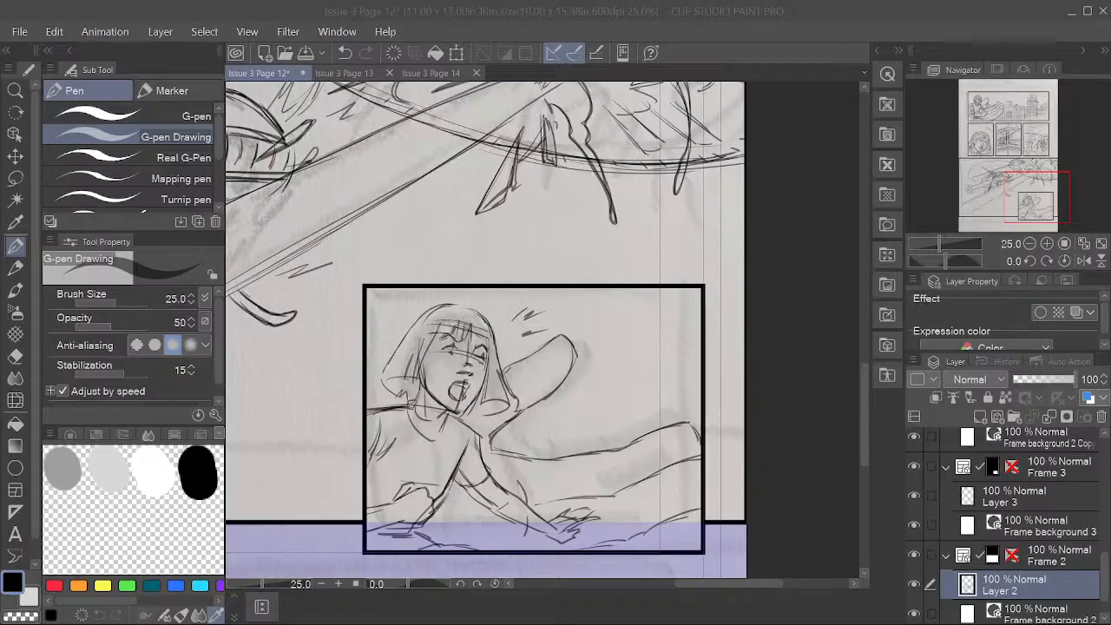
{"action": "left_click", "coordinate": [766, 11]}
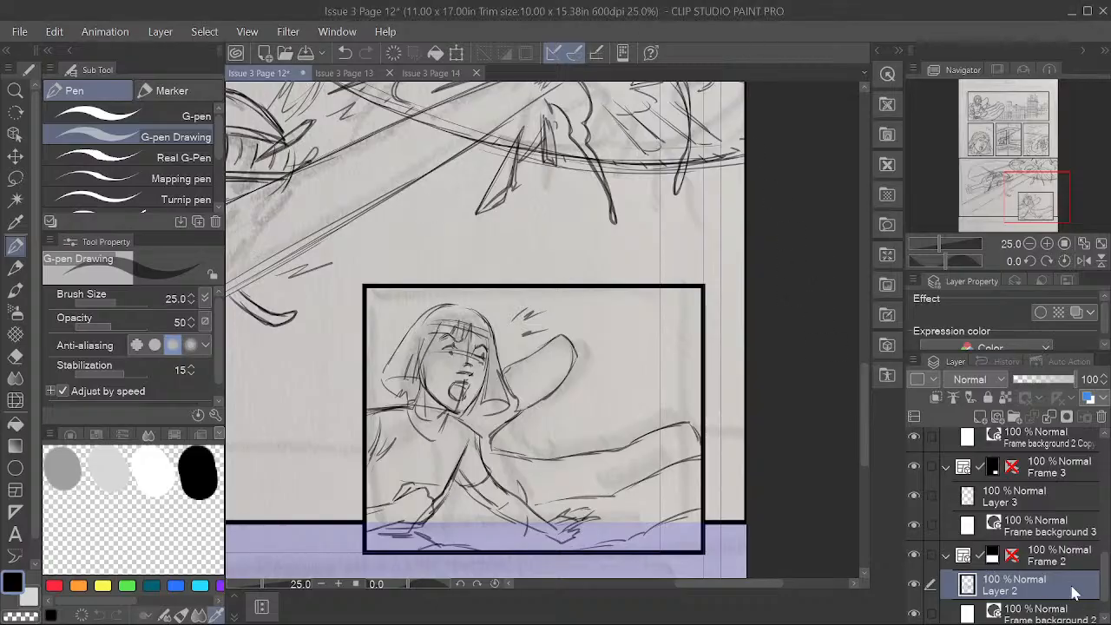
{"action": "scroll", "coordinate": [1072, 592], "scroll_direction": "down", "scroll_amount": 1}
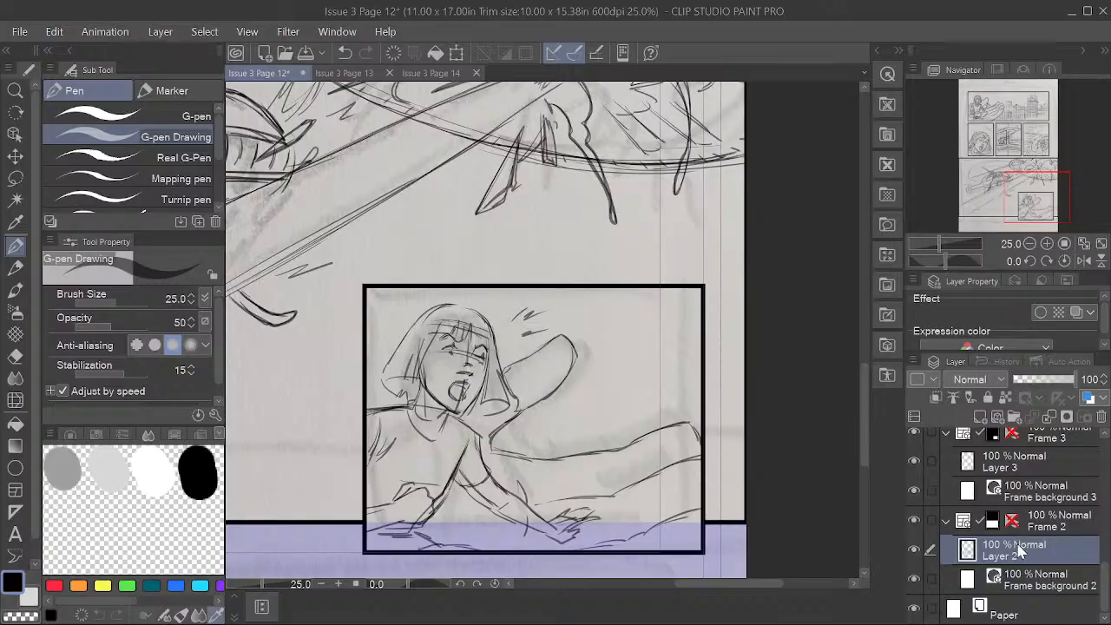
{"action": "left_click", "coordinate": [1044, 456]}
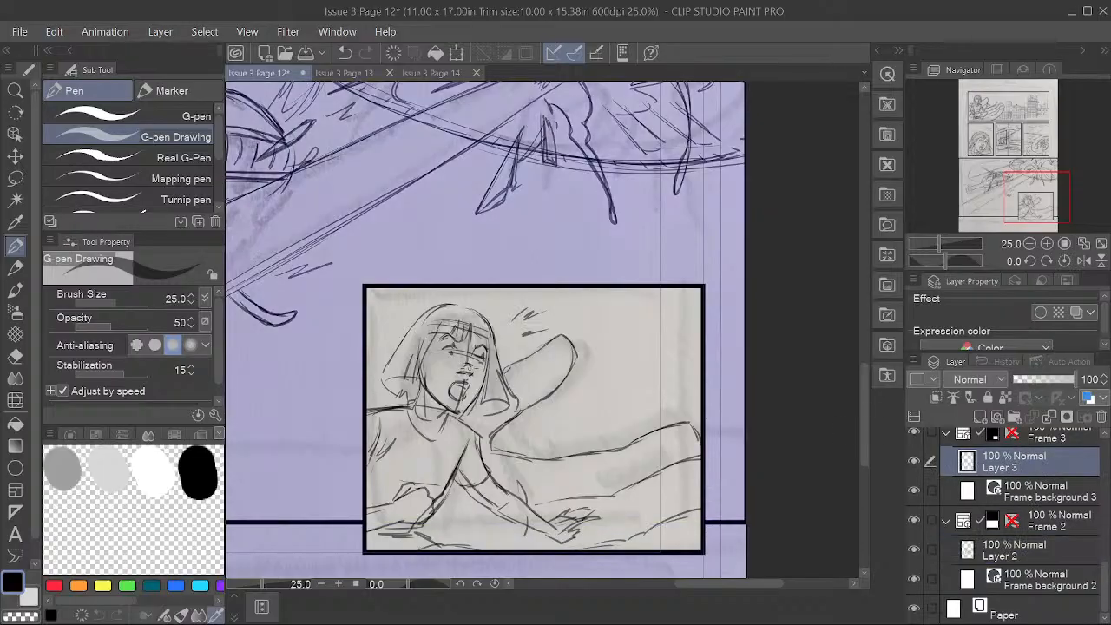
{"action": "scroll", "coordinate": [470, 369], "scroll_direction": "up", "scroll_amount": 1}
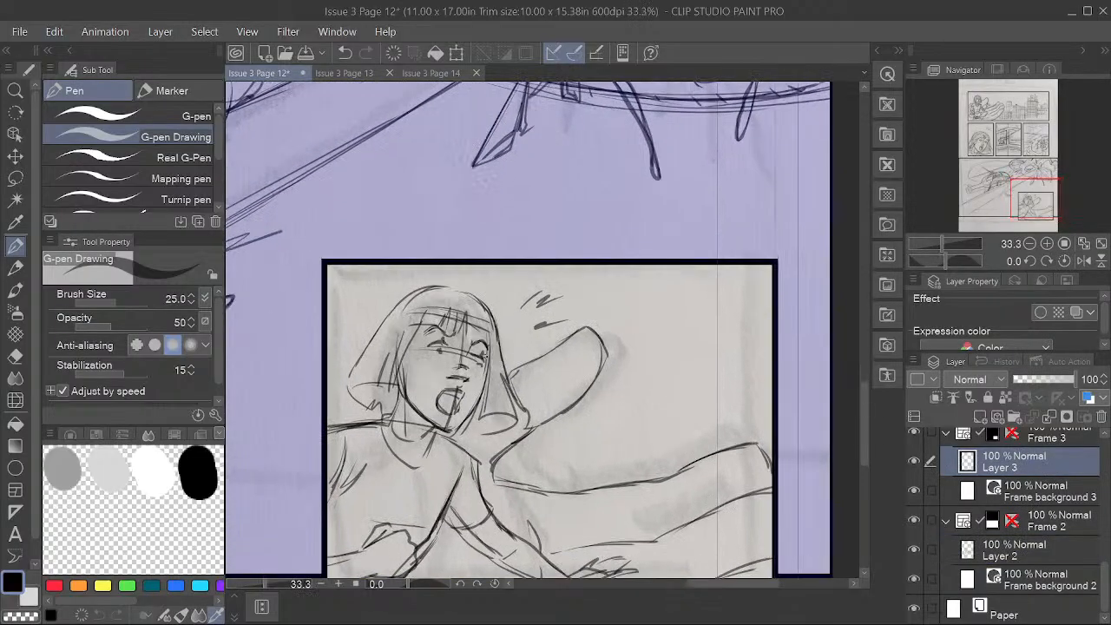
Step: Lasso the shouting figure's head, squash it slightly in height with Free Transform, shift it a little sideways and deselect
{"action": "key", "text": "m"}
{"action": "mouse_move", "coordinate": [495, 286]}
{"action": "left_mouse_down"}
{"action": "mouse_move", "coordinate": [355, 316]}
{"action": "mouse_move", "coordinate": [340, 383]}
{"action": "mouse_move", "coordinate": [390, 425]}
{"action": "mouse_move", "coordinate": [508, 432]}
{"action": "left_mouse_up"}
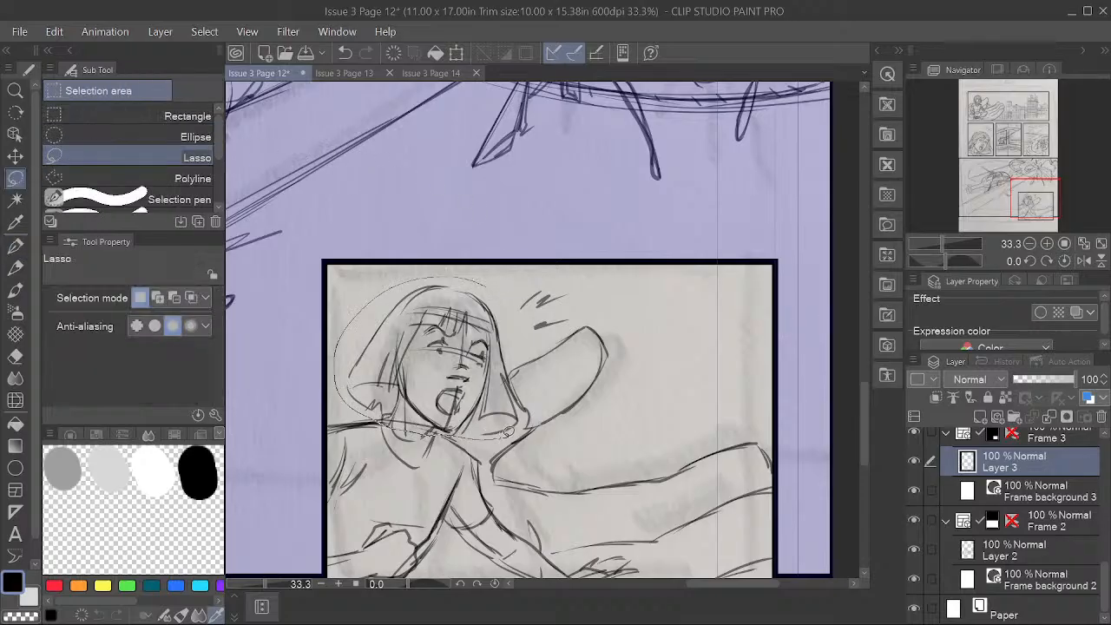
{"action": "left_click_drag", "start_coordinate": [533, 395], "coordinate": [499, 287]}
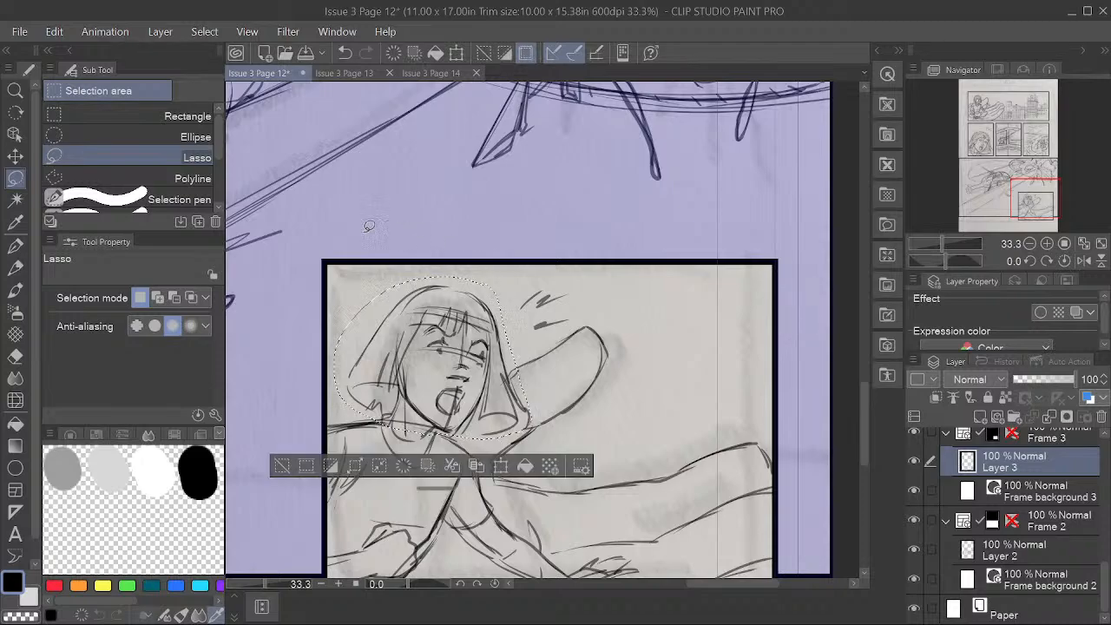
{"action": "key", "text": "ctrl+t"}
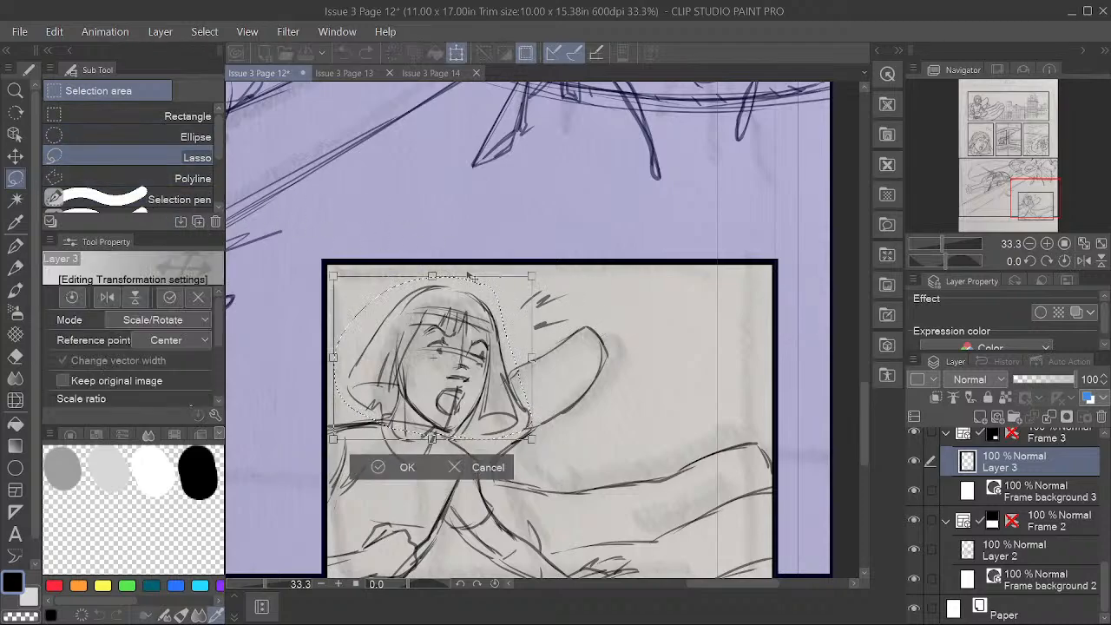
{"action": "left_click_drag", "start_coordinate": [432, 284], "coordinate": [449, 278]}
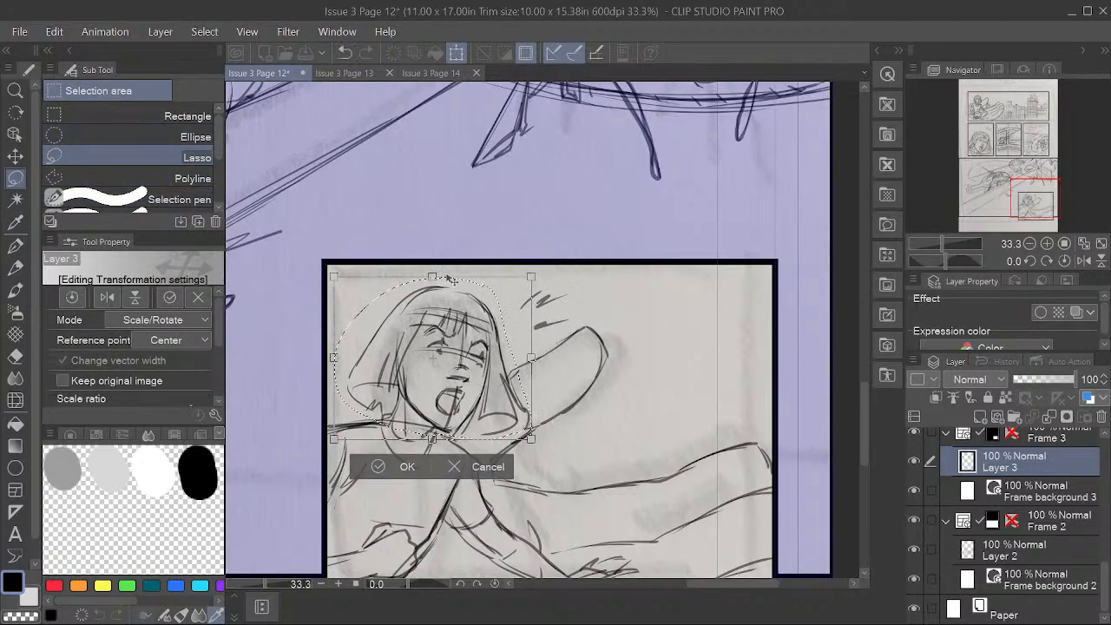
{"action": "key", "text": "ctrl+z"}
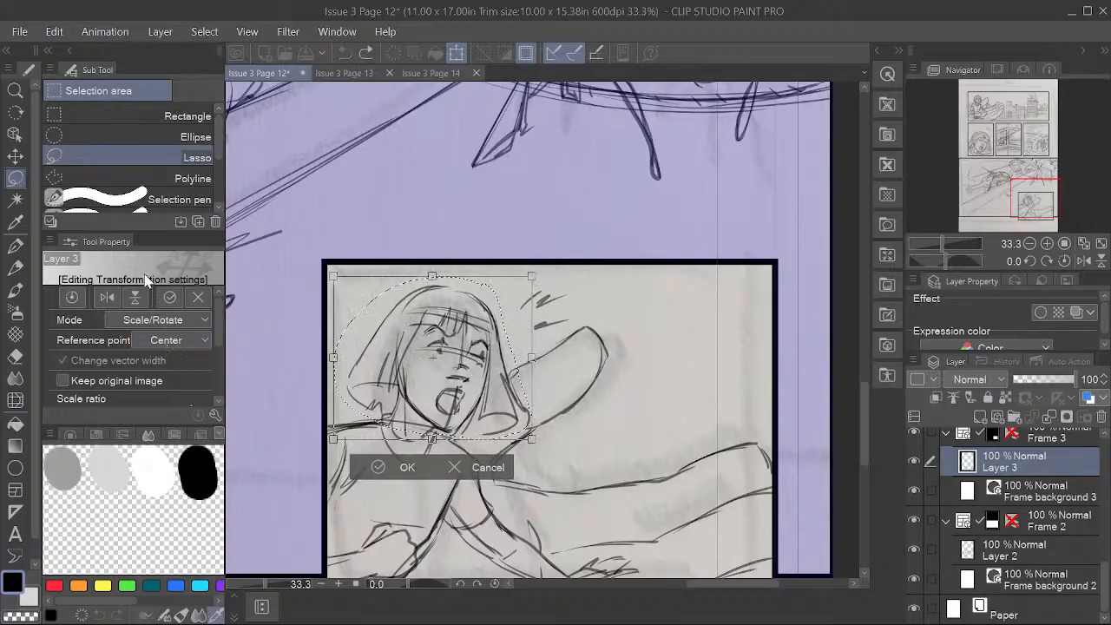
{"action": "left_click", "coordinate": [157, 325]}
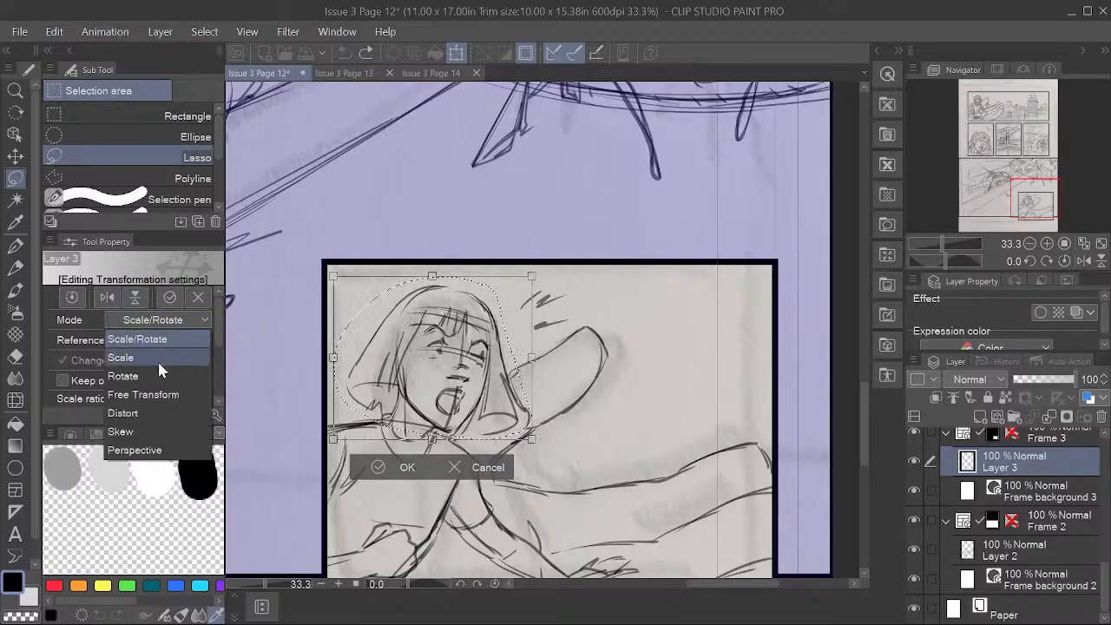
{"action": "left_click", "coordinate": [161, 396]}
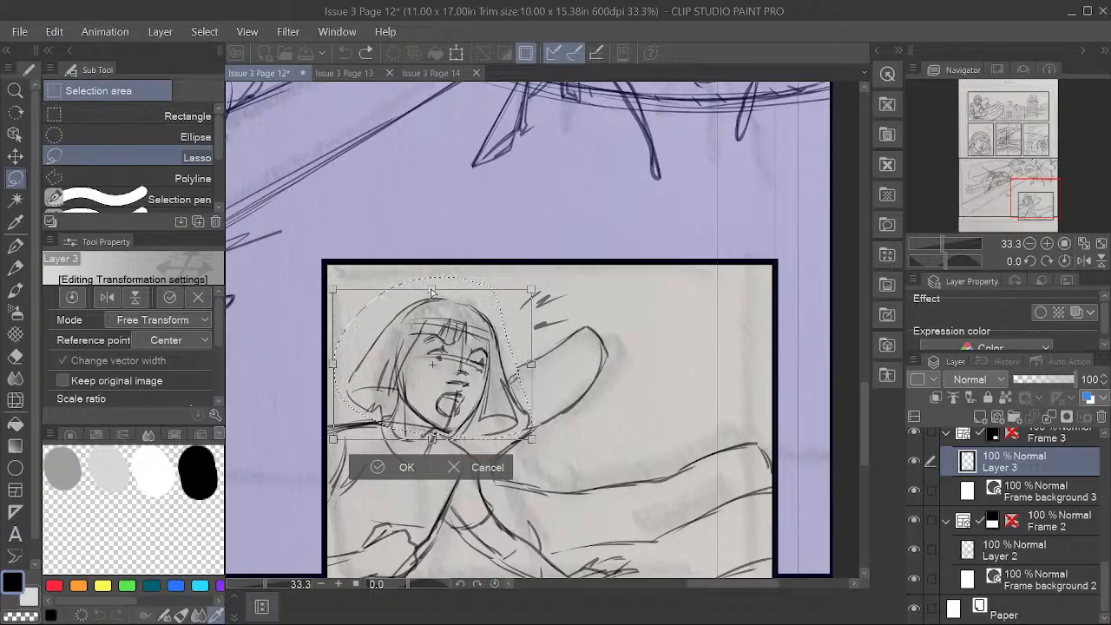
{"action": "left_click_drag", "start_coordinate": [432, 294], "coordinate": [431, 290]}
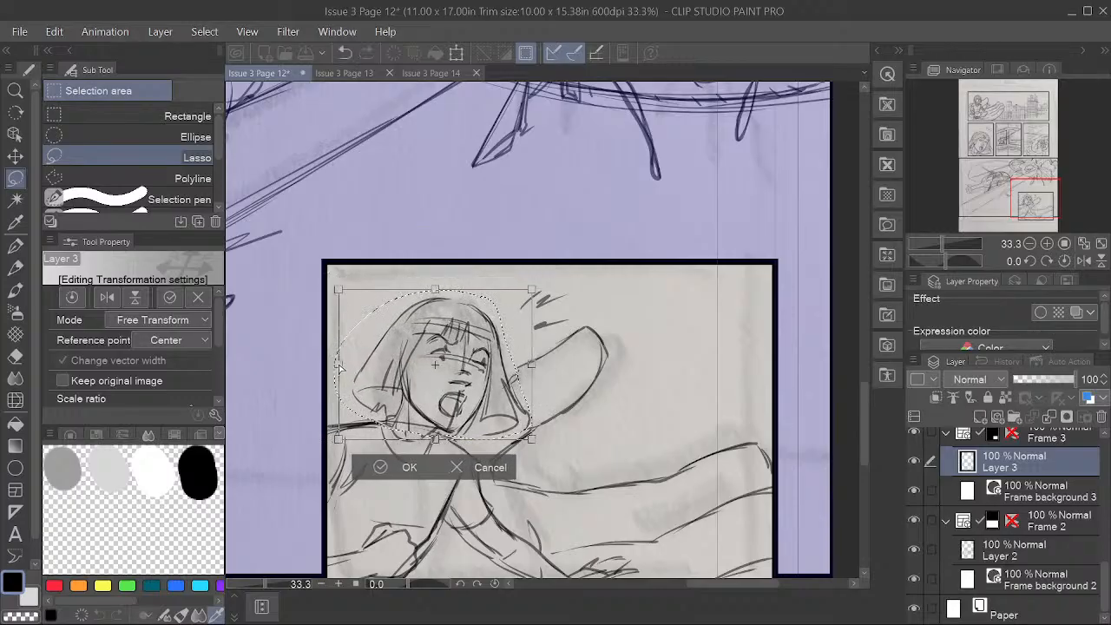
{"action": "left_click_drag", "start_coordinate": [491, 387], "coordinate": [484, 385]}
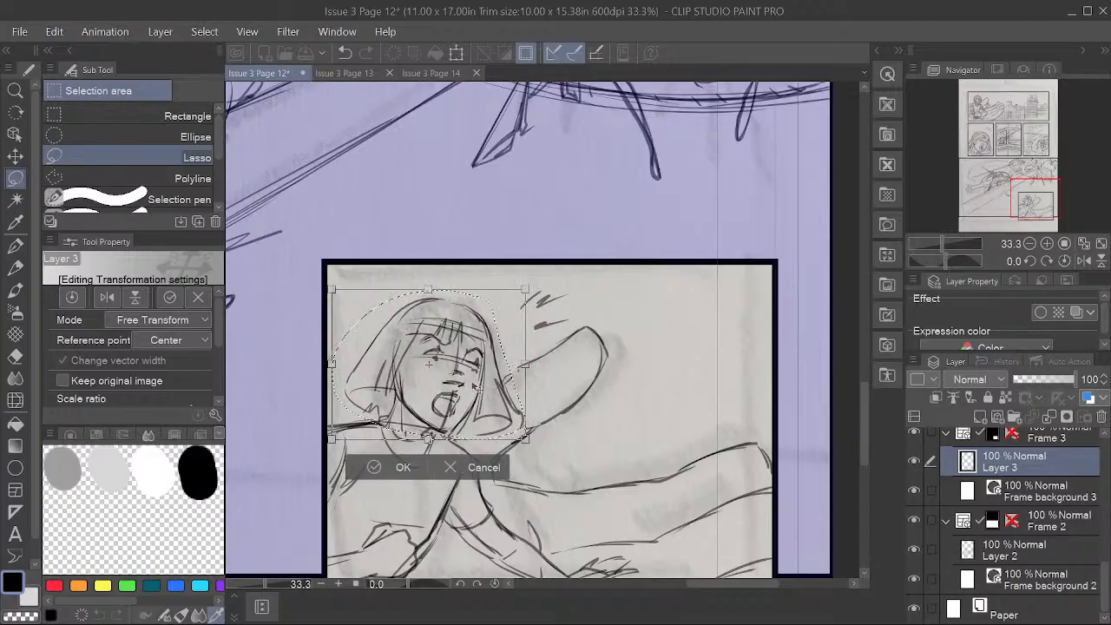
{"action": "left_click", "coordinate": [404, 469]}
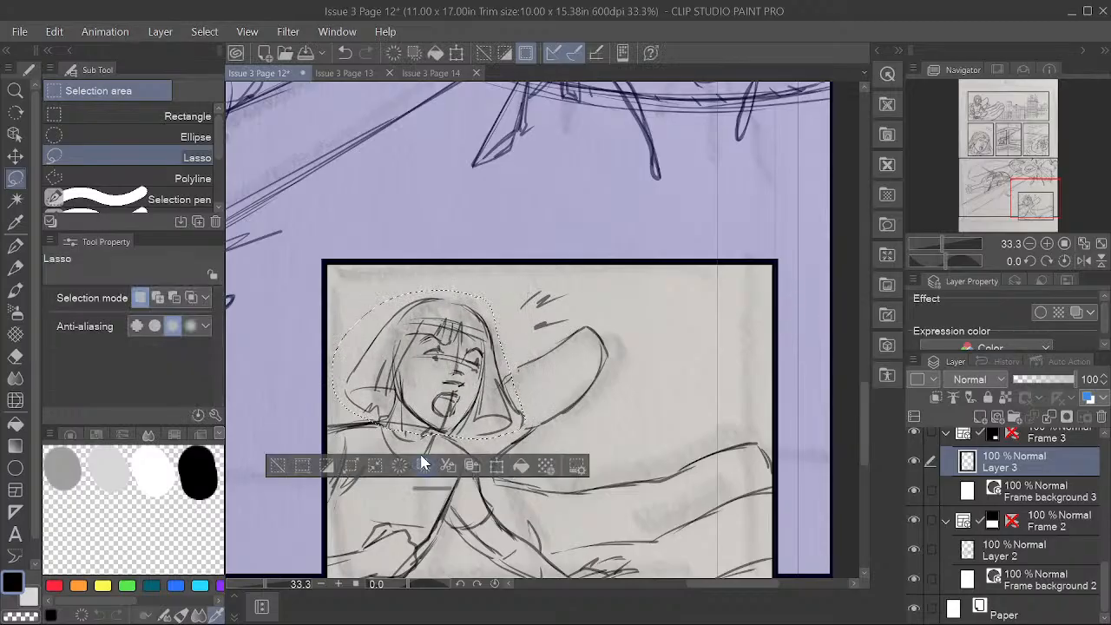
{"action": "key", "text": "ctrl+d"}
Step: Redraw the outline of the figure's bobbed hair and add strands to the fringe and the hair ends beside the jaw
{"action": "key", "text": "p"}
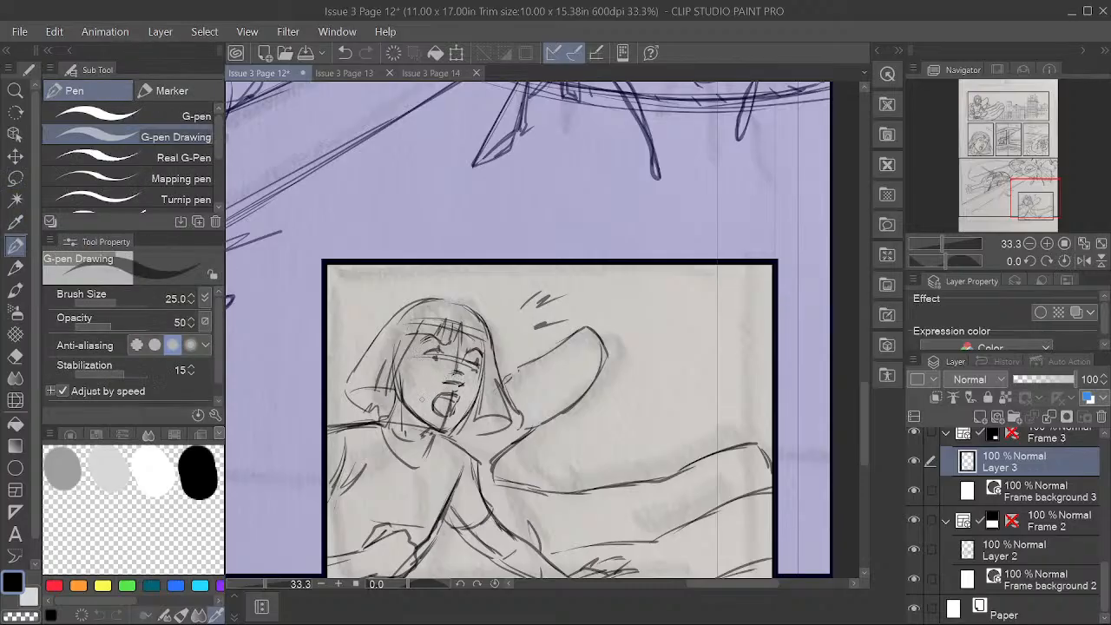
{"action": "key", "text": "space"}
{"action": "left_click_drag", "start_coordinate": [544, 392], "coordinate": [551, 435]}
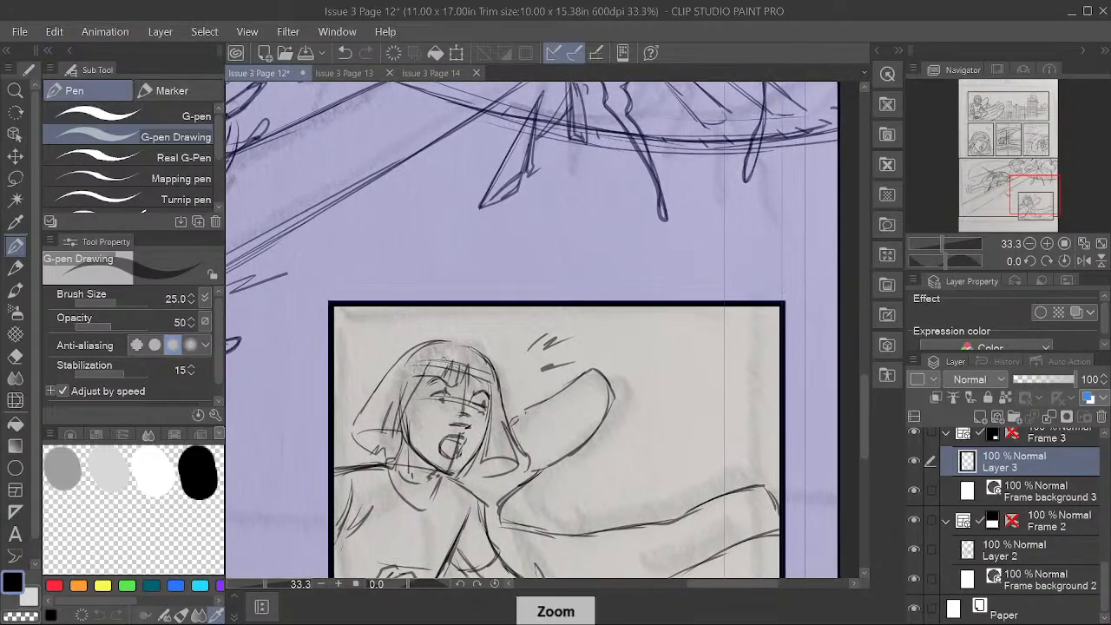
{"action": "key", "text": "space"}
{"action": "left_click_drag", "start_coordinate": [525, 401], "coordinate": [541, 406]}
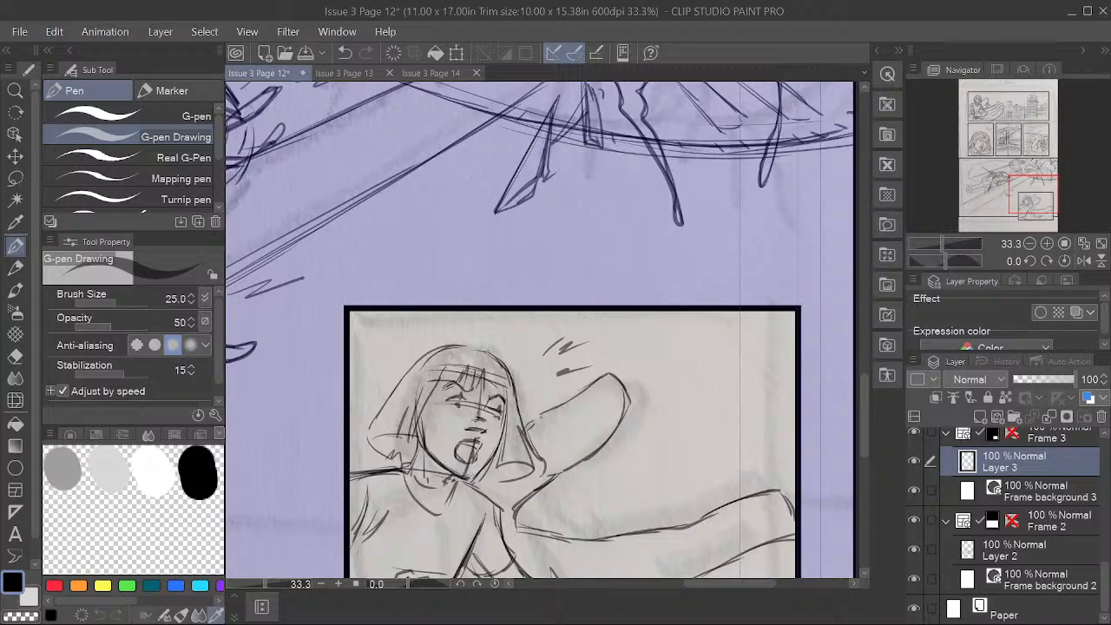
{"action": "mouse_move", "coordinate": [455, 345]}
{"action": "left_mouse_down"}
{"action": "mouse_move", "coordinate": [419, 361]}
{"action": "mouse_move", "coordinate": [367, 429]}
{"action": "mouse_move", "coordinate": [380, 446]}
{"action": "mouse_move", "coordinate": [414, 439]}
{"action": "left_mouse_up"}
{"action": "left_click_drag", "start_coordinate": [418, 398], "coordinate": [409, 441]}
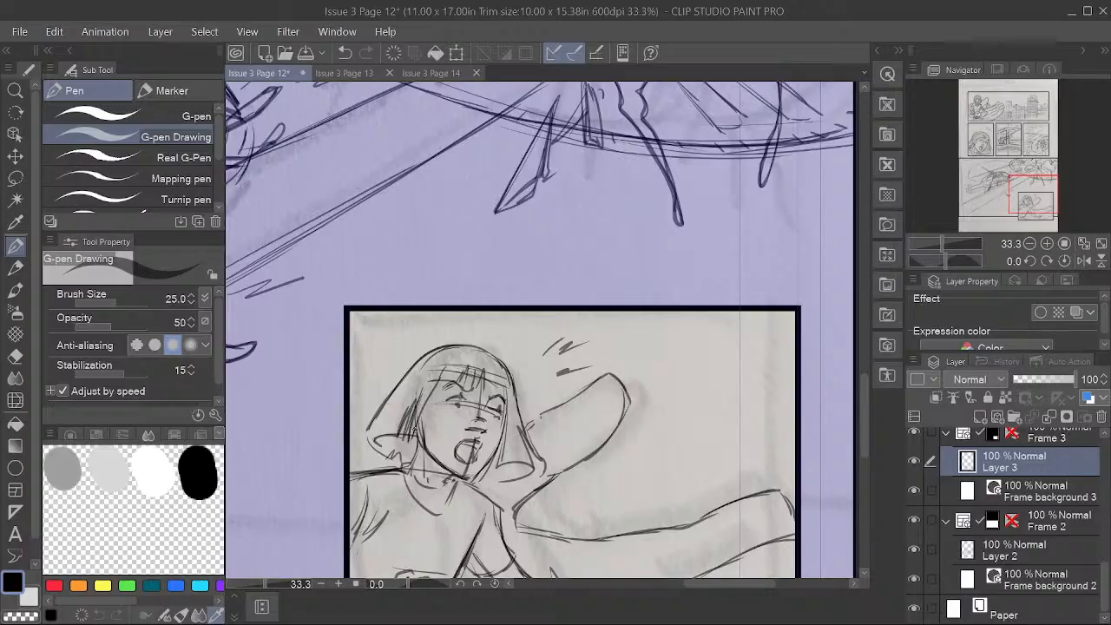
{"action": "mouse_move", "coordinate": [443, 364]}
{"action": "left_mouse_down"}
{"action": "mouse_move", "coordinate": [438, 385]}
{"action": "mouse_move", "coordinate": [480, 379]}
{"action": "mouse_move", "coordinate": [511, 403]}
{"action": "mouse_move", "coordinate": [496, 466]}
{"action": "left_mouse_up"}
{"action": "left_click_drag", "start_coordinate": [510, 439], "coordinate": [505, 462]}
{"action": "left_click_drag", "start_coordinate": [371, 436], "coordinate": [406, 459]}
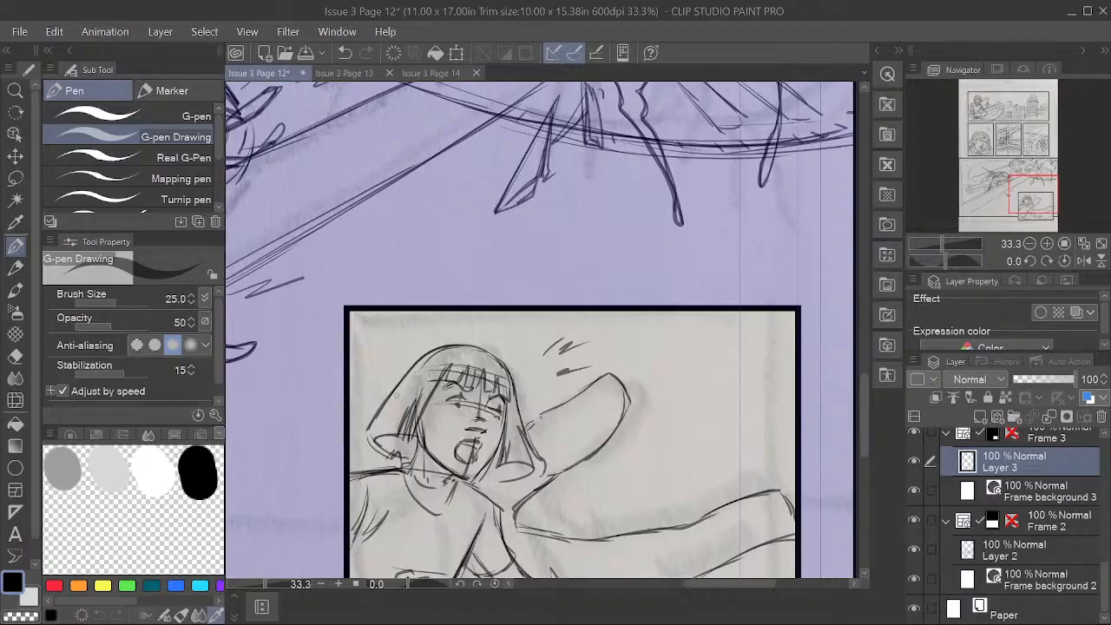
Step: Shade the figure's hair with dense hatching strokes along the crown, the fringe and both side locks
{"action": "mouse_move", "coordinate": [410, 382]}
{"action": "left_mouse_down"}
{"action": "mouse_move", "coordinate": [373, 434]}
{"action": "mouse_move", "coordinate": [404, 387]}
{"action": "left_mouse_up"}
{"action": "left_click_drag", "start_coordinate": [394, 400], "coordinate": [376, 432]}
{"action": "mouse_move", "coordinate": [411, 390]}
{"action": "left_mouse_down"}
{"action": "mouse_move", "coordinate": [393, 414]}
{"action": "mouse_move", "coordinate": [404, 399]}
{"action": "left_mouse_up"}
{"action": "mouse_move", "coordinate": [427, 382]}
{"action": "left_mouse_down"}
{"action": "mouse_move", "coordinate": [401, 411]}
{"action": "mouse_move", "coordinate": [420, 401]}
{"action": "left_mouse_up"}
{"action": "mouse_move", "coordinate": [444, 345]}
{"action": "left_mouse_down"}
{"action": "mouse_move", "coordinate": [434, 378]}
{"action": "mouse_move", "coordinate": [455, 361]}
{"action": "mouse_move", "coordinate": [487, 370]}
{"action": "mouse_move", "coordinate": [436, 360]}
{"action": "mouse_move", "coordinate": [477, 359]}
{"action": "mouse_move", "coordinate": [488, 365]}
{"action": "mouse_move", "coordinate": [447, 384]}
{"action": "mouse_move", "coordinate": [488, 388]}
{"action": "left_mouse_up"}
{"action": "left_click_drag", "start_coordinate": [504, 373], "coordinate": [502, 395]}
{"action": "left_click_drag", "start_coordinate": [394, 404], "coordinate": [380, 431]}
{"action": "left_click_drag", "start_coordinate": [399, 404], "coordinate": [390, 435]}
{"action": "left_click_drag", "start_coordinate": [411, 400], "coordinate": [405, 431]}
{"action": "left_click_drag", "start_coordinate": [508, 432], "coordinate": [507, 459]}
{"action": "left_click_drag", "start_coordinate": [514, 421], "coordinate": [515, 462]}
{"action": "mouse_move", "coordinate": [516, 419]}
{"action": "left_mouse_down"}
{"action": "mouse_move", "coordinate": [523, 463]}
{"action": "mouse_move", "coordinate": [518, 420]}
{"action": "left_mouse_up"}
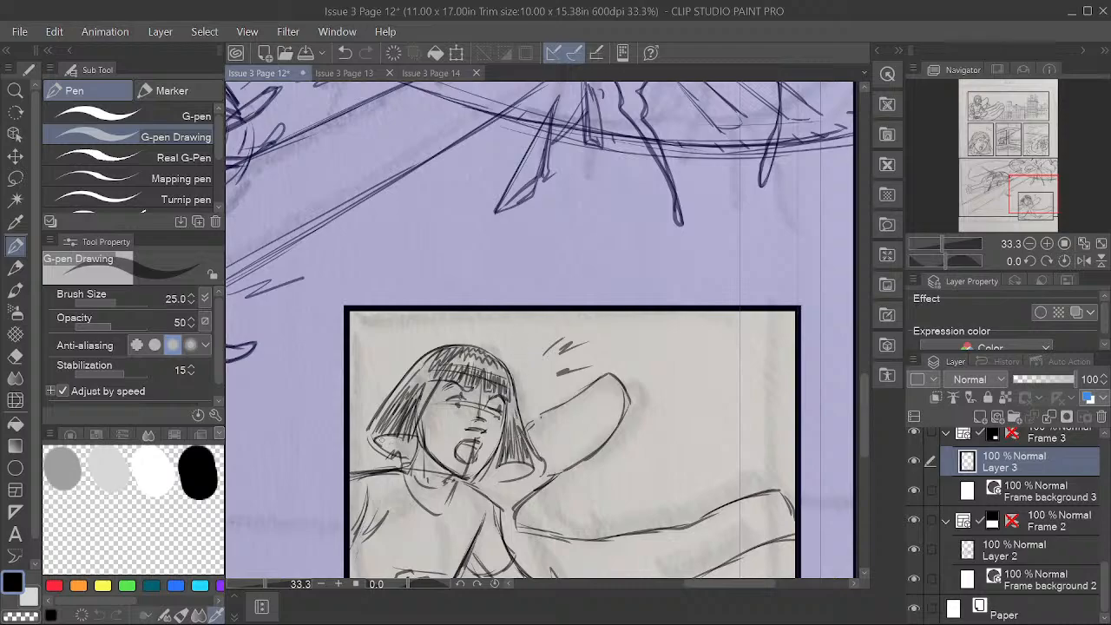
Step: Darken the hair strand beside the cheek, clean up around the face, and strengthen the brow, eye and open mouth
{"action": "key", "text": "space"}
{"action": "mouse_move", "coordinate": [422, 392]}
{"action": "left_mouse_down"}
{"action": "mouse_move", "coordinate": [441, 335]}
{"action": "mouse_move", "coordinate": [428, 411]}
{"action": "left_mouse_up"}
{"action": "left_click_drag", "start_coordinate": [434, 398], "coordinate": [426, 415]}
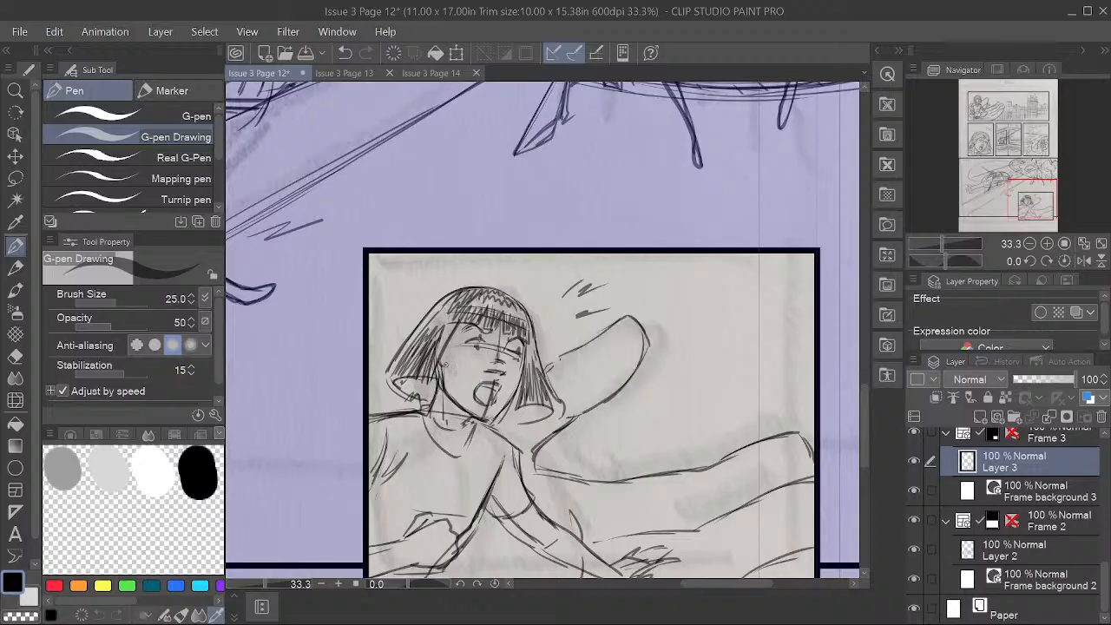
{"action": "left_click_drag", "start_coordinate": [459, 324], "coordinate": [450, 381]}
{"action": "left_click_drag", "start_coordinate": [455, 326], "coordinate": [448, 379]}
{"action": "left_click", "coordinate": [15, 356]}
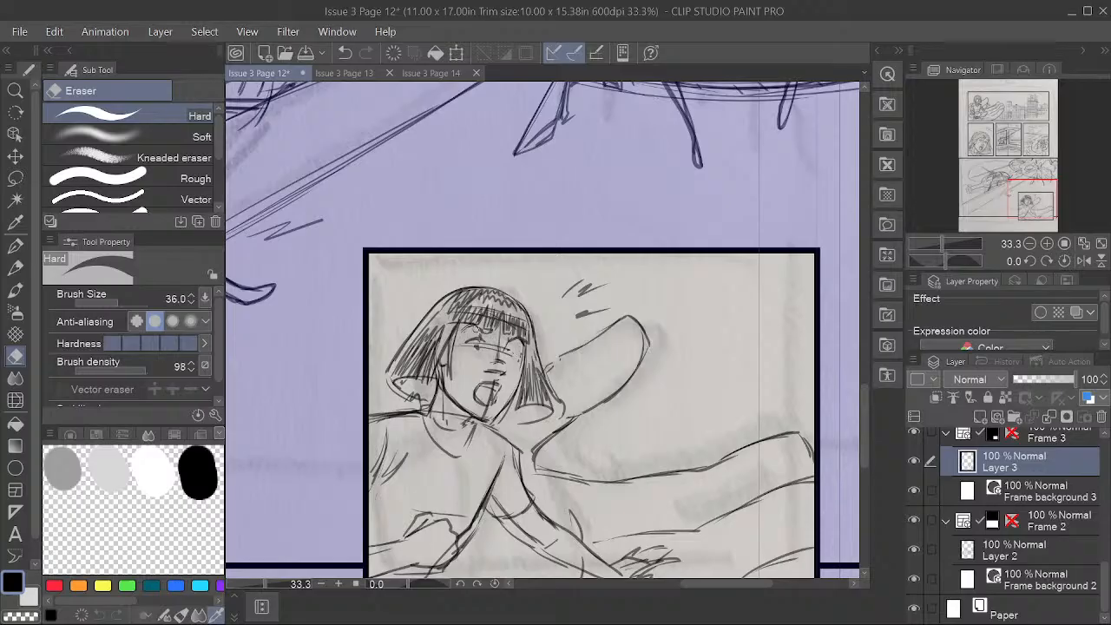
{"action": "left_click", "coordinate": [14, 247]}
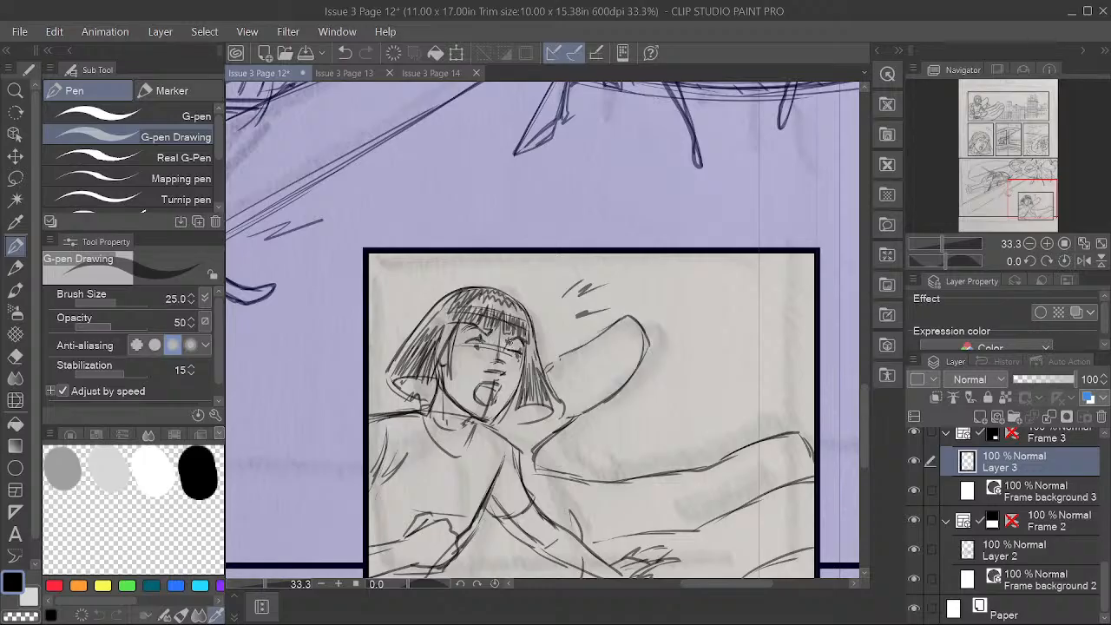
{"action": "left_click_drag", "start_coordinate": [507, 340], "coordinate": [526, 348]}
{"action": "mouse_move", "coordinate": [496, 389]}
{"action": "left_mouse_down"}
{"action": "mouse_move", "coordinate": [489, 407]}
{"action": "mouse_move", "coordinate": [475, 400]}
{"action": "mouse_move", "coordinate": [486, 381]}
{"action": "left_mouse_up"}
Step: Draw the shirt's neckline and firm up the shoulder, sleeve and side seam of the torso
{"action": "left_click_drag", "start_coordinate": [591, 406], "coordinate": [603, 358]}
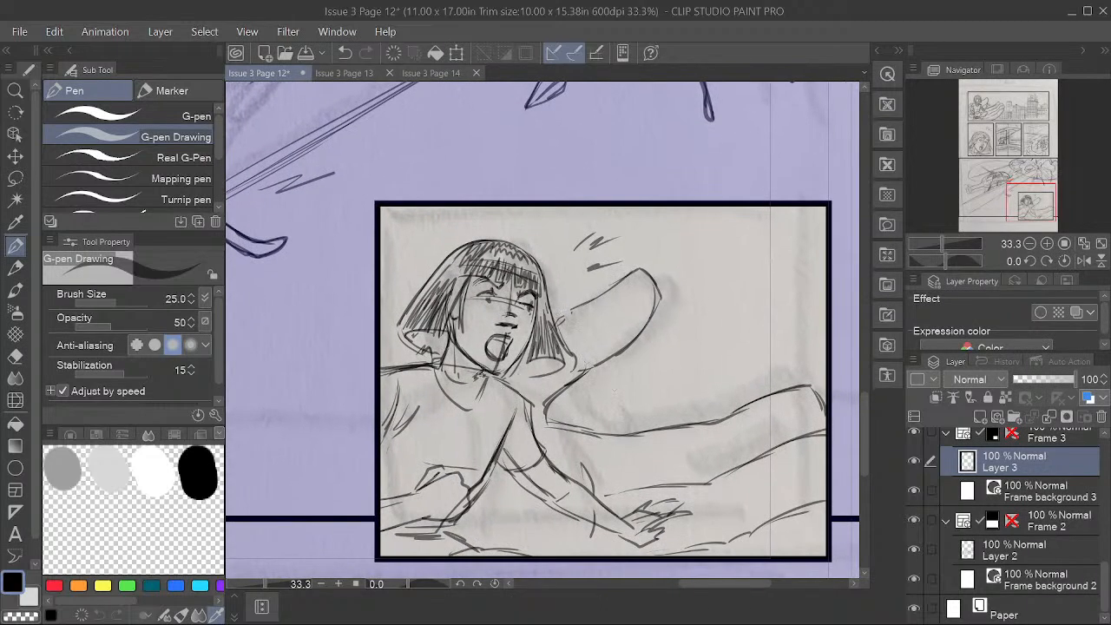
{"action": "mouse_move", "coordinate": [453, 341]}
{"action": "left_mouse_down"}
{"action": "mouse_move", "coordinate": [457, 383]}
{"action": "mouse_move", "coordinate": [438, 382]}
{"action": "mouse_move", "coordinate": [455, 410]}
{"action": "mouse_move", "coordinate": [474, 411]}
{"action": "mouse_move", "coordinate": [480, 375]}
{"action": "mouse_move", "coordinate": [399, 354]}
{"action": "left_mouse_up"}
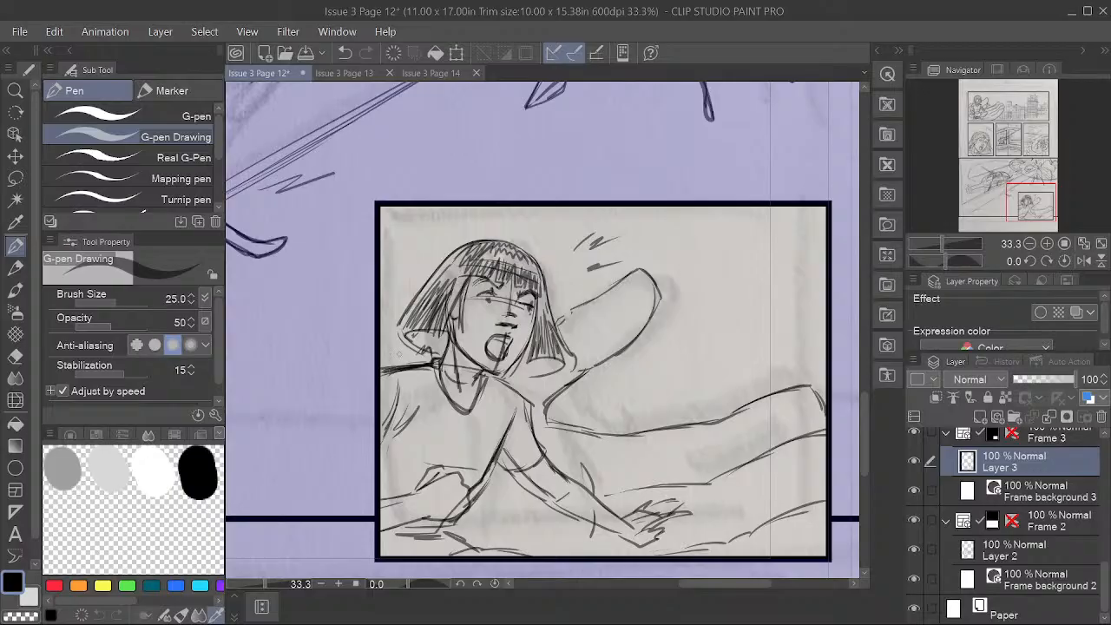
{"action": "mouse_move", "coordinate": [483, 373]}
{"action": "left_mouse_down"}
{"action": "mouse_move", "coordinate": [490, 394]}
{"action": "mouse_move", "coordinate": [524, 395]}
{"action": "mouse_move", "coordinate": [541, 452]}
{"action": "mouse_move", "coordinate": [507, 469]}
{"action": "mouse_move", "coordinate": [519, 474]}
{"action": "mouse_move", "coordinate": [547, 449]}
{"action": "left_mouse_up"}
{"action": "left_click_drag", "start_coordinate": [510, 417], "coordinate": [483, 474]}
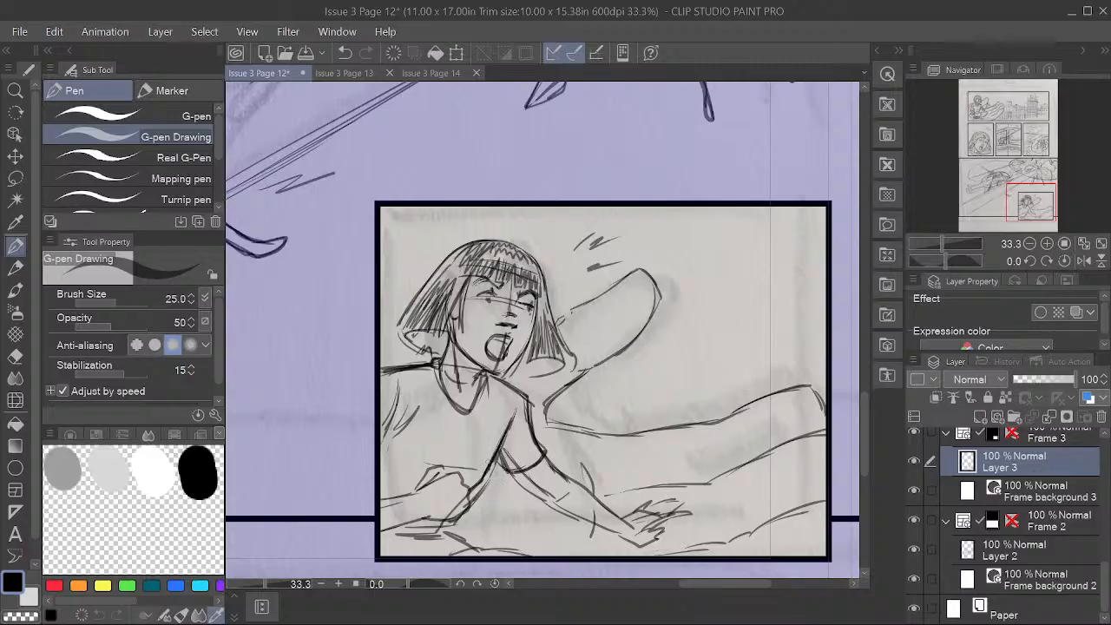
Step: Erase the rough hand sketch at the figure's waist and draw fold lines across the lower shirt in its place
{"action": "key", "text": "space"}
{"action": "left_click_drag", "start_coordinate": [598, 496], "coordinate": [600, 476]}
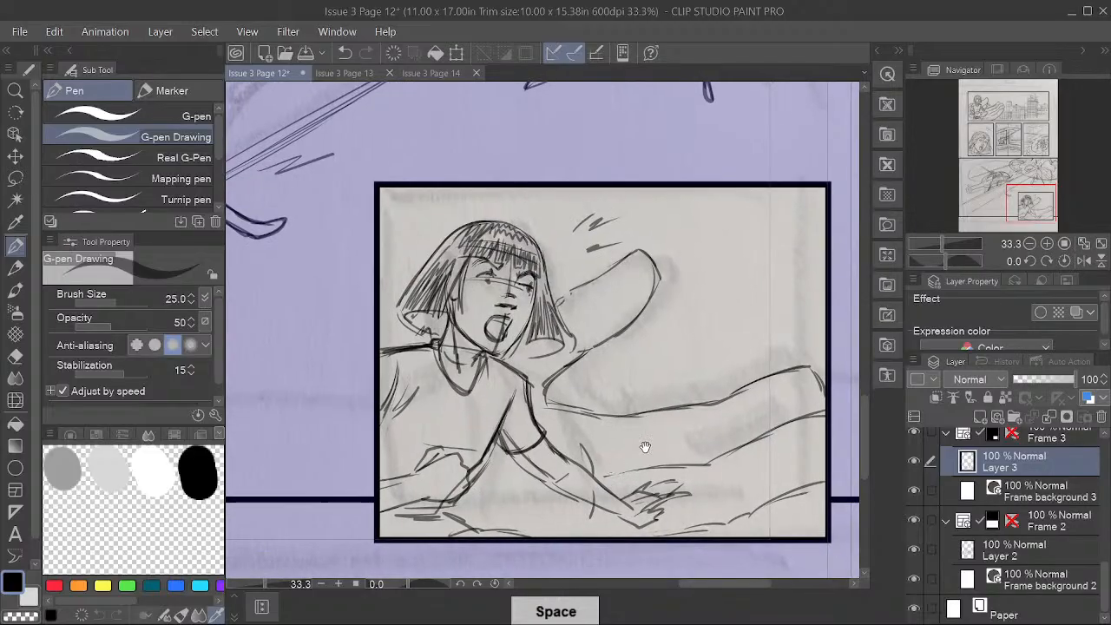
{"action": "key", "text": "e"}
{"action": "mouse_move", "coordinate": [415, 499]}
{"action": "left_mouse_down"}
{"action": "mouse_move", "coordinate": [418, 468]}
{"action": "mouse_move", "coordinate": [434, 455]}
{"action": "mouse_move", "coordinate": [464, 447]}
{"action": "mouse_move", "coordinate": [464, 469]}
{"action": "mouse_move", "coordinate": [458, 443]}
{"action": "mouse_move", "coordinate": [382, 483]}
{"action": "mouse_move", "coordinate": [431, 462]}
{"action": "mouse_move", "coordinate": [473, 481]}
{"action": "mouse_move", "coordinate": [447, 502]}
{"action": "mouse_move", "coordinate": [476, 478]}
{"action": "left_mouse_up"}
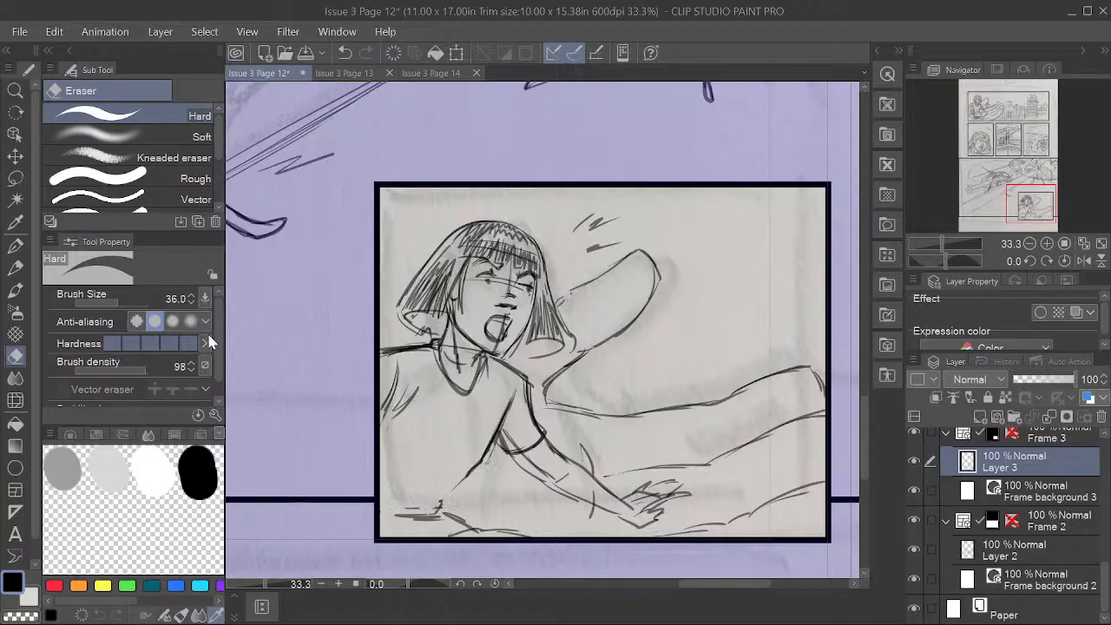
{"action": "left_click", "coordinate": [16, 250]}
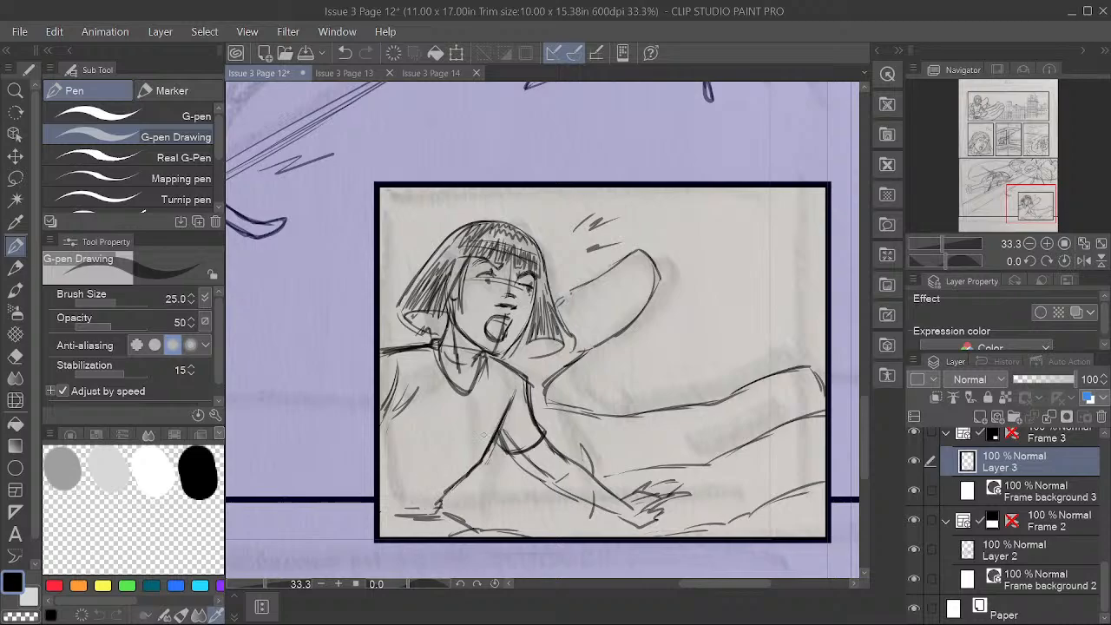
{"action": "mouse_move", "coordinate": [383, 482]}
{"action": "left_mouse_down"}
{"action": "mouse_move", "coordinate": [413, 492]}
{"action": "mouse_move", "coordinate": [425, 514]}
{"action": "mouse_move", "coordinate": [490, 507]}
{"action": "mouse_move", "coordinate": [479, 531]}
{"action": "left_mouse_up"}
{"action": "mouse_move", "coordinate": [399, 457]}
{"action": "left_mouse_down"}
{"action": "mouse_move", "coordinate": [468, 439]}
{"action": "mouse_move", "coordinate": [464, 448]}
{"action": "left_mouse_up"}
Step: Darken the contours of the giant hand's raised thumb and long finger behind the figure
{"action": "key", "text": "space"}
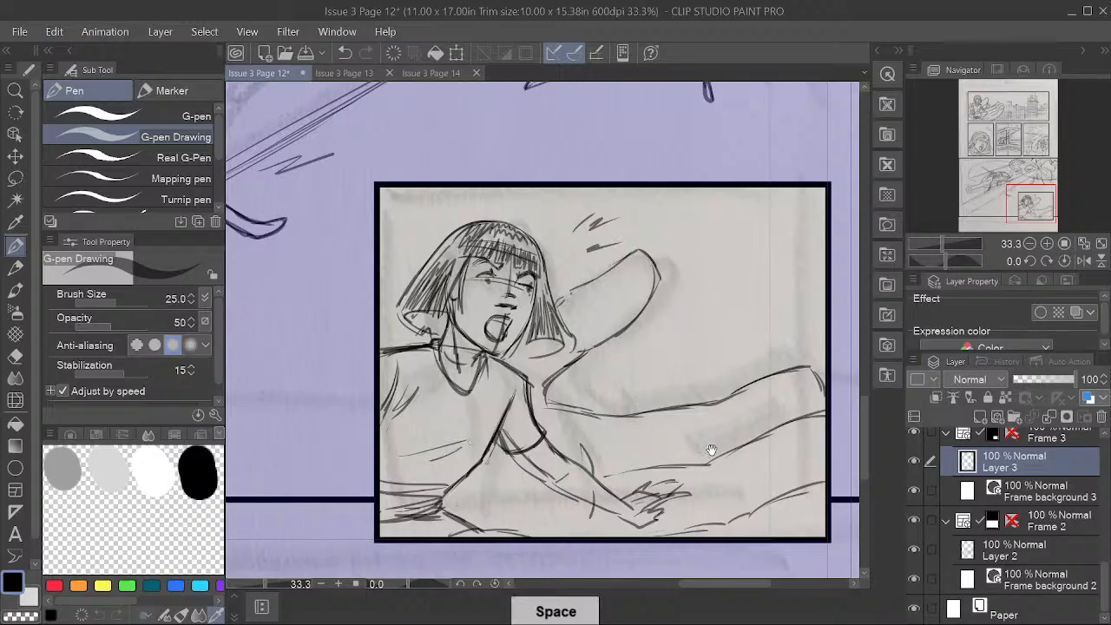
{"action": "left_click_drag", "start_coordinate": [695, 484], "coordinate": [697, 484]}
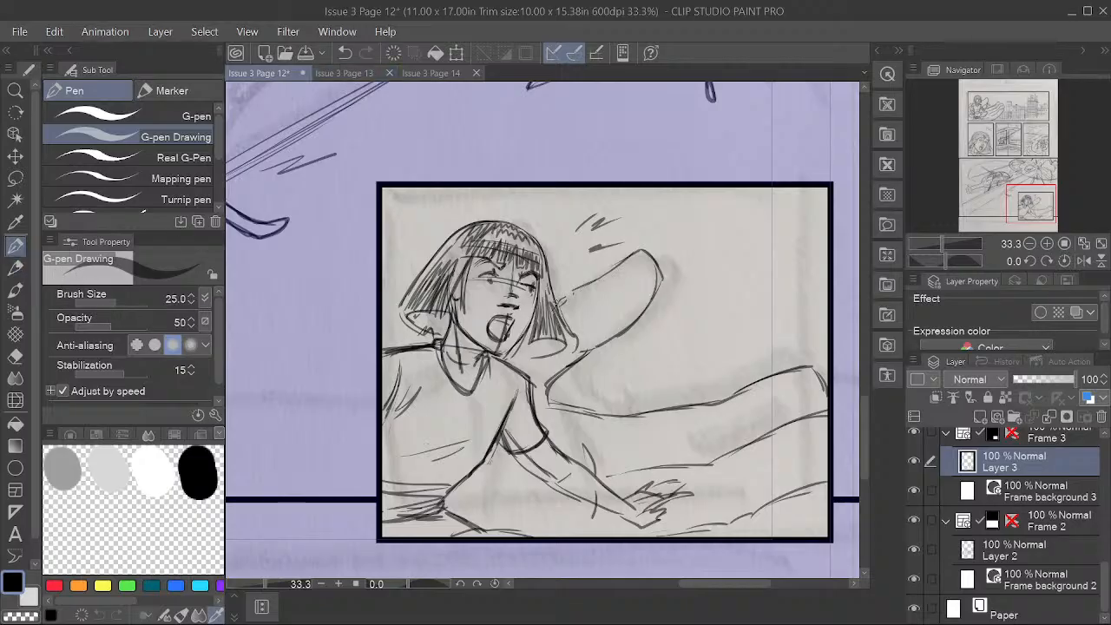
{"action": "mouse_move", "coordinate": [556, 300]}
{"action": "left_mouse_down"}
{"action": "mouse_move", "coordinate": [644, 253]}
{"action": "mouse_move", "coordinate": [657, 262]}
{"action": "mouse_move", "coordinate": [661, 291]}
{"action": "mouse_move", "coordinate": [550, 385]}
{"action": "mouse_move", "coordinate": [548, 401]}
{"action": "mouse_move", "coordinate": [568, 409]}
{"action": "mouse_move", "coordinate": [638, 416]}
{"action": "mouse_move", "coordinate": [812, 364]}
{"action": "left_mouse_up"}
{"action": "mouse_move", "coordinate": [606, 477]}
{"action": "left_mouse_down"}
{"action": "mouse_move", "coordinate": [800, 431]}
{"action": "mouse_move", "coordinate": [790, 457]}
{"action": "mouse_move", "coordinate": [837, 421]}
{"action": "left_mouse_up"}
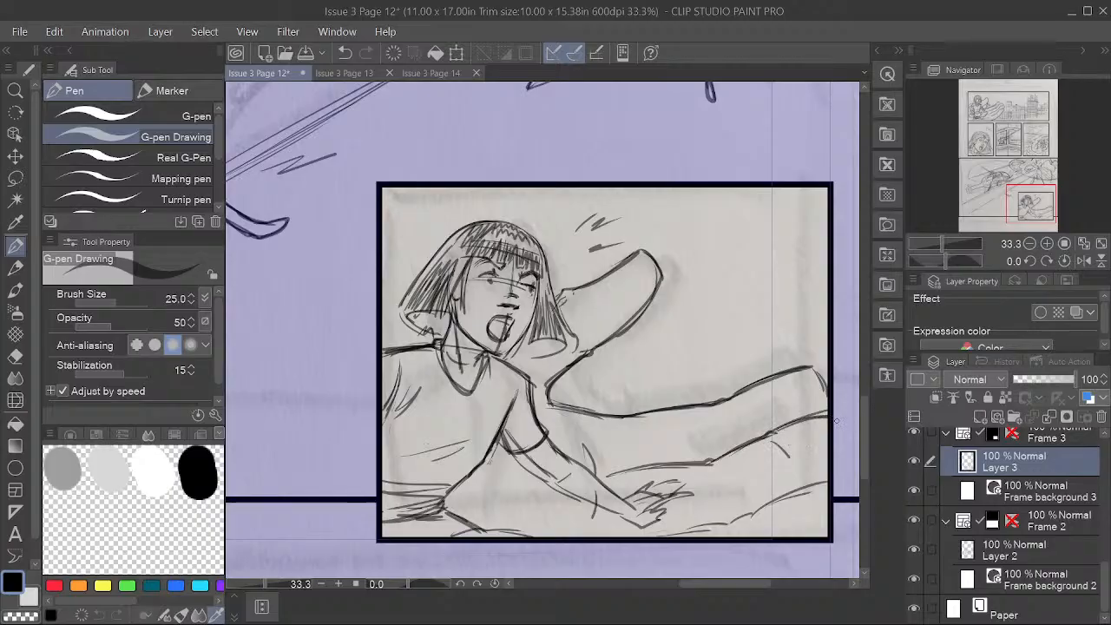
Step: Add crease lines across the giant hand's fingers and palm and firm up the lowest finger's edge
{"action": "left_click_drag", "start_coordinate": [726, 406], "coordinate": [745, 431]}
{"action": "mouse_move", "coordinate": [724, 410]}
{"action": "left_mouse_down"}
{"action": "mouse_move", "coordinate": [731, 440]}
{"action": "mouse_move", "coordinate": [716, 501]}
{"action": "mouse_move", "coordinate": [734, 521]}
{"action": "mouse_move", "coordinate": [827, 475]}
{"action": "left_mouse_up"}
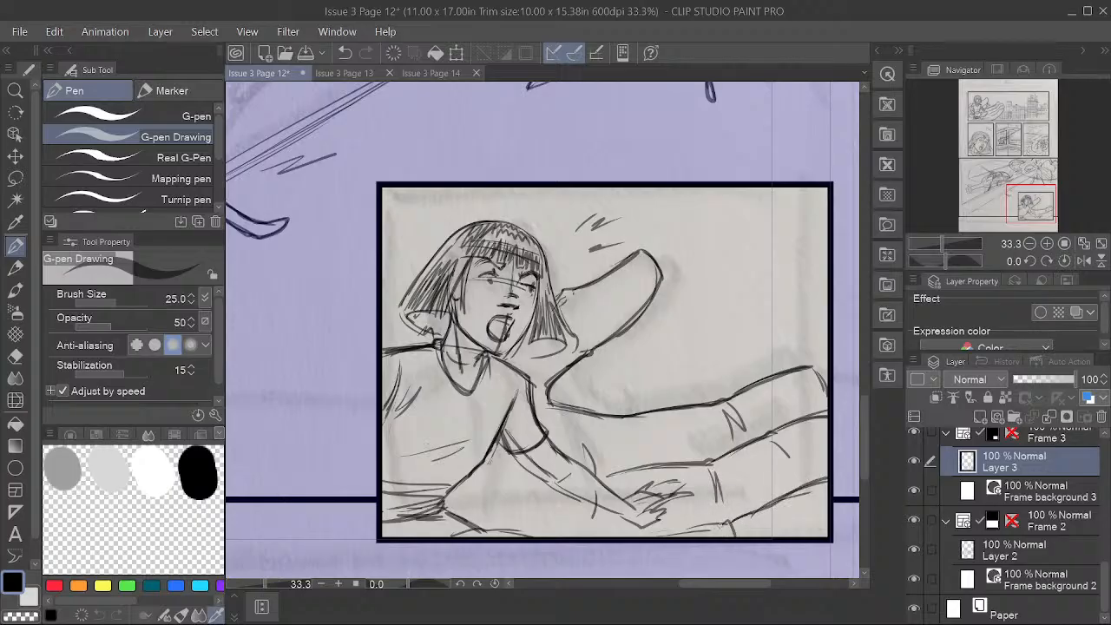
{"action": "left_click_drag", "start_coordinate": [722, 524], "coordinate": [661, 536]}
{"action": "mouse_move", "coordinate": [581, 429]}
{"action": "left_mouse_down"}
{"action": "mouse_move", "coordinate": [595, 462]}
{"action": "mouse_move", "coordinate": [597, 529]}
{"action": "left_mouse_up"}
{"action": "left_click_drag", "start_coordinate": [489, 461], "coordinate": [517, 533]}
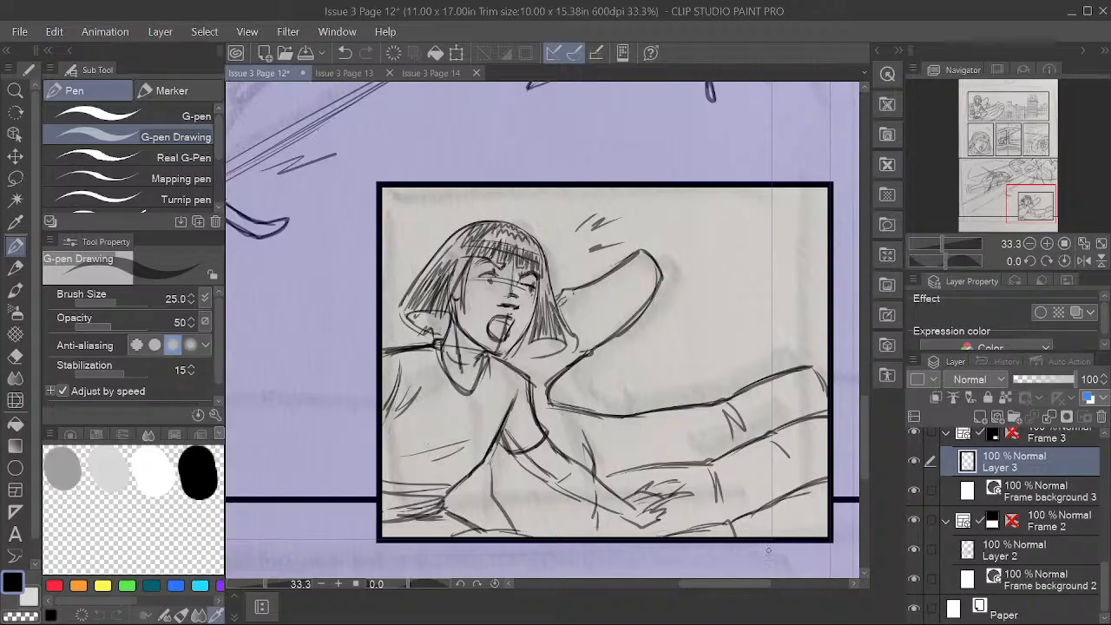
Step: Hide the scanned sketch layer PXL_20250627_193433427 to check the whole page's line work on its own
{"action": "scroll", "coordinate": [708, 346], "scroll_direction": "down", "scroll_amount": 1}
{"action": "key", "text": "space"}
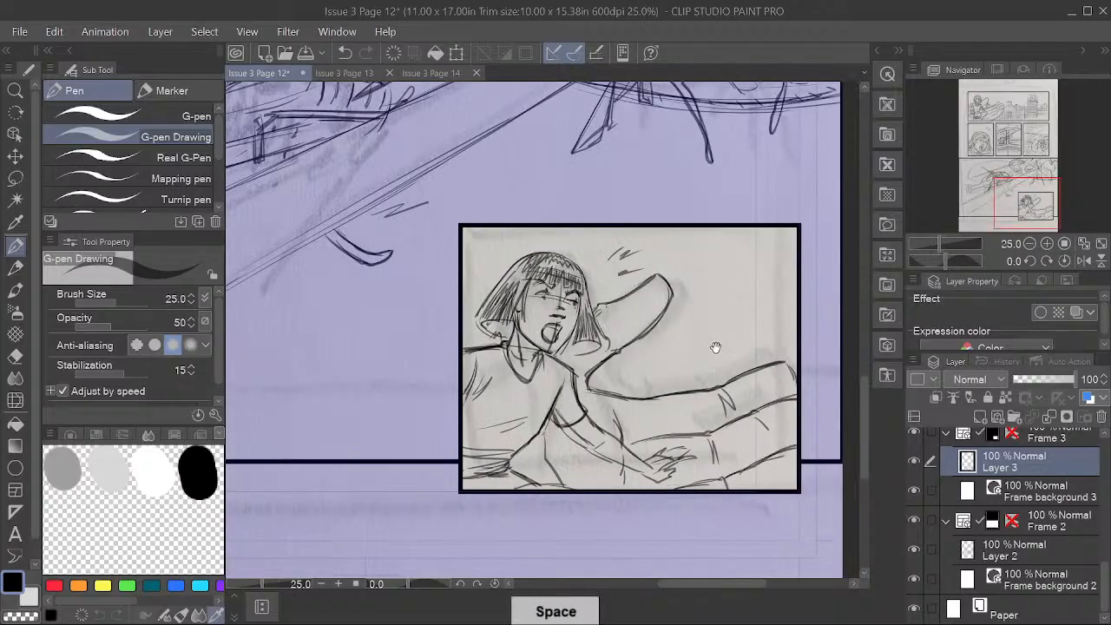
{"action": "scroll", "coordinate": [705, 396], "scroll_direction": "down", "scroll_amount": 4}
{"action": "left_click_drag", "start_coordinate": [717, 347], "coordinate": [720, 377]}
{"action": "key", "text": "space"}
{"action": "scroll", "coordinate": [671, 379], "scroll_direction": "up", "scroll_amount": 2}
{"action": "key", "text": "space"}
{"action": "scroll", "coordinate": [724, 372], "scroll_direction": "down", "scroll_amount": 2}
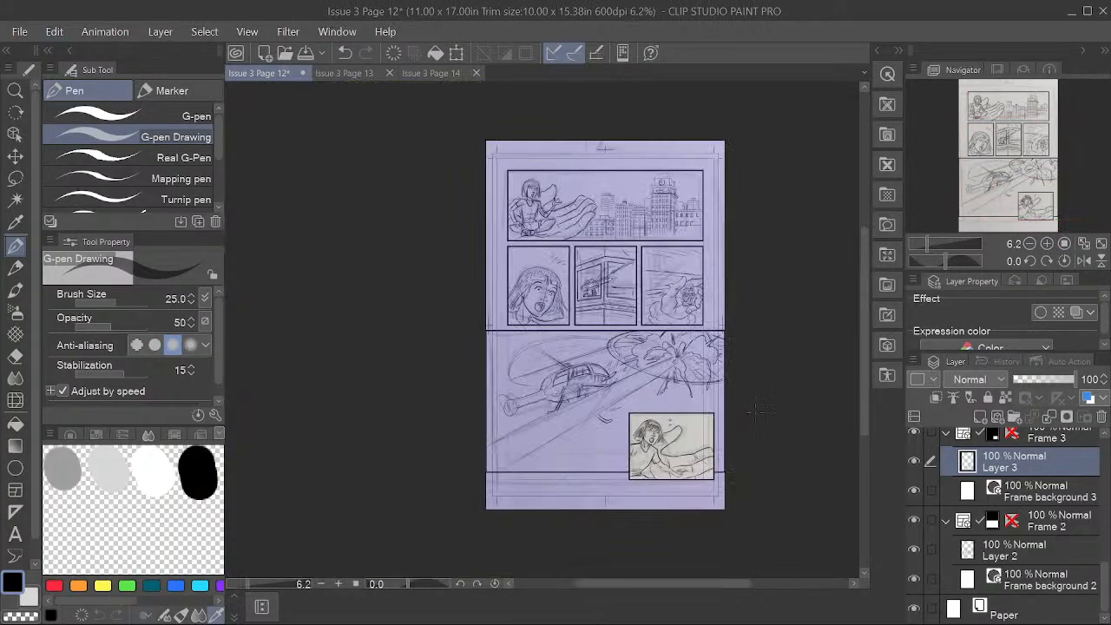
{"action": "scroll", "coordinate": [739, 370], "scroll_direction": "up", "scroll_amount": 1}
{"action": "scroll", "coordinate": [1004, 501], "scroll_direction": "up", "scroll_amount": 5}
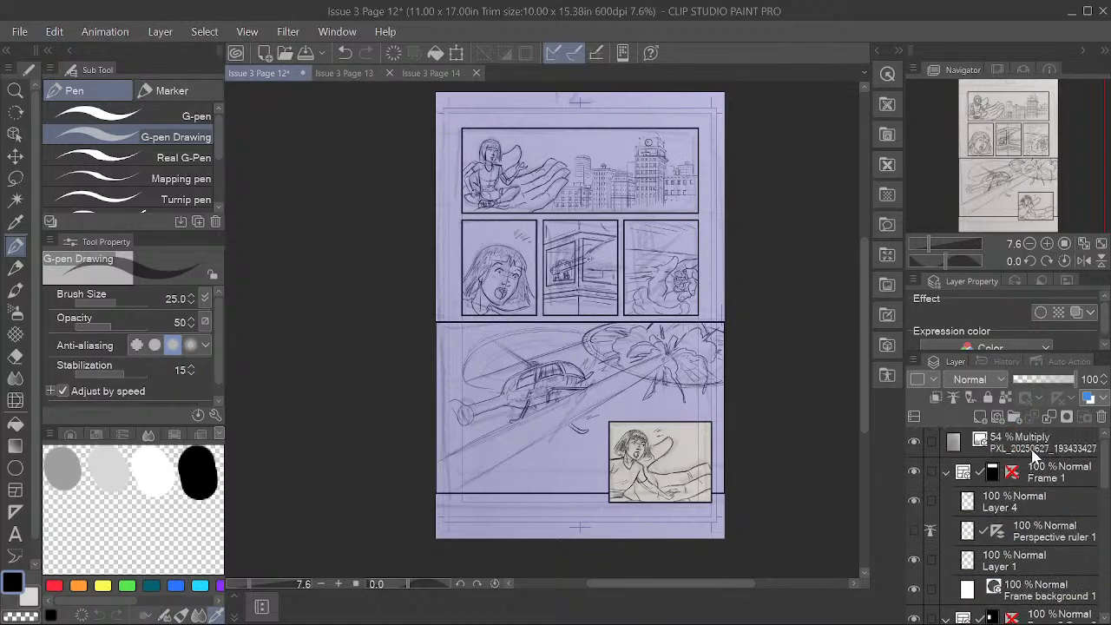
{"action": "left_click", "coordinate": [1029, 449]}
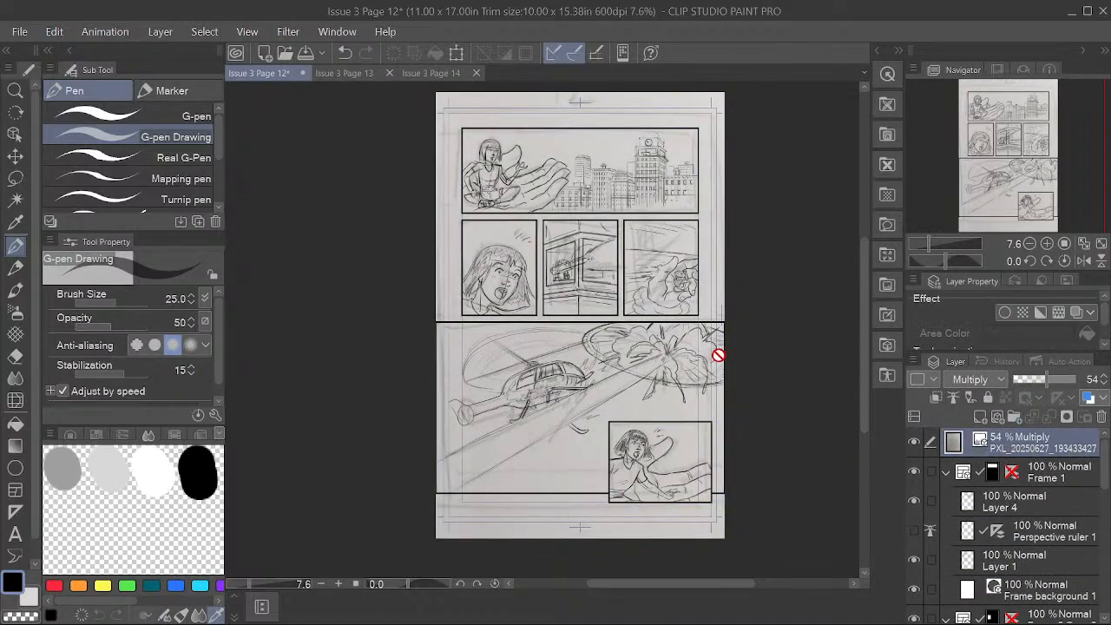
{"action": "left_click", "coordinate": [913, 443]}
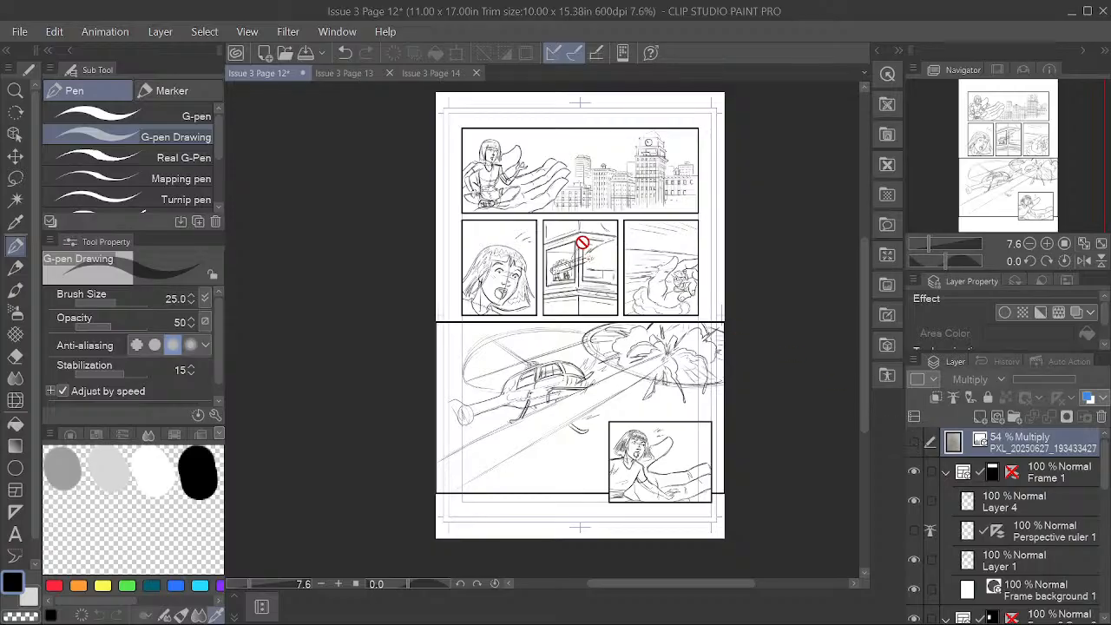
Step: On Layer 2 of Frame 2, firm up the helicopter's tail fin and draw the hub detail inside its round tail rotor
{"action": "scroll", "coordinate": [581, 241], "scroll_direction": "up", "scroll_amount": 1}
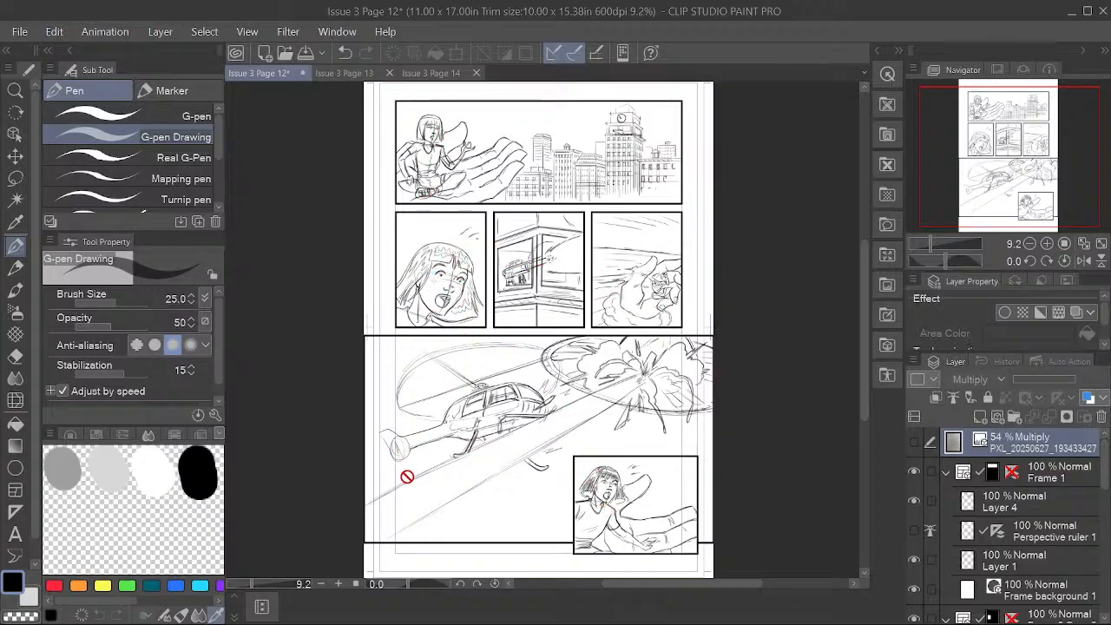
{"action": "scroll", "coordinate": [969, 559], "scroll_direction": "down", "scroll_amount": 6}
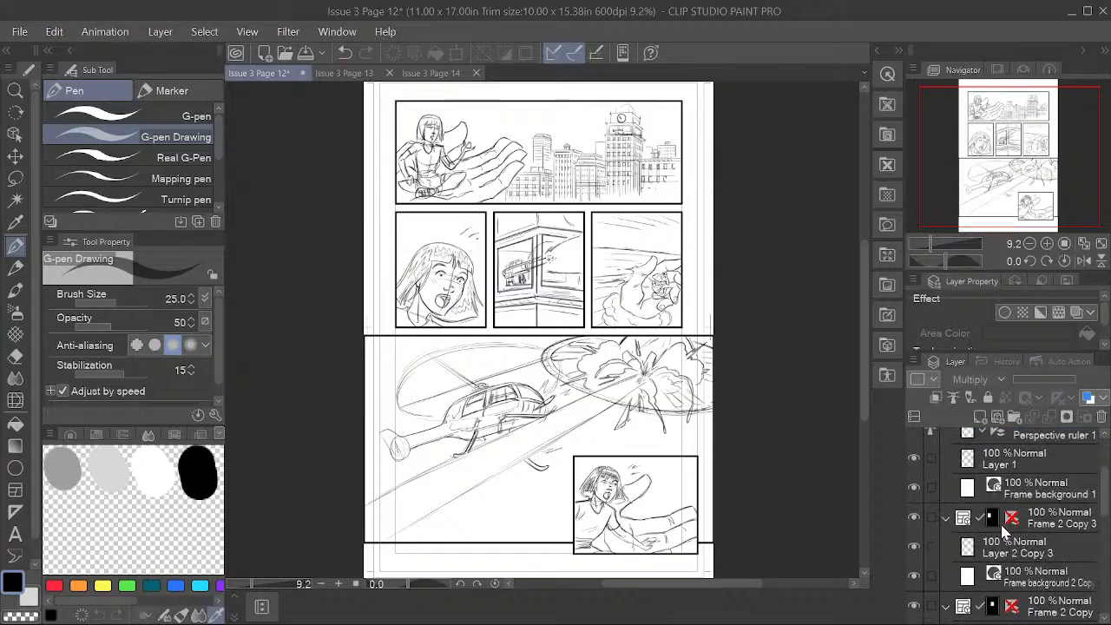
{"action": "scroll", "coordinate": [1022, 544], "scroll_direction": "down", "scroll_amount": 4}
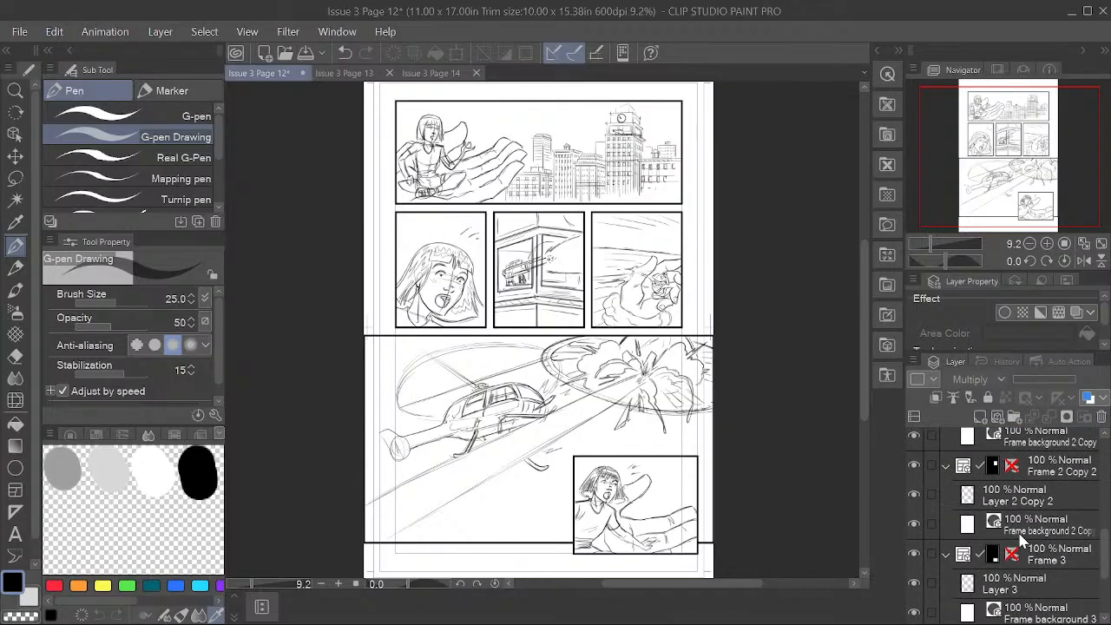
{"action": "left_click", "coordinate": [1022, 549]}
{"action": "scroll", "coordinate": [405, 409], "scroll_direction": "up", "scroll_amount": 3}
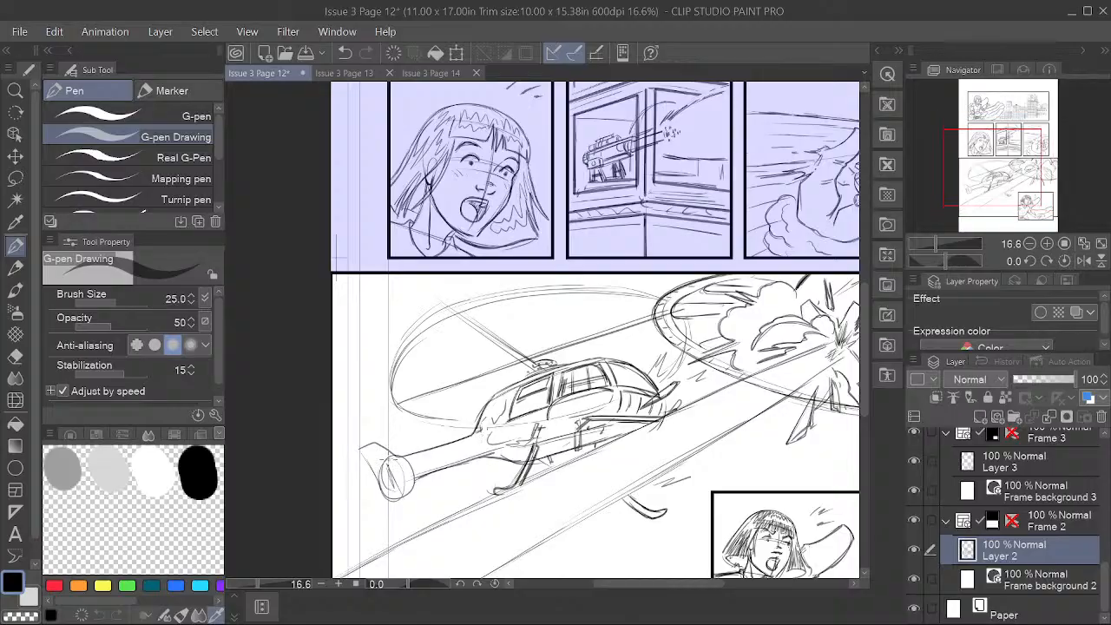
{"action": "mouse_move", "coordinate": [379, 469]}
{"action": "left_mouse_down"}
{"action": "mouse_move", "coordinate": [387, 488]}
{"action": "mouse_move", "coordinate": [404, 478]}
{"action": "mouse_move", "coordinate": [380, 460]}
{"action": "mouse_move", "coordinate": [402, 488]}
{"action": "mouse_move", "coordinate": [382, 462]}
{"action": "mouse_move", "coordinate": [387, 486]}
{"action": "mouse_move", "coordinate": [387, 463]}
{"action": "mouse_move", "coordinate": [398, 479]}
{"action": "mouse_move", "coordinate": [379, 487]}
{"action": "mouse_move", "coordinate": [387, 502]}
{"action": "mouse_move", "coordinate": [414, 481]}
{"action": "left_mouse_up"}
{"action": "left_click_drag", "start_coordinate": [362, 446], "coordinate": [378, 477]}
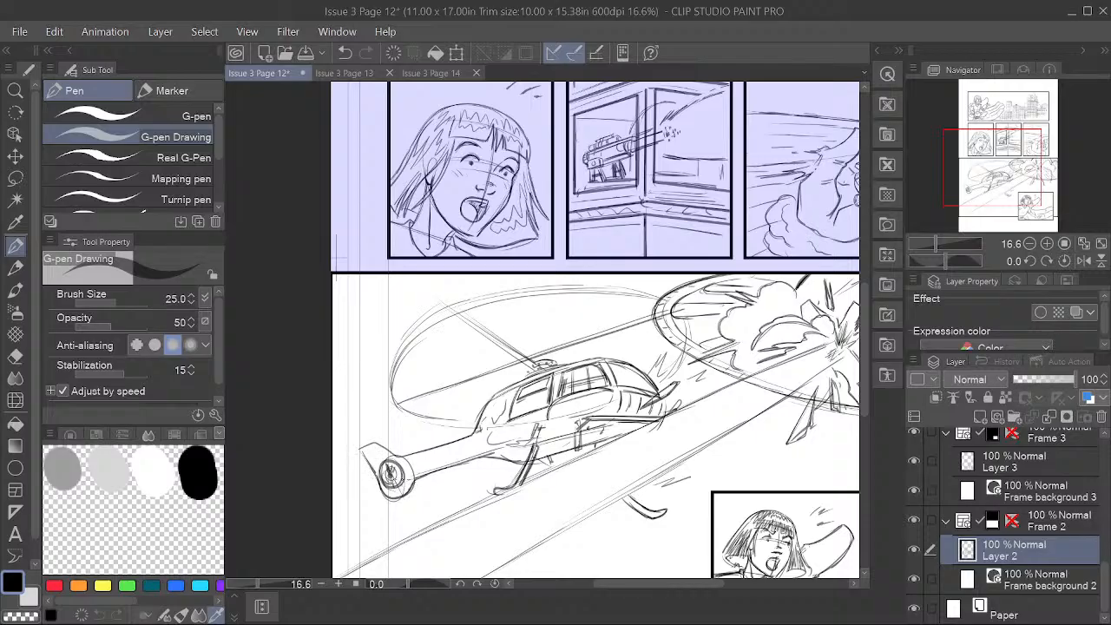
Step: Darken and thicken the helicopter's main rotor blades with long parallel strokes running out from the mast across the rotor ellipse
{"action": "key", "text": "space"}
{"action": "left_click_drag", "start_coordinate": [702, 472], "coordinate": [680, 505]}
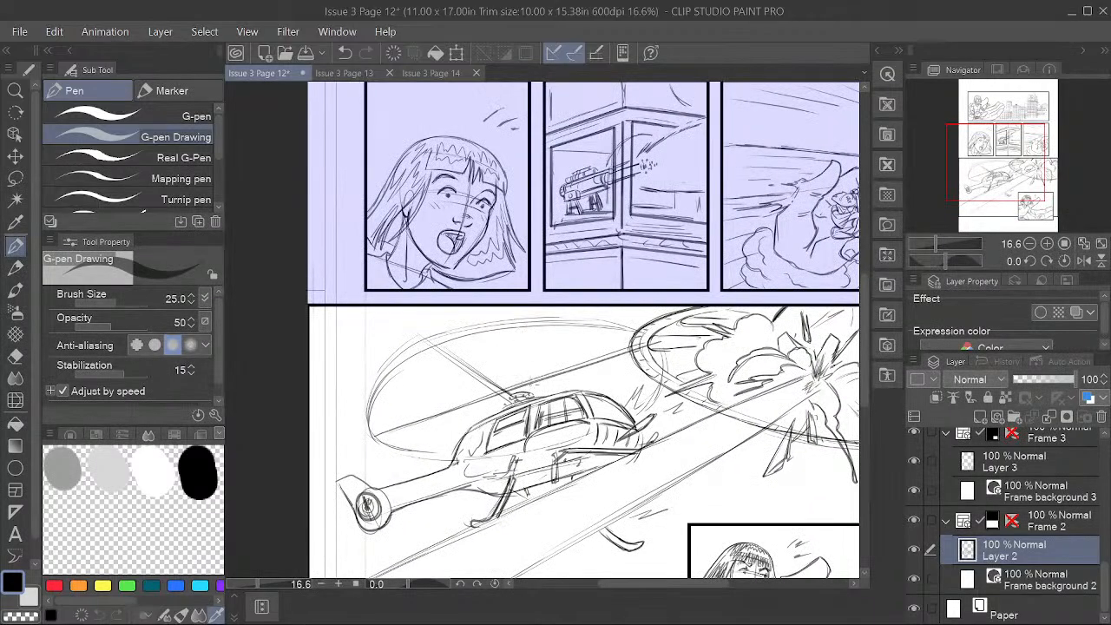
{"action": "left_click_drag", "start_coordinate": [446, 350], "coordinate": [515, 397]}
{"action": "mouse_move", "coordinate": [495, 405]}
{"action": "left_mouse_down"}
{"action": "mouse_move", "coordinate": [449, 417]}
{"action": "mouse_move", "coordinate": [614, 371]}
{"action": "mouse_move", "coordinate": [444, 424]}
{"action": "left_mouse_up"}
{"action": "left_click_drag", "start_coordinate": [527, 393], "coordinate": [419, 433]}
{"action": "mouse_move", "coordinate": [625, 360]}
{"action": "left_mouse_down"}
{"action": "mouse_move", "coordinate": [392, 443]}
{"action": "mouse_move", "coordinate": [626, 359]}
{"action": "left_mouse_up"}
{"action": "left_click_drag", "start_coordinate": [626, 359], "coordinate": [381, 445]}
{"action": "left_click_drag", "start_coordinate": [382, 444], "coordinate": [635, 356]}
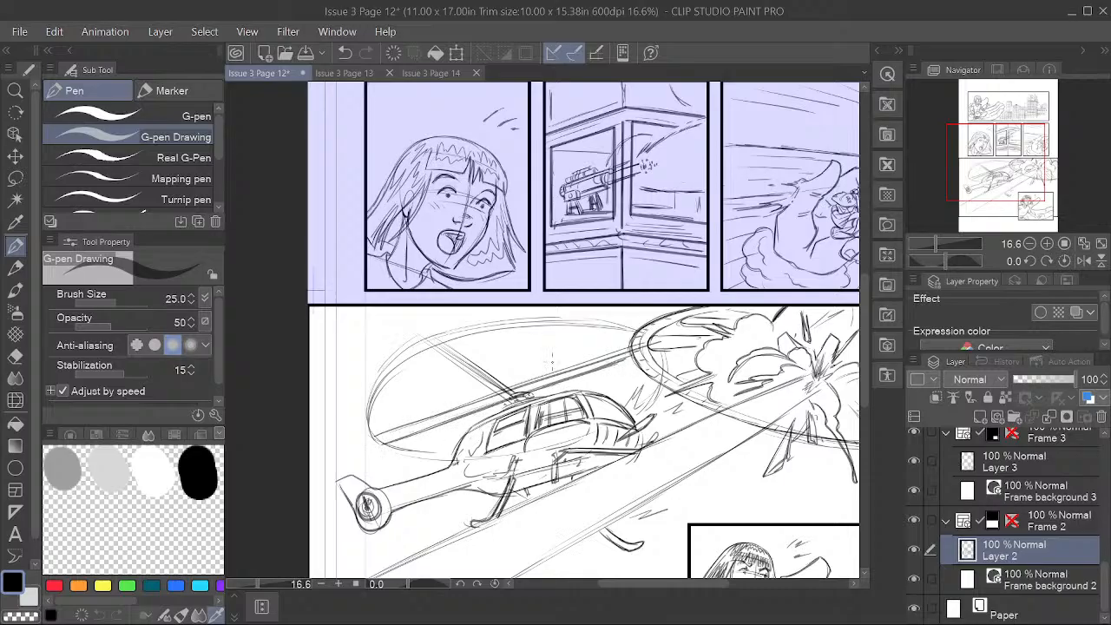
Step: Erase the surplus parallel line along the helicopter's long rotor blade and return to the G-pen Drawing brush
{"action": "key", "text": "e"}
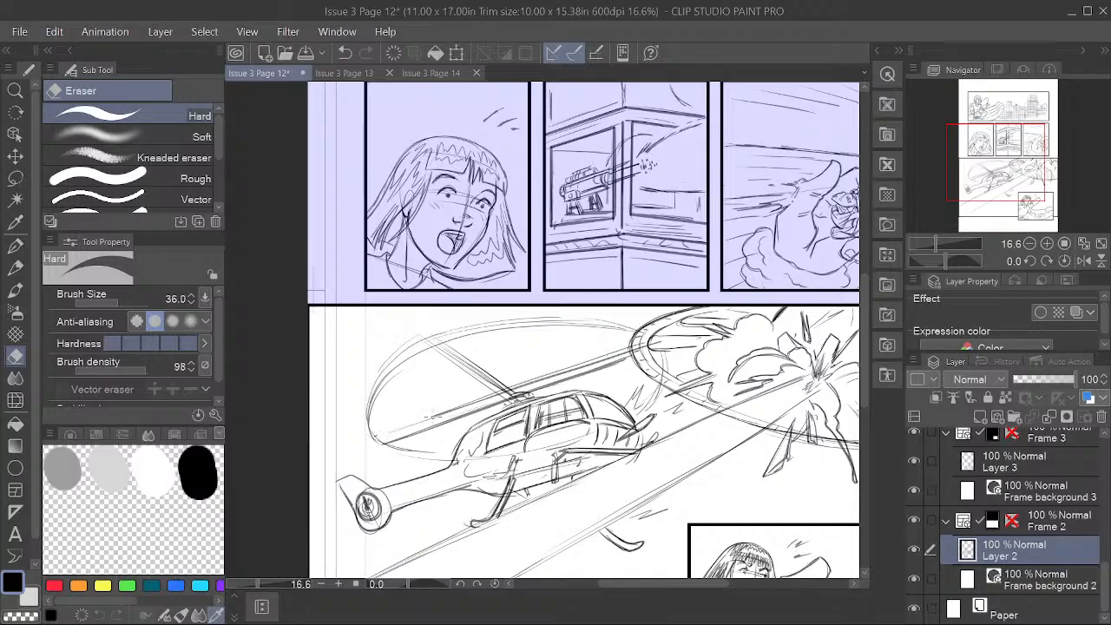
{"action": "left_click_drag", "start_coordinate": [432, 416], "coordinate": [617, 353]}
{"action": "left_click_drag", "start_coordinate": [543, 376], "coordinate": [596, 358]}
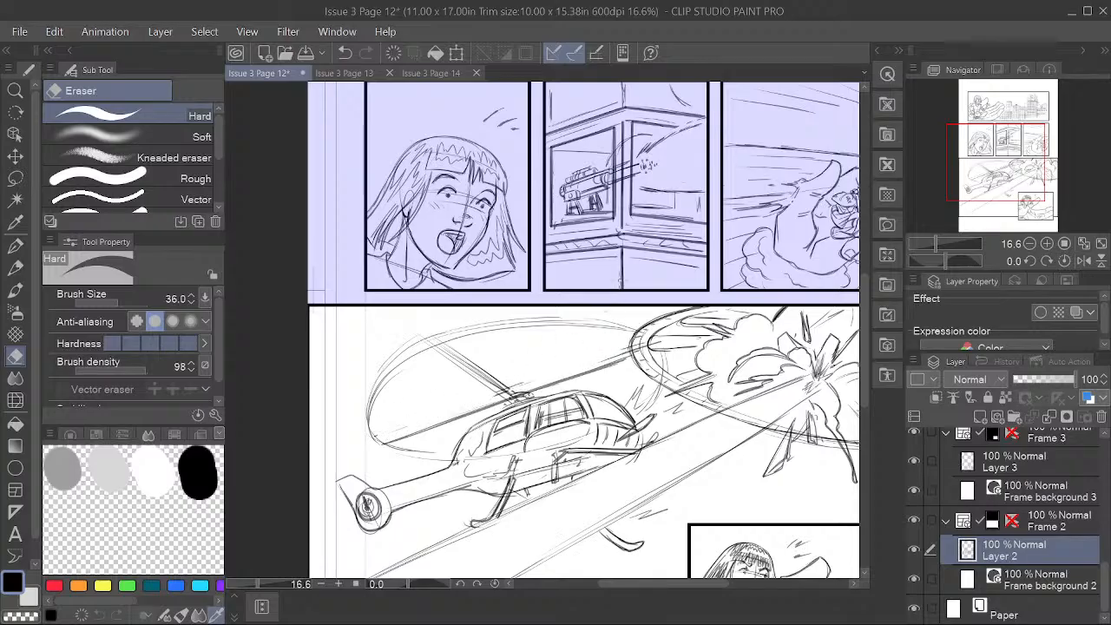
{"action": "left_click", "coordinate": [15, 246]}
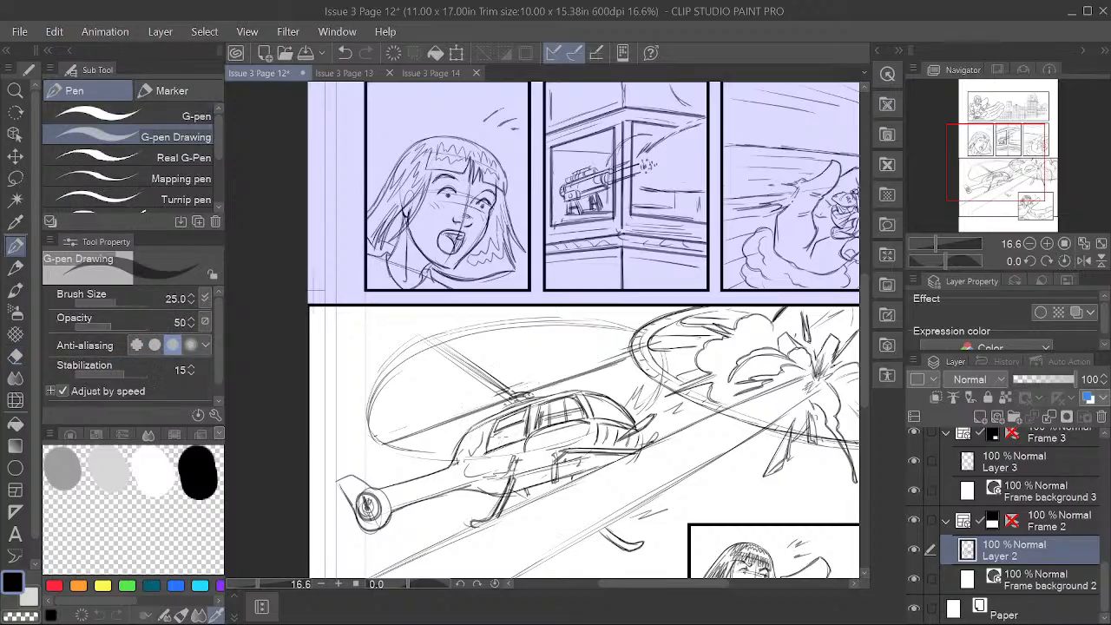
Step: Sketch the rotor blade lines and light radiating motion lines inside the helicopter's rotor discs in the large panel
{"action": "left_click_drag", "start_coordinate": [412, 441], "coordinate": [491, 411]}
{"action": "left_click_drag", "start_coordinate": [424, 436], "coordinate": [633, 357]}
{"action": "left_click_drag", "start_coordinate": [531, 393], "coordinate": [636, 356]}
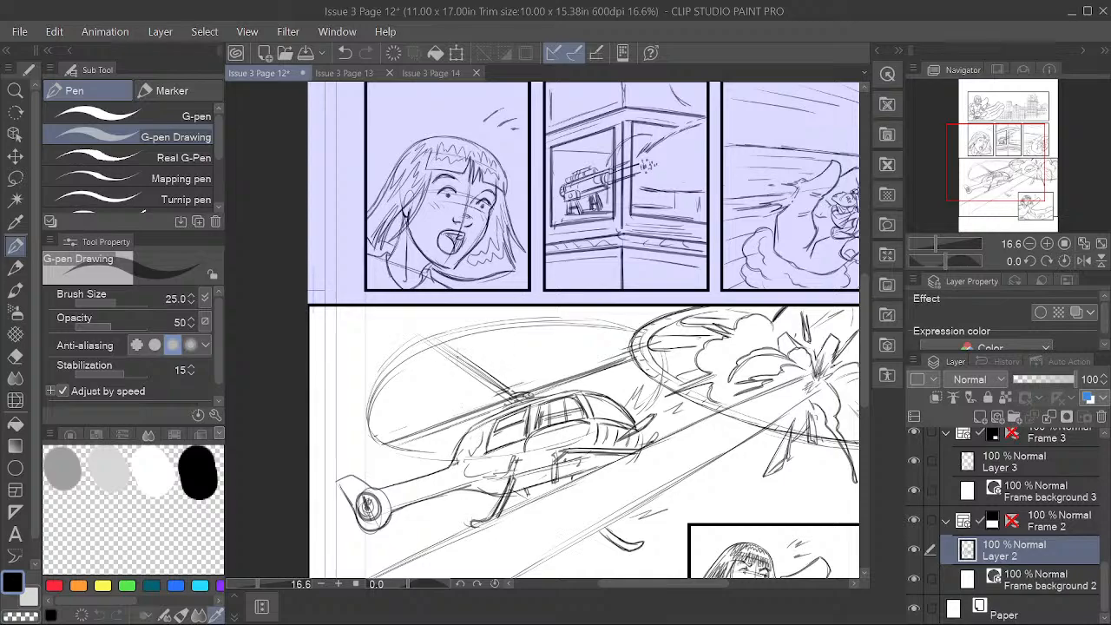
{"action": "mouse_move", "coordinate": [439, 345]}
{"action": "left_mouse_down"}
{"action": "mouse_move", "coordinate": [491, 374]}
{"action": "mouse_move", "coordinate": [520, 328]}
{"action": "left_mouse_up"}
{"action": "left_click_drag", "start_coordinate": [518, 387], "coordinate": [502, 328]}
{"action": "left_click_drag", "start_coordinate": [458, 383], "coordinate": [505, 395]}
{"action": "left_click_drag", "start_coordinate": [422, 376], "coordinate": [512, 394]}
{"action": "left_click_drag", "start_coordinate": [396, 397], "coordinate": [436, 397]}
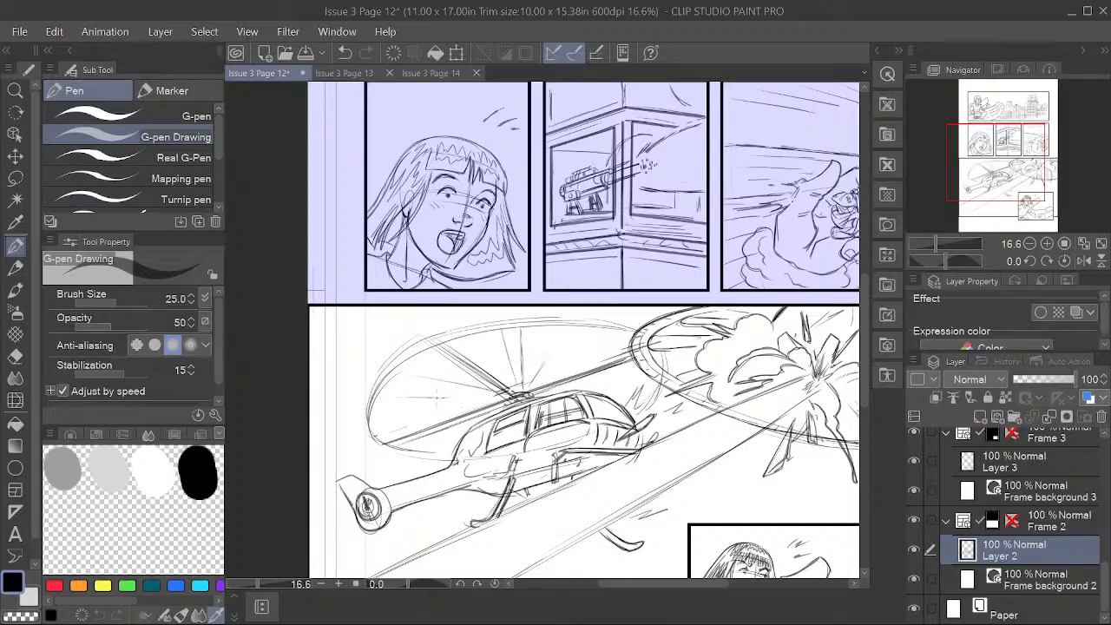
{"action": "left_click_drag", "start_coordinate": [567, 390], "coordinate": [659, 376]}
{"action": "mouse_move", "coordinate": [605, 338]}
{"action": "left_mouse_down"}
{"action": "mouse_move", "coordinate": [568, 360]}
{"action": "mouse_move", "coordinate": [607, 345]}
{"action": "mouse_move", "coordinate": [550, 269]}
{"action": "left_mouse_up"}
Step: Sketch a ground line and a row of jagged treeline strokes below the helicopter, left of the inset panel
{"action": "key", "text": "space"}
{"action": "left_click_drag", "start_coordinate": [677, 433], "coordinate": [623, 454]}
{"action": "scroll", "coordinate": [635, 432], "scroll_direction": "down", "scroll_amount": 1}
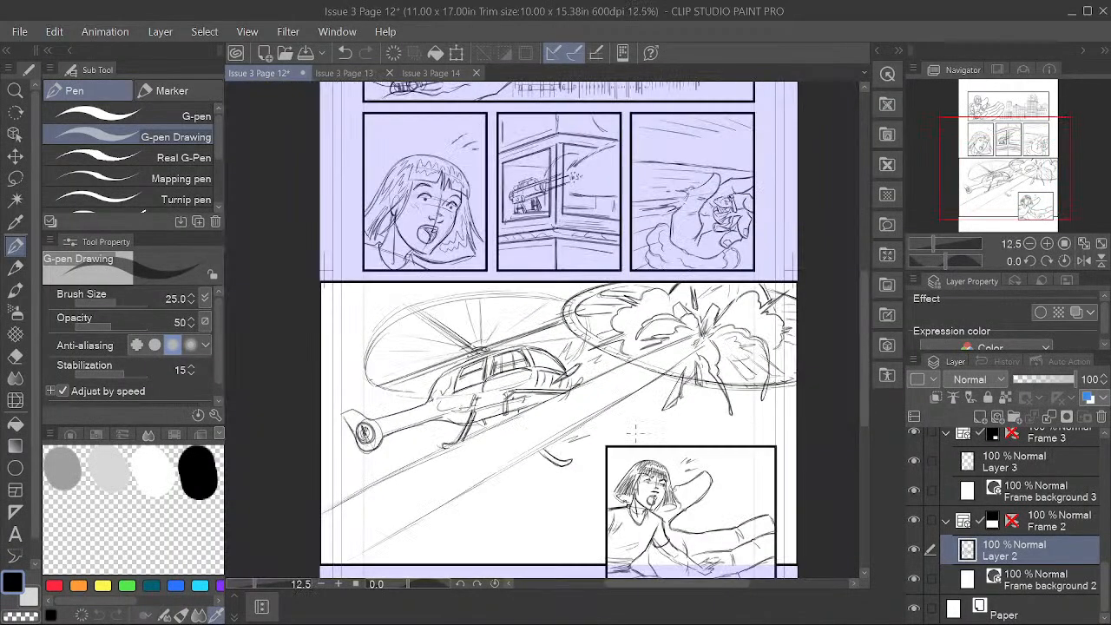
{"action": "key", "text": "space"}
{"action": "left_click_drag", "start_coordinate": [636, 431], "coordinate": [595, 379]}
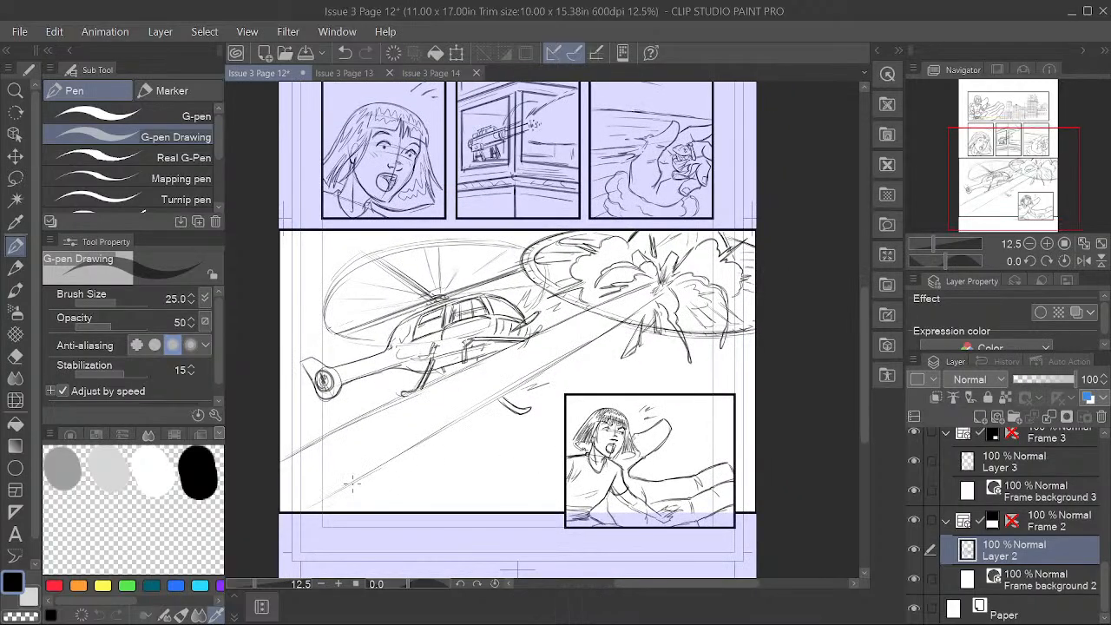
{"action": "mouse_move", "coordinate": [379, 481]}
{"action": "left_mouse_down"}
{"action": "mouse_move", "coordinate": [453, 477]}
{"action": "mouse_move", "coordinate": [509, 453]}
{"action": "mouse_move", "coordinate": [559, 456]}
{"action": "left_mouse_up"}
{"action": "key", "text": "ctrl+z"}
{"action": "mouse_move", "coordinate": [442, 463]}
{"action": "left_mouse_down"}
{"action": "mouse_move", "coordinate": [451, 475]}
{"action": "mouse_move", "coordinate": [468, 449]}
{"action": "mouse_move", "coordinate": [482, 462]}
{"action": "mouse_move", "coordinate": [491, 443]}
{"action": "left_mouse_up"}
{"action": "left_click_drag", "start_coordinate": [494, 451], "coordinate": [566, 451]}
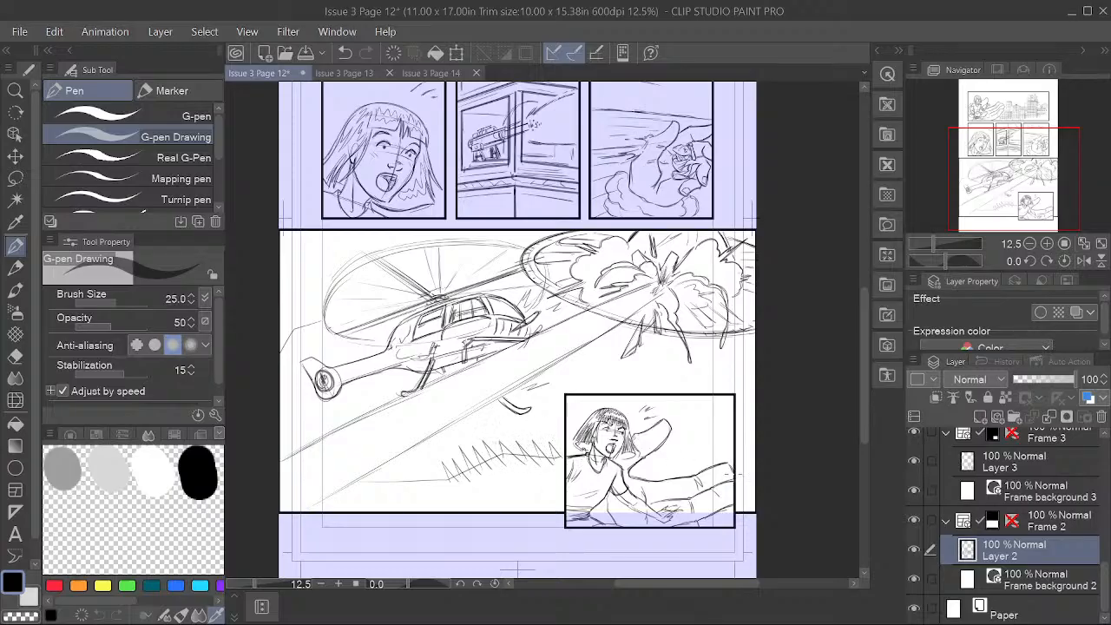
Step: Extend the jagged treeline above the inset panel to the page's right edge and add small ground marks
{"action": "mouse_move", "coordinate": [708, 394]}
{"action": "left_mouse_down"}
{"action": "mouse_move", "coordinate": [761, 357]}
{"action": "mouse_move", "coordinate": [729, 373]}
{"action": "left_mouse_up"}
{"action": "scroll", "coordinate": [805, 388], "scroll_direction": "down", "scroll_amount": 2}
{"action": "scroll", "coordinate": [737, 337], "scroll_direction": "up", "scroll_amount": 4}
{"action": "scroll", "coordinate": [736, 331], "scroll_direction": "down", "scroll_amount": 2}
{"action": "left_click_drag", "start_coordinate": [690, 481], "coordinate": [737, 318]}
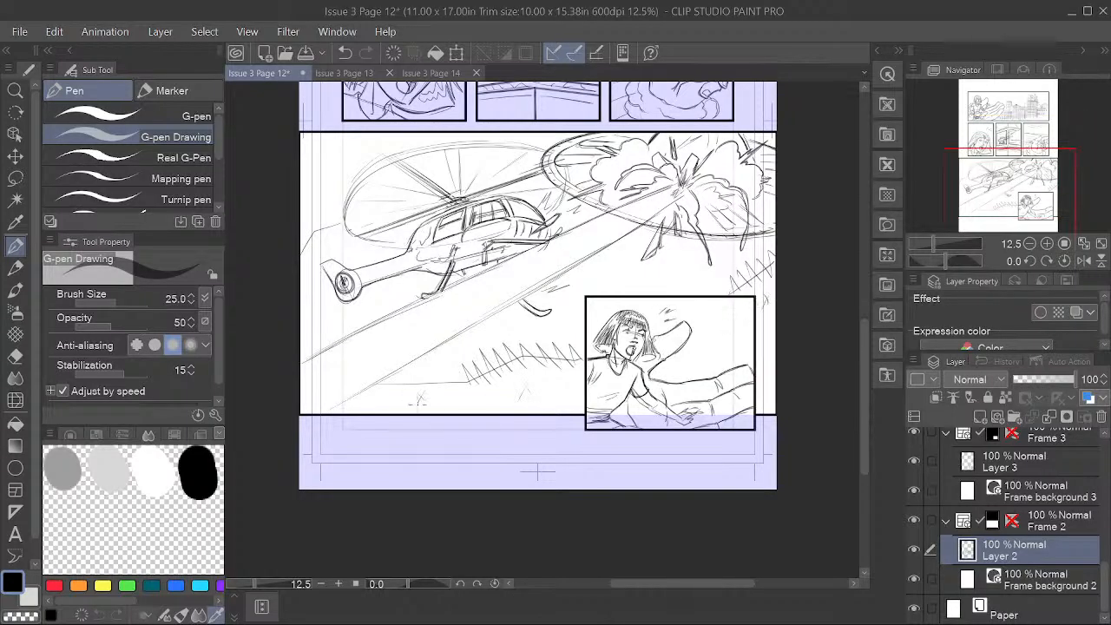
Step: Select the scanned sketch layer above Frame 1, review the whole page and save Issue 3 Page 12
{"action": "key", "text": "space"}
{"action": "left_click_drag", "start_coordinate": [751, 334], "coordinate": [707, 384]}
{"action": "scroll", "coordinate": [764, 339], "scroll_direction": "down", "scroll_amount": 2}
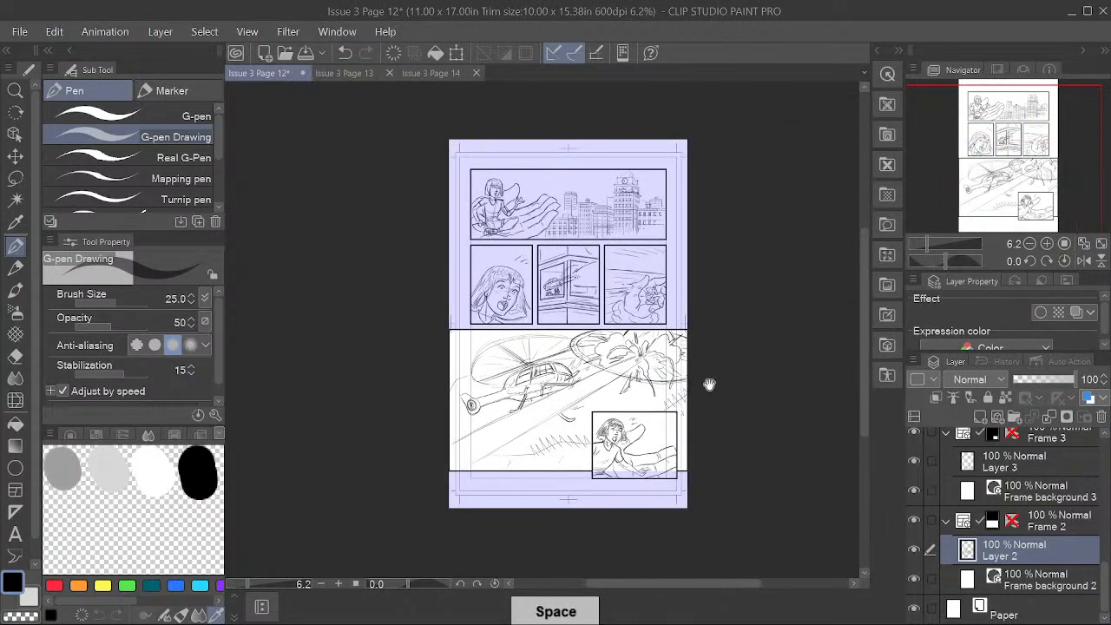
{"action": "left_click_drag", "start_coordinate": [1107, 560], "coordinate": [1106, 436]}
{"action": "left_click", "coordinate": [1022, 447]}
{"action": "scroll", "coordinate": [706, 364], "scroll_direction": "up", "scroll_amount": 1}
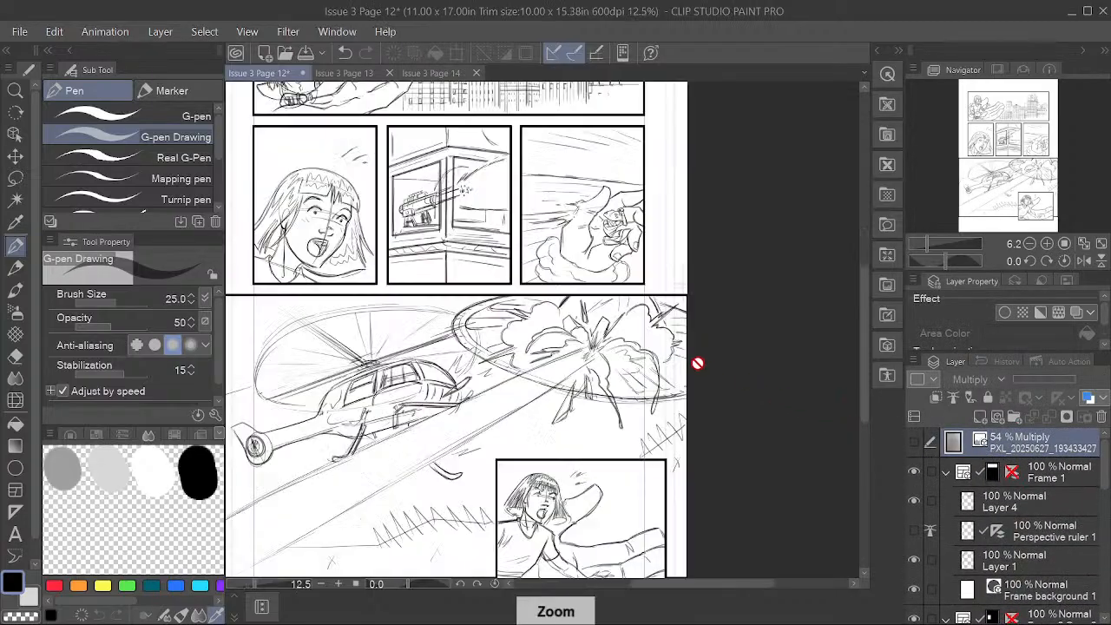
{"action": "scroll", "coordinate": [706, 363], "scroll_direction": "down", "scroll_amount": 1}
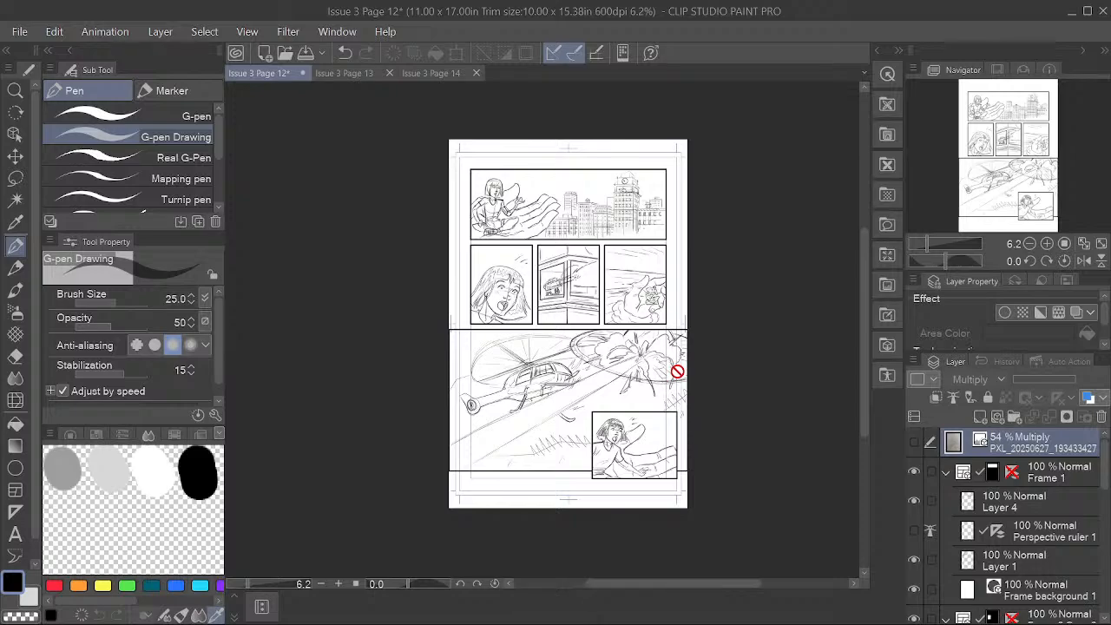
{"action": "scroll", "coordinate": [695, 340], "scroll_direction": "up", "scroll_amount": 2}
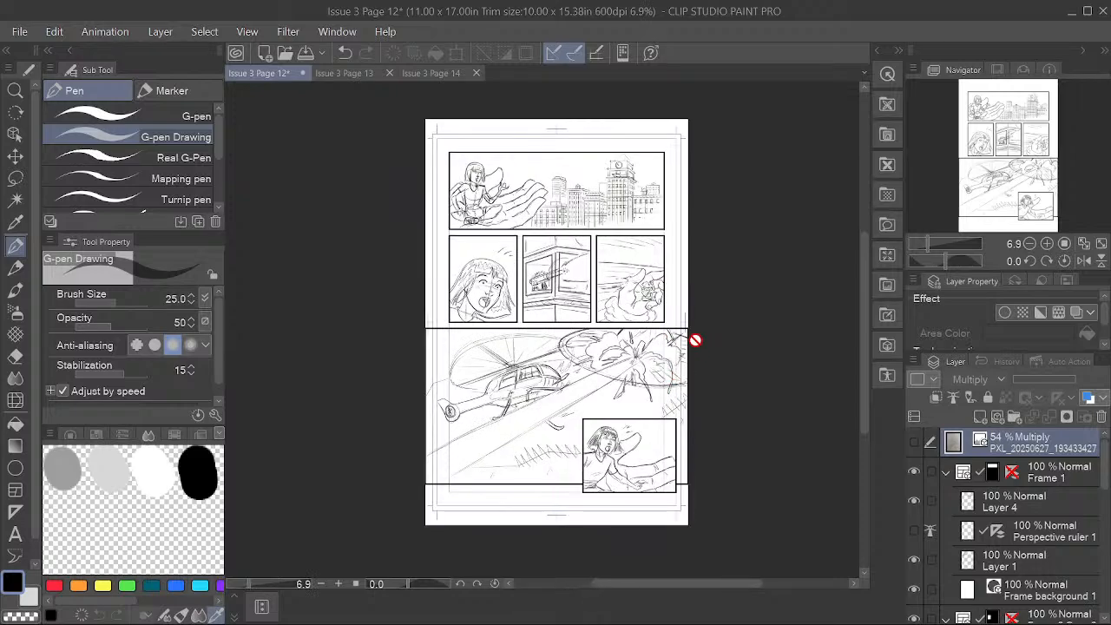
{"action": "left_click", "coordinate": [19, 31]}
{"action": "left_click", "coordinate": [78, 132]}
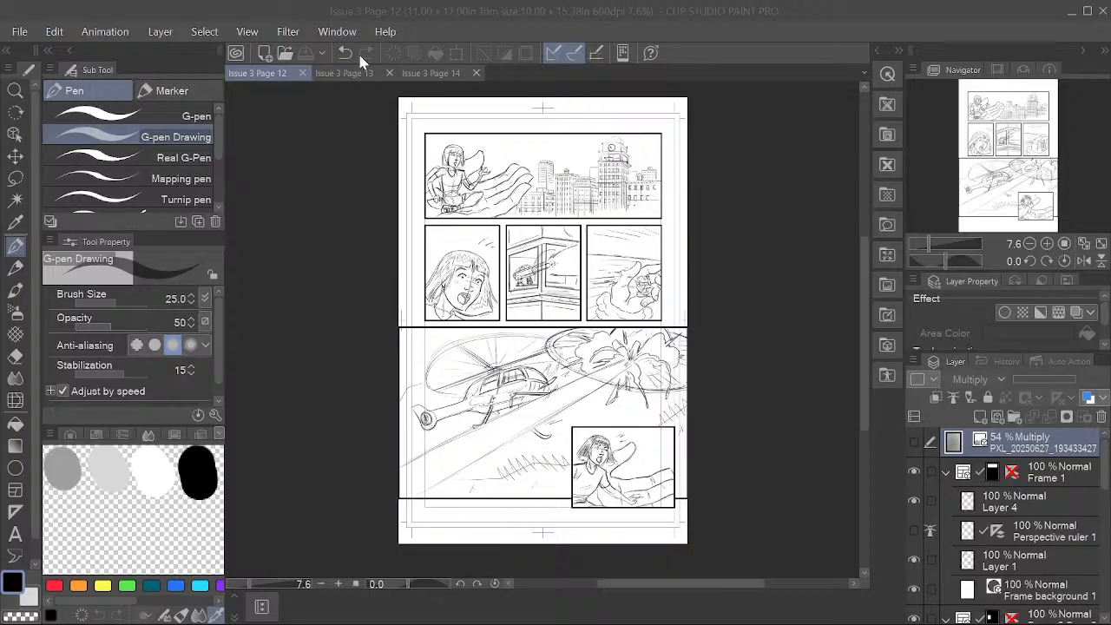
Step: Switch to the Issue 3 Page 13 document and expand its Frame 1 folder
{"action": "left_click", "coordinate": [347, 75]}
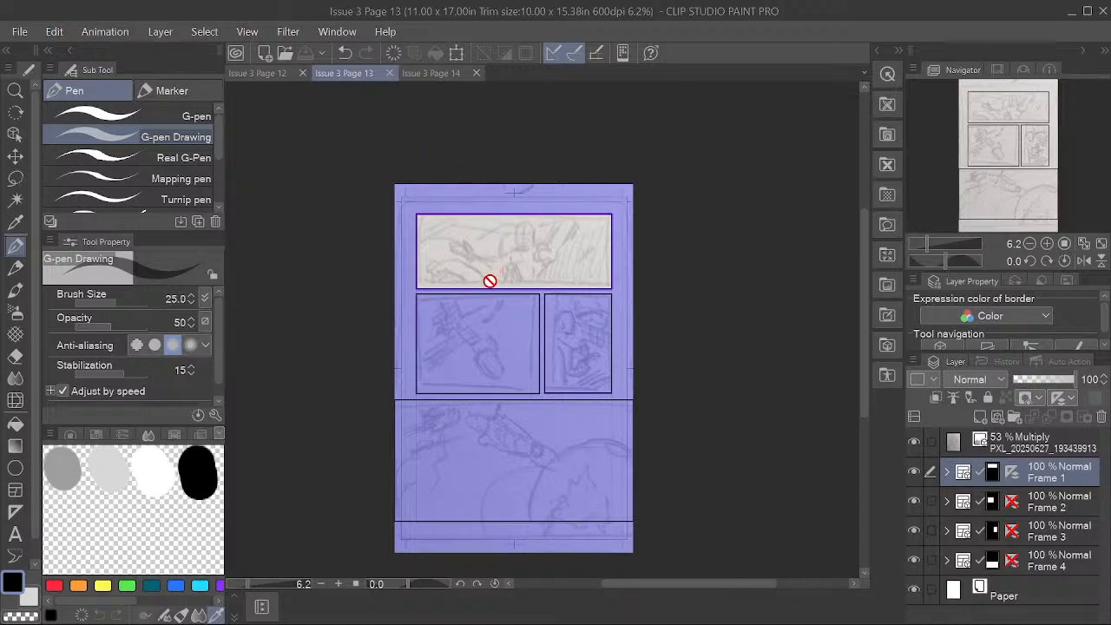
{"action": "scroll", "coordinate": [489, 281], "scroll_direction": "up", "scroll_amount": 2}
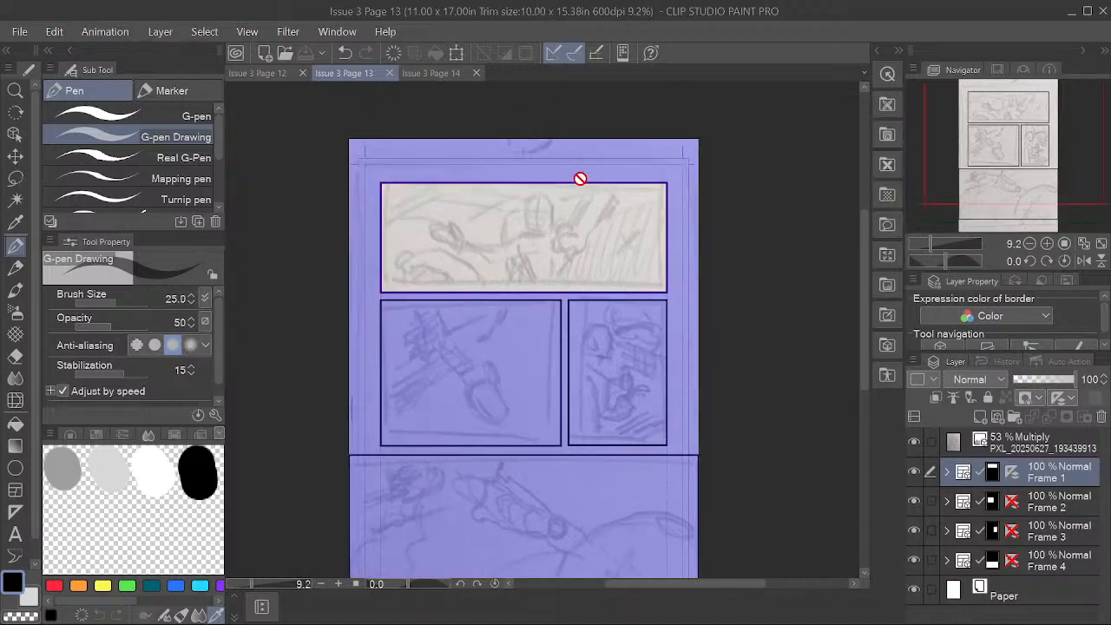
{"action": "left_click_drag", "start_coordinate": [562, 318], "coordinate": [558, 271]}
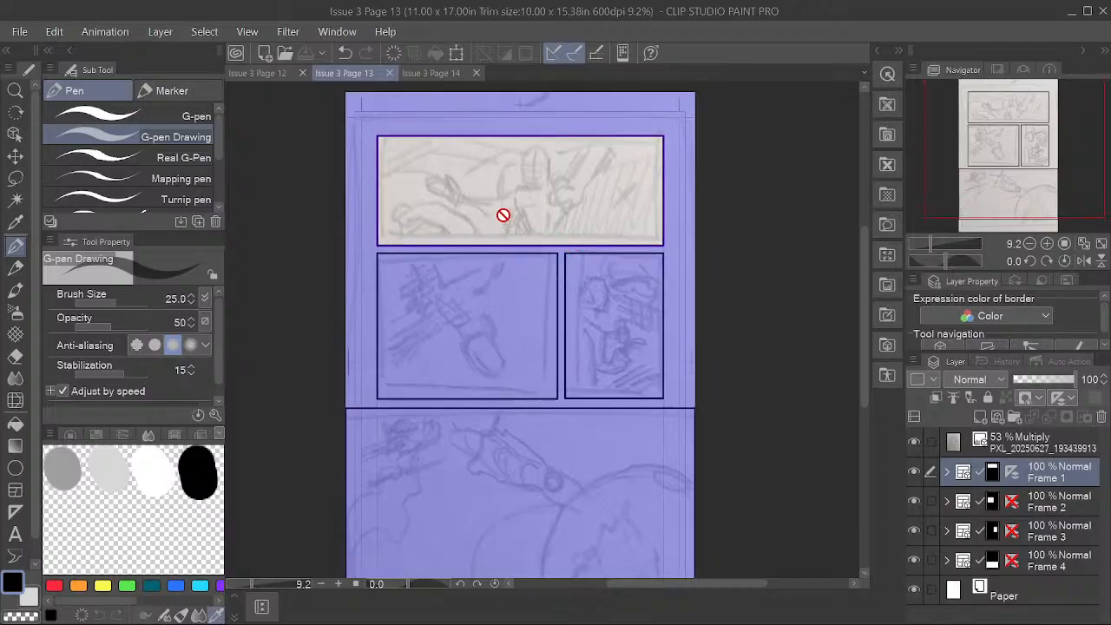
{"action": "scroll", "coordinate": [504, 216], "scroll_direction": "up", "scroll_amount": 1}
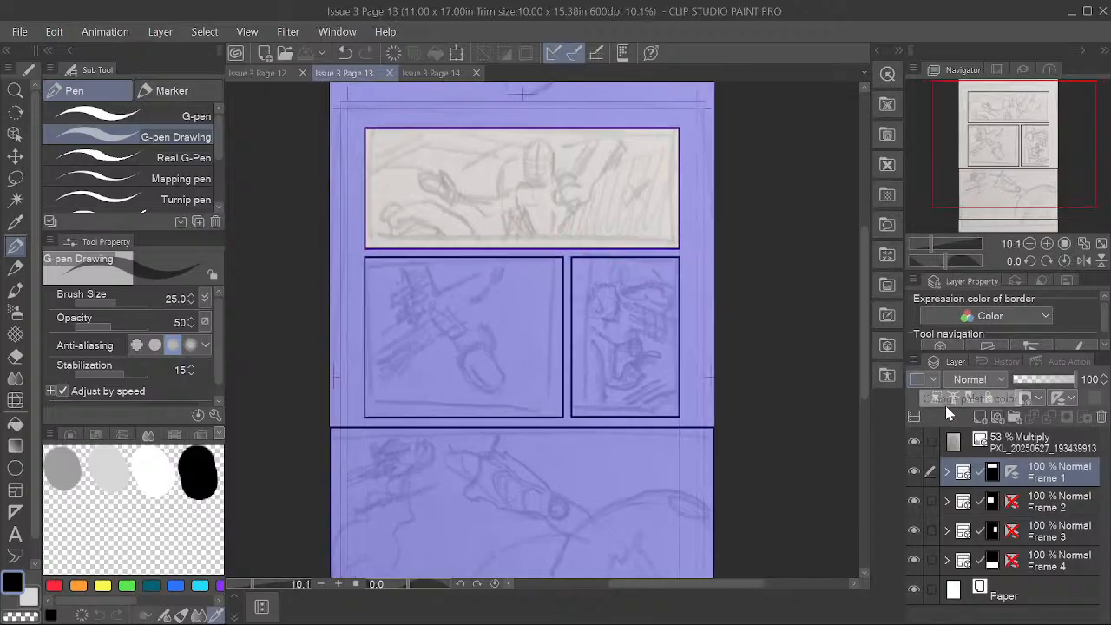
{"action": "left_click", "coordinate": [947, 472]}
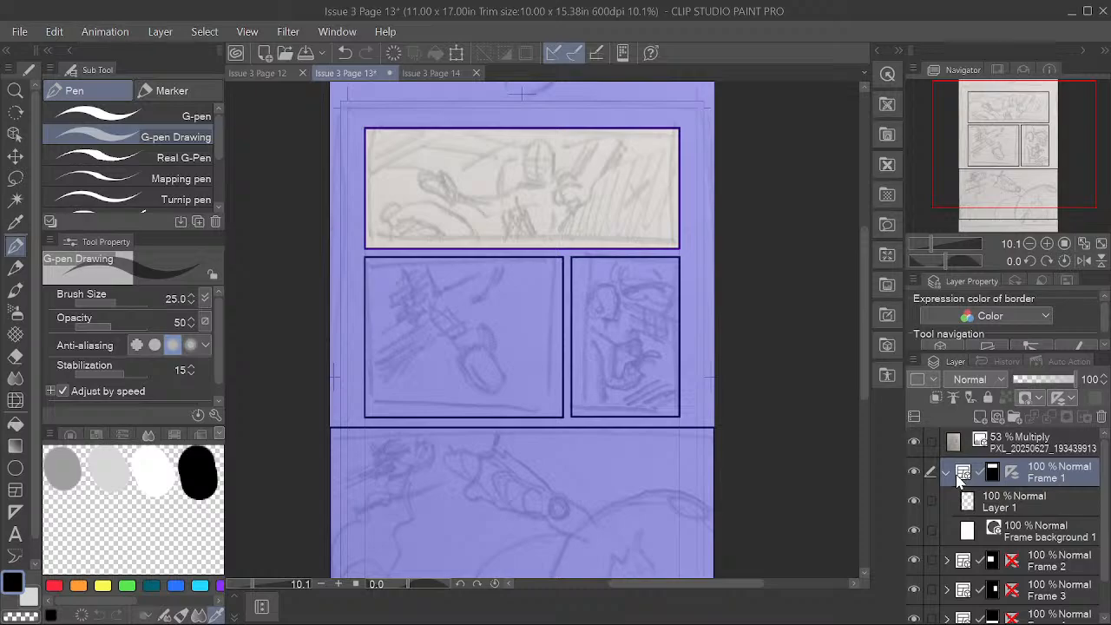
{"action": "double_click", "coordinate": [596, 16]}
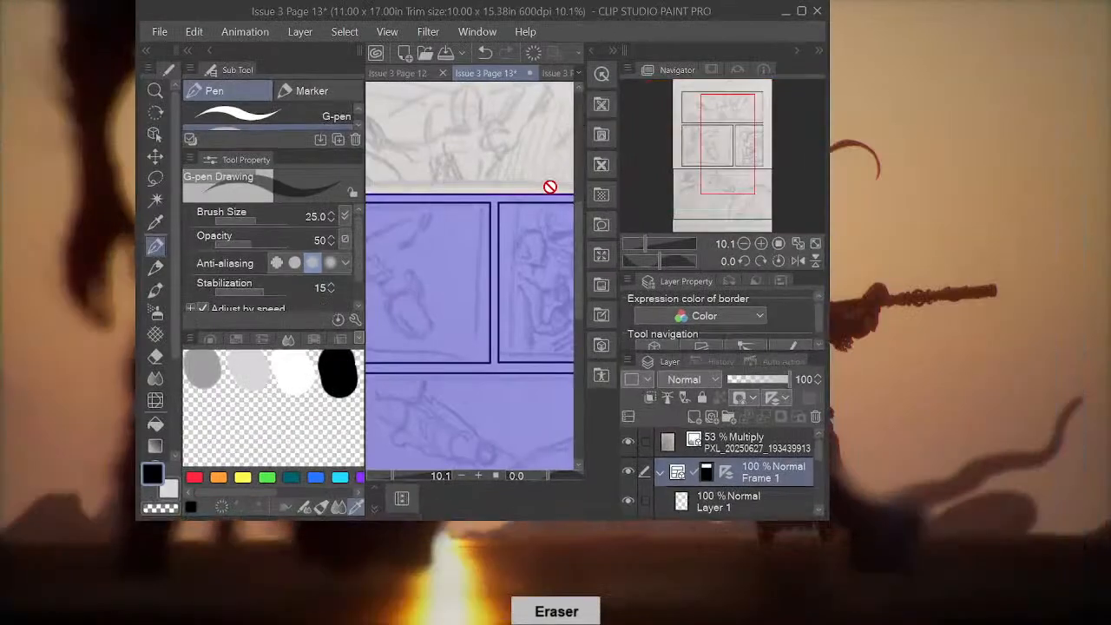
{"action": "left_click", "coordinate": [801, 13]}
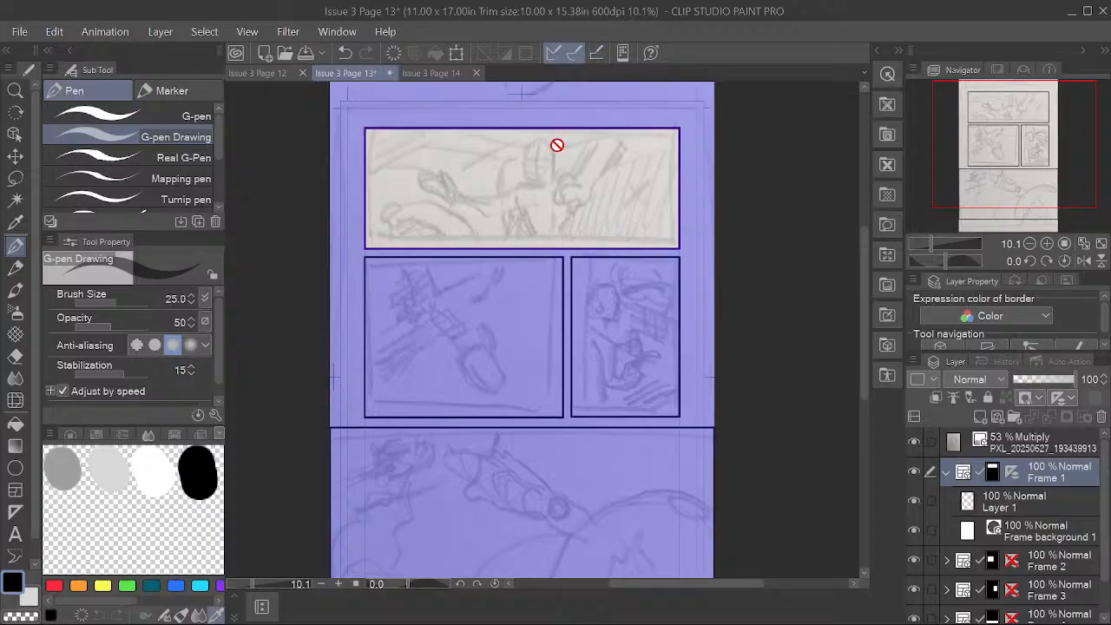
Step: Make Layer 1 inside Frame 1 the active drawing layer and frame the top panel with the pen ready
{"action": "scroll", "coordinate": [577, 244], "scroll_direction": "up", "scroll_amount": 1}
{"action": "key", "text": "space"}
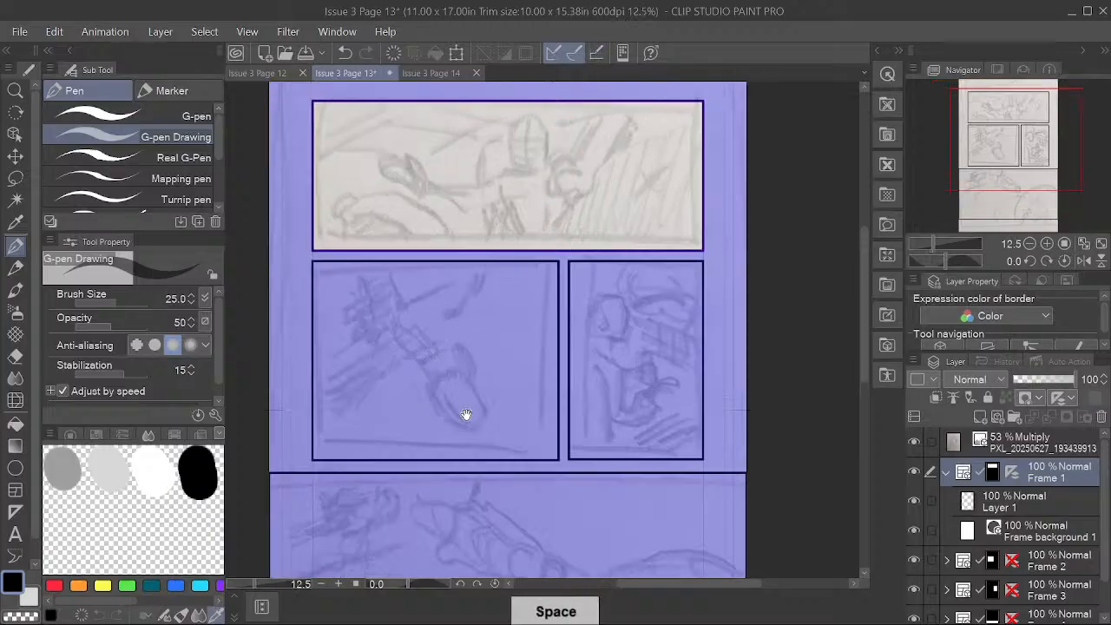
{"action": "left_click", "coordinate": [1041, 502]}
{"action": "key", "text": "space"}
{"action": "left_click_drag", "start_coordinate": [615, 241], "coordinate": [613, 308]}
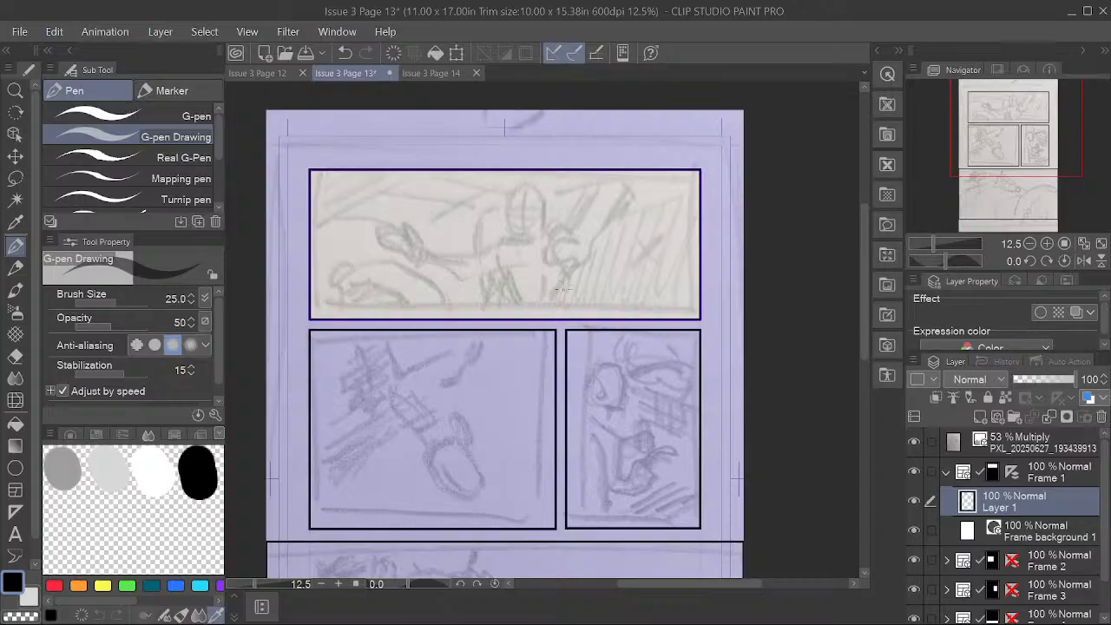
{"action": "scroll", "coordinate": [549, 324], "scroll_direction": "up", "scroll_amount": 2}
{"action": "key", "text": "space"}
{"action": "left_click_drag", "start_coordinate": [606, 323], "coordinate": [636, 462]}
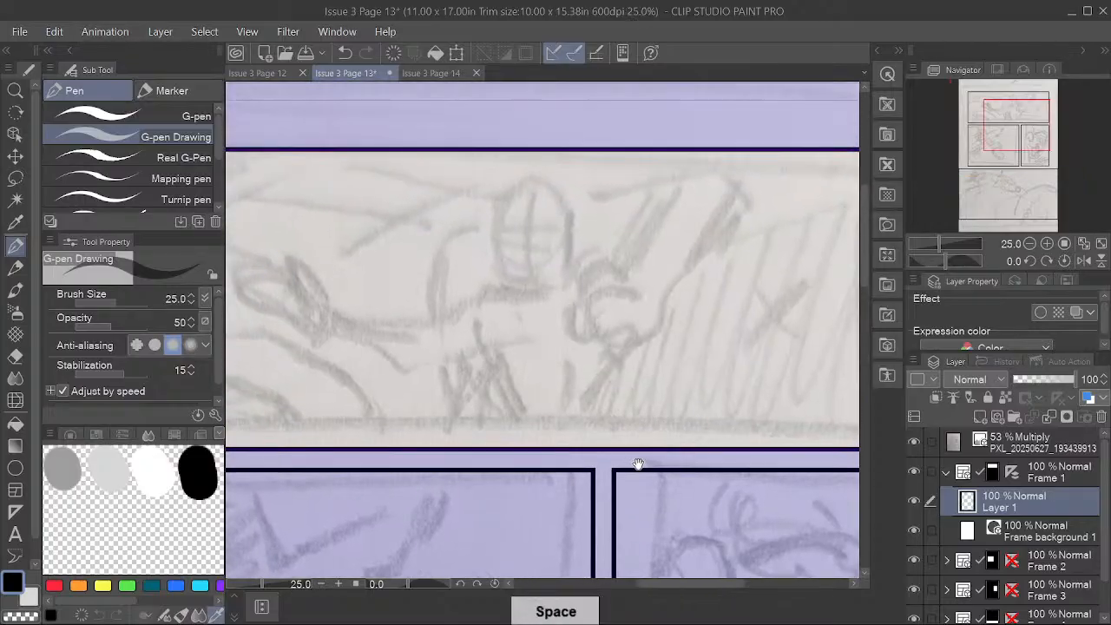
{"action": "scroll", "coordinate": [640, 381], "scroll_direction": "down", "scroll_amount": 2}
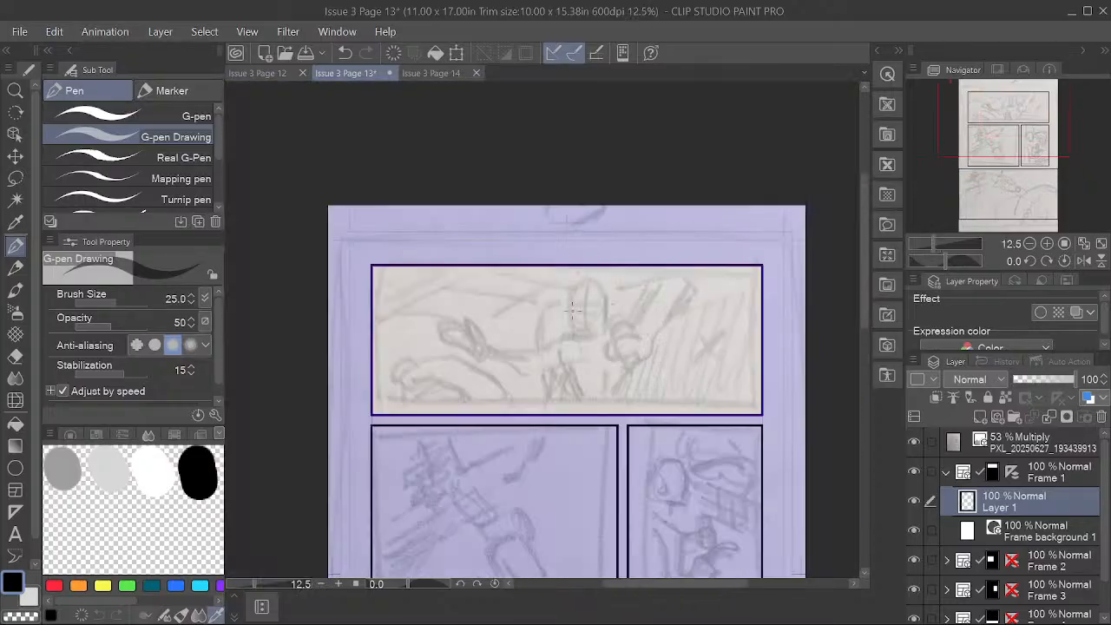
{"action": "key", "text": "p"}
{"action": "key", "text": "space"}
{"action": "left_click_drag", "start_coordinate": [708, 493], "coordinate": [666, 469]}
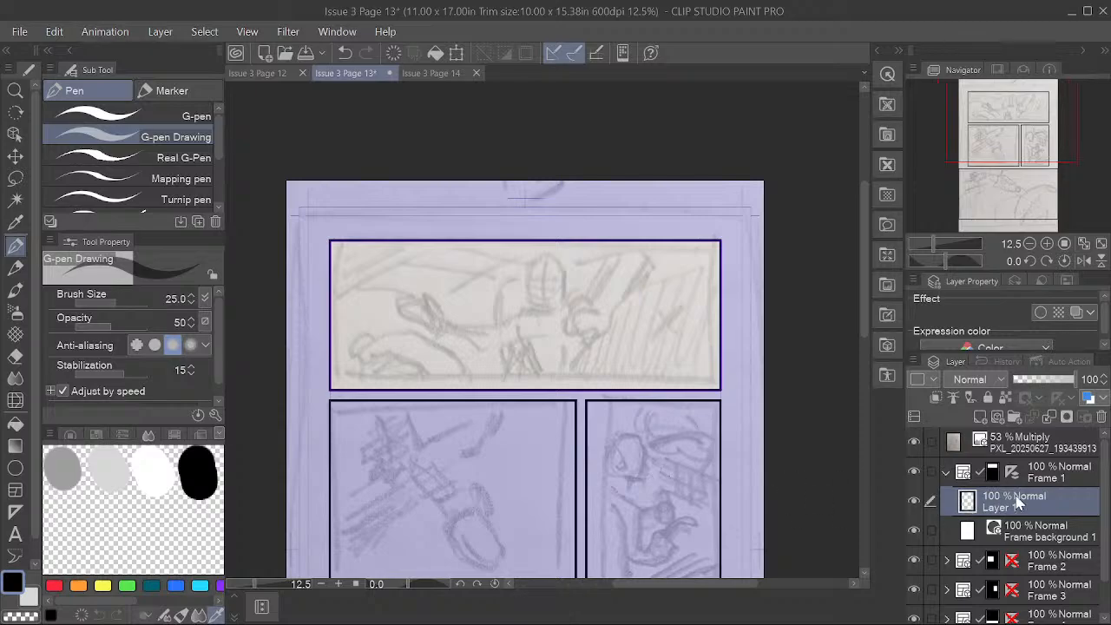
Step: Try Multiply blending on Layer 1, compare with Frame 1 hidden and shown, and return the layer to Normal
{"action": "left_click", "coordinate": [973, 379]}
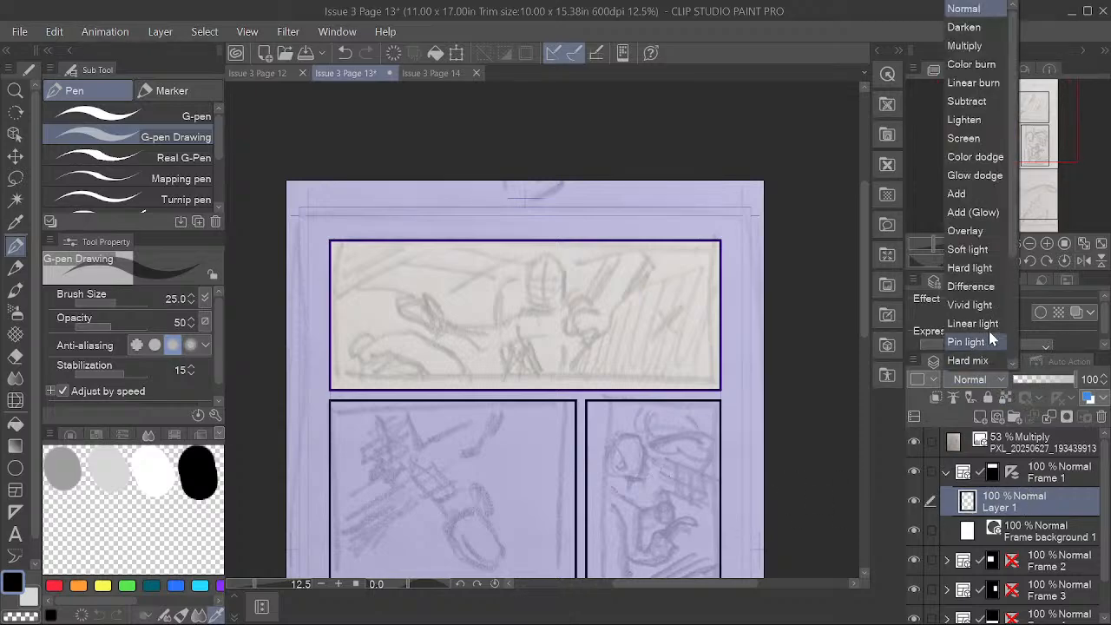
{"action": "left_click", "coordinate": [975, 46]}
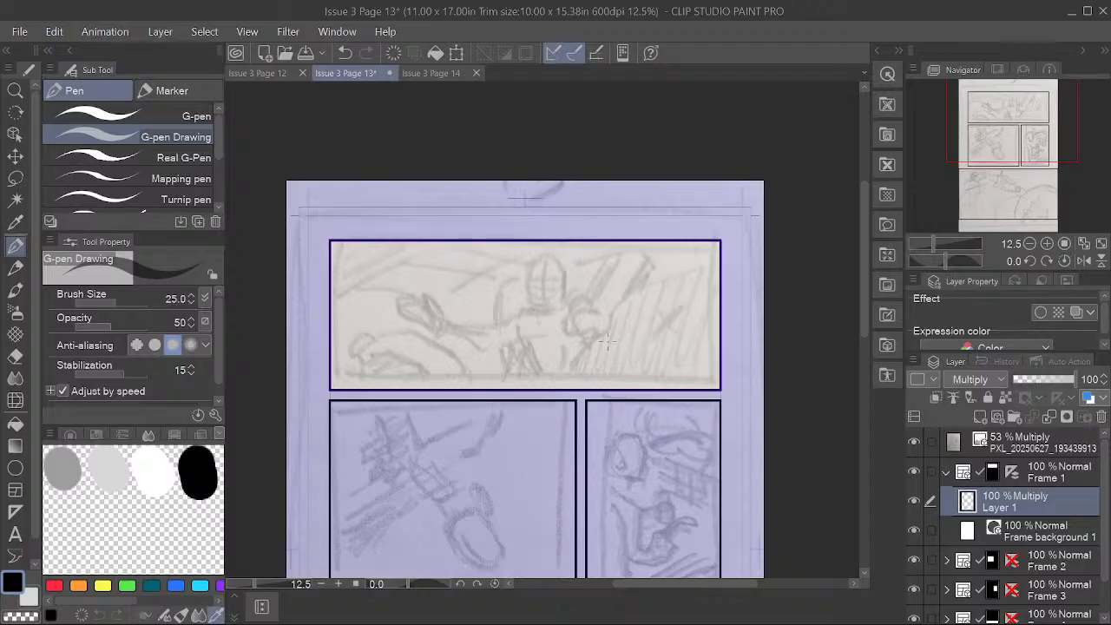
{"action": "left_click", "coordinate": [913, 469]}
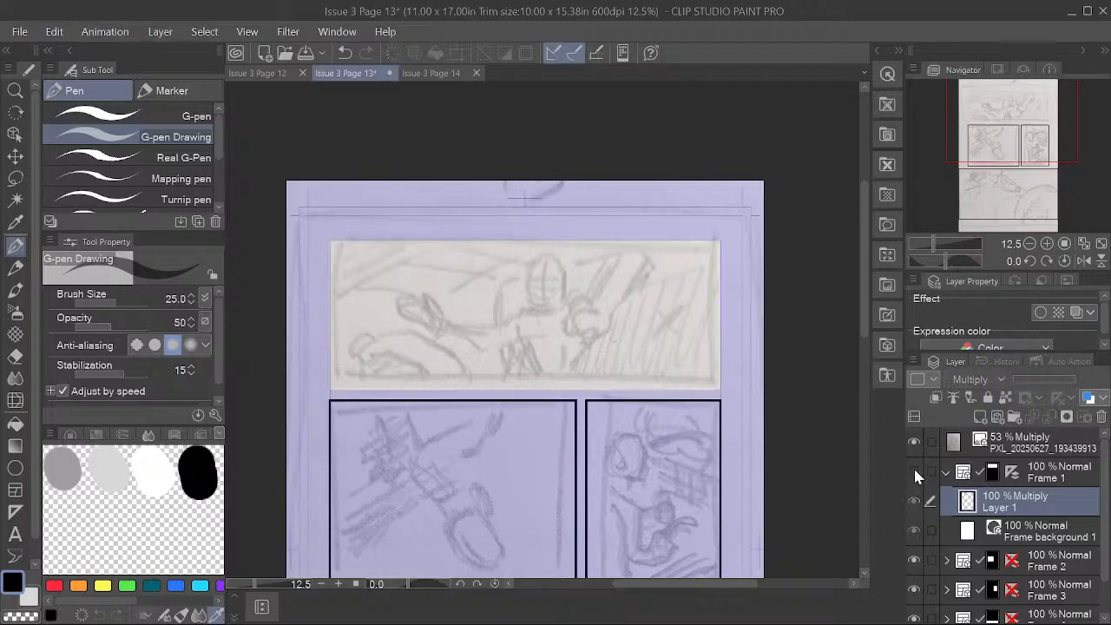
{"action": "left_click", "coordinate": [913, 470]}
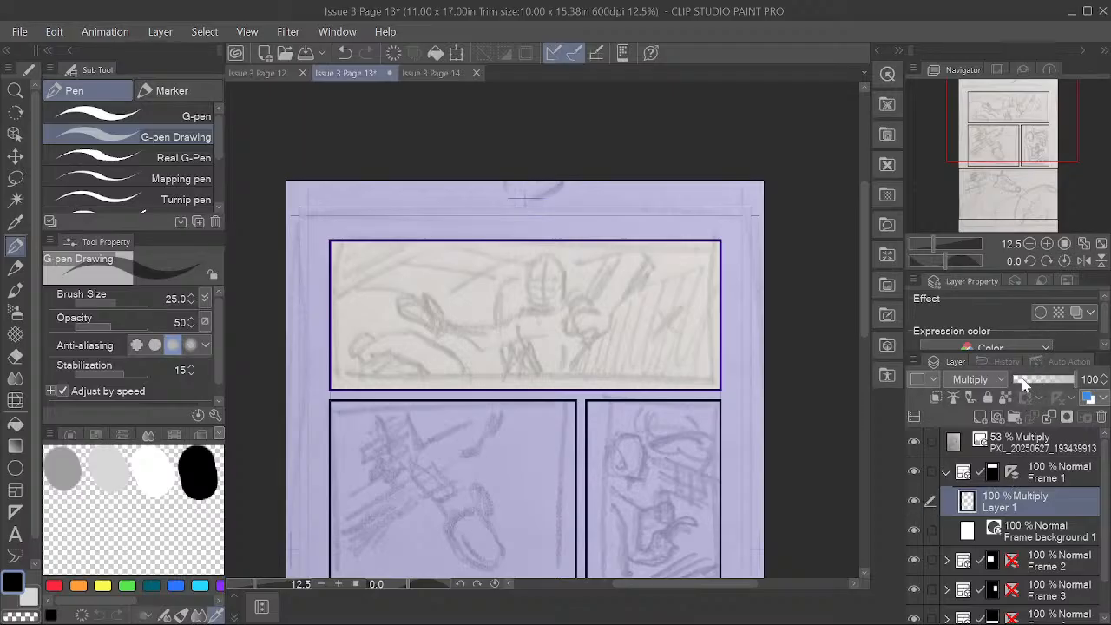
{"action": "left_click", "coordinate": [973, 379]}
{"action": "left_click", "coordinate": [973, 9]}
Step: Check the scanned sketch layer's blending mode and reselect Layer 1 in Frame 1
{"action": "left_click", "coordinate": [1029, 444]}
{"action": "left_click", "coordinate": [989, 379]}
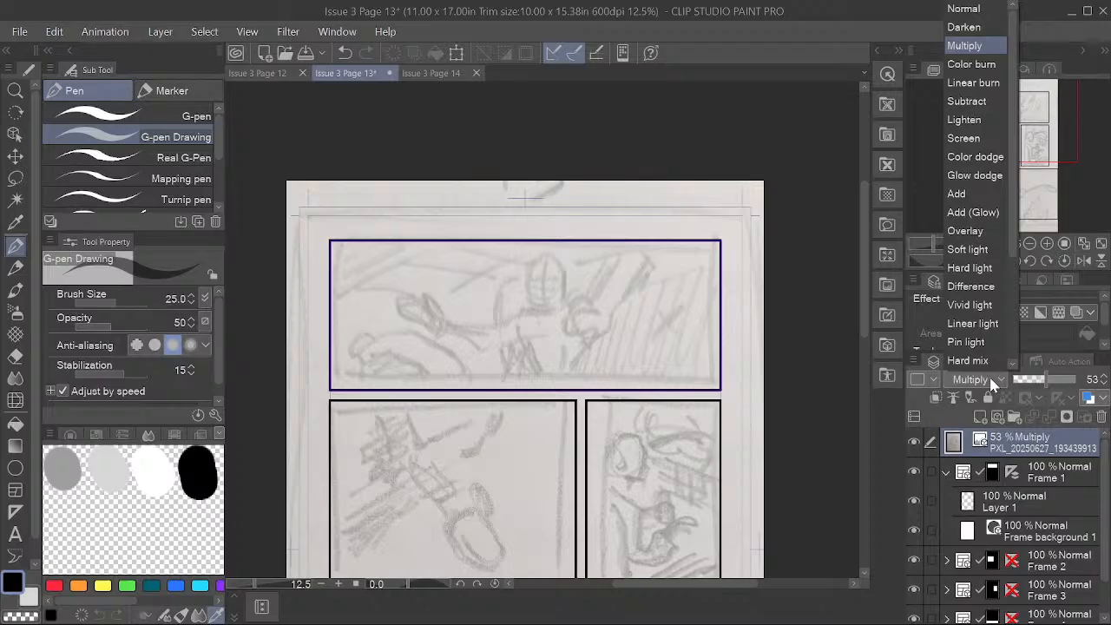
{"action": "left_click", "coordinate": [990, 380]}
{"action": "left_click", "coordinate": [1026, 511]}
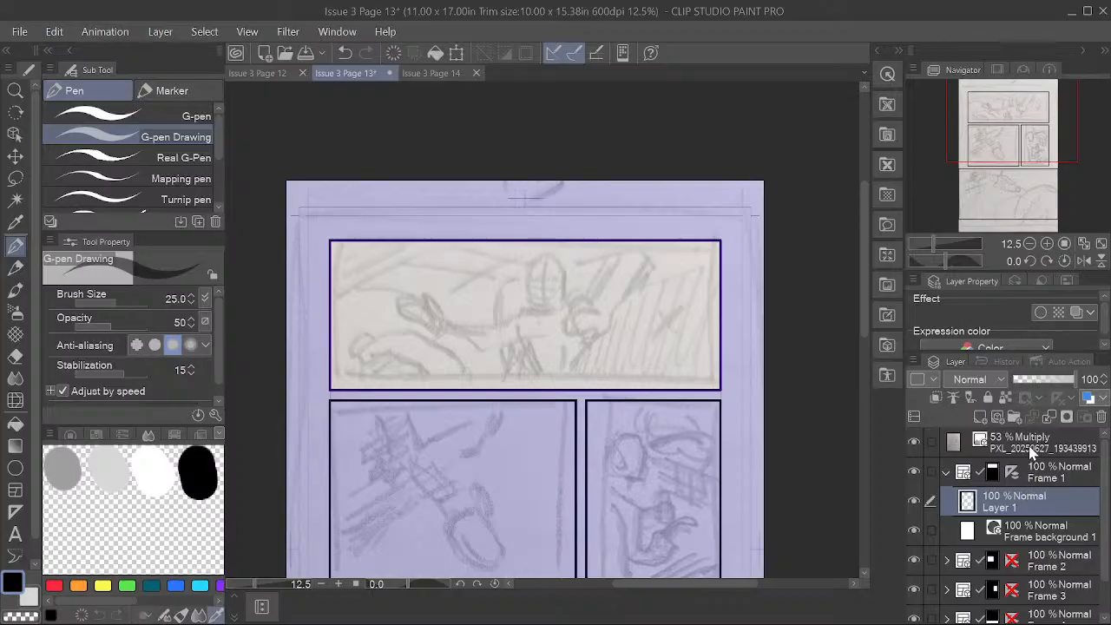
Step: Compare with Issue 3 Page 12 by showing and hiding its scanned sketch layer, and return to Page 13
{"action": "left_click", "coordinate": [276, 76]}
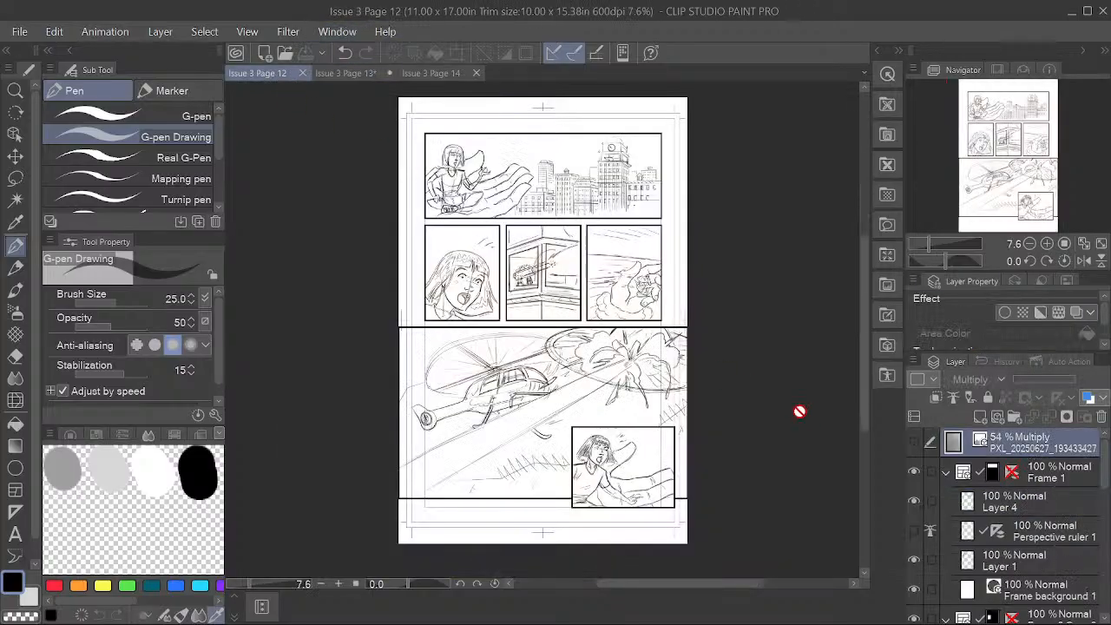
{"action": "left_click", "coordinate": [913, 441]}
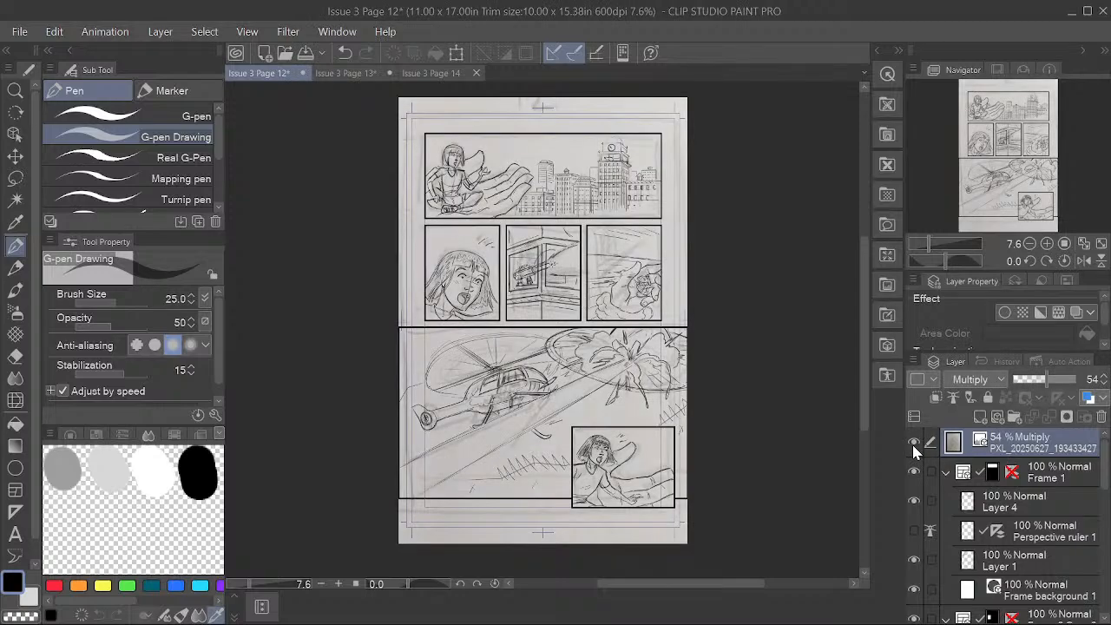
{"action": "left_click", "coordinate": [912, 443]}
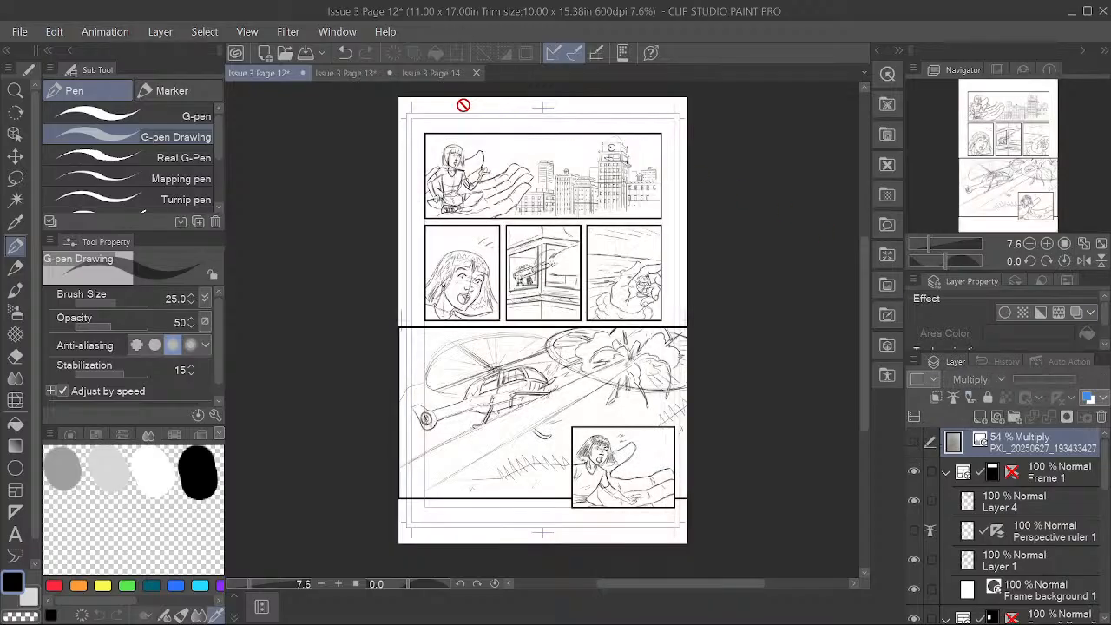
{"action": "left_click", "coordinate": [352, 74]}
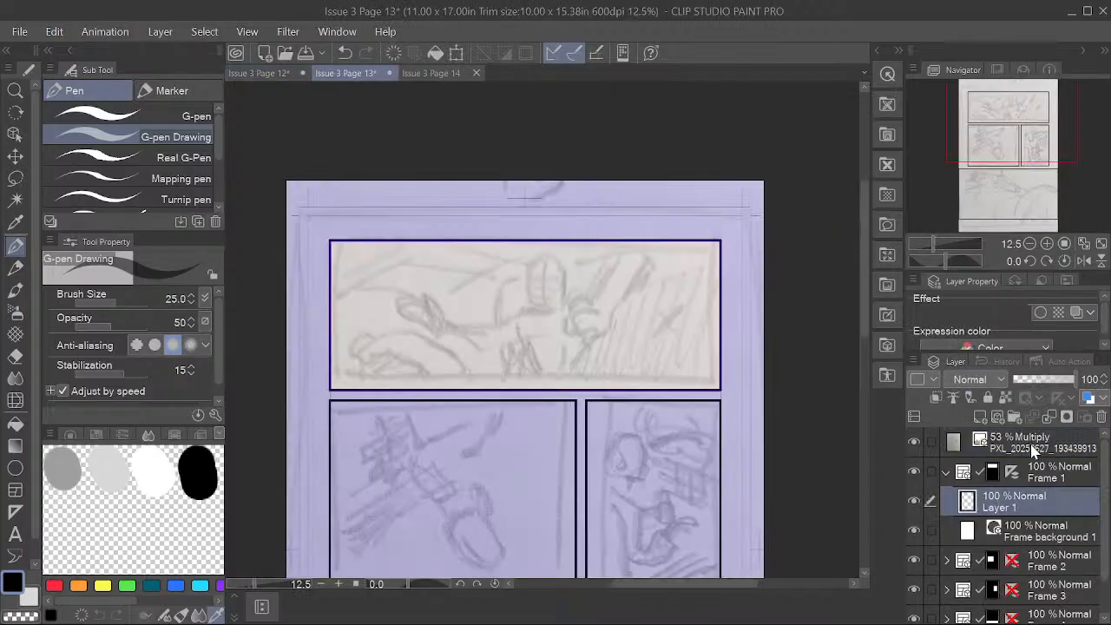
Step: Turn off showing Frame 1's ruler in all layers and make Layer 1 in Frame 1 the active layer
{"action": "left_click", "coordinate": [1044, 531]}
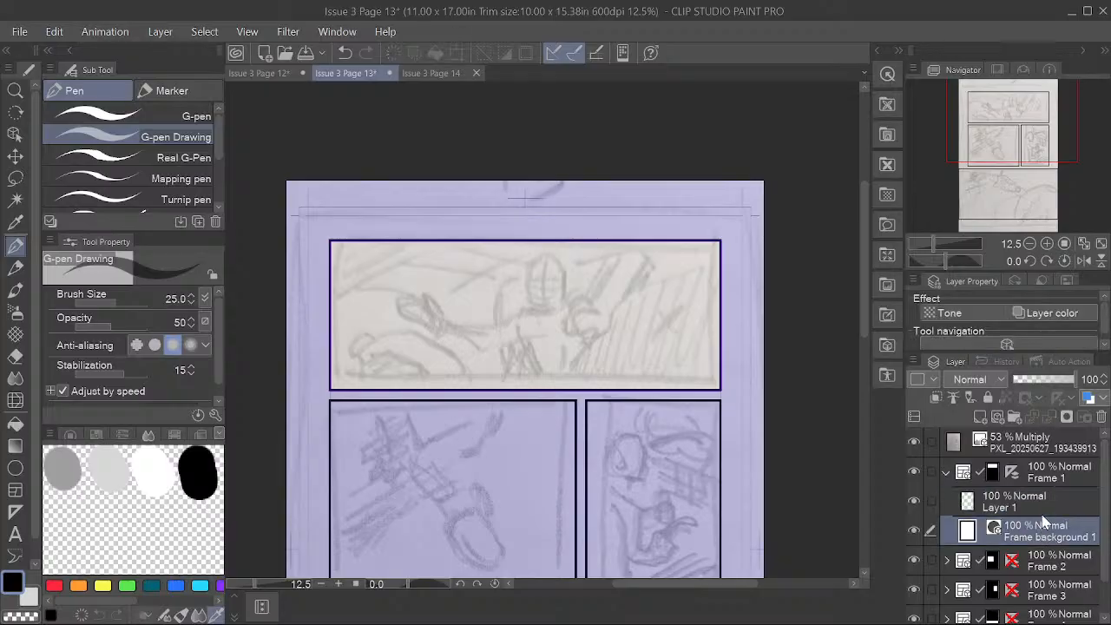
{"action": "left_click", "coordinate": [1040, 496]}
{"action": "left_click", "coordinate": [1014, 474]}
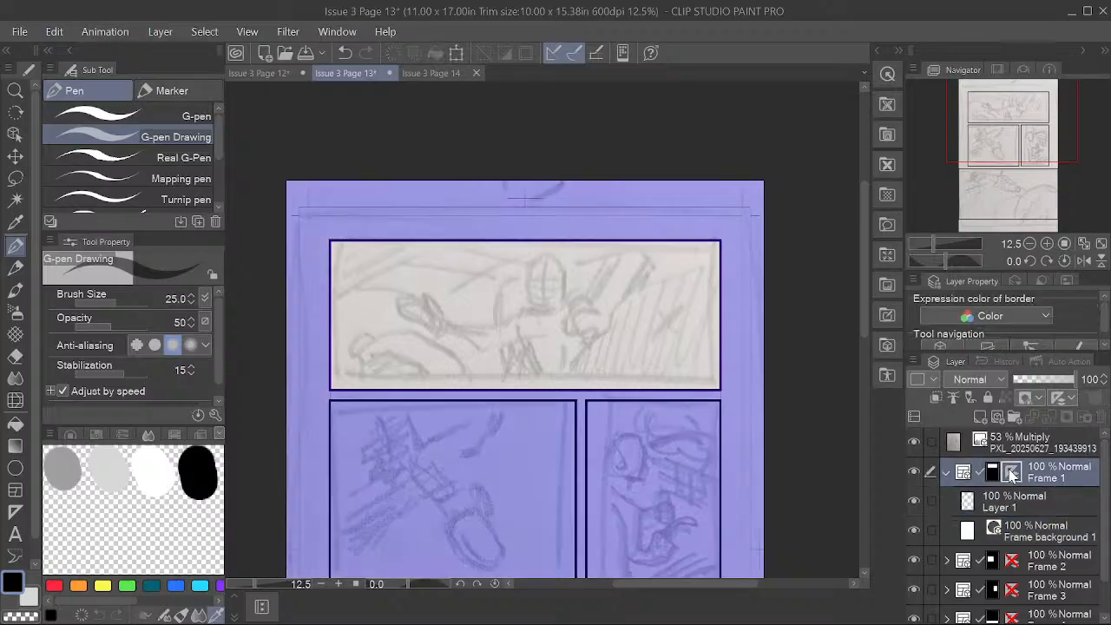
{"action": "left_click", "coordinate": [1031, 510]}
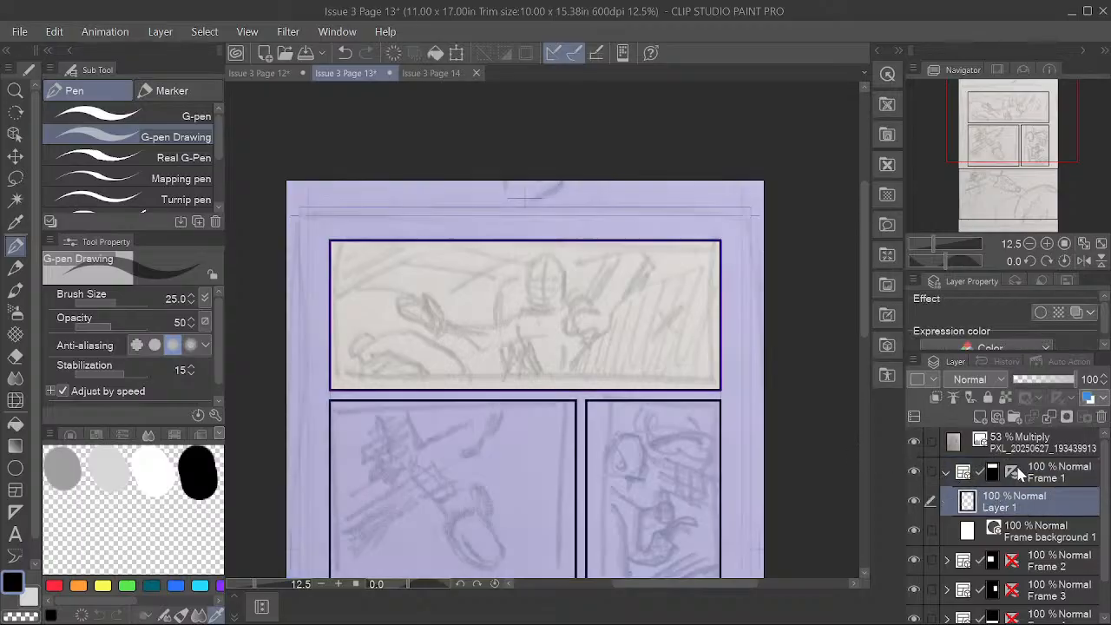
{"action": "left_click", "coordinate": [1013, 474]}
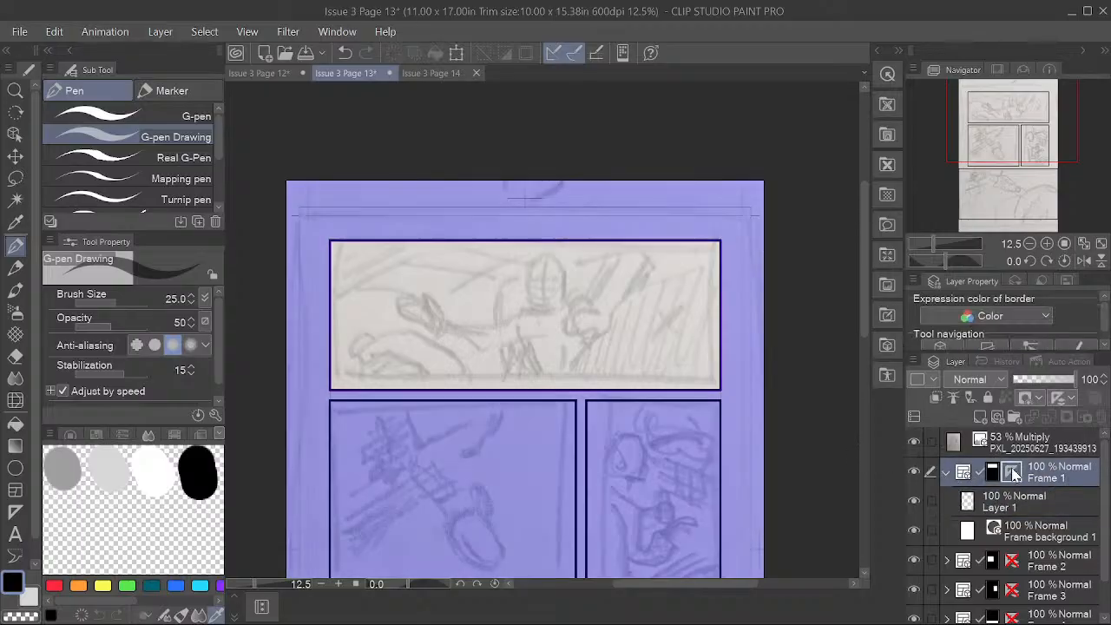
{"action": "left_click", "coordinate": [1059, 398]}
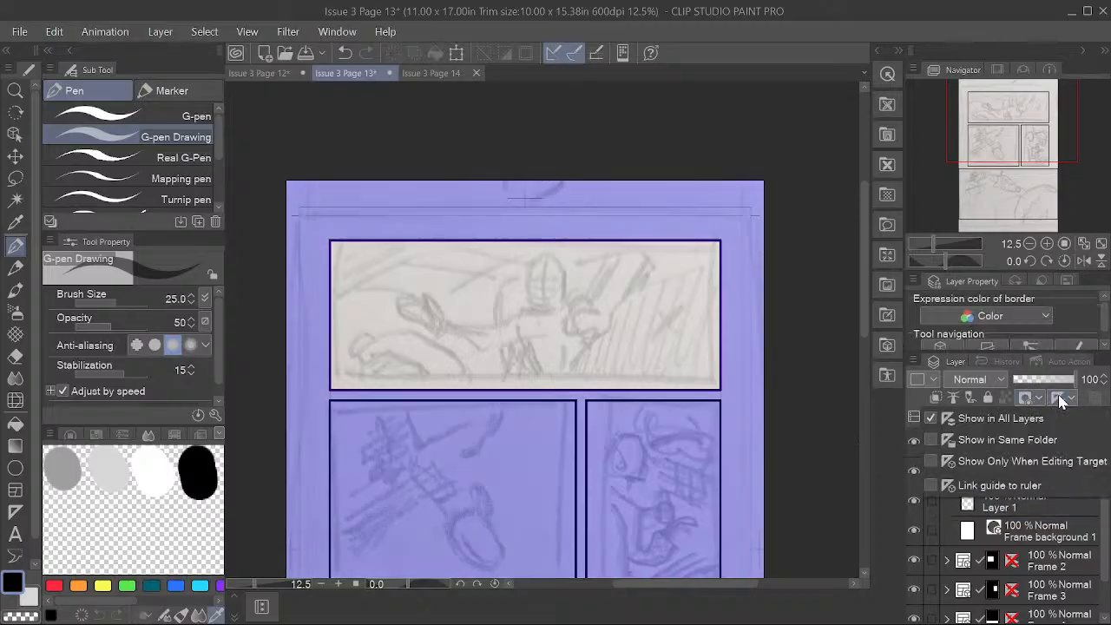
{"action": "left_click", "coordinate": [931, 418]}
{"action": "left_click", "coordinate": [1028, 510]}
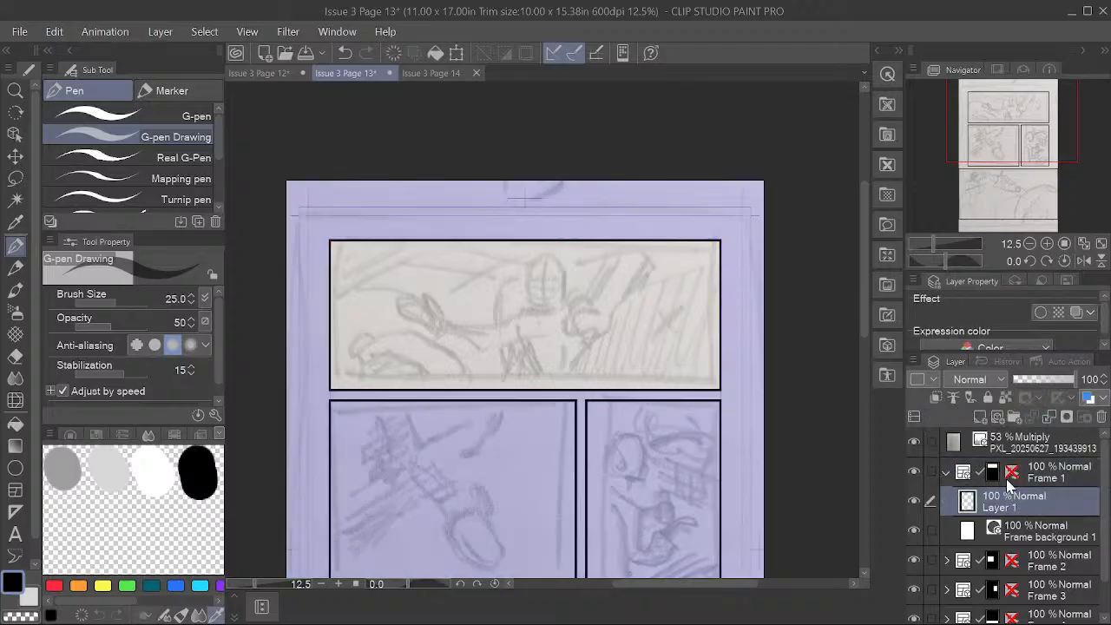
Step: Pencil the seated figure's head, outstretched arm and upper torso over the scan in the top panel
{"action": "left_click_drag", "start_coordinate": [532, 269], "coordinate": [535, 306]}
{"action": "mouse_move", "coordinate": [532, 267]}
{"action": "left_mouse_down"}
{"action": "mouse_move", "coordinate": [550, 262]}
{"action": "mouse_move", "coordinate": [564, 300]}
{"action": "mouse_move", "coordinate": [534, 305]}
{"action": "mouse_move", "coordinate": [557, 299]}
{"action": "mouse_move", "coordinate": [564, 271]}
{"action": "left_mouse_up"}
{"action": "mouse_move", "coordinate": [539, 309]}
{"action": "left_mouse_down"}
{"action": "mouse_move", "coordinate": [559, 282]}
{"action": "mouse_move", "coordinate": [544, 256]}
{"action": "mouse_move", "coordinate": [543, 284]}
{"action": "mouse_move", "coordinate": [560, 221]}
{"action": "mouse_move", "coordinate": [557, 307]}
{"action": "mouse_move", "coordinate": [545, 269]}
{"action": "mouse_move", "coordinate": [543, 319]}
{"action": "mouse_move", "coordinate": [524, 313]}
{"action": "mouse_move", "coordinate": [480, 332]}
{"action": "mouse_move", "coordinate": [433, 324]}
{"action": "mouse_move", "coordinate": [475, 348]}
{"action": "mouse_move", "coordinate": [538, 324]}
{"action": "mouse_move", "coordinate": [529, 328]}
{"action": "mouse_move", "coordinate": [571, 342]}
{"action": "left_mouse_up"}
{"action": "mouse_move", "coordinate": [521, 325]}
{"action": "left_mouse_down"}
{"action": "mouse_move", "coordinate": [536, 349]}
{"action": "mouse_move", "coordinate": [568, 354]}
{"action": "mouse_move", "coordinate": [540, 371]}
{"action": "left_mouse_up"}
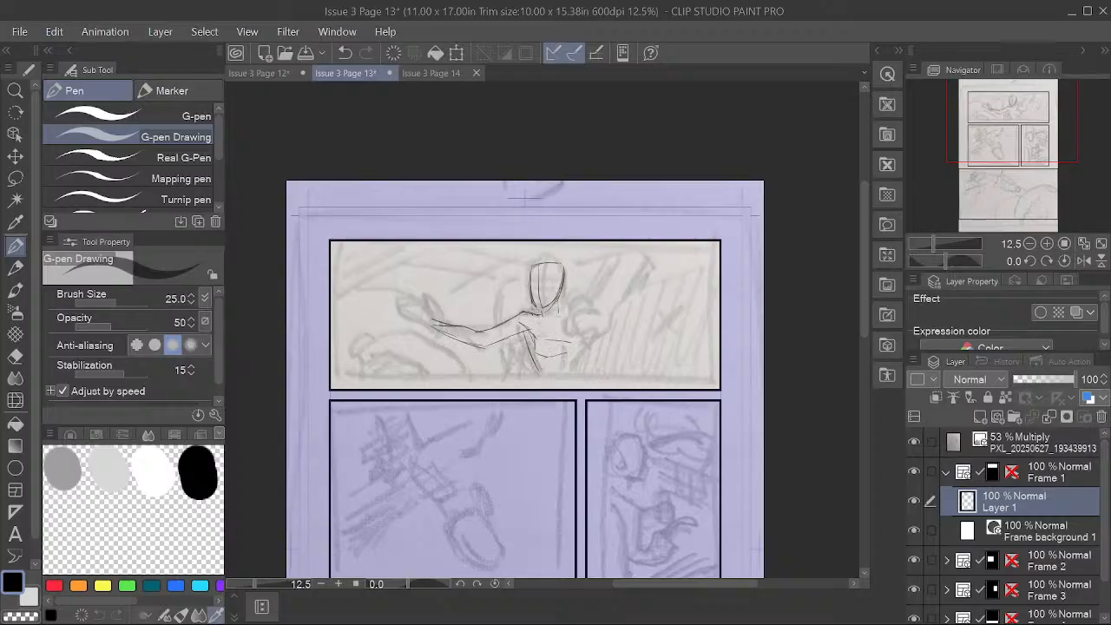
{"action": "left_click_drag", "start_coordinate": [528, 313], "coordinate": [551, 320]}
{"action": "mouse_move", "coordinate": [637, 243]}
{"action": "left_mouse_down"}
{"action": "mouse_move", "coordinate": [656, 265]}
{"action": "mouse_move", "coordinate": [610, 303]}
{"action": "mouse_move", "coordinate": [608, 327]}
{"action": "mouse_move", "coordinate": [555, 380]}
{"action": "left_mouse_up"}
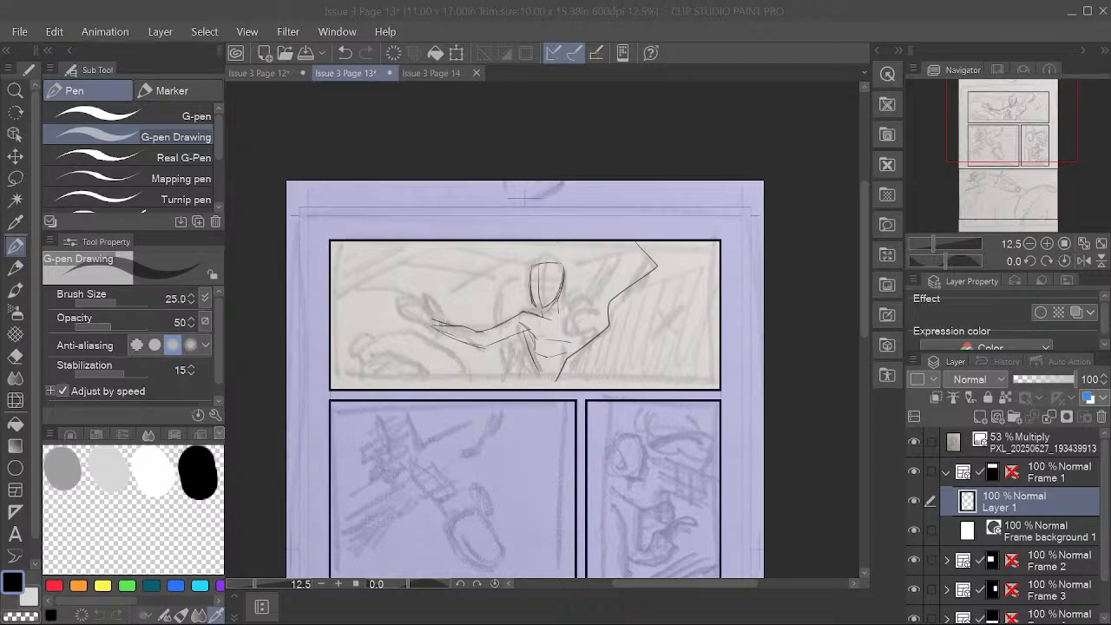
{"action": "key", "text": "space"}
{"action": "left_click", "coordinate": [14, 356]}
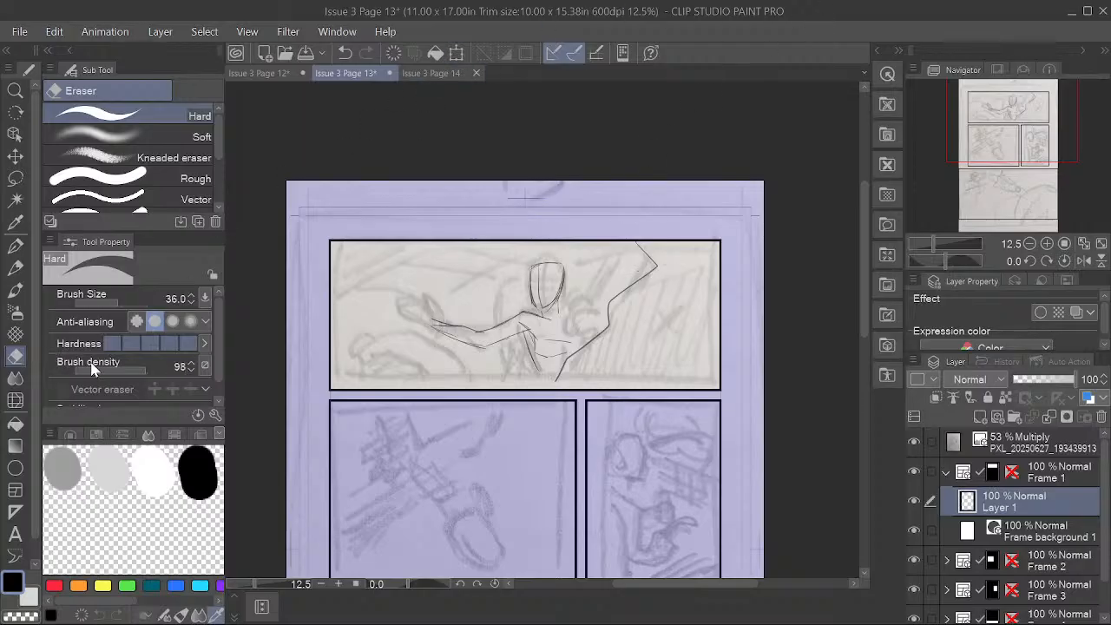
{"action": "key", "text": "ctrl+z"}
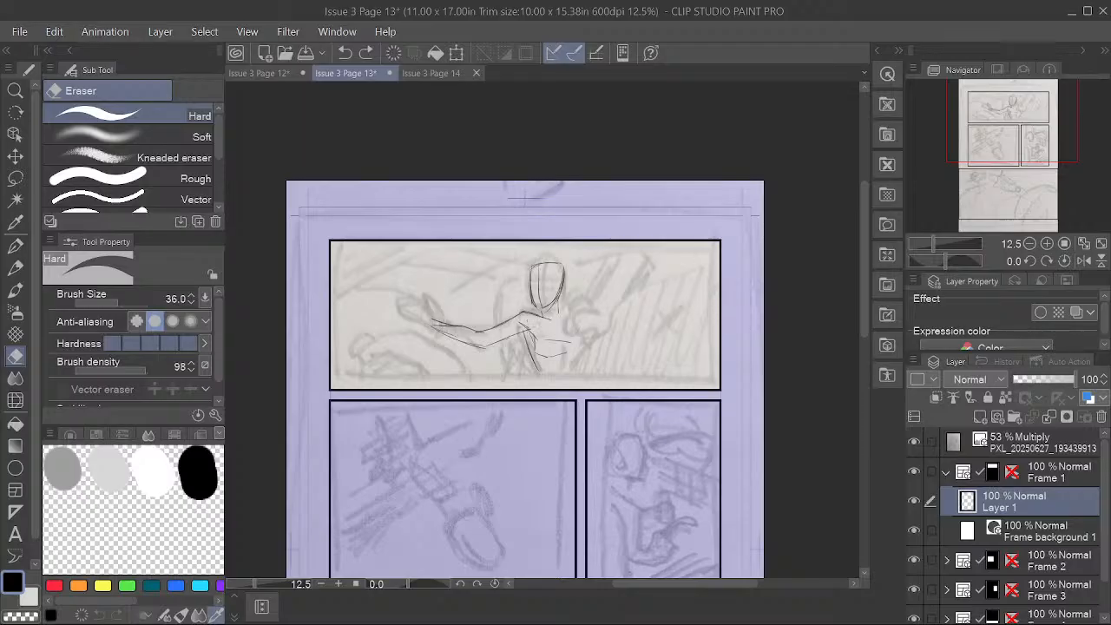
Step: Draw the curved outline and diagonal edge right of the figure and the double ledge line along the panel's bottom with the G-pen
{"action": "left_click", "coordinate": [14, 246]}
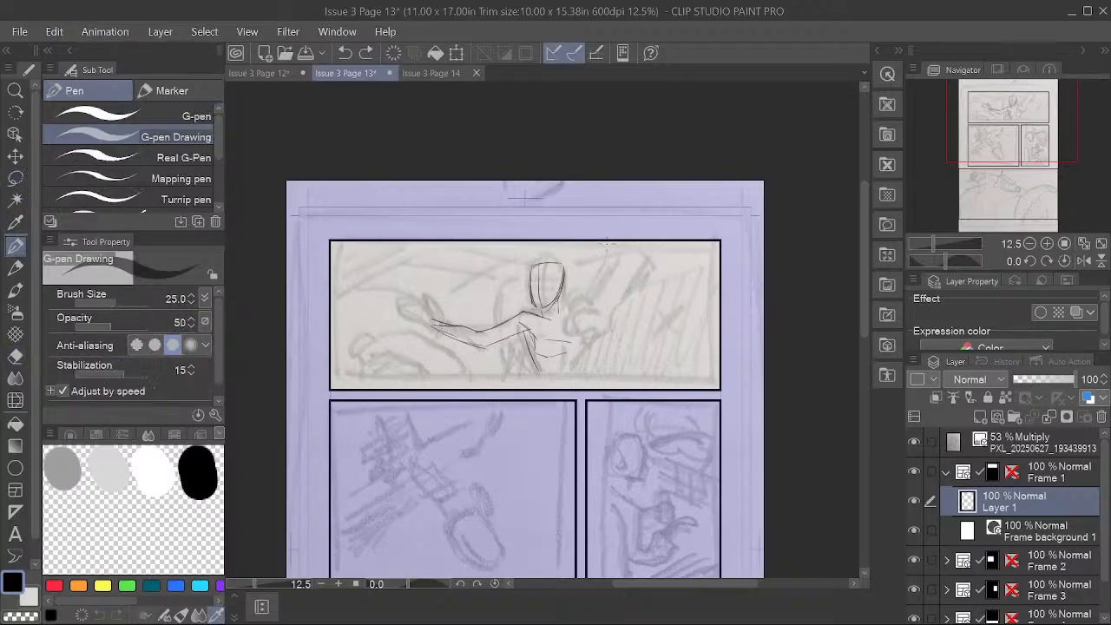
{"action": "mouse_move", "coordinate": [598, 234]}
{"action": "left_mouse_down"}
{"action": "mouse_move", "coordinate": [657, 294]}
{"action": "mouse_move", "coordinate": [722, 302]}
{"action": "left_mouse_up"}
{"action": "left_click_drag", "start_coordinate": [649, 279], "coordinate": [582, 381]}
{"action": "left_click_drag", "start_coordinate": [653, 276], "coordinate": [636, 309]}
{"action": "left_click_drag", "start_coordinate": [573, 387], "coordinate": [651, 288]}
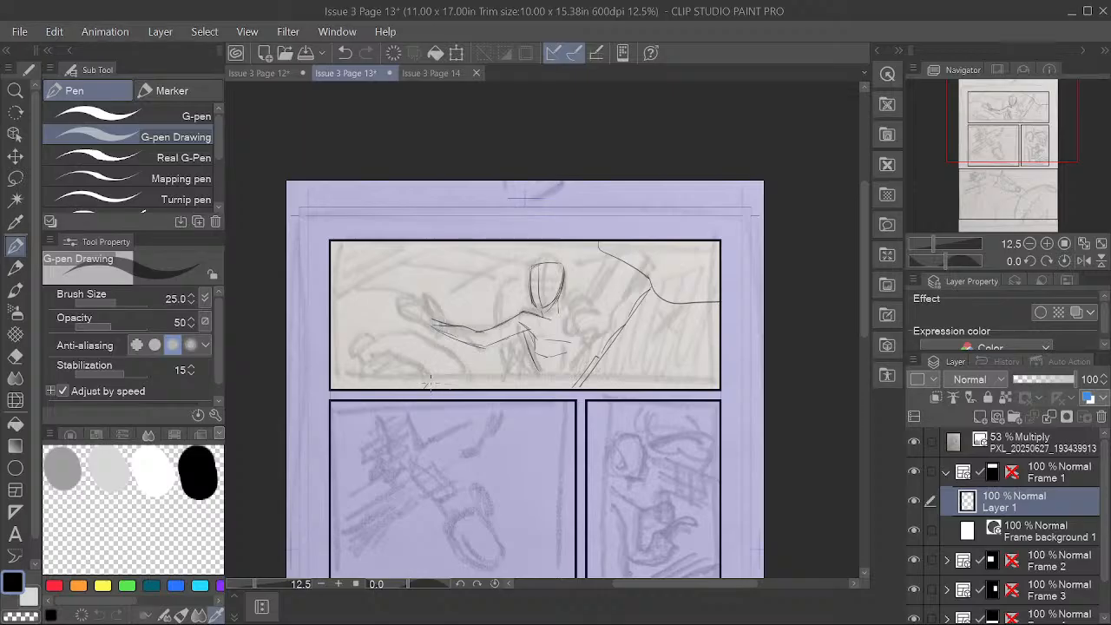
{"action": "left_click_drag", "start_coordinate": [441, 382], "coordinate": [571, 378]}
{"action": "left_click_drag", "start_coordinate": [460, 382], "coordinate": [577, 381]}
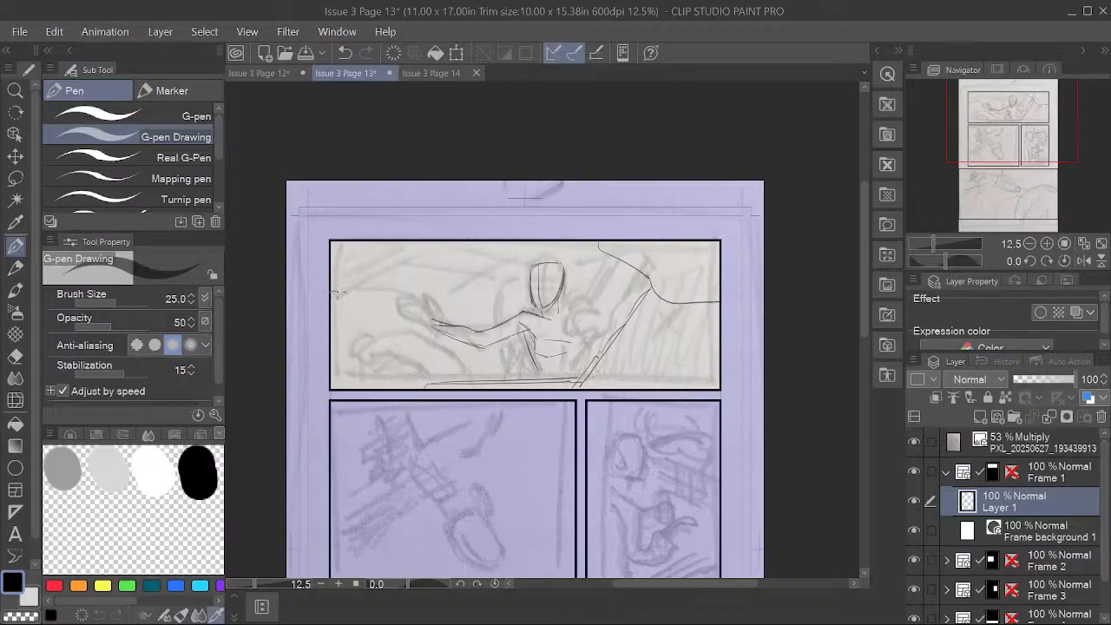
Step: Outline the large foreground shapes at the top panel's left side and the seat back behind the figure
{"action": "mouse_move", "coordinate": [333, 293]}
{"action": "left_mouse_down"}
{"action": "mouse_move", "coordinate": [349, 295]}
{"action": "mouse_move", "coordinate": [341, 355]}
{"action": "mouse_move", "coordinate": [358, 388]}
{"action": "mouse_move", "coordinate": [333, 389]}
{"action": "mouse_move", "coordinate": [363, 352]}
{"action": "mouse_move", "coordinate": [399, 355]}
{"action": "mouse_move", "coordinate": [447, 388]}
{"action": "left_mouse_up"}
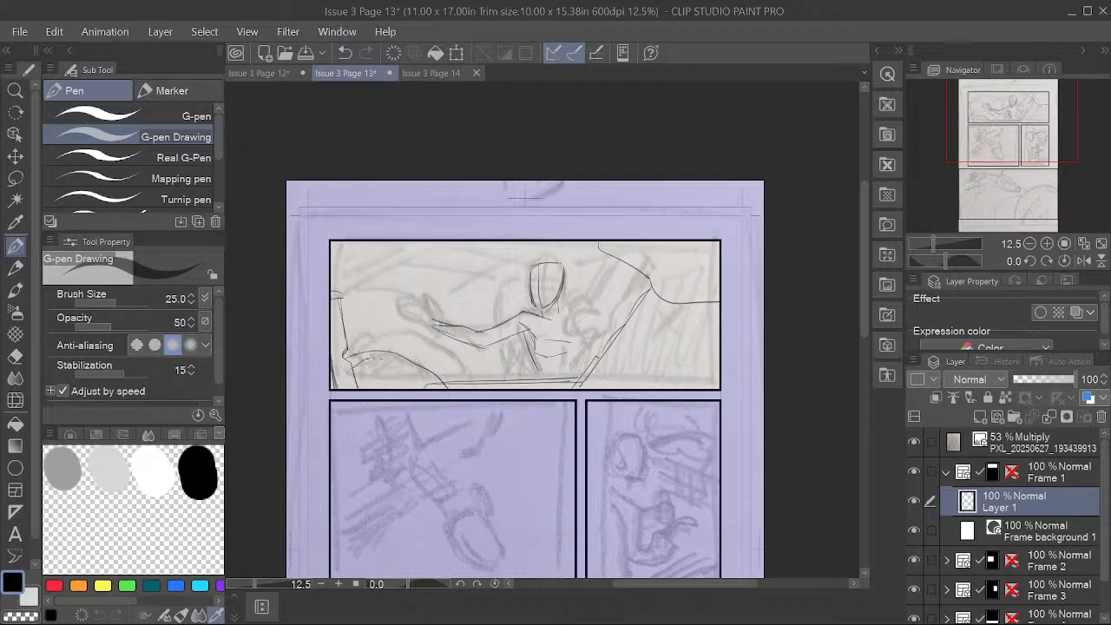
{"action": "mouse_move", "coordinate": [373, 352]}
{"action": "left_mouse_down"}
{"action": "mouse_move", "coordinate": [359, 380]}
{"action": "mouse_move", "coordinate": [410, 387]}
{"action": "left_mouse_up"}
{"action": "mouse_move", "coordinate": [375, 349]}
{"action": "left_mouse_down"}
{"action": "mouse_move", "coordinate": [425, 364]}
{"action": "mouse_move", "coordinate": [448, 387]}
{"action": "left_mouse_up"}
{"action": "mouse_move", "coordinate": [343, 288]}
{"action": "left_mouse_down"}
{"action": "mouse_move", "coordinate": [379, 294]}
{"action": "mouse_move", "coordinate": [401, 352]}
{"action": "left_mouse_up"}
{"action": "mouse_move", "coordinate": [524, 291]}
{"action": "left_mouse_down"}
{"action": "mouse_move", "coordinate": [496, 302]}
{"action": "mouse_move", "coordinate": [503, 289]}
{"action": "mouse_move", "coordinate": [485, 289]}
{"action": "mouse_move", "coordinate": [499, 382]}
{"action": "left_mouse_up"}
{"action": "left_click_drag", "start_coordinate": [500, 342], "coordinate": [504, 367]}
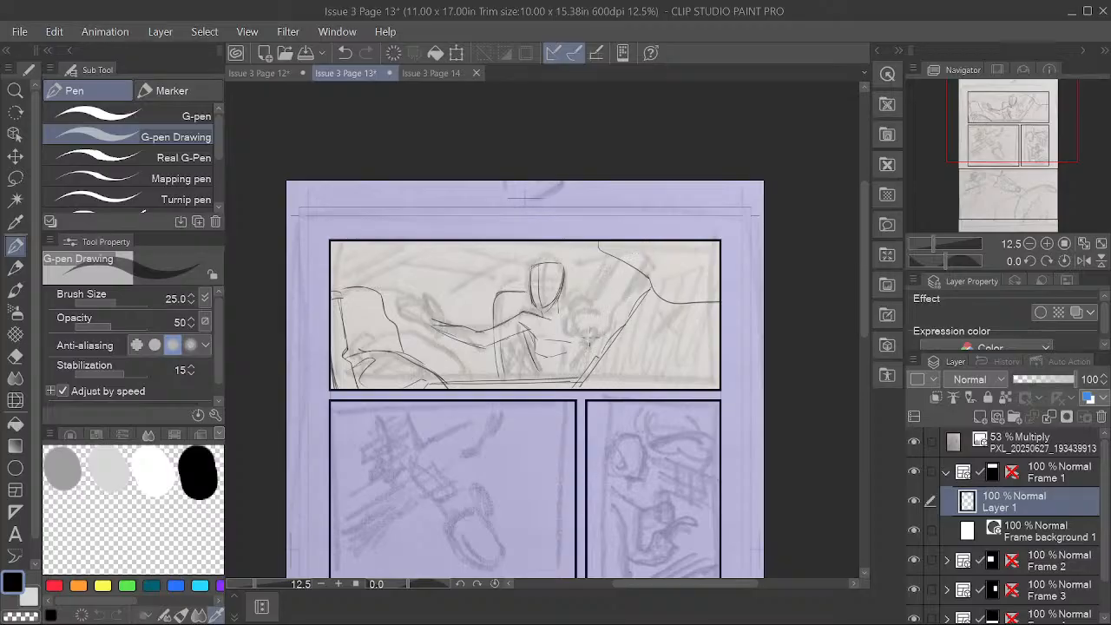
Step: Sketch the figure's other shoulder, arm and raised hand beside the diagonal edge
{"action": "mouse_move", "coordinate": [588, 340]}
{"action": "left_mouse_down"}
{"action": "mouse_move", "coordinate": [598, 332]}
{"action": "mouse_move", "coordinate": [587, 354]}
{"action": "mouse_move", "coordinate": [586, 335]}
{"action": "mouse_move", "coordinate": [601, 364]}
{"action": "left_mouse_up"}
{"action": "mouse_move", "coordinate": [557, 300]}
{"action": "left_mouse_down"}
{"action": "mouse_move", "coordinate": [580, 329]}
{"action": "mouse_move", "coordinate": [580, 365]}
{"action": "left_mouse_up"}
{"action": "mouse_move", "coordinate": [560, 323]}
{"action": "left_mouse_down"}
{"action": "mouse_move", "coordinate": [565, 371]}
{"action": "mouse_move", "coordinate": [579, 379]}
{"action": "left_mouse_up"}
{"action": "left_click_drag", "start_coordinate": [579, 318], "coordinate": [583, 368]}
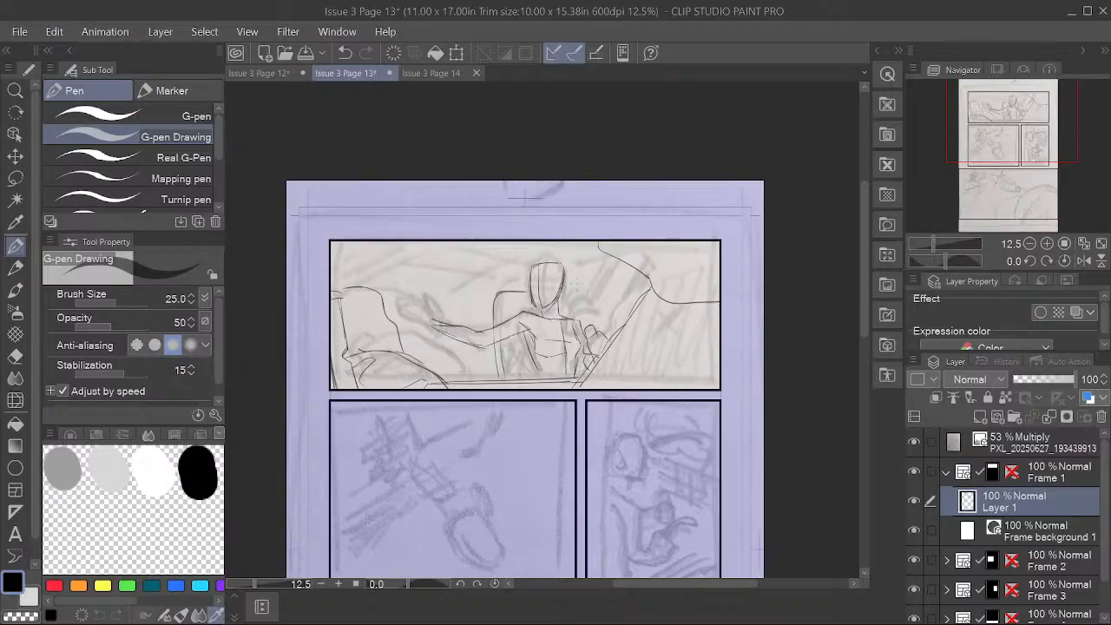
Step: Add the sweeping interior lines and diagonal streaks across the top panel's background behind the head
{"action": "mouse_move", "coordinate": [570, 287]}
{"action": "left_mouse_down"}
{"action": "mouse_move", "coordinate": [638, 268]}
{"action": "mouse_move", "coordinate": [614, 259]}
{"action": "left_mouse_up"}
{"action": "mouse_move", "coordinate": [540, 269]}
{"action": "left_mouse_down"}
{"action": "mouse_move", "coordinate": [585, 238]}
{"action": "mouse_move", "coordinate": [600, 241]}
{"action": "left_mouse_up"}
{"action": "mouse_move", "coordinate": [333, 270]}
{"action": "left_mouse_down"}
{"action": "mouse_move", "coordinate": [360, 255]}
{"action": "mouse_move", "coordinate": [346, 271]}
{"action": "mouse_move", "coordinate": [342, 252]}
{"action": "mouse_move", "coordinate": [331, 273]}
{"action": "mouse_move", "coordinate": [398, 201]}
{"action": "mouse_move", "coordinate": [421, 261]}
{"action": "mouse_move", "coordinate": [377, 256]}
{"action": "mouse_move", "coordinate": [523, 272]}
{"action": "left_mouse_up"}
{"action": "mouse_move", "coordinate": [382, 269]}
{"action": "left_mouse_down"}
{"action": "mouse_move", "coordinate": [506, 287]}
{"action": "mouse_move", "coordinate": [499, 300]}
{"action": "left_mouse_up"}
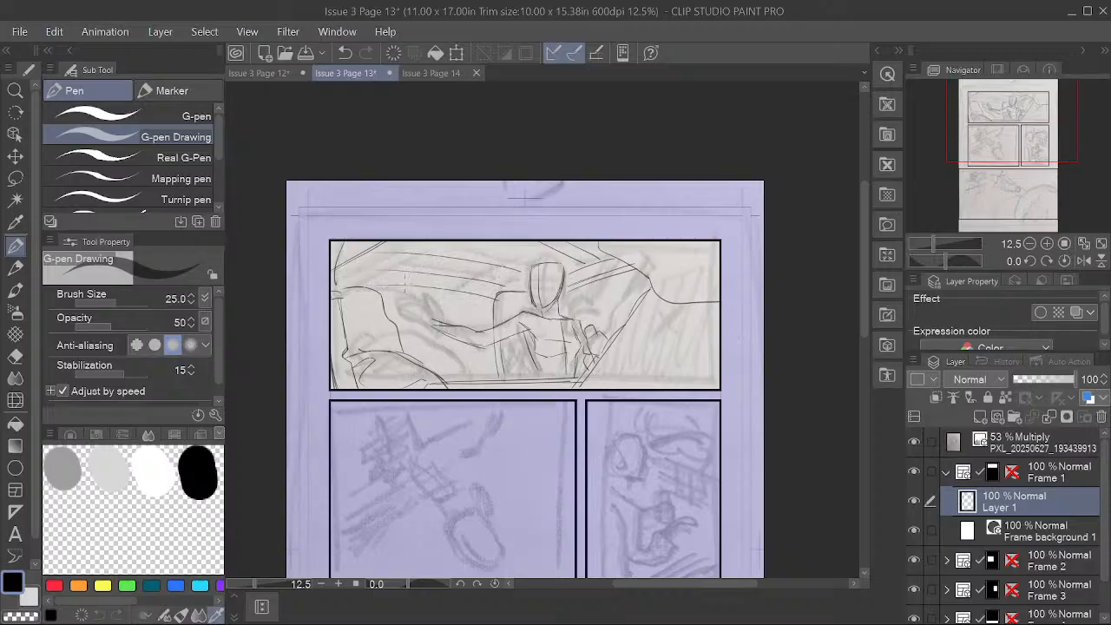
{"action": "left_click_drag", "start_coordinate": [366, 278], "coordinate": [451, 241]}
{"action": "left_click_drag", "start_coordinate": [446, 290], "coordinate": [620, 213]}
{"action": "left_click_drag", "start_coordinate": [785, 311], "coordinate": [770, 318]}
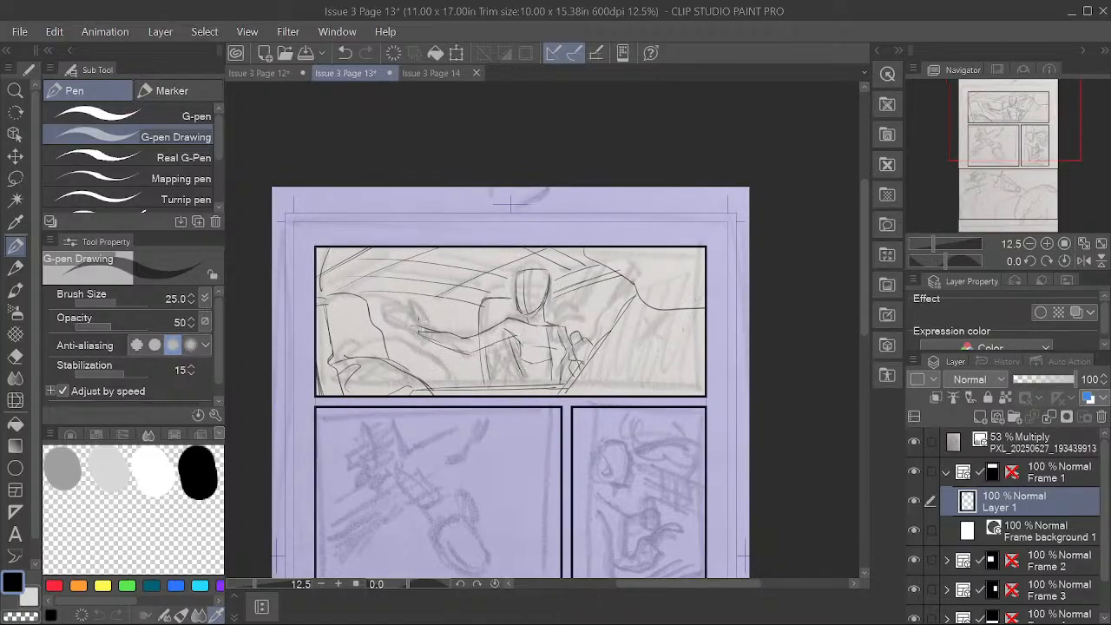
{"action": "mouse_move", "coordinate": [418, 327]}
{"action": "left_mouse_down"}
{"action": "mouse_move", "coordinate": [378, 315]}
{"action": "mouse_move", "coordinate": [420, 316]}
{"action": "left_mouse_up"}
{"action": "key", "text": "ctrl+z"}
{"action": "mouse_move", "coordinate": [413, 318]}
{"action": "left_mouse_down"}
{"action": "mouse_move", "coordinate": [379, 326]}
{"action": "mouse_move", "coordinate": [401, 325]}
{"action": "mouse_move", "coordinate": [377, 310]}
{"action": "left_mouse_up"}
{"action": "key", "text": "ctrl+z"}
{"action": "key", "text": "ctrl+z"}
Step: Erase the figure's outstretched forearm with the Hard eraser, adjusting the brush size as needed
{"action": "left_click", "coordinate": [15, 356]}
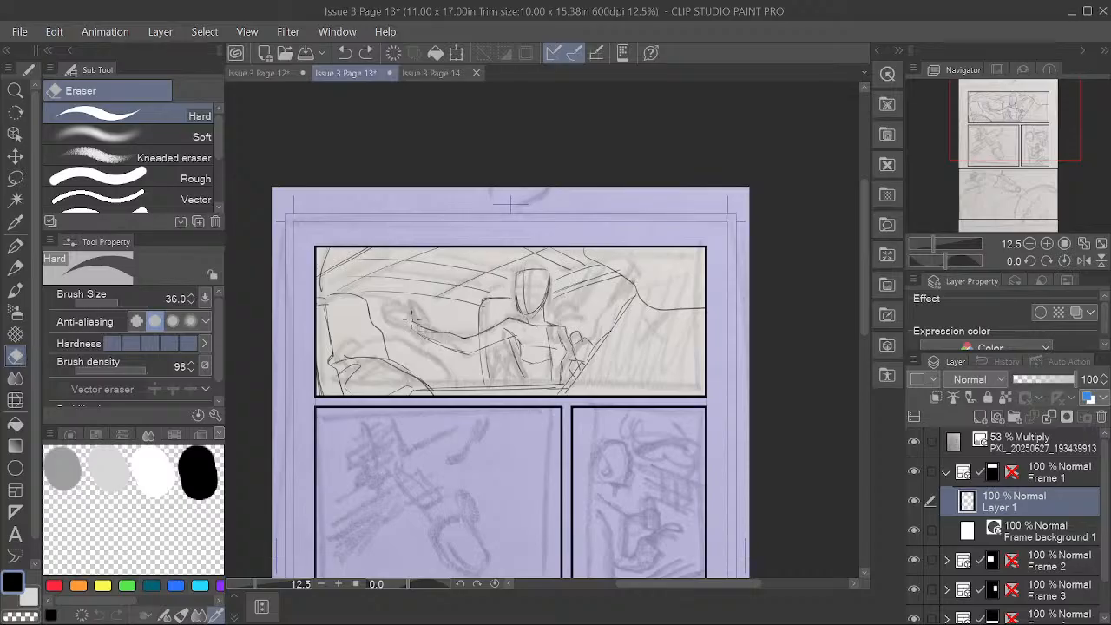
{"action": "left_click_drag", "start_coordinate": [428, 344], "coordinate": [412, 320]}
{"action": "left_click", "coordinate": [191, 295]}
{"action": "left_click", "coordinate": [190, 297]}
{"action": "left_click", "coordinate": [190, 297]}
{"action": "mouse_move", "coordinate": [418, 325]}
{"action": "left_mouse_down"}
{"action": "mouse_move", "coordinate": [446, 350]}
{"action": "mouse_move", "coordinate": [445, 338]}
{"action": "mouse_move", "coordinate": [465, 337]}
{"action": "mouse_move", "coordinate": [440, 333]}
{"action": "left_mouse_up"}
{"action": "left_click", "coordinate": [190, 298]}
{"action": "left_click", "coordinate": [191, 298]}
{"action": "mouse_move", "coordinate": [446, 333]}
{"action": "left_mouse_down"}
{"action": "mouse_move", "coordinate": [428, 329]}
{"action": "mouse_move", "coordinate": [507, 321]}
{"action": "mouse_move", "coordinate": [474, 336]}
{"action": "mouse_move", "coordinate": [507, 337]}
{"action": "mouse_move", "coordinate": [498, 342]}
{"action": "mouse_move", "coordinate": [504, 320]}
{"action": "mouse_move", "coordinate": [463, 350]}
{"action": "mouse_move", "coordinate": [403, 352]}
{"action": "mouse_move", "coordinate": [461, 360]}
{"action": "mouse_move", "coordinate": [513, 336]}
{"action": "left_mouse_up"}
Step: Redraw the forearm lower with its hand resting on the foreground curve, and add the face guidelines, using the G-pen
{"action": "left_click", "coordinate": [16, 247]}
{"action": "mouse_move", "coordinate": [403, 348]}
{"action": "left_mouse_down"}
{"action": "mouse_move", "coordinate": [382, 345]}
{"action": "mouse_move", "coordinate": [410, 363]}
{"action": "mouse_move", "coordinate": [364, 346]}
{"action": "left_mouse_up"}
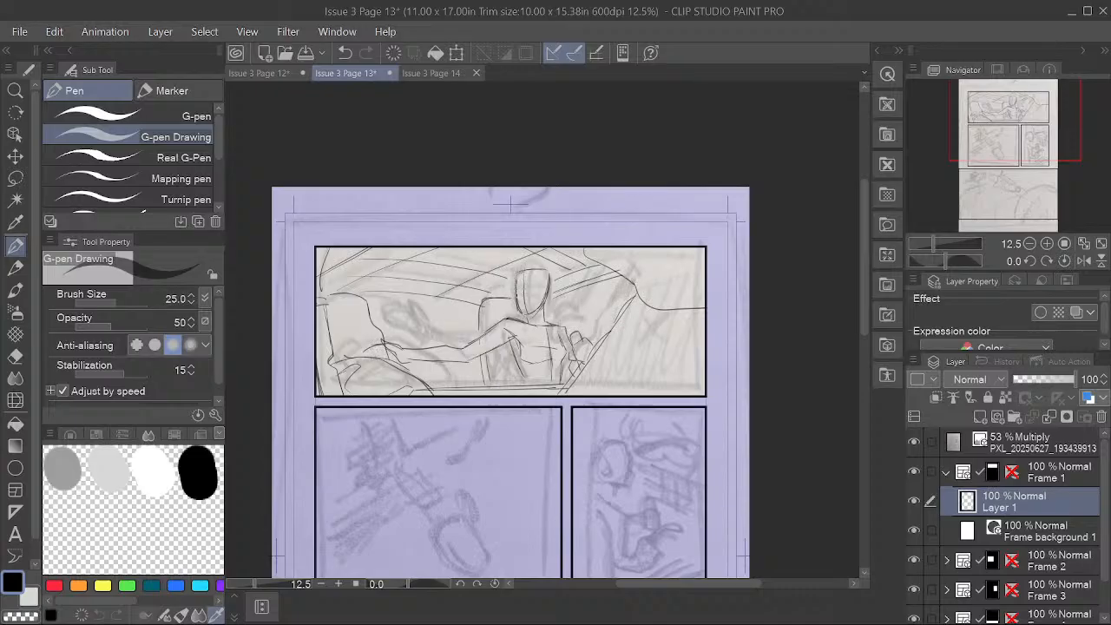
{"action": "mouse_move", "coordinate": [522, 288]}
{"action": "left_mouse_down"}
{"action": "mouse_move", "coordinate": [547, 290]}
{"action": "mouse_move", "coordinate": [541, 310]}
{"action": "left_mouse_up"}
{"action": "left_click_drag", "start_coordinate": [369, 339], "coordinate": [363, 357]}
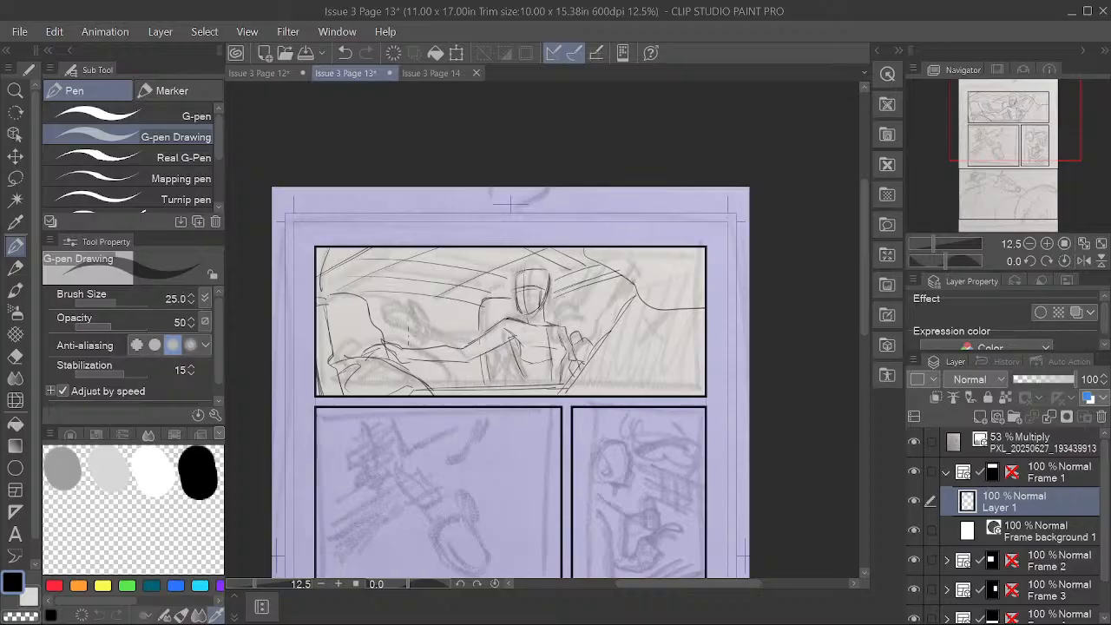
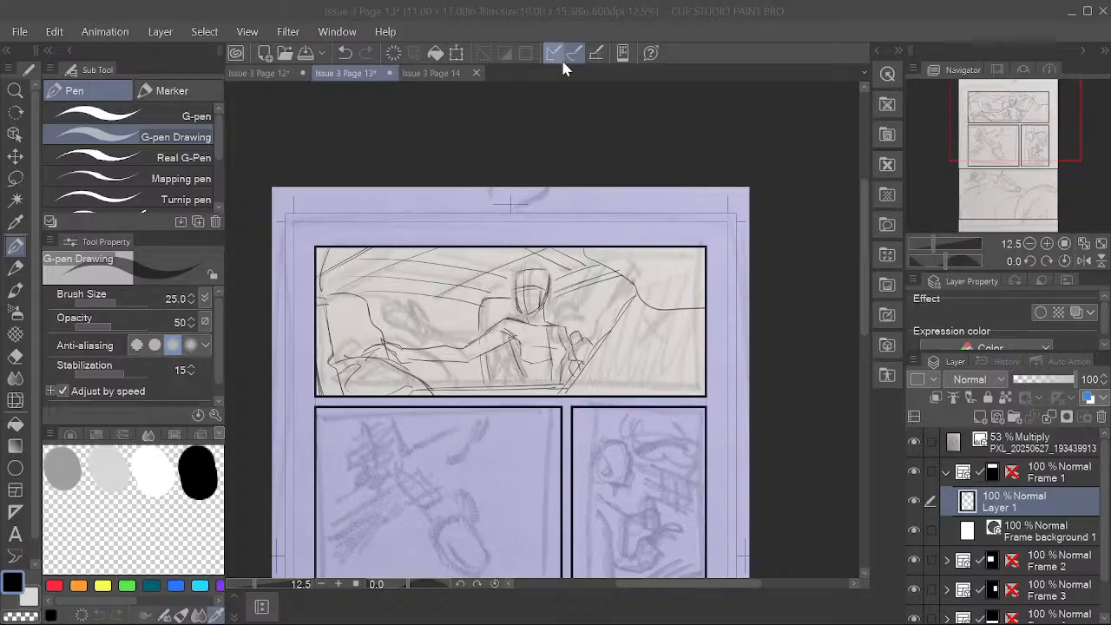
Step: Draw the contour above the outstretched arm and mark the areas right of the diagonal edge with three X's
{"action": "left_click", "coordinate": [576, 12]}
{"action": "key", "text": "space"}
{"action": "left_click_drag", "start_coordinate": [677, 455], "coordinate": [668, 429]}
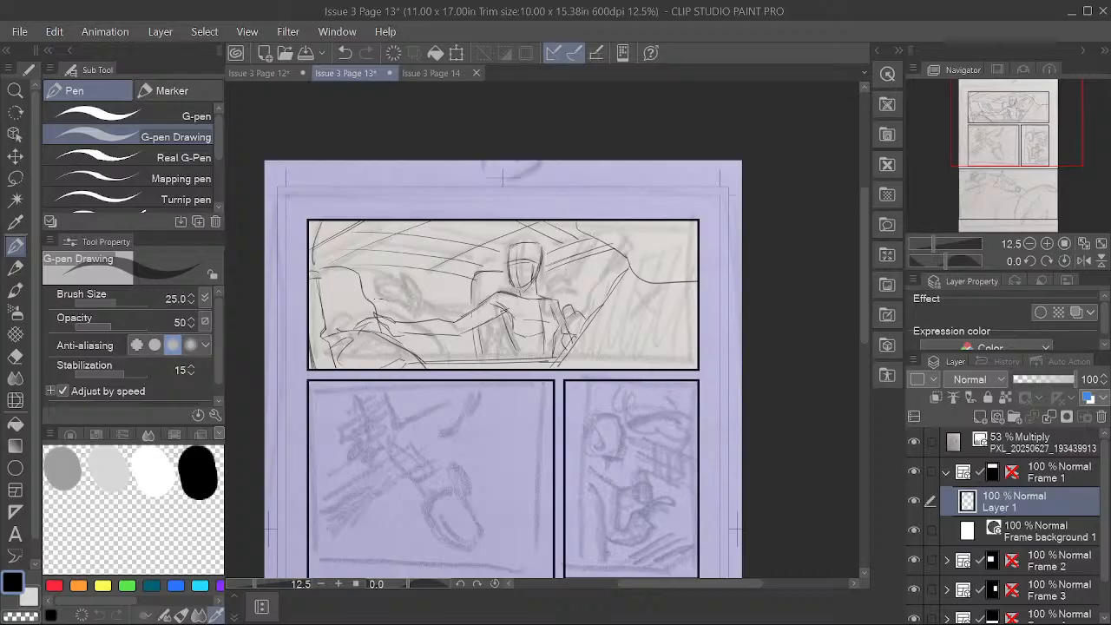
{"action": "mouse_move", "coordinate": [379, 299]}
{"action": "left_mouse_down"}
{"action": "mouse_move", "coordinate": [437, 299]}
{"action": "mouse_move", "coordinate": [455, 316]}
{"action": "mouse_move", "coordinate": [471, 289]}
{"action": "left_mouse_up"}
{"action": "left_click_drag", "start_coordinate": [682, 460], "coordinate": [651, 449]}
{"action": "mouse_move", "coordinate": [627, 293]}
{"action": "left_mouse_down"}
{"action": "mouse_move", "coordinate": [615, 314]}
{"action": "mouse_move", "coordinate": [628, 323]}
{"action": "left_mouse_up"}
{"action": "mouse_move", "coordinate": [586, 327]}
{"action": "left_mouse_down"}
{"action": "mouse_move", "coordinate": [576, 340]}
{"action": "mouse_move", "coordinate": [584, 346]}
{"action": "left_mouse_up"}
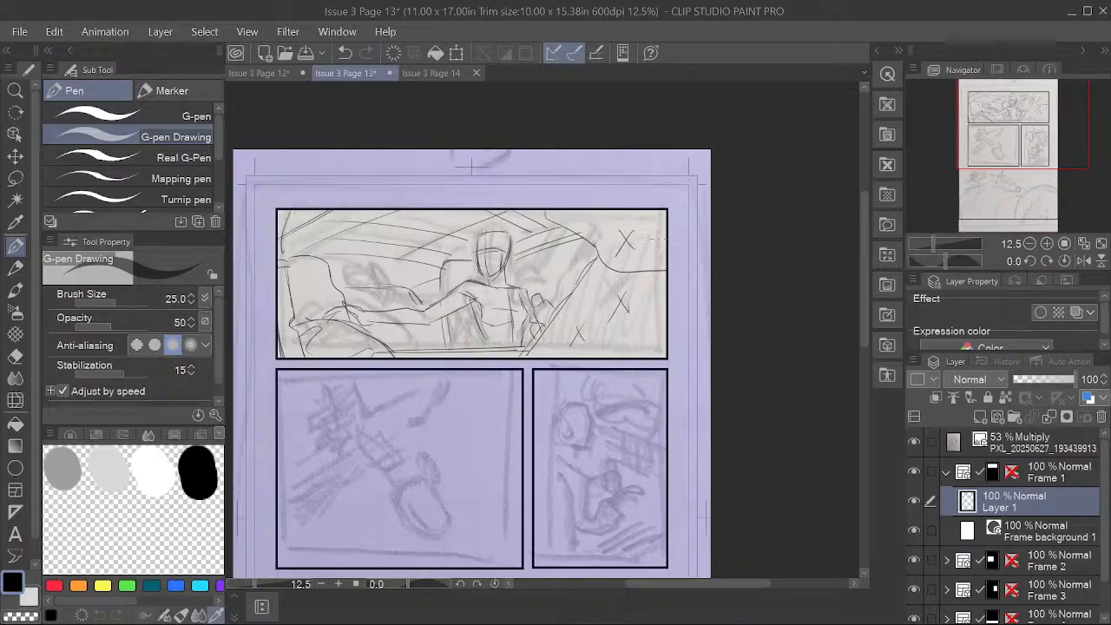
Step: Add the collar line, seat strokes and curved side contours to the figure's torso
{"action": "left_click_drag", "start_coordinate": [614, 483], "coordinate": [657, 476]}
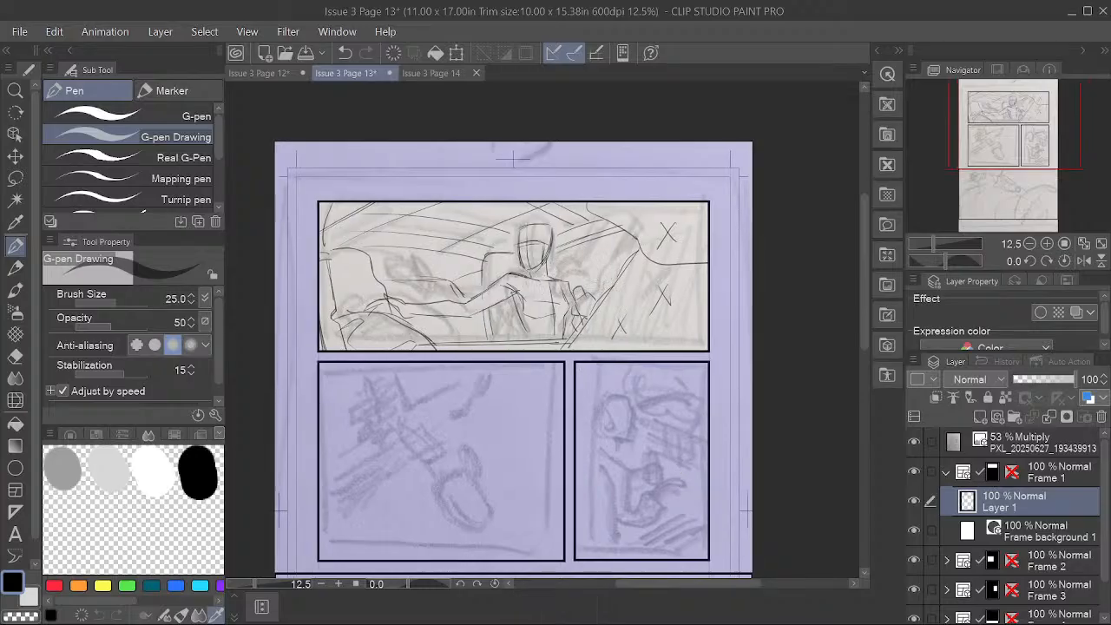
{"action": "left_click_drag", "start_coordinate": [518, 270], "coordinate": [558, 269]}
{"action": "mouse_move", "coordinate": [500, 293]}
{"action": "left_mouse_down"}
{"action": "mouse_move", "coordinate": [502, 342]}
{"action": "mouse_move", "coordinate": [513, 345]}
{"action": "left_mouse_up"}
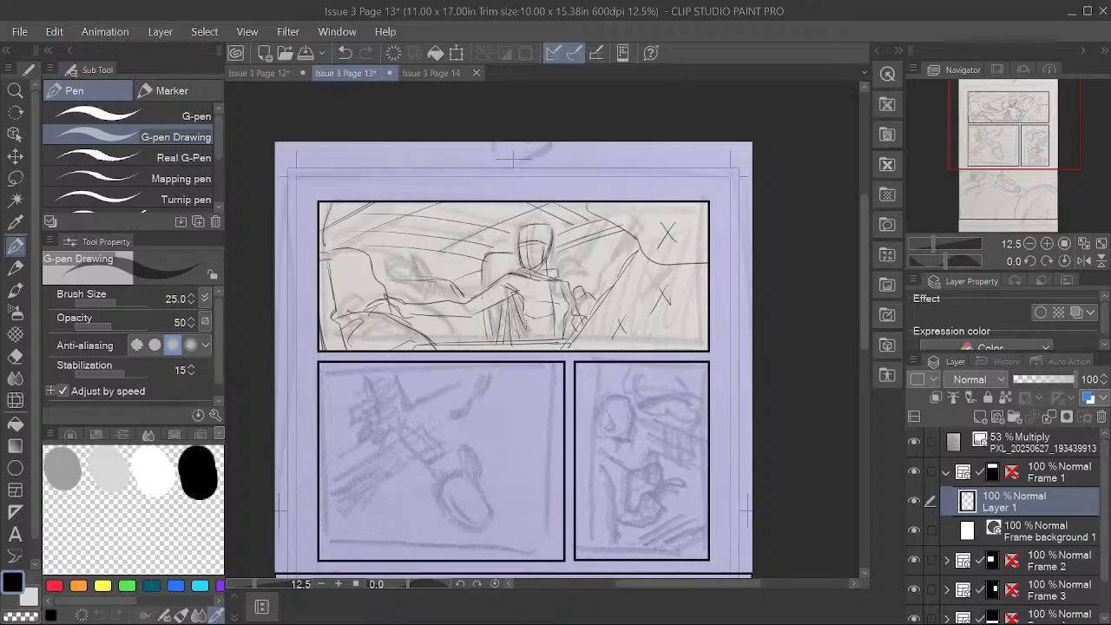
{"action": "left_click_drag", "start_coordinate": [555, 283], "coordinate": [532, 339]}
{"action": "left_click_drag", "start_coordinate": [560, 270], "coordinate": [533, 338]}
{"action": "left_click_drag", "start_coordinate": [562, 285], "coordinate": [538, 334]}
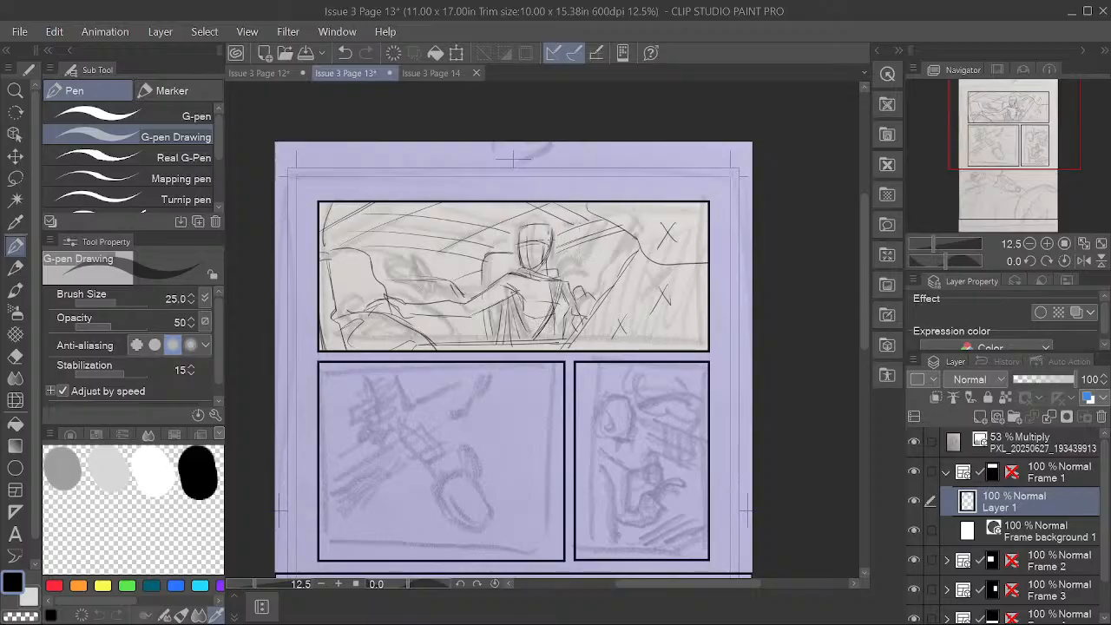
Step: Detail the figure's head covering, forearm bands and shoulder and chest lines
{"action": "mouse_move", "coordinate": [553, 236]}
{"action": "left_mouse_down"}
{"action": "mouse_move", "coordinate": [551, 255]}
{"action": "mouse_move", "coordinate": [552, 241]}
{"action": "mouse_move", "coordinate": [514, 252]}
{"action": "mouse_move", "coordinate": [526, 225]}
{"action": "mouse_move", "coordinate": [552, 244]}
{"action": "mouse_move", "coordinate": [520, 266]}
{"action": "left_mouse_up"}
{"action": "mouse_move", "coordinate": [456, 318]}
{"action": "left_mouse_down"}
{"action": "mouse_move", "coordinate": [473, 316]}
{"action": "mouse_move", "coordinate": [471, 293]}
{"action": "mouse_move", "coordinate": [413, 315]}
{"action": "mouse_move", "coordinate": [446, 300]}
{"action": "mouse_move", "coordinate": [477, 316]}
{"action": "mouse_move", "coordinate": [422, 314]}
{"action": "mouse_move", "coordinate": [443, 315]}
{"action": "left_mouse_up"}
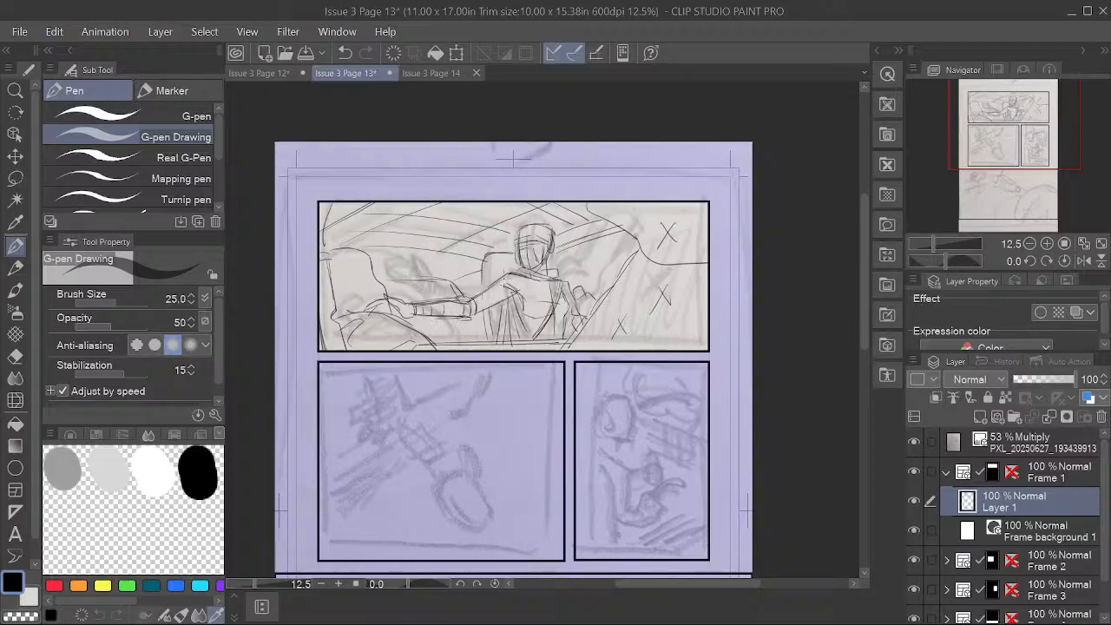
{"action": "mouse_move", "coordinate": [509, 272]}
{"action": "left_mouse_down"}
{"action": "mouse_move", "coordinate": [474, 301]}
{"action": "mouse_move", "coordinate": [517, 298]}
{"action": "mouse_move", "coordinate": [531, 321]}
{"action": "left_mouse_up"}
{"action": "mouse_move", "coordinate": [520, 317]}
{"action": "left_mouse_down"}
{"action": "mouse_move", "coordinate": [542, 322]}
{"action": "mouse_move", "coordinate": [528, 333]}
{"action": "left_mouse_up"}
Step: Expand Frame 2 and make its Layer 2 the active drawing layer for the second panel
{"action": "key", "text": "space"}
{"action": "left_click_drag", "start_coordinate": [697, 444], "coordinate": [674, 415]}
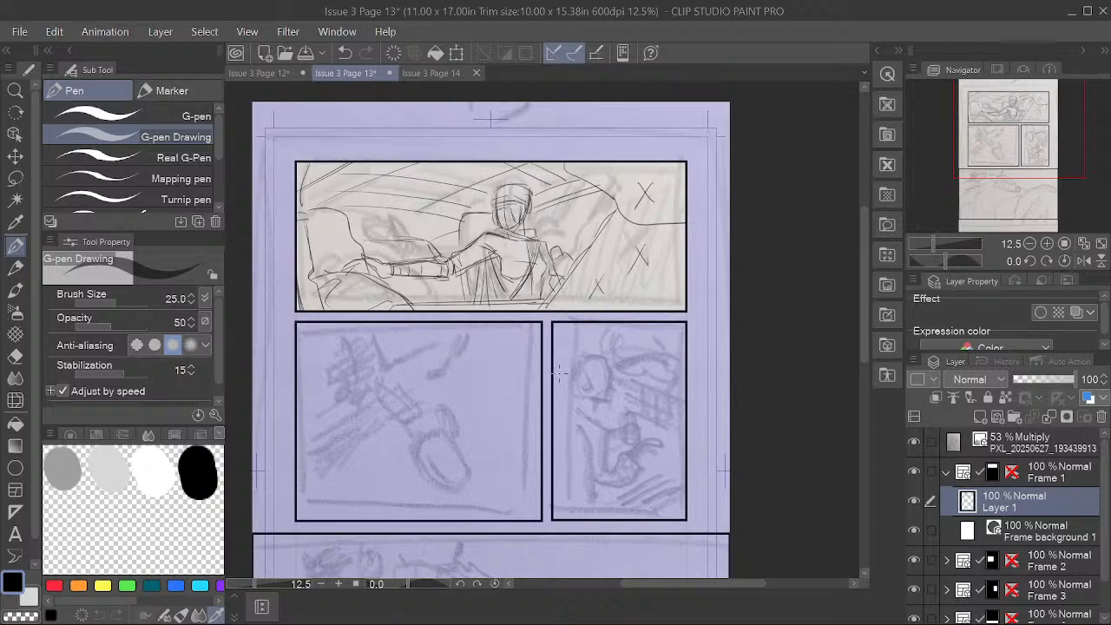
{"action": "left_click", "coordinate": [1039, 564]}
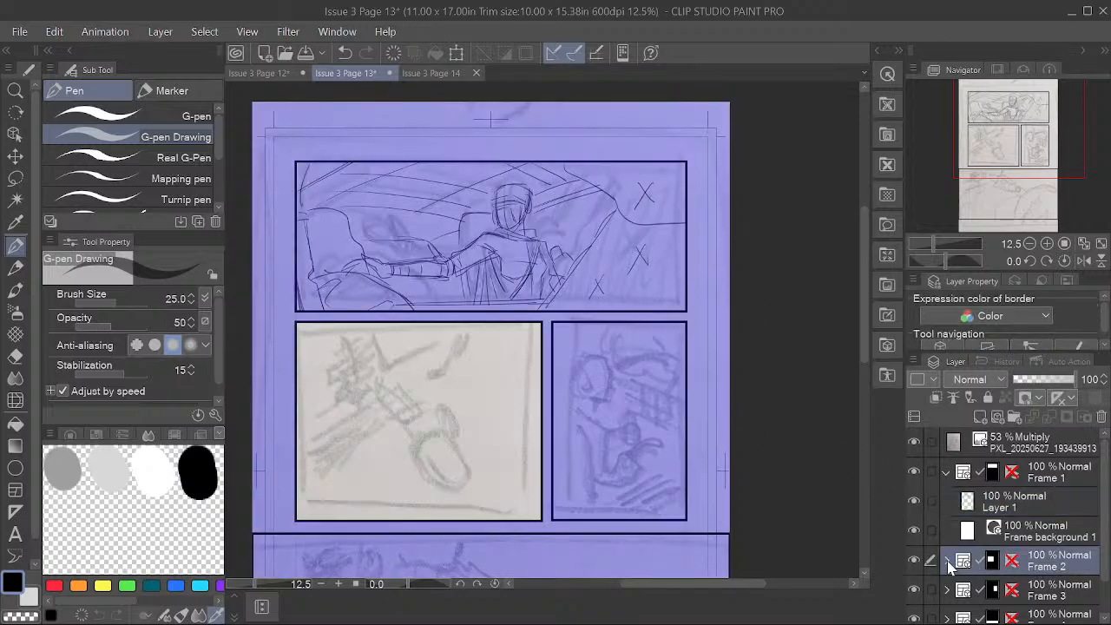
{"action": "left_click", "coordinate": [946, 560]}
{"action": "left_click", "coordinate": [1033, 590]}
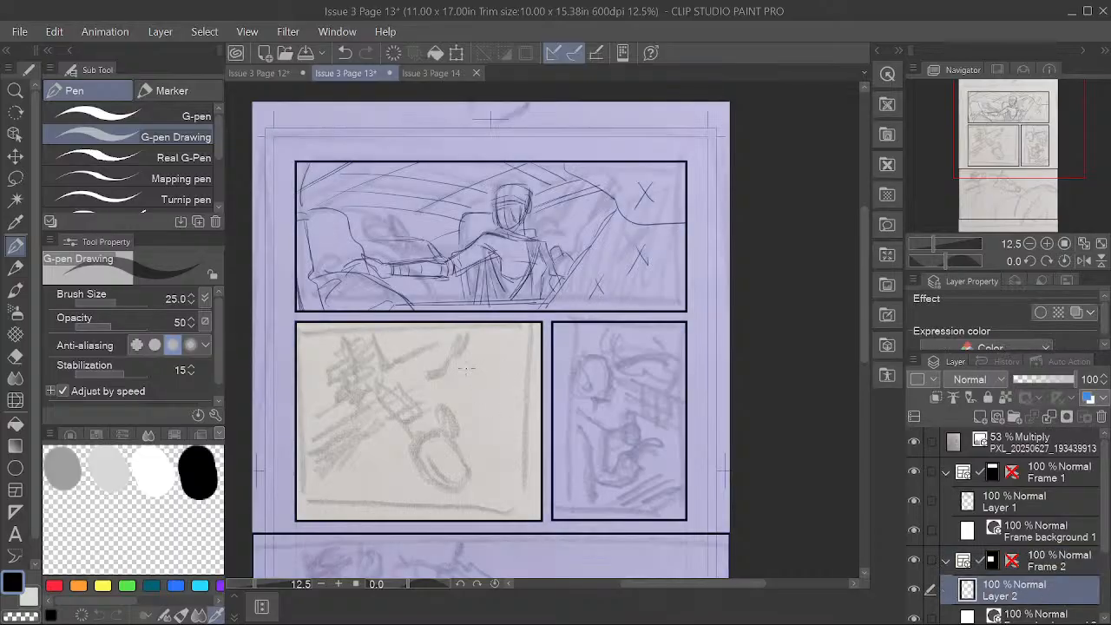
Step: Save Issue 3 Page 12, look at Page 13 again and return to Page 12
{"action": "left_click", "coordinate": [254, 74]}
{"action": "left_click", "coordinate": [19, 31]}
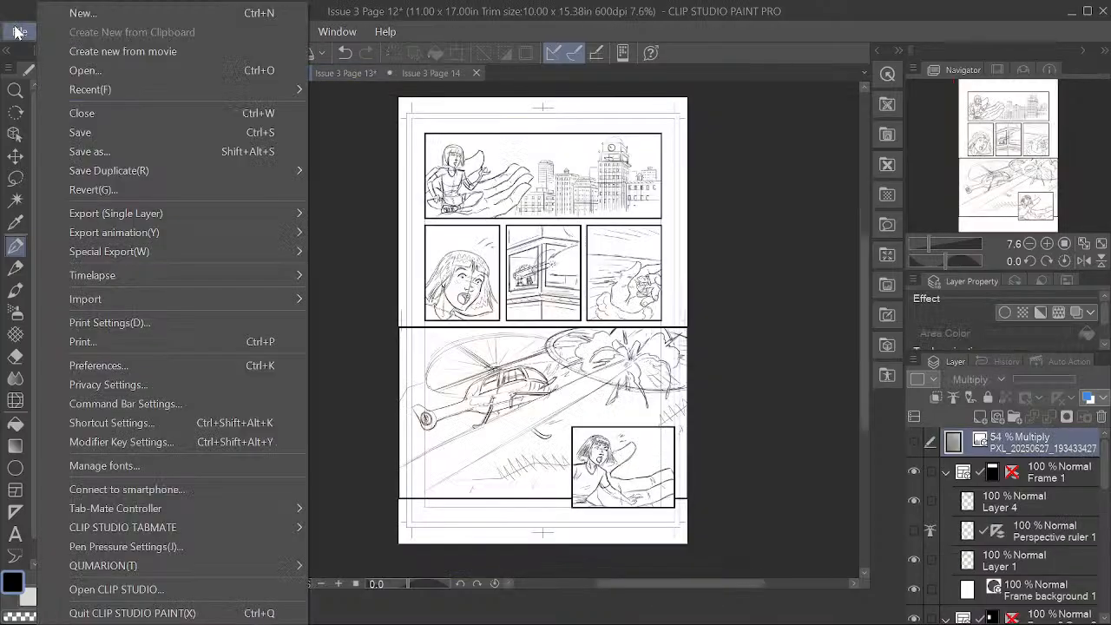
{"action": "left_click", "coordinate": [73, 132]}
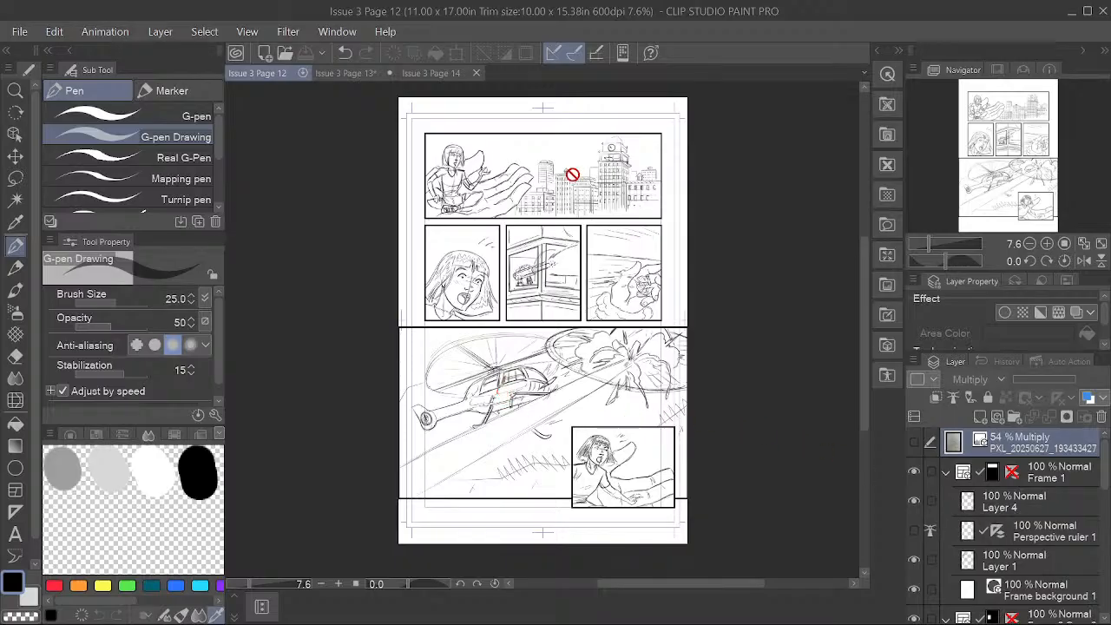
{"action": "left_click", "coordinate": [352, 75]}
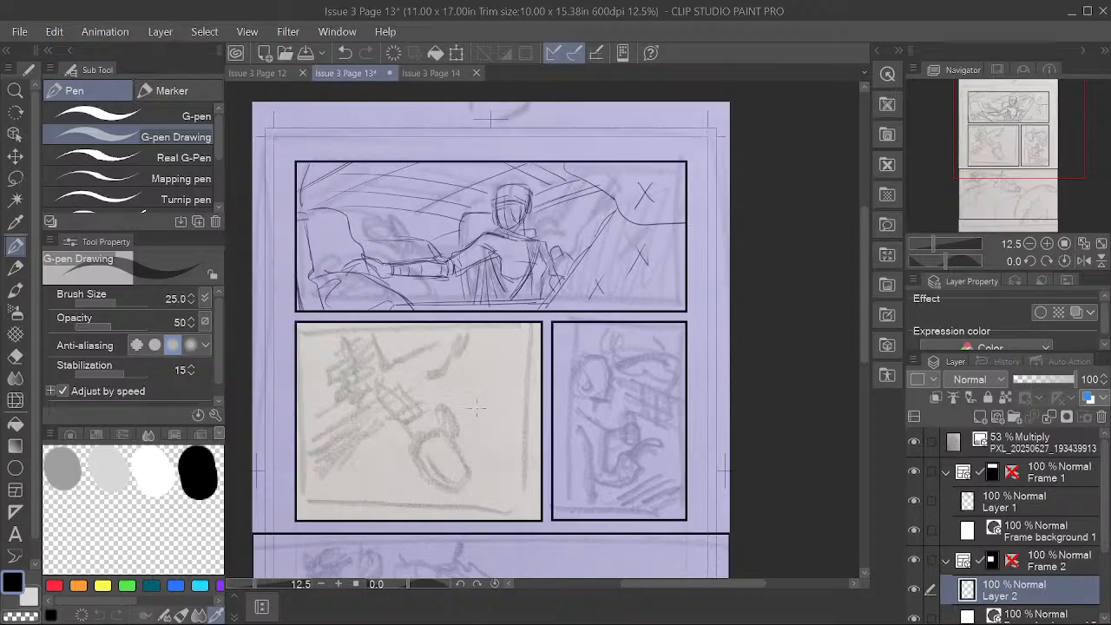
{"action": "left_click", "coordinate": [249, 75]}
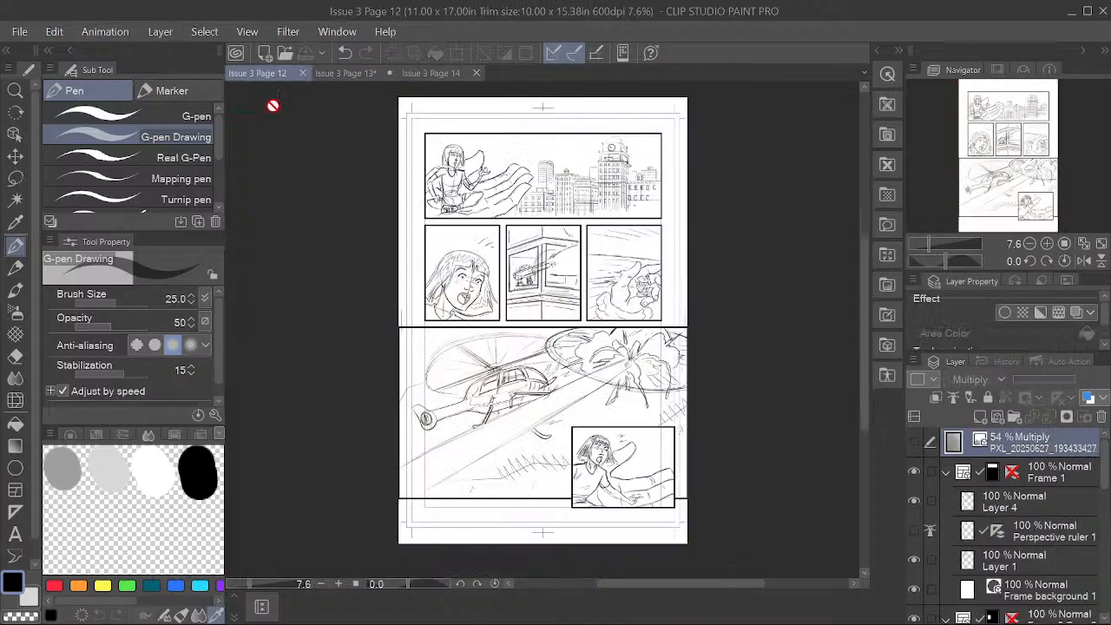
Step: Make Frame 2's Layer 2 active on Page 12 and erase stray lines on the helicopter cabin with the hard eraser
{"action": "scroll", "coordinate": [983, 530], "scroll_direction": "down", "scroll_amount": 3}
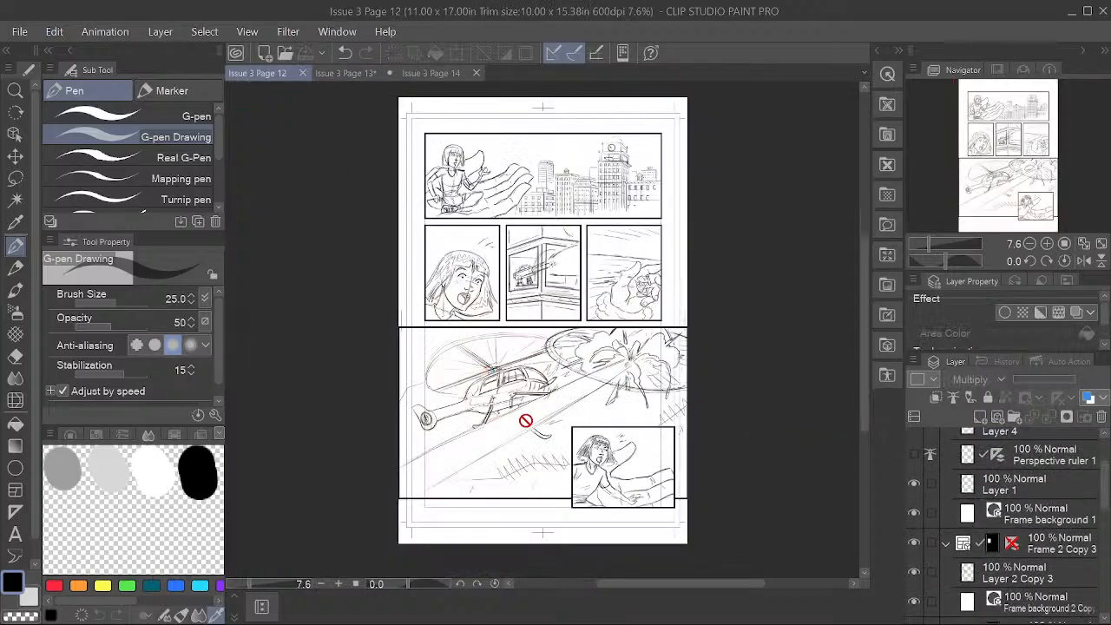
{"action": "scroll", "coordinate": [1002, 526], "scroll_direction": "down", "scroll_amount": 4}
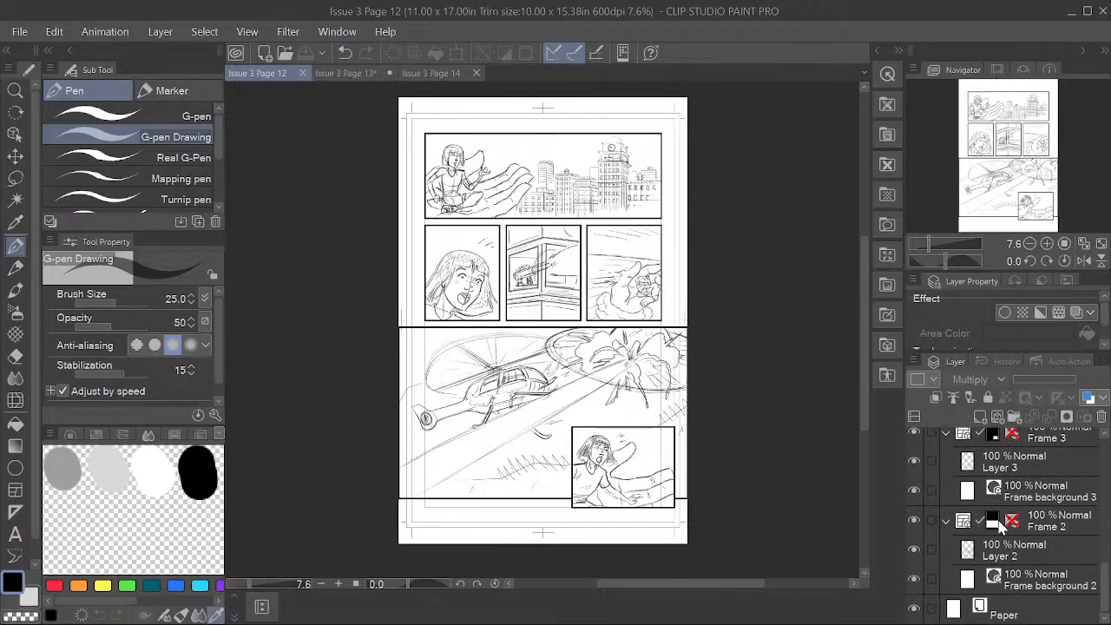
{"action": "left_click", "coordinate": [1012, 554]}
{"action": "scroll", "coordinate": [511, 403], "scroll_direction": "up", "scroll_amount": 5}
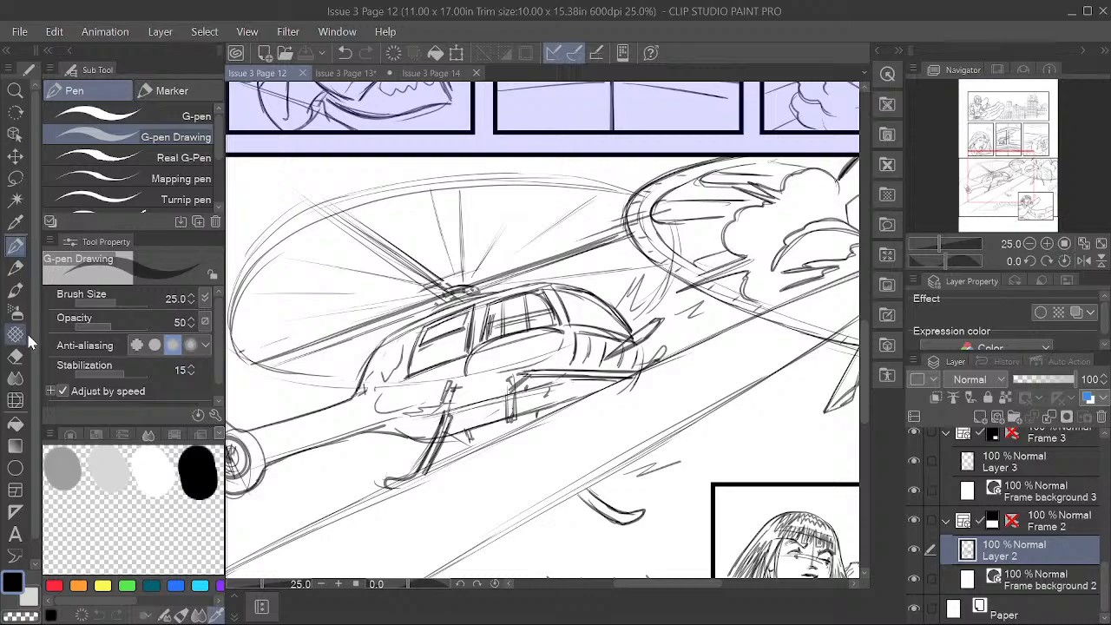
{"action": "left_click", "coordinate": [15, 356]}
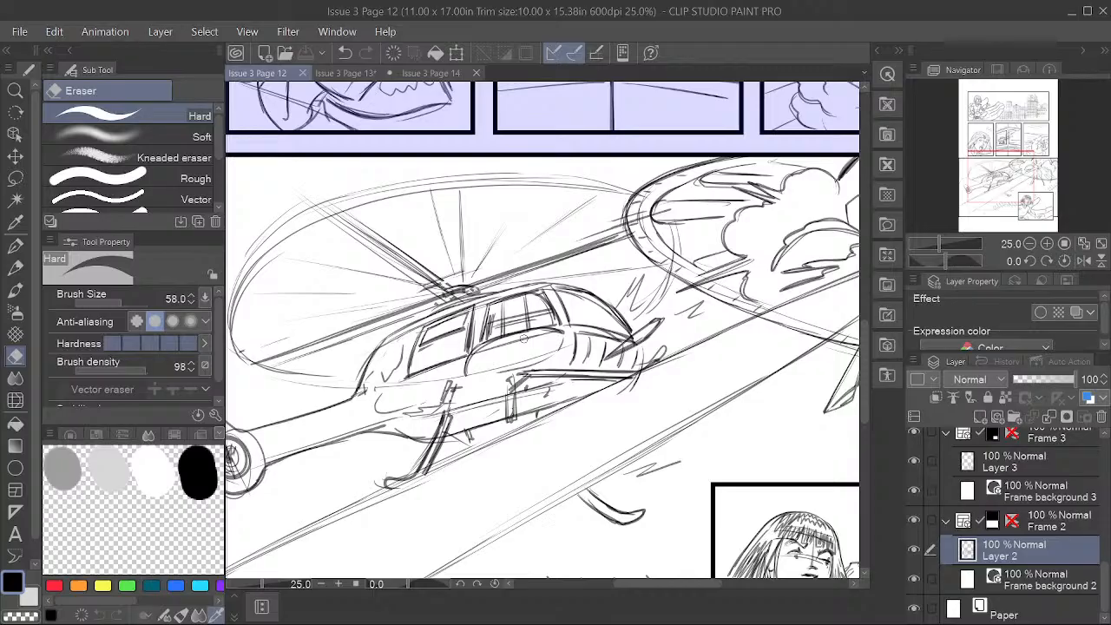
{"action": "mouse_move", "coordinate": [469, 328]}
{"action": "left_mouse_down"}
{"action": "mouse_move", "coordinate": [467, 349]}
{"action": "mouse_move", "coordinate": [472, 338]}
{"action": "left_mouse_up"}
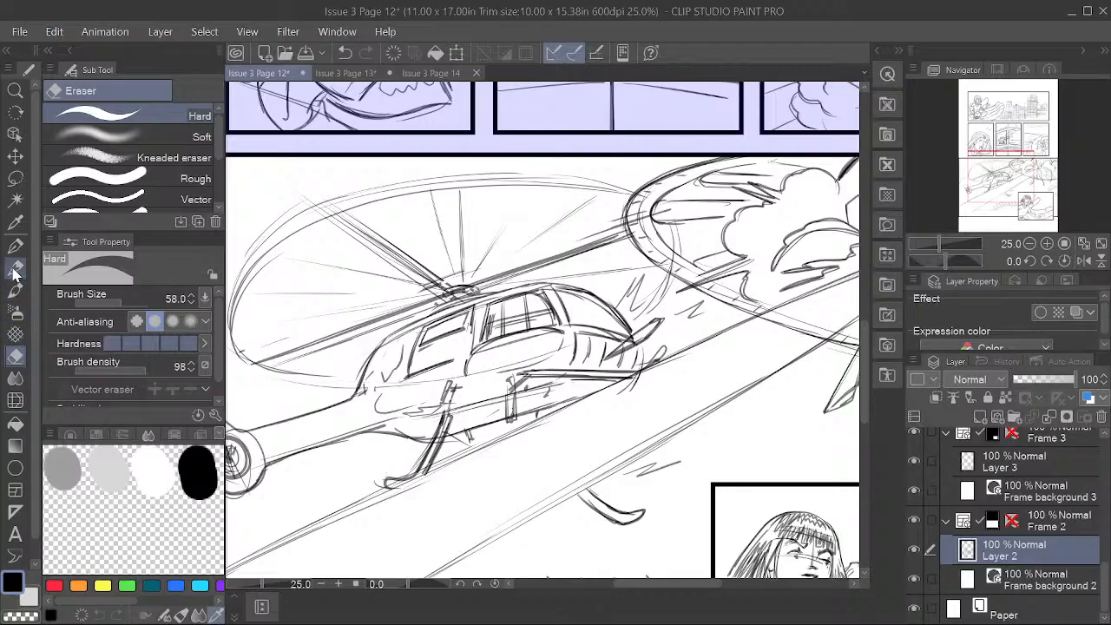
Step: Redraw the helicopter's door pillar, hatch the cabin around it and add short strokes near the detached skid with the G-pen Drawing brush
{"action": "left_click", "coordinate": [15, 246]}
{"action": "left_click_drag", "start_coordinate": [472, 312], "coordinate": [453, 349]}
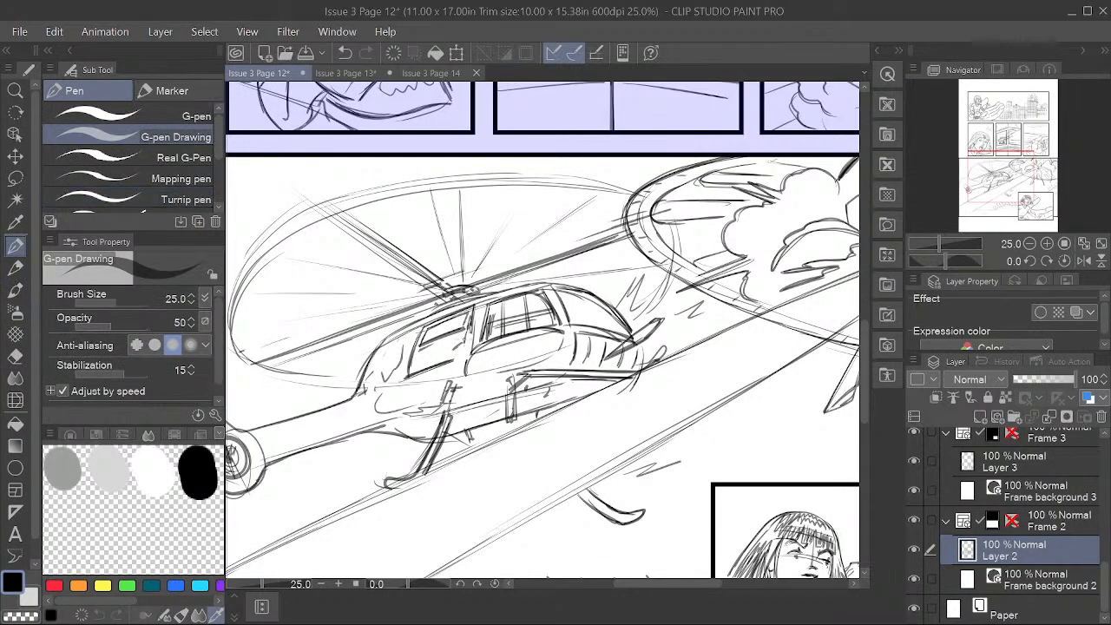
{"action": "mouse_move", "coordinate": [474, 311]}
{"action": "left_mouse_down"}
{"action": "mouse_move", "coordinate": [469, 351]}
{"action": "mouse_move", "coordinate": [455, 352]}
{"action": "mouse_move", "coordinate": [480, 348]}
{"action": "mouse_move", "coordinate": [469, 364]}
{"action": "mouse_move", "coordinate": [479, 363]}
{"action": "mouse_move", "coordinate": [409, 390]}
{"action": "mouse_move", "coordinate": [455, 379]}
{"action": "left_mouse_up"}
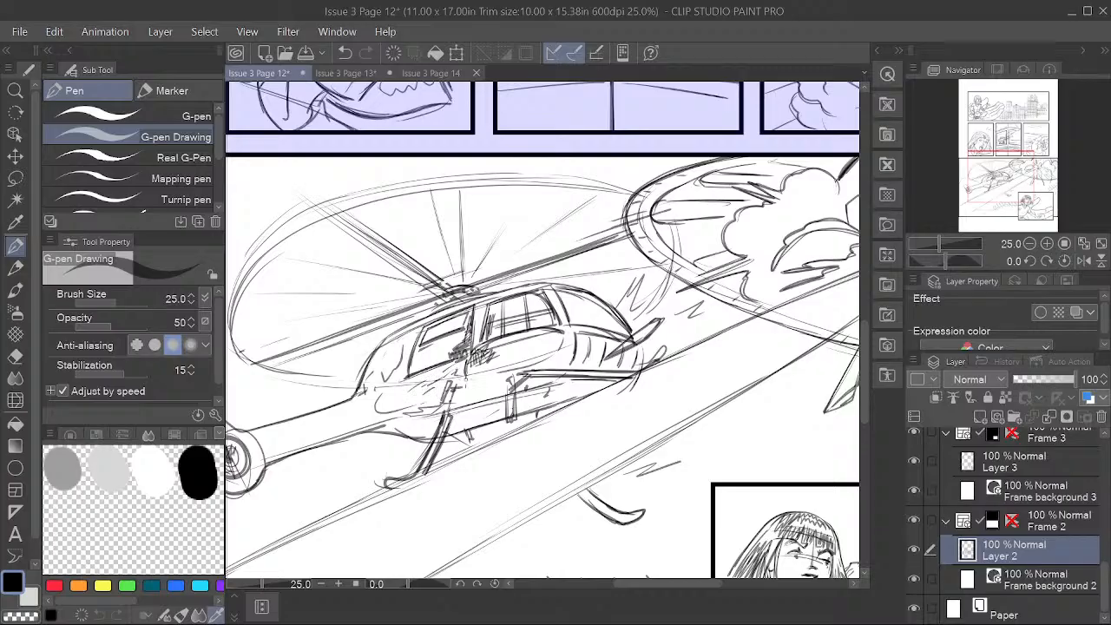
{"action": "left_click_drag", "start_coordinate": [653, 458], "coordinate": [669, 435]}
Step: Save Issue 3 Page 12 and switch to Issue 3 Page 13
{"action": "scroll", "coordinate": [671, 421], "scroll_direction": "down", "scroll_amount": 2}
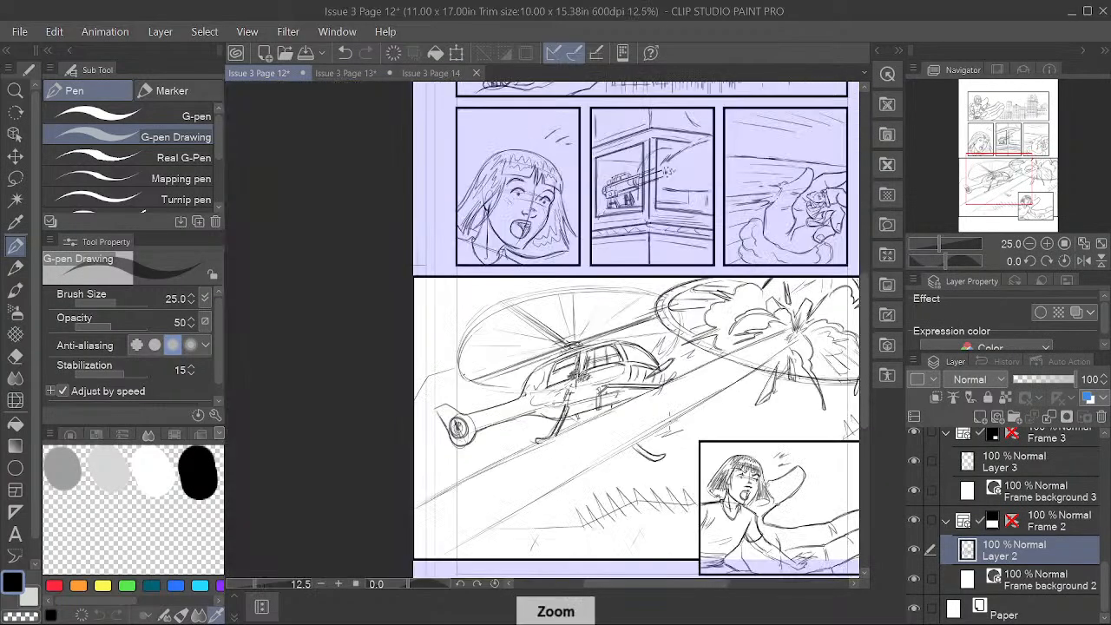
{"action": "left_click_drag", "start_coordinate": [812, 465], "coordinate": [673, 452]}
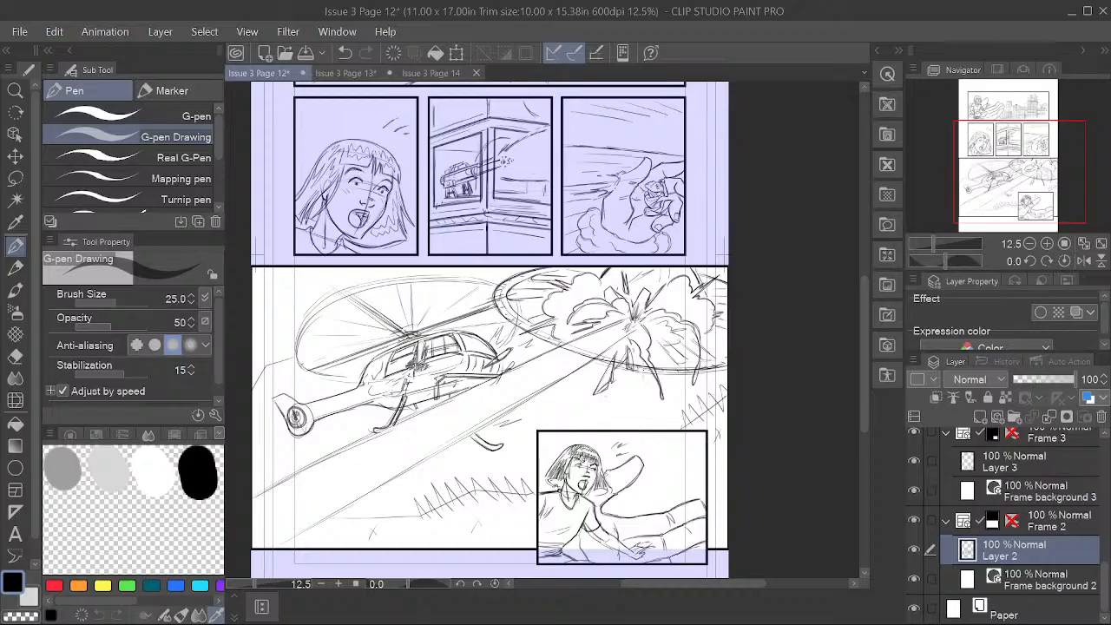
{"action": "left_click", "coordinate": [19, 31]}
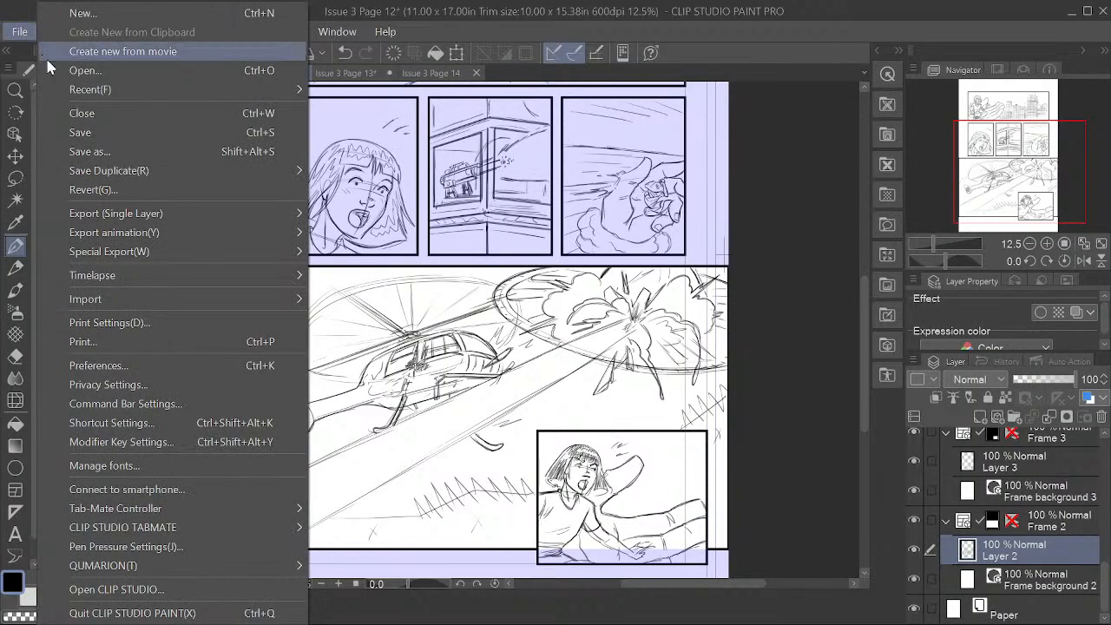
{"action": "left_click", "coordinate": [80, 132]}
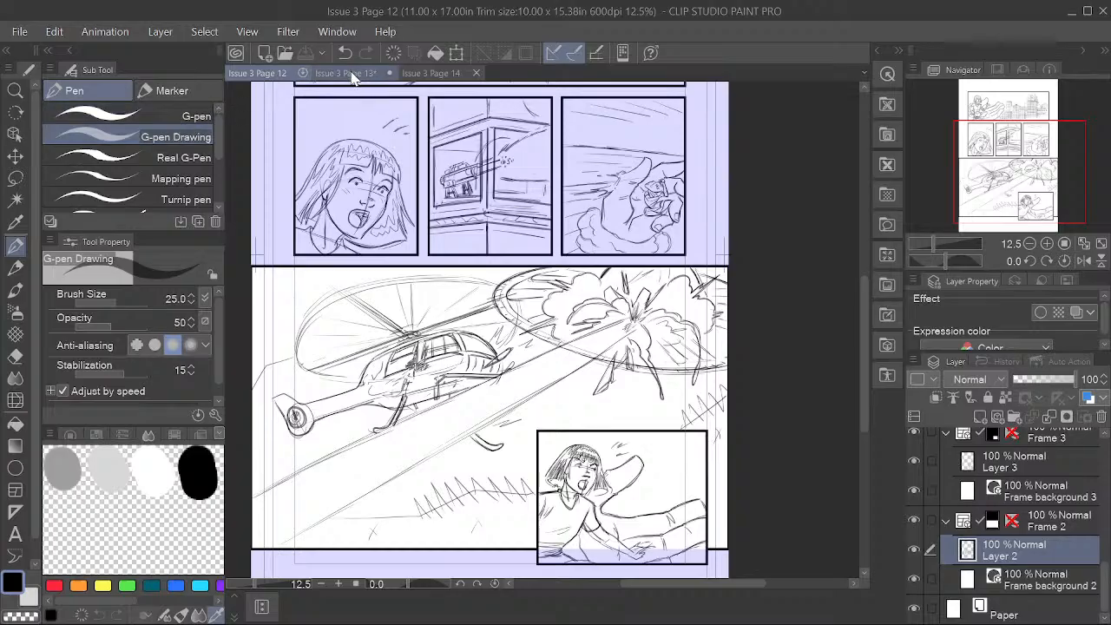
{"action": "left_click", "coordinate": [352, 75]}
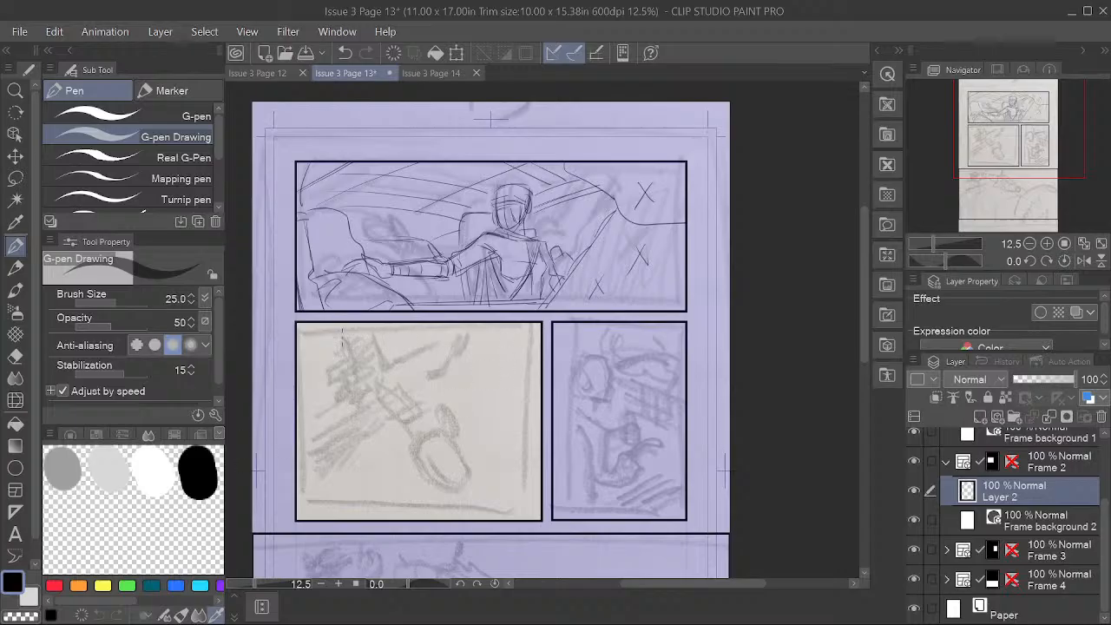
Step: Pencil the hatched dark wedge and the upper diagonal edge with its short adjoining lines in Page 13's second panel
{"action": "mouse_move", "coordinate": [340, 326]}
{"action": "left_mouse_down"}
{"action": "mouse_move", "coordinate": [351, 358]}
{"action": "mouse_move", "coordinate": [342, 382]}
{"action": "mouse_move", "coordinate": [366, 389]}
{"action": "mouse_move", "coordinate": [340, 389]}
{"action": "mouse_move", "coordinate": [304, 427]}
{"action": "mouse_move", "coordinate": [363, 397]}
{"action": "mouse_move", "coordinate": [329, 404]}
{"action": "mouse_move", "coordinate": [363, 392]}
{"action": "mouse_move", "coordinate": [352, 368]}
{"action": "mouse_move", "coordinate": [335, 408]}
{"action": "mouse_move", "coordinate": [356, 400]}
{"action": "left_mouse_up"}
{"action": "mouse_move", "coordinate": [370, 352]}
{"action": "left_mouse_down"}
{"action": "mouse_move", "coordinate": [378, 379]}
{"action": "mouse_move", "coordinate": [430, 363]}
{"action": "mouse_move", "coordinate": [459, 329]}
{"action": "left_mouse_up"}
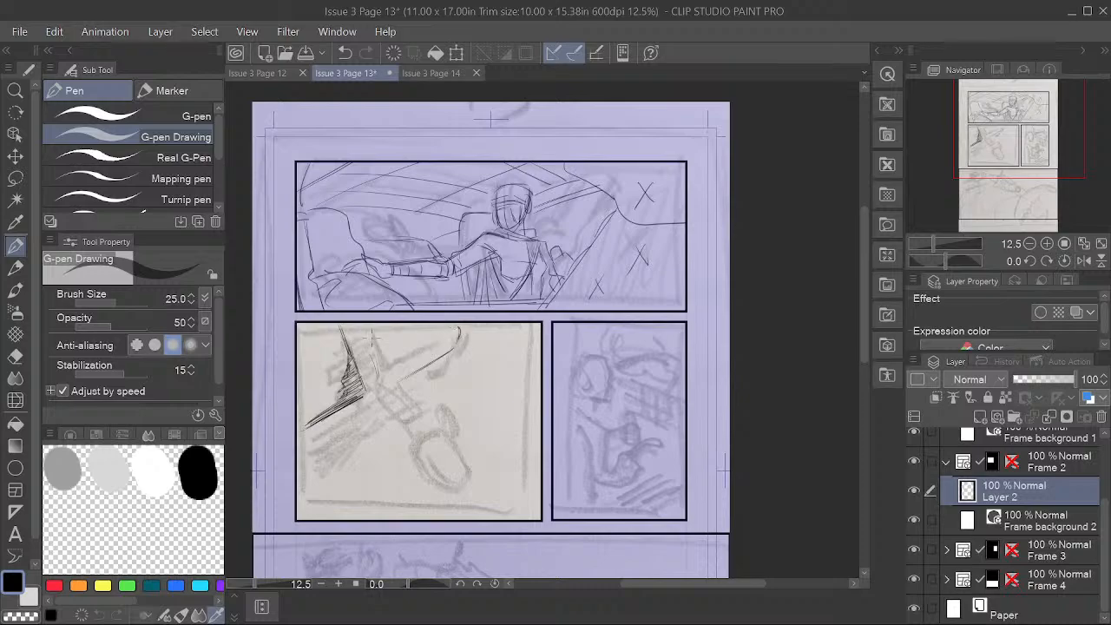
{"action": "mouse_move", "coordinate": [370, 339]}
{"action": "left_mouse_down"}
{"action": "mouse_move", "coordinate": [406, 323]}
{"action": "mouse_move", "coordinate": [368, 352]}
{"action": "mouse_move", "coordinate": [373, 372]}
{"action": "left_mouse_up"}
{"action": "left_click_drag", "start_coordinate": [375, 335], "coordinate": [400, 323]}
Step: Draw the long parallel diagonals across the second panel and the small hatched shape below their lower end
{"action": "left_click_drag", "start_coordinate": [307, 458], "coordinate": [445, 379]}
{"action": "mouse_move", "coordinate": [352, 433]}
{"action": "left_mouse_down"}
{"action": "mouse_move", "coordinate": [467, 367]}
{"action": "mouse_move", "coordinate": [480, 347]}
{"action": "mouse_move", "coordinate": [476, 355]}
{"action": "left_mouse_up"}
{"action": "left_click_drag", "start_coordinate": [300, 469], "coordinate": [463, 364]}
{"action": "mouse_move", "coordinate": [324, 444]}
{"action": "left_mouse_down"}
{"action": "mouse_move", "coordinate": [319, 471]}
{"action": "mouse_move", "coordinate": [340, 446]}
{"action": "mouse_move", "coordinate": [322, 488]}
{"action": "left_mouse_up"}
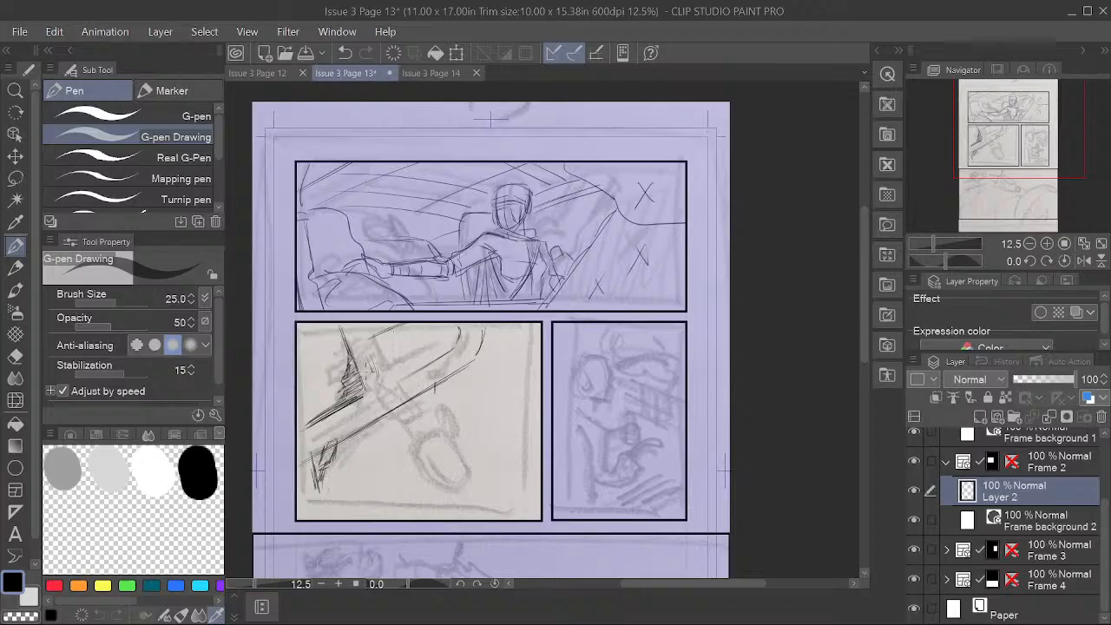
Step: Sketch the crossing struts and the rounded, looped shape below the diagonals, and reinforce the upper diagonal edges in the second panel
{"action": "mouse_move", "coordinate": [349, 396]}
{"action": "left_mouse_down"}
{"action": "mouse_move", "coordinate": [387, 426]}
{"action": "mouse_move", "coordinate": [379, 396]}
{"action": "mouse_move", "coordinate": [412, 421]}
{"action": "left_mouse_up"}
{"action": "mouse_move", "coordinate": [395, 392]}
{"action": "left_mouse_down"}
{"action": "mouse_move", "coordinate": [369, 408]}
{"action": "mouse_move", "coordinate": [386, 415]}
{"action": "mouse_move", "coordinate": [436, 387]}
{"action": "left_mouse_up"}
{"action": "mouse_move", "coordinate": [408, 425]}
{"action": "left_mouse_down"}
{"action": "mouse_move", "coordinate": [404, 460]}
{"action": "mouse_move", "coordinate": [440, 441]}
{"action": "mouse_move", "coordinate": [463, 468]}
{"action": "mouse_move", "coordinate": [436, 417]}
{"action": "mouse_move", "coordinate": [441, 399]}
{"action": "mouse_move", "coordinate": [462, 455]}
{"action": "mouse_move", "coordinate": [409, 446]}
{"action": "mouse_move", "coordinate": [393, 427]}
{"action": "mouse_move", "coordinate": [401, 455]}
{"action": "mouse_move", "coordinate": [453, 488]}
{"action": "mouse_move", "coordinate": [469, 464]}
{"action": "left_mouse_up"}
{"action": "left_click_drag", "start_coordinate": [420, 430], "coordinate": [466, 481]}
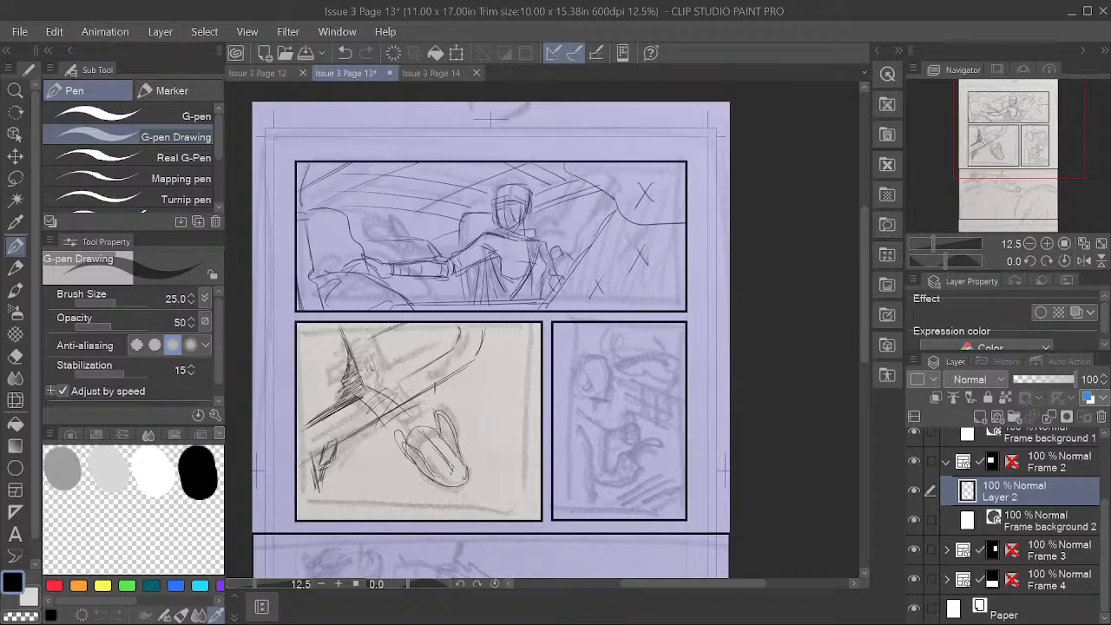
{"action": "mouse_move", "coordinate": [368, 364]}
{"action": "left_mouse_down"}
{"action": "mouse_move", "coordinate": [371, 383]}
{"action": "mouse_move", "coordinate": [434, 362]}
{"action": "mouse_move", "coordinate": [466, 335]}
{"action": "mouse_move", "coordinate": [451, 344]}
{"action": "left_mouse_up"}
{"action": "left_click_drag", "start_coordinate": [397, 382], "coordinate": [465, 333]}
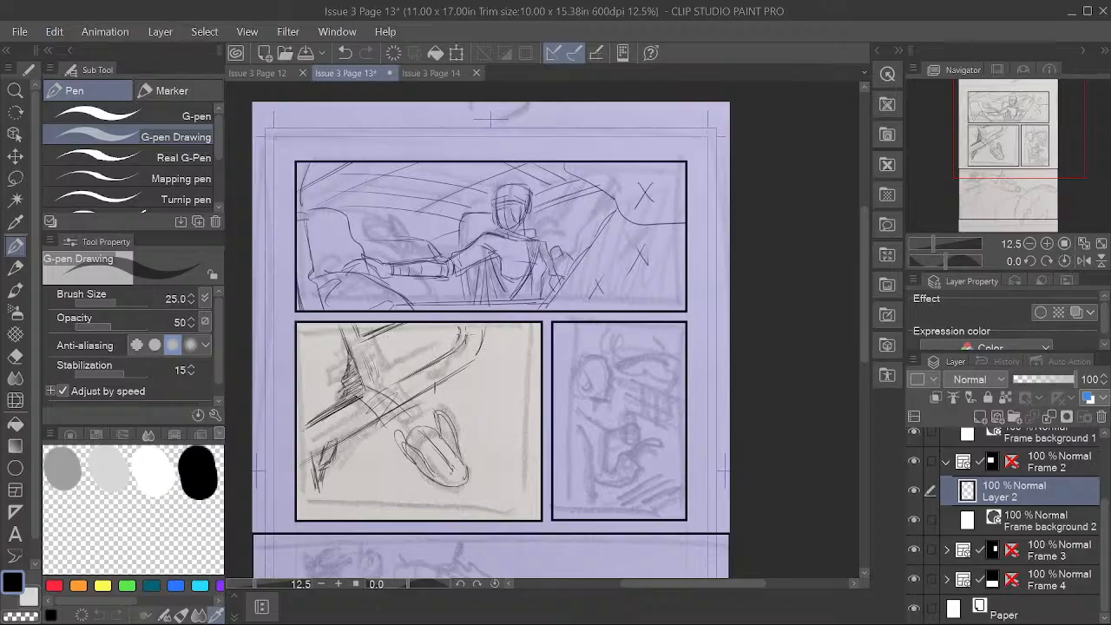
Step: Hatch the inside of the rounded shape in the second panel
{"action": "left_click_drag", "start_coordinate": [686, 519], "coordinate": [660, 440]}
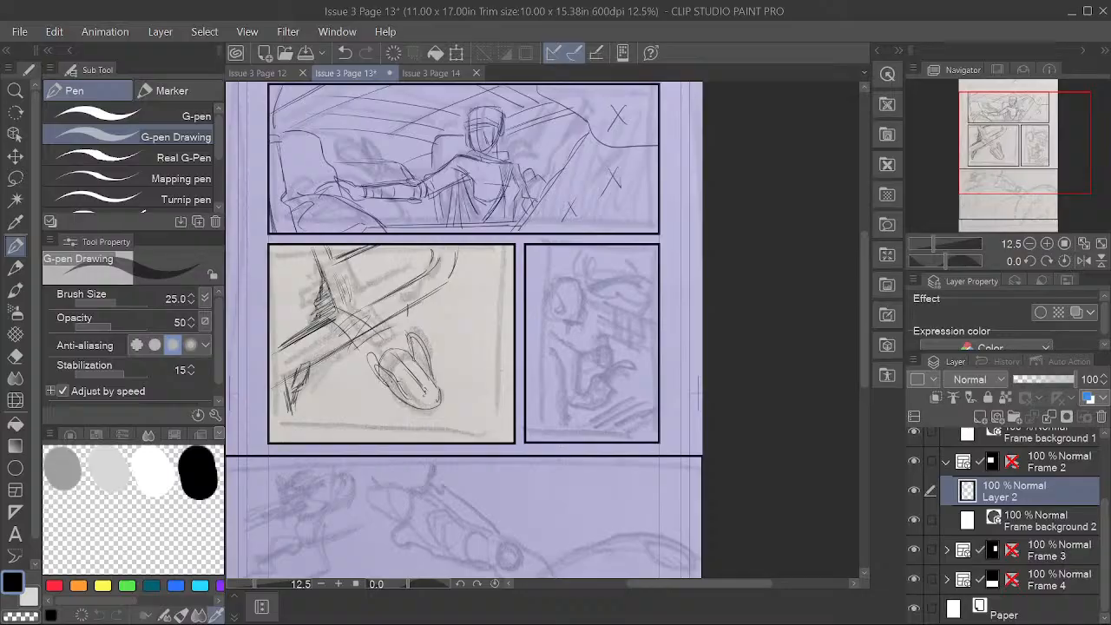
{"action": "left_click_drag", "start_coordinate": [382, 368], "coordinate": [403, 402]}
{"action": "mouse_move", "coordinate": [388, 376]}
{"action": "left_mouse_down"}
{"action": "mouse_move", "coordinate": [411, 405]}
{"action": "mouse_move", "coordinate": [392, 358]}
{"action": "mouse_move", "coordinate": [403, 362]}
{"action": "mouse_move", "coordinate": [425, 405]}
{"action": "left_mouse_up"}
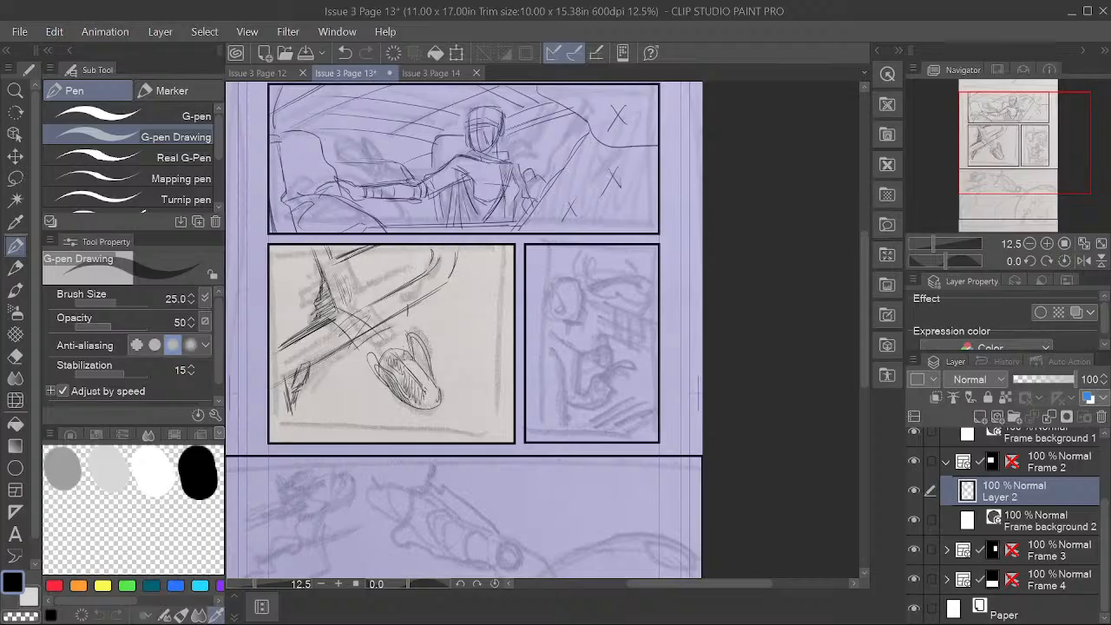
{"action": "mouse_move", "coordinate": [405, 351]}
{"action": "left_mouse_down"}
{"action": "mouse_move", "coordinate": [420, 392]}
{"action": "mouse_move", "coordinate": [430, 387]}
{"action": "mouse_move", "coordinate": [441, 408]}
{"action": "mouse_move", "coordinate": [439, 399]}
{"action": "mouse_move", "coordinate": [429, 409]}
{"action": "left_mouse_up"}
{"action": "left_click_drag", "start_coordinate": [508, 469], "coordinate": [465, 416]}
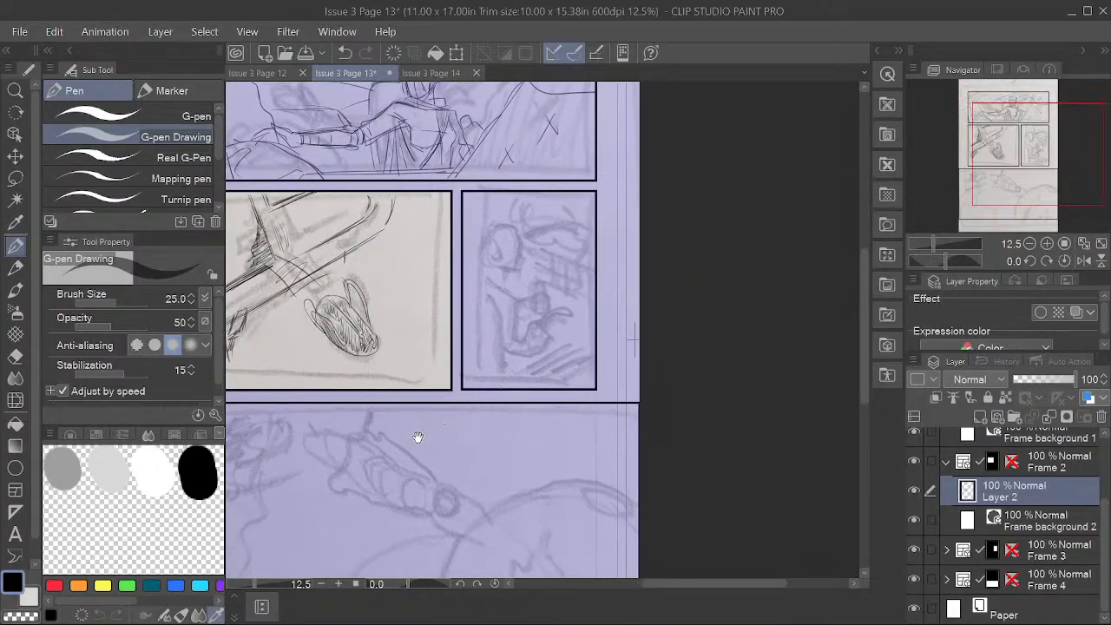
Step: Save Issue 3 Page 13
{"action": "left_click", "coordinate": [19, 32]}
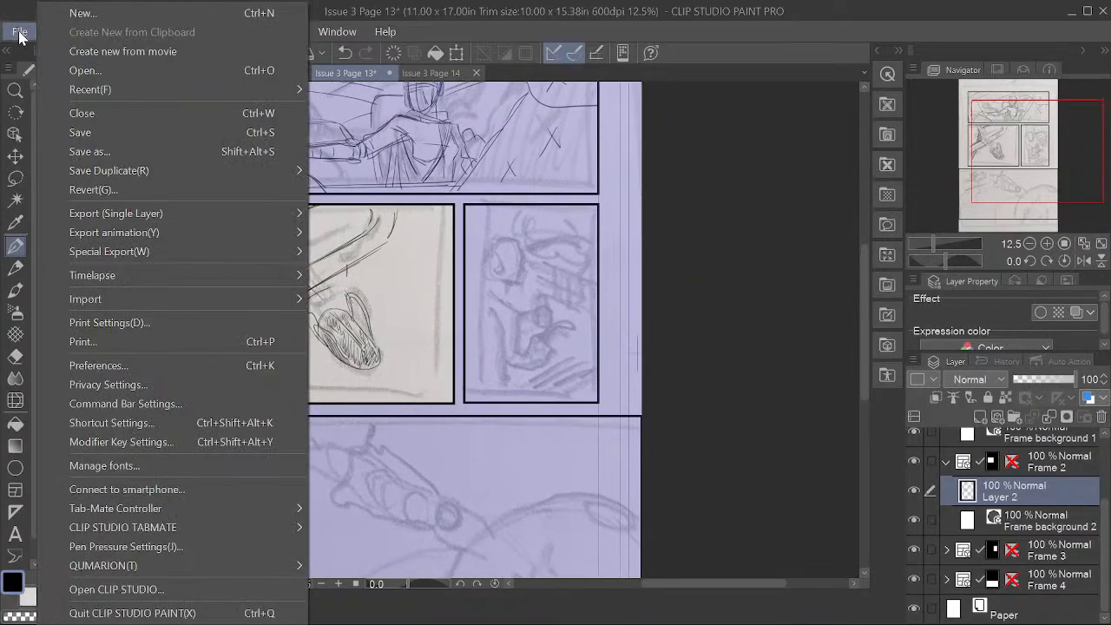
{"action": "left_click", "coordinate": [76, 131]}
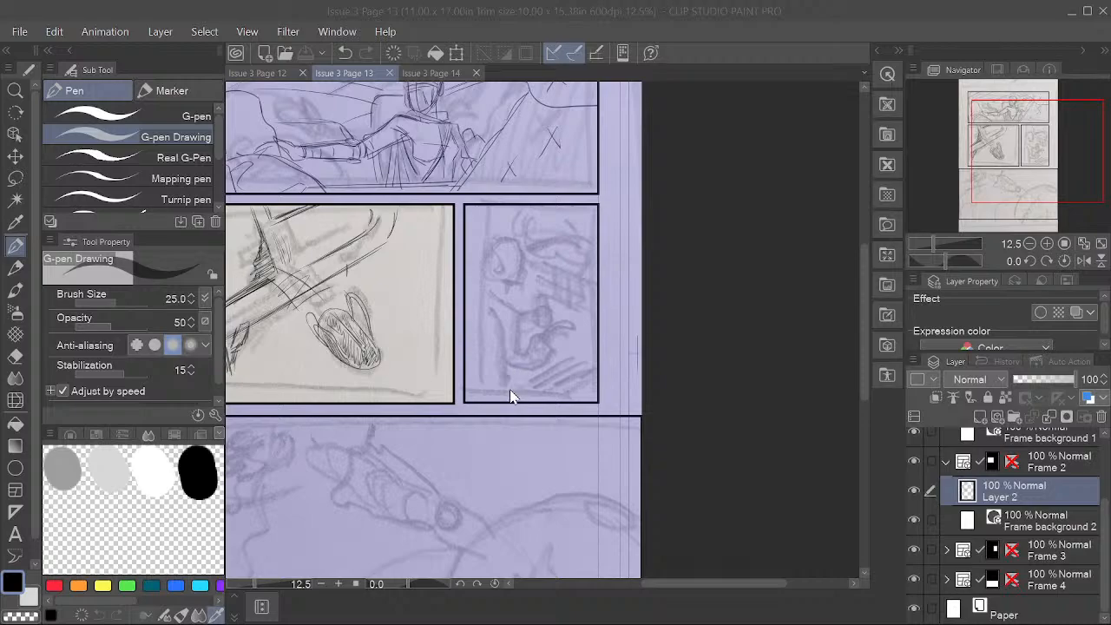
{"action": "left_click", "coordinate": [669, 18]}
{"action": "key", "text": "space"}
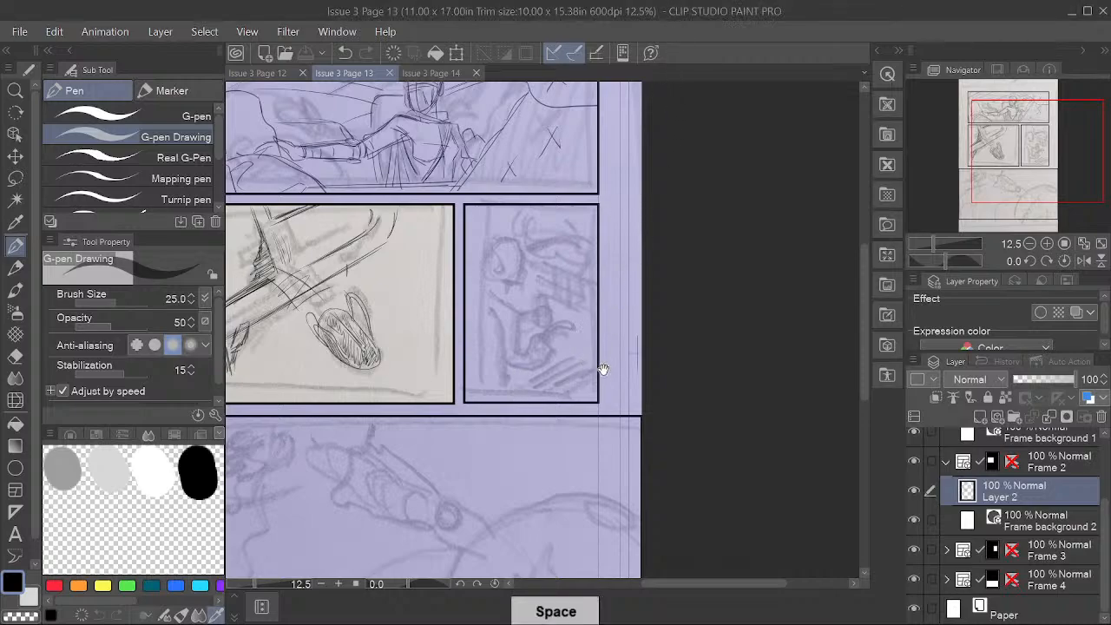
{"action": "left_click_drag", "start_coordinate": [609, 370], "coordinate": [611, 368]}
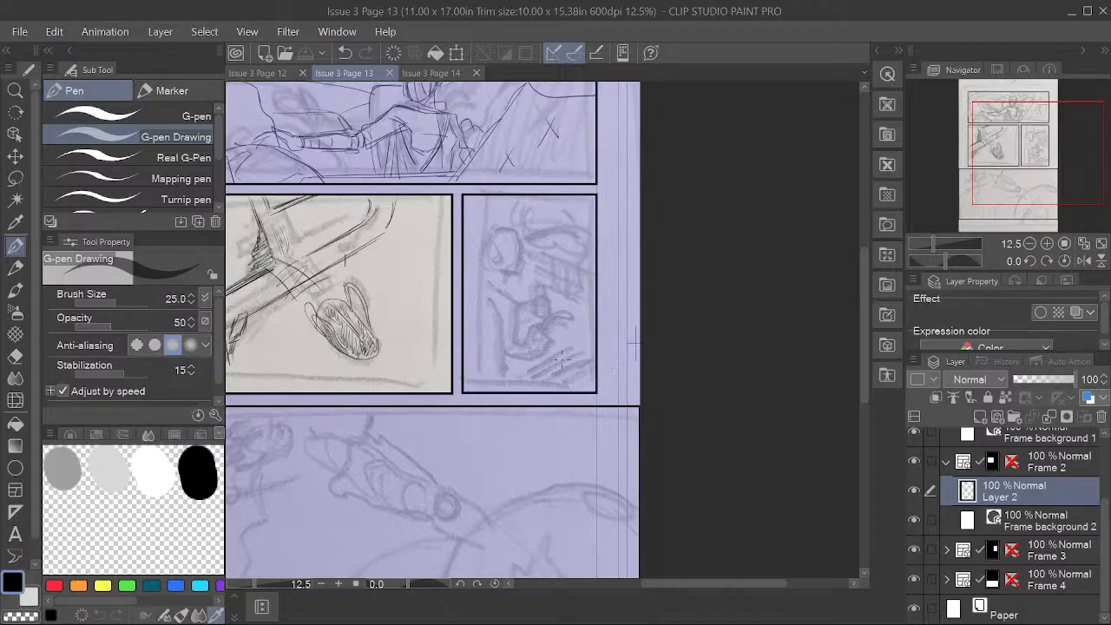
Step: Expand Frame 3 and make its Layer 3 the active drawing layer
{"action": "left_click", "coordinate": [1059, 550]}
{"action": "left_click", "coordinate": [946, 549]}
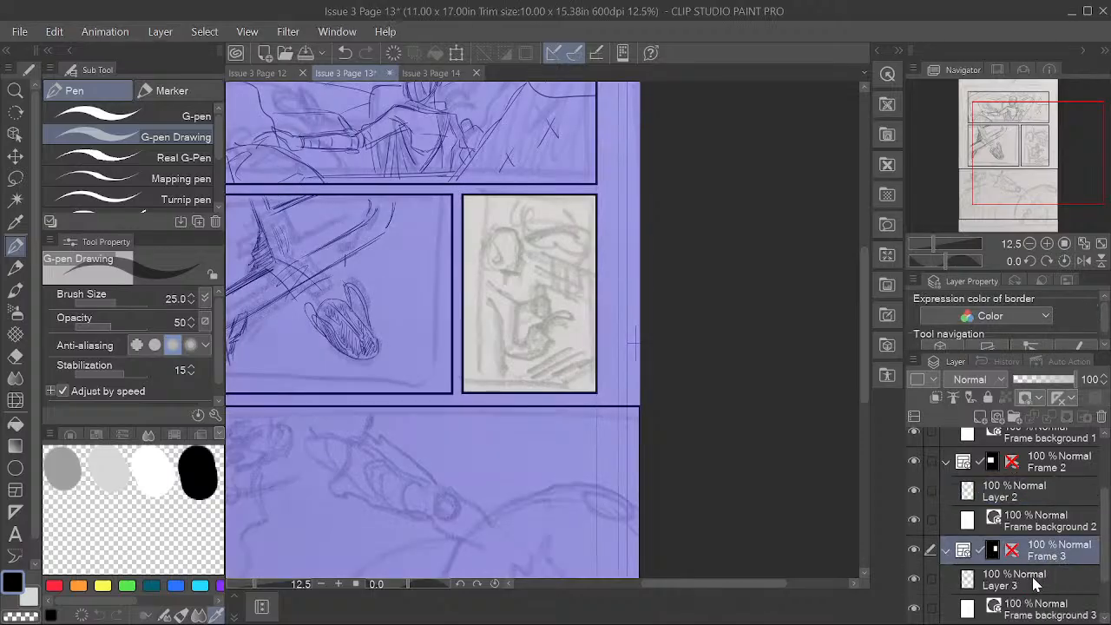
{"action": "left_click", "coordinate": [1032, 579]}
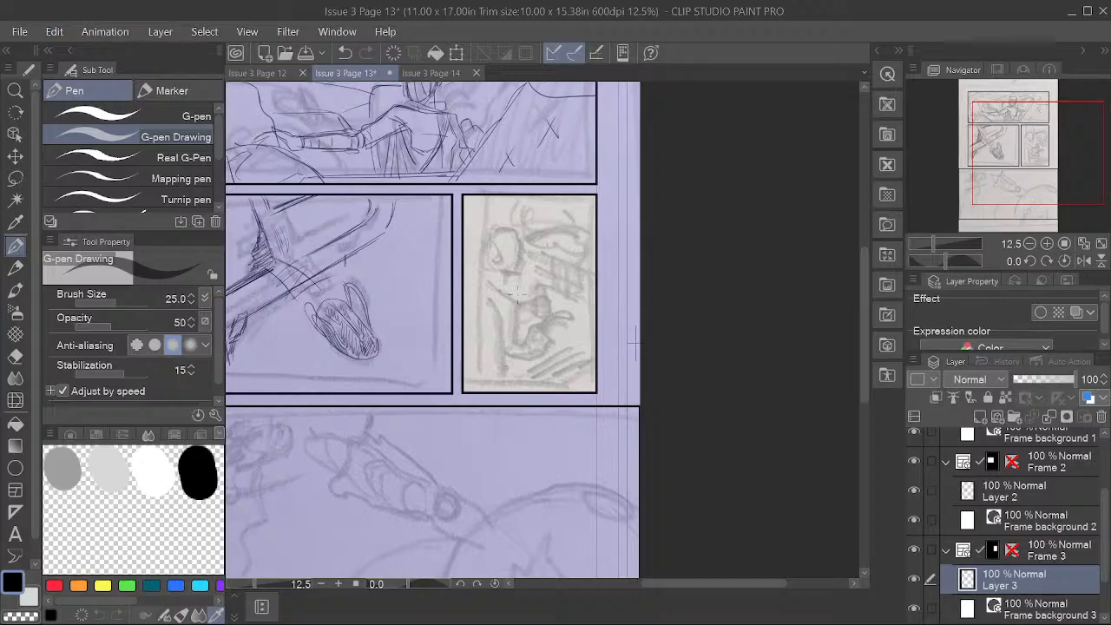
Step: Go back to the first panel and make Frame 1's Layer 1 the active drawing layer
{"action": "left_click_drag", "start_coordinate": [517, 295], "coordinate": [552, 410]}
{"action": "left_click_drag", "start_coordinate": [1104, 518], "coordinate": [1103, 468]}
{"action": "left_click", "coordinate": [1008, 494]}
{"action": "left_click_drag", "start_coordinate": [643, 387], "coordinate": [698, 409]}
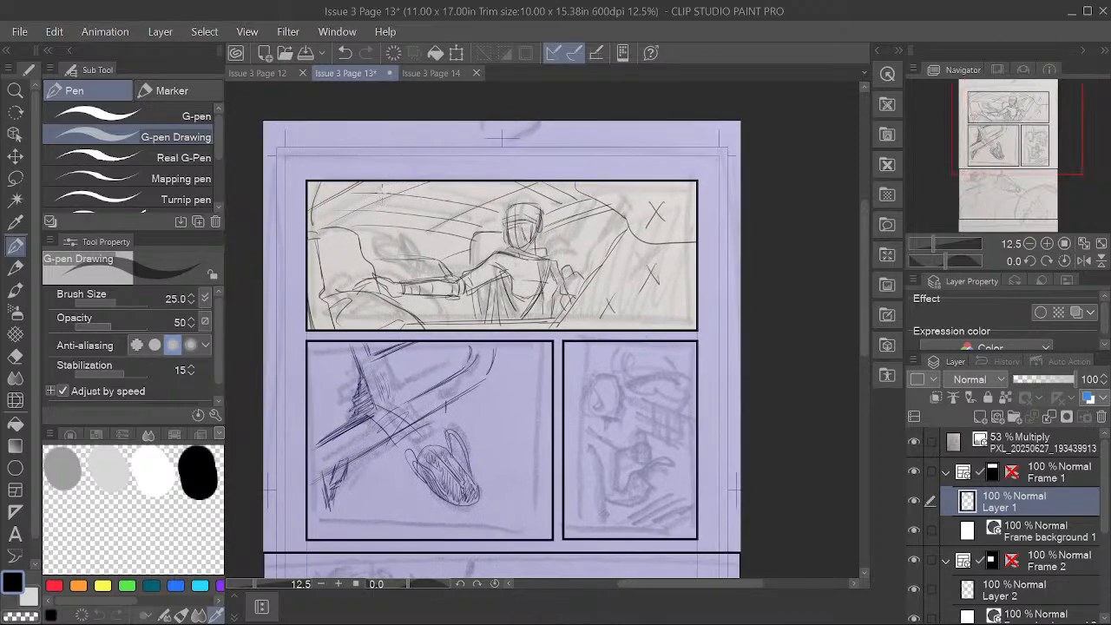
{"action": "mouse_move", "coordinate": [383, 194]}
{"action": "left_mouse_down"}
{"action": "mouse_move", "coordinate": [436, 219]}
{"action": "mouse_move", "coordinate": [462, 215]}
{"action": "left_mouse_up"}
{"action": "mouse_move", "coordinate": [452, 220]}
{"action": "left_mouse_down"}
{"action": "mouse_move", "coordinate": [539, 189]}
{"action": "mouse_move", "coordinate": [597, 230]}
{"action": "left_mouse_up"}
{"action": "key", "text": "ctrl+z"}
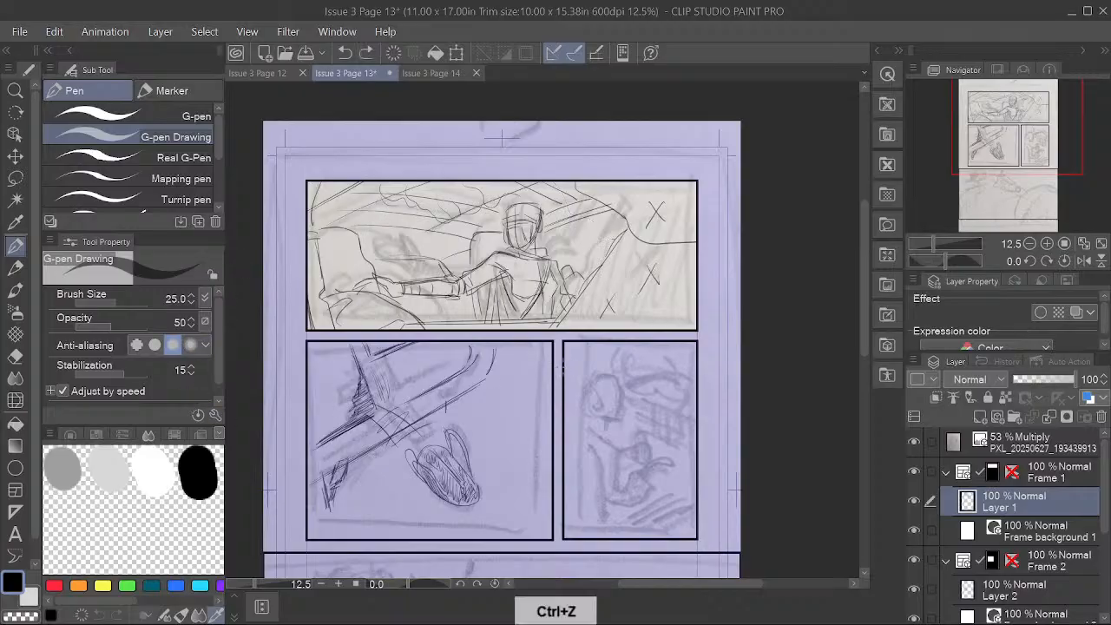
{"action": "key", "text": "ctrl+z"}
{"action": "key", "text": "ctrl+z"}
Step: Draw billowing cloud outlines in the window areas around the seated figure in the first panel
{"action": "mouse_move", "coordinate": [465, 183]}
{"action": "left_mouse_down"}
{"action": "mouse_move", "coordinate": [456, 206]}
{"action": "mouse_move", "coordinate": [414, 210]}
{"action": "mouse_move", "coordinate": [392, 227]}
{"action": "left_mouse_up"}
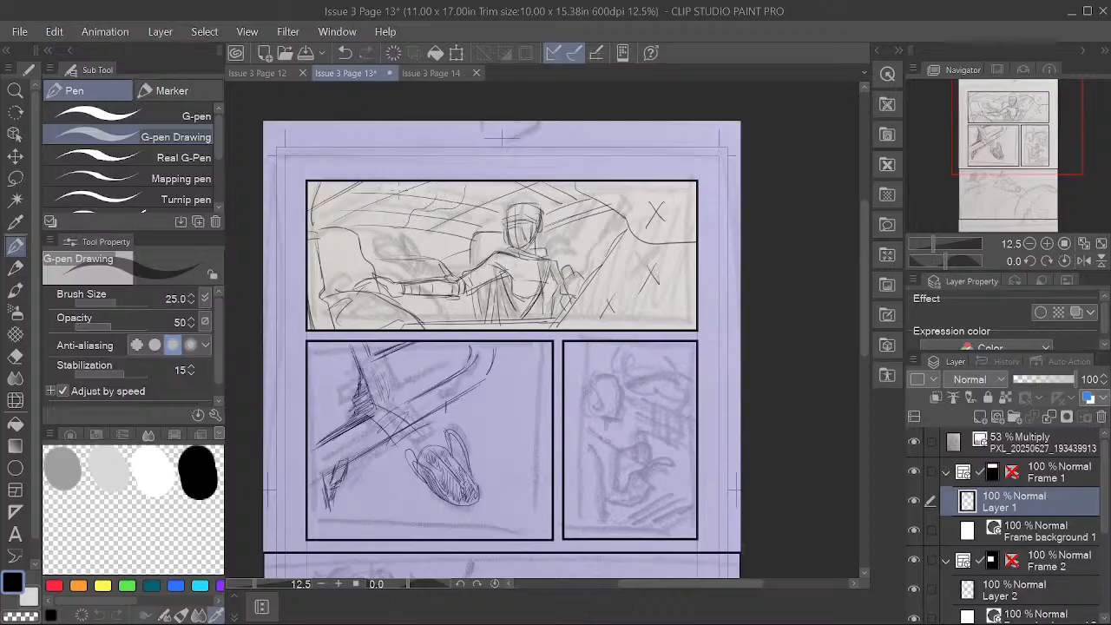
{"action": "left_click_drag", "start_coordinate": [356, 187], "coordinate": [309, 216]}
{"action": "mouse_move", "coordinate": [394, 219]}
{"action": "left_mouse_down"}
{"action": "mouse_move", "coordinate": [391, 235]}
{"action": "mouse_move", "coordinate": [329, 259]}
{"action": "left_mouse_up"}
{"action": "mouse_move", "coordinate": [545, 190]}
{"action": "left_mouse_down"}
{"action": "mouse_move", "coordinate": [589, 234]}
{"action": "mouse_move", "coordinate": [594, 260]}
{"action": "left_mouse_up"}
{"action": "left_click_drag", "start_coordinate": [336, 183], "coordinate": [309, 192]}
{"action": "left_click_drag", "start_coordinate": [380, 254], "coordinate": [349, 286]}
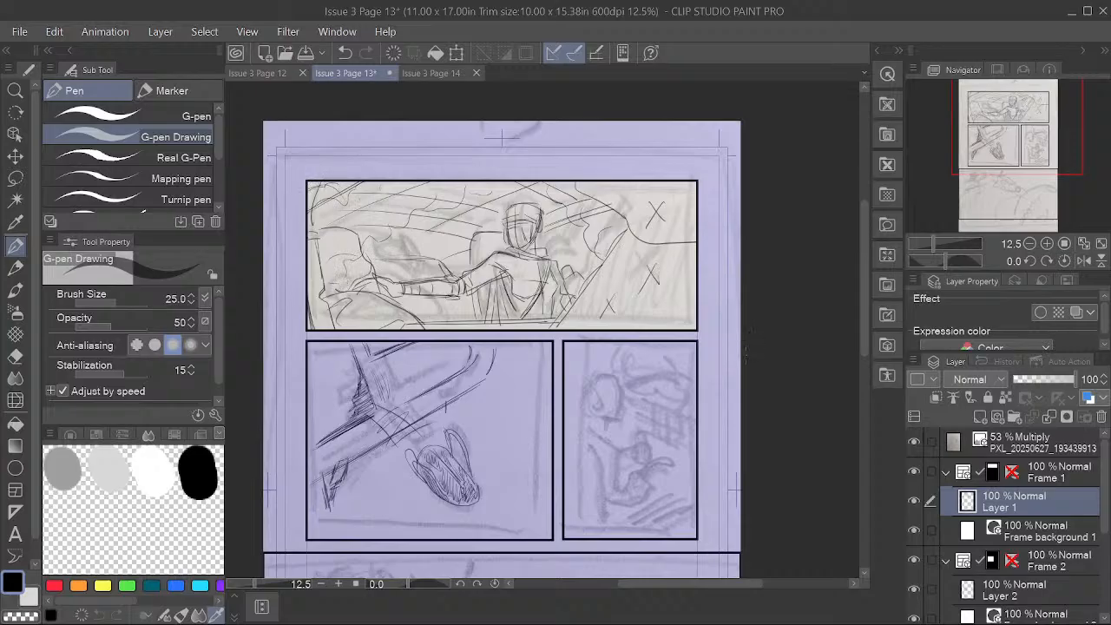
Step: Make Frame 3's Layer 3 the active layer for drawing the third panel
{"action": "key", "text": "space"}
{"action": "left_click_drag", "start_coordinate": [659, 555], "coordinate": [659, 399]}
{"action": "left_click_drag", "start_coordinate": [679, 444], "coordinate": [671, 399]}
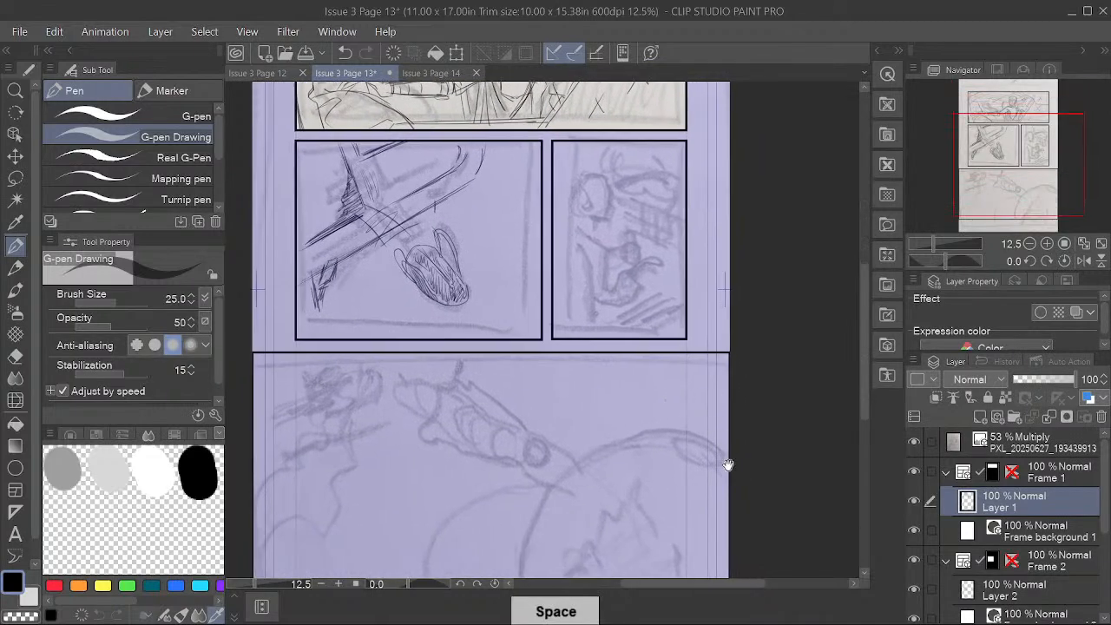
{"action": "left_click_drag", "start_coordinate": [725, 477], "coordinate": [718, 482]}
{"action": "scroll", "coordinate": [1024, 538], "scroll_direction": "down", "scroll_amount": 3}
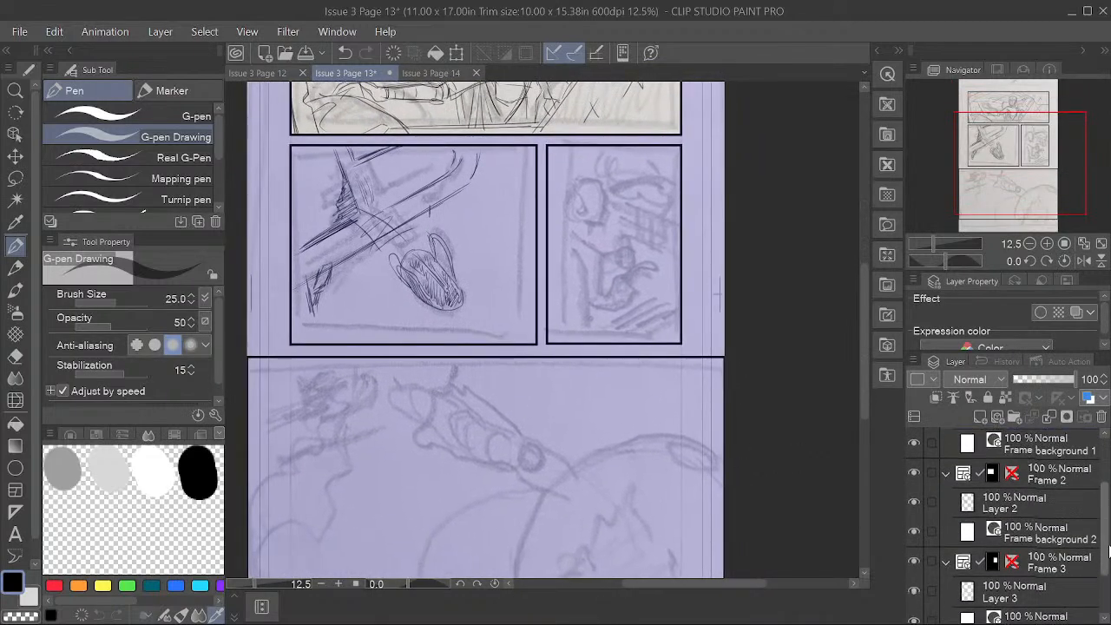
{"action": "left_click", "coordinate": [1041, 554]}
{"action": "key", "text": "space"}
{"action": "left_click_drag", "start_coordinate": [688, 419], "coordinate": [656, 441]}
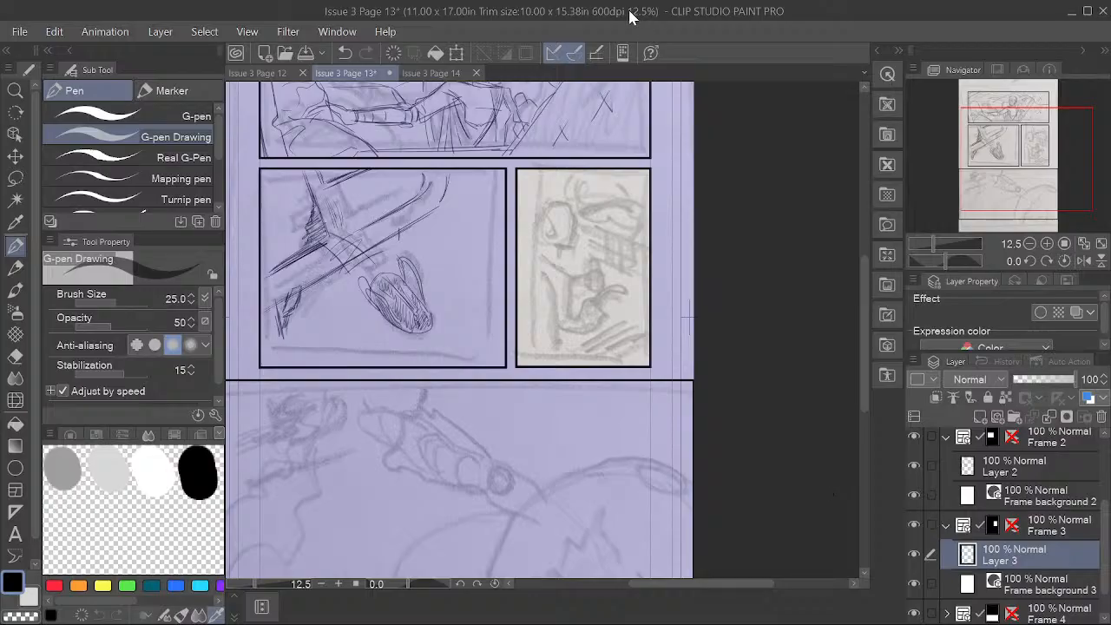
Step: Draw scalloped smoke cloud outlines across the upper part of the third panel over the scanned sketch
{"action": "key", "text": "space"}
{"action": "left_click_drag", "start_coordinate": [635, 398], "coordinate": [597, 511]}
{"action": "scroll", "coordinate": [576, 407], "scroll_direction": "up", "scroll_amount": 2}
{"action": "key", "text": "space"}
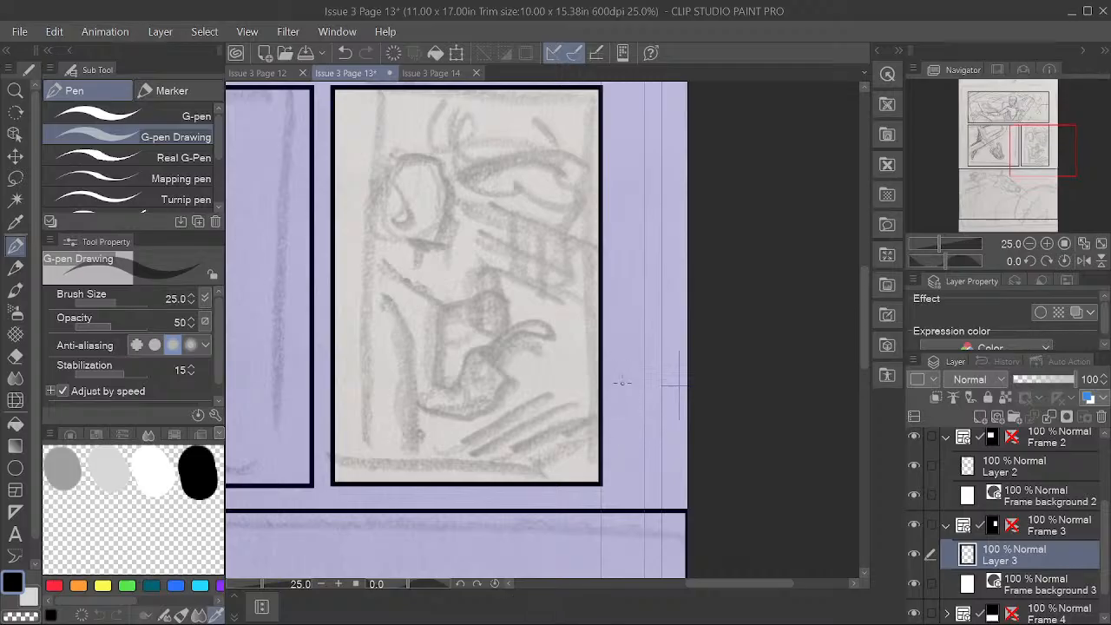
{"action": "key", "text": "space"}
{"action": "left_click_drag", "start_coordinate": [621, 382], "coordinate": [630, 426]}
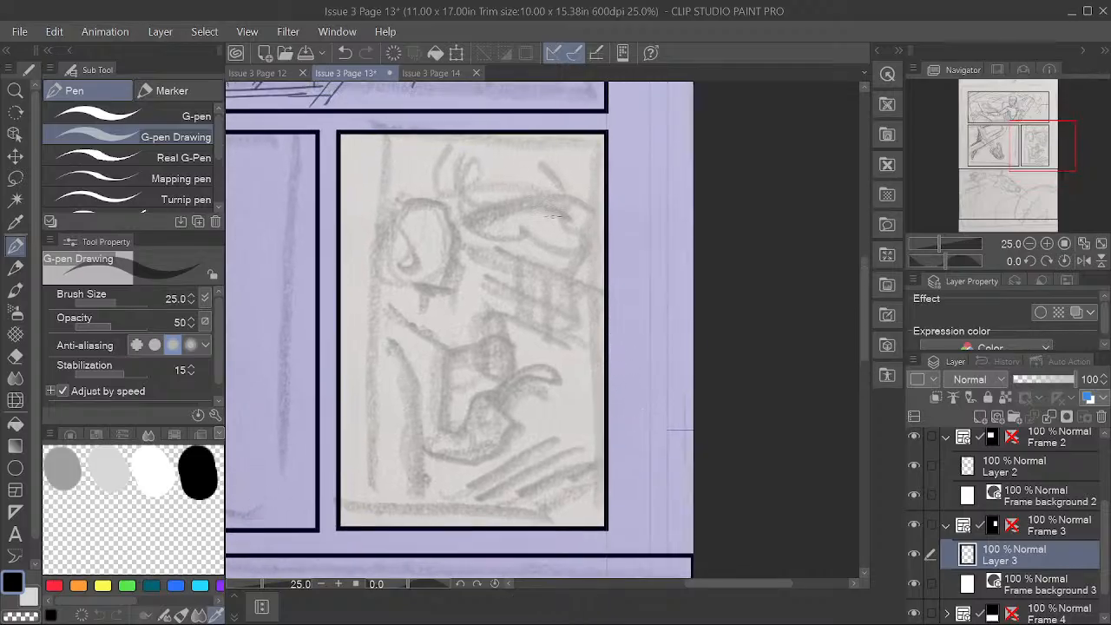
{"action": "mouse_move", "coordinate": [425, 137]}
{"action": "left_mouse_down"}
{"action": "mouse_move", "coordinate": [446, 174]}
{"action": "mouse_move", "coordinate": [435, 183]}
{"action": "mouse_move", "coordinate": [467, 193]}
{"action": "left_mouse_up"}
{"action": "left_click_drag", "start_coordinate": [460, 154], "coordinate": [497, 207]}
{"action": "mouse_move", "coordinate": [553, 135]}
{"action": "left_mouse_down"}
{"action": "mouse_move", "coordinate": [493, 222]}
{"action": "mouse_move", "coordinate": [523, 247]}
{"action": "mouse_move", "coordinate": [556, 221]}
{"action": "mouse_move", "coordinate": [566, 253]}
{"action": "mouse_move", "coordinate": [575, 140]}
{"action": "mouse_move", "coordinate": [568, 176]}
{"action": "mouse_move", "coordinate": [590, 199]}
{"action": "mouse_move", "coordinate": [607, 261]}
{"action": "left_mouse_up"}
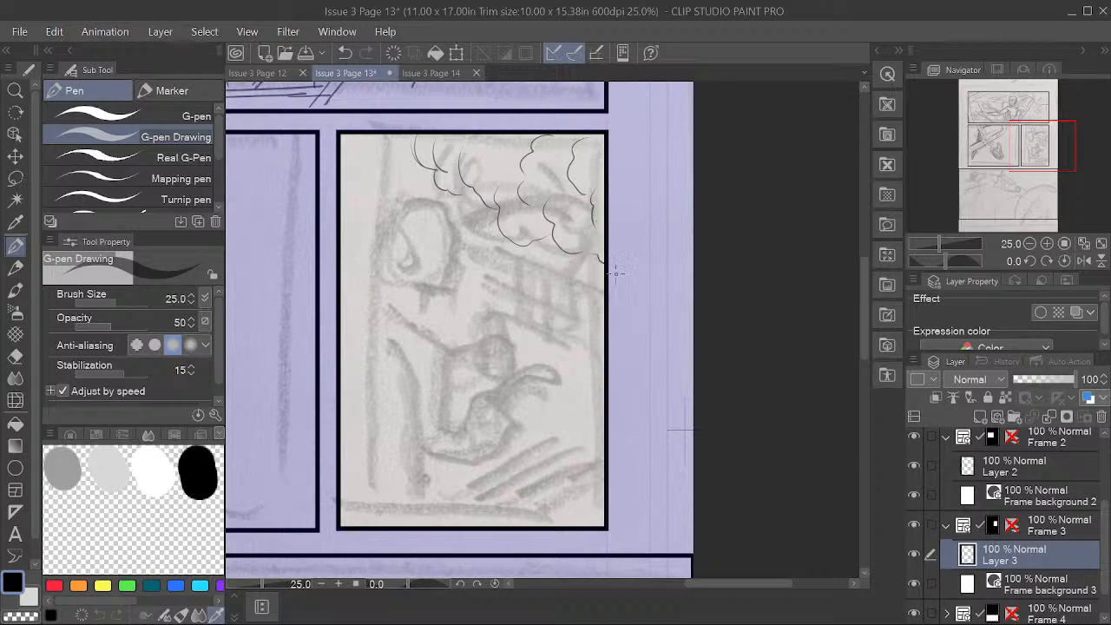
Step: Draw the third panel's lower-right smoke edge, the long curved contour down the left side and the diagonal lower edge
{"action": "mouse_move", "coordinate": [604, 440]}
{"action": "left_mouse_down"}
{"action": "mouse_move", "coordinate": [570, 437]}
{"action": "mouse_move", "coordinate": [566, 487]}
{"action": "mouse_move", "coordinate": [546, 491]}
{"action": "mouse_move", "coordinate": [524, 526]}
{"action": "left_mouse_up"}
{"action": "mouse_move", "coordinate": [342, 247]}
{"action": "left_mouse_down"}
{"action": "mouse_move", "coordinate": [371, 266]}
{"action": "mouse_move", "coordinate": [392, 347]}
{"action": "mouse_move", "coordinate": [408, 507]}
{"action": "mouse_move", "coordinate": [557, 434]}
{"action": "left_mouse_up"}
{"action": "left_click_drag", "start_coordinate": [454, 489], "coordinate": [574, 423]}
{"action": "left_click_drag", "start_coordinate": [488, 475], "coordinate": [550, 438]}
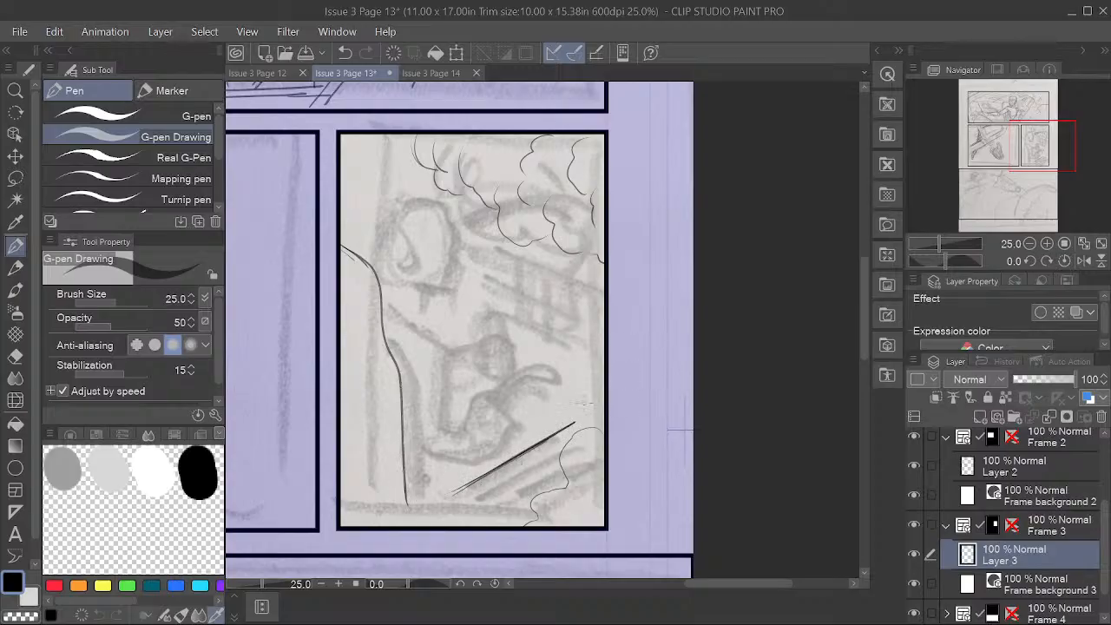
Step: Outline the control console's vertical edge and slanted upper edge beneath the smoke in the third panel
{"action": "left_click_drag", "start_coordinate": [469, 244], "coordinate": [467, 296]}
{"action": "mouse_move", "coordinate": [483, 198]}
{"action": "left_mouse_down"}
{"action": "mouse_move", "coordinate": [457, 219]}
{"action": "mouse_move", "coordinate": [460, 243]}
{"action": "mouse_move", "coordinate": [470, 243]}
{"action": "mouse_move", "coordinate": [457, 228]}
{"action": "mouse_move", "coordinate": [505, 223]}
{"action": "mouse_move", "coordinate": [628, 279]}
{"action": "left_mouse_up"}
{"action": "left_click", "coordinate": [15, 355]}
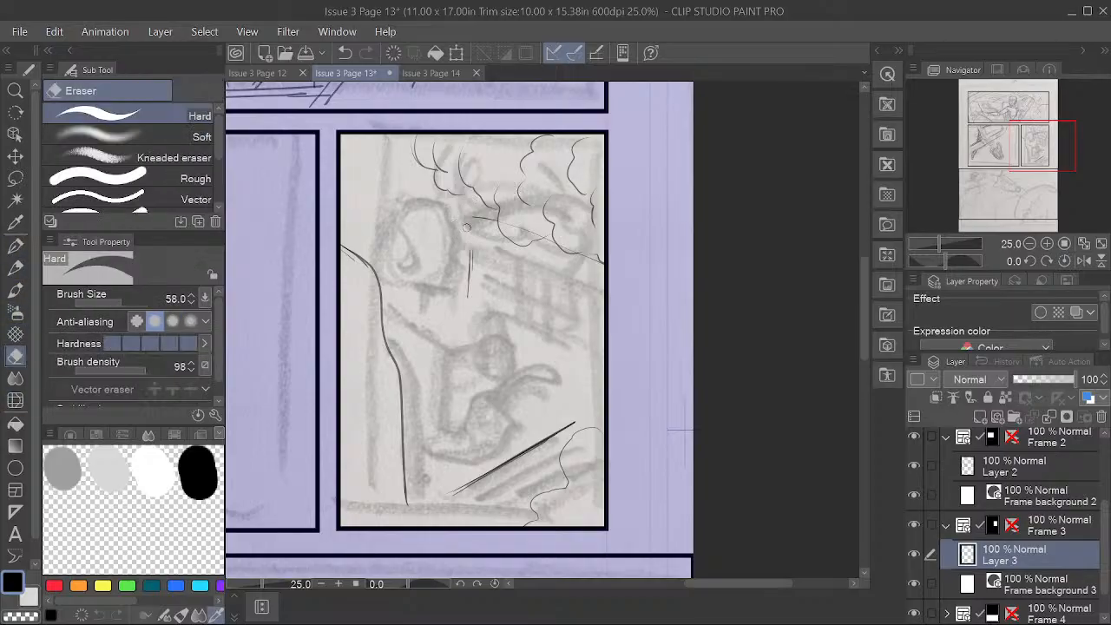
{"action": "key", "text": "p"}
{"action": "mouse_move", "coordinate": [458, 213]}
{"action": "left_mouse_down"}
{"action": "mouse_move", "coordinate": [486, 204]}
{"action": "mouse_move", "coordinate": [459, 206]}
{"action": "mouse_move", "coordinate": [451, 222]}
{"action": "mouse_move", "coordinate": [613, 266]}
{"action": "mouse_move", "coordinate": [490, 230]}
{"action": "mouse_move", "coordinate": [542, 236]}
{"action": "mouse_move", "coordinate": [605, 274]}
{"action": "left_mouse_up"}
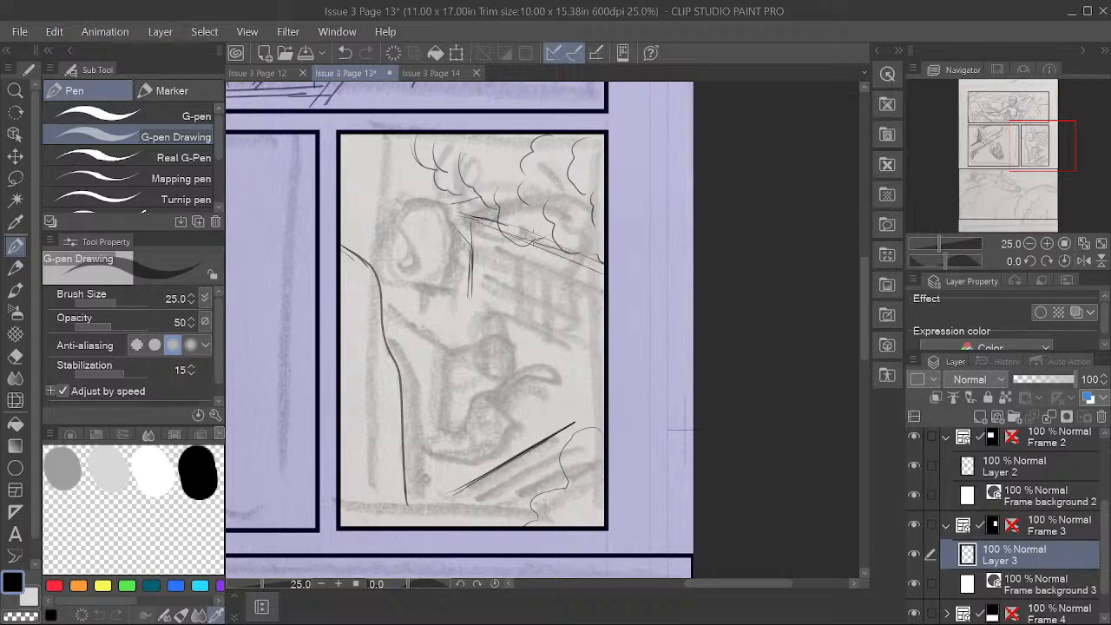
{"action": "left_click_drag", "start_coordinate": [469, 278], "coordinate": [469, 309]}
Step: Sketch the curved head and body contours on the left of the third panel, plus a small cylinder below the console
{"action": "mouse_move", "coordinate": [491, 316]}
{"action": "left_mouse_down"}
{"action": "mouse_move", "coordinate": [488, 329]}
{"action": "mouse_move", "coordinate": [498, 328]}
{"action": "mouse_move", "coordinate": [483, 341]}
{"action": "mouse_move", "coordinate": [504, 339]}
{"action": "mouse_move", "coordinate": [475, 322]}
{"action": "mouse_move", "coordinate": [495, 311]}
{"action": "left_mouse_up"}
{"action": "mouse_move", "coordinate": [376, 198]}
{"action": "left_mouse_down"}
{"action": "mouse_move", "coordinate": [457, 211]}
{"action": "mouse_move", "coordinate": [423, 288]}
{"action": "left_mouse_up"}
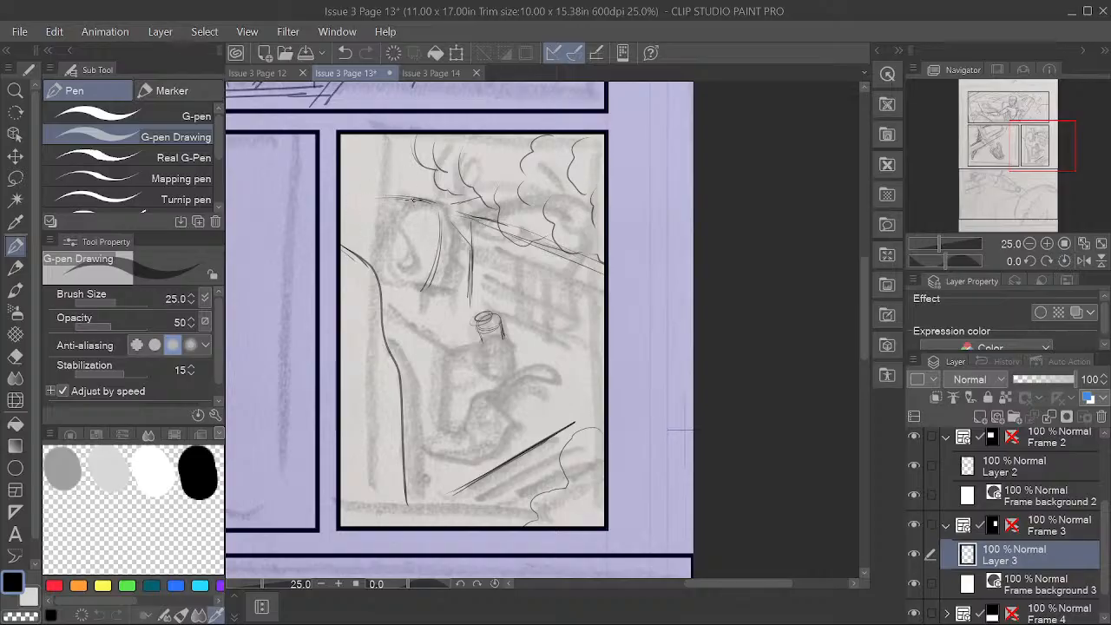
{"action": "mouse_move", "coordinate": [408, 196]}
{"action": "left_mouse_down"}
{"action": "mouse_move", "coordinate": [363, 203]}
{"action": "mouse_move", "coordinate": [365, 241]}
{"action": "mouse_move", "coordinate": [368, 228]}
{"action": "mouse_move", "coordinate": [410, 289]}
{"action": "mouse_move", "coordinate": [389, 282]}
{"action": "mouse_move", "coordinate": [445, 219]}
{"action": "mouse_move", "coordinate": [411, 293]}
{"action": "left_mouse_up"}
{"action": "left_click_drag", "start_coordinate": [441, 227], "coordinate": [423, 289]}
{"action": "mouse_move", "coordinate": [375, 263]}
{"action": "left_mouse_down"}
{"action": "mouse_move", "coordinate": [365, 290]}
{"action": "mouse_move", "coordinate": [422, 339]}
{"action": "mouse_move", "coordinate": [427, 413]}
{"action": "mouse_move", "coordinate": [448, 469]}
{"action": "left_mouse_up"}
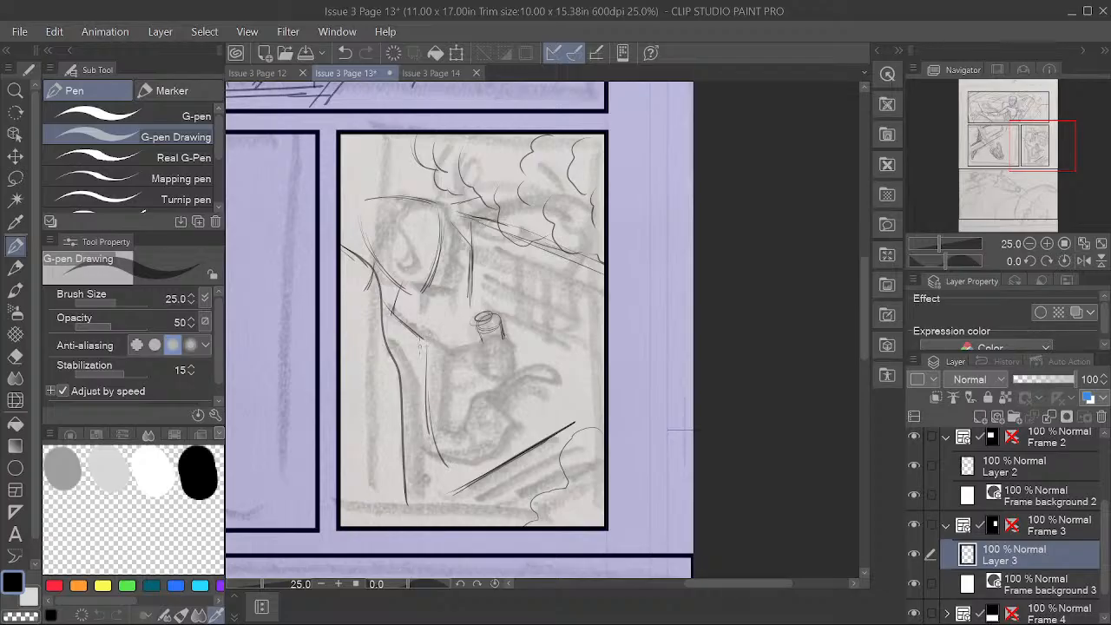
{"action": "left_click_drag", "start_coordinate": [399, 417], "coordinate": [444, 484]}
Step: Erase the small cylinder below the console and draw a hand outline in its place
{"action": "key", "text": "e"}
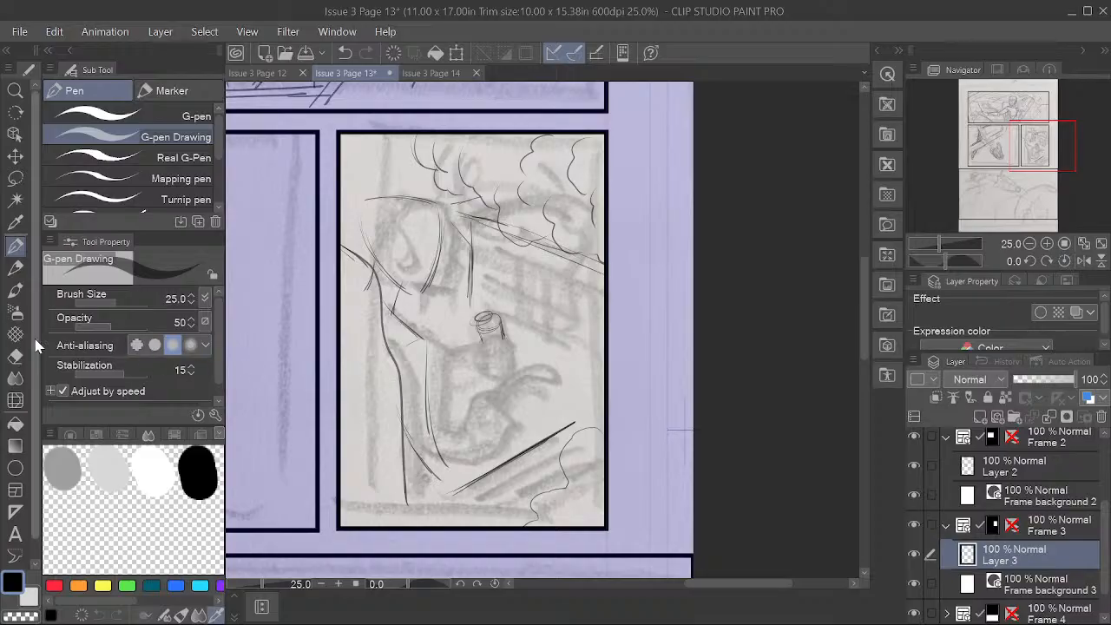
{"action": "mouse_move", "coordinate": [479, 334]}
{"action": "left_mouse_down"}
{"action": "mouse_move", "coordinate": [482, 343]}
{"action": "mouse_move", "coordinate": [491, 323]}
{"action": "mouse_move", "coordinate": [503, 337]}
{"action": "left_mouse_up"}
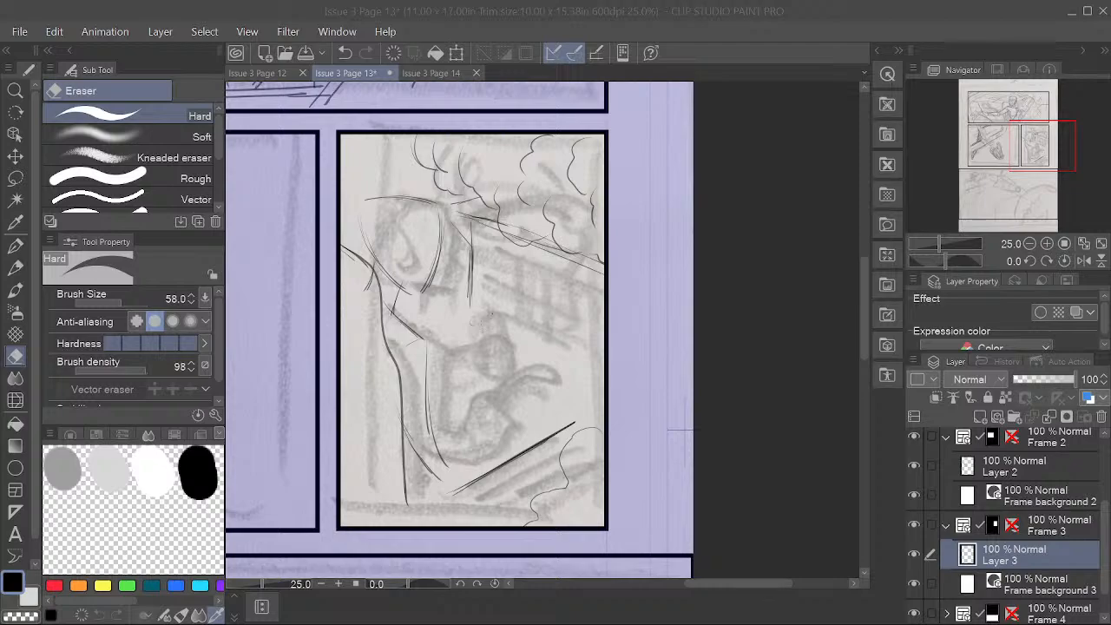
{"action": "left_click", "coordinate": [566, 14]}
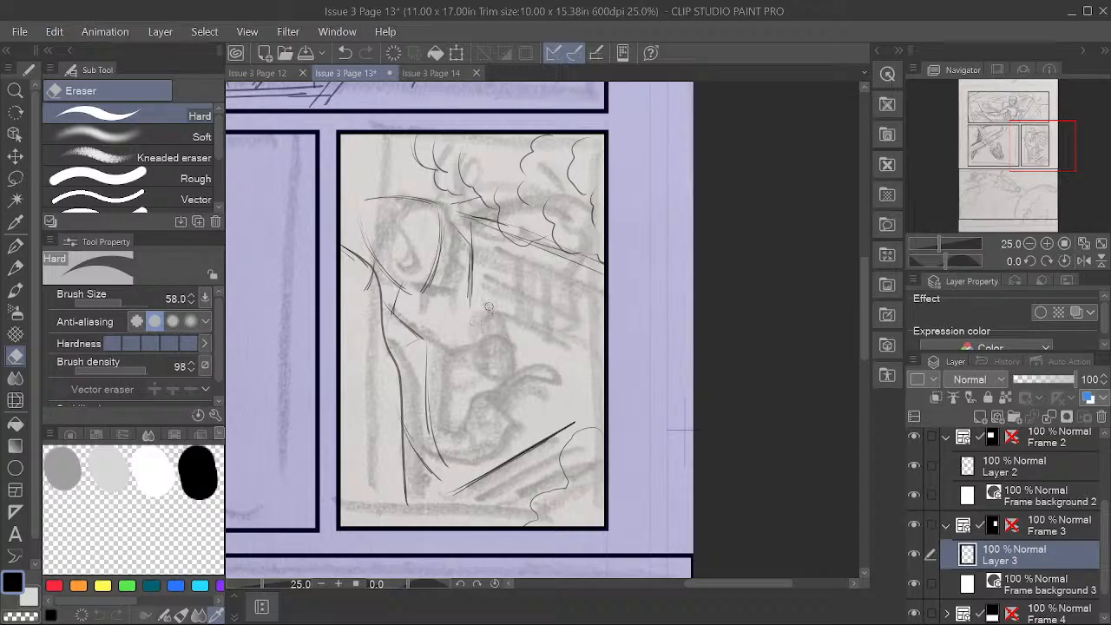
{"action": "left_click", "coordinate": [15, 246]}
{"action": "mouse_move", "coordinate": [480, 311]}
{"action": "left_mouse_down"}
{"action": "mouse_move", "coordinate": [469, 328]}
{"action": "mouse_move", "coordinate": [490, 312]}
{"action": "mouse_move", "coordinate": [510, 321]}
{"action": "mouse_move", "coordinate": [485, 339]}
{"action": "left_mouse_up"}
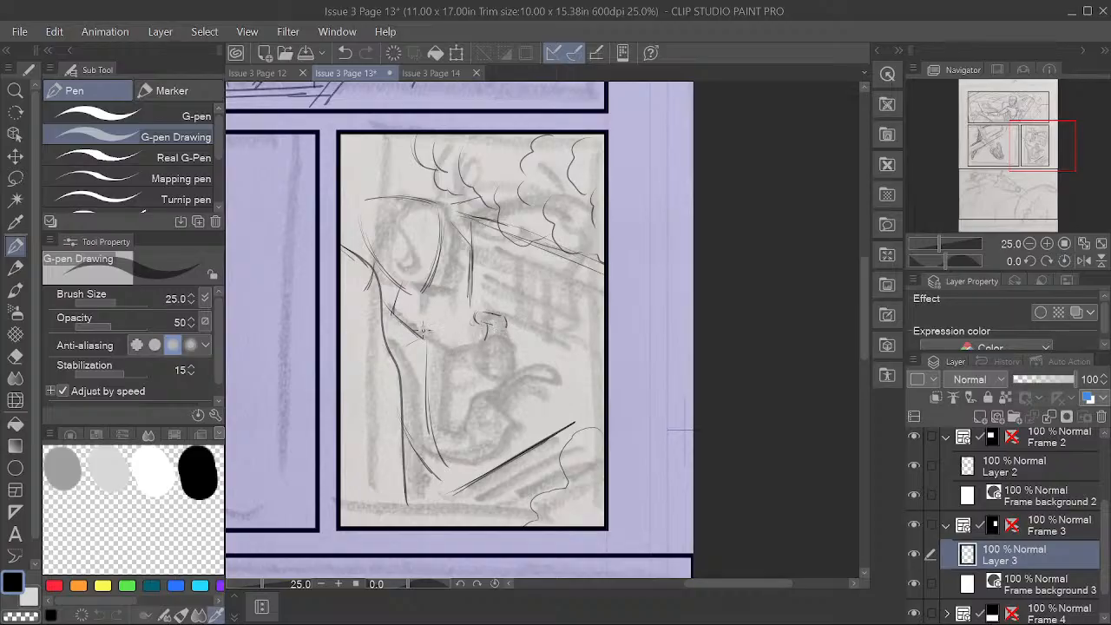
Step: Draw the forearm and fist reaching from the figure's body toward the console
{"action": "left_click_drag", "start_coordinate": [429, 340], "coordinate": [514, 343]}
{"action": "left_click_drag", "start_coordinate": [514, 343], "coordinate": [500, 349]}
{"action": "key", "text": "ctrl+z"}
{"action": "mouse_move", "coordinate": [512, 336]}
{"action": "left_mouse_down"}
{"action": "mouse_move", "coordinate": [503, 359]}
{"action": "mouse_move", "coordinate": [512, 360]}
{"action": "left_mouse_up"}
{"action": "mouse_move", "coordinate": [433, 356]}
{"action": "left_mouse_down"}
{"action": "mouse_move", "coordinate": [518, 338]}
{"action": "mouse_move", "coordinate": [479, 321]}
{"action": "mouse_move", "coordinate": [492, 366]}
{"action": "mouse_move", "coordinate": [479, 373]}
{"action": "mouse_move", "coordinate": [509, 363]}
{"action": "left_mouse_up"}
Step: Sketch the figure's lower arm and hand along the curved form, and strengthen the body's inner side line
{"action": "mouse_move", "coordinate": [450, 457]}
{"action": "left_mouse_down"}
{"action": "mouse_move", "coordinate": [434, 469]}
{"action": "mouse_move", "coordinate": [491, 425]}
{"action": "left_mouse_up"}
{"action": "mouse_move", "coordinate": [436, 478]}
{"action": "left_mouse_down"}
{"action": "mouse_move", "coordinate": [486, 444]}
{"action": "mouse_move", "coordinate": [501, 415]}
{"action": "mouse_move", "coordinate": [488, 395]}
{"action": "mouse_move", "coordinate": [481, 414]}
{"action": "mouse_move", "coordinate": [519, 374]}
{"action": "mouse_move", "coordinate": [534, 368]}
{"action": "mouse_move", "coordinate": [522, 386]}
{"action": "mouse_move", "coordinate": [538, 384]}
{"action": "left_mouse_up"}
{"action": "mouse_move", "coordinate": [539, 369]}
{"action": "left_mouse_down"}
{"action": "mouse_move", "coordinate": [540, 383]}
{"action": "mouse_move", "coordinate": [510, 408]}
{"action": "left_mouse_up"}
{"action": "left_click_drag", "start_coordinate": [523, 403], "coordinate": [496, 436]}
{"action": "mouse_move", "coordinate": [503, 422]}
{"action": "left_mouse_down"}
{"action": "mouse_move", "coordinate": [488, 443]}
{"action": "mouse_move", "coordinate": [473, 427]}
{"action": "mouse_move", "coordinate": [438, 441]}
{"action": "left_mouse_up"}
{"action": "mouse_move", "coordinate": [425, 350]}
{"action": "left_mouse_down"}
{"action": "mouse_move", "coordinate": [446, 376]}
{"action": "mouse_move", "coordinate": [427, 414]}
{"action": "left_mouse_up"}
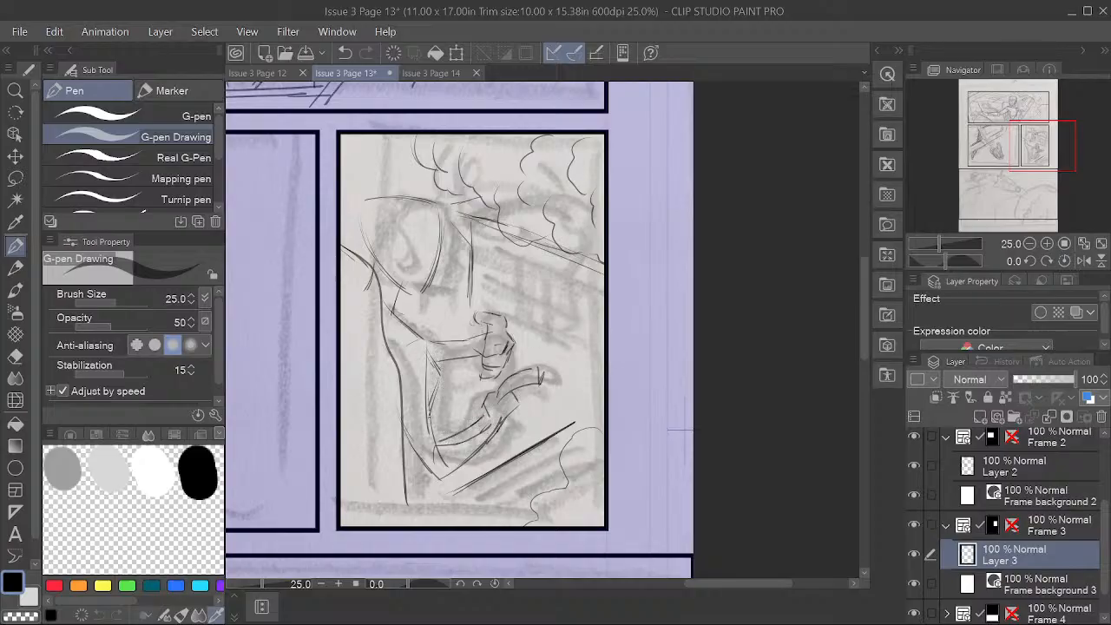
Step: Draw the corner lines at the figure's base and double the diagonal edge near the third panel's lower border
{"action": "left_click_drag", "start_coordinate": [415, 469], "coordinate": [411, 488]}
{"action": "left_click_drag", "start_coordinate": [426, 467], "coordinate": [421, 495]}
{"action": "mouse_move", "coordinate": [405, 430]}
{"action": "left_mouse_down"}
{"action": "mouse_move", "coordinate": [447, 500]}
{"action": "mouse_move", "coordinate": [548, 444]}
{"action": "left_mouse_up"}
{"action": "mouse_move", "coordinate": [418, 508]}
{"action": "left_mouse_down"}
{"action": "mouse_move", "coordinate": [568, 427]}
{"action": "mouse_move", "coordinate": [526, 460]}
{"action": "left_mouse_up"}
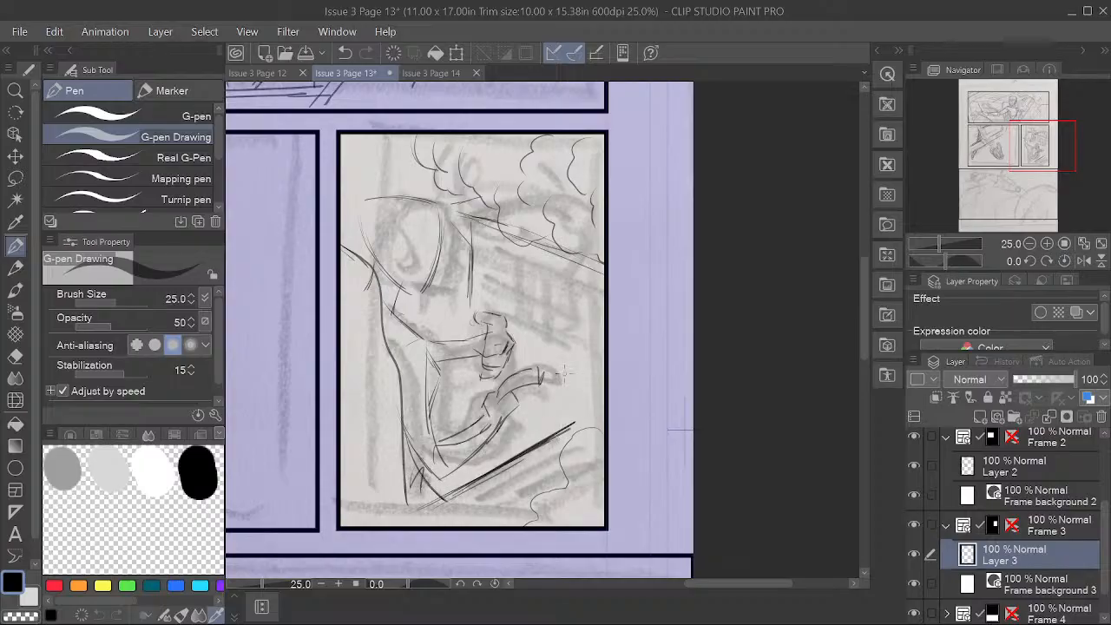
Step: Draw the console's slanted lower edge and outline a tall rectangular inset panel on its face
{"action": "left_click_drag", "start_coordinate": [517, 339], "coordinate": [605, 380]}
{"action": "mouse_move", "coordinate": [499, 273]}
{"action": "left_mouse_down"}
{"action": "mouse_move", "coordinate": [499, 313]}
{"action": "mouse_move", "coordinate": [523, 321]}
{"action": "left_mouse_up"}
{"action": "left_click_drag", "start_coordinate": [523, 257], "coordinate": [524, 328]}
{"action": "left_click_drag", "start_coordinate": [499, 280], "coordinate": [523, 293]}
{"action": "left_click_drag", "start_coordinate": [498, 249], "coordinate": [526, 258]}
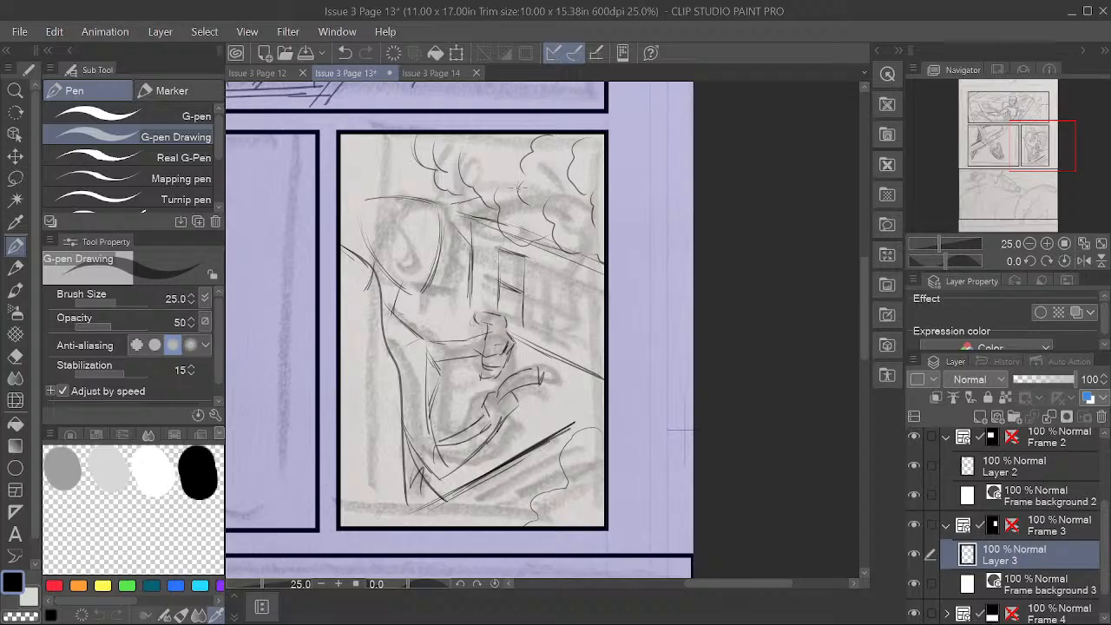
Step: Reinforce the inset panel's crossbars and outline a second rectangular screen next to it on the console
{"action": "left_click_drag", "start_coordinate": [506, 318], "coordinate": [524, 328]}
{"action": "left_click_drag", "start_coordinate": [500, 285], "coordinate": [526, 295]}
{"action": "left_click_drag", "start_coordinate": [501, 282], "coordinate": [524, 291]}
{"action": "left_click_drag", "start_coordinate": [504, 253], "coordinate": [524, 260]}
{"action": "mouse_move", "coordinate": [531, 331]}
{"action": "left_mouse_down"}
{"action": "mouse_move", "coordinate": [531, 305]}
{"action": "mouse_move", "coordinate": [566, 319]}
{"action": "mouse_move", "coordinate": [566, 355]}
{"action": "left_mouse_up"}
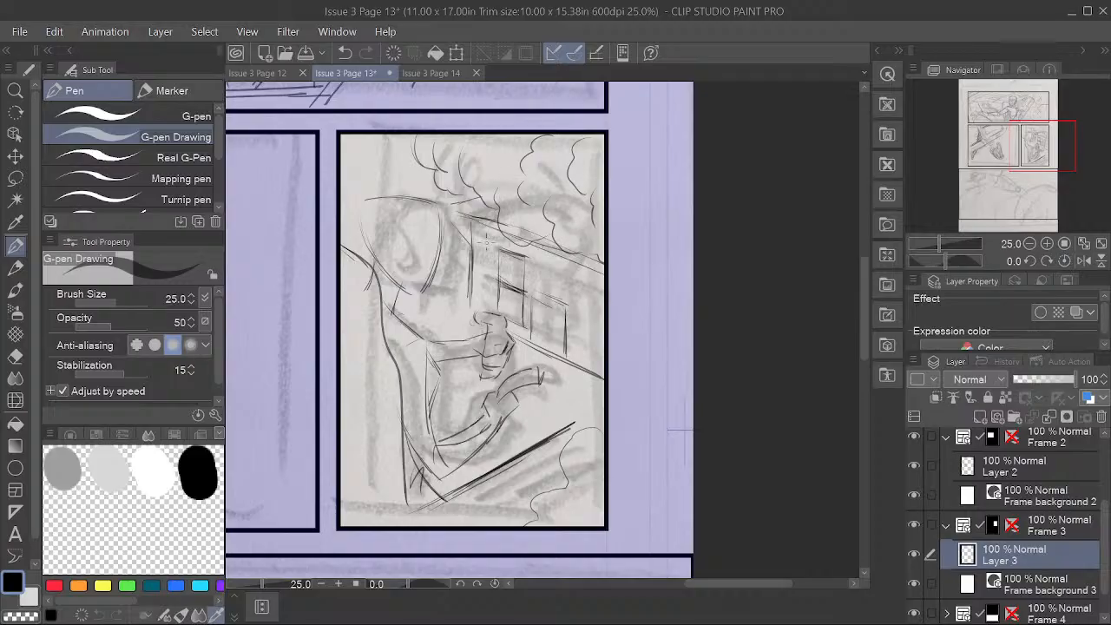
Step: Draw groups of round dials on the console's face beside and above the rectangular screens
{"action": "mouse_move", "coordinate": [487, 240]}
{"action": "left_mouse_down"}
{"action": "mouse_move", "coordinate": [479, 257]}
{"action": "mouse_move", "coordinate": [487, 239]}
{"action": "left_mouse_up"}
{"action": "left_click_drag", "start_coordinate": [483, 284], "coordinate": [484, 297]}
{"action": "mouse_move", "coordinate": [542, 258]}
{"action": "left_mouse_down"}
{"action": "mouse_move", "coordinate": [544, 288]}
{"action": "mouse_move", "coordinate": [564, 265]}
{"action": "mouse_move", "coordinate": [559, 283]}
{"action": "left_mouse_up"}
Step: Draw the console's angled corner and side face with oval dials, adding contour lines above the head and across the body
{"action": "left_click_drag", "start_coordinate": [446, 209], "coordinate": [465, 237]}
{"action": "left_click_drag", "start_coordinate": [446, 207], "coordinate": [486, 201]}
{"action": "left_click_drag", "start_coordinate": [348, 154], "coordinate": [411, 146]}
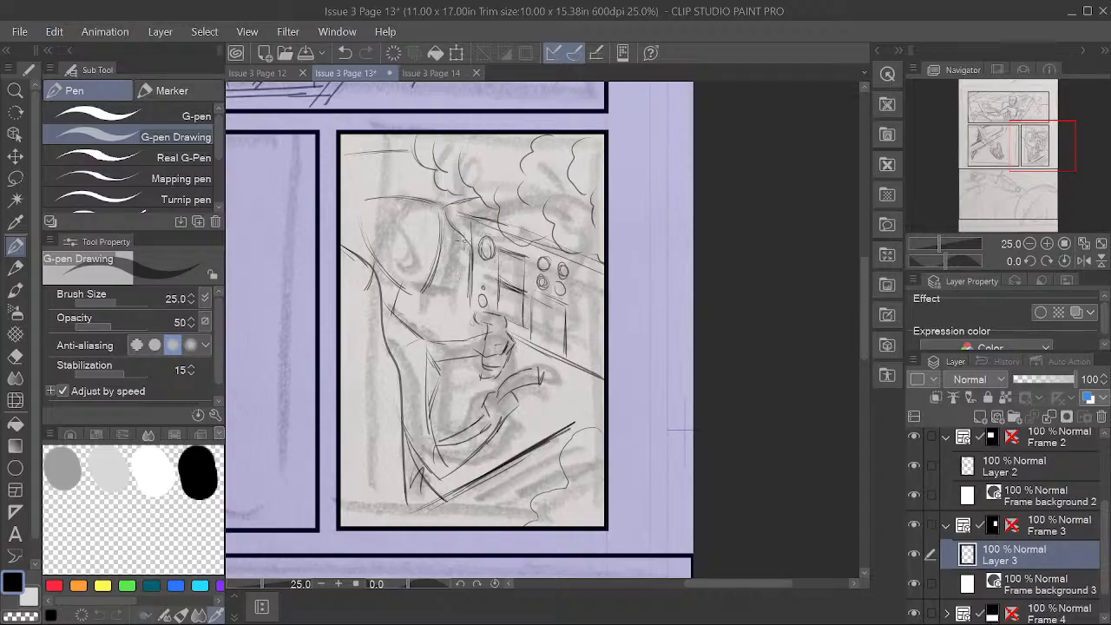
{"action": "mouse_move", "coordinate": [451, 236]}
{"action": "left_mouse_down"}
{"action": "mouse_move", "coordinate": [449, 306]}
{"action": "mouse_move", "coordinate": [469, 312]}
{"action": "mouse_move", "coordinate": [465, 264]}
{"action": "mouse_move", "coordinate": [465, 297]}
{"action": "left_mouse_up"}
{"action": "mouse_move", "coordinate": [403, 316]}
{"action": "left_mouse_down"}
{"action": "mouse_move", "coordinate": [442, 305]}
{"action": "mouse_move", "coordinate": [456, 318]}
{"action": "left_mouse_up"}
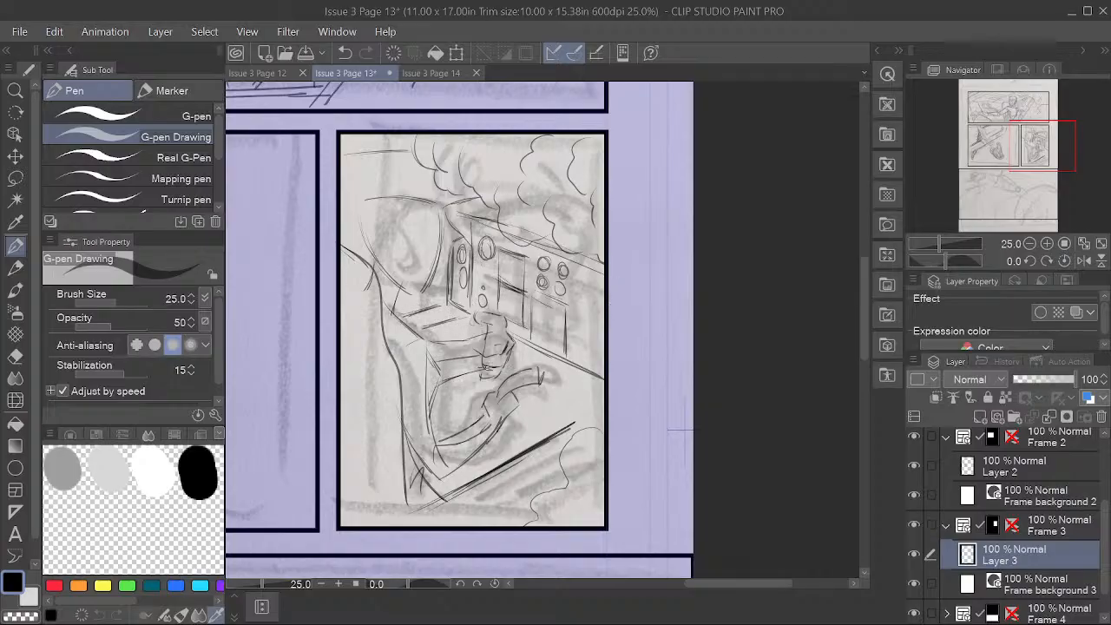
Step: Add finger details below the fist and draw the curved contours joining the lower arm to the diagonal edge
{"action": "left_click_drag", "start_coordinate": [482, 376], "coordinate": [489, 395]}
{"action": "left_click_drag", "start_coordinate": [493, 373], "coordinate": [501, 383]}
{"action": "mouse_move", "coordinate": [442, 429]}
{"action": "left_mouse_down"}
{"action": "mouse_move", "coordinate": [494, 399]}
{"action": "mouse_move", "coordinate": [535, 423]}
{"action": "mouse_move", "coordinate": [501, 457]}
{"action": "left_mouse_up"}
{"action": "mouse_move", "coordinate": [542, 390]}
{"action": "left_mouse_down"}
{"action": "mouse_move", "coordinate": [572, 425]}
{"action": "mouse_move", "coordinate": [590, 396]}
{"action": "mouse_move", "coordinate": [560, 432]}
{"action": "mouse_move", "coordinate": [569, 426]}
{"action": "left_mouse_up"}
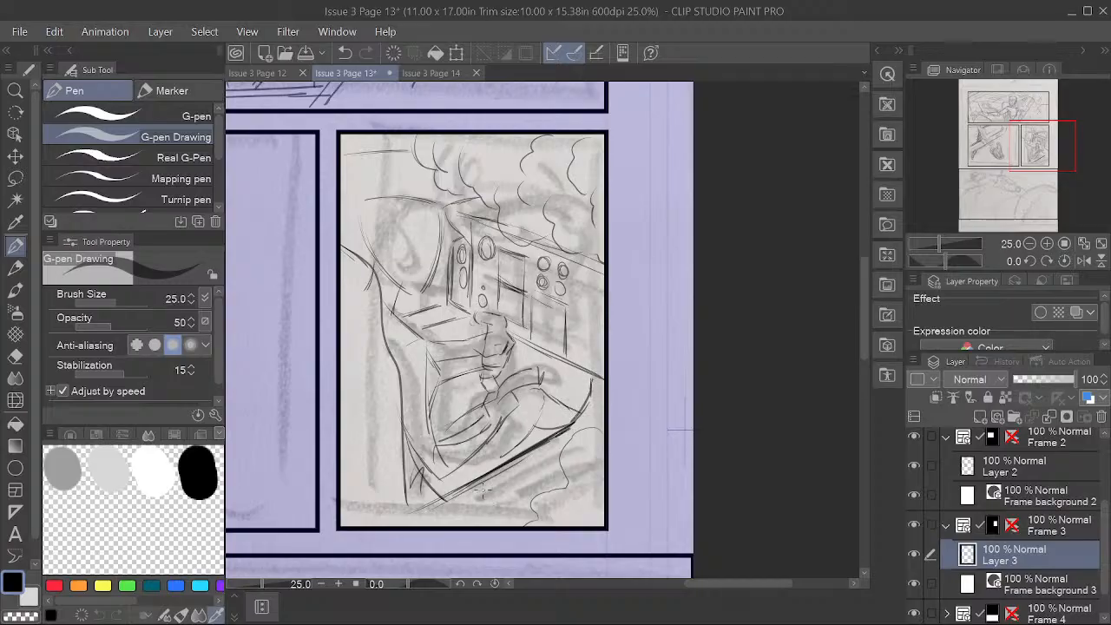
Step: Draw a slanted instrument plate with two oval gauges below the diagonal edge
{"action": "left_click_drag", "start_coordinate": [476, 487], "coordinate": [508, 518]}
{"action": "mouse_move", "coordinate": [511, 470]}
{"action": "left_mouse_down"}
{"action": "mouse_move", "coordinate": [539, 490]}
{"action": "mouse_move", "coordinate": [502, 508]}
{"action": "left_mouse_up"}
{"action": "mouse_move", "coordinate": [558, 479]}
{"action": "left_mouse_down"}
{"action": "mouse_move", "coordinate": [498, 508]}
{"action": "mouse_move", "coordinate": [518, 490]}
{"action": "mouse_move", "coordinate": [498, 490]}
{"action": "left_mouse_up"}
{"action": "mouse_move", "coordinate": [559, 455]}
{"action": "left_mouse_down"}
{"action": "mouse_move", "coordinate": [531, 473]}
{"action": "mouse_move", "coordinate": [561, 460]}
{"action": "left_mouse_up"}
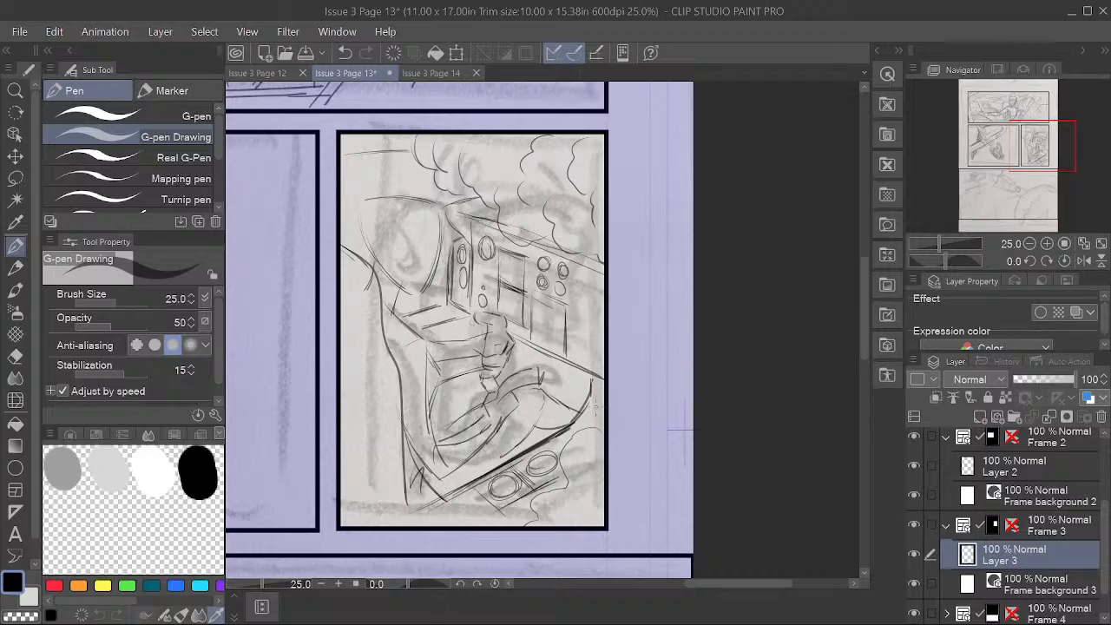
Step: Add oval gauges along the console's right end and vertical divider lines in the second rectangular screen
{"action": "left_click_drag", "start_coordinate": [593, 388], "coordinate": [605, 406]}
{"action": "mouse_move", "coordinate": [579, 335]}
{"action": "left_mouse_down"}
{"action": "mouse_move", "coordinate": [576, 356]}
{"action": "mouse_move", "coordinate": [590, 359]}
{"action": "mouse_move", "coordinate": [598, 340]}
{"action": "left_mouse_up"}
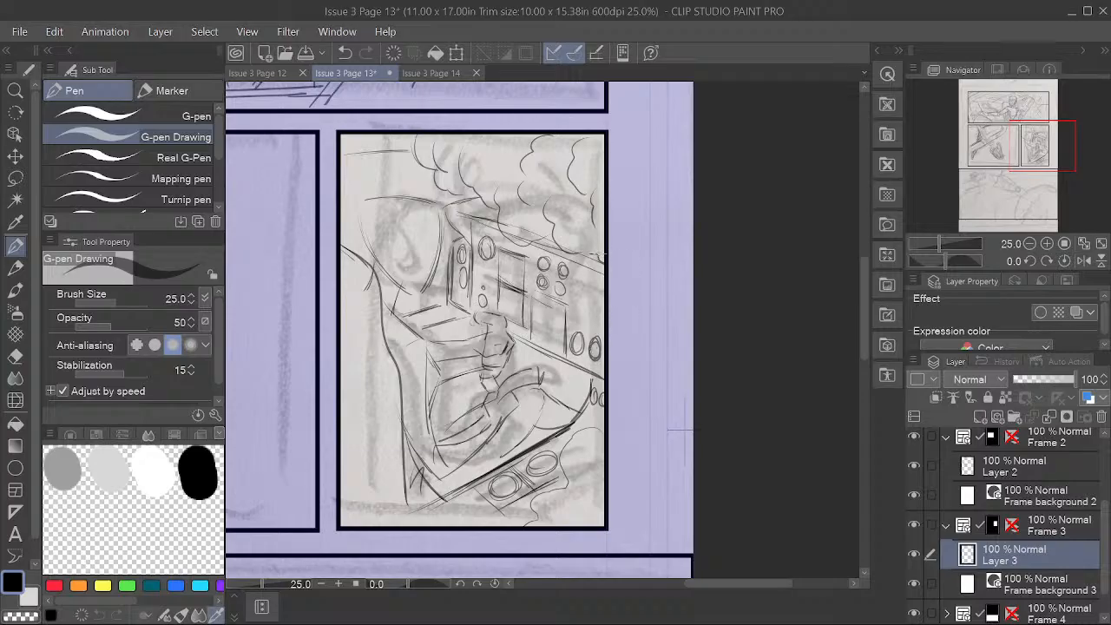
{"action": "mouse_move", "coordinate": [590, 284]}
{"action": "left_mouse_down"}
{"action": "mouse_move", "coordinate": [592, 329]}
{"action": "mouse_move", "coordinate": [591, 286]}
{"action": "mouse_move", "coordinate": [589, 326]}
{"action": "mouse_move", "coordinate": [607, 322]}
{"action": "mouse_move", "coordinate": [599, 274]}
{"action": "left_mouse_up"}
{"action": "mouse_move", "coordinate": [543, 302]}
{"action": "left_mouse_down"}
{"action": "mouse_move", "coordinate": [543, 344]}
{"action": "mouse_move", "coordinate": [568, 328]}
{"action": "left_mouse_up"}
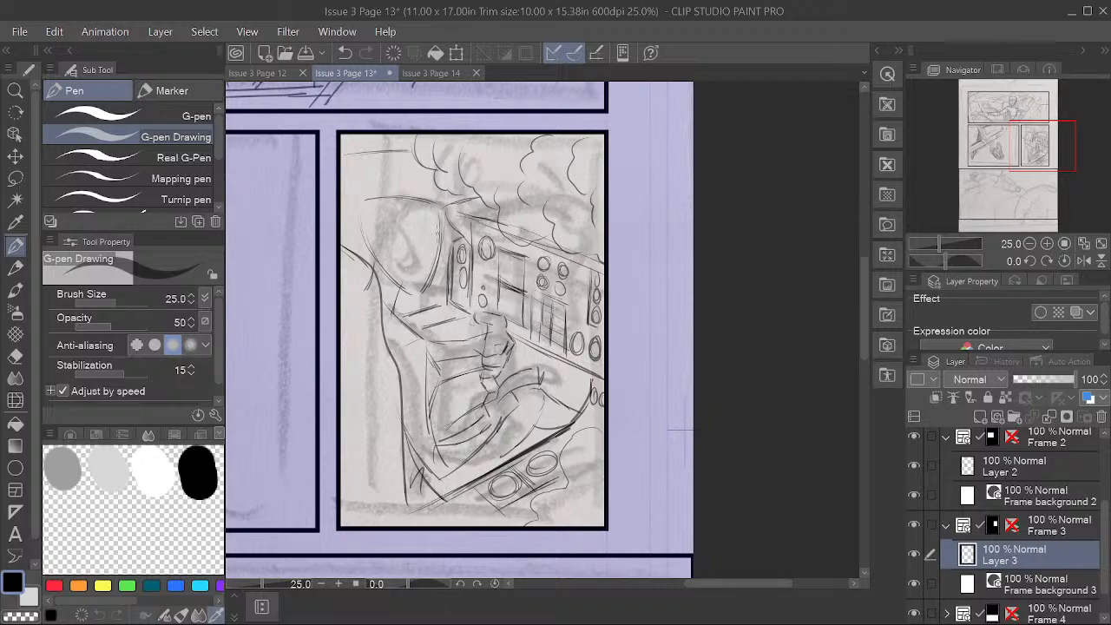
Step: Sketch the ear oval and face lines inside the figure's head, undoing stray strokes
{"action": "mouse_move", "coordinate": [441, 236]}
{"action": "left_mouse_down"}
{"action": "mouse_move", "coordinate": [407, 240]}
{"action": "mouse_move", "coordinate": [441, 237]}
{"action": "mouse_move", "coordinate": [412, 243]}
{"action": "mouse_move", "coordinate": [428, 277]}
{"action": "mouse_move", "coordinate": [405, 281]}
{"action": "mouse_move", "coordinate": [427, 290]}
{"action": "mouse_move", "coordinate": [446, 239]}
{"action": "mouse_move", "coordinate": [398, 267]}
{"action": "left_mouse_up"}
{"action": "key", "text": "ctrl+z"}
{"action": "key", "text": "ctrl+z"}
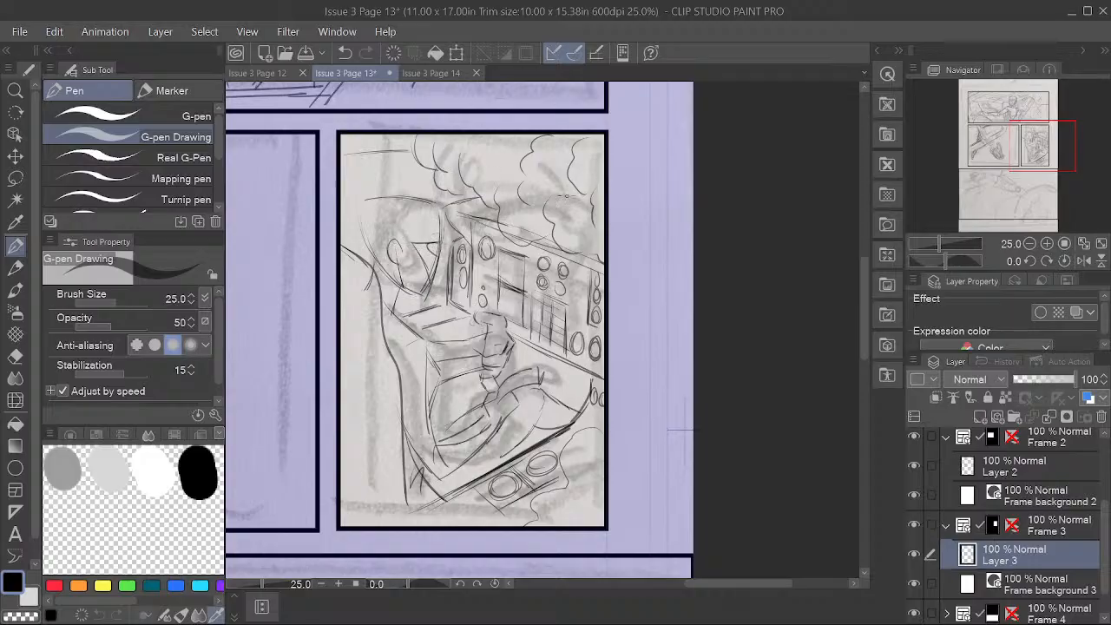
Step: Draw the double vertical contour left of the figure, the shoulder details and a small circle at the lower arm's base
{"action": "mouse_move", "coordinate": [381, 311]}
{"action": "left_mouse_down"}
{"action": "mouse_move", "coordinate": [411, 318]}
{"action": "mouse_move", "coordinate": [385, 336]}
{"action": "mouse_move", "coordinate": [394, 349]}
{"action": "mouse_move", "coordinate": [421, 335]}
{"action": "mouse_move", "coordinate": [400, 368]}
{"action": "left_mouse_up"}
{"action": "mouse_move", "coordinate": [442, 452]}
{"action": "left_mouse_down"}
{"action": "mouse_move", "coordinate": [437, 467]}
{"action": "mouse_move", "coordinate": [491, 435]}
{"action": "left_mouse_up"}
{"action": "key", "text": "space"}
{"action": "left_click_drag", "start_coordinate": [701, 407], "coordinate": [748, 380]}
{"action": "mouse_move", "coordinate": [405, 232]}
{"action": "left_mouse_down"}
{"action": "mouse_move", "coordinate": [389, 259]}
{"action": "mouse_move", "coordinate": [397, 267]}
{"action": "mouse_move", "coordinate": [395, 258]}
{"action": "left_mouse_up"}
{"action": "left_click_drag", "start_coordinate": [415, 241], "coordinate": [404, 266]}
{"action": "mouse_move", "coordinate": [405, 267]}
{"action": "left_mouse_down"}
{"action": "mouse_move", "coordinate": [415, 337]}
{"action": "mouse_move", "coordinate": [427, 347]}
{"action": "mouse_move", "coordinate": [431, 474]}
{"action": "left_mouse_up"}
Step: Draw a billowing smoke outline in the third panel's lower-left corner
{"action": "key", "text": "space"}
{"action": "left_click_drag", "start_coordinate": [662, 472], "coordinate": [696, 451]}
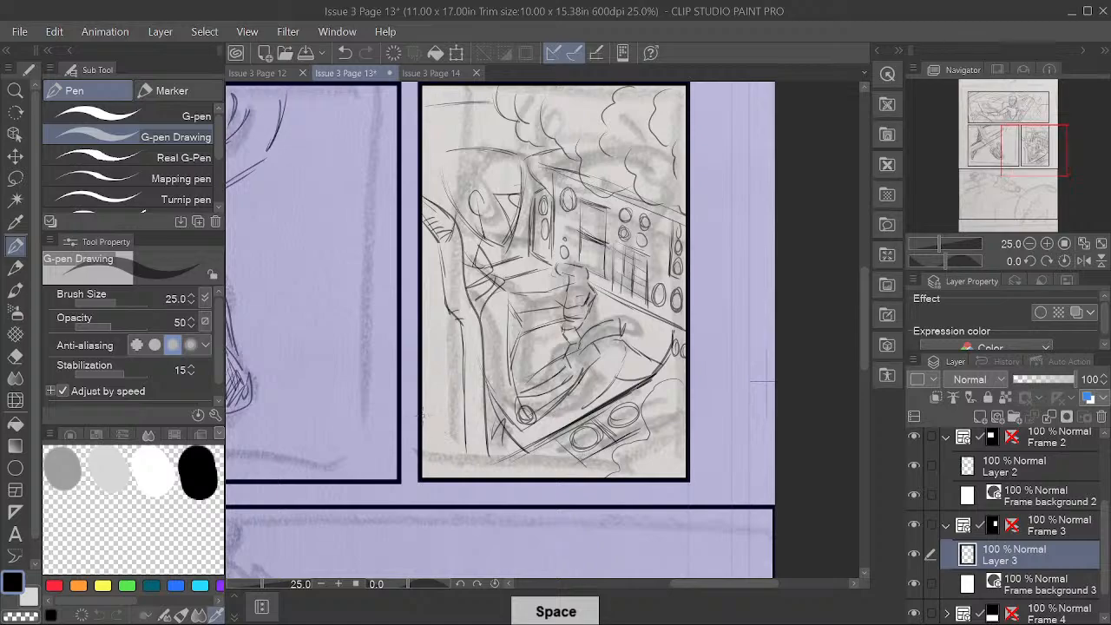
{"action": "mouse_move", "coordinate": [420, 393]}
{"action": "left_mouse_down"}
{"action": "mouse_move", "coordinate": [442, 399]}
{"action": "mouse_move", "coordinate": [463, 453]}
{"action": "mouse_move", "coordinate": [502, 465]}
{"action": "mouse_move", "coordinate": [503, 477]}
{"action": "left_mouse_up"}
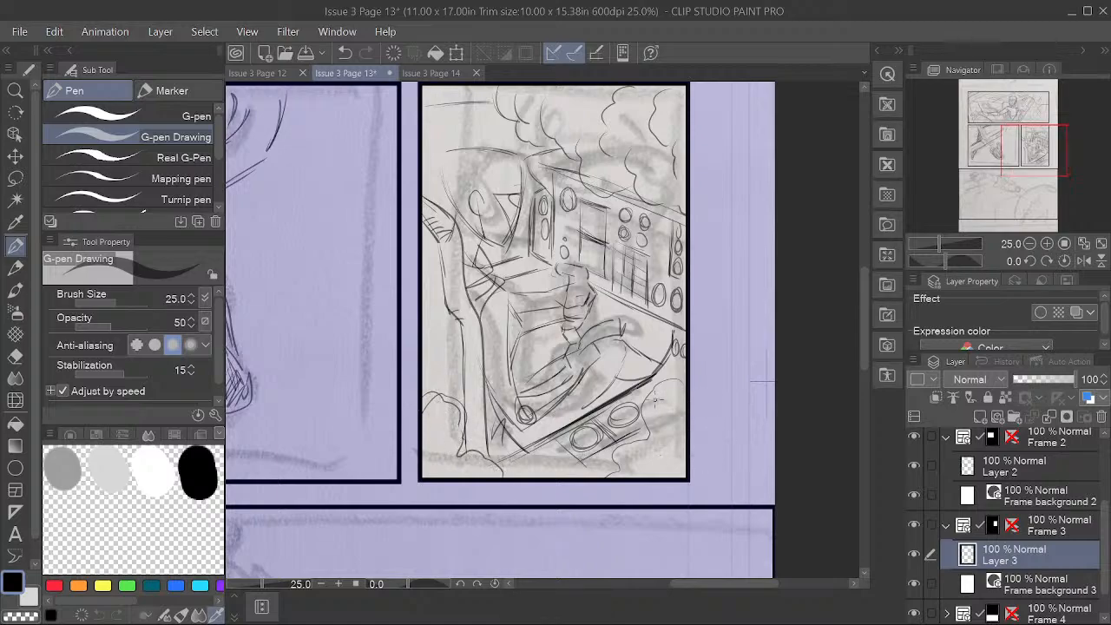
Step: Review the pencilled upper panels and examine the scanned sketch of the fourth panel
{"action": "scroll", "coordinate": [644, 407], "scroll_direction": "down", "scroll_amount": 2}
{"action": "left_click_drag", "start_coordinate": [642, 484], "coordinate": [655, 452]}
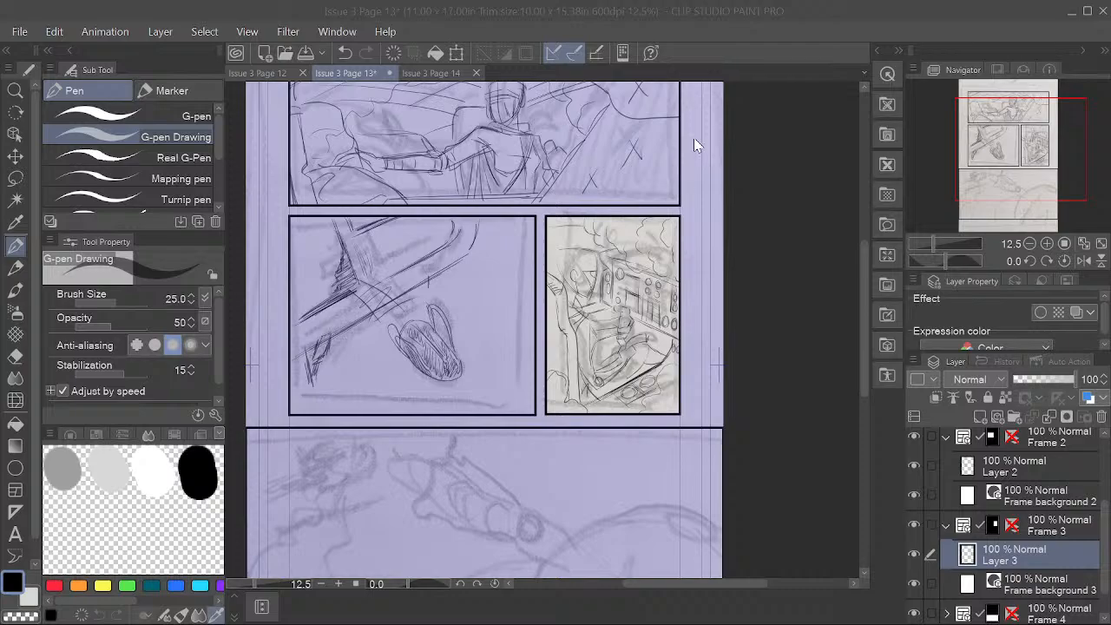
{"action": "left_click", "coordinate": [693, 18]}
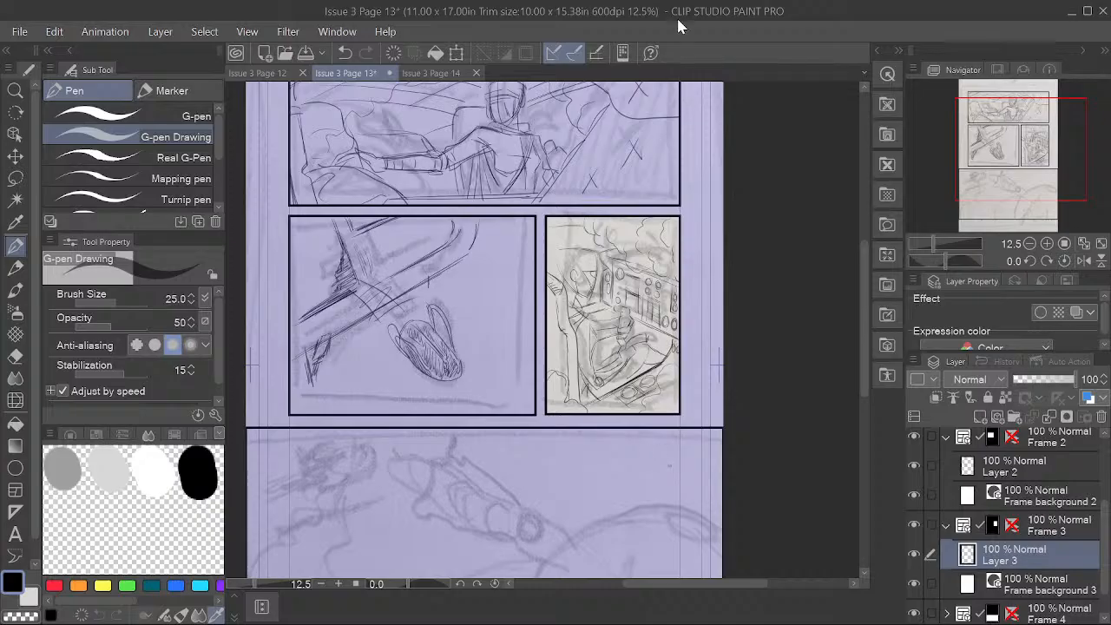
{"action": "left_click_drag", "start_coordinate": [655, 524], "coordinate": [641, 479]}
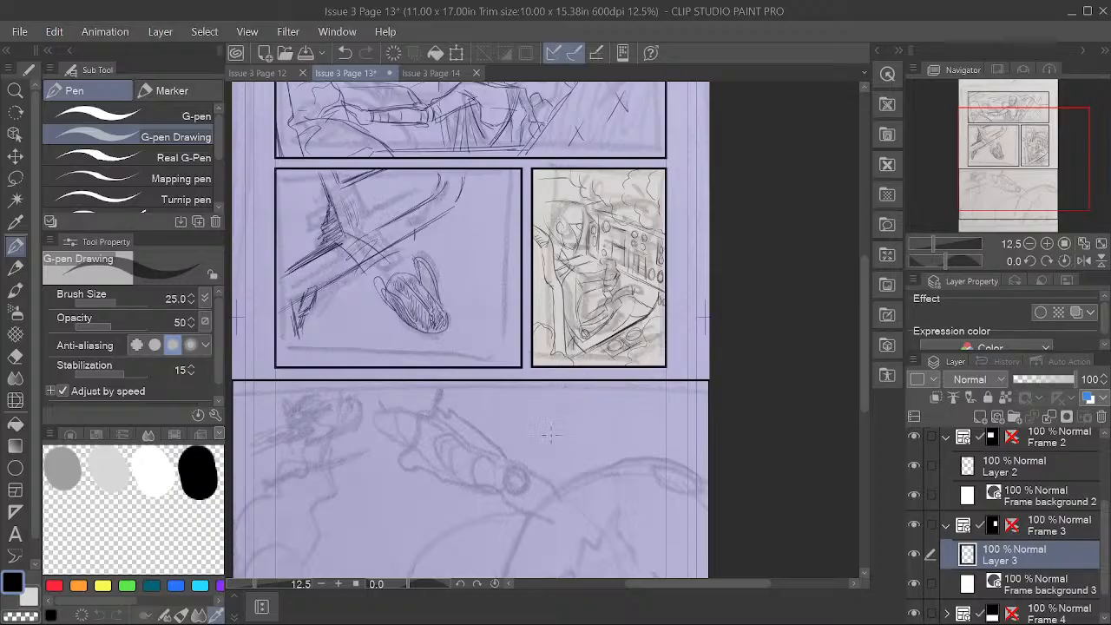
{"action": "key", "text": "space"}
{"action": "left_click_drag", "start_coordinate": [690, 339], "coordinate": [653, 418]}
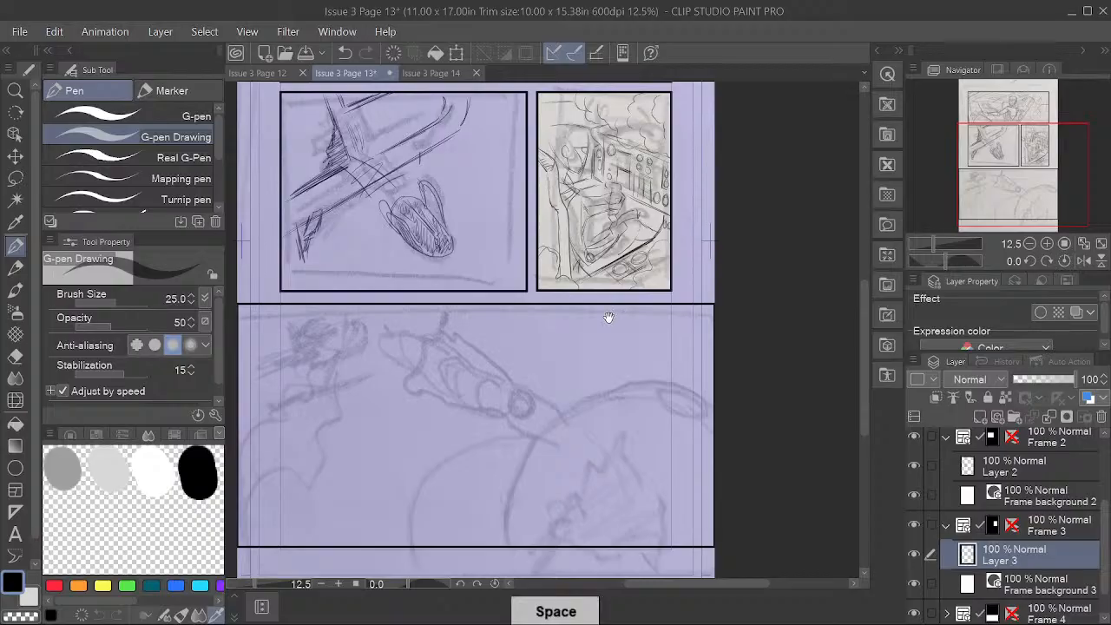
{"action": "left_click_drag", "start_coordinate": [649, 255], "coordinate": [627, 433]}
{"action": "scroll", "coordinate": [615, 411], "scroll_direction": "down", "scroll_amount": 5}
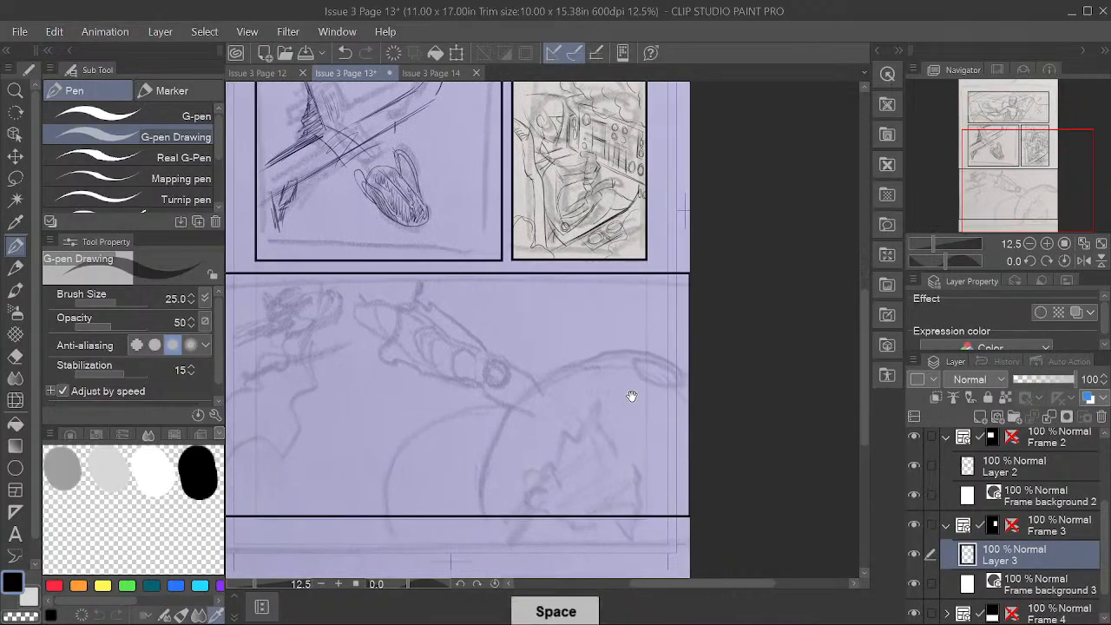
{"action": "left_click_drag", "start_coordinate": [632, 391], "coordinate": [657, 401]}
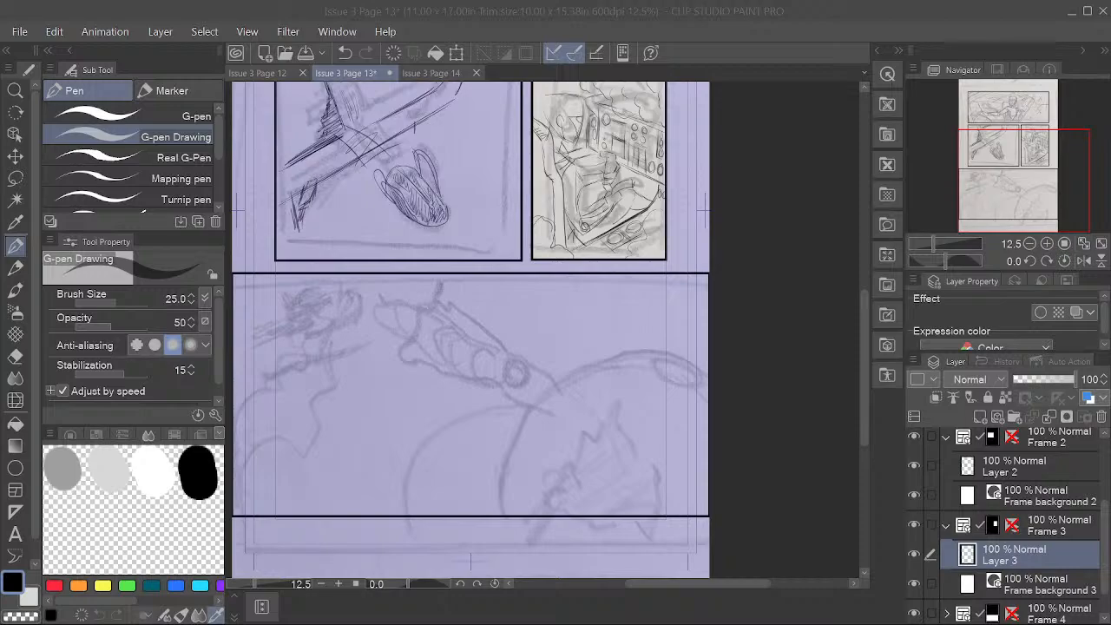
{"action": "left_click", "coordinate": [501, 17]}
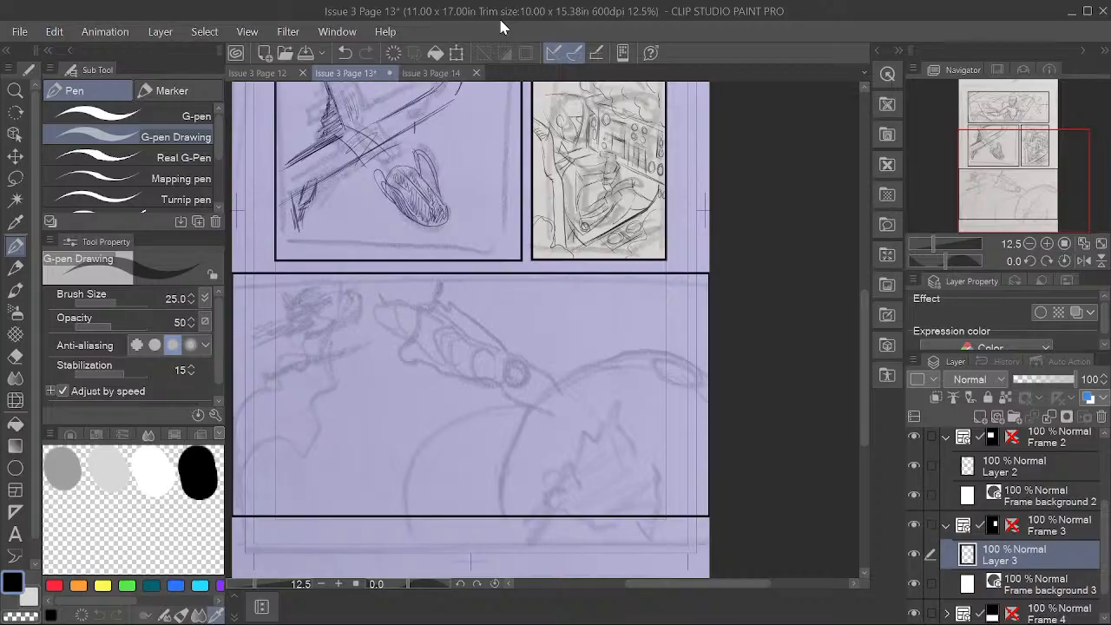
{"action": "key", "text": "space"}
{"action": "left_click_drag", "start_coordinate": [521, 290], "coordinate": [586, 365]}
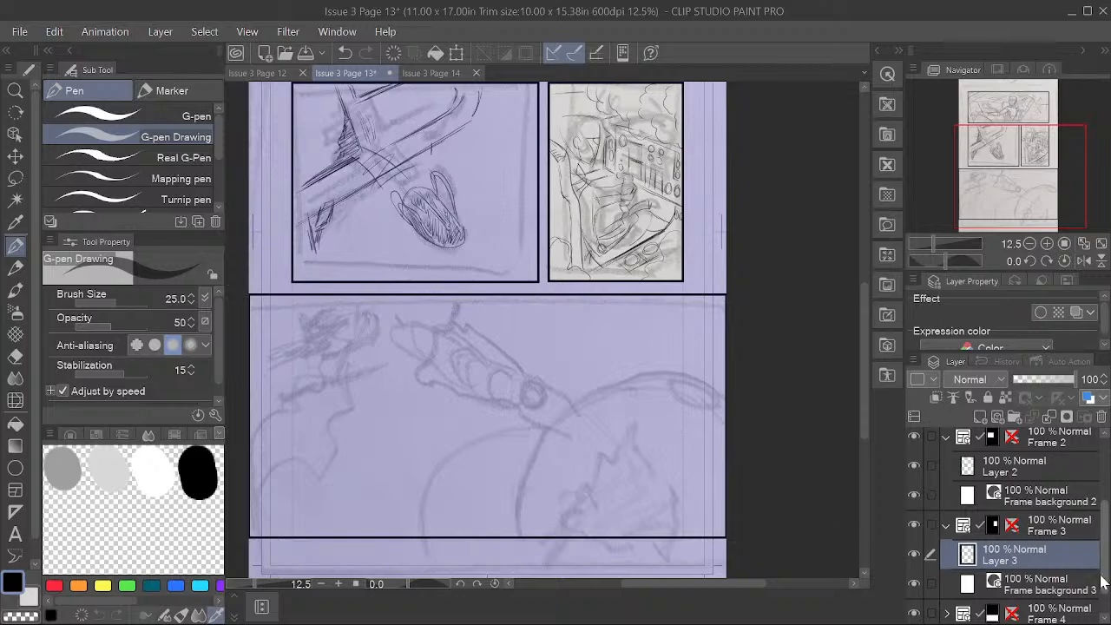
Step: Expand Frame 4 and make its Layer 4 the active layer for drawing the fourth panel
{"action": "scroll", "coordinate": [1011, 497], "scroll_direction": "down", "scroll_amount": 1}
{"action": "scroll", "coordinate": [1011, 497], "scroll_direction": "down", "scroll_amount": 1}
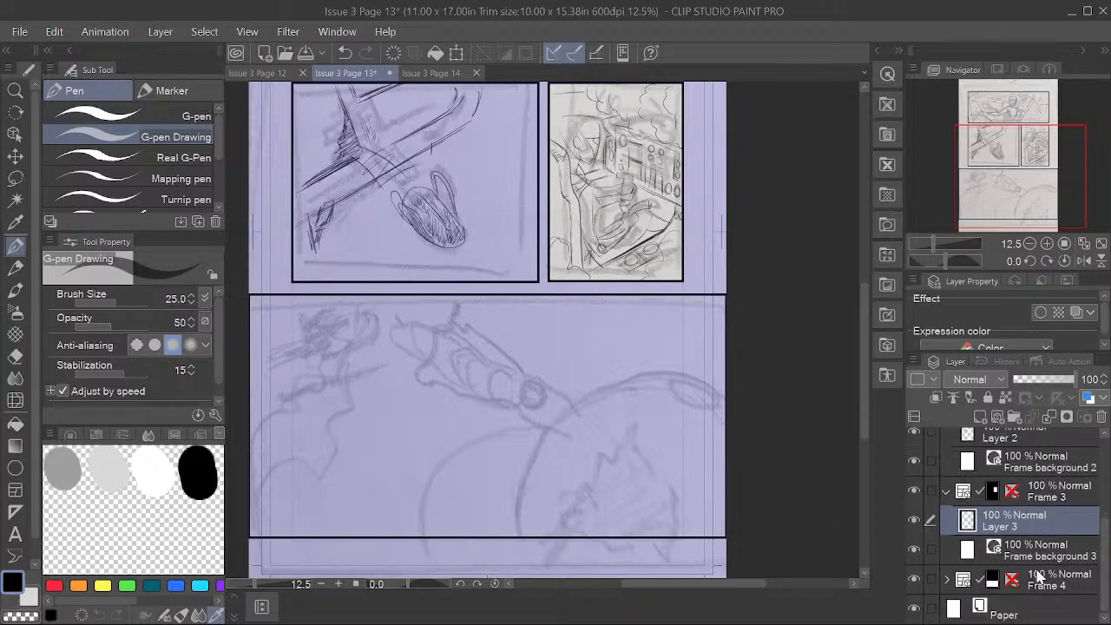
{"action": "left_click", "coordinate": [1041, 579]}
{"action": "left_click", "coordinate": [946, 582]}
{"action": "left_click", "coordinate": [1034, 607]}
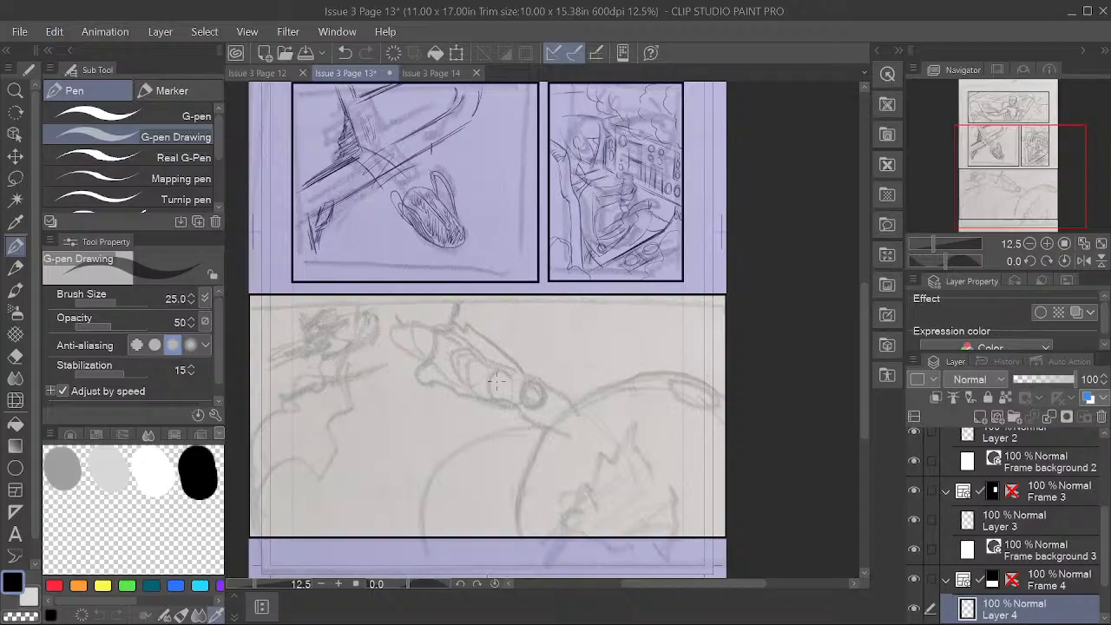
{"action": "key", "text": "space"}
{"action": "left_click_drag", "start_coordinate": [494, 410], "coordinate": [560, 412]}
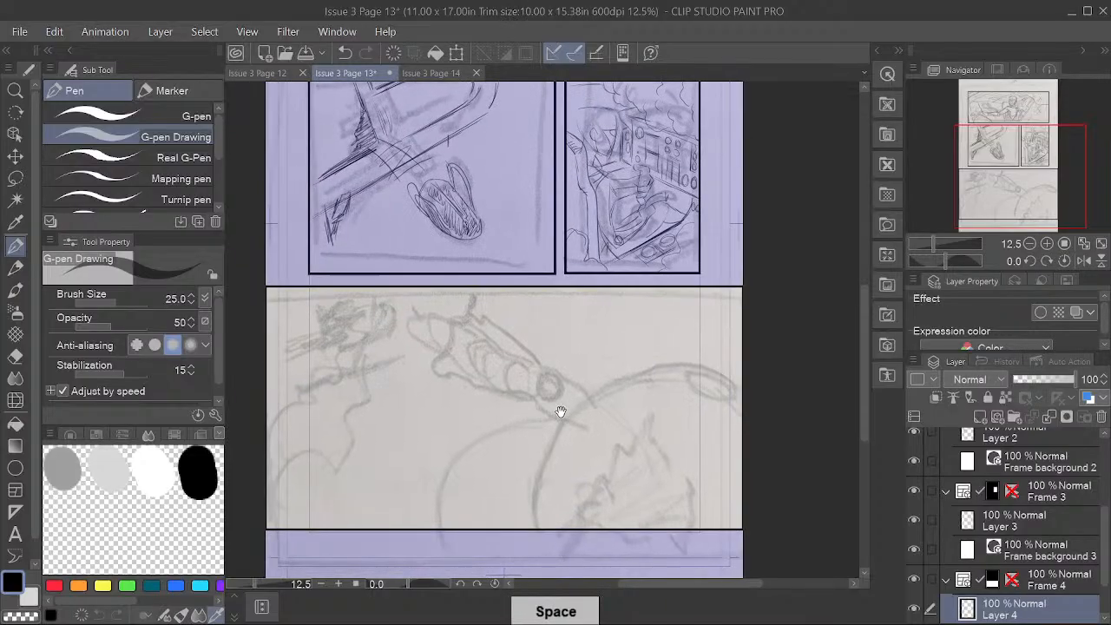
{"action": "scroll", "coordinate": [541, 381], "scroll_direction": "up", "scroll_amount": 2}
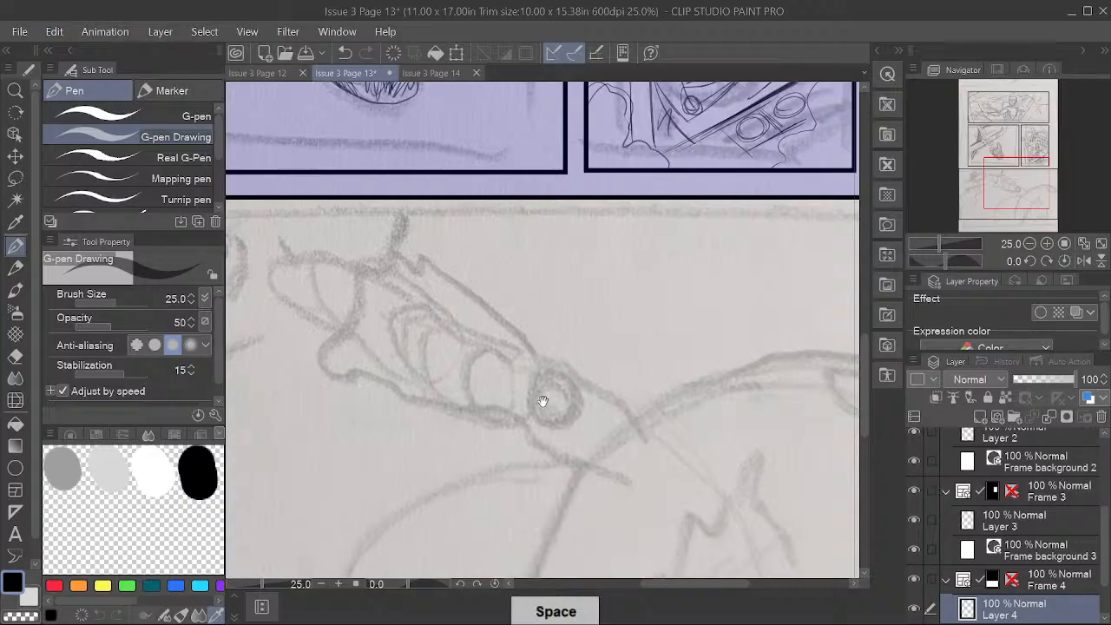
{"action": "scroll", "coordinate": [540, 401], "scroll_direction": "down", "scroll_amount": 2}
{"action": "left_click_drag", "start_coordinate": [390, 330], "coordinate": [473, 335]}
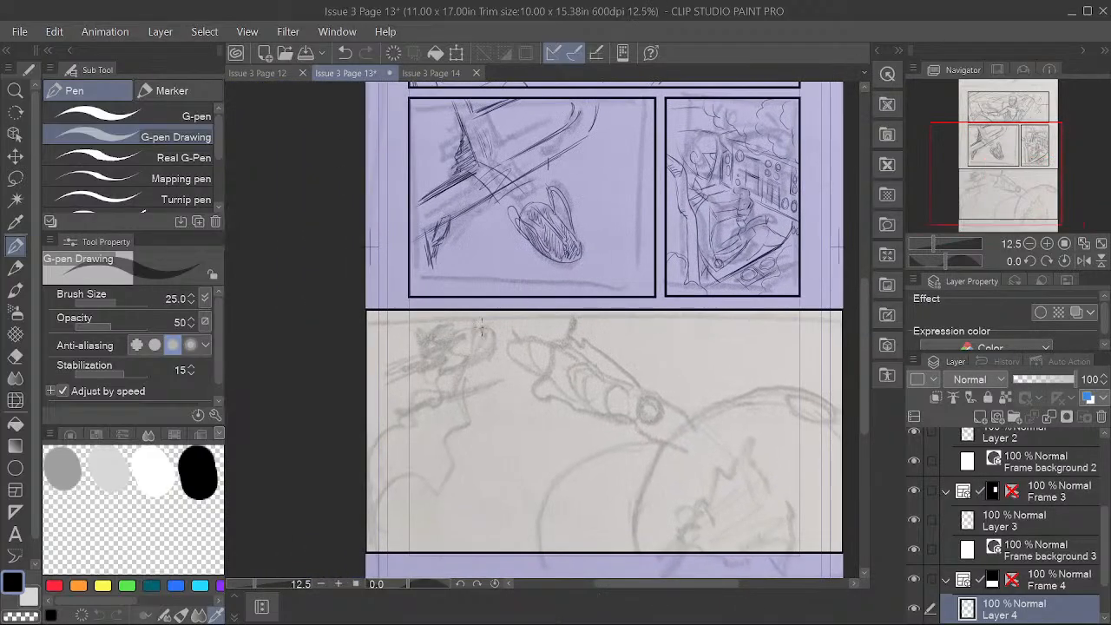
Step: Outline the helicopter's cabin and tail boom over the scanned sketch in the fourth panel's upper-left corner
{"action": "key", "text": "space"}
{"action": "left_click_drag", "start_coordinate": [720, 457], "coordinate": [665, 463]}
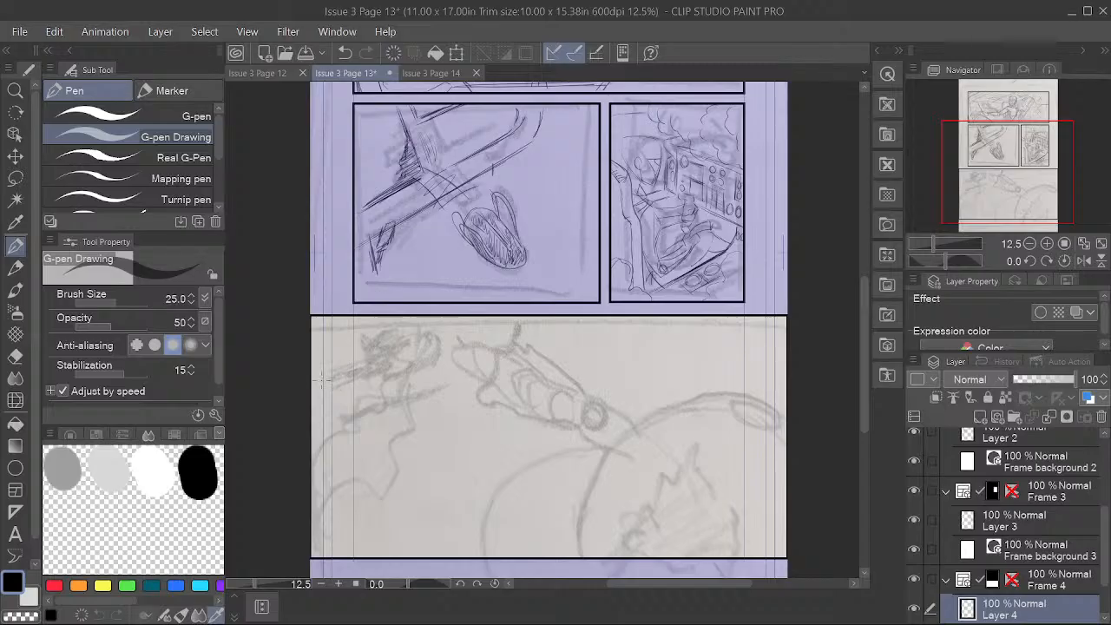
{"action": "mouse_move", "coordinate": [330, 378]}
{"action": "left_mouse_down"}
{"action": "mouse_move", "coordinate": [375, 362]}
{"action": "mouse_move", "coordinate": [368, 374]}
{"action": "left_mouse_up"}
{"action": "left_click_drag", "start_coordinate": [363, 385], "coordinate": [377, 372]}
{"action": "mouse_move", "coordinate": [382, 341]}
{"action": "left_mouse_down"}
{"action": "mouse_move", "coordinate": [439, 332]}
{"action": "mouse_move", "coordinate": [450, 356]}
{"action": "left_mouse_up"}
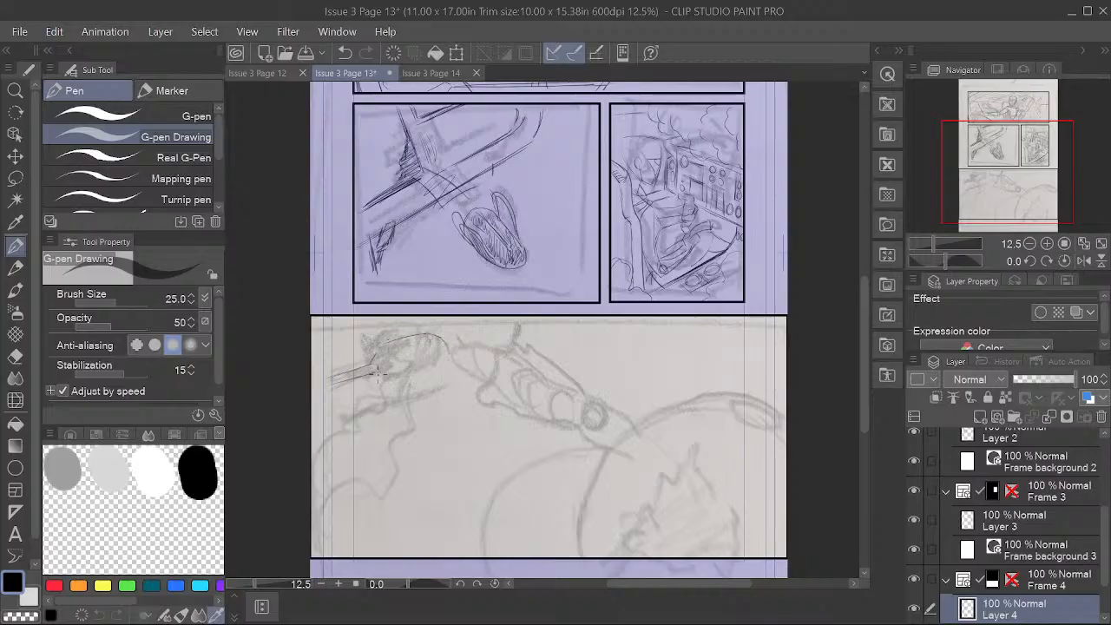
{"action": "mouse_move", "coordinate": [380, 367]}
{"action": "left_mouse_down"}
{"action": "mouse_move", "coordinate": [416, 356]}
{"action": "mouse_move", "coordinate": [390, 370]}
{"action": "mouse_move", "coordinate": [437, 357]}
{"action": "mouse_move", "coordinate": [439, 343]}
{"action": "mouse_move", "coordinate": [447, 360]}
{"action": "mouse_move", "coordinate": [391, 375]}
{"action": "mouse_move", "coordinate": [447, 347]}
{"action": "left_mouse_up"}
{"action": "left_click_drag", "start_coordinate": [315, 383], "coordinate": [333, 387]}
Step: Add door marks, cabin windows and a curved tail tip to the helicopter
{"action": "scroll", "coordinate": [431, 323], "scroll_direction": "up", "scroll_amount": 2}
{"action": "left_click_drag", "start_coordinate": [359, 403], "coordinate": [355, 412]}
{"action": "left_click_drag", "start_coordinate": [364, 403], "coordinate": [361, 412]}
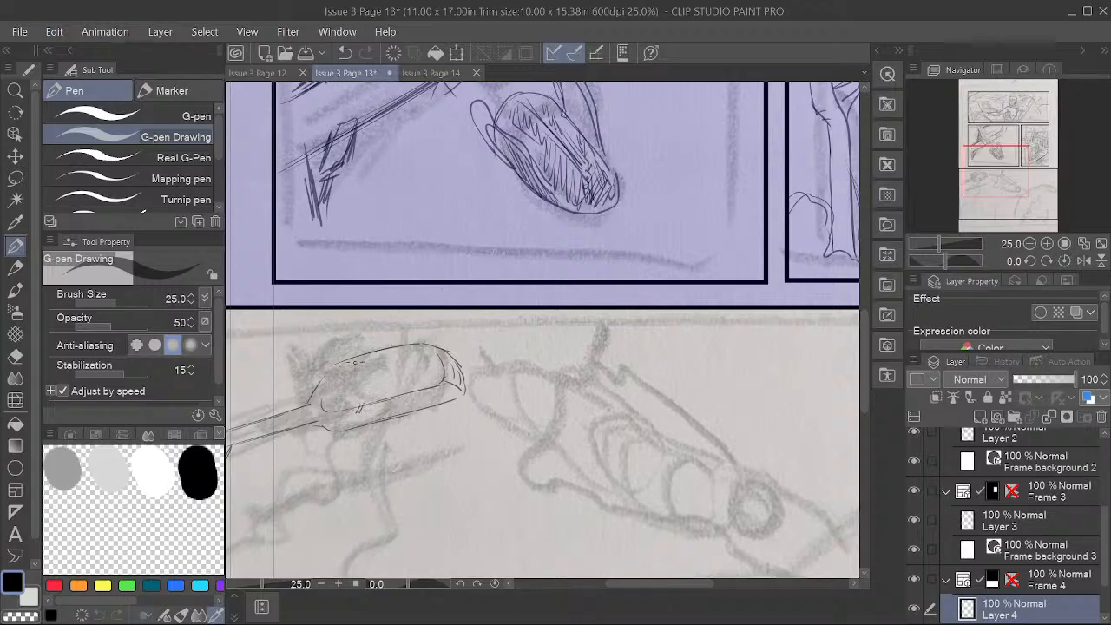
{"action": "mouse_move", "coordinate": [352, 367]}
{"action": "left_mouse_down"}
{"action": "mouse_move", "coordinate": [381, 375]}
{"action": "mouse_move", "coordinate": [356, 385]}
{"action": "mouse_move", "coordinate": [348, 373]}
{"action": "mouse_move", "coordinate": [347, 390]}
{"action": "mouse_move", "coordinate": [400, 370]}
{"action": "mouse_move", "coordinate": [387, 380]}
{"action": "mouse_move", "coordinate": [396, 362]}
{"action": "mouse_move", "coordinate": [384, 359]}
{"action": "mouse_move", "coordinate": [420, 349]}
{"action": "mouse_move", "coordinate": [431, 357]}
{"action": "mouse_move", "coordinate": [397, 351]}
{"action": "mouse_move", "coordinate": [409, 386]}
{"action": "mouse_move", "coordinate": [518, 408]}
{"action": "mouse_move", "coordinate": [543, 379]}
{"action": "left_mouse_up"}
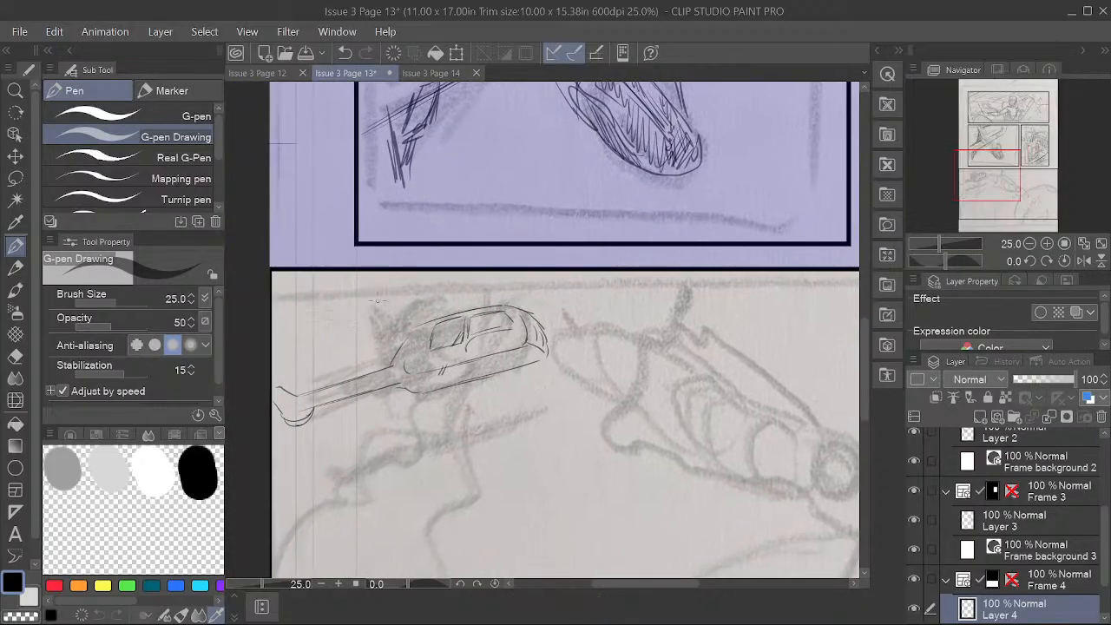
Step: Erase the divider between the helicopter's windows, redraw it, and sketch the engine housing and smoke edge across the cabin
{"action": "key", "text": "e"}
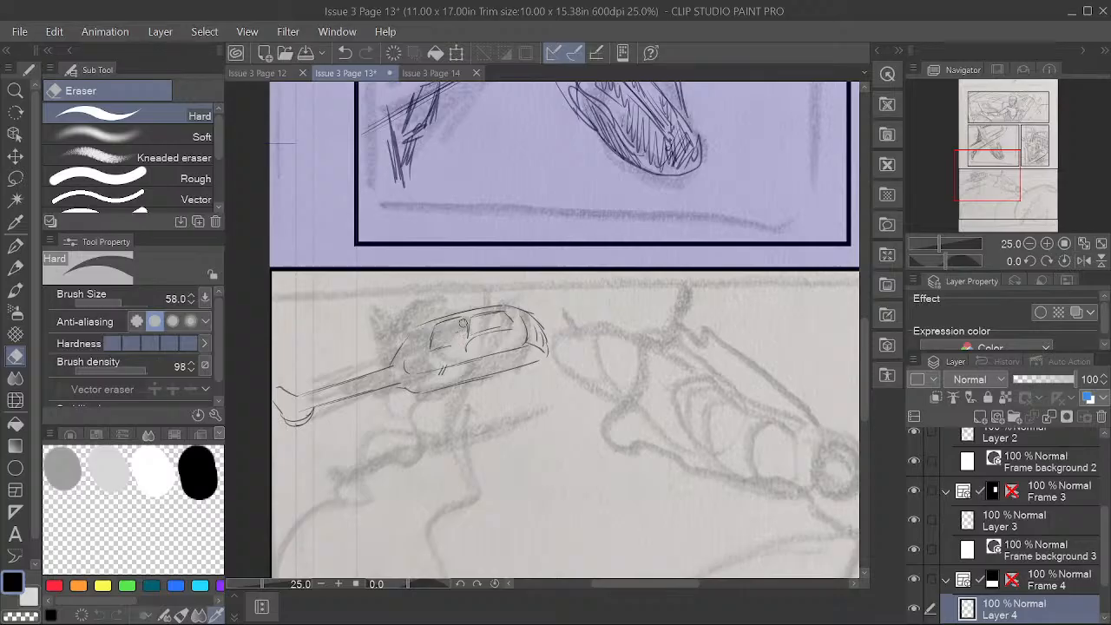
{"action": "left_click", "coordinate": [14, 245]}
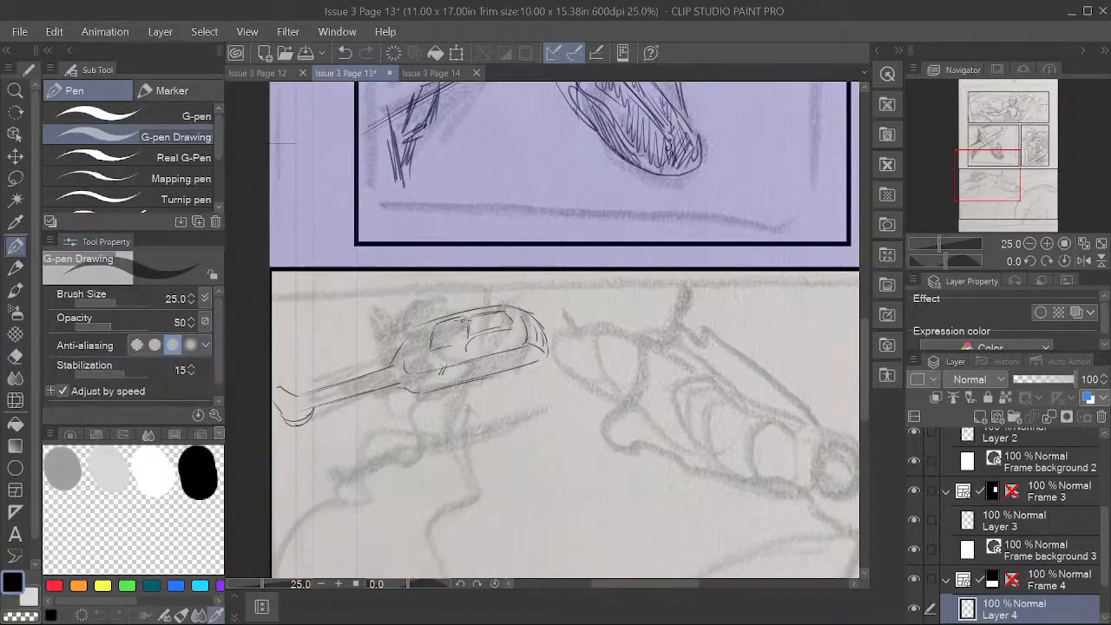
{"action": "left_click_drag", "start_coordinate": [460, 321], "coordinate": [462, 341]}
{"action": "mouse_move", "coordinate": [432, 306]}
{"action": "left_mouse_down"}
{"action": "mouse_move", "coordinate": [415, 336]}
{"action": "mouse_move", "coordinate": [443, 301]}
{"action": "mouse_move", "coordinate": [452, 305]}
{"action": "mouse_move", "coordinate": [436, 333]}
{"action": "mouse_move", "coordinate": [423, 317]}
{"action": "mouse_move", "coordinate": [430, 331]}
{"action": "mouse_move", "coordinate": [459, 323]}
{"action": "mouse_move", "coordinate": [437, 344]}
{"action": "left_mouse_up"}
{"action": "mouse_move", "coordinate": [443, 346]}
{"action": "left_mouse_down"}
{"action": "mouse_move", "coordinate": [425, 349]}
{"action": "mouse_move", "coordinate": [417, 403]}
{"action": "left_mouse_up"}
{"action": "left_click_drag", "start_coordinate": [461, 323], "coordinate": [466, 368]}
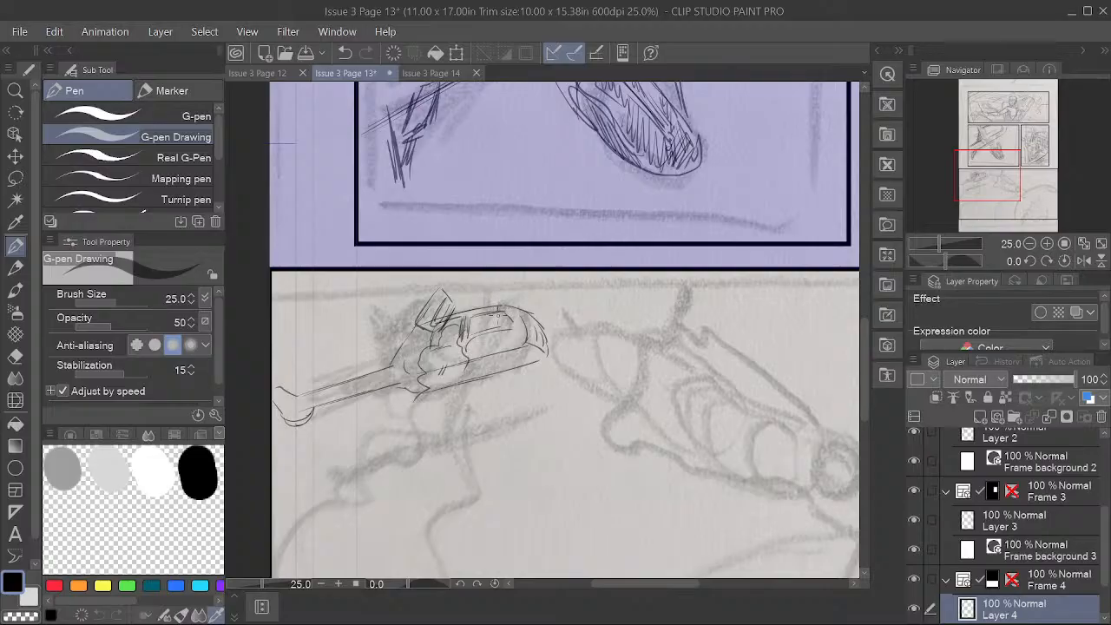
Step: Draw wavy smoke outlines above the helicopter along the fourth panel's upper border
{"action": "left_click_drag", "start_coordinate": [509, 280], "coordinate": [494, 317]}
{"action": "mouse_move", "coordinate": [452, 282]}
{"action": "left_mouse_down"}
{"action": "mouse_move", "coordinate": [483, 296]}
{"action": "mouse_move", "coordinate": [539, 297]}
{"action": "mouse_move", "coordinate": [550, 323]}
{"action": "left_mouse_up"}
{"action": "mouse_move", "coordinate": [450, 279]}
{"action": "left_mouse_down"}
{"action": "mouse_move", "coordinate": [411, 271]}
{"action": "mouse_move", "coordinate": [390, 284]}
{"action": "mouse_move", "coordinate": [339, 292]}
{"action": "left_mouse_up"}
{"action": "mouse_move", "coordinate": [362, 278]}
{"action": "left_mouse_down"}
{"action": "mouse_move", "coordinate": [337, 292]}
{"action": "mouse_move", "coordinate": [387, 267]}
{"action": "left_mouse_up"}
{"action": "left_click_drag", "start_coordinate": [460, 276], "coordinate": [482, 289]}
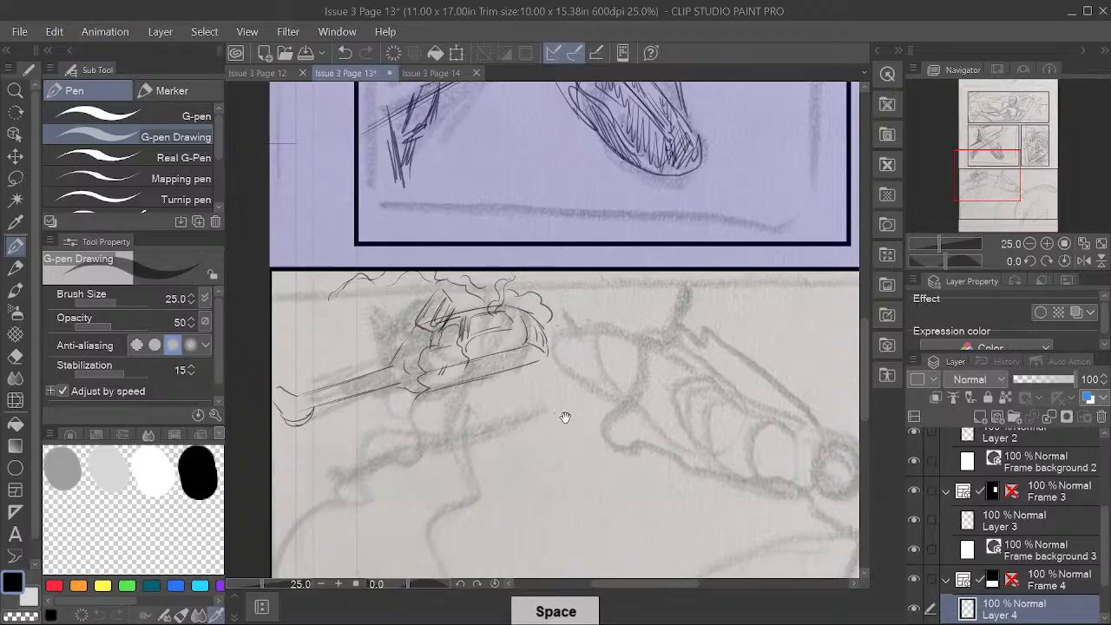
Step: Draw the wavy left and right edges of the smoke column trailing down from the helicopter
{"action": "left_click_drag", "start_coordinate": [564, 417], "coordinate": [577, 347]}
{"action": "left_click_drag", "start_coordinate": [482, 276], "coordinate": [485, 342]}
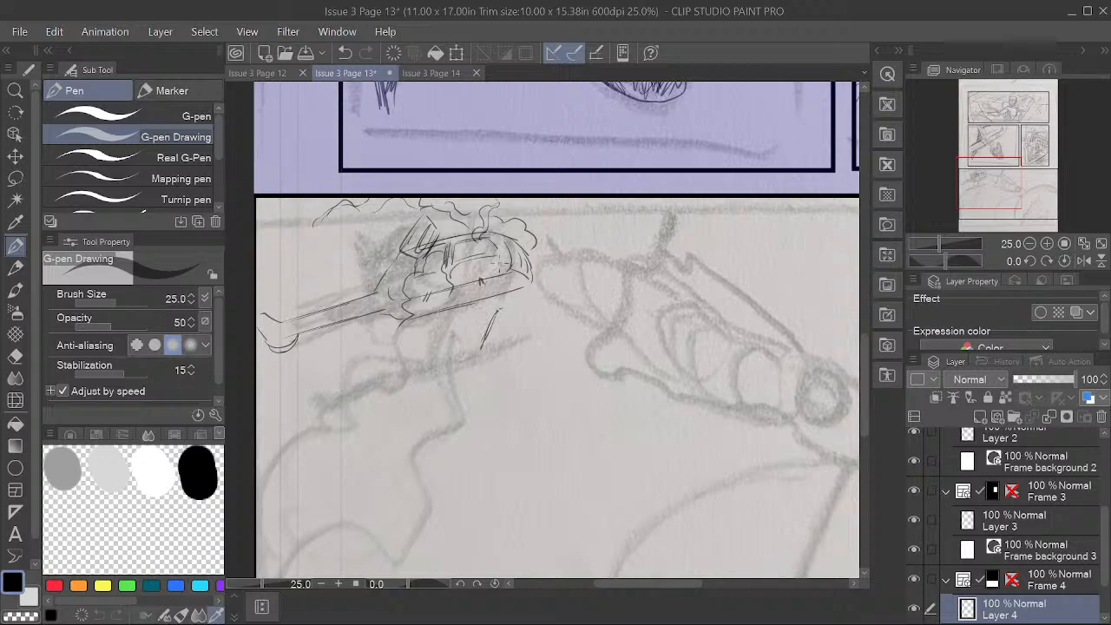
{"action": "mouse_move", "coordinate": [398, 321]}
{"action": "left_mouse_down"}
{"action": "mouse_move", "coordinate": [409, 361]}
{"action": "mouse_move", "coordinate": [397, 339]}
{"action": "mouse_move", "coordinate": [392, 390]}
{"action": "left_mouse_up"}
{"action": "mouse_move", "coordinate": [443, 282]}
{"action": "left_mouse_down"}
{"action": "mouse_move", "coordinate": [420, 378]}
{"action": "mouse_move", "coordinate": [445, 397]}
{"action": "mouse_move", "coordinate": [611, 379]}
{"action": "mouse_move", "coordinate": [504, 323]}
{"action": "mouse_move", "coordinate": [497, 341]}
{"action": "mouse_move", "coordinate": [477, 334]}
{"action": "mouse_move", "coordinate": [418, 364]}
{"action": "mouse_move", "coordinate": [444, 382]}
{"action": "mouse_move", "coordinate": [404, 381]}
{"action": "mouse_move", "coordinate": [358, 418]}
{"action": "left_mouse_up"}
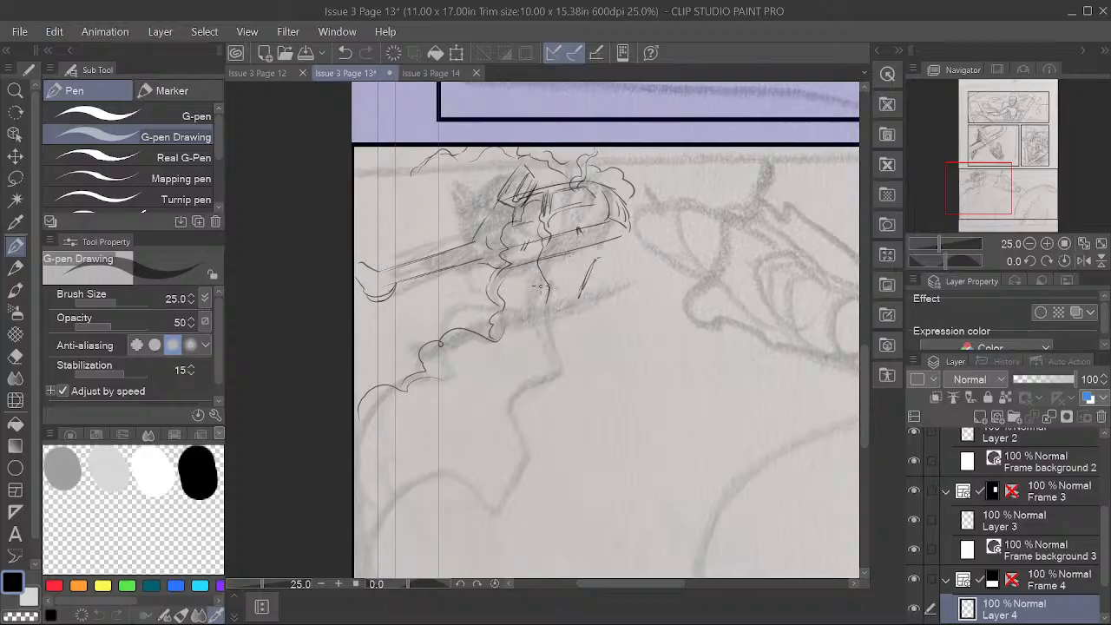
{"action": "mouse_move", "coordinate": [538, 307]}
{"action": "left_mouse_down"}
{"action": "mouse_move", "coordinate": [554, 355]}
{"action": "mouse_move", "coordinate": [544, 363]}
{"action": "mouse_move", "coordinate": [535, 337]}
{"action": "mouse_move", "coordinate": [517, 421]}
{"action": "left_mouse_up"}
{"action": "left_click_drag", "start_coordinate": [505, 382], "coordinate": [517, 462]}
{"action": "left_click_drag", "start_coordinate": [617, 382], "coordinate": [606, 311]}
{"action": "mouse_move", "coordinate": [508, 381]}
{"action": "left_mouse_down"}
{"action": "mouse_move", "coordinate": [484, 398]}
{"action": "mouse_move", "coordinate": [484, 435]}
{"action": "mouse_move", "coordinate": [450, 453]}
{"action": "left_mouse_up"}
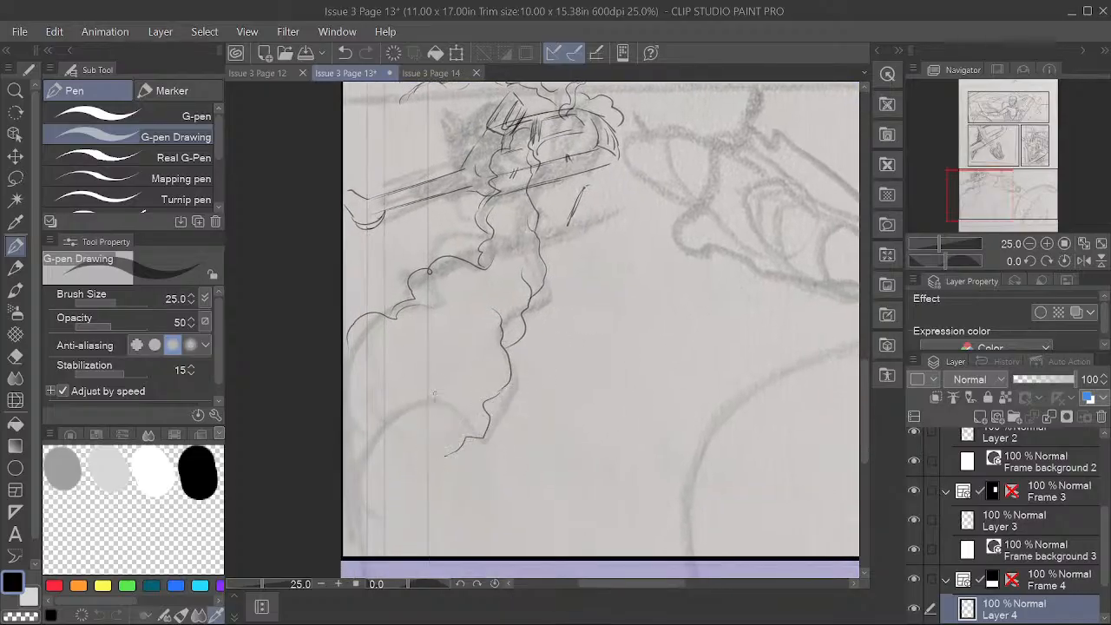
Step: Draw the billowing smoke curves in the fourth panel's lower-left corner
{"action": "mouse_move", "coordinate": [439, 402]}
{"action": "left_mouse_down"}
{"action": "mouse_move", "coordinate": [432, 455]}
{"action": "mouse_move", "coordinate": [455, 493]}
{"action": "mouse_move", "coordinate": [448, 548]}
{"action": "left_mouse_up"}
{"action": "mouse_move", "coordinate": [404, 432]}
{"action": "left_mouse_down"}
{"action": "mouse_move", "coordinate": [378, 438]}
{"action": "mouse_move", "coordinate": [347, 461]}
{"action": "left_mouse_up"}
{"action": "left_click_drag", "start_coordinate": [344, 416], "coordinate": [363, 429]}
{"action": "mouse_move", "coordinate": [344, 488]}
{"action": "left_mouse_down"}
{"action": "mouse_move", "coordinate": [369, 520]}
{"action": "mouse_move", "coordinate": [408, 545]}
{"action": "left_mouse_up"}
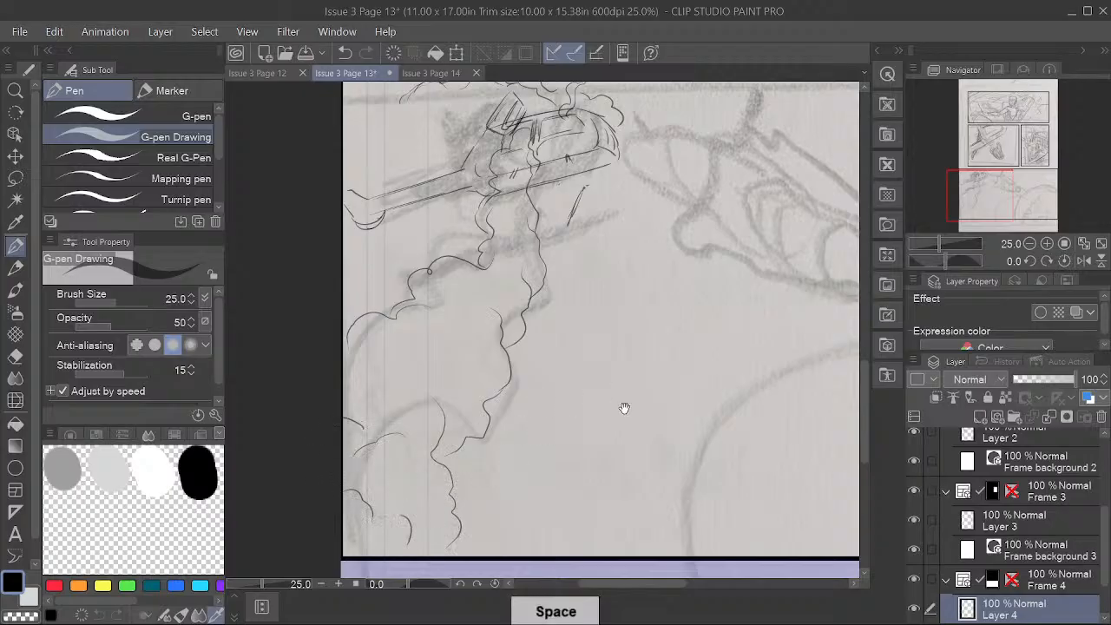
Step: Draw a small circle with crossing blade lines as the rotor at the helicopter's tail end
{"action": "mouse_move", "coordinate": [622, 404]}
{"action": "left_mouse_down"}
{"action": "mouse_move", "coordinate": [628, 454]}
{"action": "mouse_move", "coordinate": [617, 472]}
{"action": "mouse_move", "coordinate": [654, 443]}
{"action": "left_mouse_up"}
{"action": "mouse_move", "coordinate": [326, 342]}
{"action": "left_mouse_down"}
{"action": "mouse_move", "coordinate": [342, 349]}
{"action": "mouse_move", "coordinate": [329, 339]}
{"action": "left_mouse_up"}
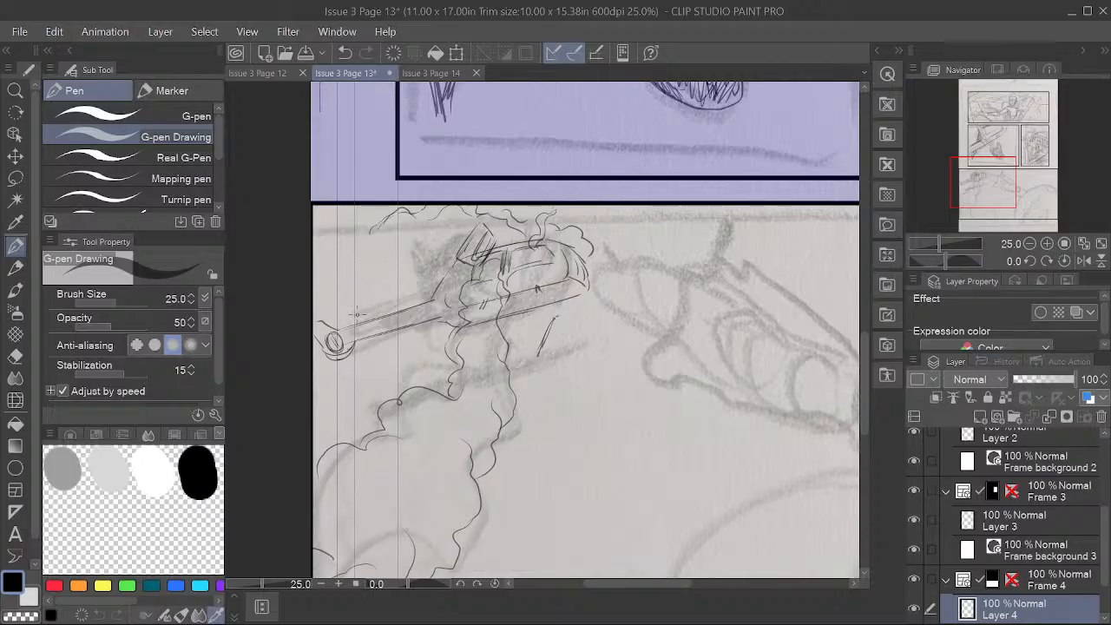
{"action": "left_click_drag", "start_coordinate": [329, 336], "coordinate": [338, 346]}
{"action": "left_click_drag", "start_coordinate": [338, 336], "coordinate": [330, 346]}
Step: Add window detail lines and hatch the nose, engine housing and rear of the helicopter's cabin
{"action": "left_click_drag", "start_coordinate": [515, 258], "coordinate": [554, 261]}
{"action": "mouse_move", "coordinate": [520, 266]}
{"action": "left_mouse_down"}
{"action": "mouse_move", "coordinate": [567, 253]}
{"action": "mouse_move", "coordinate": [587, 276]}
{"action": "left_mouse_up"}
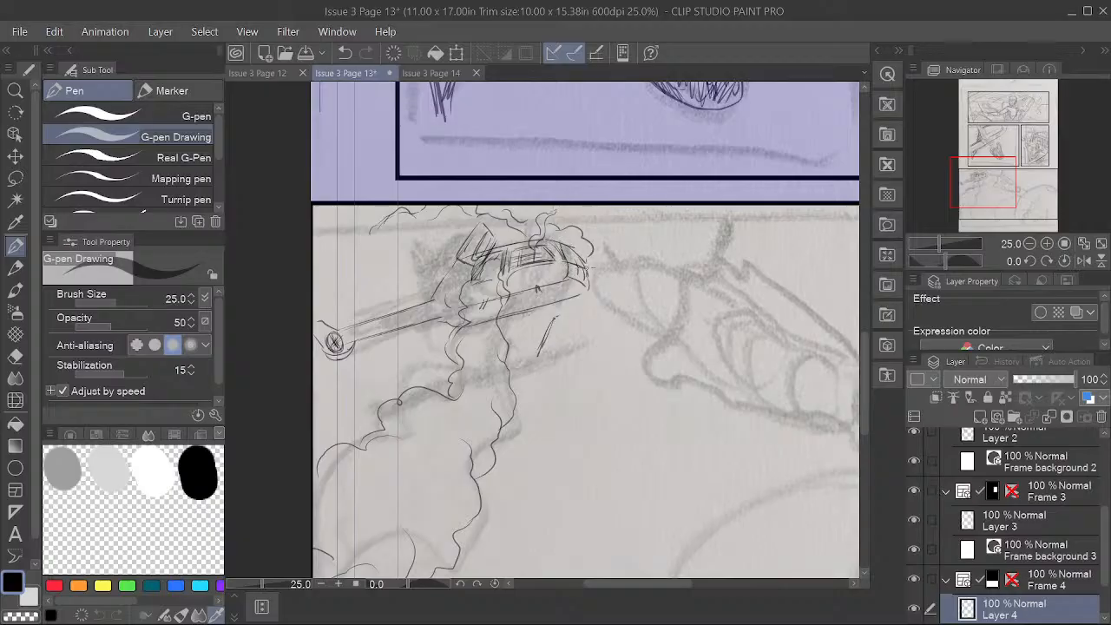
{"action": "mouse_move", "coordinate": [551, 237]}
{"action": "left_mouse_down"}
{"action": "mouse_move", "coordinate": [573, 266]}
{"action": "mouse_move", "coordinate": [592, 265]}
{"action": "left_mouse_up"}
{"action": "left_click_drag", "start_coordinate": [487, 236], "coordinate": [473, 259]}
{"action": "left_click_drag", "start_coordinate": [481, 251], "coordinate": [470, 263]}
{"action": "mouse_move", "coordinate": [458, 268]}
{"action": "left_mouse_down"}
{"action": "mouse_move", "coordinate": [450, 286]}
{"action": "mouse_move", "coordinate": [463, 283]}
{"action": "left_mouse_up"}
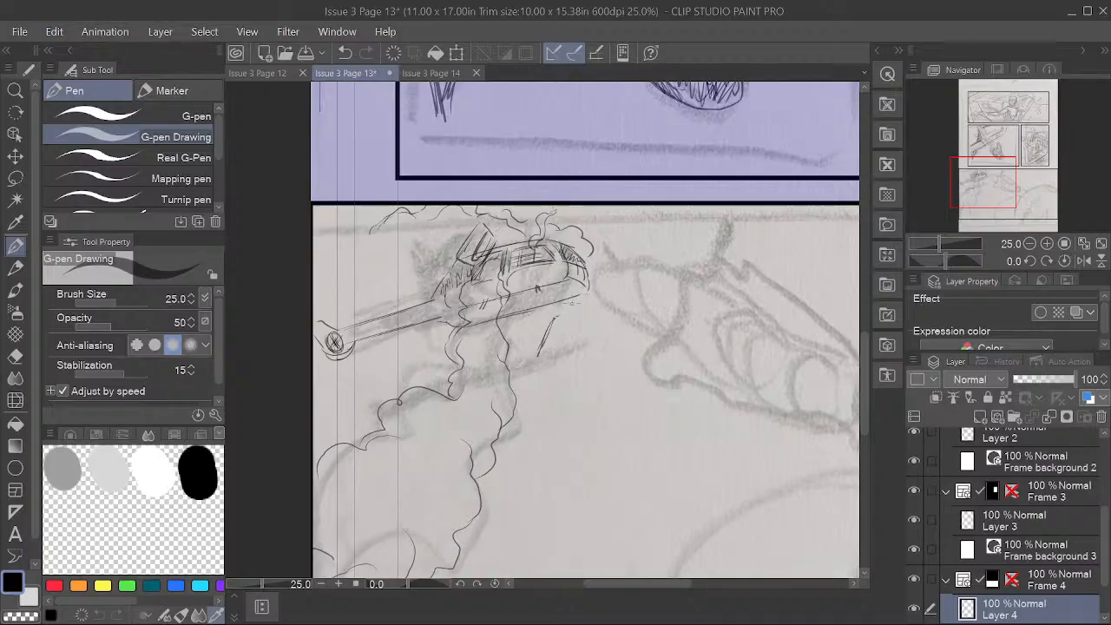
Step: Draw the long slanted main rotor blades and mast lines across the top of the helicopter
{"action": "key", "text": "space"}
{"action": "left_click_drag", "start_coordinate": [599, 379], "coordinate": [611, 447]}
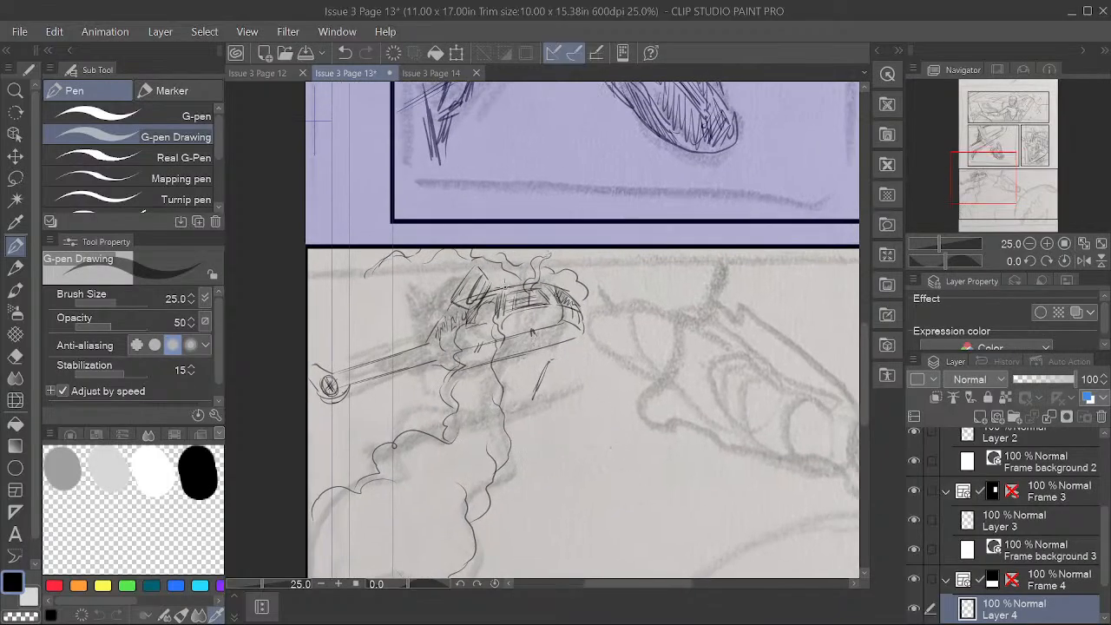
{"action": "mouse_move", "coordinate": [455, 253]}
{"action": "left_mouse_down"}
{"action": "mouse_move", "coordinate": [446, 271]}
{"action": "mouse_move", "coordinate": [479, 289]}
{"action": "left_mouse_up"}
{"action": "mouse_move", "coordinate": [473, 264]}
{"action": "left_mouse_down"}
{"action": "mouse_move", "coordinate": [457, 277]}
{"action": "mouse_move", "coordinate": [458, 262]}
{"action": "mouse_move", "coordinate": [512, 283]}
{"action": "mouse_move", "coordinate": [553, 270]}
{"action": "left_mouse_up"}
{"action": "left_click_drag", "start_coordinate": [411, 310], "coordinate": [588, 256]}
{"action": "left_click_drag", "start_coordinate": [529, 273], "coordinate": [600, 251]}
{"action": "left_click_drag", "start_coordinate": [391, 323], "coordinate": [586, 254]}
{"action": "left_click_drag", "start_coordinate": [437, 251], "coordinate": [490, 278]}
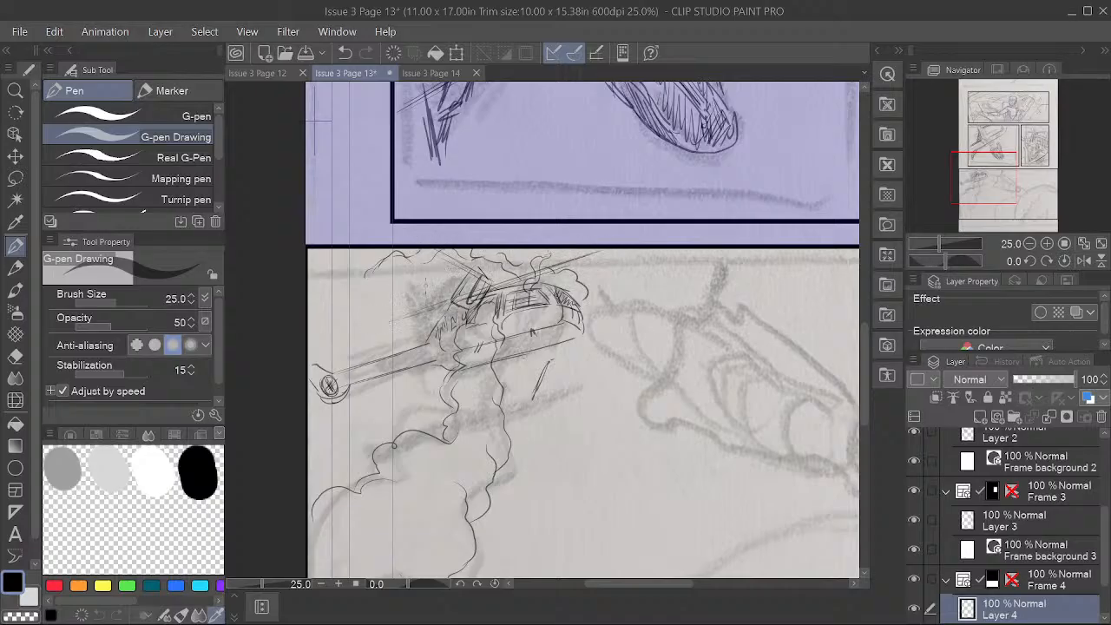
Step: Sketch curved motion lines around the main rotor and close off the blade's right end
{"action": "mouse_move", "coordinate": [406, 279]}
{"action": "left_mouse_down"}
{"action": "mouse_move", "coordinate": [439, 284]}
{"action": "mouse_move", "coordinate": [372, 310]}
{"action": "mouse_move", "coordinate": [437, 324]}
{"action": "left_mouse_up"}
{"action": "left_click_drag", "start_coordinate": [373, 311], "coordinate": [433, 334]}
{"action": "left_click_drag", "start_coordinate": [380, 282], "coordinate": [441, 251]}
{"action": "mouse_move", "coordinate": [599, 257]}
{"action": "left_mouse_down"}
{"action": "mouse_move", "coordinate": [583, 286]}
{"action": "mouse_move", "coordinate": [594, 276]}
{"action": "left_mouse_up"}
{"action": "mouse_move", "coordinate": [416, 254]}
{"action": "left_mouse_down"}
{"action": "mouse_move", "coordinate": [372, 296]}
{"action": "mouse_move", "coordinate": [425, 329]}
{"action": "left_mouse_up"}
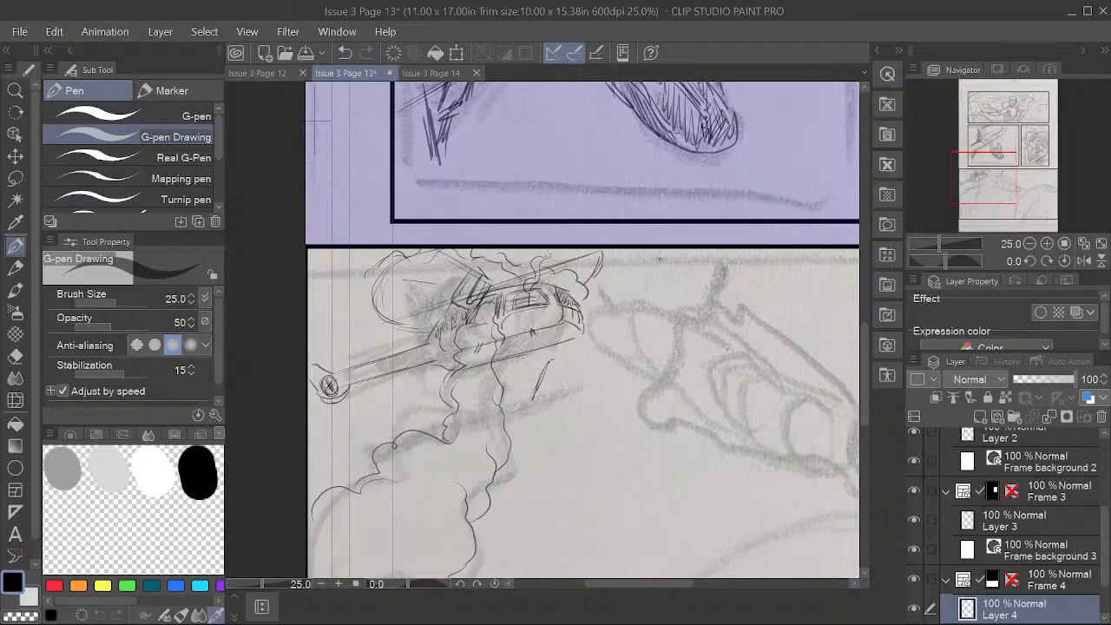
Step: Examine the scanned sketch of the jointed arm and large round shapes in the rest of the fourth panel
{"action": "key", "text": "space"}
{"action": "mouse_move", "coordinate": [613, 392]}
{"action": "left_mouse_down"}
{"action": "mouse_move", "coordinate": [605, 421]}
{"action": "mouse_move", "coordinate": [628, 464]}
{"action": "mouse_move", "coordinate": [597, 438]}
{"action": "left_mouse_up"}
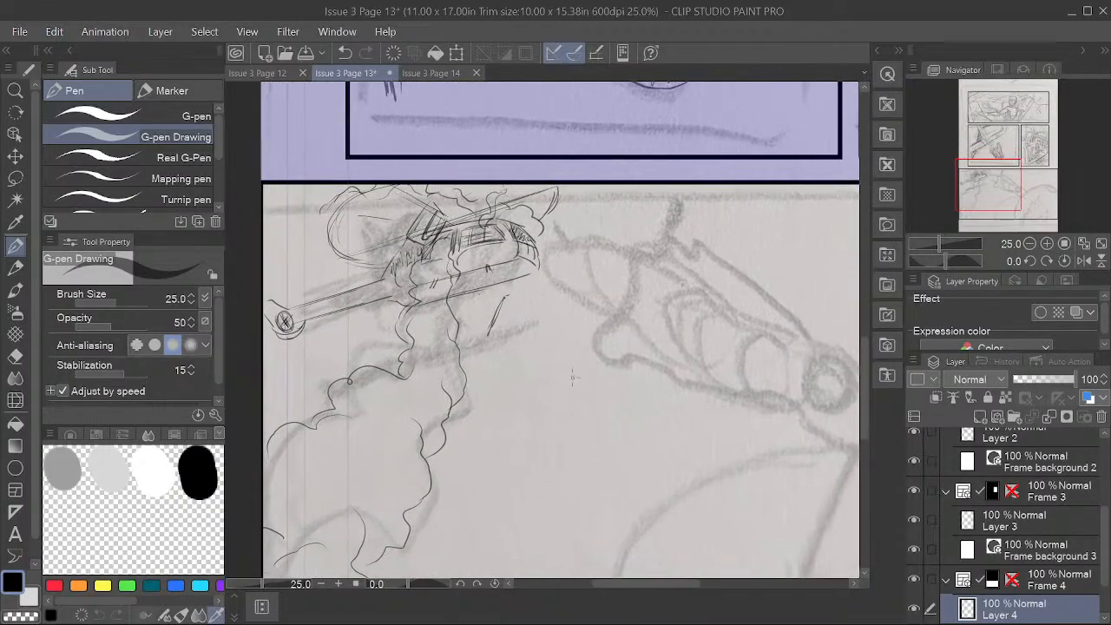
{"action": "key", "text": "space"}
{"action": "left_click_drag", "start_coordinate": [572, 370], "coordinate": [510, 373]}
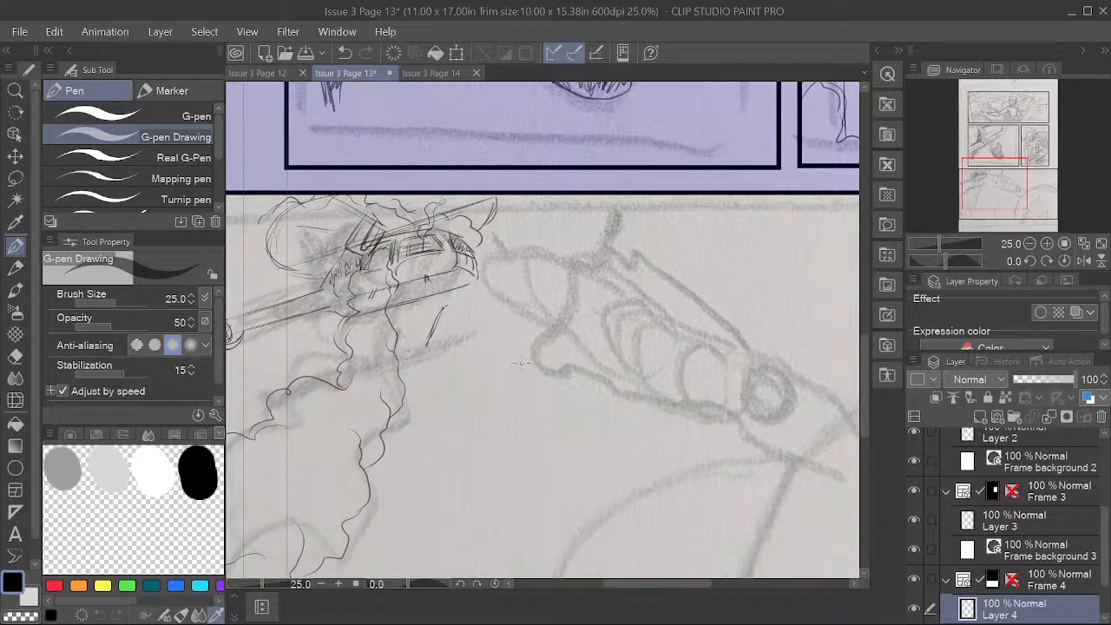
{"action": "key", "text": "space"}
{"action": "left_click_drag", "start_coordinate": [696, 426], "coordinate": [638, 408]}
{"action": "left_click_drag", "start_coordinate": [579, 383], "coordinate": [579, 380]}
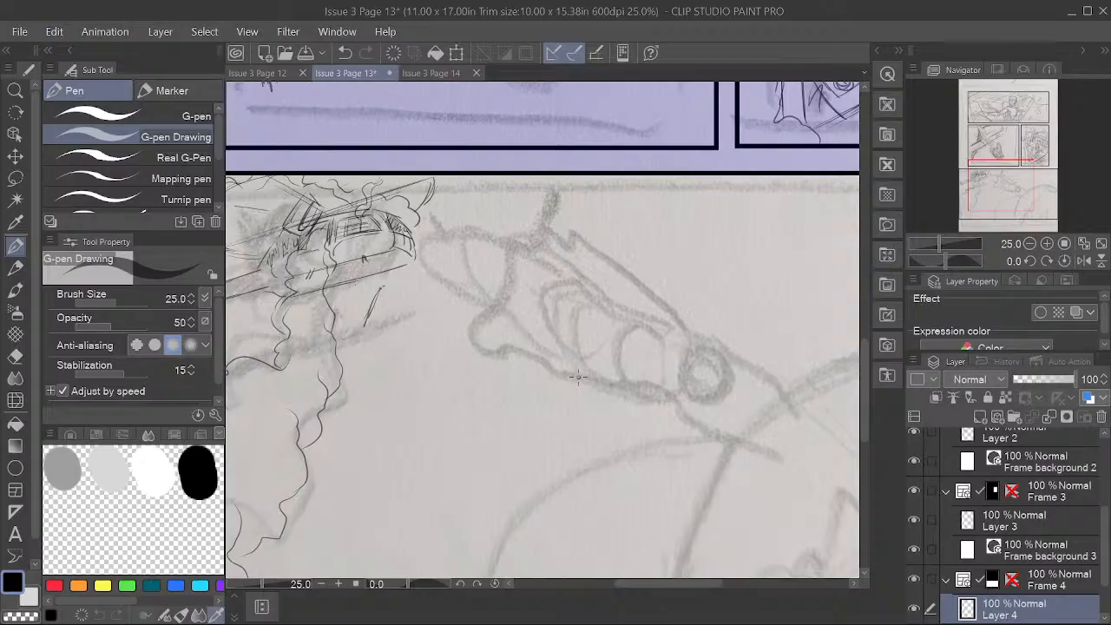
{"action": "key", "text": "space"}
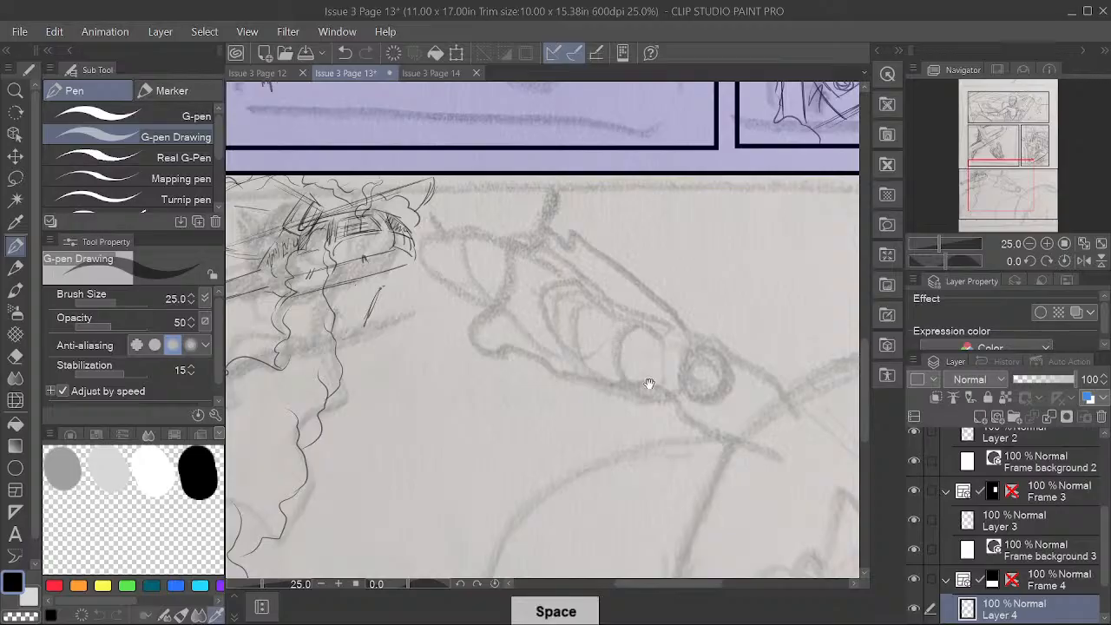
{"action": "mouse_move", "coordinate": [704, 455]}
{"action": "left_mouse_down"}
{"action": "mouse_move", "coordinate": [634, 451]}
{"action": "mouse_move", "coordinate": [653, 434]}
{"action": "mouse_move", "coordinate": [642, 454]}
{"action": "mouse_move", "coordinate": [643, 427]}
{"action": "left_mouse_up"}
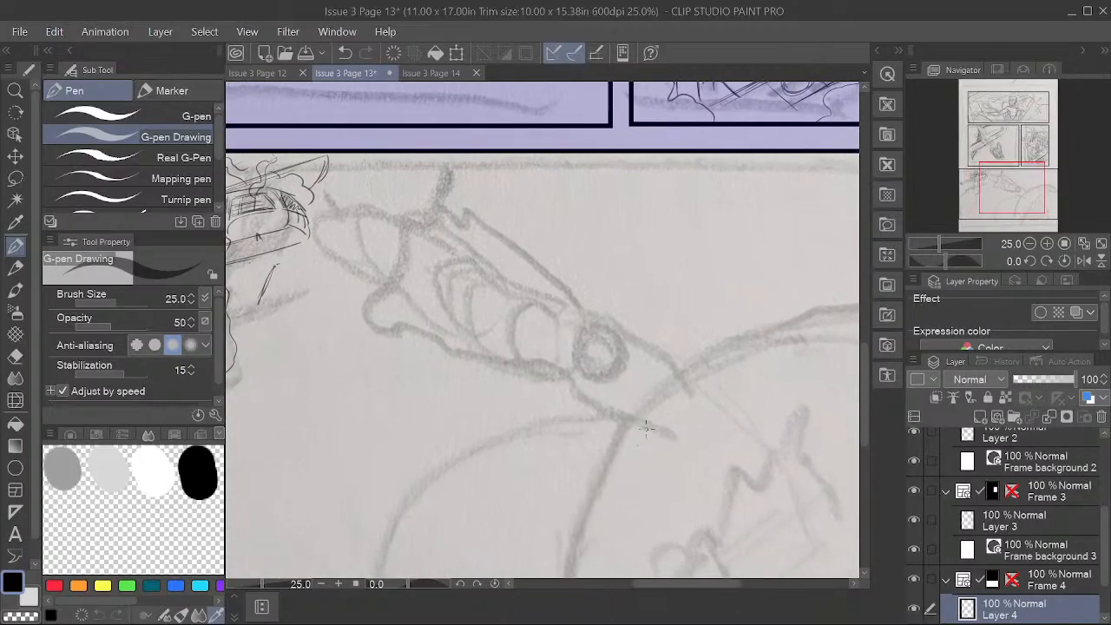
{"action": "scroll", "coordinate": [652, 416], "scroll_direction": "down", "scroll_amount": 2}
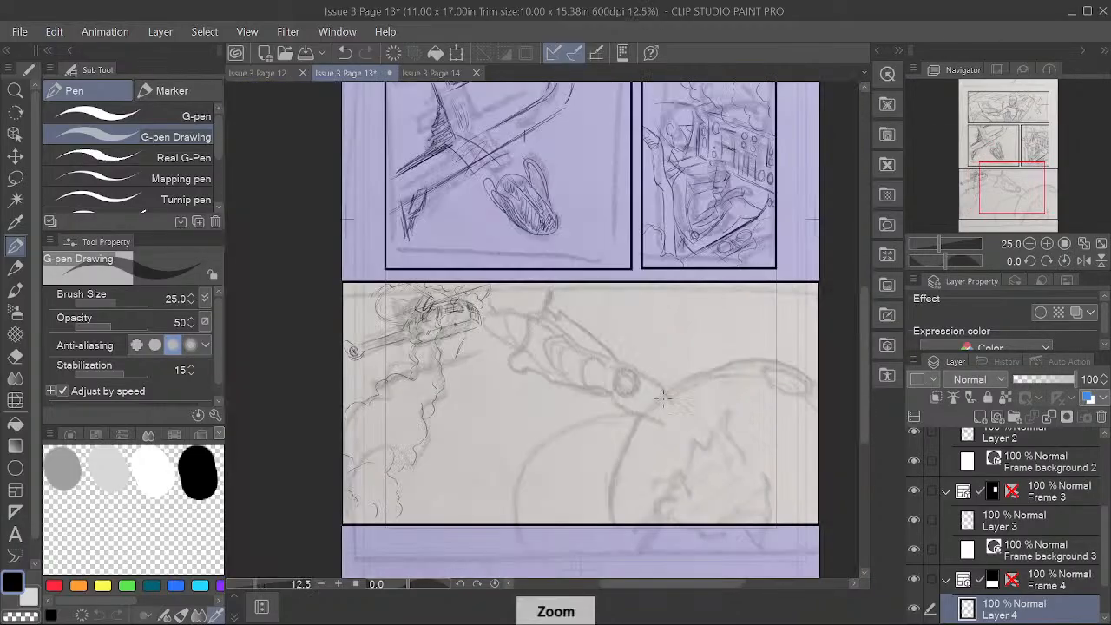
{"action": "key", "text": "space"}
{"action": "left_click_drag", "start_coordinate": [738, 484], "coordinate": [640, 440]}
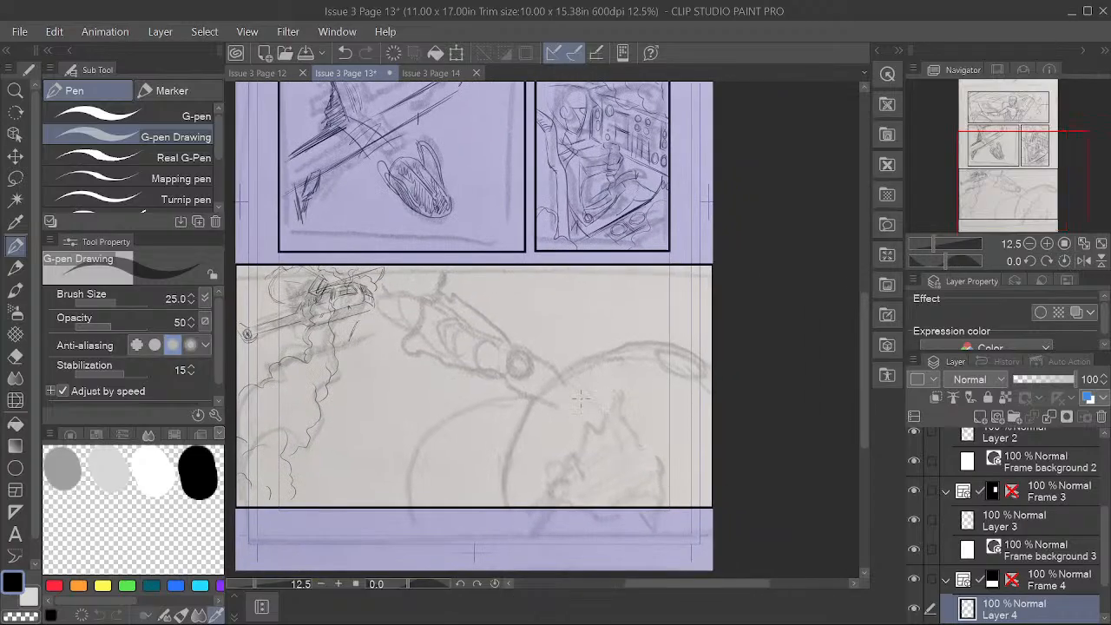
{"action": "key", "text": "space"}
{"action": "left_click_drag", "start_coordinate": [678, 415], "coordinate": [708, 387]}
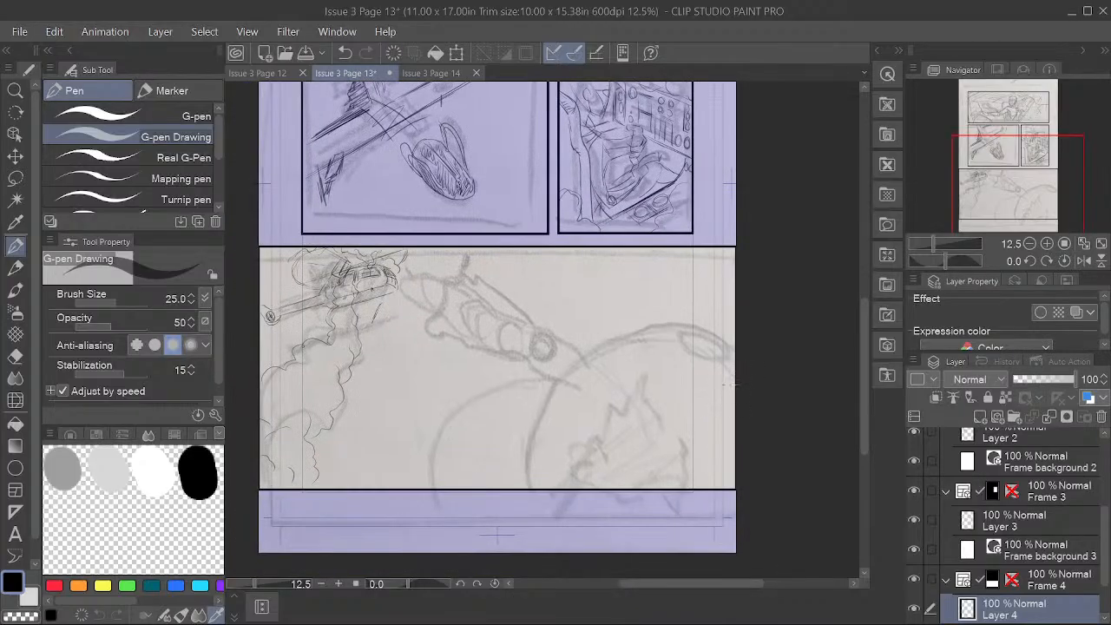
Step: Draw the large dome arc in the fourth panel's lower right and the first spiky shapes inside it
{"action": "mouse_move", "coordinate": [725, 379]}
{"action": "left_mouse_down"}
{"action": "mouse_move", "coordinate": [663, 364]}
{"action": "mouse_move", "coordinate": [598, 378]}
{"action": "mouse_move", "coordinate": [540, 413]}
{"action": "mouse_move", "coordinate": [647, 366]}
{"action": "mouse_move", "coordinate": [734, 384]}
{"action": "left_mouse_up"}
{"action": "mouse_move", "coordinate": [525, 456]}
{"action": "left_mouse_down"}
{"action": "mouse_move", "coordinate": [526, 482]}
{"action": "mouse_move", "coordinate": [526, 450]}
{"action": "mouse_move", "coordinate": [697, 369]}
{"action": "left_mouse_up"}
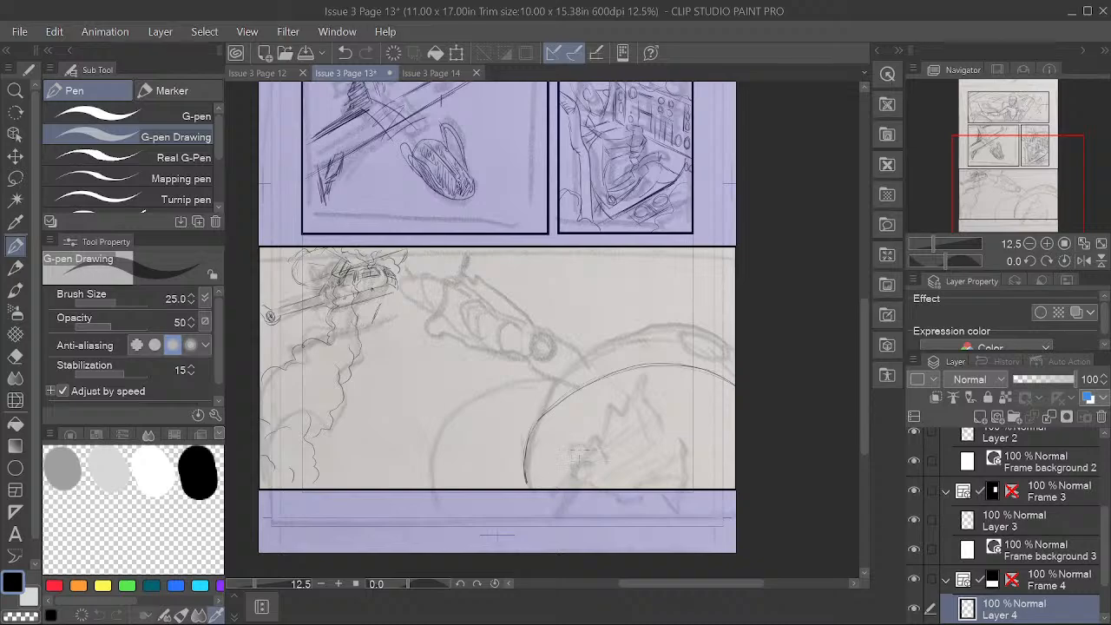
{"action": "key", "text": "space"}
{"action": "mouse_move", "coordinate": [577, 457]}
{"action": "left_mouse_down"}
{"action": "mouse_move", "coordinate": [721, 401]}
{"action": "mouse_move", "coordinate": [731, 379]}
{"action": "mouse_move", "coordinate": [564, 444]}
{"action": "mouse_move", "coordinate": [631, 430]}
{"action": "mouse_move", "coordinate": [652, 401]}
{"action": "left_mouse_up"}
{"action": "mouse_move", "coordinate": [616, 443]}
{"action": "left_mouse_down"}
{"action": "mouse_move", "coordinate": [641, 388]}
{"action": "mouse_move", "coordinate": [624, 413]}
{"action": "mouse_move", "coordinate": [651, 458]}
{"action": "left_mouse_up"}
{"action": "left_click_drag", "start_coordinate": [542, 456], "coordinate": [509, 457]}
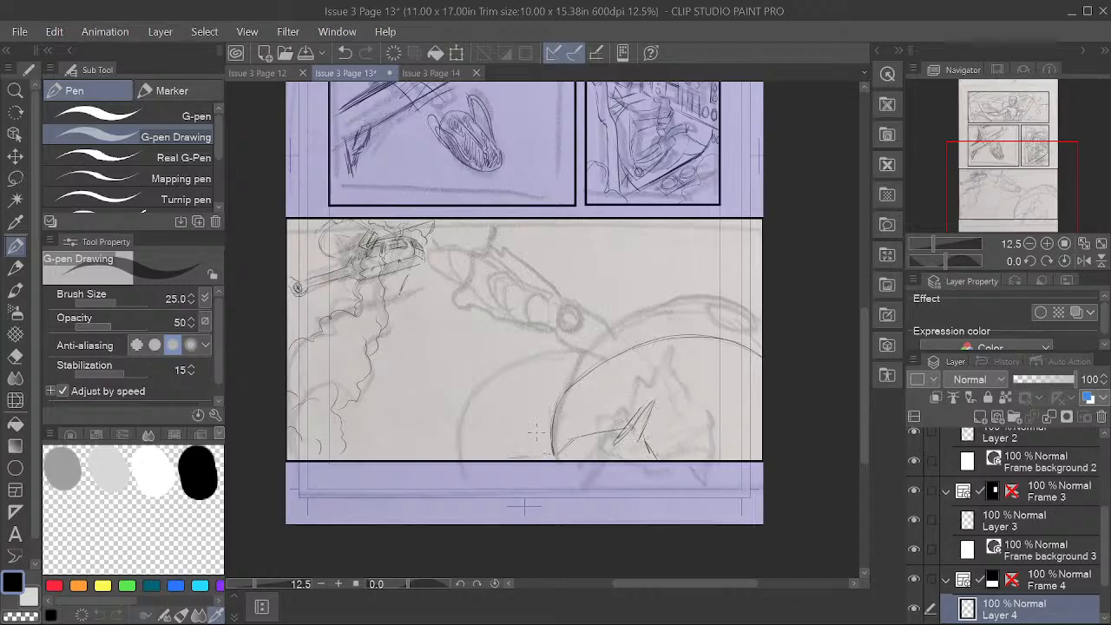
Step: Draw the second large dome arc behind and to the left of the first one
{"action": "mouse_move", "coordinate": [611, 341]}
{"action": "left_mouse_down"}
{"action": "mouse_move", "coordinate": [519, 324]}
{"action": "mouse_move", "coordinate": [452, 363]}
{"action": "mouse_move", "coordinate": [443, 459]}
{"action": "left_mouse_up"}
{"action": "left_click_drag", "start_coordinate": [442, 456], "coordinate": [441, 380]}
{"action": "left_click_drag", "start_coordinate": [491, 332], "coordinate": [645, 348]}
{"action": "mouse_move", "coordinate": [567, 327]}
{"action": "left_mouse_down"}
{"action": "mouse_move", "coordinate": [497, 331]}
{"action": "mouse_move", "coordinate": [437, 406]}
{"action": "mouse_move", "coordinate": [442, 457]}
{"action": "left_mouse_up"}
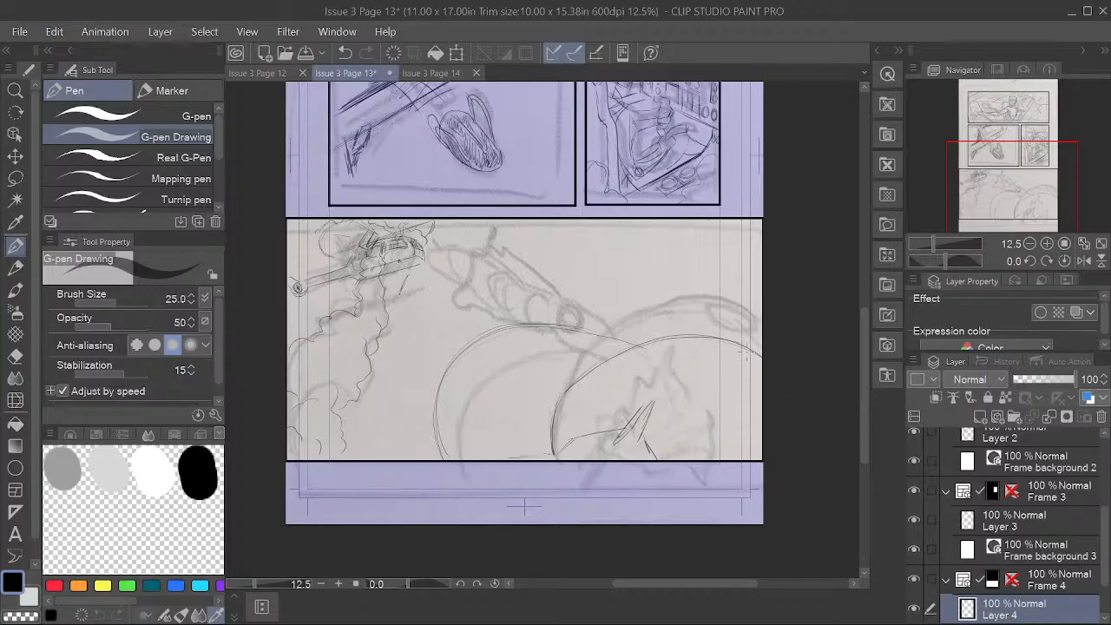
Step: Add an inner contour, a small round rim detail and a curved lower-right line to the right dome
{"action": "mouse_move", "coordinate": [569, 401]}
{"action": "left_mouse_down"}
{"action": "mouse_move", "coordinate": [724, 352]}
{"action": "mouse_move", "coordinate": [705, 457]}
{"action": "left_mouse_up"}
{"action": "mouse_move", "coordinate": [738, 368]}
{"action": "left_mouse_down"}
{"action": "mouse_move", "coordinate": [763, 362]}
{"action": "mouse_move", "coordinate": [768, 374]}
{"action": "left_mouse_up"}
{"action": "left_click_drag", "start_coordinate": [734, 408], "coordinate": [702, 451]}
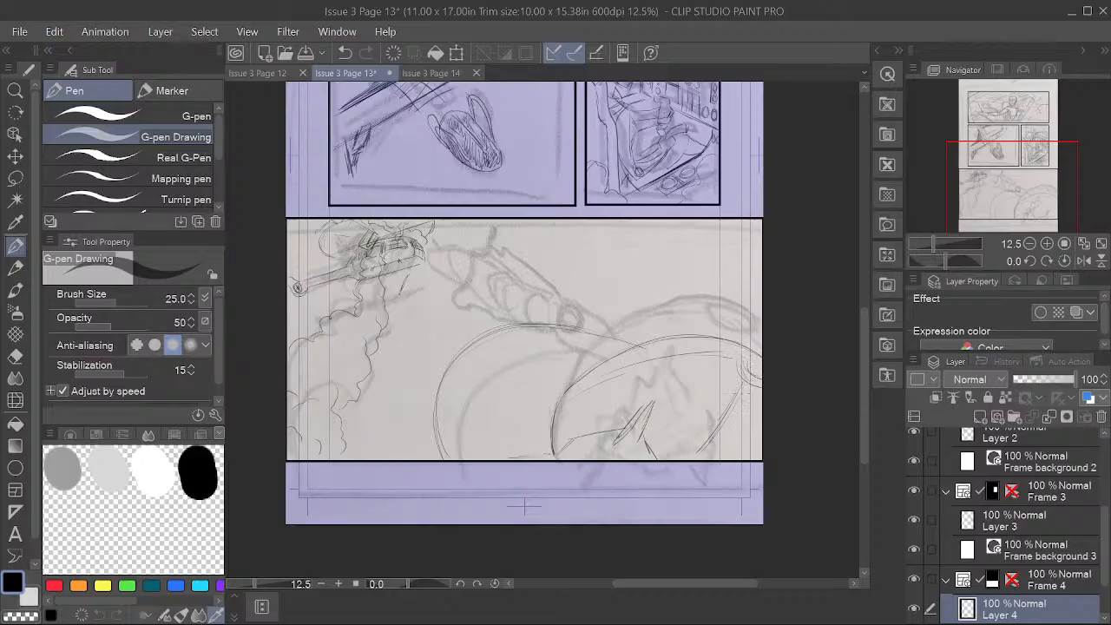
{"action": "left_click_drag", "start_coordinate": [736, 355], "coordinate": [682, 359]}
Step: Add horizontal interior lines and a parallel inner rim to the left dome
{"action": "left_click_drag", "start_coordinate": [468, 420], "coordinate": [534, 417]}
{"action": "left_click_drag", "start_coordinate": [501, 378], "coordinate": [556, 388]}
{"action": "left_click_drag", "start_coordinate": [450, 379], "coordinate": [443, 406]}
{"action": "left_click_drag", "start_coordinate": [519, 334], "coordinate": [548, 330]}
Step: Draw the round joint at the arm's lower end and the tapering line running from it to the right dome
{"action": "key", "text": "space"}
{"action": "mouse_move", "coordinate": [723, 468]}
{"action": "left_mouse_down"}
{"action": "mouse_move", "coordinate": [688, 487]}
{"action": "mouse_move", "coordinate": [684, 476]}
{"action": "left_mouse_up"}
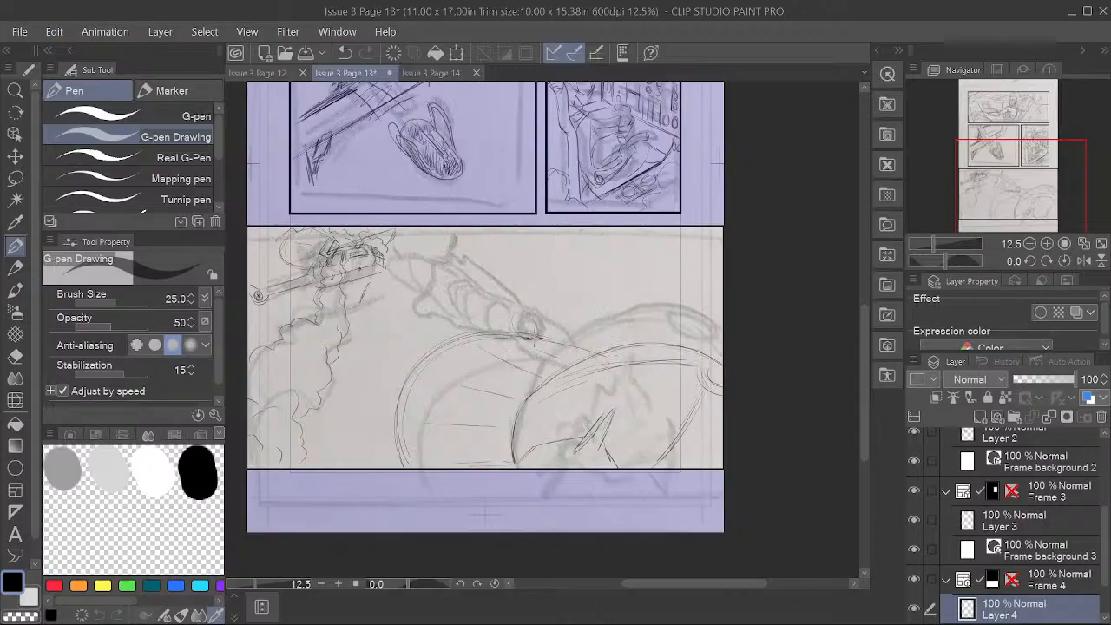
{"action": "mouse_move", "coordinate": [532, 340]}
{"action": "left_mouse_down"}
{"action": "mouse_move", "coordinate": [543, 330]}
{"action": "mouse_move", "coordinate": [534, 314]}
{"action": "mouse_move", "coordinate": [517, 335]}
{"action": "mouse_move", "coordinate": [531, 314]}
{"action": "mouse_move", "coordinate": [520, 355]}
{"action": "mouse_move", "coordinate": [534, 370]}
{"action": "left_mouse_up"}
{"action": "mouse_move", "coordinate": [518, 331]}
{"action": "left_mouse_down"}
{"action": "mouse_move", "coordinate": [531, 368]}
{"action": "mouse_move", "coordinate": [547, 365]}
{"action": "mouse_move", "coordinate": [532, 377]}
{"action": "mouse_move", "coordinate": [548, 375]}
{"action": "mouse_move", "coordinate": [565, 409]}
{"action": "left_mouse_up"}
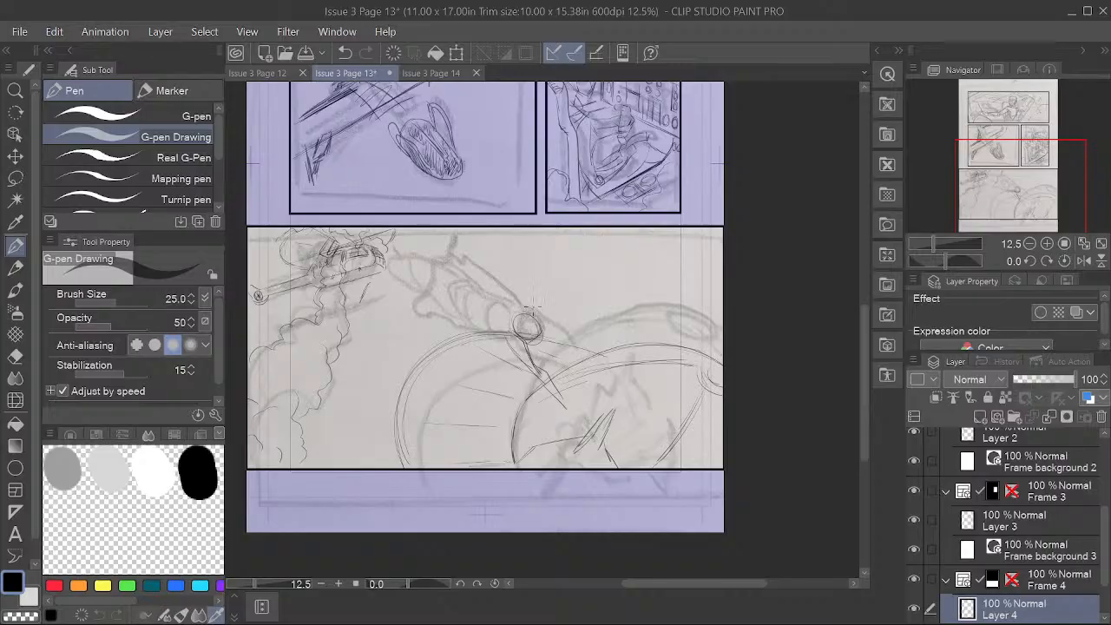
Step: Draw the arm's outer contours above and below the round joint, its upper end and the curved inner segments
{"action": "mouse_move", "coordinate": [532, 309]}
{"action": "left_mouse_down"}
{"action": "mouse_move", "coordinate": [573, 345]}
{"action": "mouse_move", "coordinate": [590, 387]}
{"action": "left_mouse_up"}
{"action": "left_click_drag", "start_coordinate": [478, 287], "coordinate": [510, 314]}
{"action": "left_click_drag", "start_coordinate": [477, 242], "coordinate": [505, 279]}
{"action": "mouse_move", "coordinate": [458, 239]}
{"action": "left_mouse_down"}
{"action": "mouse_move", "coordinate": [420, 262]}
{"action": "mouse_move", "coordinate": [399, 298]}
{"action": "mouse_move", "coordinate": [401, 280]}
{"action": "mouse_move", "coordinate": [399, 293]}
{"action": "mouse_move", "coordinate": [512, 337]}
{"action": "mouse_move", "coordinate": [508, 323]}
{"action": "mouse_move", "coordinate": [531, 305]}
{"action": "mouse_move", "coordinate": [506, 325]}
{"action": "left_mouse_up"}
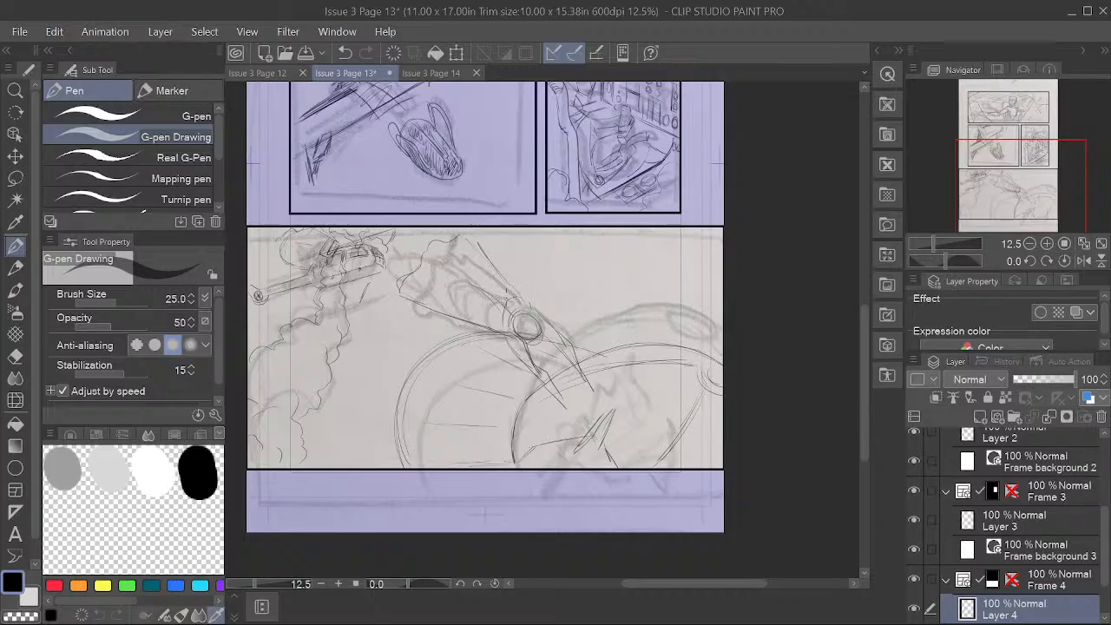
{"action": "mouse_move", "coordinate": [474, 311]}
{"action": "left_mouse_down"}
{"action": "mouse_move", "coordinate": [484, 289]}
{"action": "mouse_move", "coordinate": [503, 337]}
{"action": "left_mouse_up"}
{"action": "left_click_drag", "start_coordinate": [493, 289], "coordinate": [531, 309]}
{"action": "mouse_move", "coordinate": [481, 282]}
{"action": "left_mouse_down"}
{"action": "mouse_move", "coordinate": [444, 283]}
{"action": "mouse_move", "coordinate": [441, 296]}
{"action": "mouse_move", "coordinate": [440, 244]}
{"action": "mouse_move", "coordinate": [417, 236]}
{"action": "left_mouse_up"}
Step: Lasso the arm and its round joint in the fourth panel, delete them and clear the selection
{"action": "key", "text": "e"}
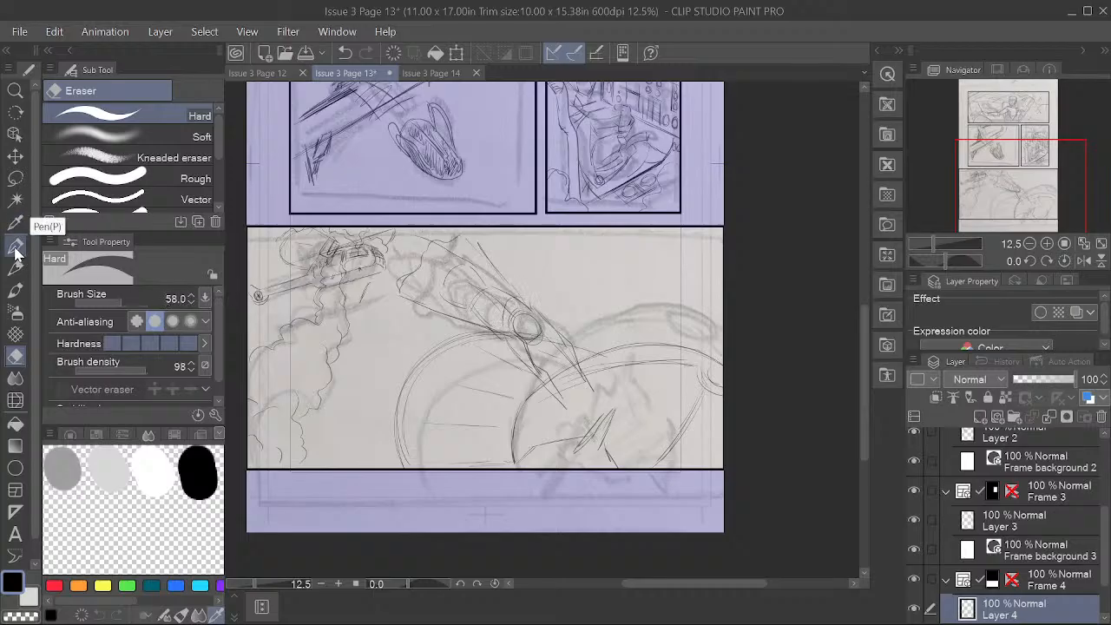
{"action": "left_click", "coordinate": [15, 177]}
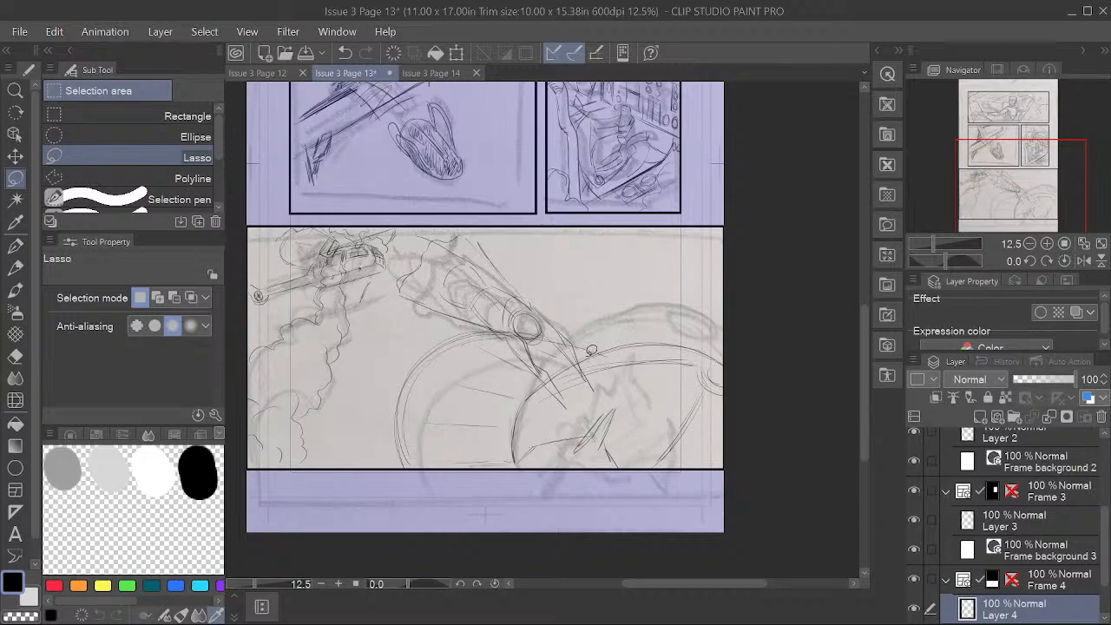
{"action": "mouse_move", "coordinate": [505, 243]}
{"action": "left_mouse_down"}
{"action": "mouse_move", "coordinate": [400, 232]}
{"action": "mouse_move", "coordinate": [390, 283]}
{"action": "mouse_move", "coordinate": [406, 347]}
{"action": "mouse_move", "coordinate": [458, 328]}
{"action": "mouse_move", "coordinate": [517, 343]}
{"action": "mouse_move", "coordinate": [578, 293]}
{"action": "mouse_move", "coordinate": [507, 243]}
{"action": "left_mouse_up"}
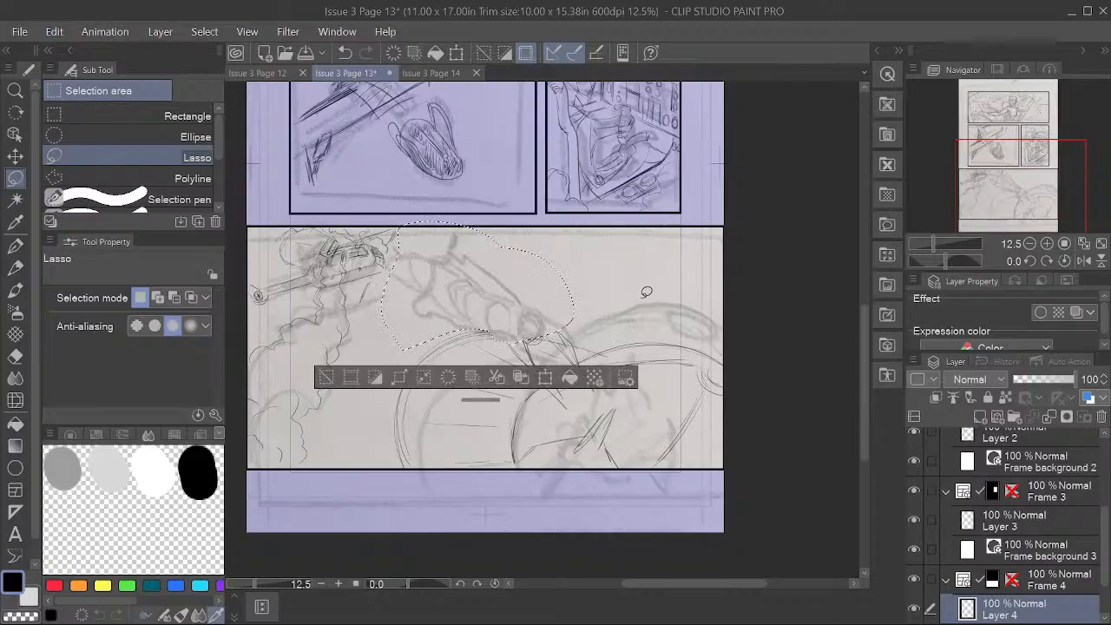
{"action": "left_click", "coordinate": [647, 291]}
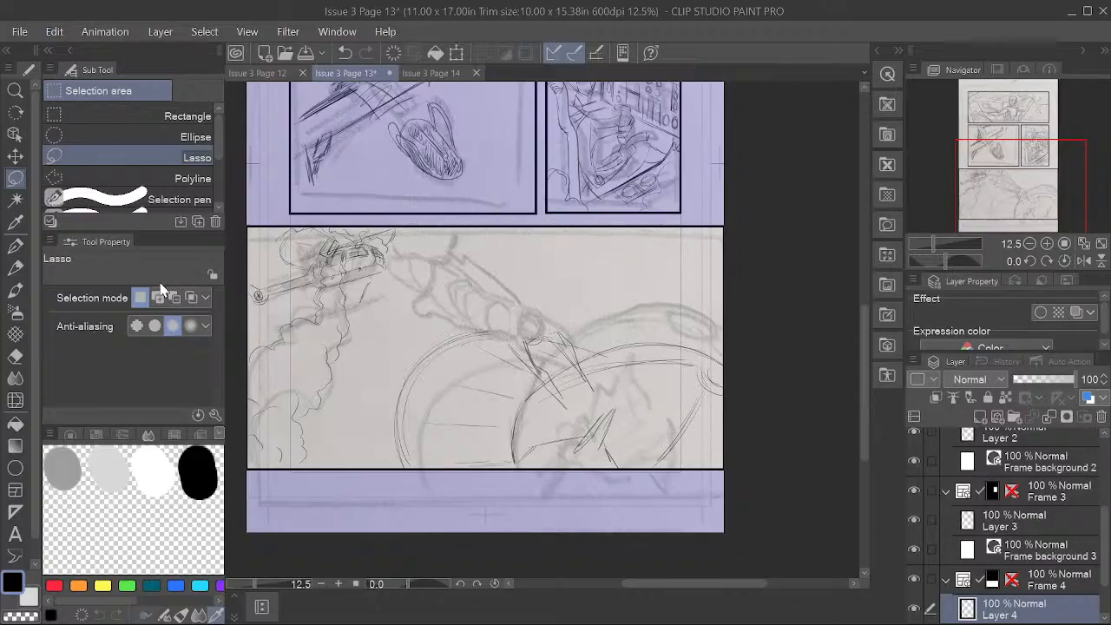
Step: Erase the leftover arm strokes between and over the two domes and tidy the dome rims there
{"action": "left_click", "coordinate": [14, 355]}
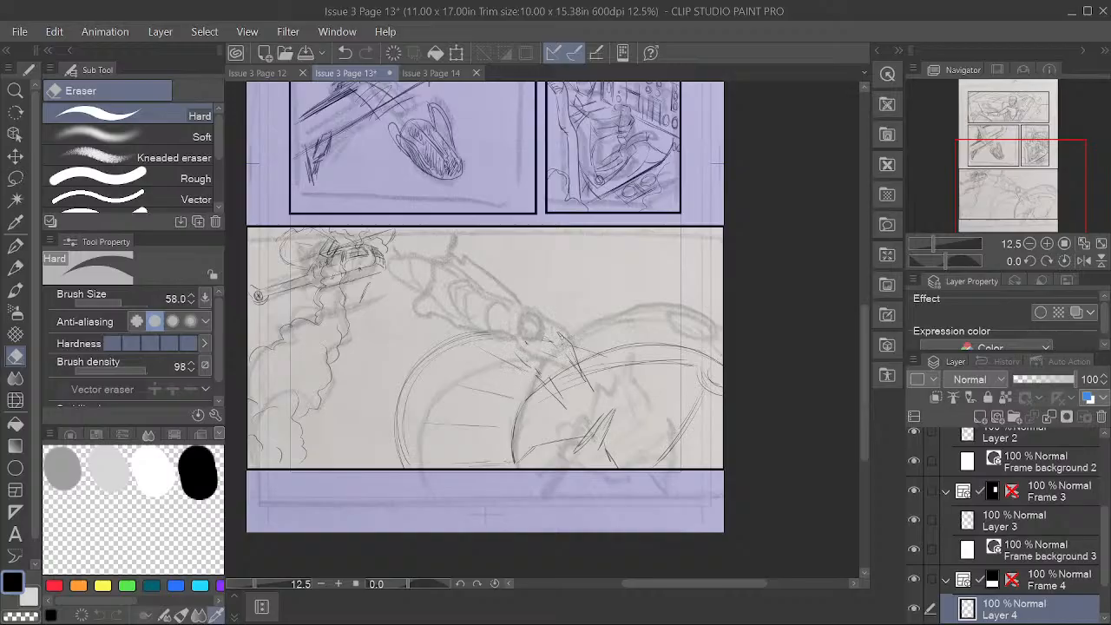
{"action": "mouse_move", "coordinate": [544, 385]}
{"action": "left_mouse_down"}
{"action": "mouse_move", "coordinate": [594, 375]}
{"action": "mouse_move", "coordinate": [581, 386]}
{"action": "left_mouse_up"}
{"action": "key", "text": "space"}
{"action": "key", "text": "space"}
{"action": "left_click_drag", "start_coordinate": [523, 424], "coordinate": [622, 433]}
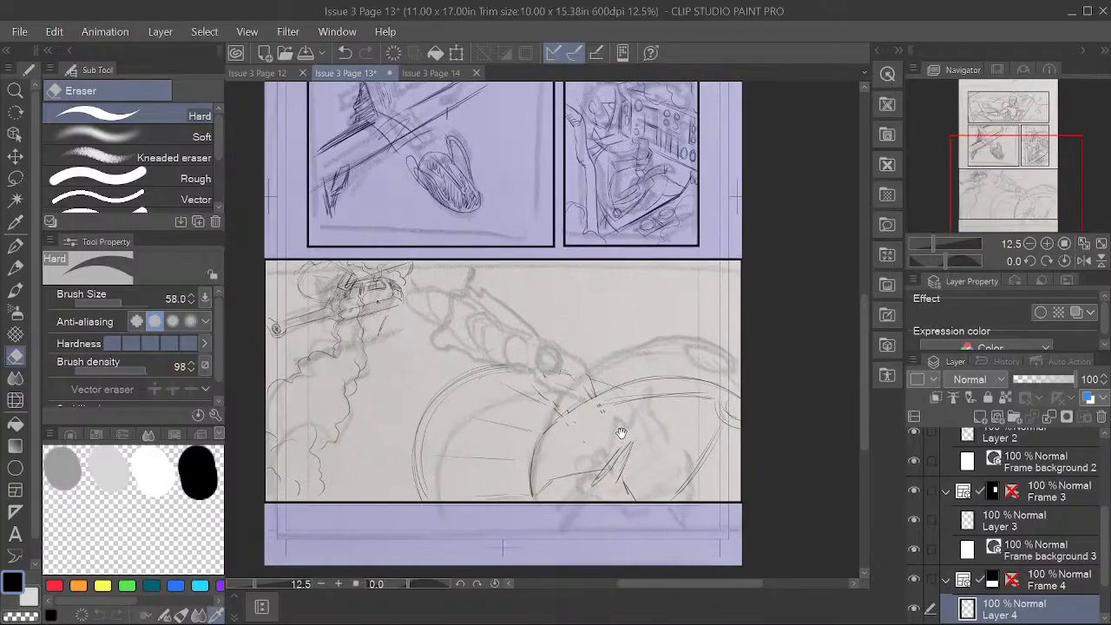
{"action": "left_click_drag", "start_coordinate": [615, 393], "coordinate": [593, 404]}
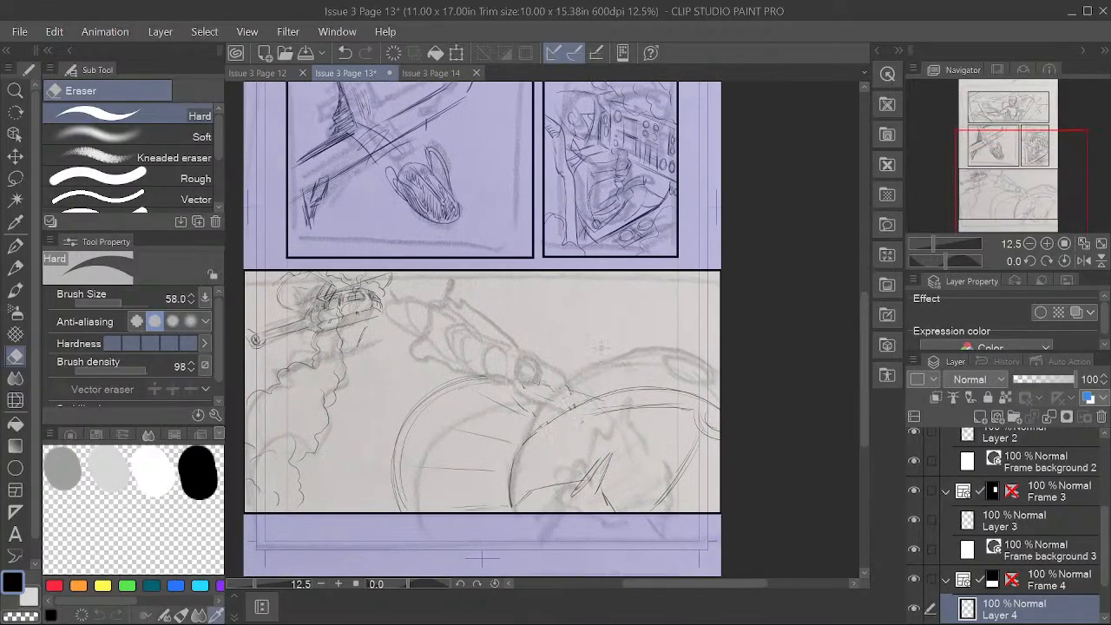
{"action": "mouse_move", "coordinate": [551, 419]}
{"action": "left_mouse_down"}
{"action": "mouse_move", "coordinate": [560, 434]}
{"action": "mouse_move", "coordinate": [530, 435]}
{"action": "mouse_move", "coordinate": [610, 399]}
{"action": "mouse_move", "coordinate": [486, 378]}
{"action": "mouse_move", "coordinate": [525, 380]}
{"action": "left_mouse_up"}
{"action": "left_click", "coordinate": [20, 249]}
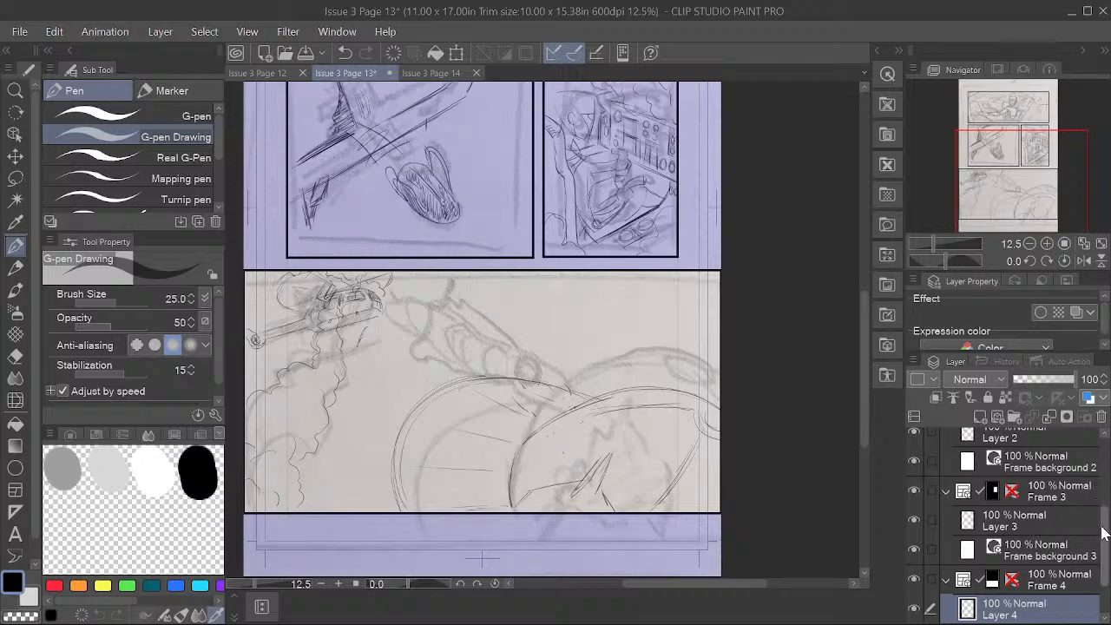
Step: Add a new layer above Layer 4 in Frame 4 and hide Layer 4
{"action": "left_click", "coordinate": [980, 417]}
{"action": "key", "text": "space"}
{"action": "left_click_drag", "start_coordinate": [721, 481], "coordinate": [690, 465]}
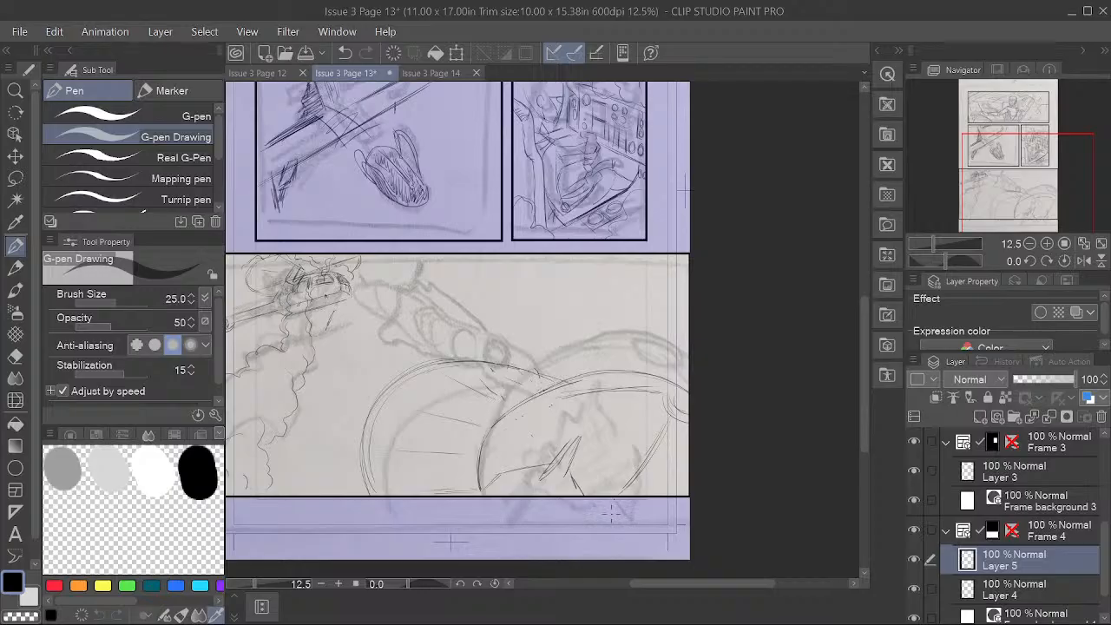
{"action": "left_click", "coordinate": [914, 589]}
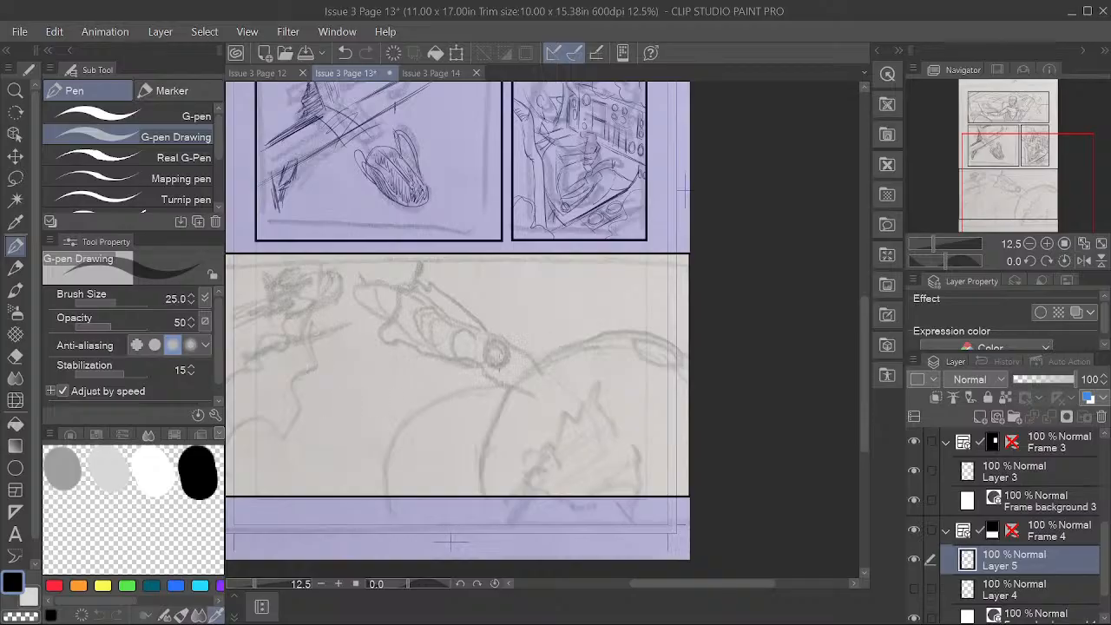
Step: Draw the arm's round joint and the overlapping curved segments above it on the new layer
{"action": "mouse_move", "coordinate": [508, 373]}
{"action": "left_mouse_down"}
{"action": "mouse_move", "coordinate": [484, 352]}
{"action": "mouse_move", "coordinate": [512, 366]}
{"action": "left_mouse_up"}
{"action": "mouse_move", "coordinate": [444, 325]}
{"action": "left_mouse_down"}
{"action": "mouse_move", "coordinate": [499, 337]}
{"action": "mouse_move", "coordinate": [492, 325]}
{"action": "mouse_move", "coordinate": [476, 365]}
{"action": "left_mouse_up"}
{"action": "mouse_move", "coordinate": [409, 323]}
{"action": "left_mouse_down"}
{"action": "mouse_move", "coordinate": [421, 307]}
{"action": "mouse_move", "coordinate": [448, 317]}
{"action": "mouse_move", "coordinate": [434, 340]}
{"action": "mouse_move", "coordinate": [450, 347]}
{"action": "left_mouse_up"}
{"action": "left_click_drag", "start_coordinate": [444, 305], "coordinate": [456, 321]}
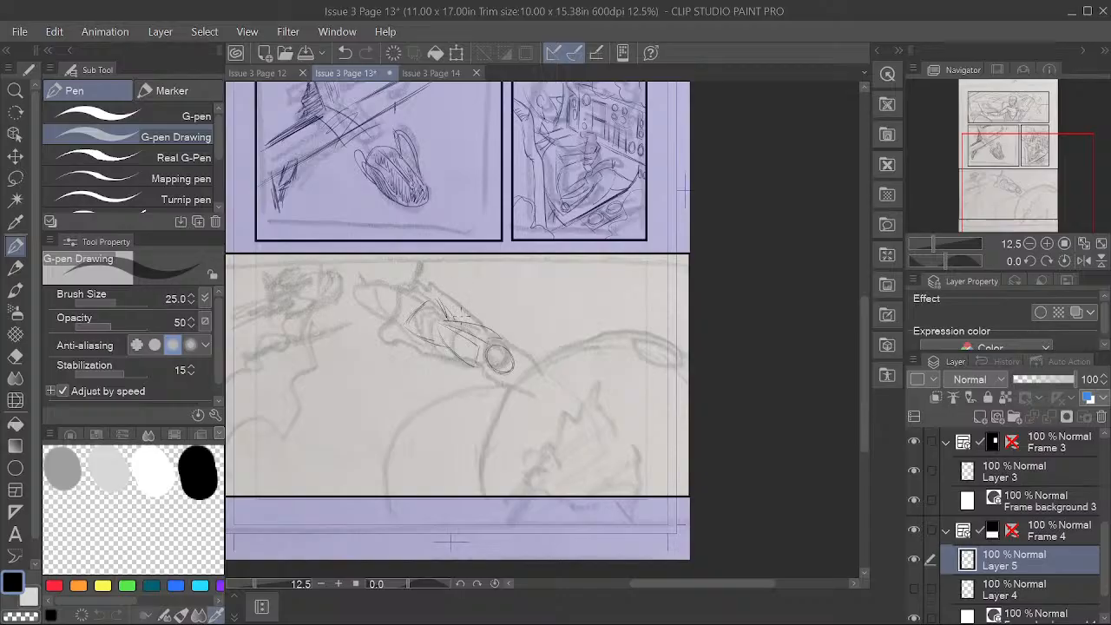
Step: Draw the tapering lower part of the arm from the round joint down to pointed tips over the right dome
{"action": "left_click_drag", "start_coordinate": [474, 366], "coordinate": [514, 389]}
{"action": "mouse_move", "coordinate": [478, 355]}
{"action": "left_mouse_down"}
{"action": "mouse_move", "coordinate": [537, 399]}
{"action": "mouse_move", "coordinate": [523, 390]}
{"action": "mouse_move", "coordinate": [548, 420]}
{"action": "left_mouse_up"}
{"action": "mouse_move", "coordinate": [504, 339]}
{"action": "left_mouse_down"}
{"action": "mouse_move", "coordinate": [575, 402]}
{"action": "mouse_move", "coordinate": [552, 415]}
{"action": "mouse_move", "coordinate": [575, 408]}
{"action": "left_mouse_up"}
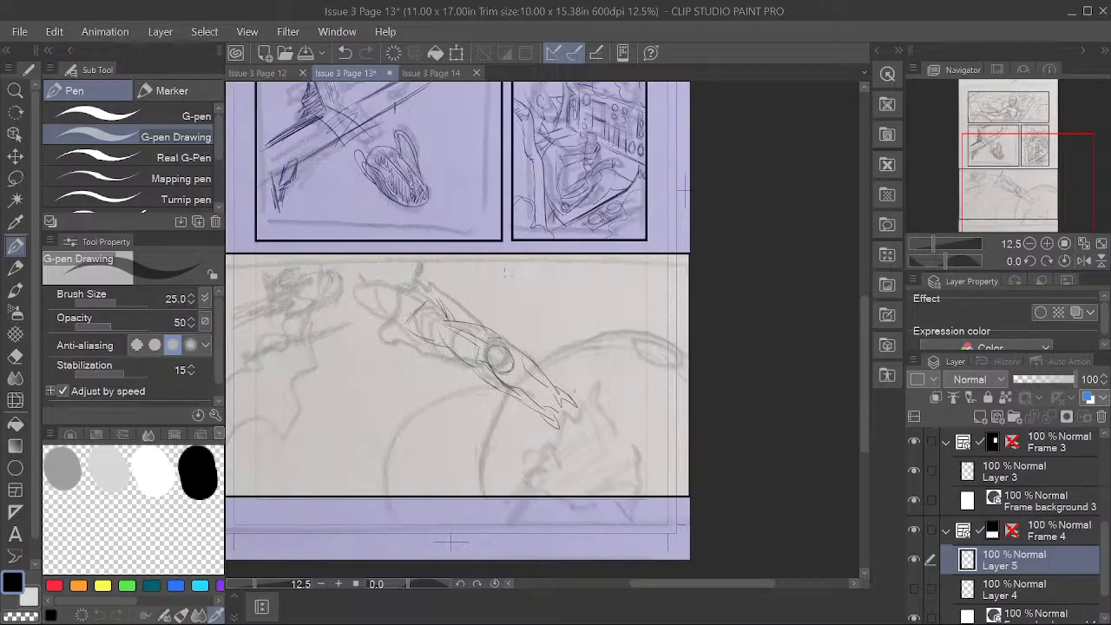
Step: Add contour detail at the joint and draw the upper arm's cross contours and long outlines toward the panel's upper-left
{"action": "left_click_drag", "start_coordinate": [514, 361], "coordinate": [524, 354]}
{"action": "mouse_move", "coordinate": [425, 294]}
{"action": "left_mouse_down"}
{"action": "mouse_move", "coordinate": [363, 265]}
{"action": "mouse_move", "coordinate": [379, 311]}
{"action": "mouse_move", "coordinate": [404, 325]}
{"action": "left_mouse_up"}
{"action": "mouse_move", "coordinate": [374, 285]}
{"action": "left_mouse_down"}
{"action": "mouse_move", "coordinate": [414, 313]}
{"action": "mouse_move", "coordinate": [426, 341]}
{"action": "left_mouse_up"}
{"action": "left_click_drag", "start_coordinate": [410, 300], "coordinate": [484, 344]}
{"action": "left_click_drag", "start_coordinate": [640, 438], "coordinate": [687, 448]}
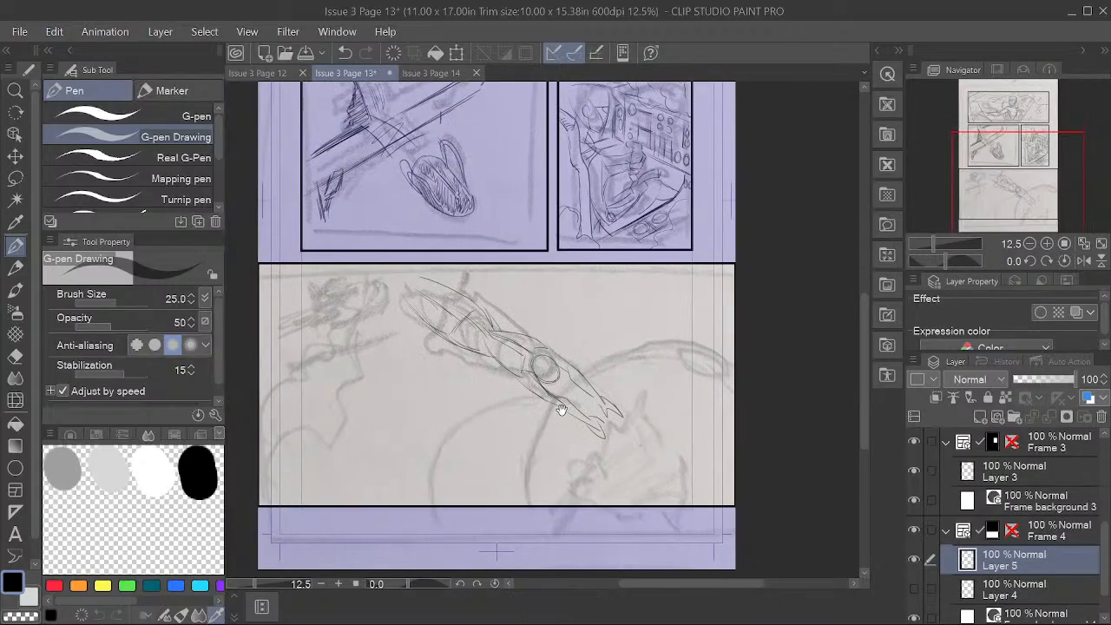
{"action": "left_click_drag", "start_coordinate": [560, 410], "coordinate": [587, 437]}
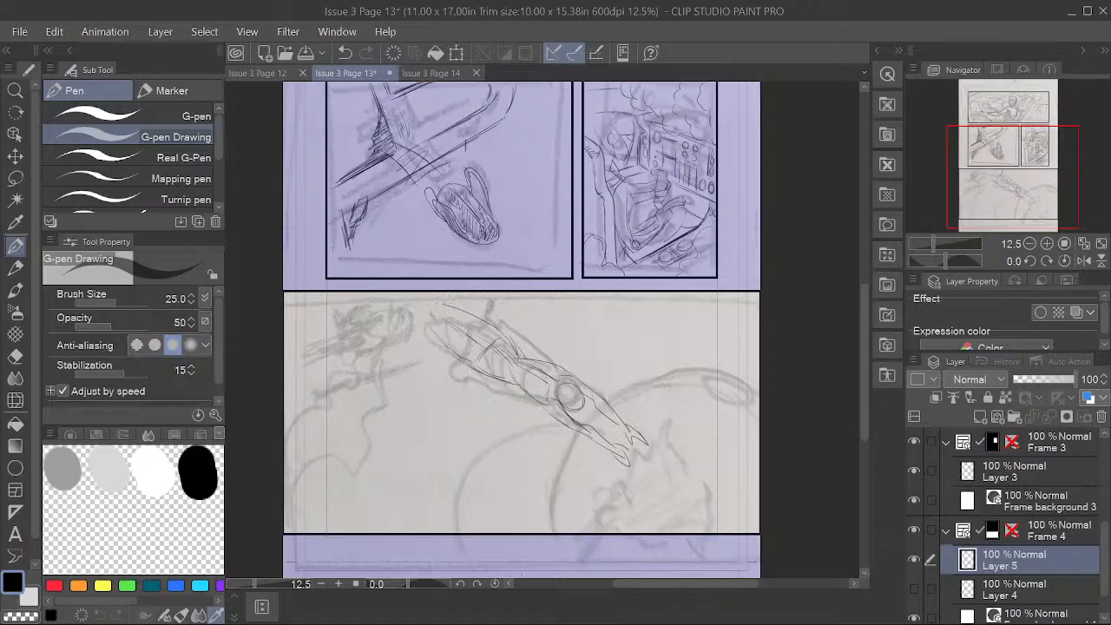
Step: Extend the arm's upper end to the panel's top edge and add the angular outer contours above and below it
{"action": "mouse_move", "coordinate": [451, 306]}
{"action": "left_mouse_down"}
{"action": "mouse_move", "coordinate": [427, 292]}
{"action": "mouse_move", "coordinate": [404, 318]}
{"action": "mouse_move", "coordinate": [427, 333]}
{"action": "left_mouse_up"}
{"action": "mouse_move", "coordinate": [386, 292]}
{"action": "left_mouse_down"}
{"action": "mouse_move", "coordinate": [421, 325]}
{"action": "mouse_move", "coordinate": [424, 305]}
{"action": "left_mouse_up"}
{"action": "mouse_move", "coordinate": [460, 344]}
{"action": "left_mouse_down"}
{"action": "mouse_move", "coordinate": [497, 309]}
{"action": "mouse_move", "coordinate": [518, 324]}
{"action": "mouse_move", "coordinate": [518, 287]}
{"action": "mouse_move", "coordinate": [508, 315]}
{"action": "mouse_move", "coordinate": [495, 308]}
{"action": "mouse_move", "coordinate": [508, 300]}
{"action": "mouse_move", "coordinate": [572, 383]}
{"action": "left_mouse_up"}
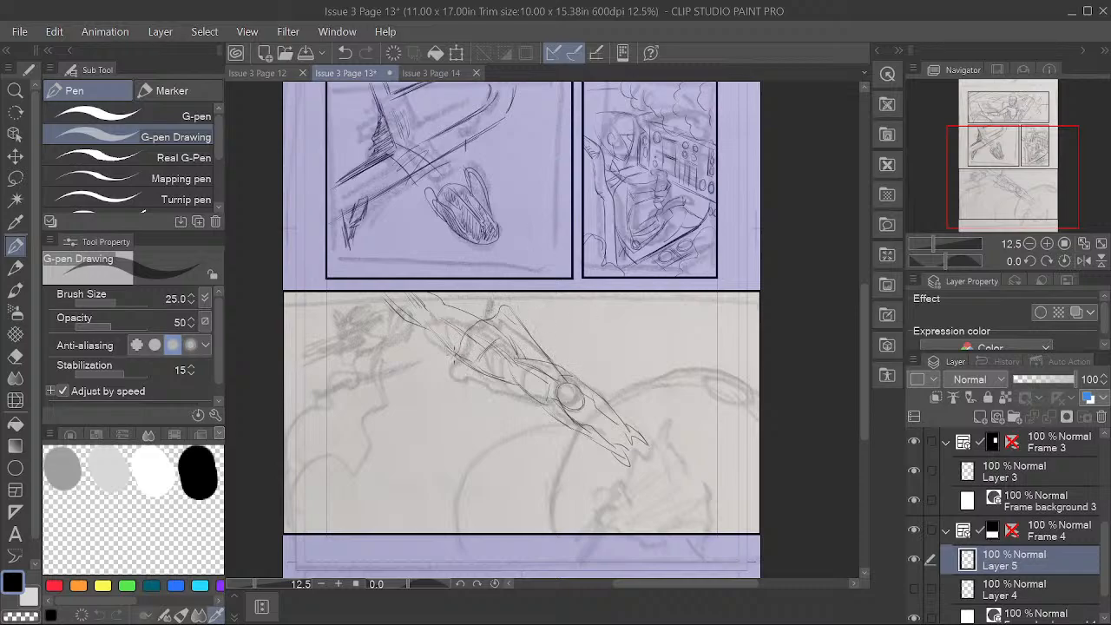
{"action": "left_click_drag", "start_coordinate": [444, 379], "coordinate": [543, 409]}
{"action": "mouse_move", "coordinate": [415, 322]}
{"action": "left_mouse_down"}
{"action": "mouse_move", "coordinate": [429, 331]}
{"action": "mouse_move", "coordinate": [450, 306]}
{"action": "left_mouse_up"}
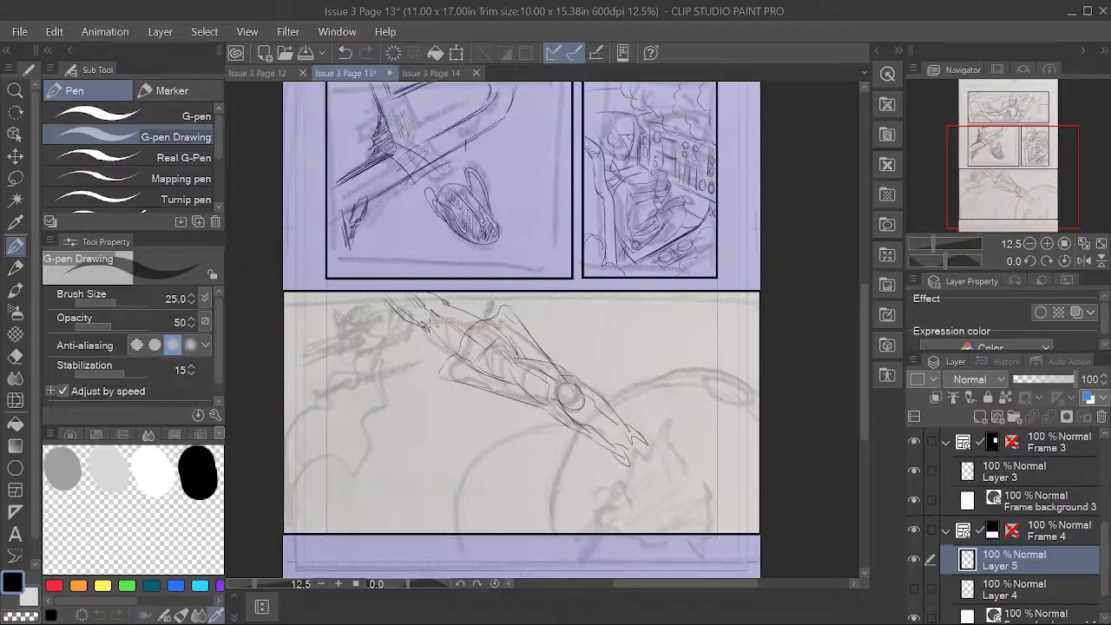
Step: Show Layer 4 again so the domes and smoke appear together with the new arm
{"action": "key", "text": "space"}
{"action": "mouse_move", "coordinate": [731, 444]}
{"action": "left_mouse_down"}
{"action": "mouse_move", "coordinate": [700, 487]}
{"action": "mouse_move", "coordinate": [738, 500]}
{"action": "left_mouse_up"}
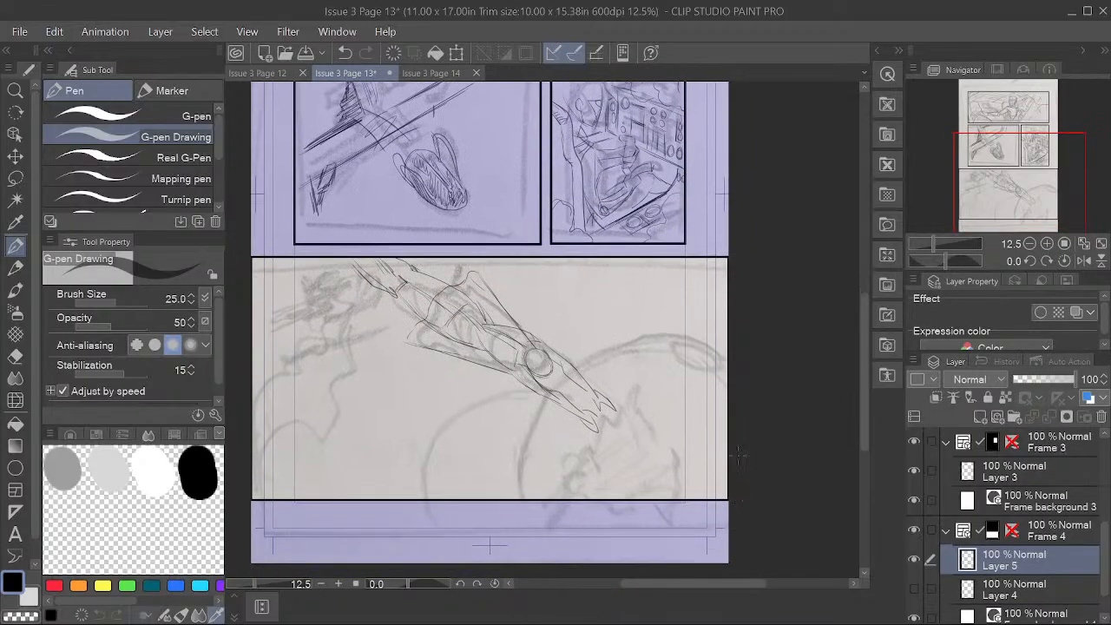
{"action": "key", "text": "space"}
{"action": "left_click_drag", "start_coordinate": [699, 423], "coordinate": [716, 493]}
{"action": "left_click", "coordinate": [915, 589]}
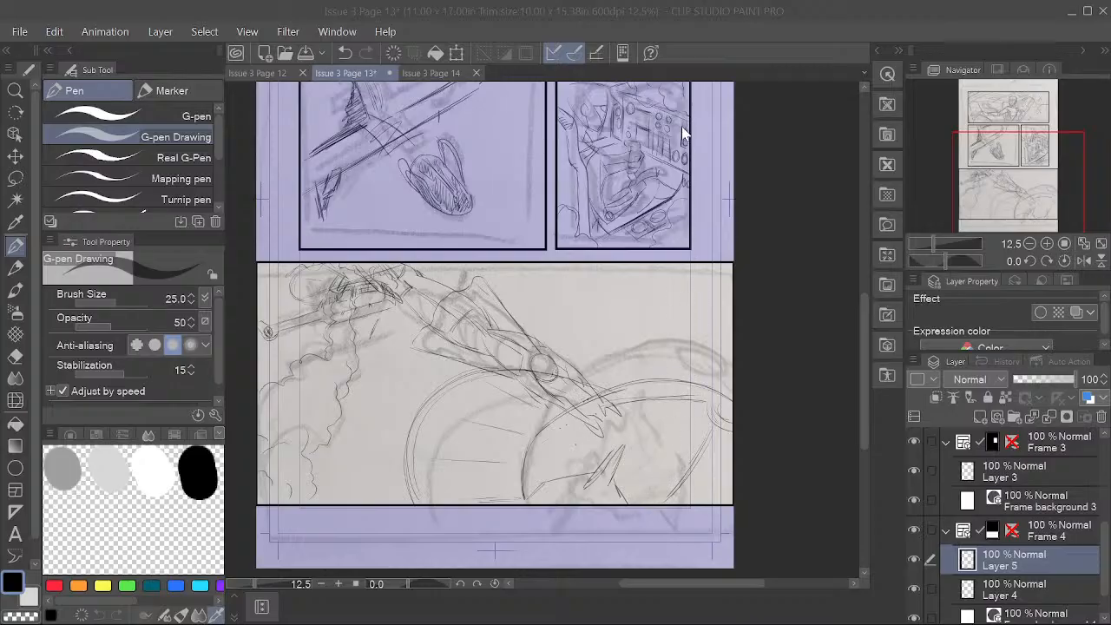
{"action": "left_click", "coordinate": [674, 9]}
{"action": "key", "text": "space"}
{"action": "left_click_drag", "start_coordinate": [560, 427], "coordinate": [549, 443]}
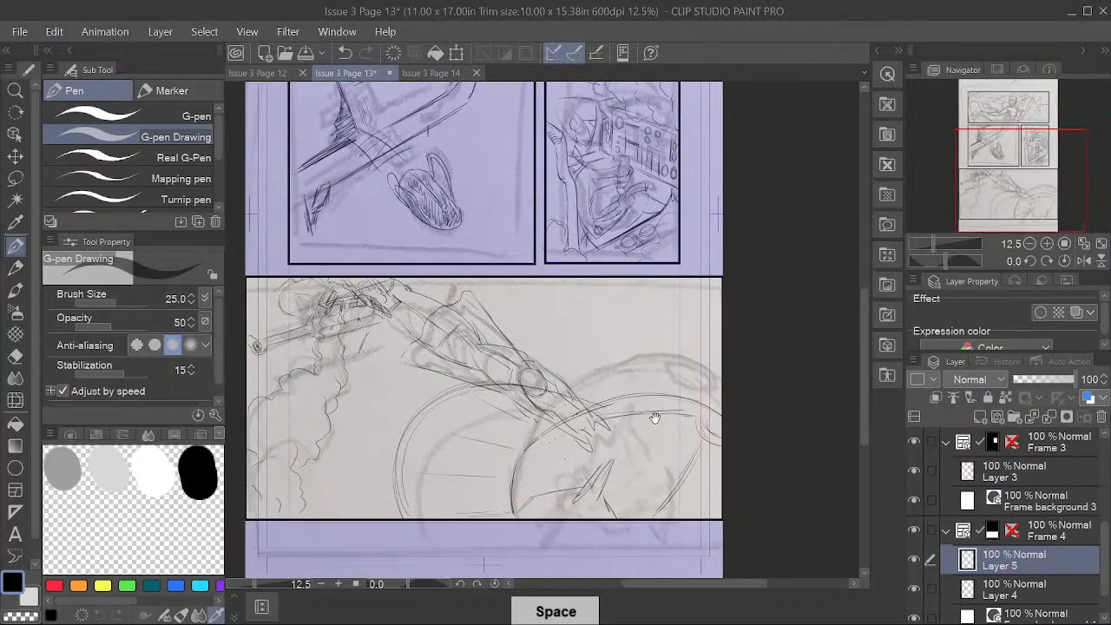
{"action": "scroll", "coordinate": [732, 426], "scroll_direction": "down", "scroll_amount": 2}
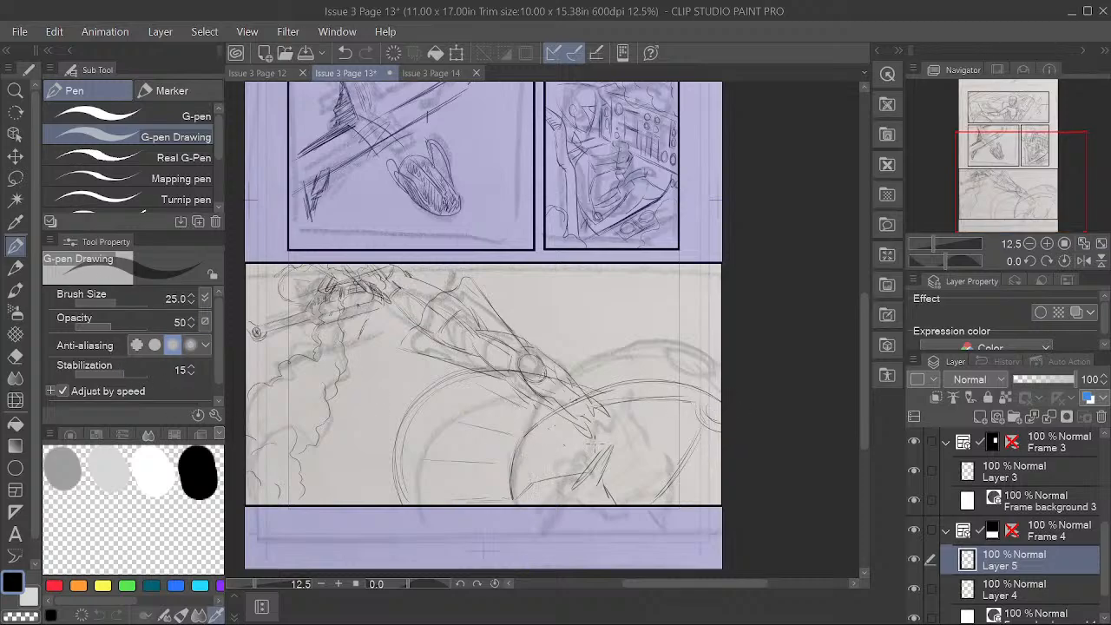
{"action": "left_click_drag", "start_coordinate": [516, 493], "coordinate": [532, 505]}
{"action": "key", "text": "ctrl+z"}
{"action": "key", "text": "ctrl+z"}
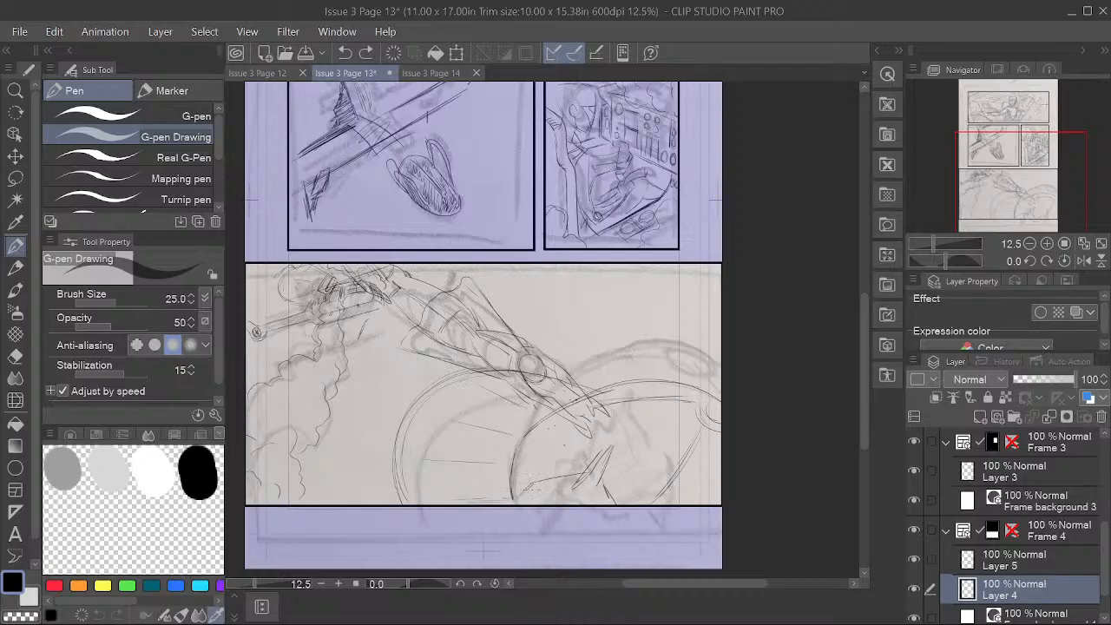
Step: Hatch the low wedge shape and the base of the spike at the right dome's lower edge on Layer 4
{"action": "mouse_move", "coordinate": [516, 492]}
{"action": "left_mouse_down"}
{"action": "mouse_move", "coordinate": [520, 457]}
{"action": "mouse_move", "coordinate": [537, 505]}
{"action": "left_mouse_up"}
{"action": "left_click_drag", "start_coordinate": [534, 485], "coordinate": [550, 504]}
{"action": "left_click_drag", "start_coordinate": [545, 485], "coordinate": [561, 503]}
{"action": "left_click", "coordinate": [914, 589]}
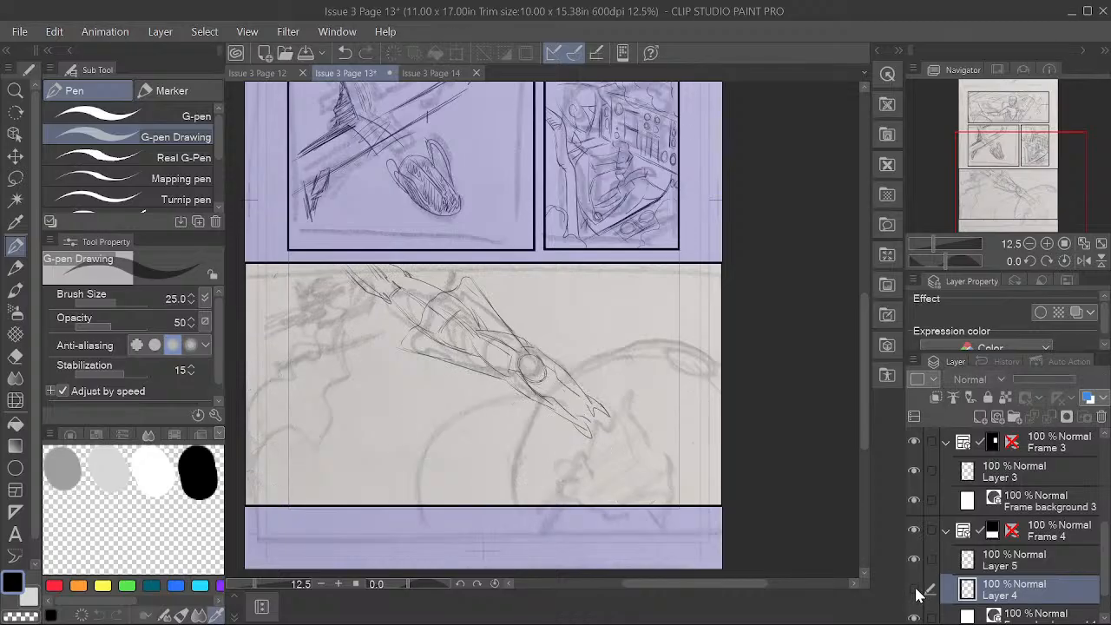
{"action": "left_click", "coordinate": [914, 589]}
{"action": "left_click_drag", "start_coordinate": [555, 482], "coordinate": [564, 498]}
{"action": "left_click_drag", "start_coordinate": [569, 495], "coordinate": [581, 503]}
{"action": "left_click_drag", "start_coordinate": [585, 489], "coordinate": [600, 508]}
{"action": "left_click_drag", "start_coordinate": [594, 474], "coordinate": [594, 503]}
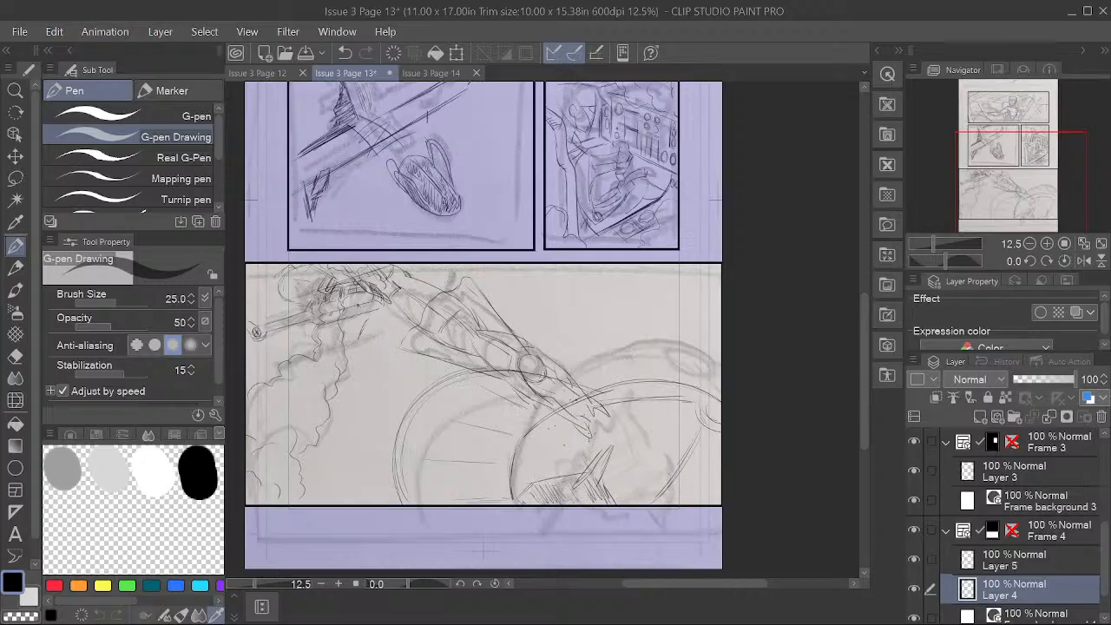
Step: Darken the spike and the low wedge on the right dome with diagonal cross-hatching
{"action": "left_click_drag", "start_coordinate": [606, 451], "coordinate": [580, 491]}
{"action": "mouse_move", "coordinate": [609, 461]}
{"action": "left_mouse_down"}
{"action": "mouse_move", "coordinate": [586, 502]}
{"action": "mouse_move", "coordinate": [596, 478]}
{"action": "left_mouse_up"}
{"action": "mouse_move", "coordinate": [610, 478]}
{"action": "left_mouse_down"}
{"action": "mouse_move", "coordinate": [589, 502]}
{"action": "mouse_move", "coordinate": [531, 503]}
{"action": "left_mouse_up"}
{"action": "left_click_drag", "start_coordinate": [576, 478], "coordinate": [541, 505]}
{"action": "mouse_move", "coordinate": [586, 489]}
{"action": "left_mouse_down"}
{"action": "mouse_move", "coordinate": [550, 507]}
{"action": "mouse_move", "coordinate": [580, 509]}
{"action": "left_mouse_up"}
{"action": "left_click_drag", "start_coordinate": [607, 453], "coordinate": [593, 466]}
{"action": "mouse_move", "coordinate": [607, 464]}
{"action": "left_mouse_down"}
{"action": "mouse_move", "coordinate": [579, 486]}
{"action": "mouse_move", "coordinate": [603, 464]}
{"action": "mouse_move", "coordinate": [601, 496]}
{"action": "mouse_move", "coordinate": [570, 488]}
{"action": "left_mouse_up"}
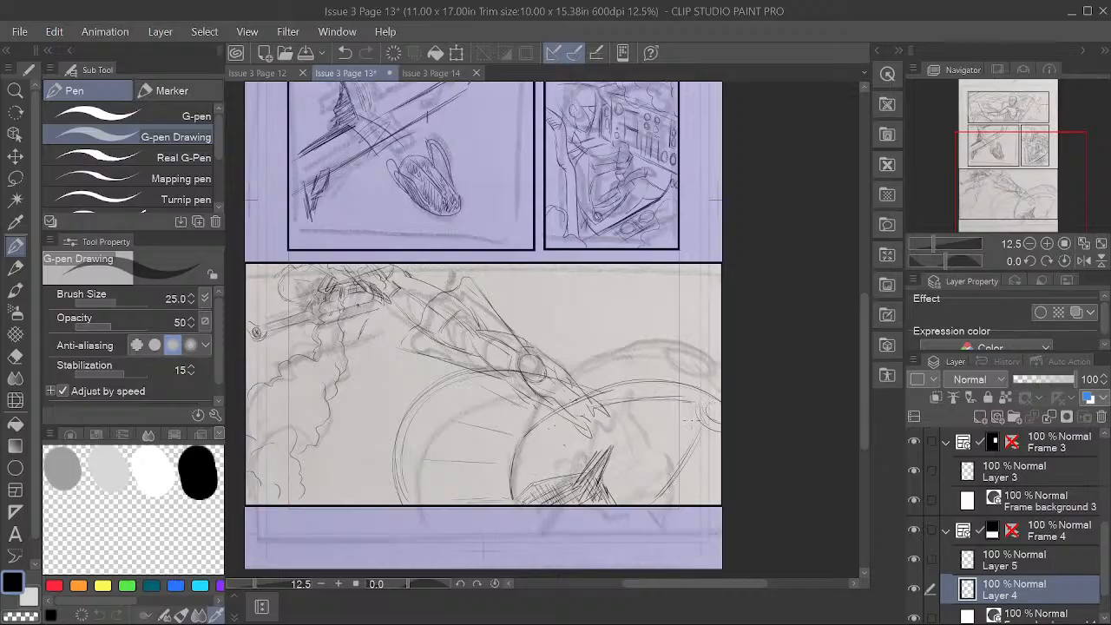
Step: Draw billowing smoke outlines along the panel's right edge and over the right dome's lower-right part
{"action": "mouse_move", "coordinate": [653, 279]}
{"action": "left_mouse_down"}
{"action": "mouse_move", "coordinate": [689, 301]}
{"action": "mouse_move", "coordinate": [708, 385]}
{"action": "mouse_move", "coordinate": [676, 400]}
{"action": "mouse_move", "coordinate": [658, 463]}
{"action": "mouse_move", "coordinate": [635, 459]}
{"action": "mouse_move", "coordinate": [612, 477]}
{"action": "mouse_move", "coordinate": [624, 470]}
{"action": "mouse_move", "coordinate": [642, 489]}
{"action": "left_mouse_up"}
{"action": "mouse_move", "coordinate": [661, 271]}
{"action": "left_mouse_down"}
{"action": "mouse_move", "coordinate": [705, 304]}
{"action": "mouse_move", "coordinate": [716, 345]}
{"action": "mouse_move", "coordinate": [720, 382]}
{"action": "mouse_move", "coordinate": [694, 434]}
{"action": "mouse_move", "coordinate": [648, 462]}
{"action": "mouse_move", "coordinate": [678, 479]}
{"action": "mouse_move", "coordinate": [687, 507]}
{"action": "left_mouse_up"}
{"action": "left_click_drag", "start_coordinate": [703, 462], "coordinate": [680, 483]}
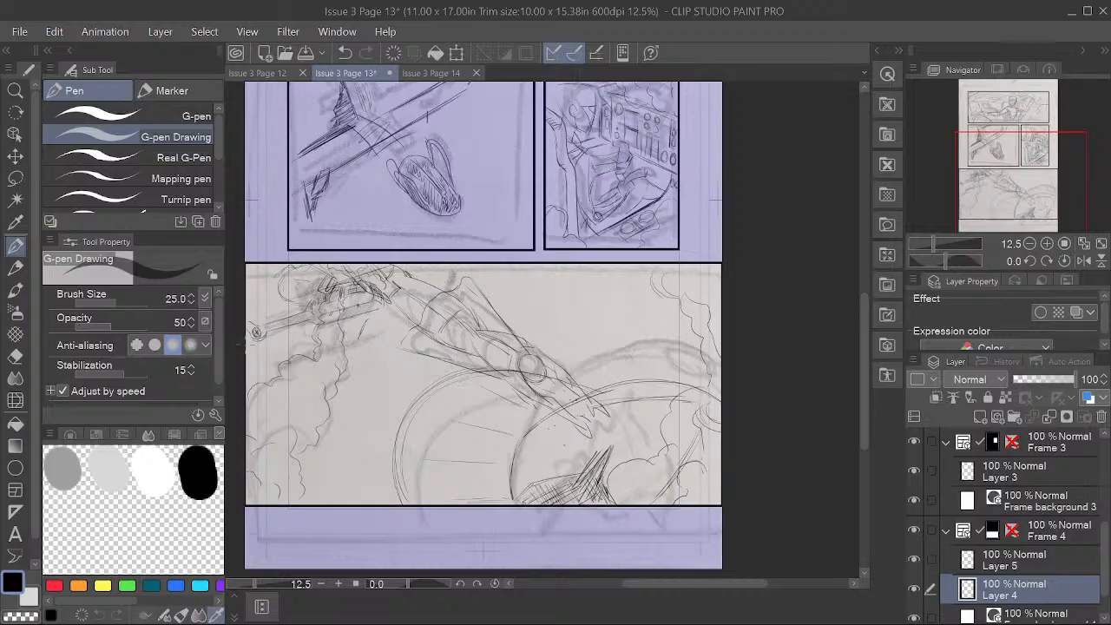
Step: Erase the dome and hatching lines that overlap the new smoke and save the page
{"action": "left_click", "coordinate": [15, 355]}
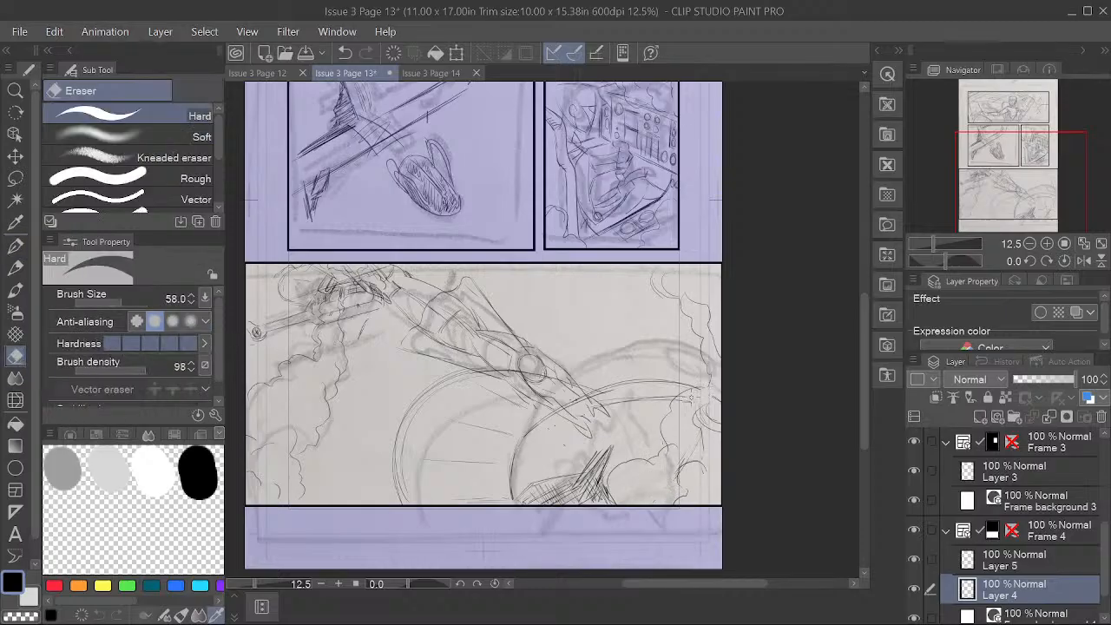
{"action": "left_click_drag", "start_coordinate": [620, 493], "coordinate": [598, 495]}
{"action": "key", "text": "ctrl+s"}
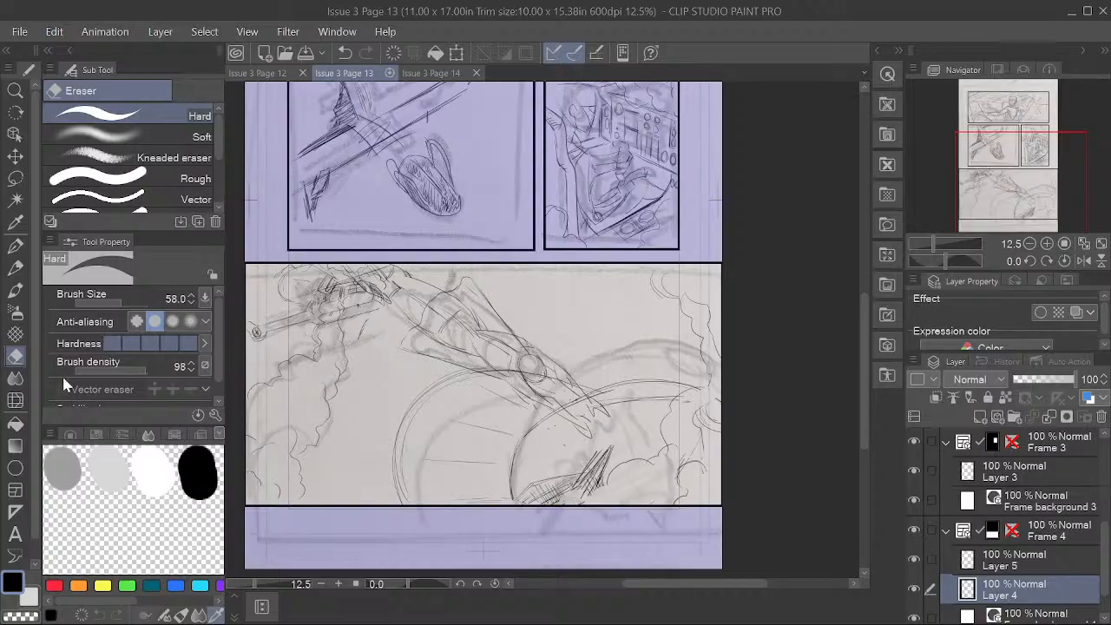
Step: Add small inner curves to the smoke cloud in the panel's upper-right corner with the G-pen Drawing brush
{"action": "left_click", "coordinate": [15, 246]}
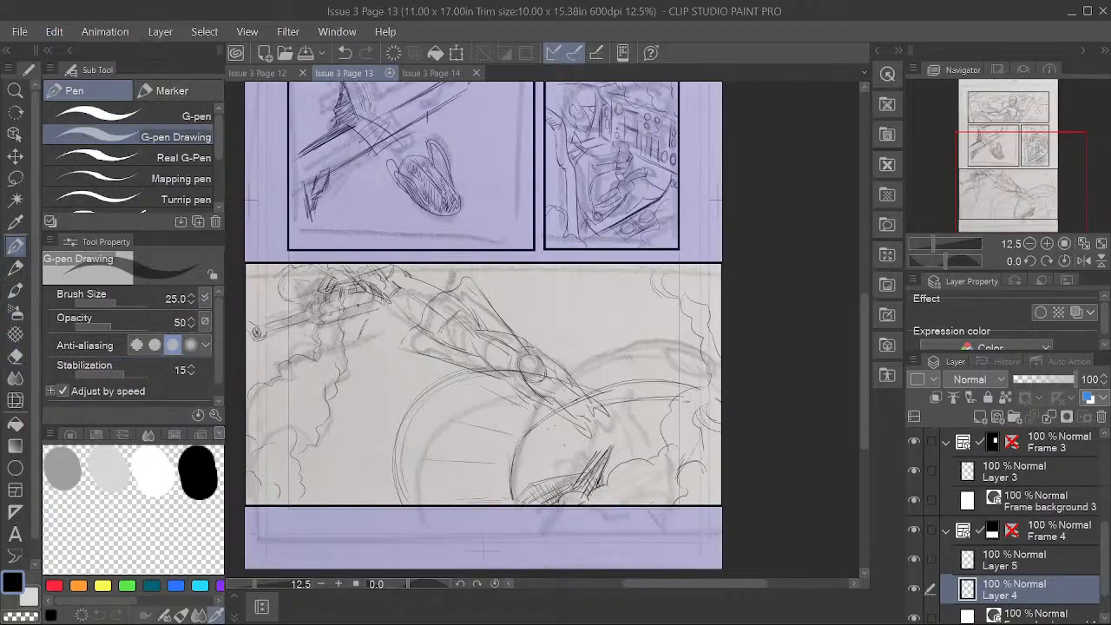
{"action": "left_click", "coordinate": [738, 492]}
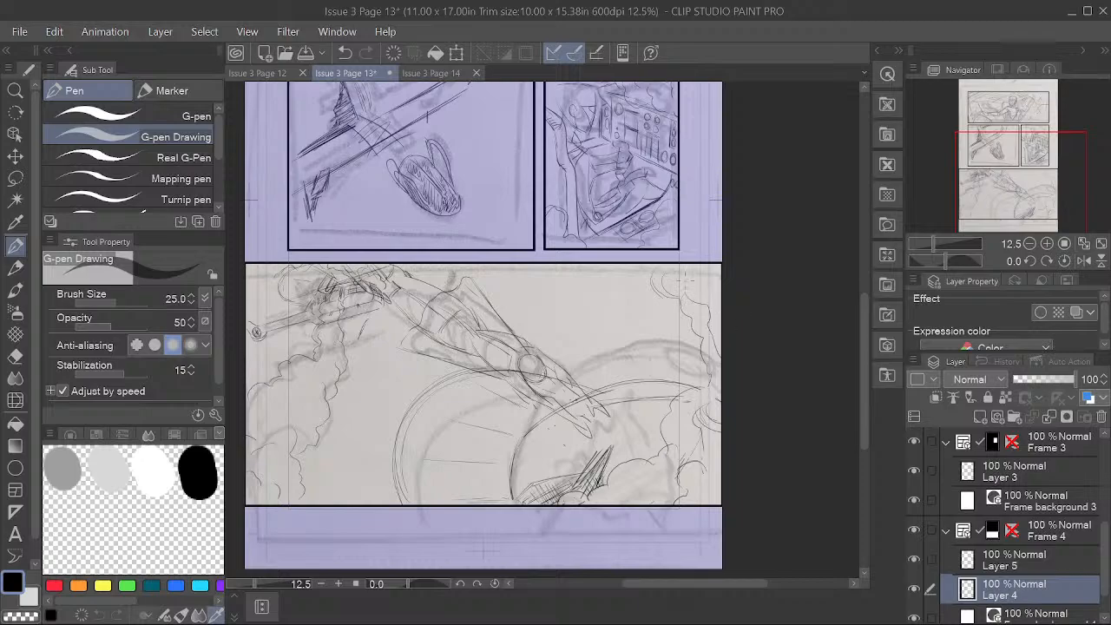
Step: Hide the rough sketch photo layer PXL_20250627_193439913 and look over the pencils of all four panels
{"action": "scroll", "coordinate": [413, 281], "scroll_direction": "down", "scroll_amount": 1}
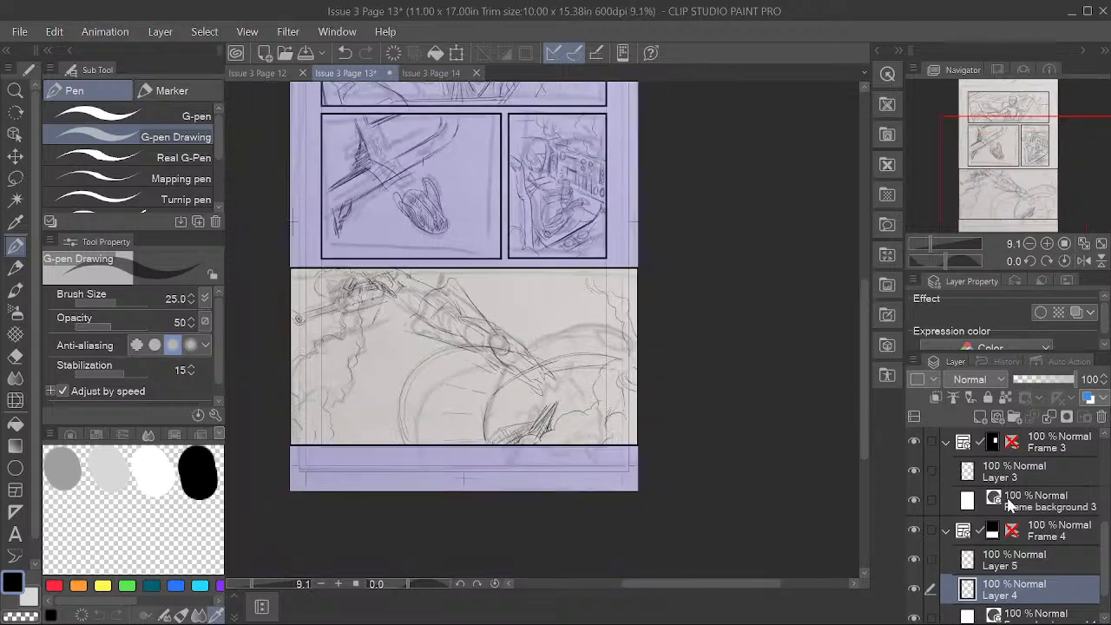
{"action": "scroll", "coordinate": [1022, 519], "scroll_direction": "up", "scroll_amount": 3}
{"action": "scroll", "coordinate": [1022, 519], "scroll_direction": "up", "scroll_amount": 3}
{"action": "left_click", "coordinate": [1020, 443]}
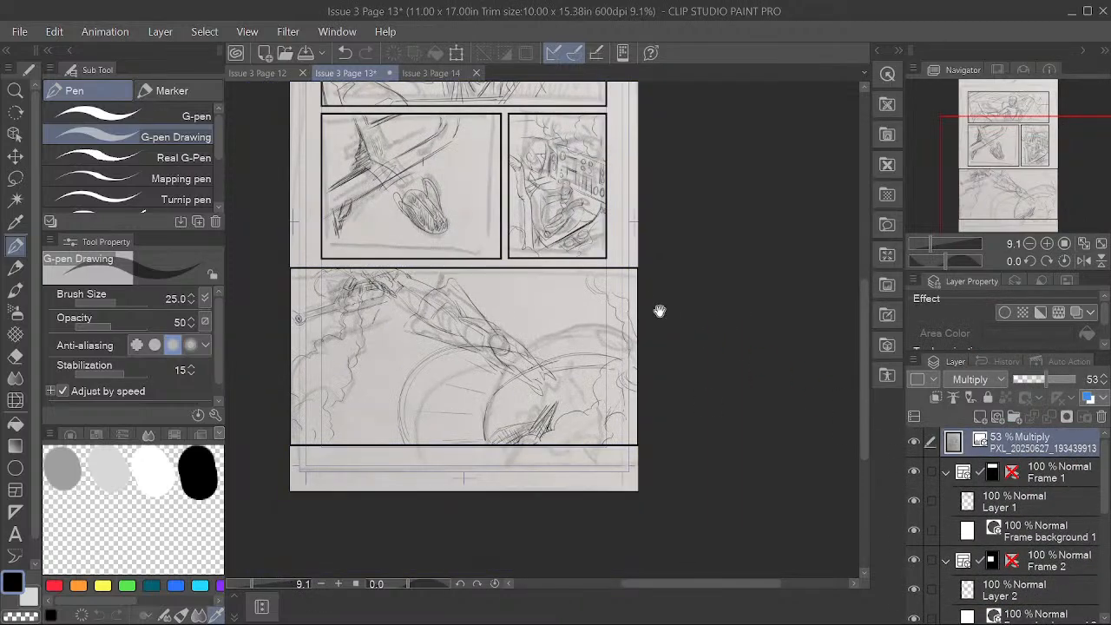
{"action": "left_click_drag", "start_coordinate": [644, 295], "coordinate": [650, 390]}
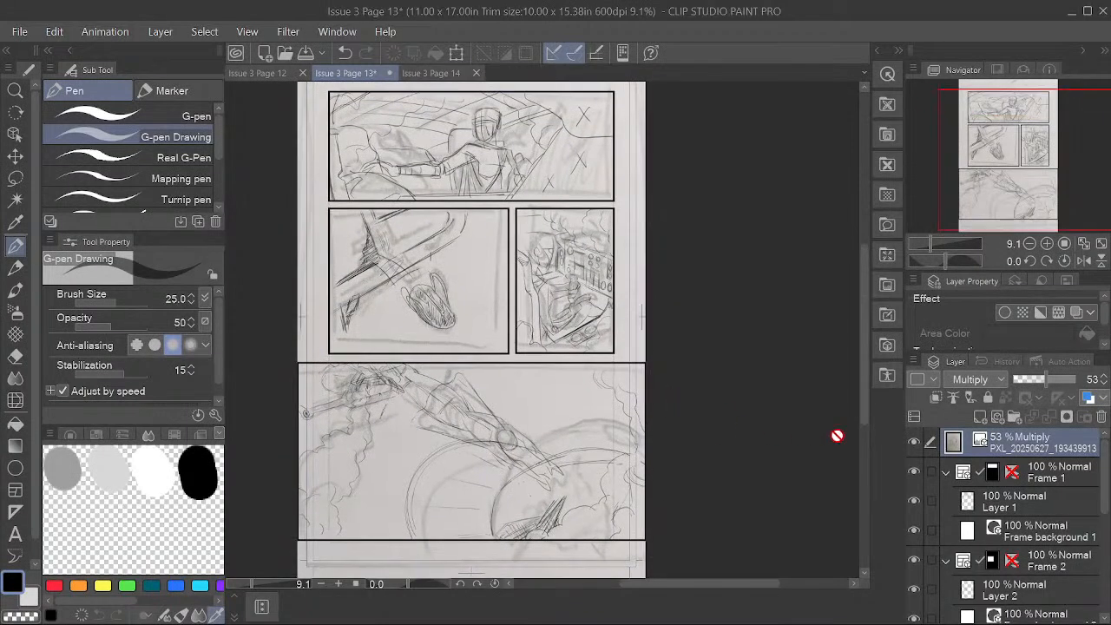
{"action": "left_click", "coordinate": [923, 443]}
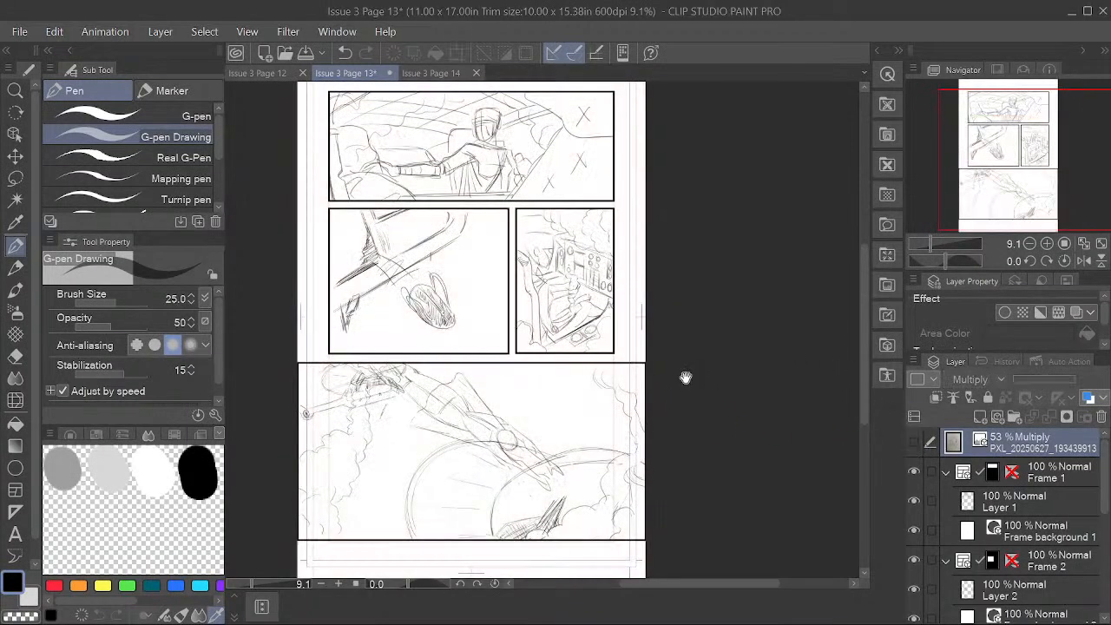
{"action": "mouse_move", "coordinate": [658, 398]}
{"action": "left_mouse_down"}
{"action": "mouse_move", "coordinate": [676, 395]}
{"action": "mouse_move", "coordinate": [668, 387]}
{"action": "left_mouse_up"}
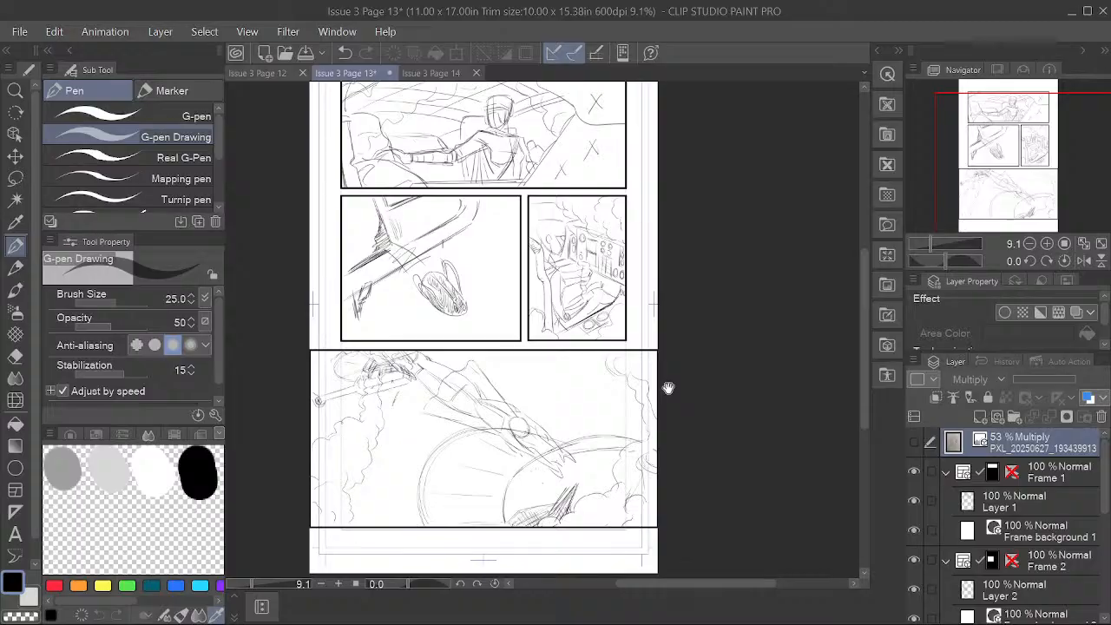
{"action": "scroll", "coordinate": [547, 357], "scroll_direction": "up", "scroll_amount": 4}
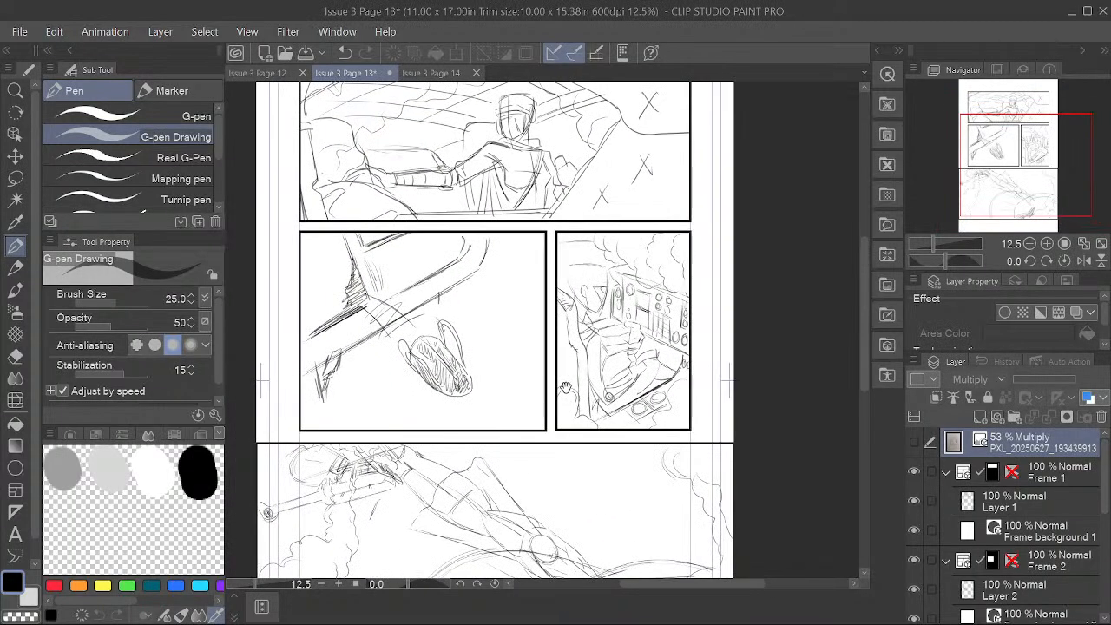
Step: Save the finished pencils of Issue 3 Page 13
{"action": "left_click_drag", "start_coordinate": [565, 387], "coordinate": [588, 436]}
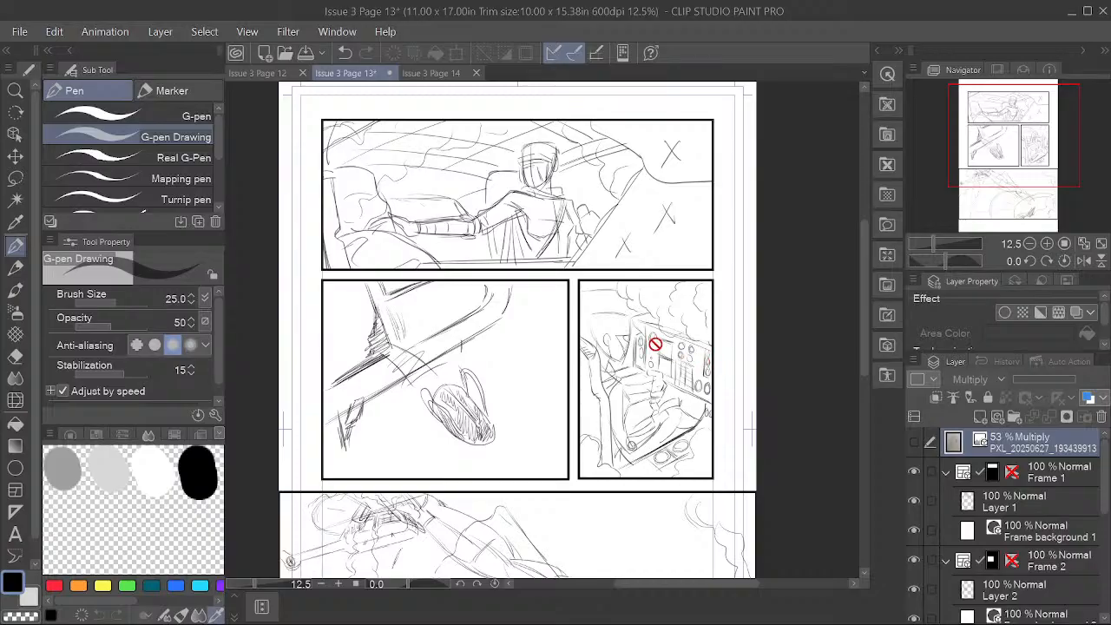
{"action": "left_click", "coordinate": [20, 33]}
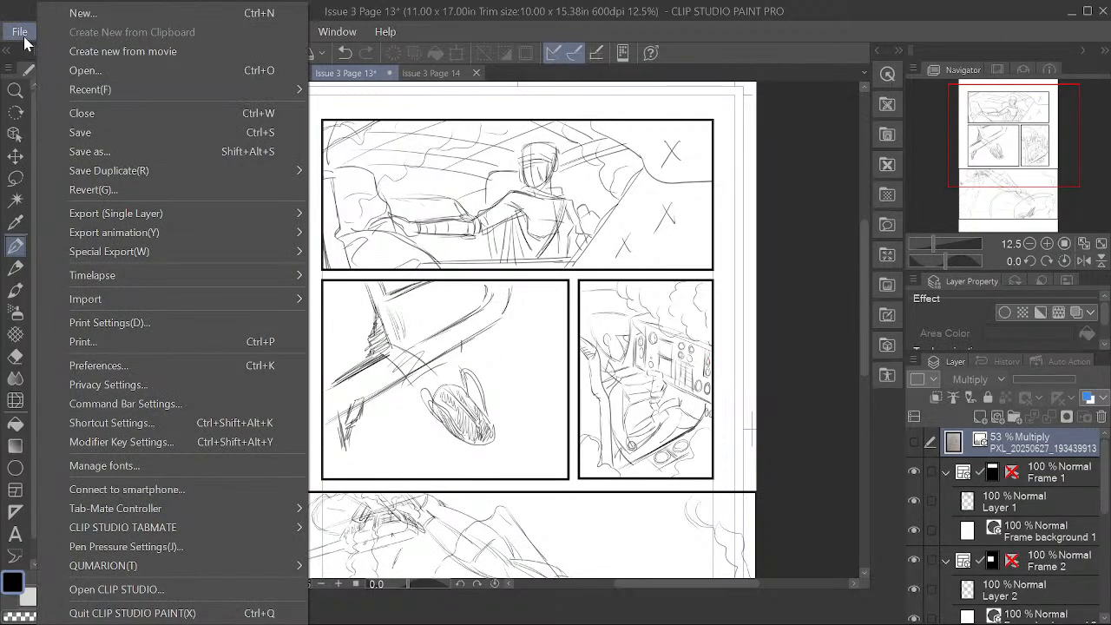
{"action": "left_click", "coordinate": [80, 135]}
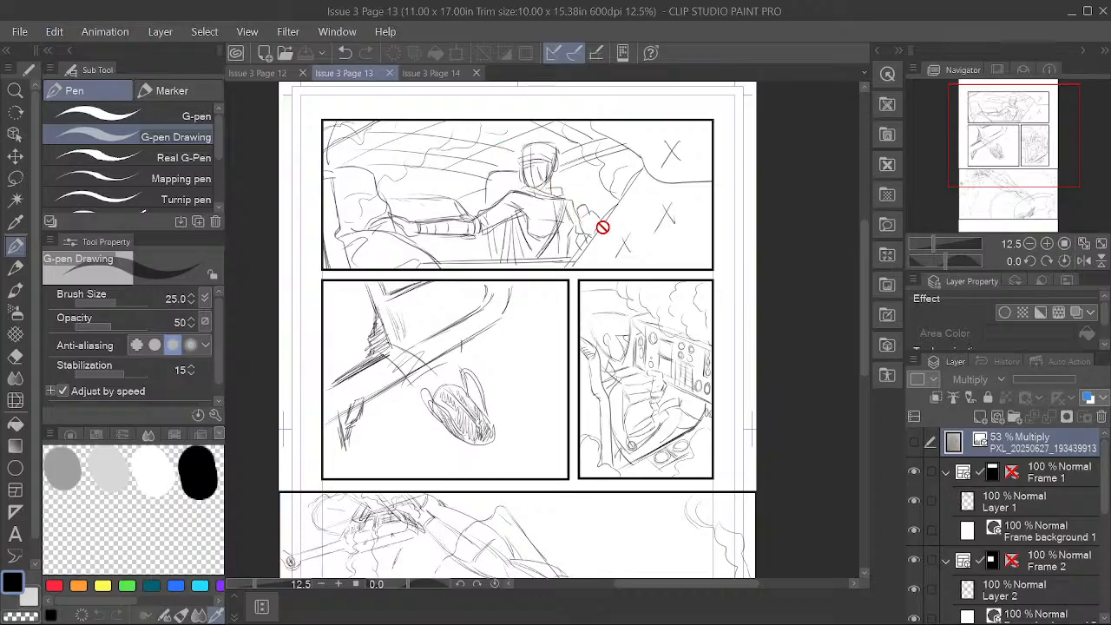
Step: On Issue 3 Page 14, draw rectangle frames over the rough sketch's top panel and the first panel of the second row
{"action": "left_click", "coordinate": [439, 76]}
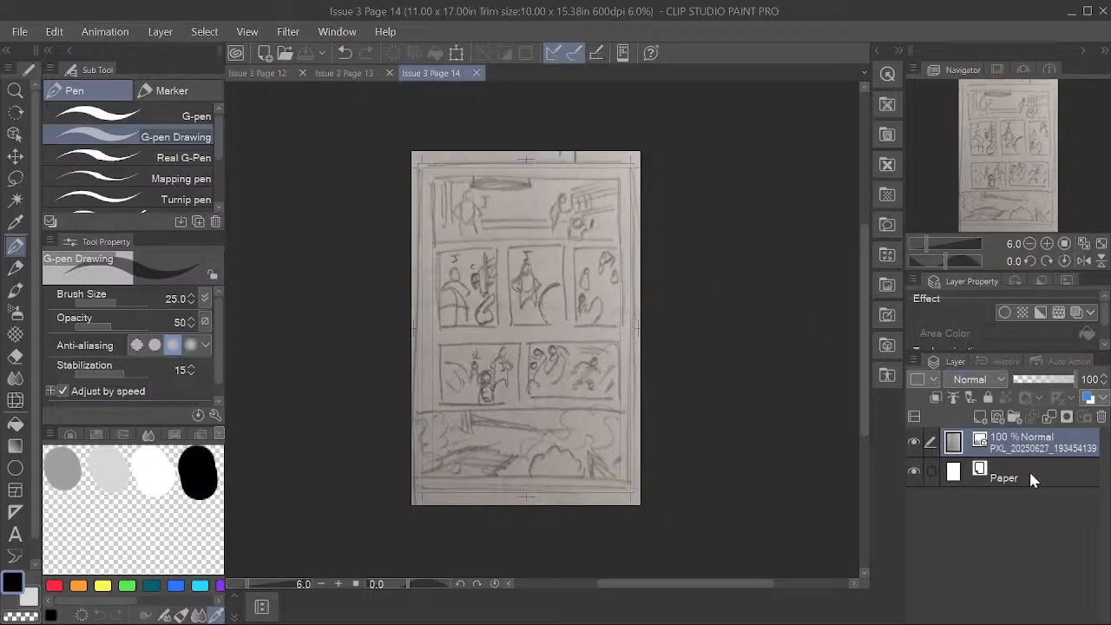
{"action": "scroll", "coordinate": [560, 231], "scroll_direction": "up", "scroll_amount": 2}
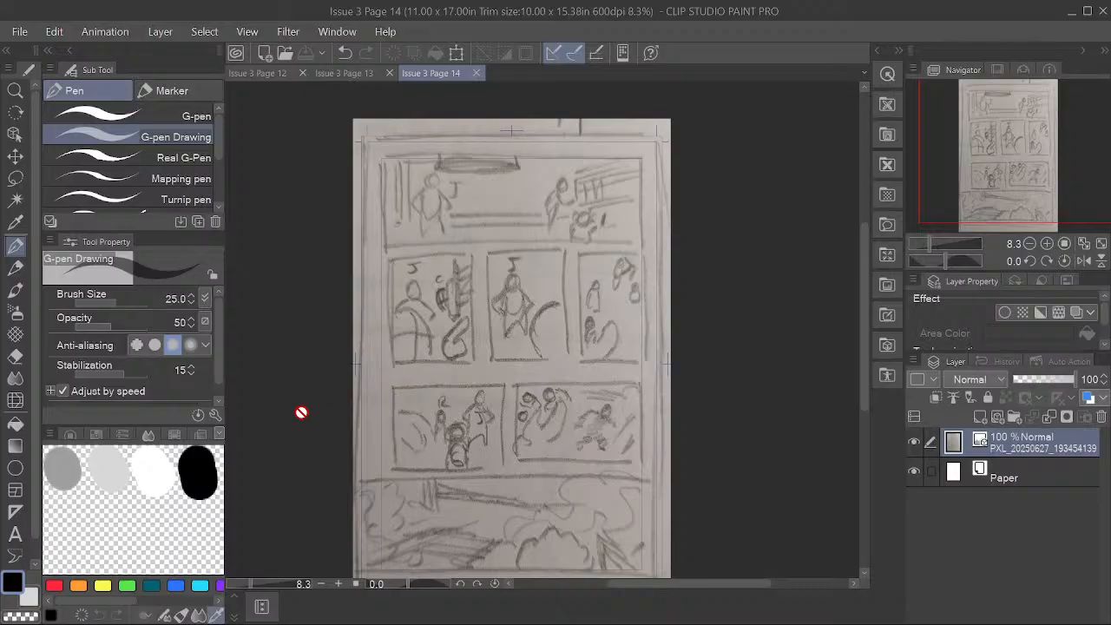
{"action": "left_click", "coordinate": [14, 491]}
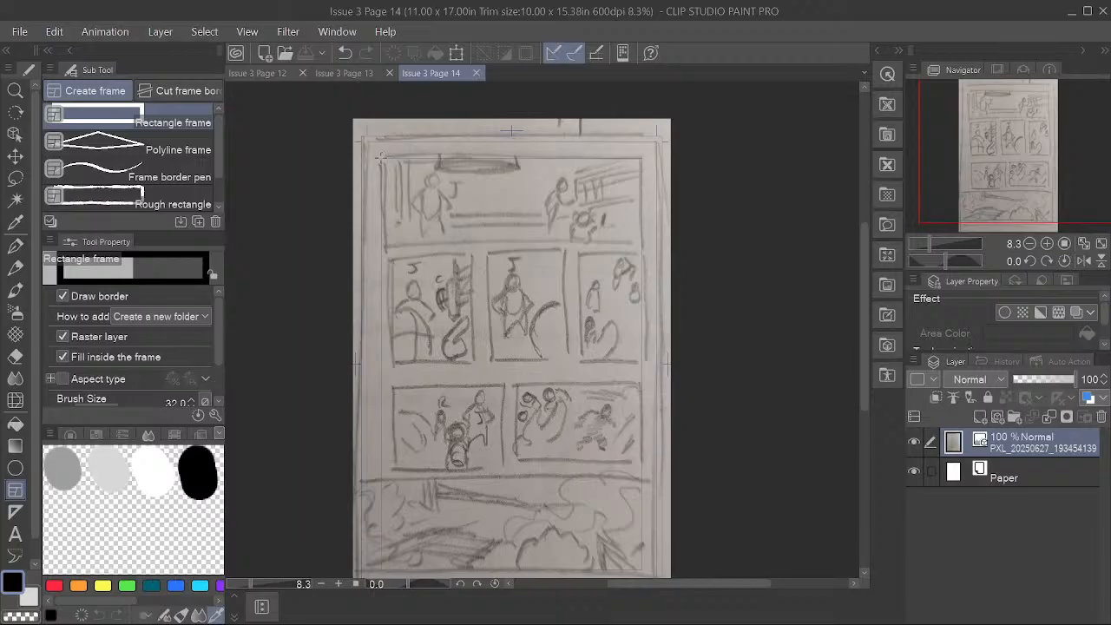
{"action": "left_click_drag", "start_coordinate": [380, 156], "coordinate": [641, 251]}
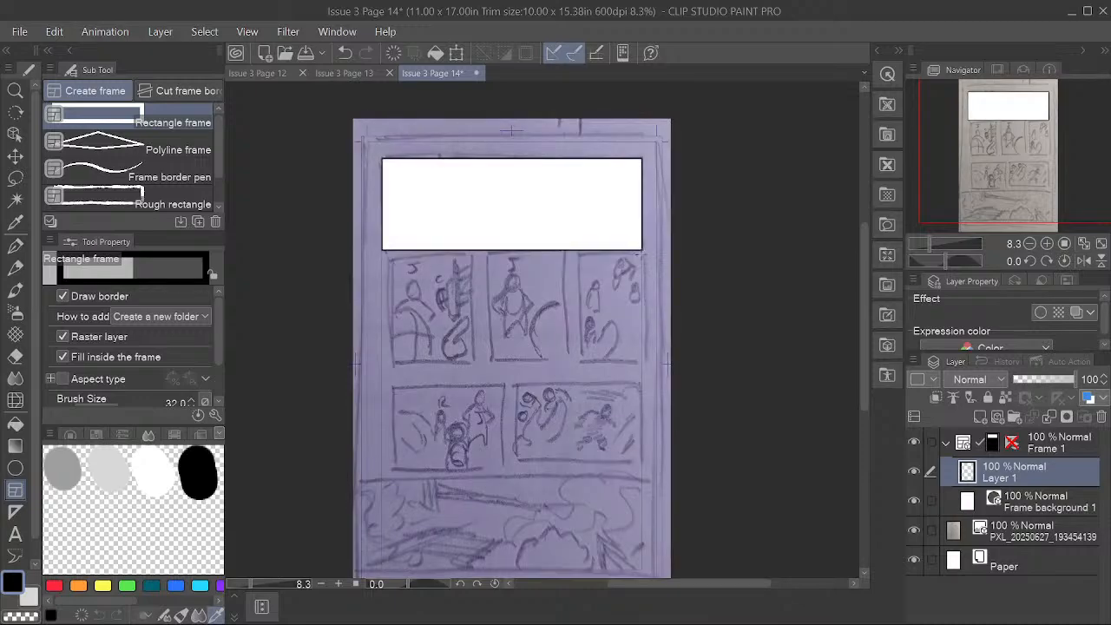
{"action": "left_click", "coordinate": [947, 443]}
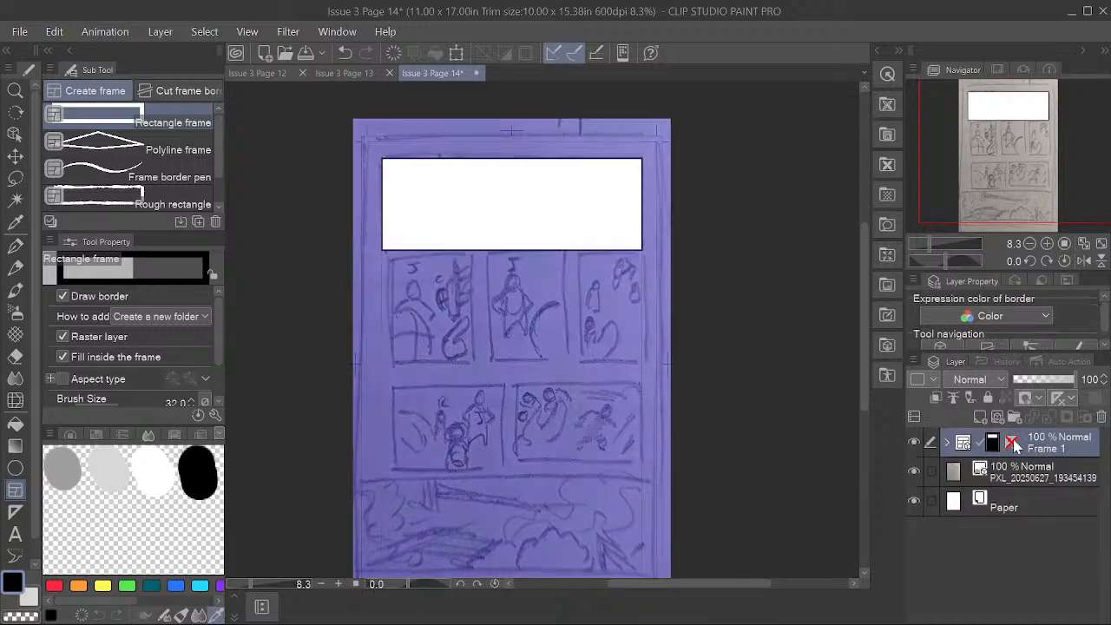
{"action": "left_click", "coordinate": [947, 444]}
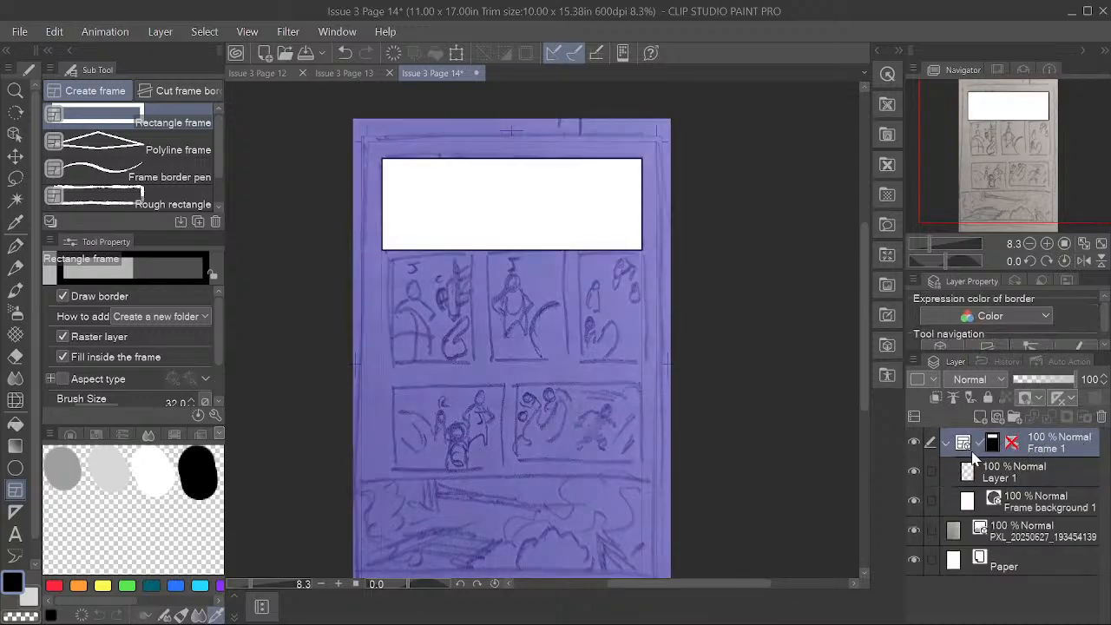
{"action": "left_click", "coordinate": [1048, 469]}
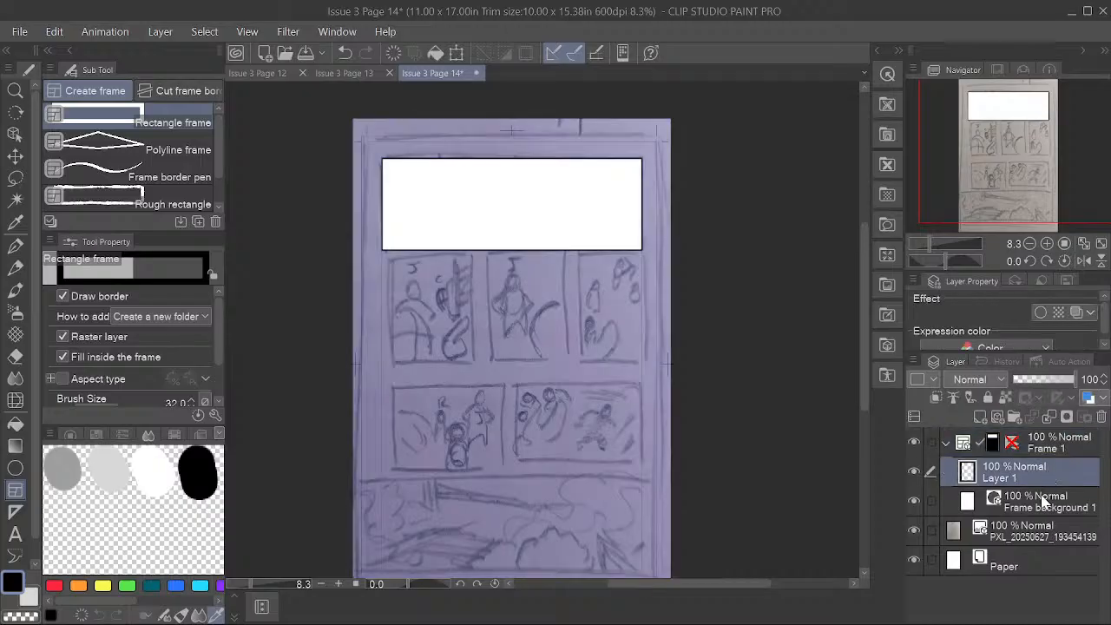
{"action": "left_click", "coordinate": [946, 443]}
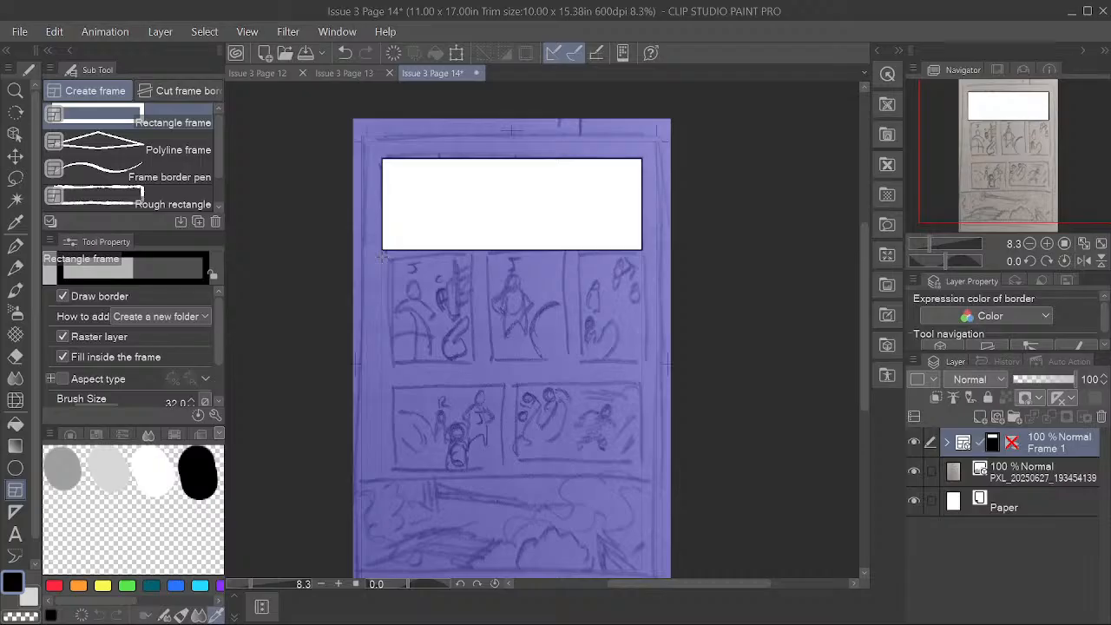
{"action": "left_click_drag", "start_coordinate": [382, 257], "coordinate": [470, 371]}
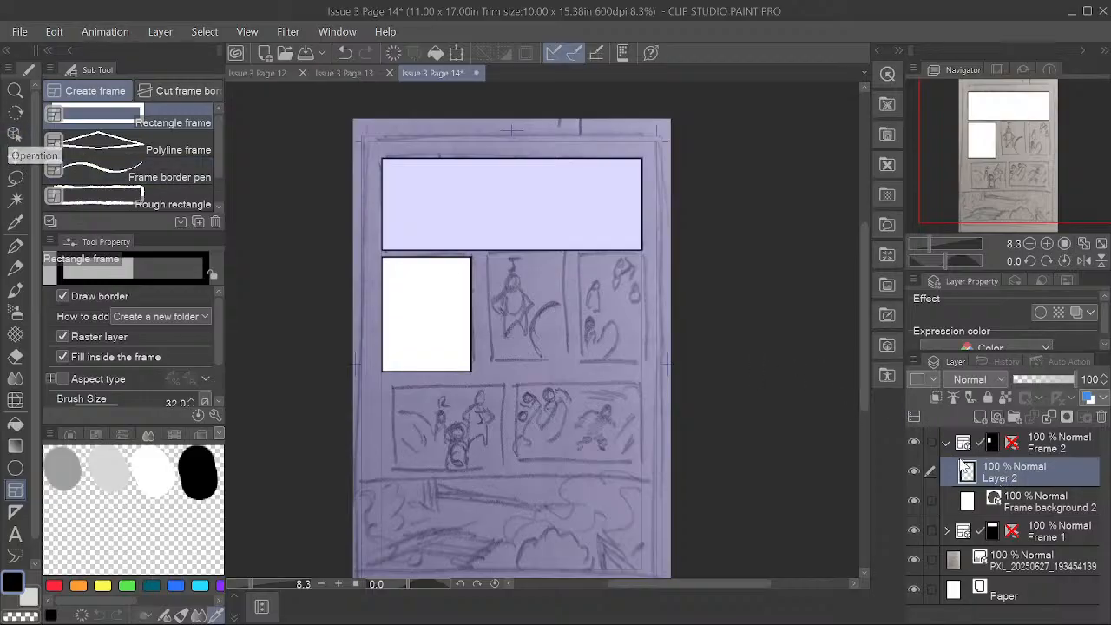
Step: Duplicate the Frame 2 folder and place the copy beside the original, over the second row's middle panel
{"action": "left_click", "coordinate": [975, 446]}
{"action": "right_click", "coordinate": [977, 447]}
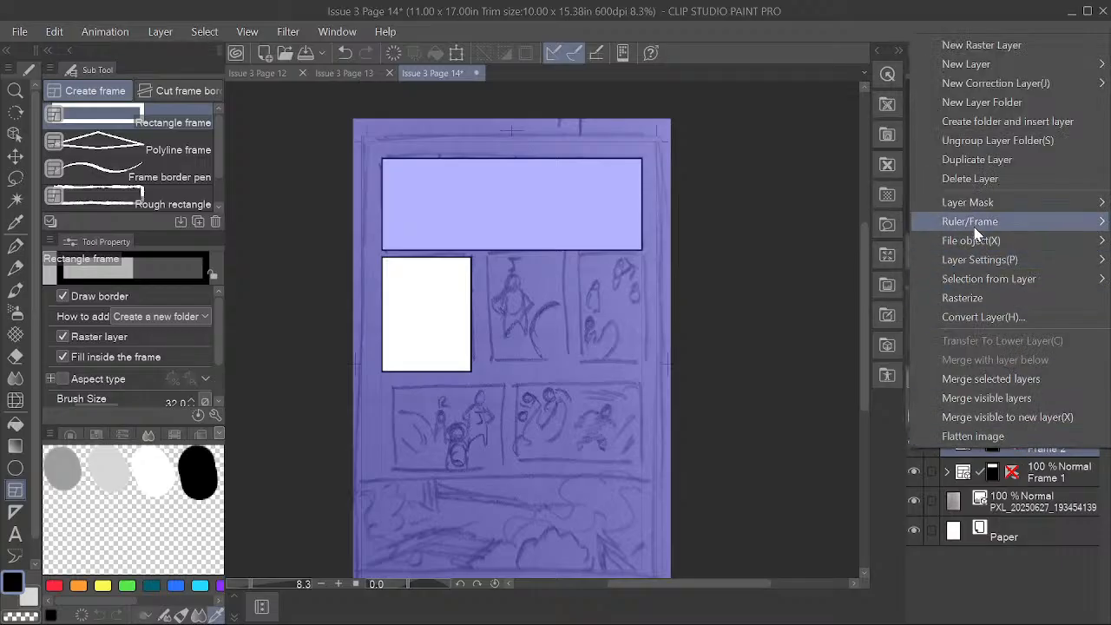
{"action": "left_click", "coordinate": [973, 162]}
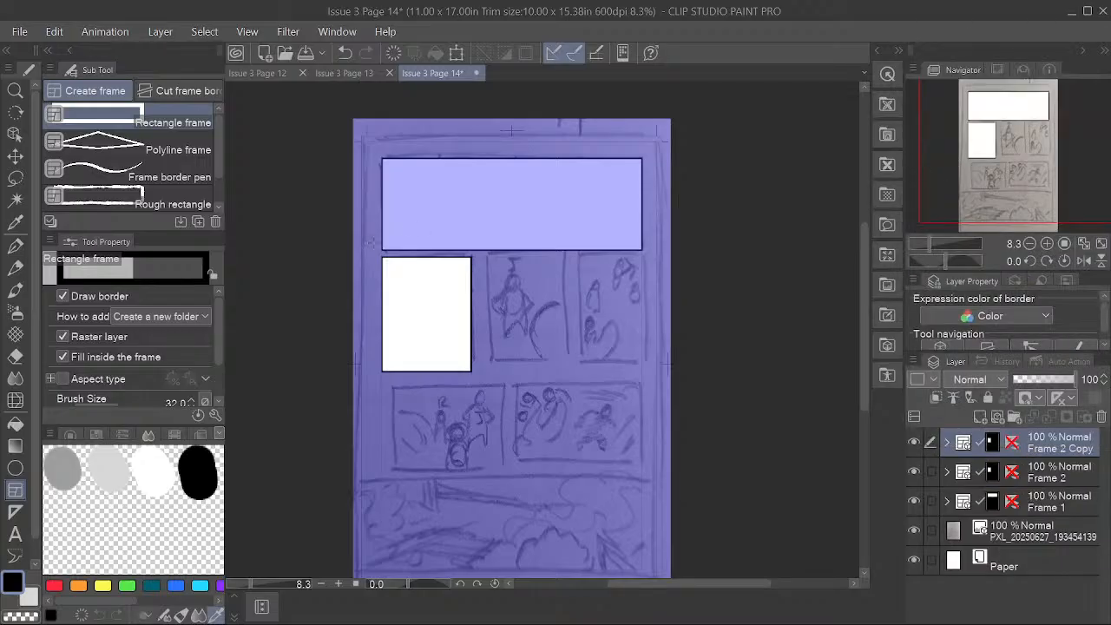
{"action": "left_click", "coordinate": [15, 133]}
{"action": "left_click", "coordinate": [443, 353]}
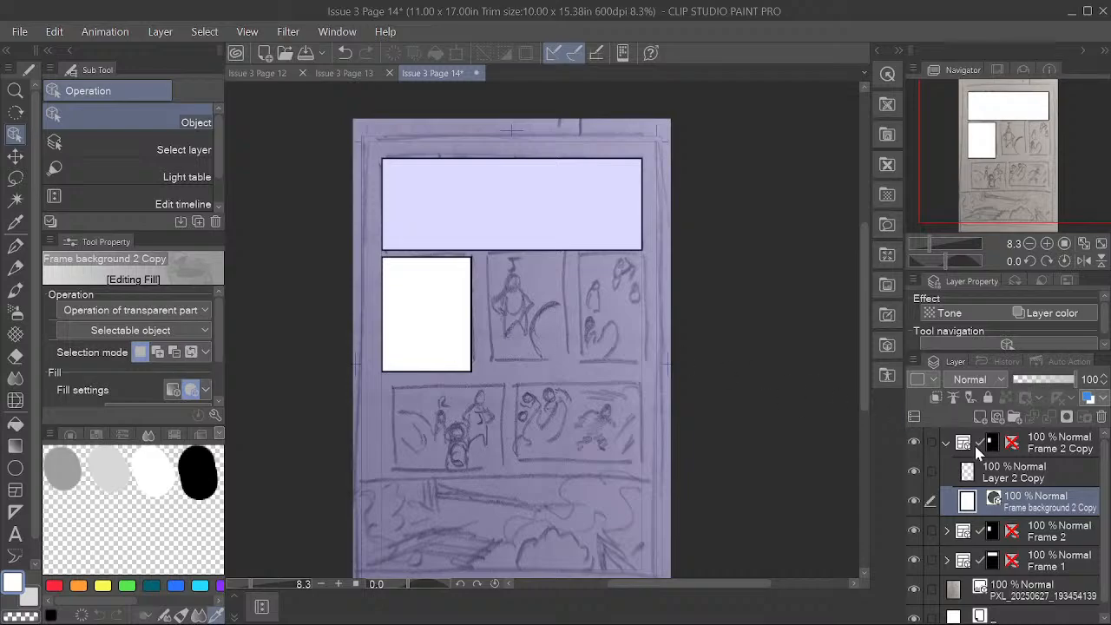
{"action": "left_click", "coordinate": [1048, 447]}
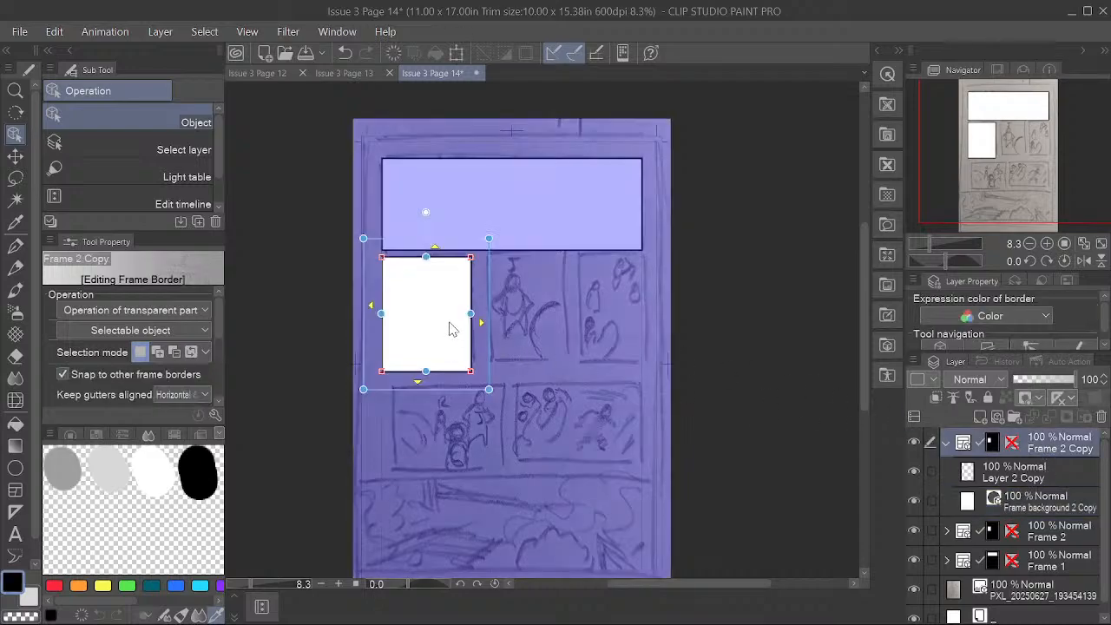
{"action": "left_click", "coordinate": [460, 326]}
{"action": "left_click", "coordinate": [1039, 446]}
{"action": "left_click_drag", "start_coordinate": [431, 245], "coordinate": [525, 257]}
{"action": "left_click", "coordinate": [946, 442]}
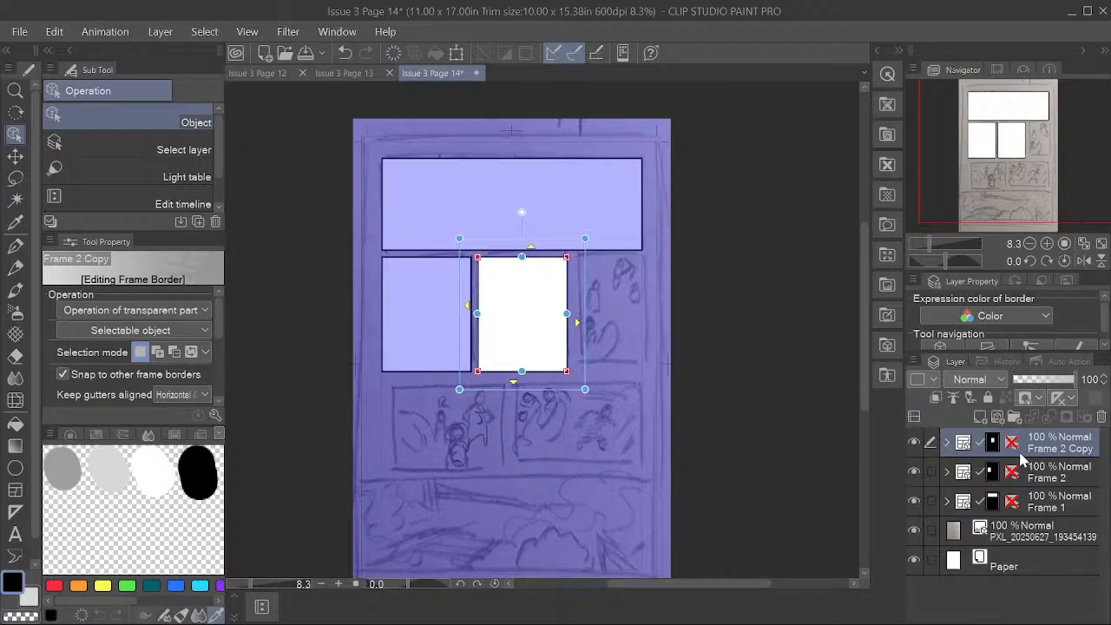
Step: Move the Frame 2 folder above its copy in the layer order and select the copy
{"action": "left_click", "coordinate": [1025, 475]}
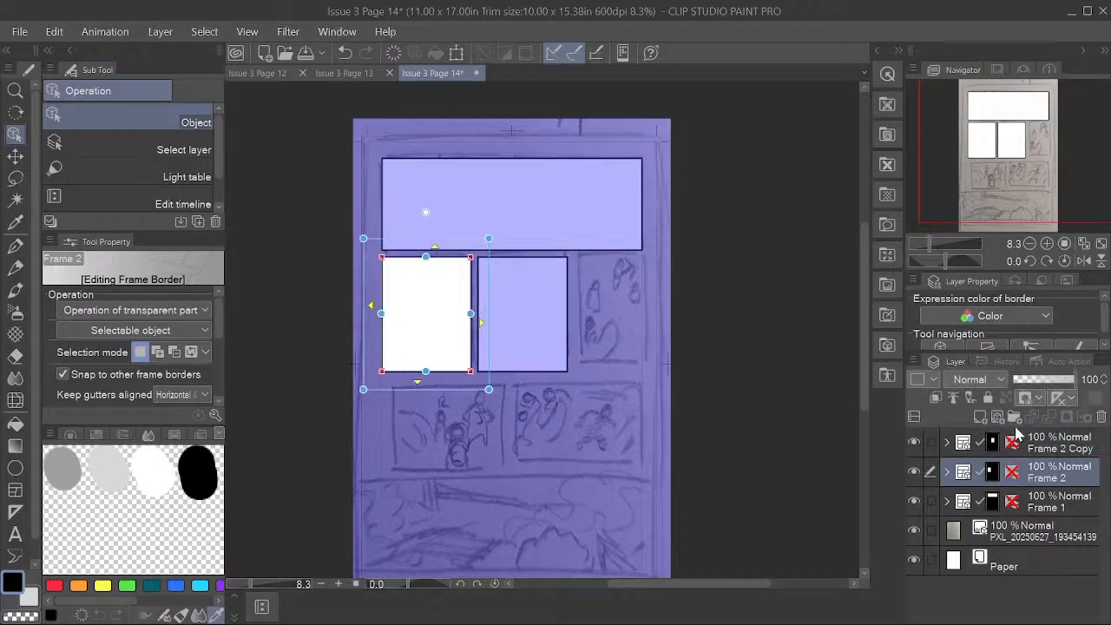
{"action": "left_click", "coordinate": [1024, 443], "text": "ctrl"}
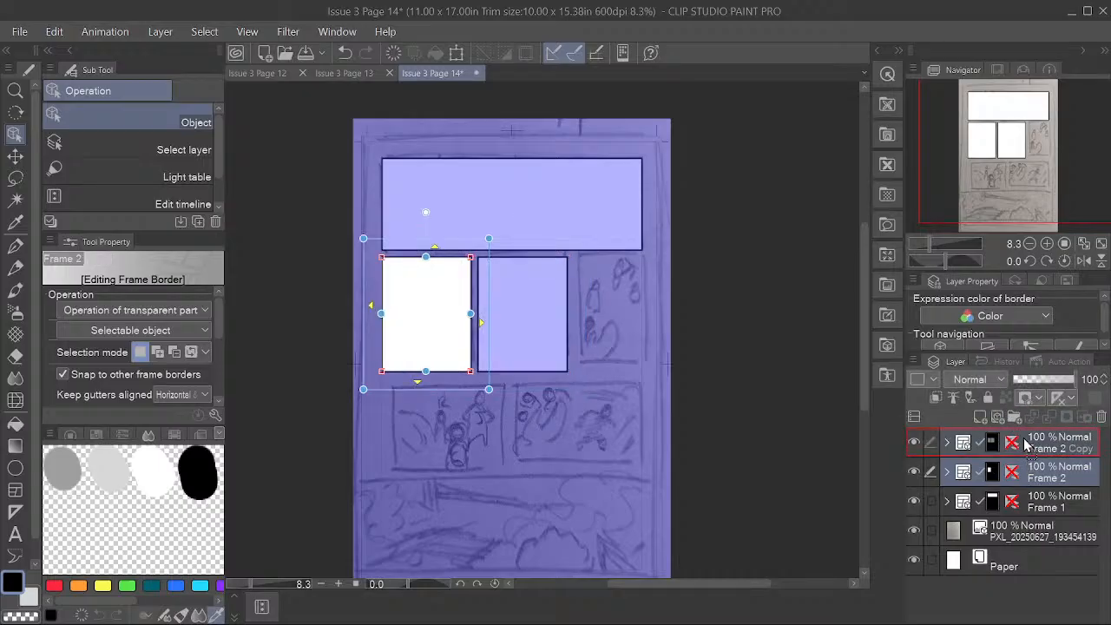
{"action": "left_click_drag", "start_coordinate": [1024, 439], "coordinate": [1018, 435]}
{"action": "left_click", "coordinate": [1021, 469]}
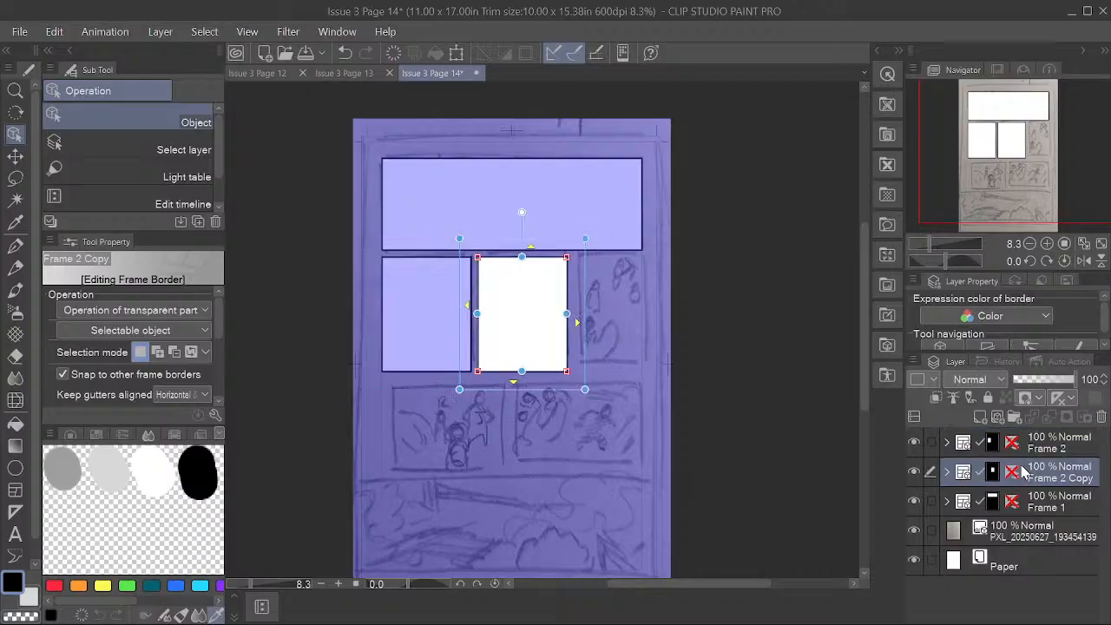
Step: Duplicate the middle frame and try to fit the new copy over the second row's third panel by moving and narrowing it
{"action": "right_click", "coordinate": [1024, 471]}
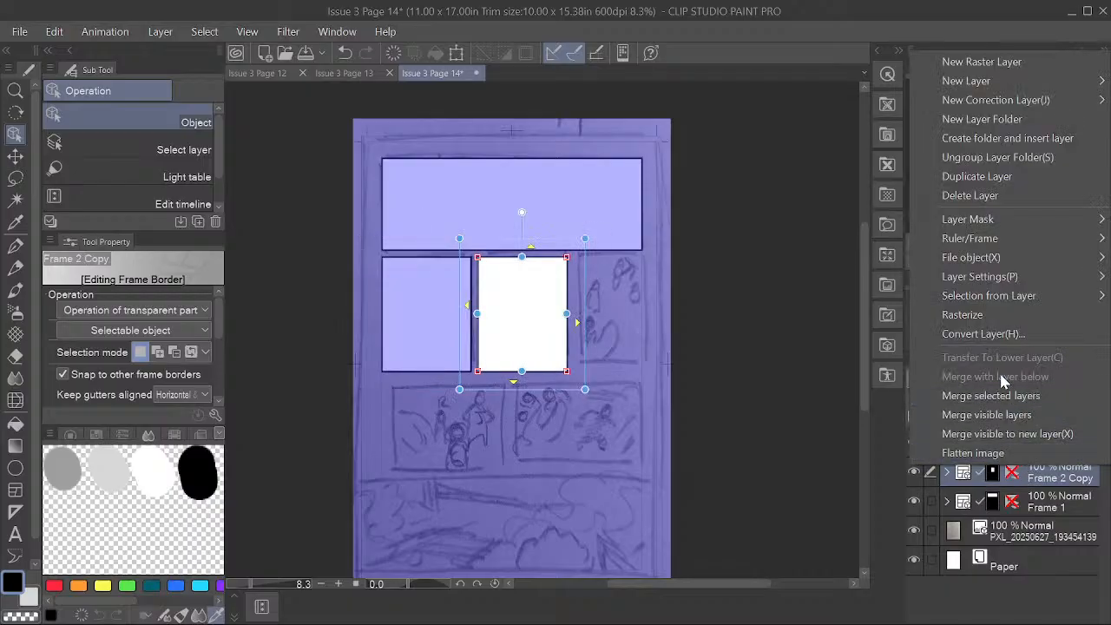
{"action": "left_click", "coordinate": [959, 184]}
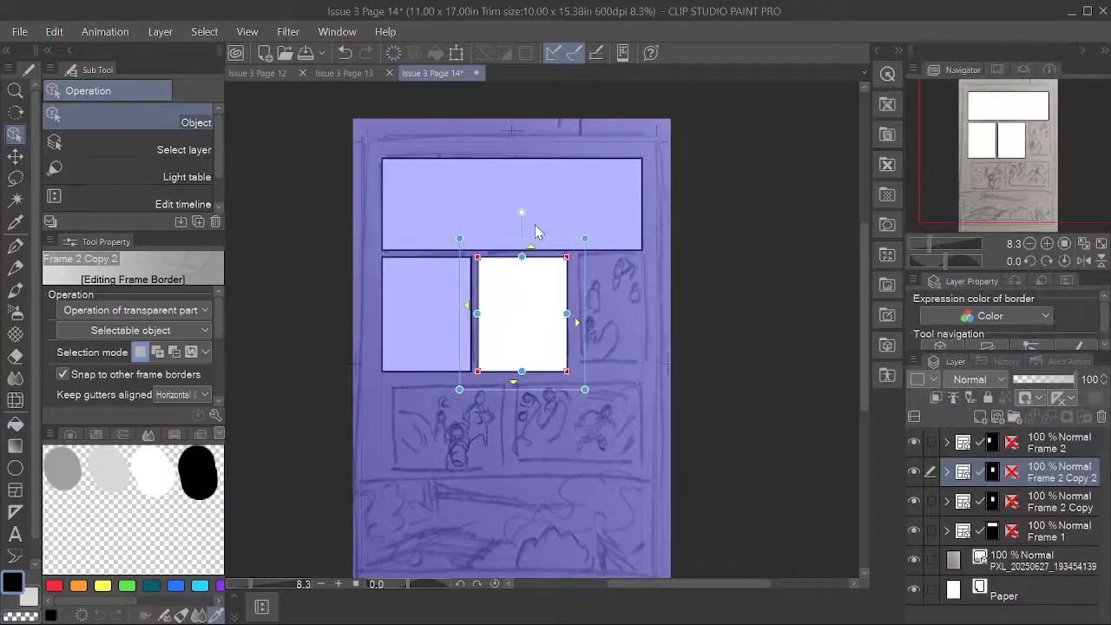
{"action": "left_click_drag", "start_coordinate": [530, 244], "coordinate": [615, 243]}
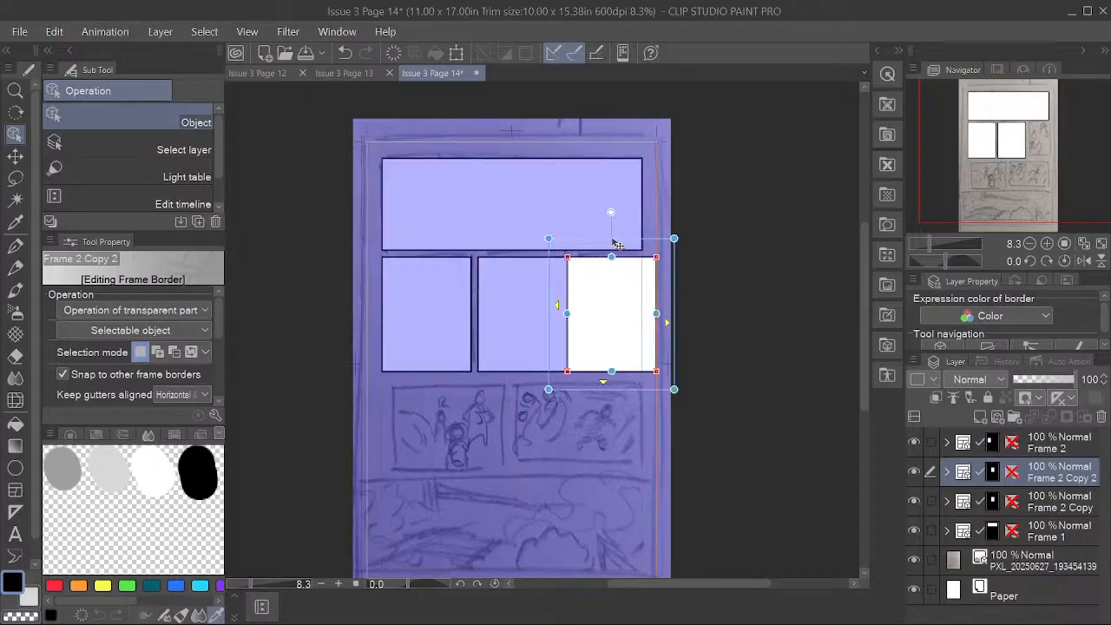
{"action": "scroll", "coordinate": [604, 298], "scroll_direction": "up", "scroll_amount": 1}
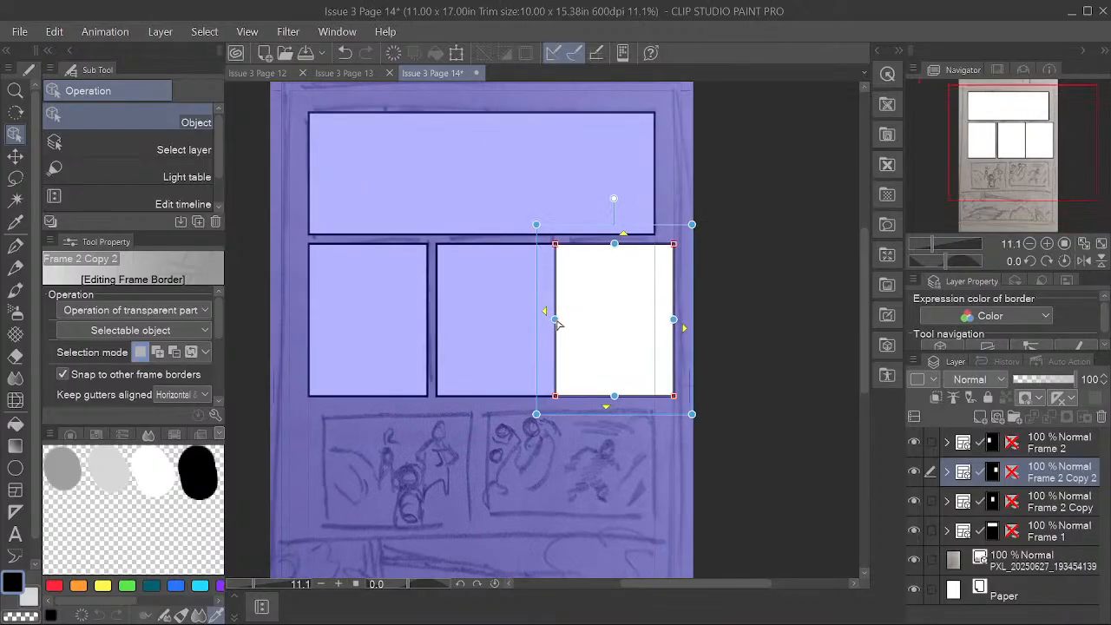
{"action": "left_click_drag", "start_coordinate": [557, 321], "coordinate": [573, 321]}
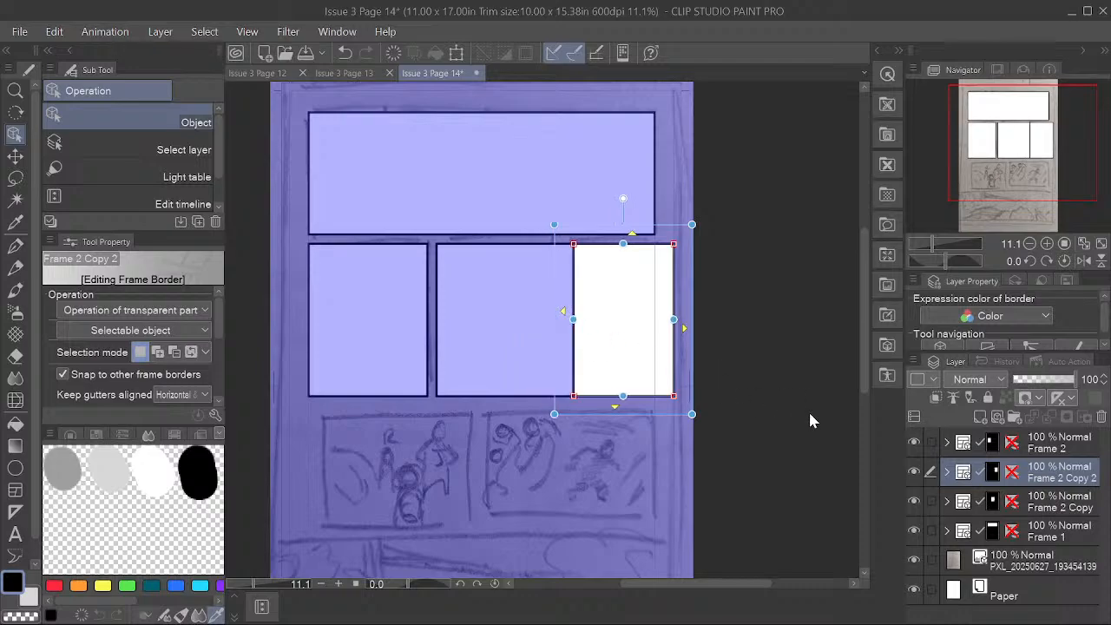
Step: Undo the third frame's resize and move, and delete both copies of Frame 2
{"action": "key", "text": "ctrl+z"}
{"action": "key", "text": "ctrl+z"}
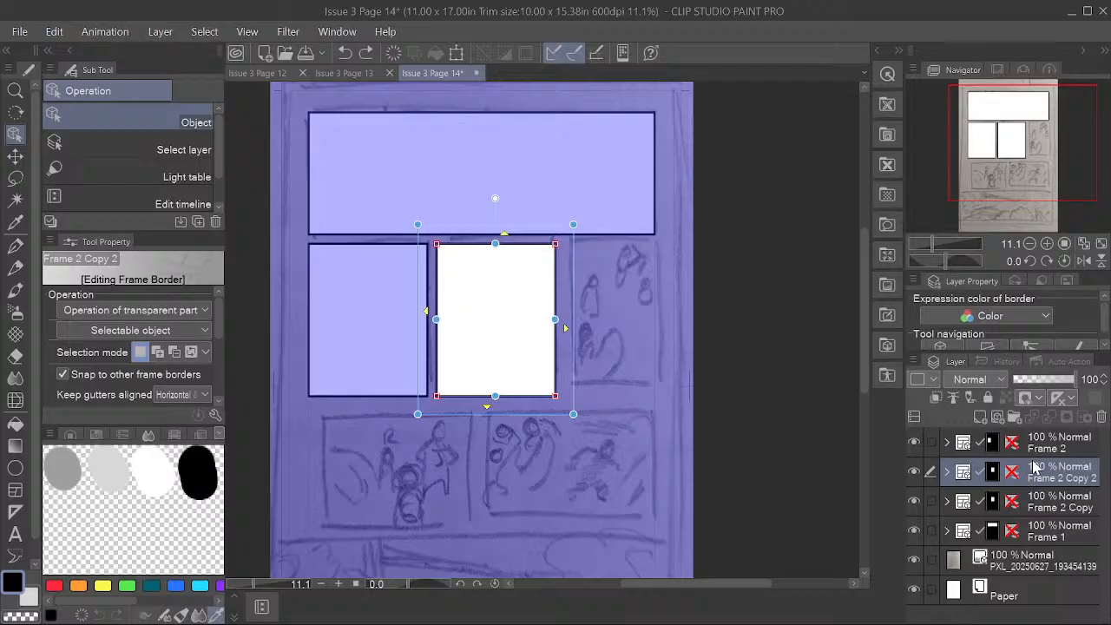
{"action": "left_click", "coordinate": [1101, 418]}
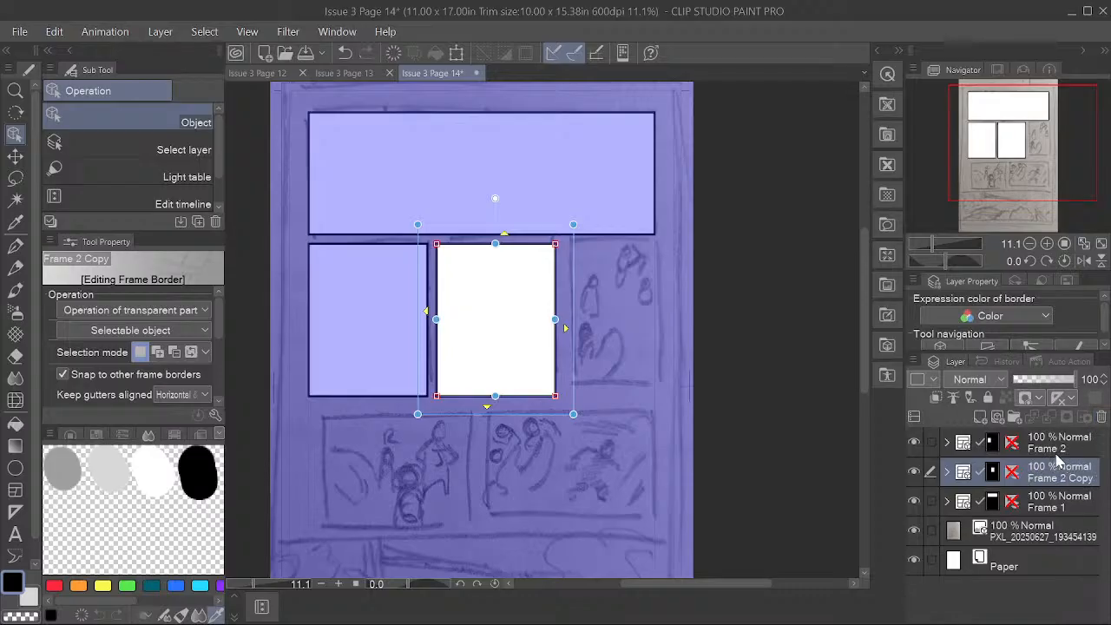
{"action": "left_click", "coordinate": [1101, 417]}
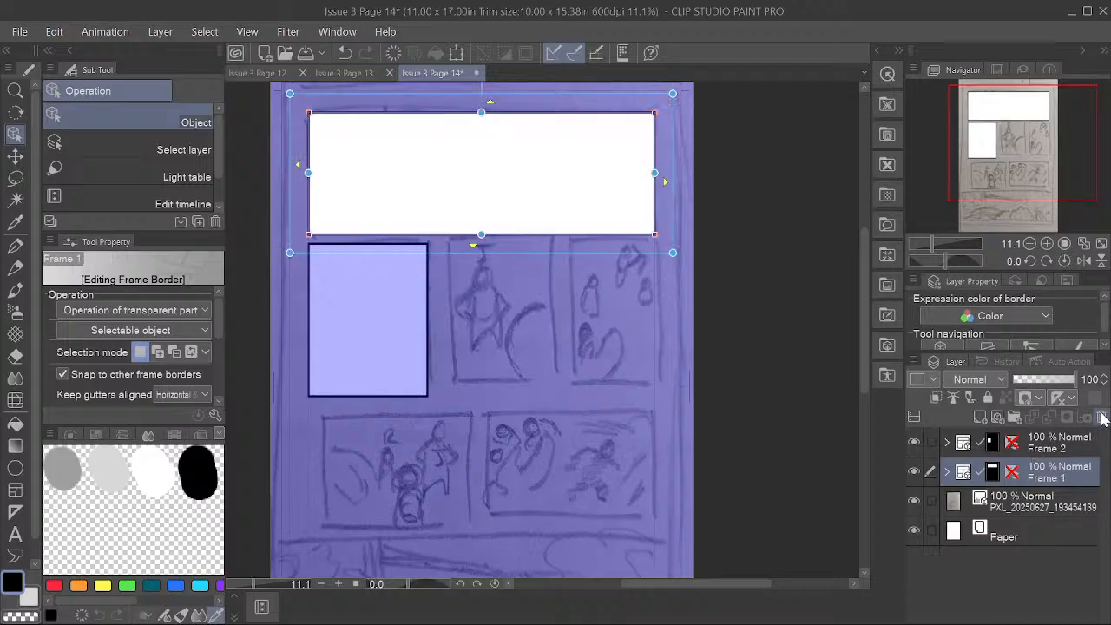
Step: Narrow Frame 2 by pulling its right border slightly inward
{"action": "left_click", "coordinate": [1055, 444]}
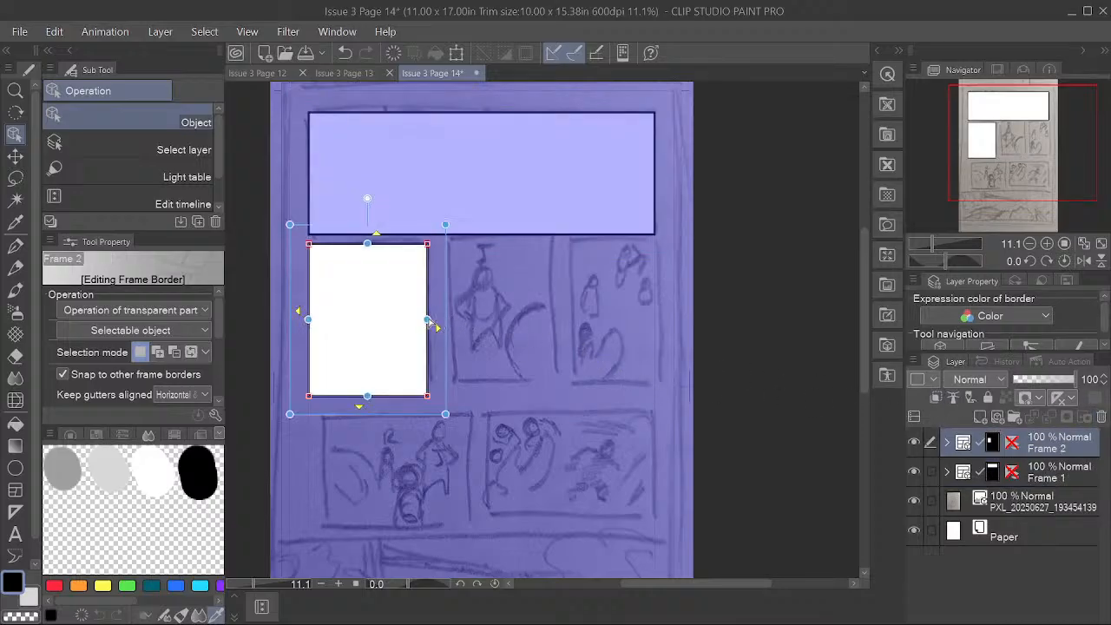
{"action": "left_click_drag", "start_coordinate": [425, 318], "coordinate": [415, 319]}
{"action": "scroll", "coordinate": [415, 330], "scroll_direction": "up", "scroll_amount": 3}
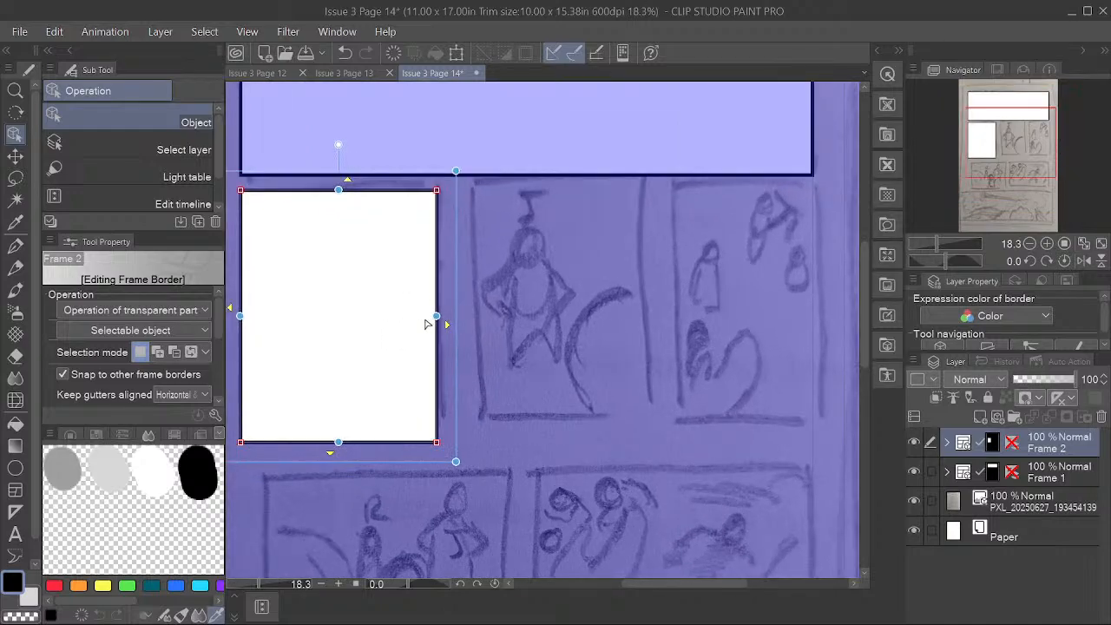
{"action": "left_click_drag", "start_coordinate": [434, 323], "coordinate": [422, 322]}
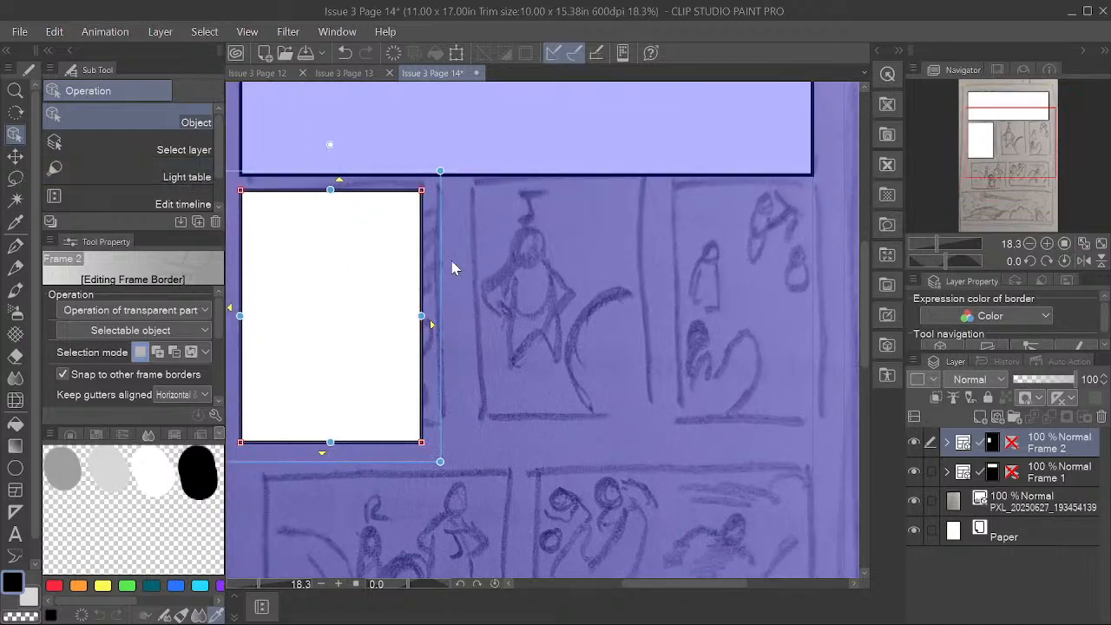
Step: Duplicate the narrowed Frame 2 and place the copy beside it over the second row's middle panel, leaving a narrow gutter
{"action": "right_click", "coordinate": [1036, 449]}
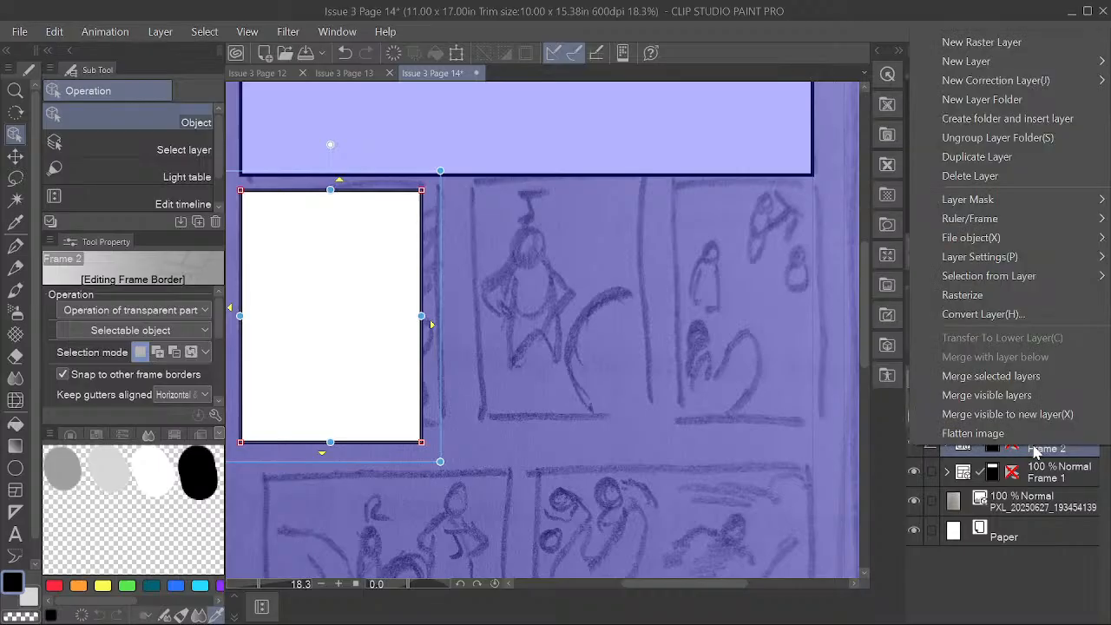
{"action": "left_click", "coordinate": [1001, 161]}
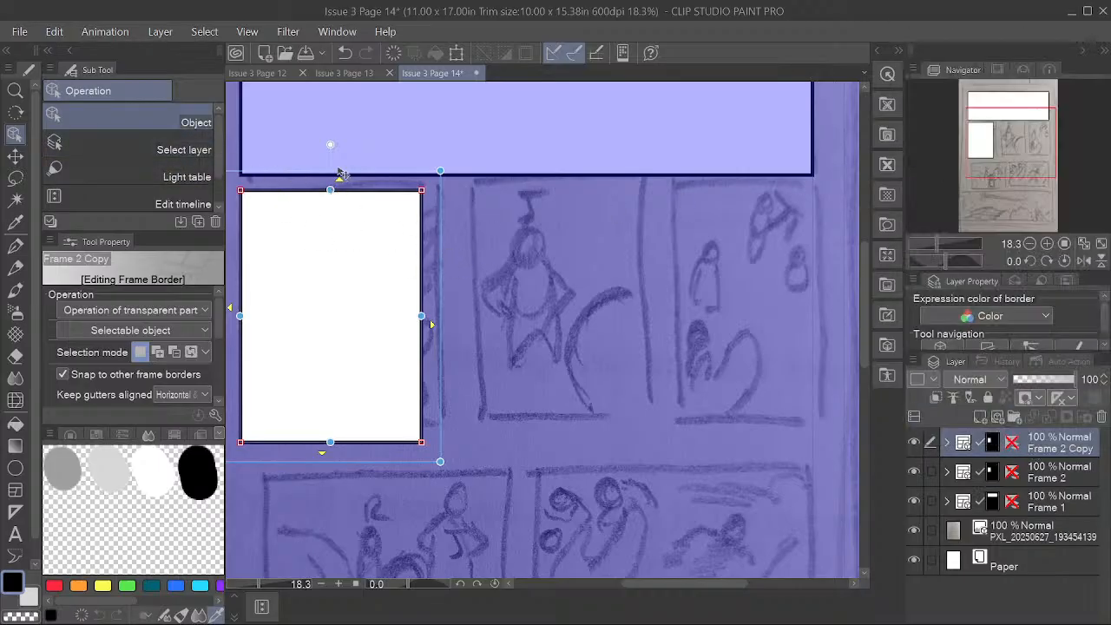
{"action": "left_click_drag", "start_coordinate": [340, 172], "coordinate": [533, 184]}
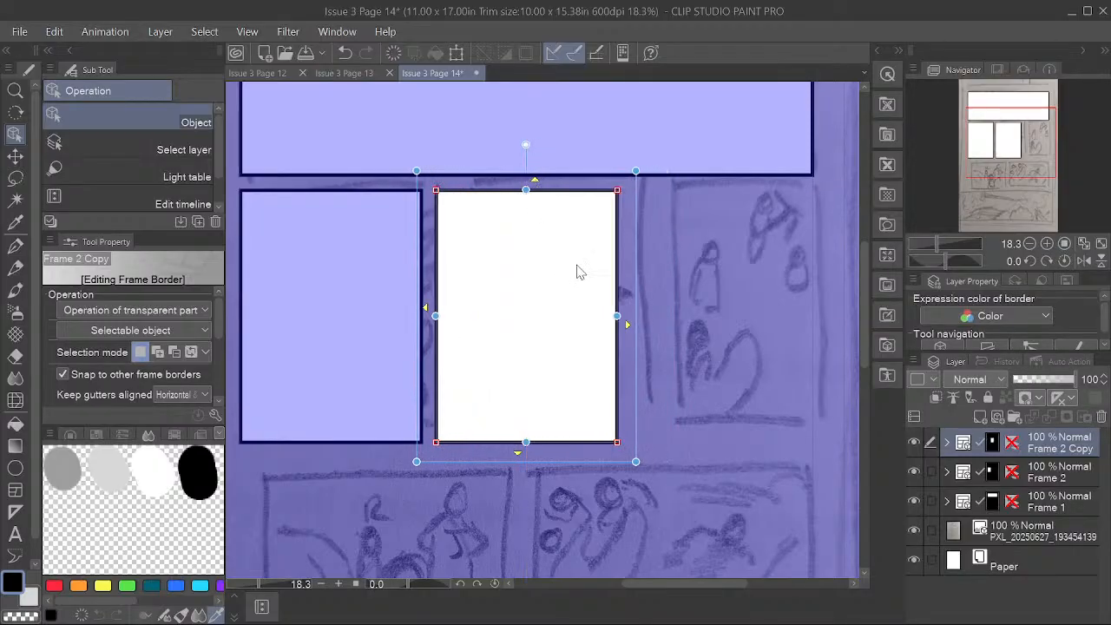
Step: Duplicate Frame 2 Copy and place the new copy over the second row's third panel, flush with the top frame's right edge
{"action": "right_click", "coordinate": [1030, 442]}
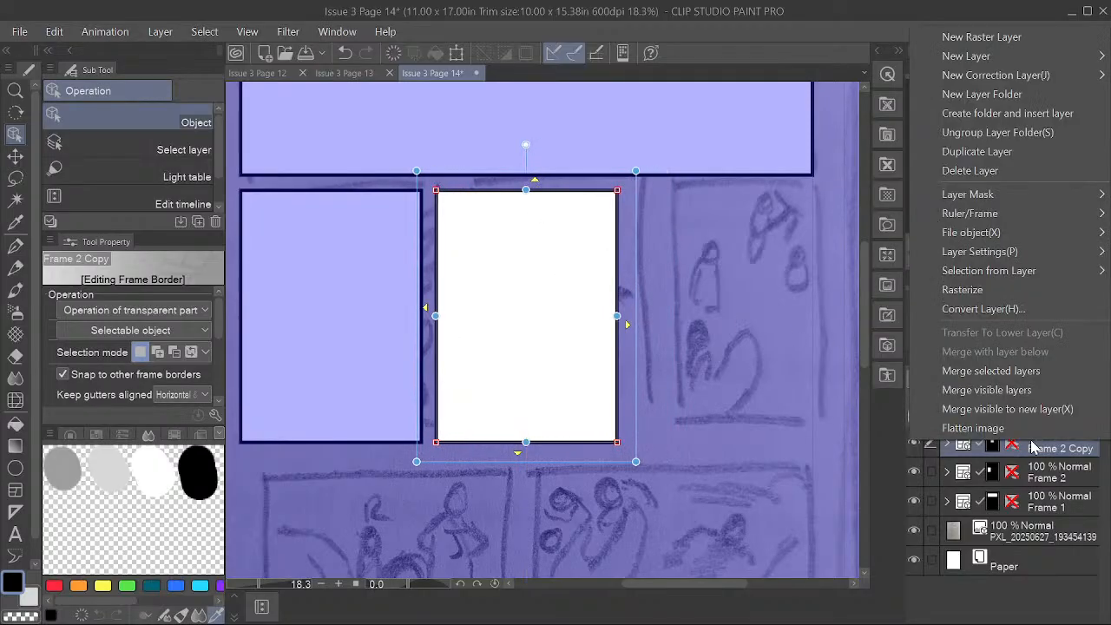
{"action": "left_click", "coordinate": [1009, 161]}
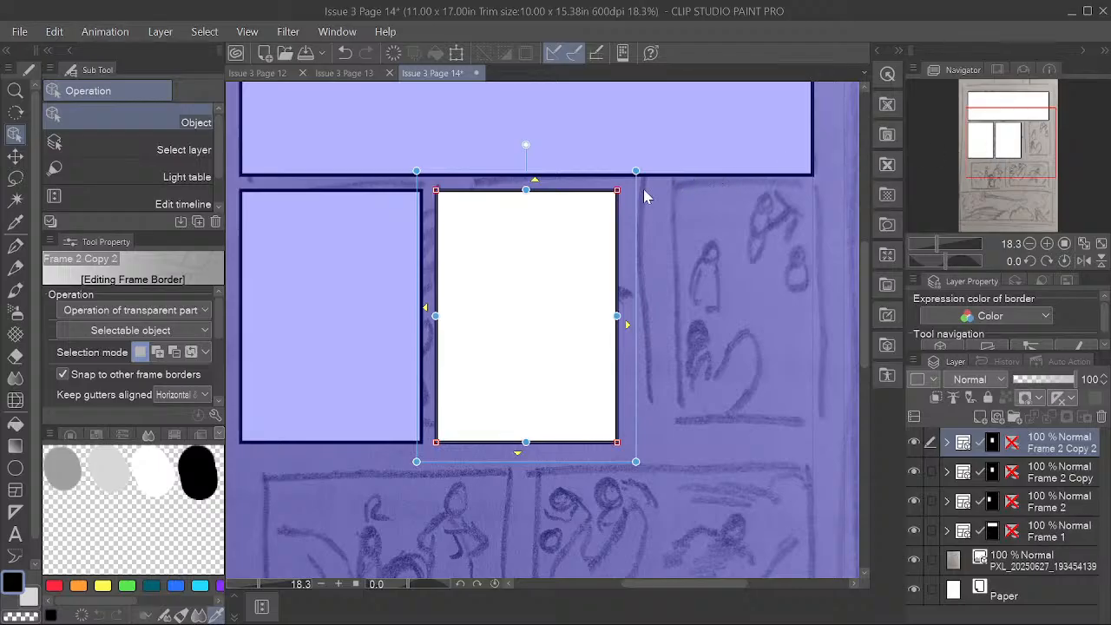
{"action": "left_click_drag", "start_coordinate": [536, 172], "coordinate": [729, 179]}
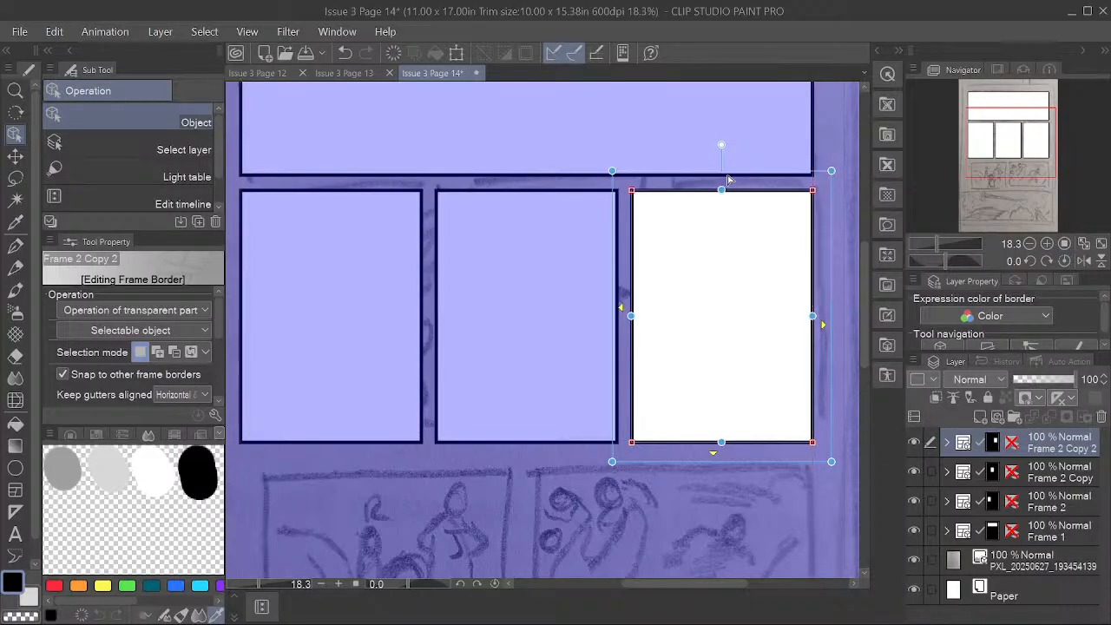
Step: Reorder the frame folders in reading order from the top: Frame 1, Frame 2, Frame 2 Copy, Frame 2 Copy 2
{"action": "scroll", "coordinate": [570, 335], "scroll_direction": "down", "scroll_amount": 5}
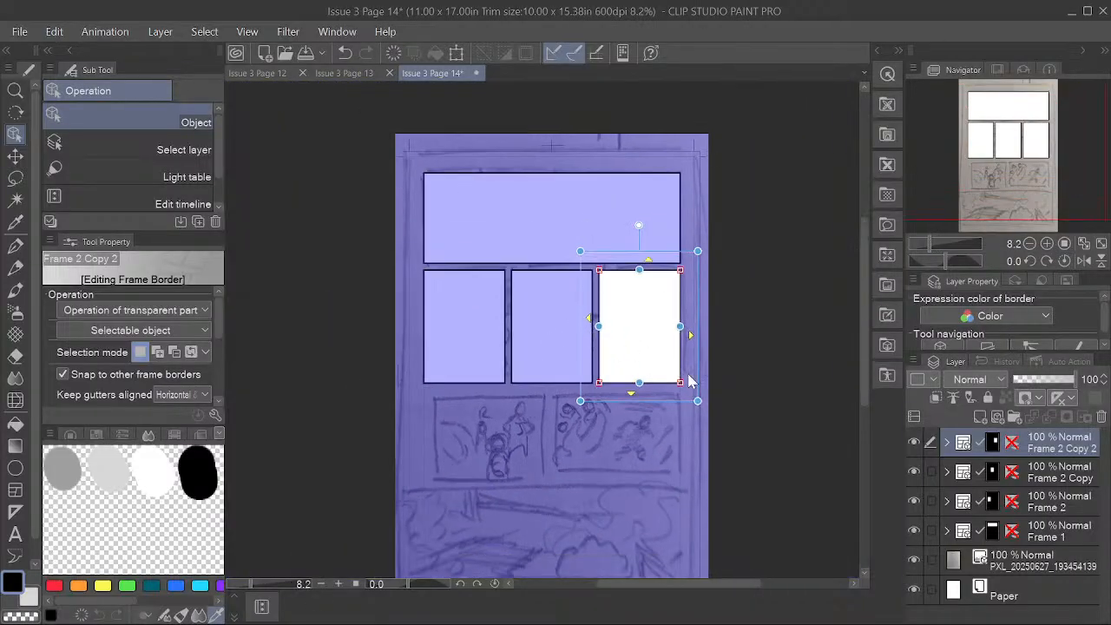
{"action": "left_click", "coordinate": [1032, 502]}
{"action": "left_click", "coordinate": [1034, 531]}
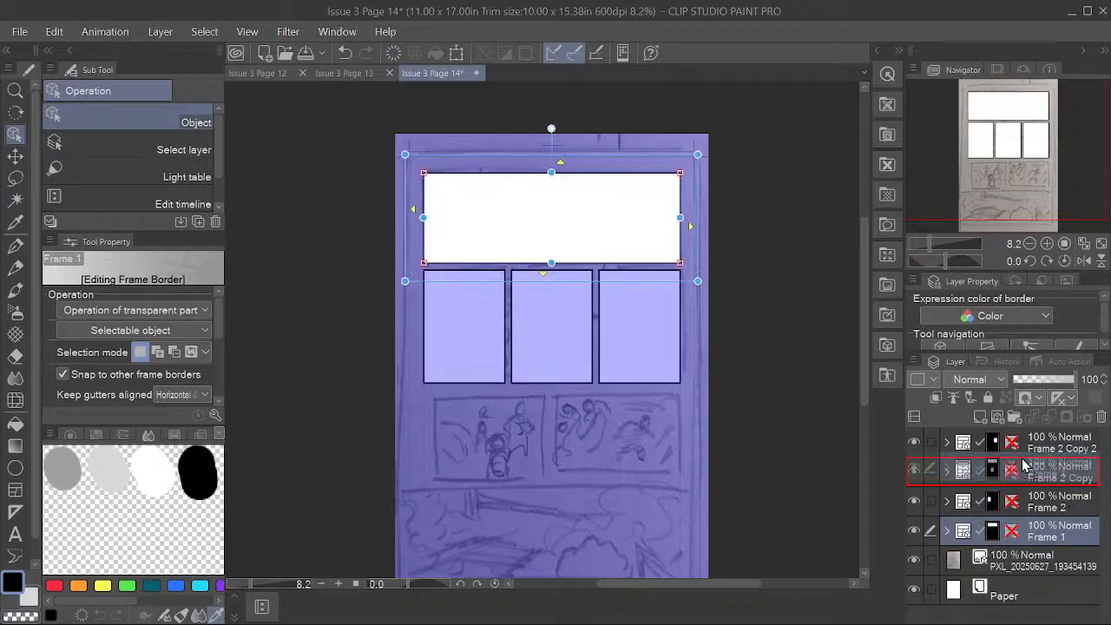
{"action": "left_click_drag", "start_coordinate": [1024, 439], "coordinate": [1009, 440]}
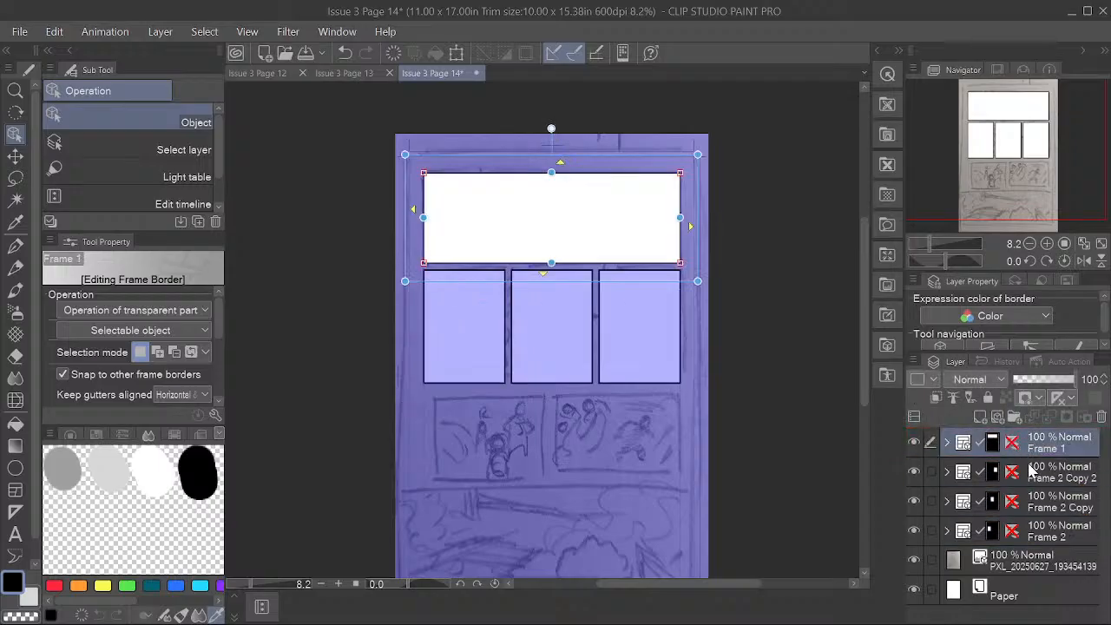
{"action": "left_click_drag", "start_coordinate": [1030, 531], "coordinate": [1023, 472]}
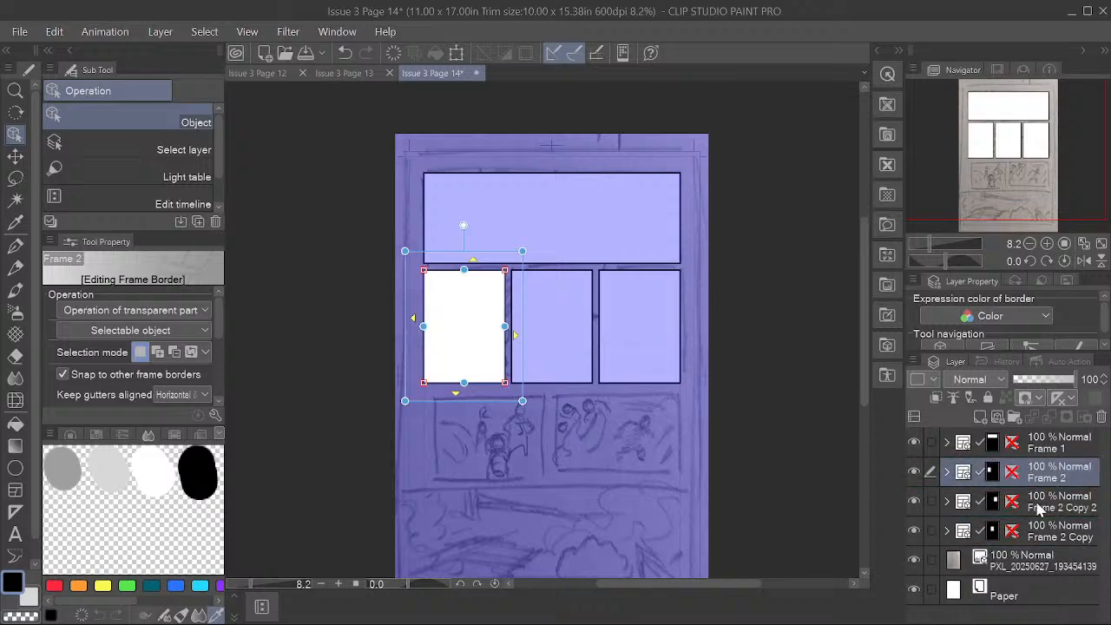
{"action": "left_click", "coordinate": [1019, 531]}
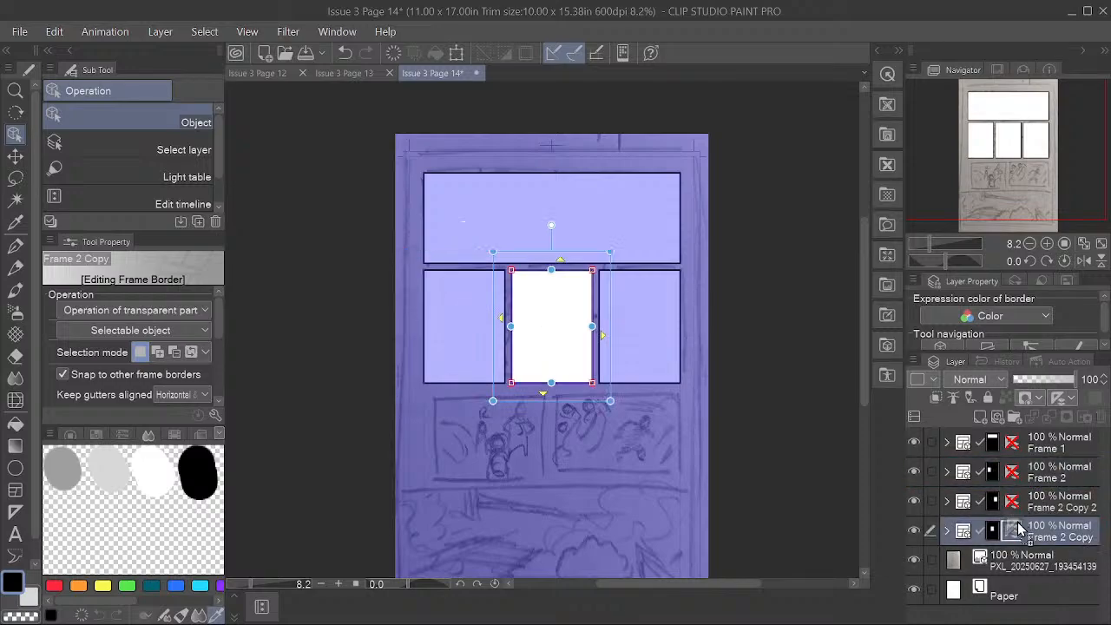
{"action": "left_click", "coordinate": [1061, 400]}
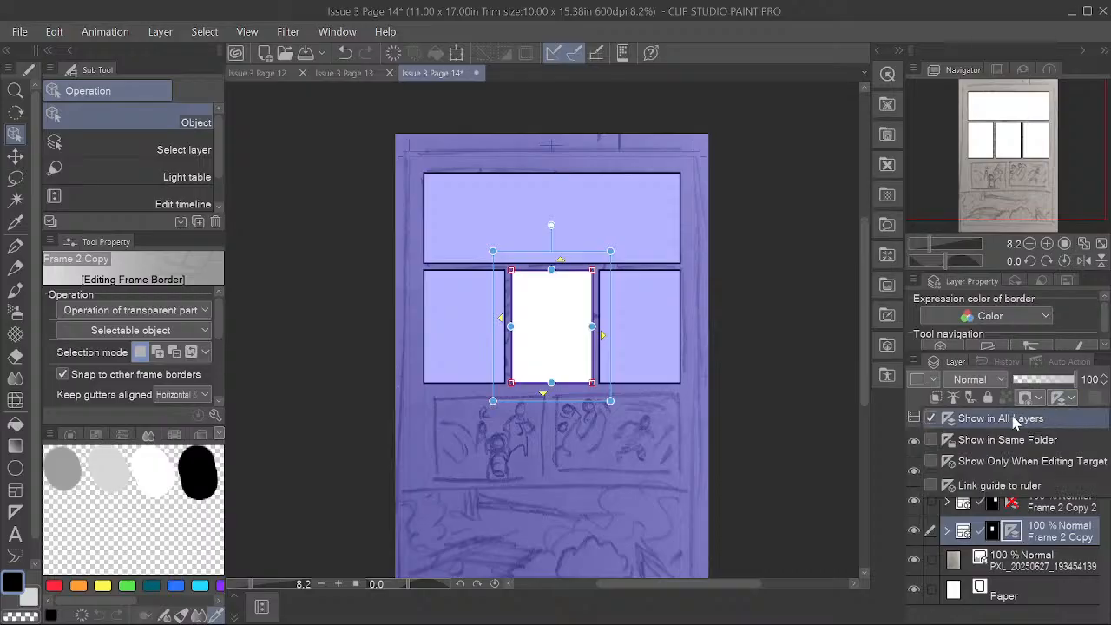
{"action": "left_click", "coordinate": [993, 422]}
{"action": "left_click_drag", "start_coordinate": [1065, 531], "coordinate": [1058, 494]}
{"action": "left_click", "coordinate": [1053, 538]}
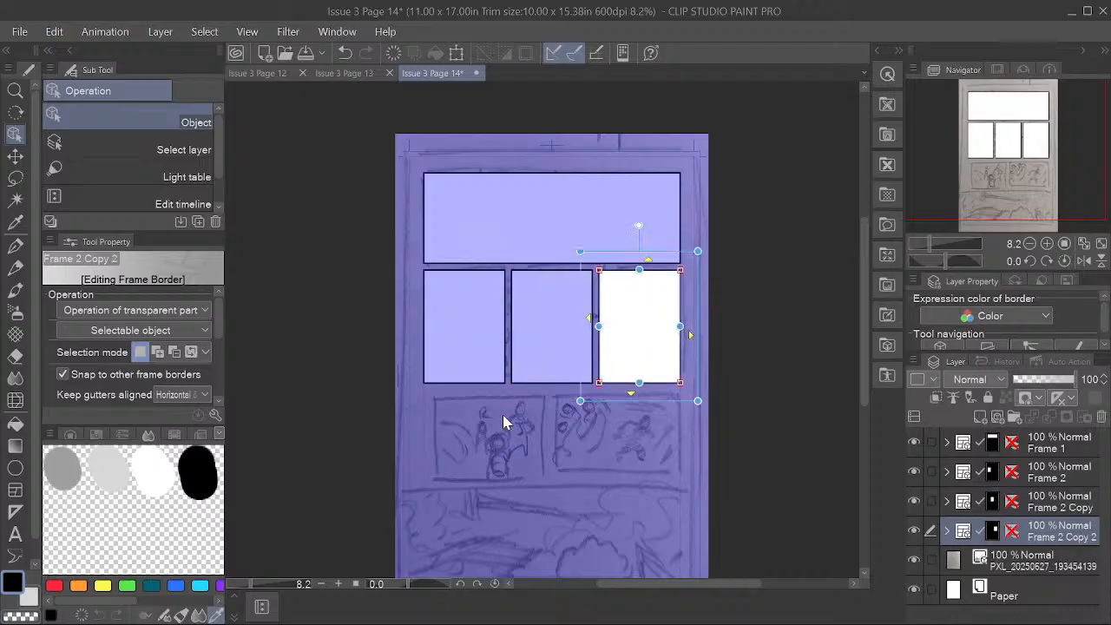
Step: Draw a rectangular frame over the third row's left sketched panel, starting flush with the left edge of the frames above
{"action": "scroll", "coordinate": [504, 424], "scroll_direction": "down", "scroll_amount": 1}
{"action": "scroll", "coordinate": [503, 423], "scroll_direction": "up", "scroll_amount": 5}
{"action": "left_click_drag", "start_coordinate": [555, 449], "coordinate": [547, 325]}
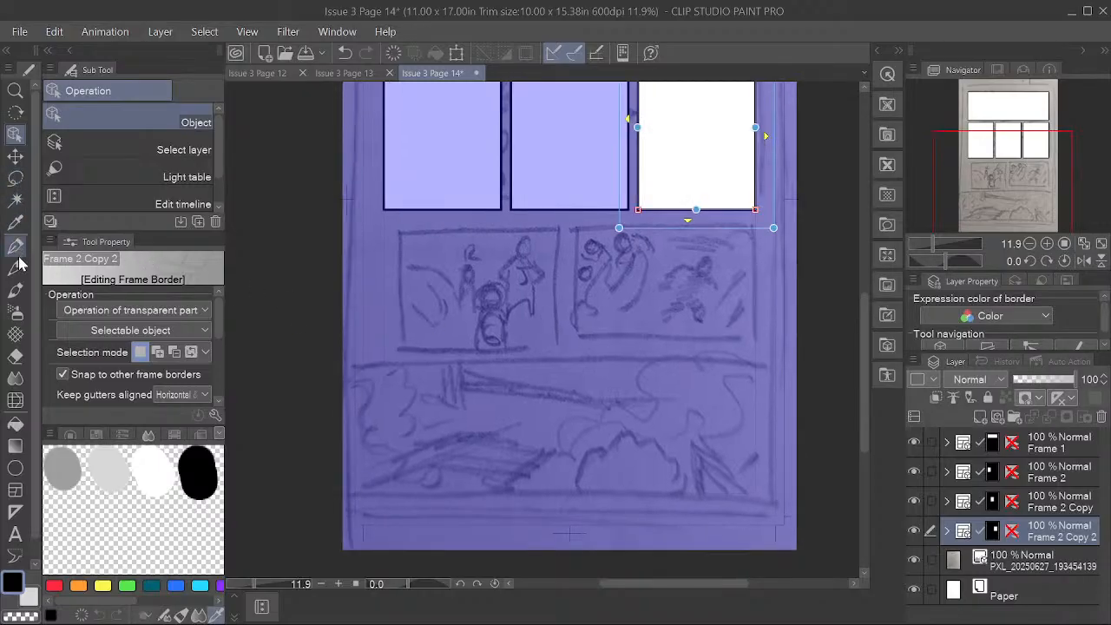
{"action": "left_click", "coordinate": [15, 490]}
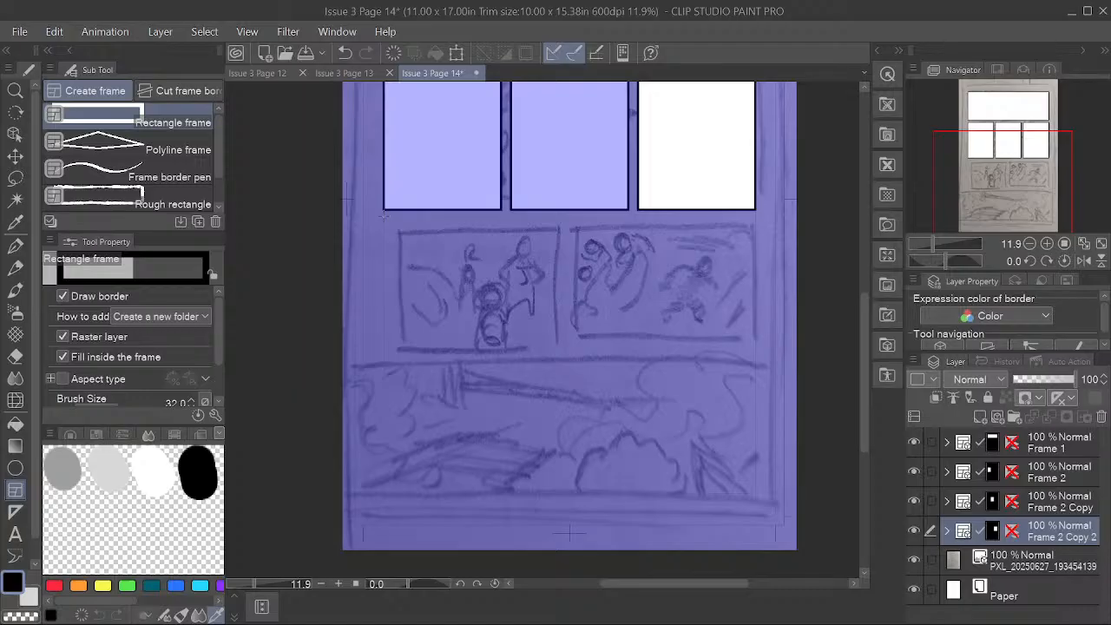
{"action": "left_click_drag", "start_coordinate": [383, 215], "coordinate": [561, 344]}
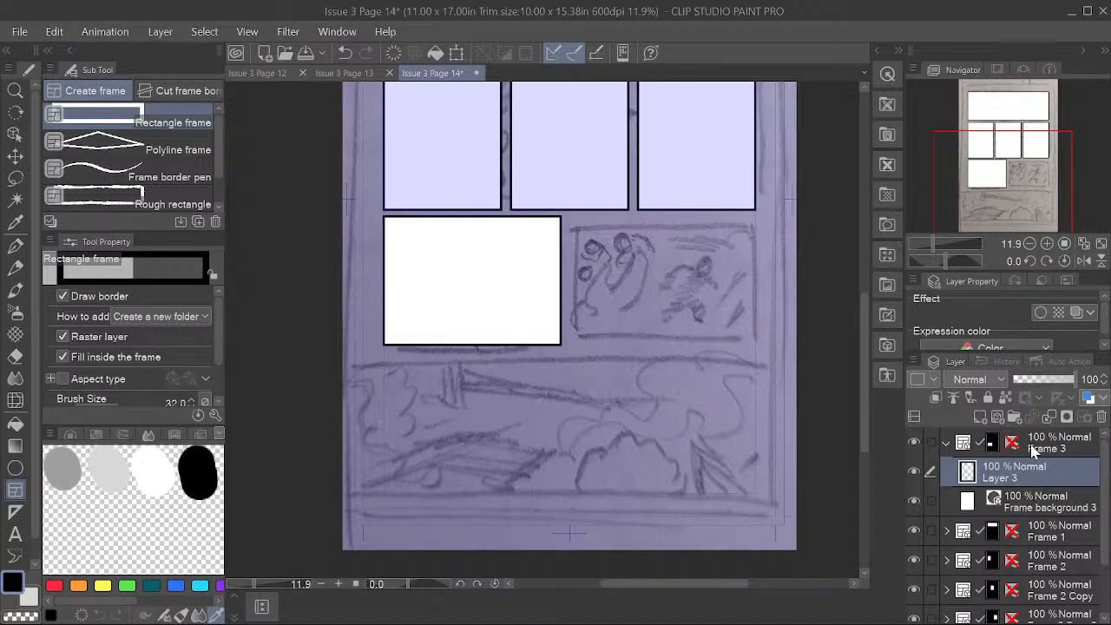
Step: Duplicate Frame 3, move the copy over the third row's right panel, and try to widen it toward Frame 3
{"action": "right_click", "coordinate": [1033, 449]}
{"action": "left_click", "coordinate": [981, 156]}
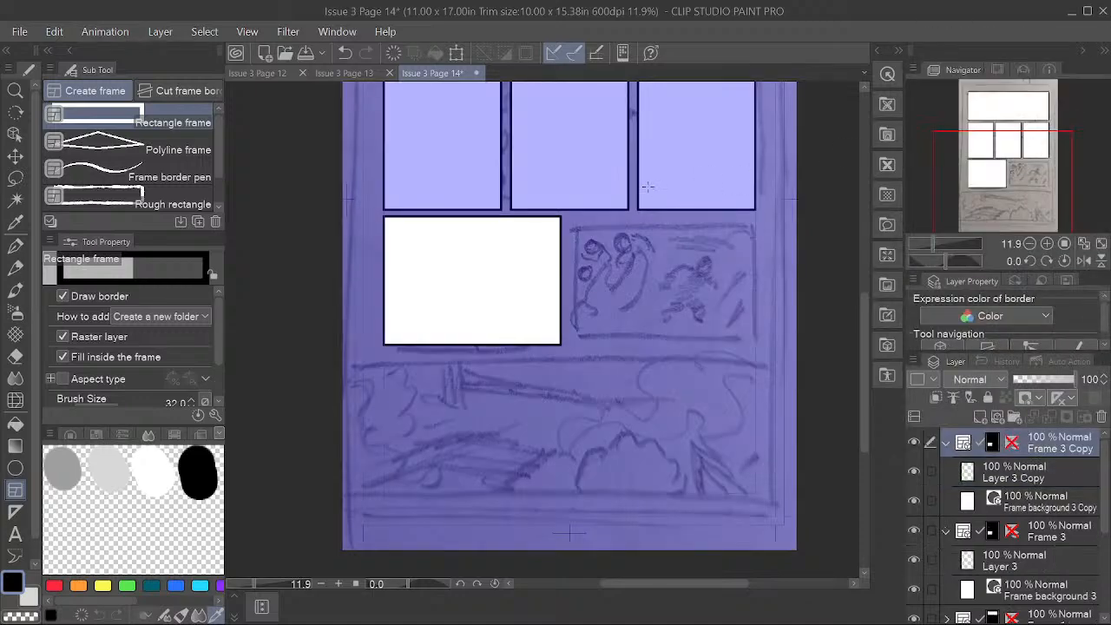
{"action": "left_click", "coordinate": [15, 133]}
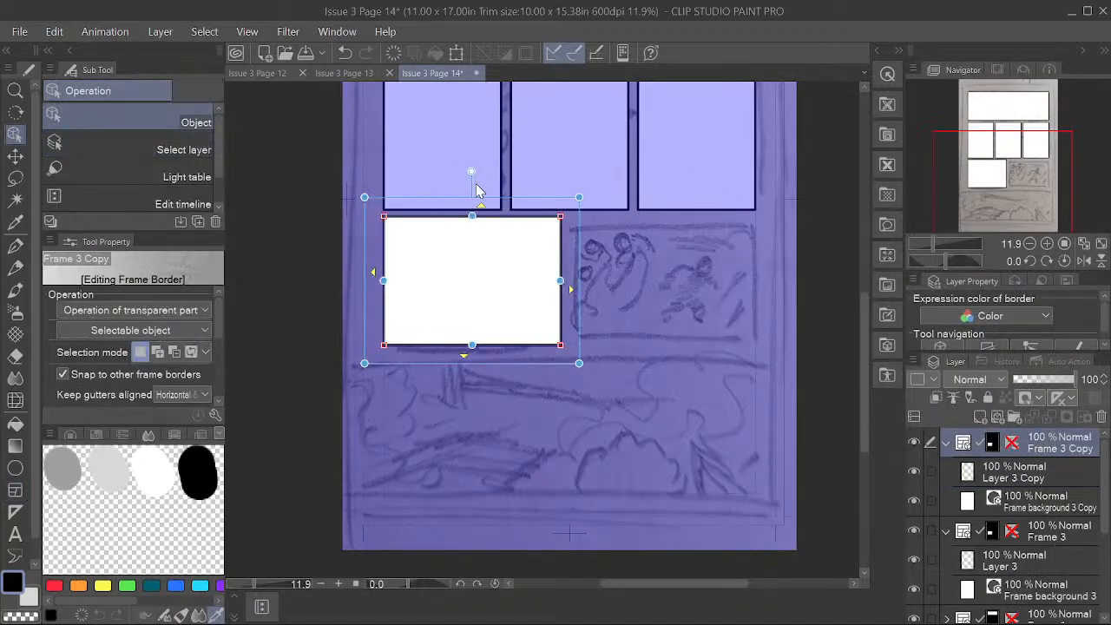
{"action": "left_click_drag", "start_coordinate": [480, 203], "coordinate": [673, 216]}
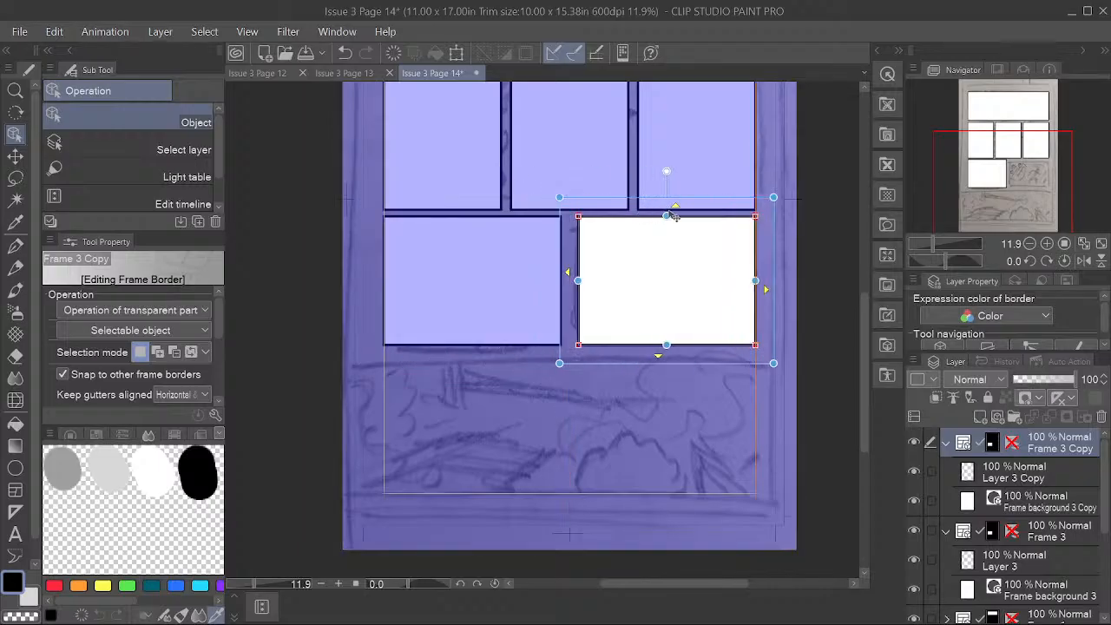
{"action": "scroll", "coordinate": [559, 284], "scroll_direction": "up", "scroll_amount": 2}
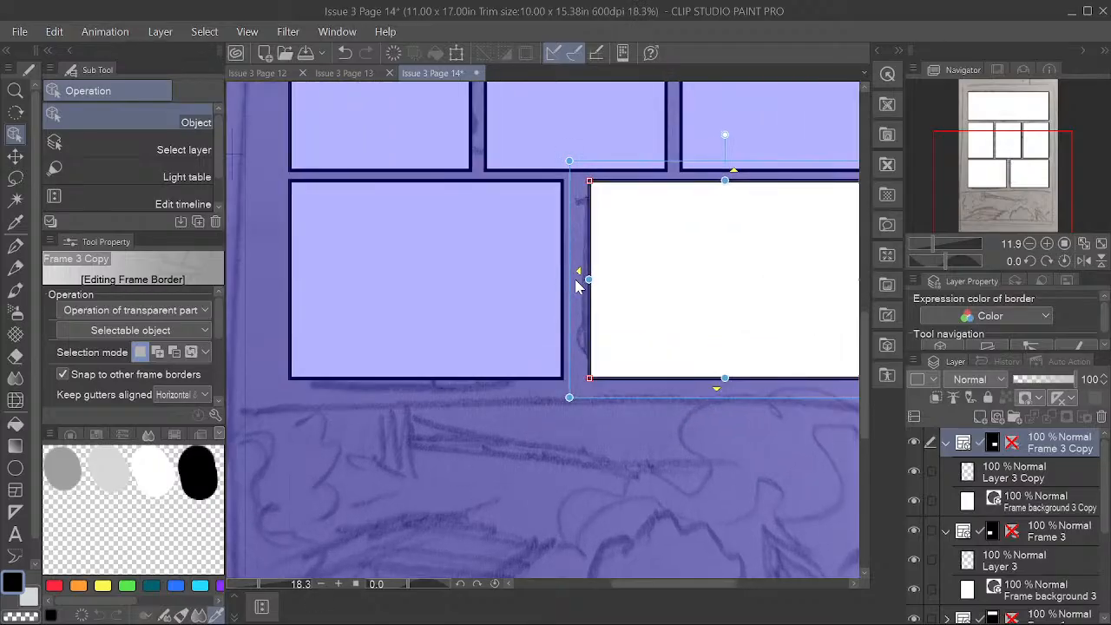
{"action": "left_click_drag", "start_coordinate": [589, 280], "coordinate": [566, 283]}
Step: Fine-tune the position of Frame 3's right border to adjust the third row's gutter
{"action": "left_click", "coordinate": [1050, 536]}
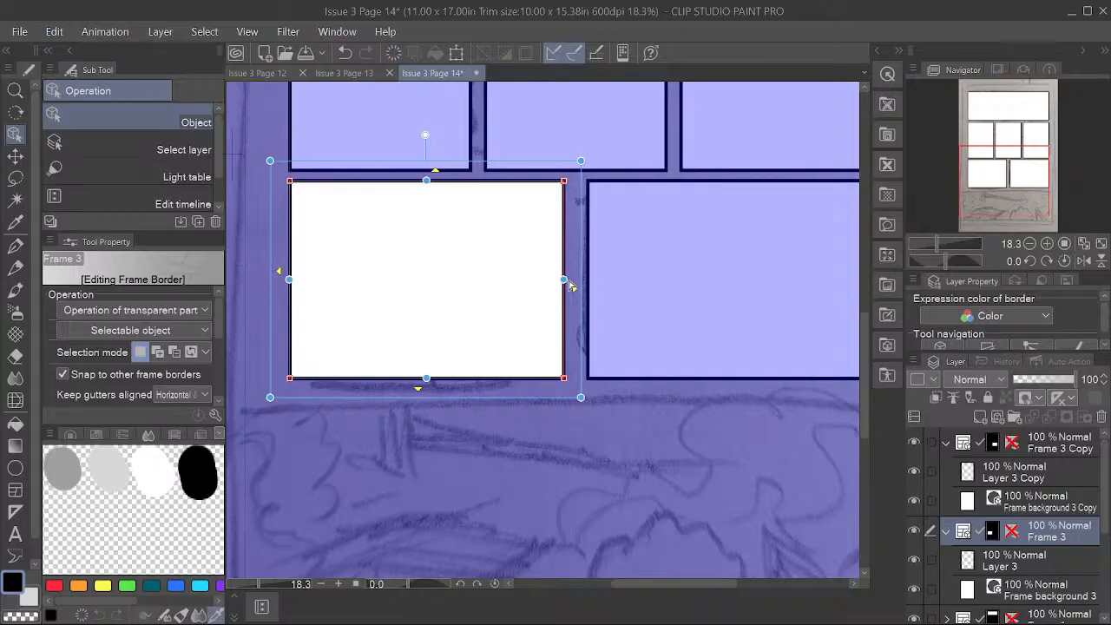
{"action": "left_click_drag", "start_coordinate": [571, 285], "coordinate": [532, 379]}
{"action": "scroll", "coordinate": [571, 286], "scroll_direction": "down", "scroll_amount": 3}
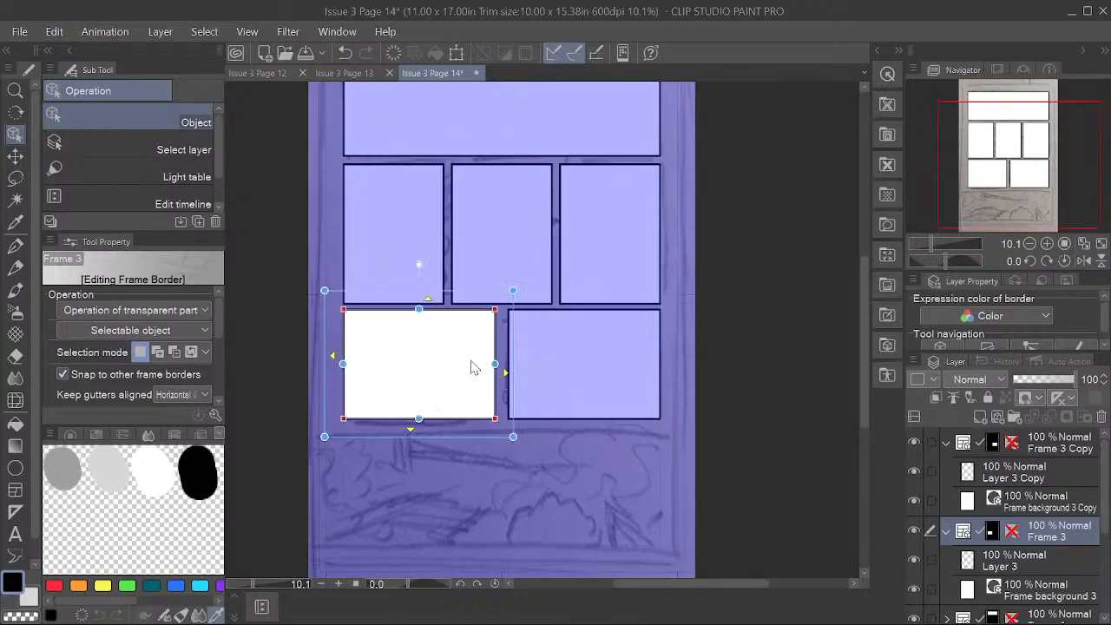
{"action": "scroll", "coordinate": [471, 367], "scroll_direction": "up", "scroll_amount": 5}
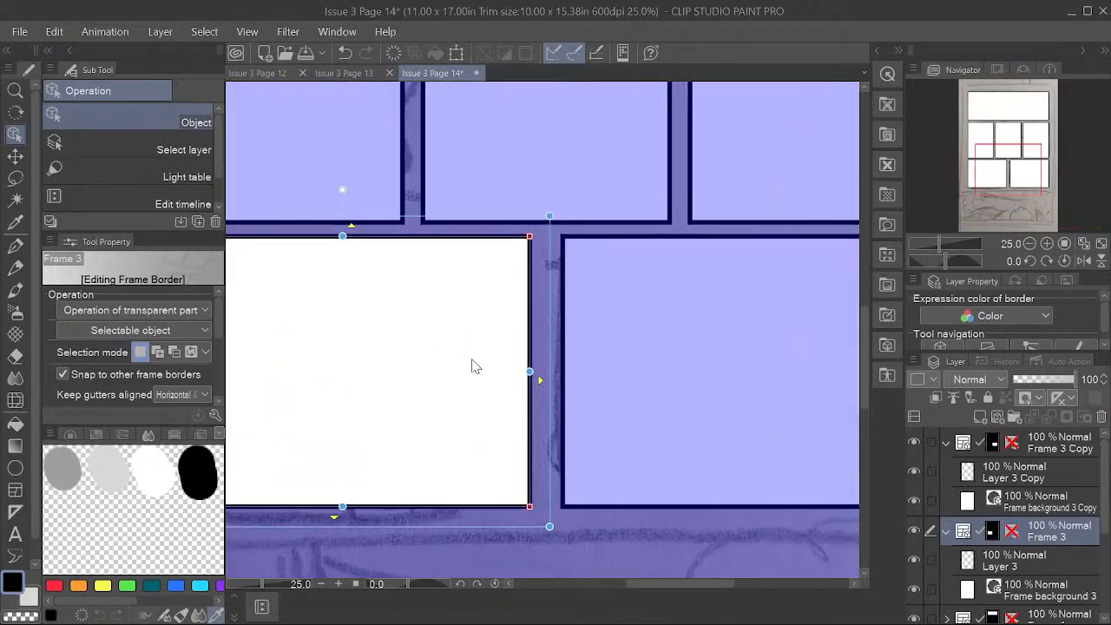
{"action": "mouse_move", "coordinate": [529, 375]}
{"action": "left_mouse_down"}
{"action": "mouse_move", "coordinate": [547, 373]}
{"action": "mouse_move", "coordinate": [533, 372]}
{"action": "left_mouse_up"}
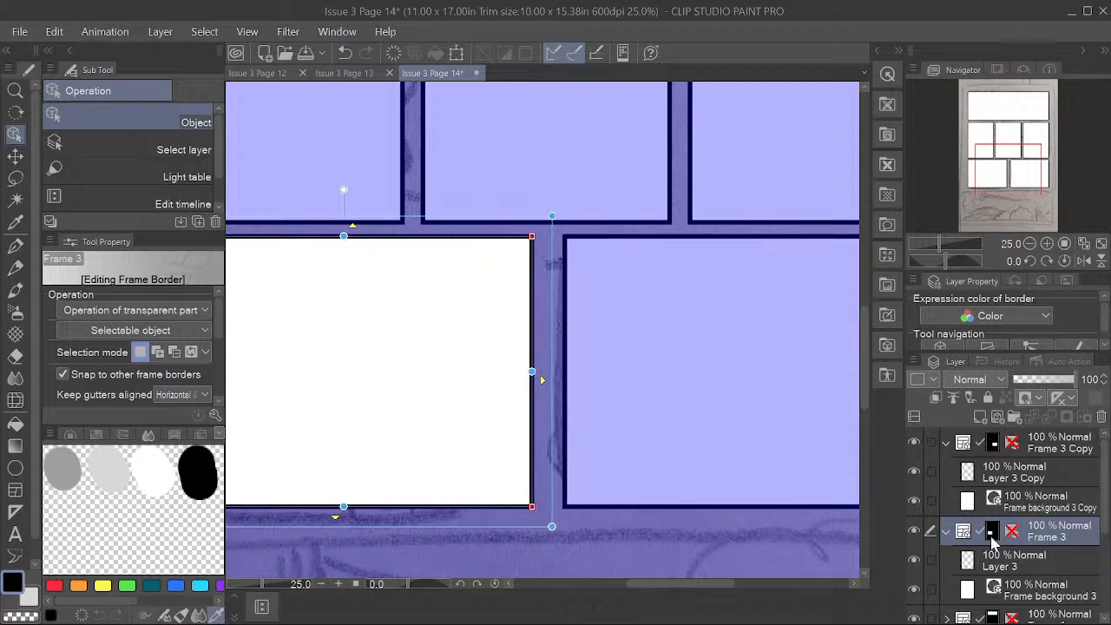
Step: Delete Frame 3 Copy from the third row
{"action": "left_click", "coordinate": [1044, 447]}
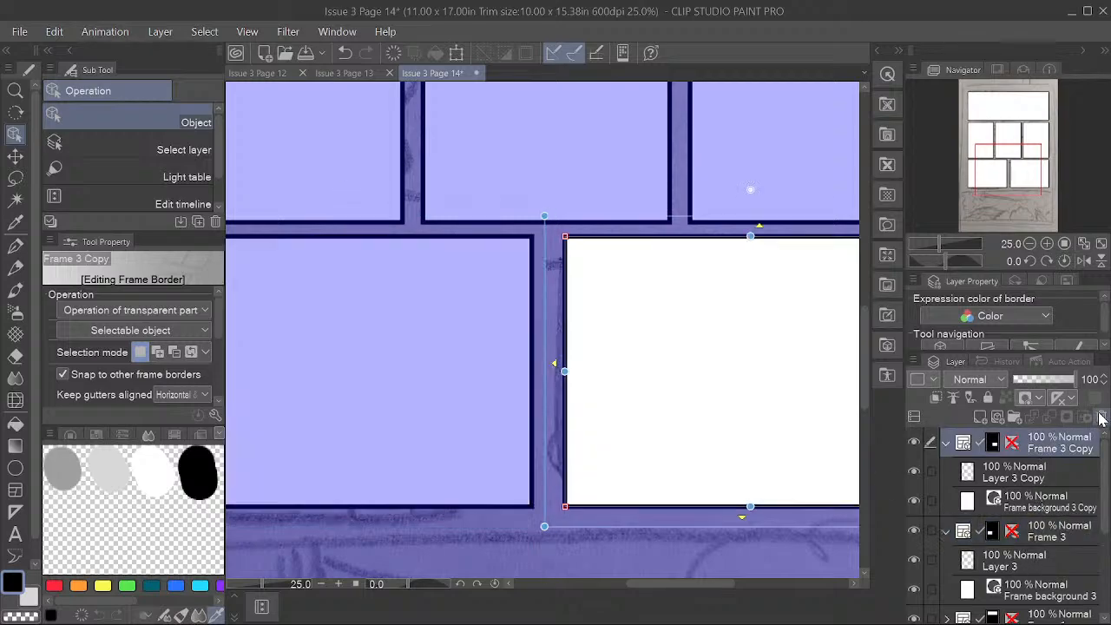
{"action": "left_click", "coordinate": [946, 444]}
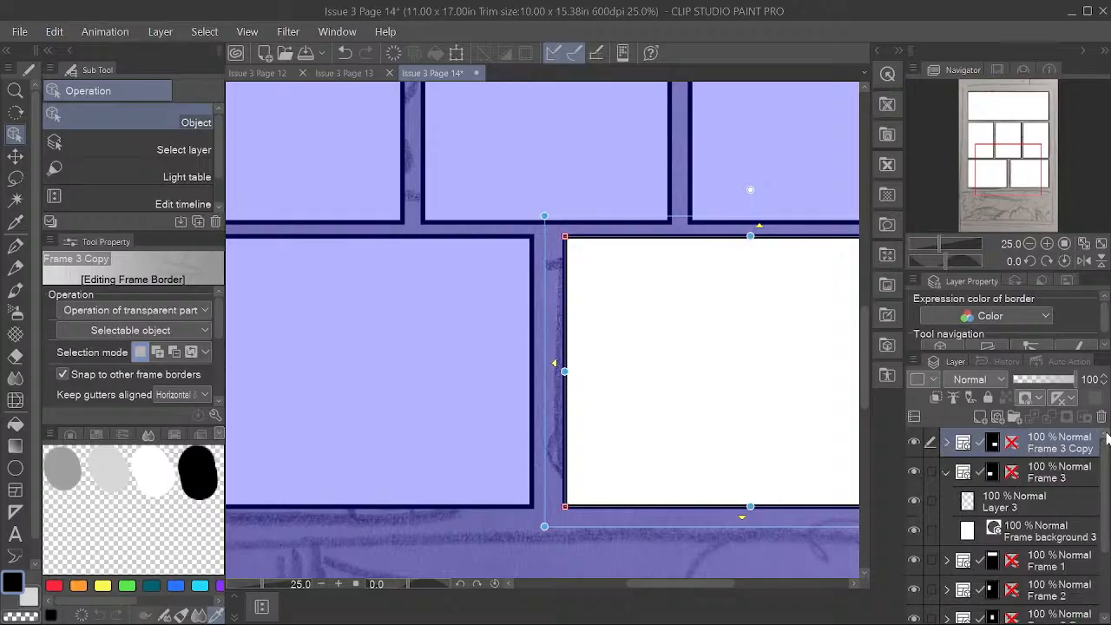
{"action": "left_click", "coordinate": [1100, 418]}
{"action": "scroll", "coordinate": [545, 372], "scroll_direction": "down", "scroll_amount": 2}
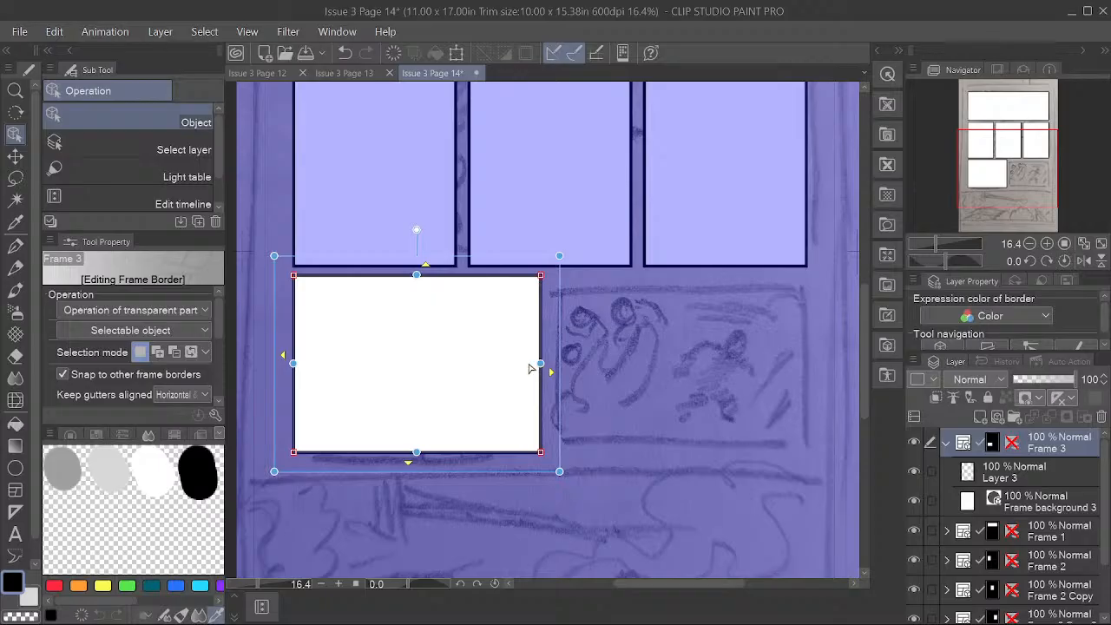
{"action": "left_click_drag", "start_coordinate": [528, 364], "coordinate": [527, 365]}
{"action": "key", "text": "ctrl+z"}
{"action": "scroll", "coordinate": [531, 372], "scroll_direction": "up", "scroll_amount": 2}
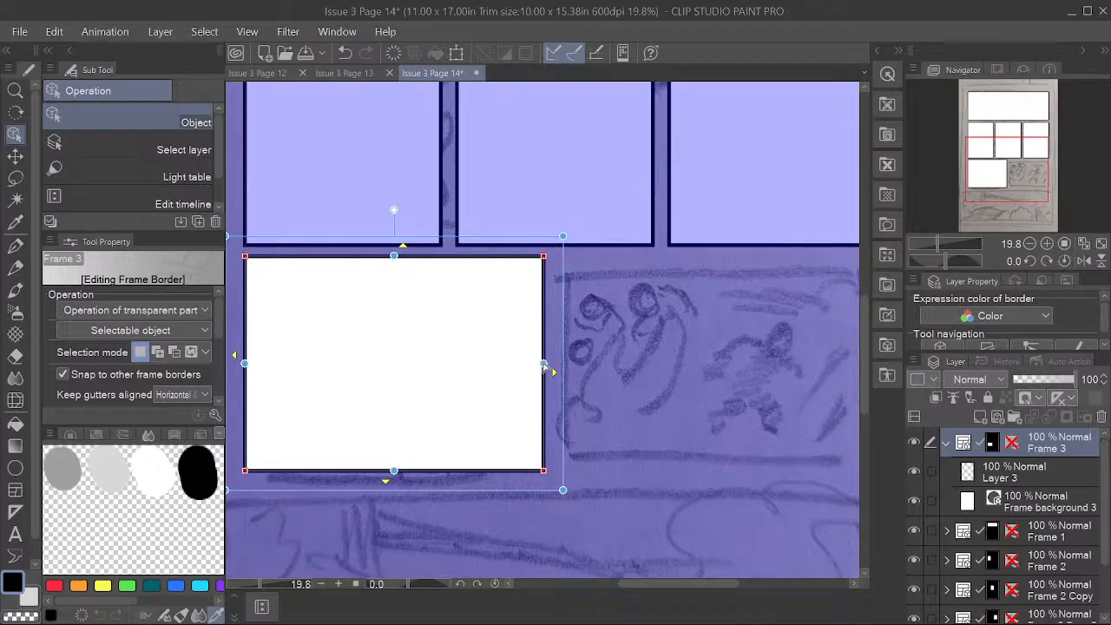
{"action": "scroll", "coordinate": [544, 365], "scroll_direction": "down", "scroll_amount": 3}
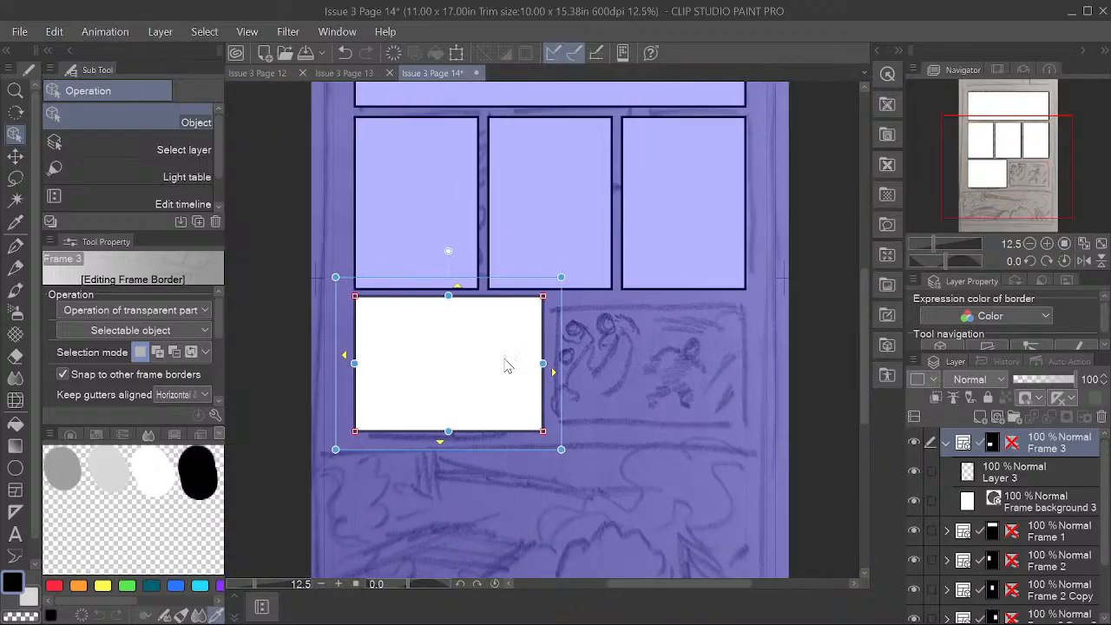
Step: Collapse the Frame 3 folder and draw a rectangular frame over the third row's right panel, leaving a narrow gutter beside Frame 3
{"action": "left_click", "coordinate": [945, 443]}
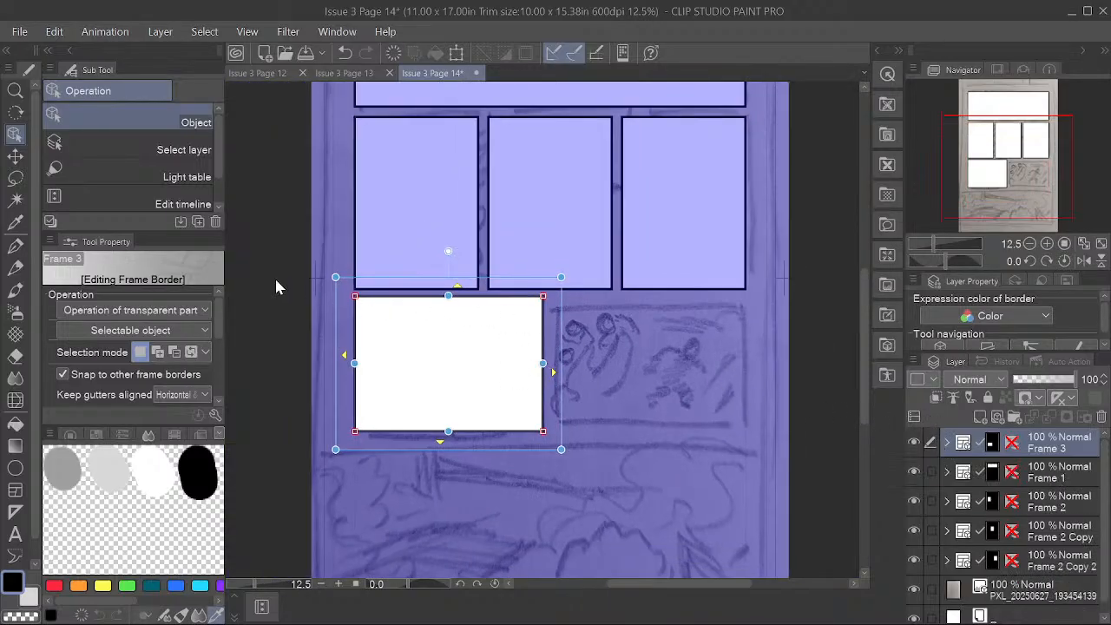
{"action": "left_click", "coordinate": [14, 489]}
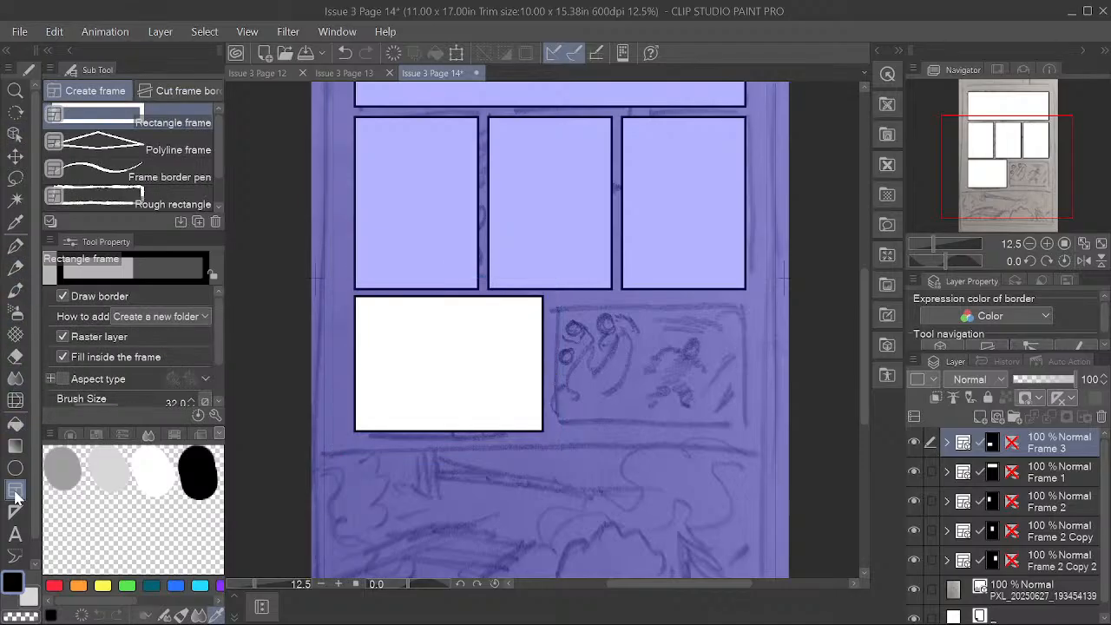
{"action": "scroll", "coordinate": [548, 281], "scroll_direction": "up", "scroll_amount": 1}
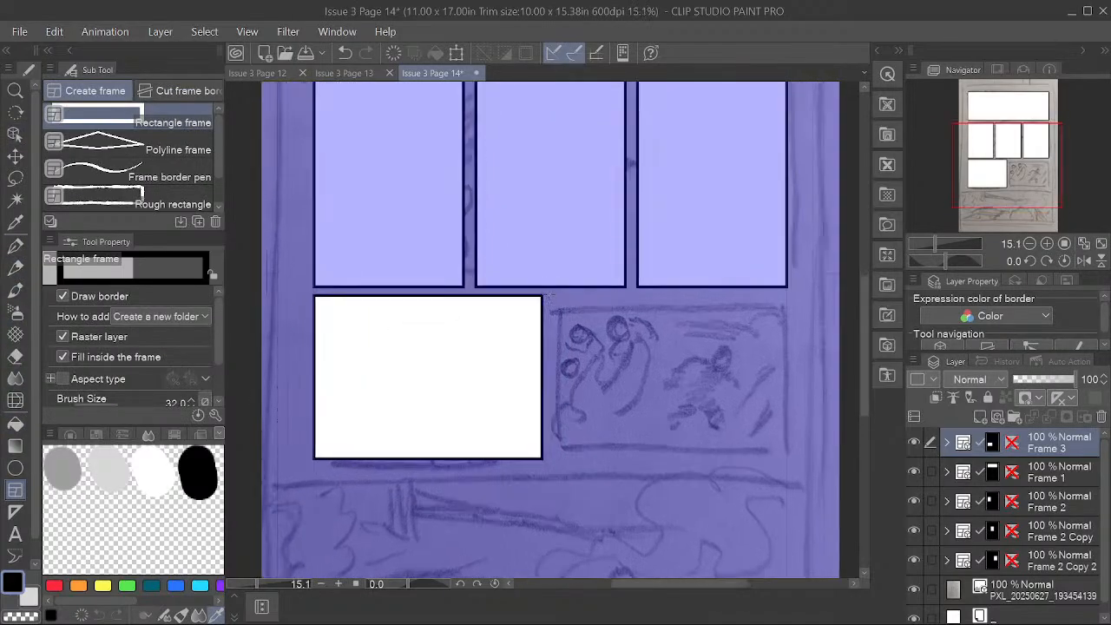
{"action": "mouse_move", "coordinate": [550, 295]}
{"action": "left_mouse_down"}
{"action": "mouse_move", "coordinate": [625, 396]}
{"action": "mouse_move", "coordinate": [783, 458]}
{"action": "left_mouse_up"}
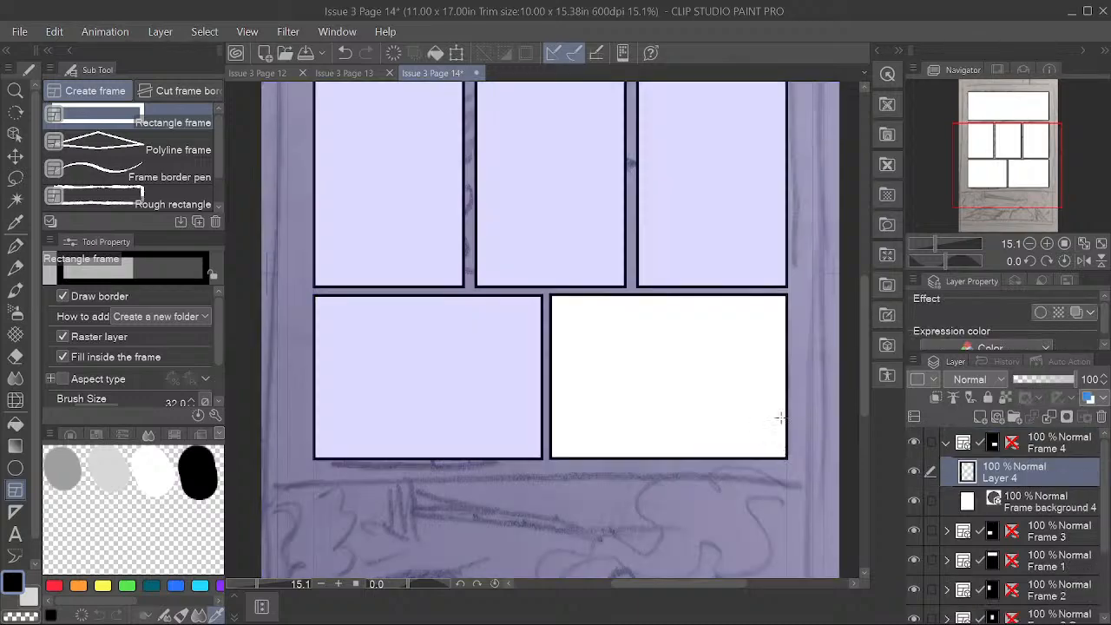
Step: Draw a full-bleed rectangular frame over the bottom sketched panel, extending past both side edges of the page
{"action": "scroll", "coordinate": [783, 407], "scroll_direction": "down", "scroll_amount": 2}
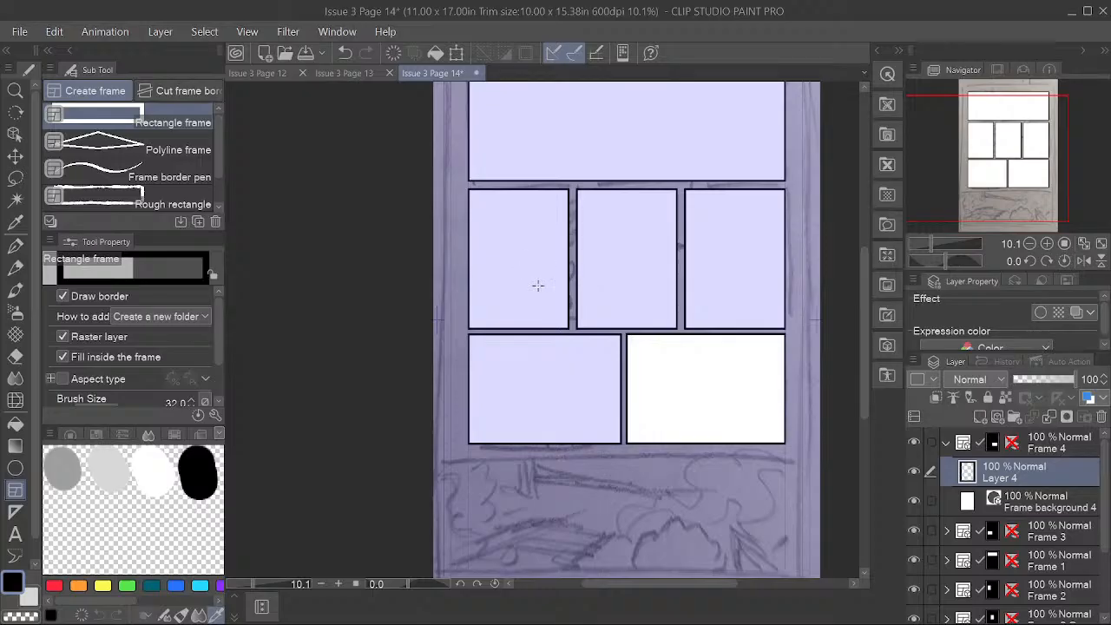
{"action": "left_click_drag", "start_coordinate": [771, 510], "coordinate": [650, 434]}
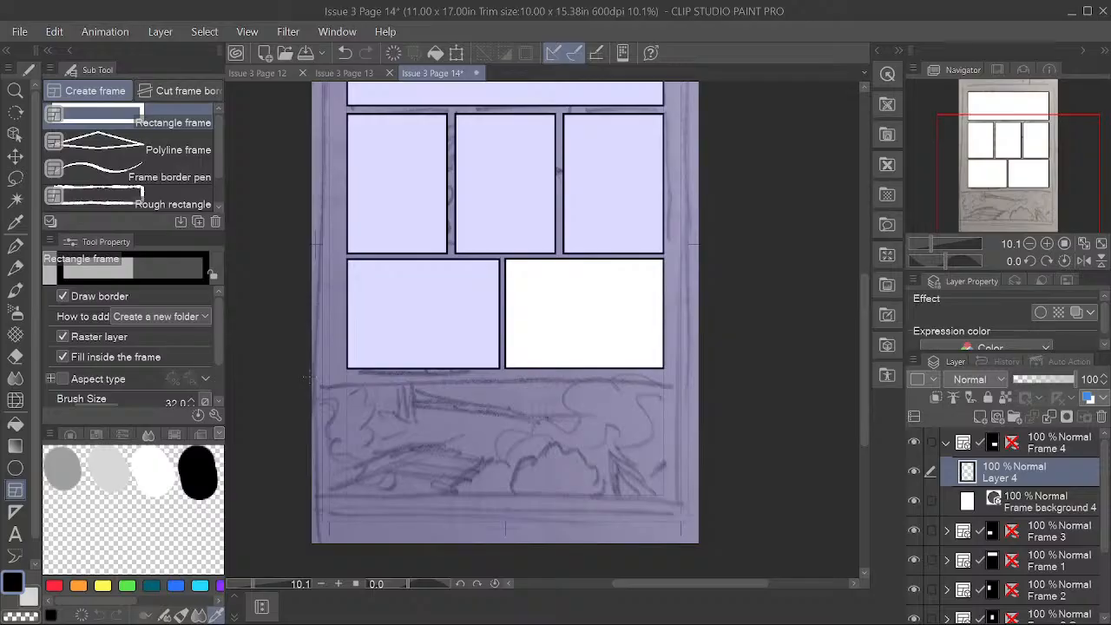
{"action": "mouse_move", "coordinate": [309, 377]}
{"action": "left_mouse_down"}
{"action": "mouse_move", "coordinate": [700, 517]}
{"action": "mouse_move", "coordinate": [709, 495]}
{"action": "left_mouse_up"}
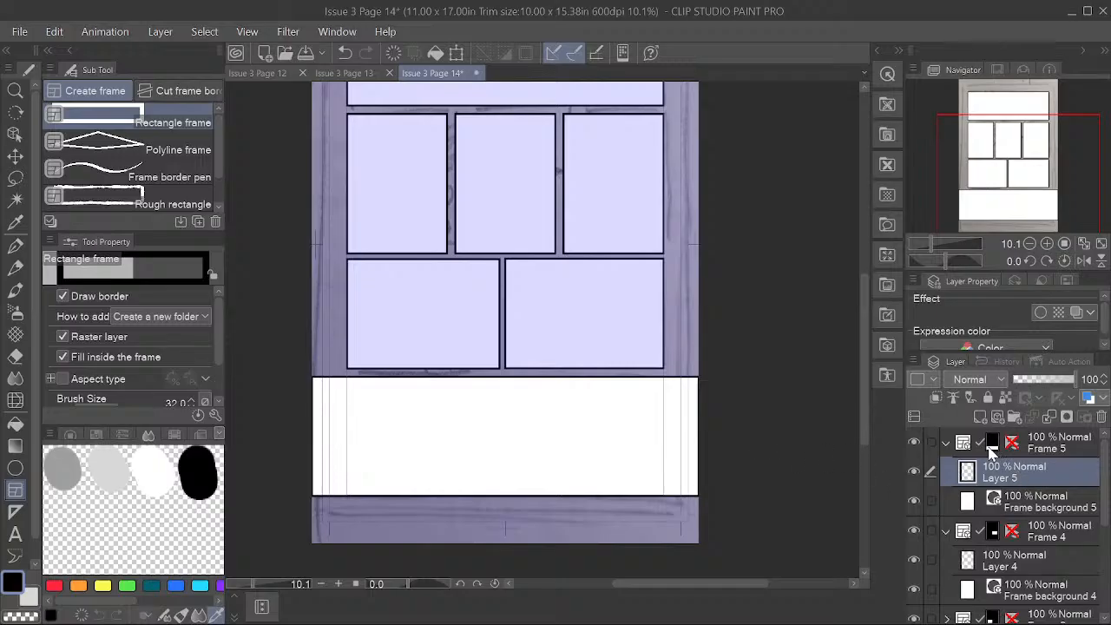
Step: Collapse the Frame 5 and Frame 4 folders and move Frame 4 below Frame 3 in the layer order
{"action": "left_click", "coordinate": [945, 442]}
{"action": "left_click", "coordinate": [946, 471]}
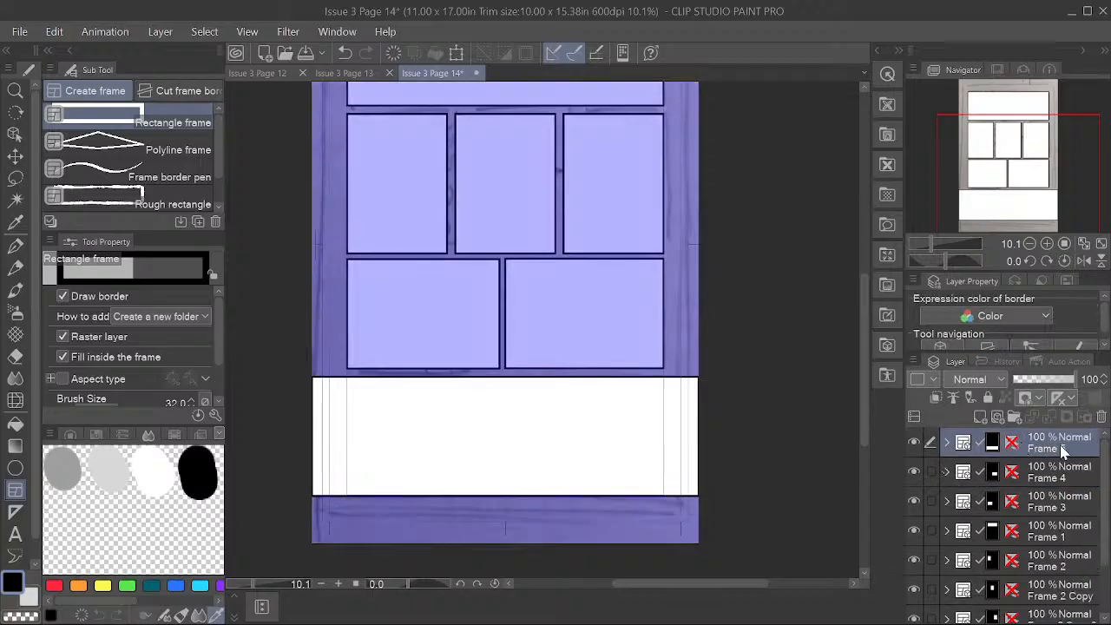
{"action": "left_click", "coordinate": [1032, 480]}
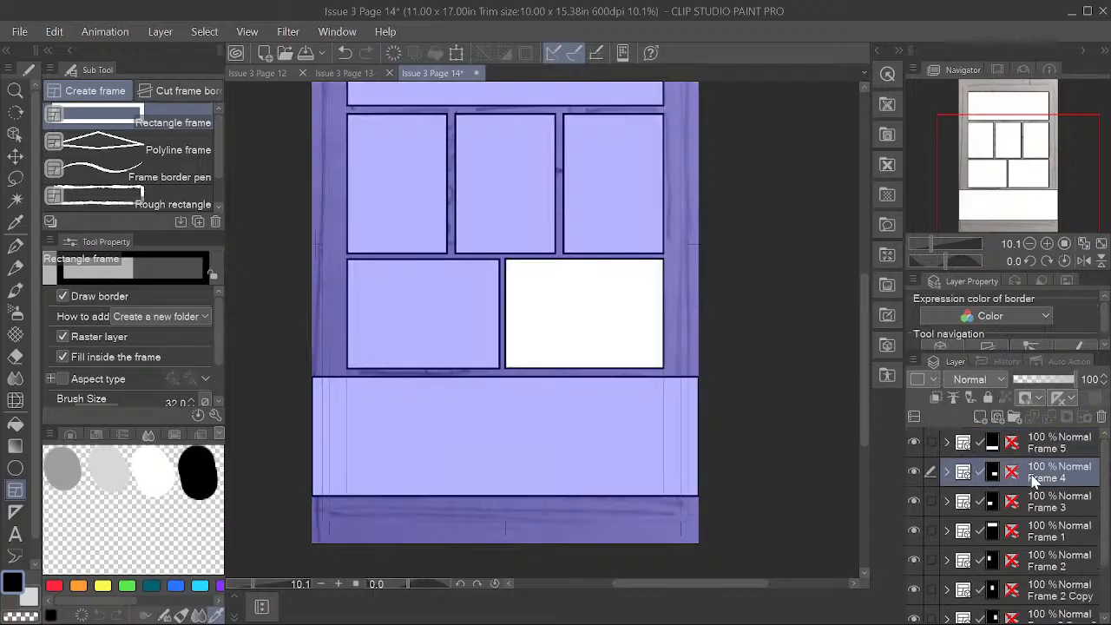
{"action": "left_click_drag", "start_coordinate": [1032, 478], "coordinate": [1002, 521]}
{"action": "left_click", "coordinate": [1045, 479]}
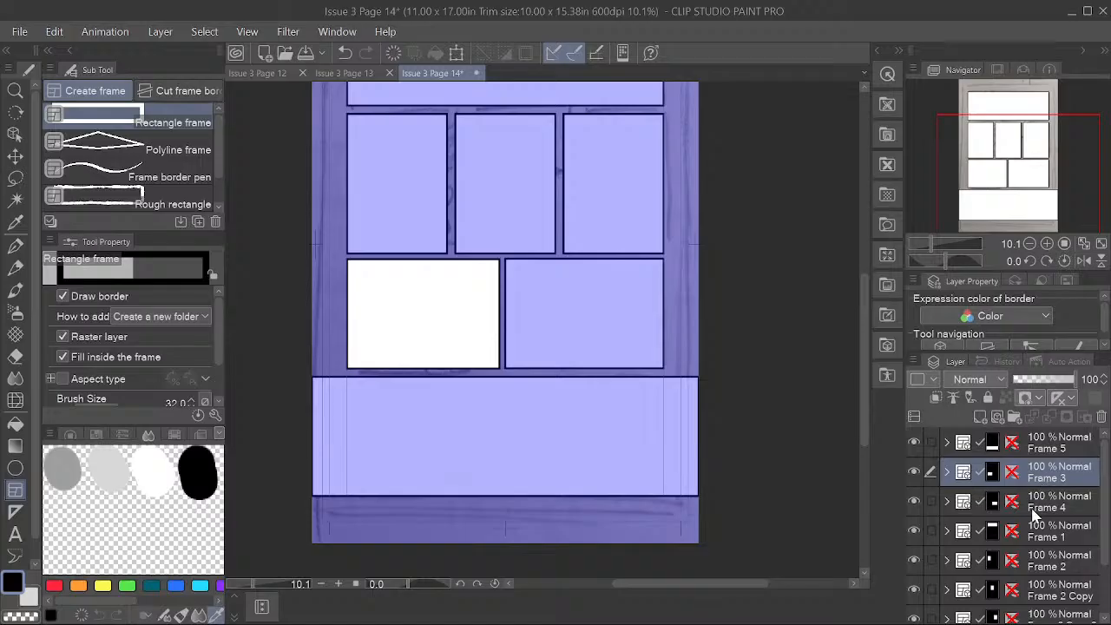
Step: Move Frame 1, Frame 2, Frame 2 Copy and Frame 2 Copy 2 together to the top of the layer stack
{"action": "left_click", "coordinate": [1032, 531]}
{"action": "scroll", "coordinate": [1033, 533], "scroll_direction": "down", "scroll_amount": 1}
{"action": "left_click", "coordinate": [1032, 593], "text": "shift"}
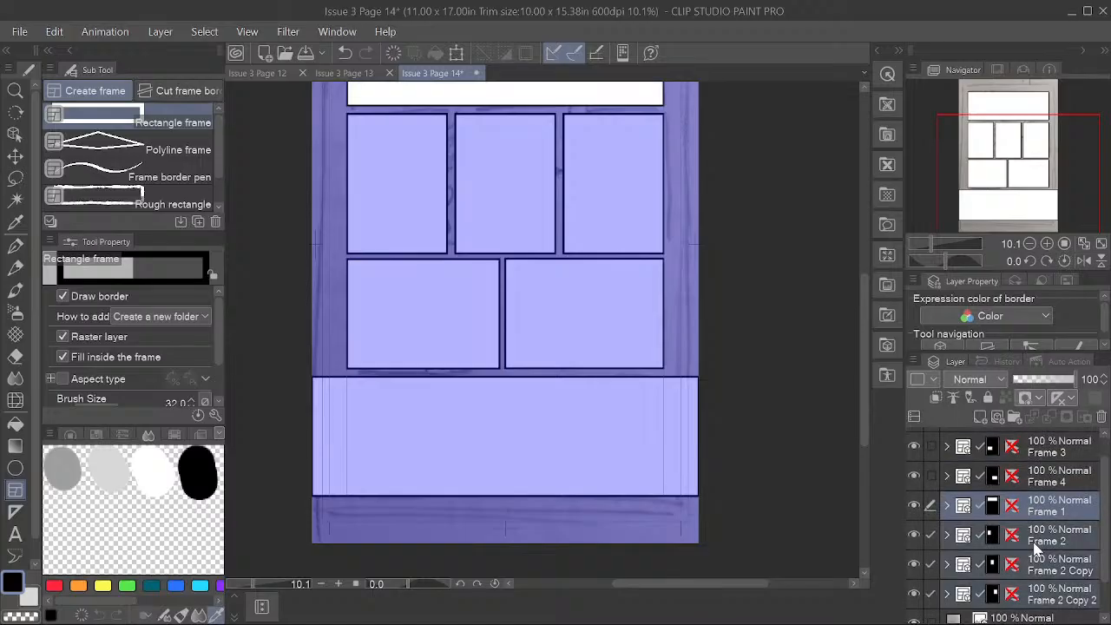
{"action": "scroll", "coordinate": [1036, 538], "scroll_direction": "up", "scroll_amount": 1}
{"action": "left_click_drag", "start_coordinate": [1042, 538], "coordinate": [1023, 433]}
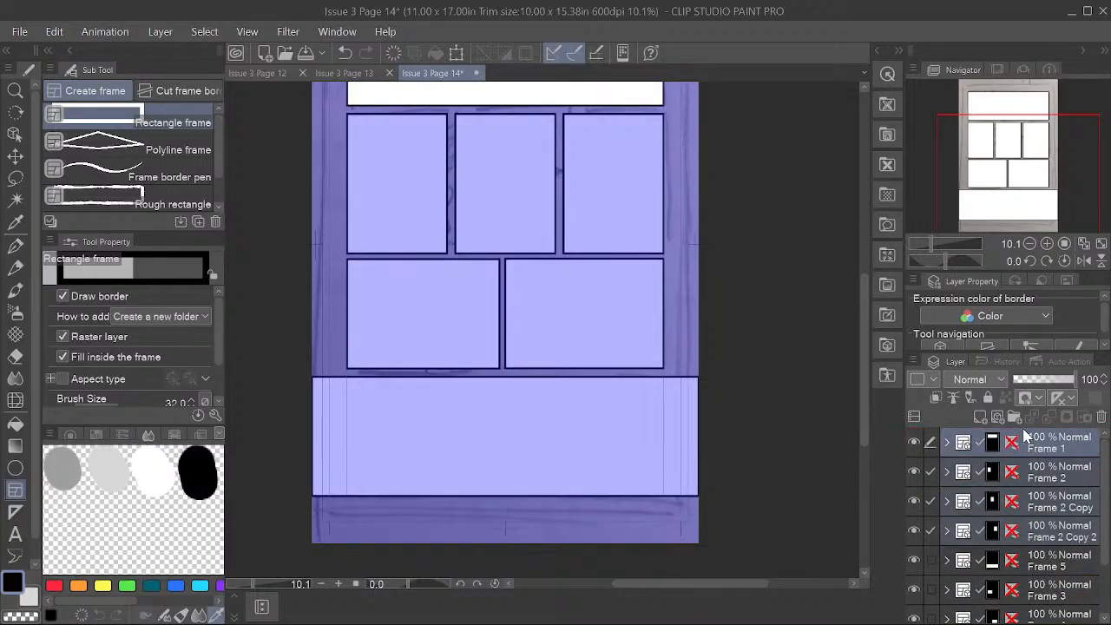
Step: Move the Frame 5 folder below Frame 4 so the frame folders follow the page's reading order
{"action": "left_click", "coordinate": [1035, 562]}
{"action": "scroll", "coordinate": [1036, 555], "scroll_direction": "down", "scroll_amount": 1}
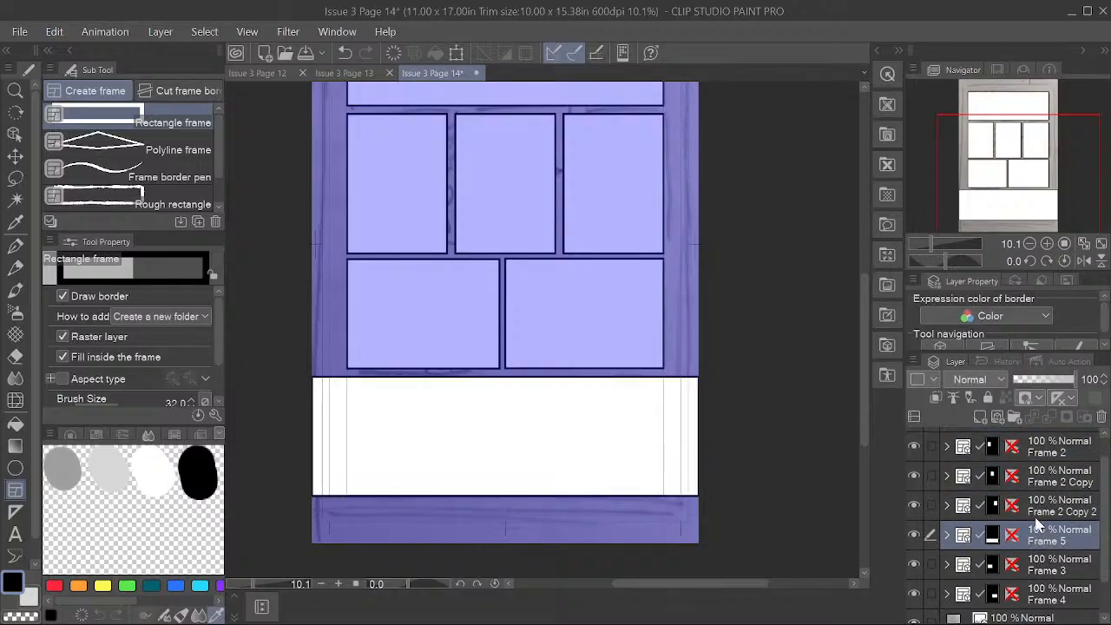
{"action": "left_click_drag", "start_coordinate": [1038, 535], "coordinate": [1020, 586]}
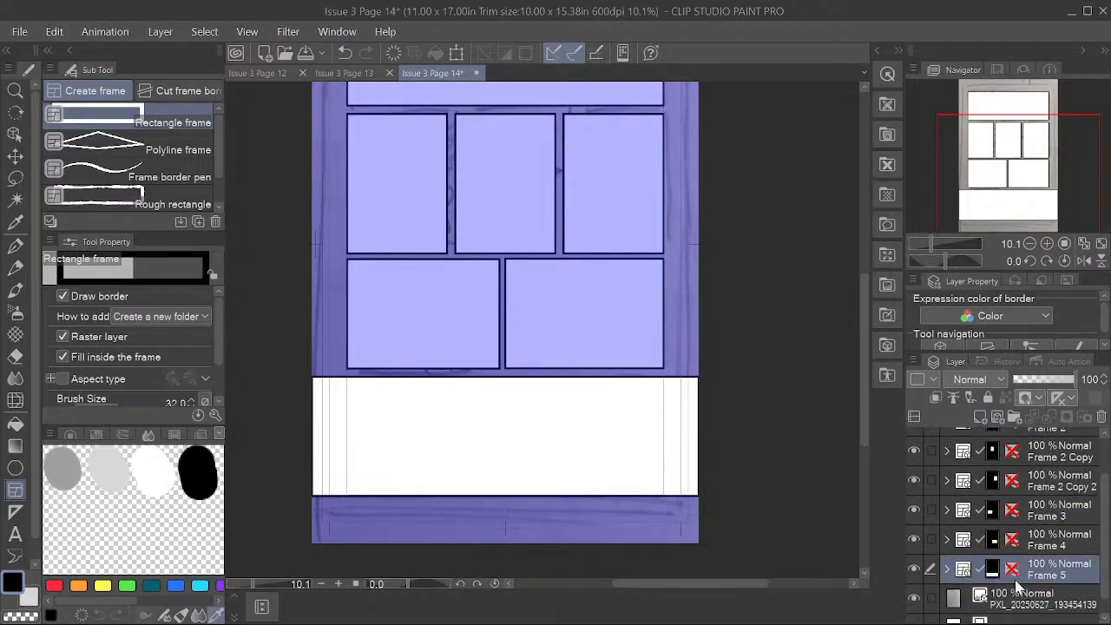
{"action": "left_click", "coordinate": [1050, 544]}
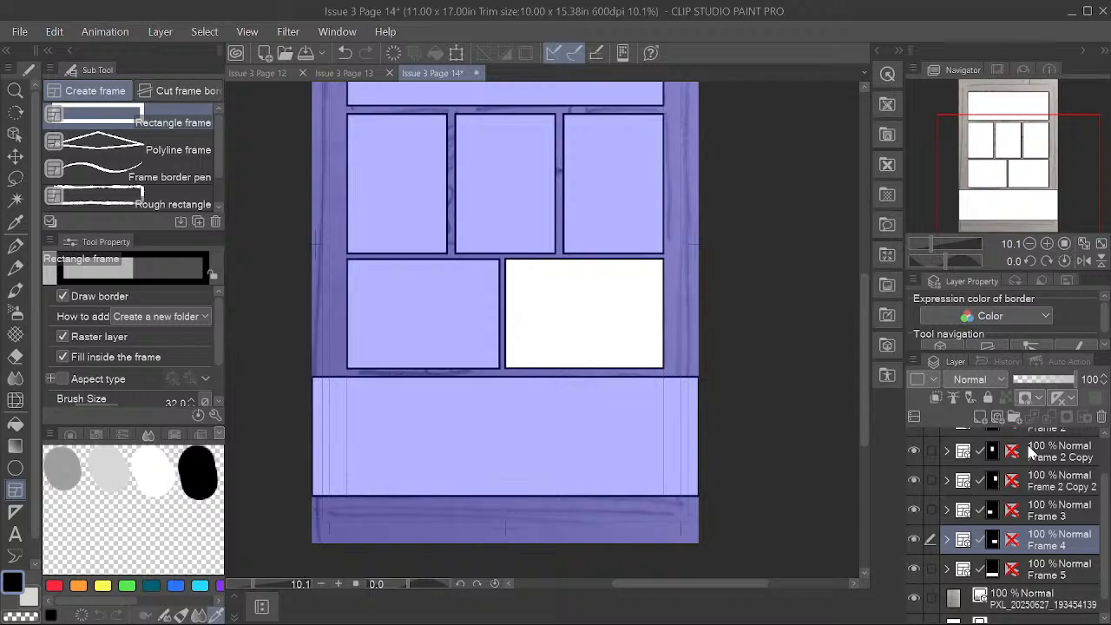
{"action": "scroll", "coordinate": [1034, 460], "scroll_direction": "up", "scroll_amount": 2}
{"action": "left_click", "coordinate": [1018, 445]}
{"action": "scroll", "coordinate": [720, 347], "scroll_direction": "down", "scroll_amount": 3}
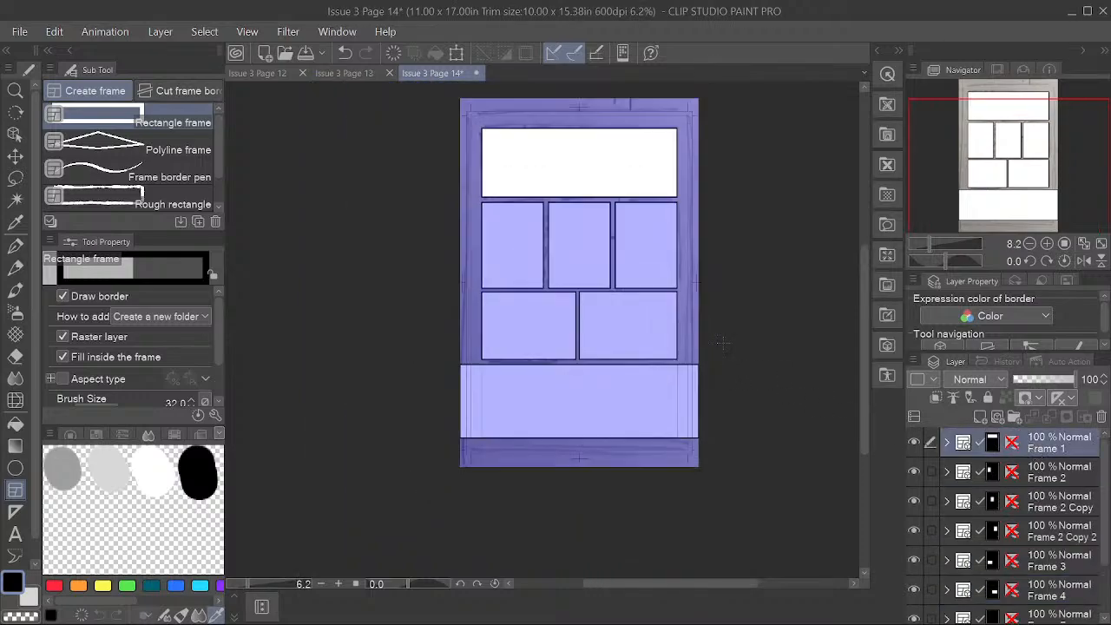
Step: Move the rough sketch photo layer above all frame folders and set it to Multiply at 54% opacity
{"action": "scroll", "coordinate": [1041, 501], "scroll_direction": "down", "scroll_amount": 3}
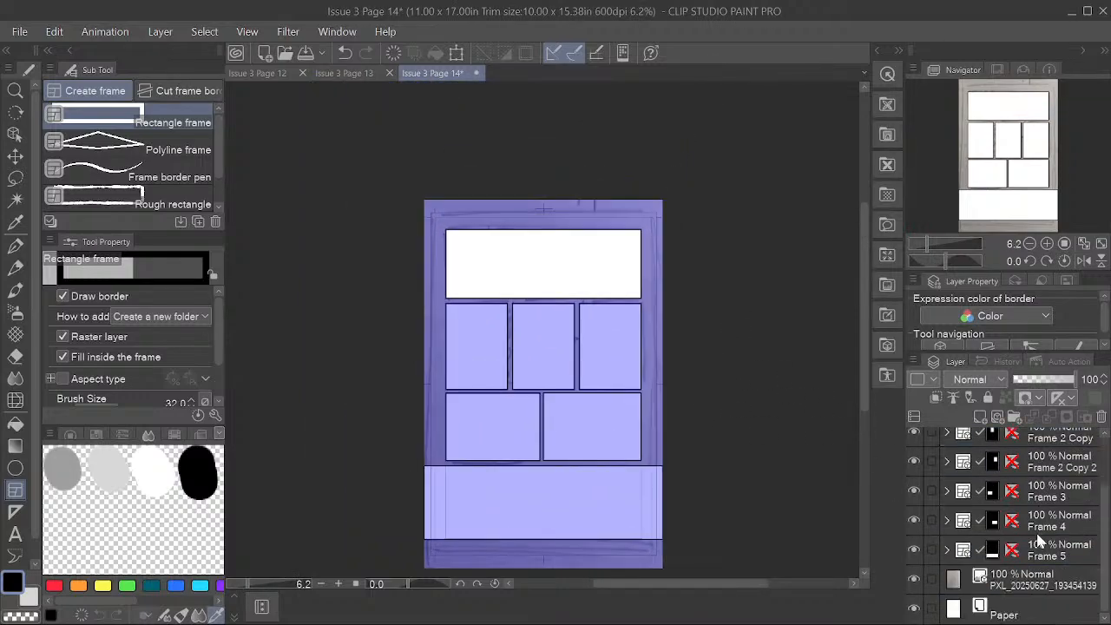
{"action": "left_click", "coordinate": [1031, 579]}
{"action": "mouse_move", "coordinate": [1030, 583]}
{"action": "left_mouse_down"}
{"action": "mouse_move", "coordinate": [1028, 437]}
{"action": "mouse_move", "coordinate": [972, 442]}
{"action": "mouse_move", "coordinate": [949, 432]}
{"action": "left_mouse_up"}
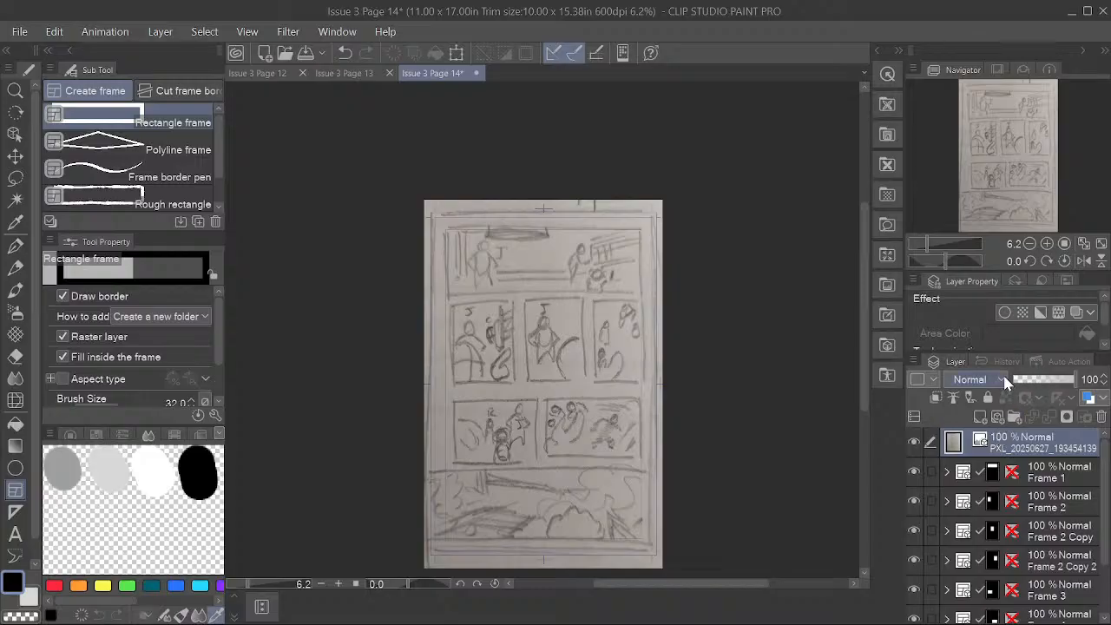
{"action": "left_click", "coordinate": [1002, 380]}
{"action": "left_click", "coordinate": [990, 37]}
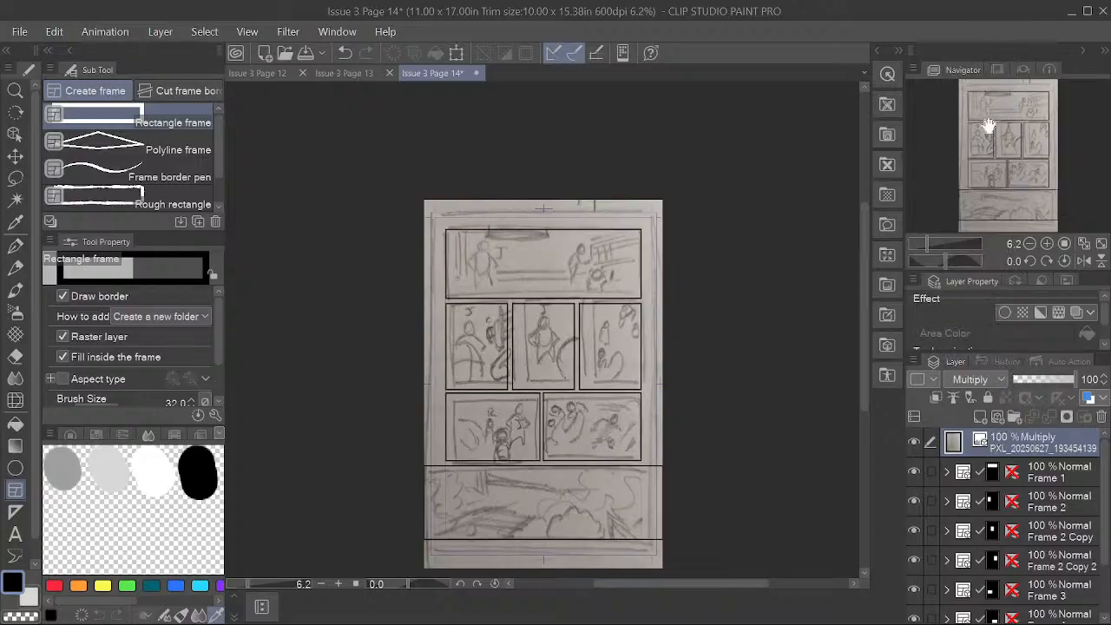
{"action": "left_click", "coordinate": [1048, 380]}
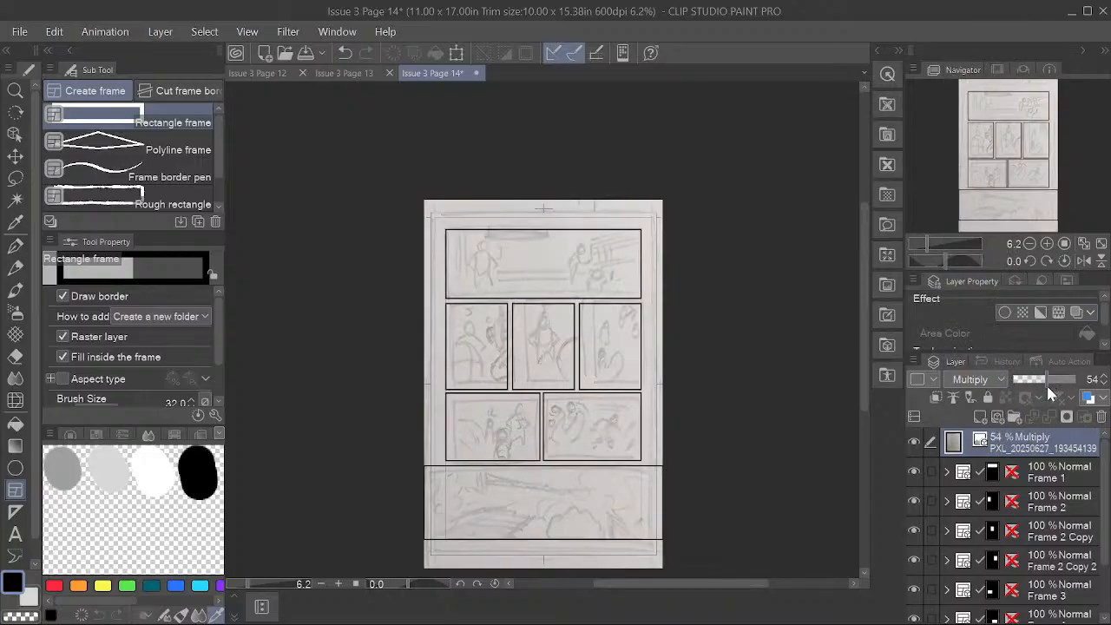
Step: Expand Frame 1, make its Layer 1 the active drawing layer, and save the page
{"action": "left_click", "coordinate": [1058, 467]}
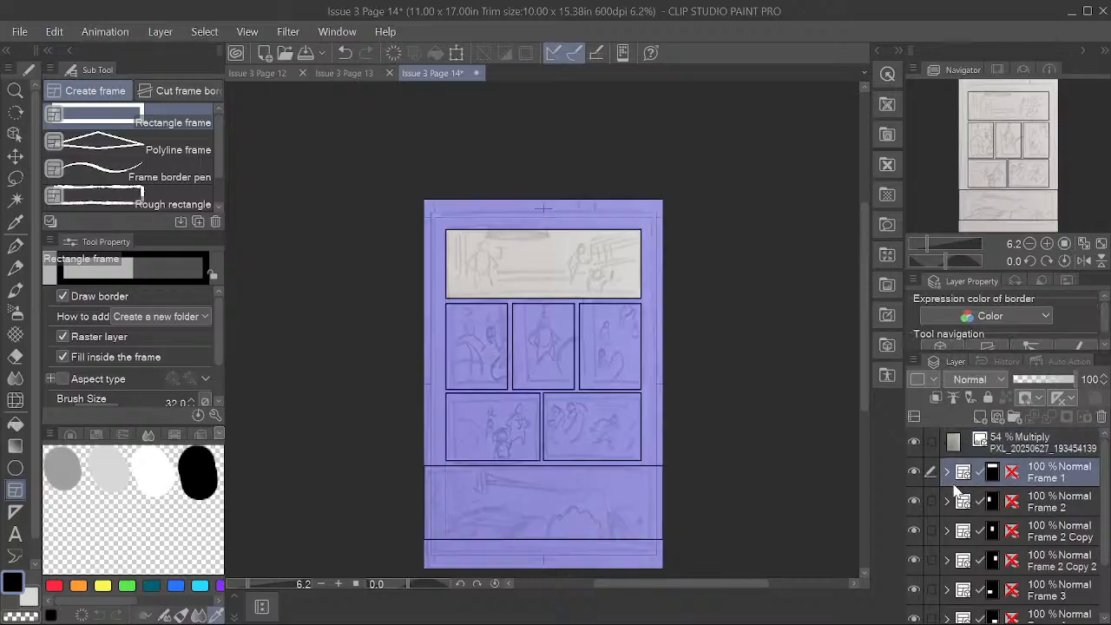
{"action": "left_click", "coordinate": [946, 472]}
{"action": "left_click", "coordinate": [989, 500]}
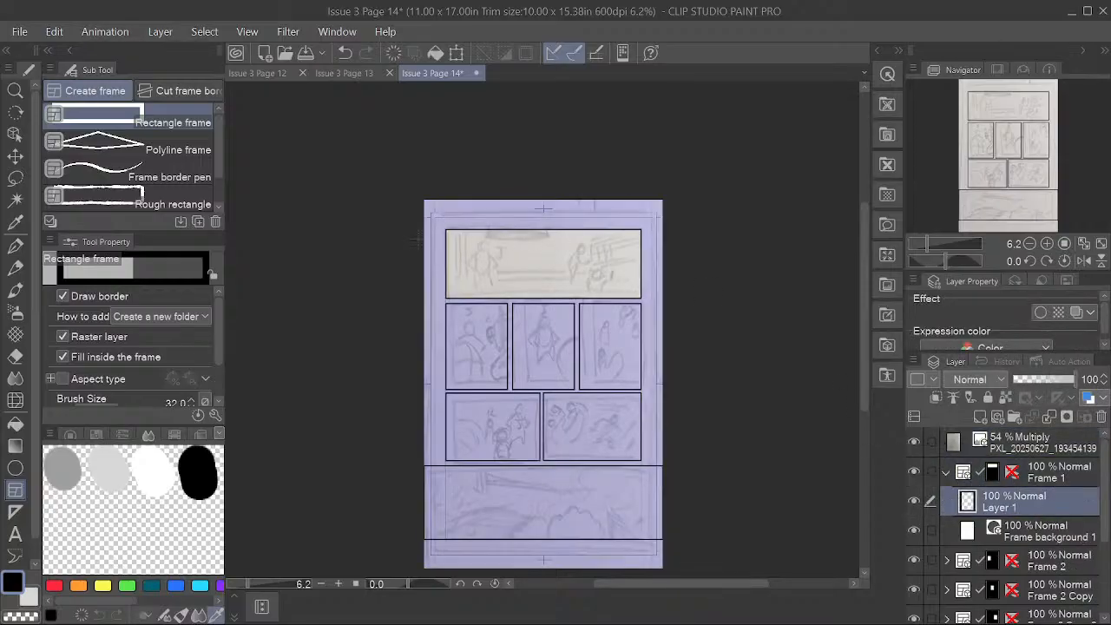
{"action": "left_click", "coordinate": [19, 32]}
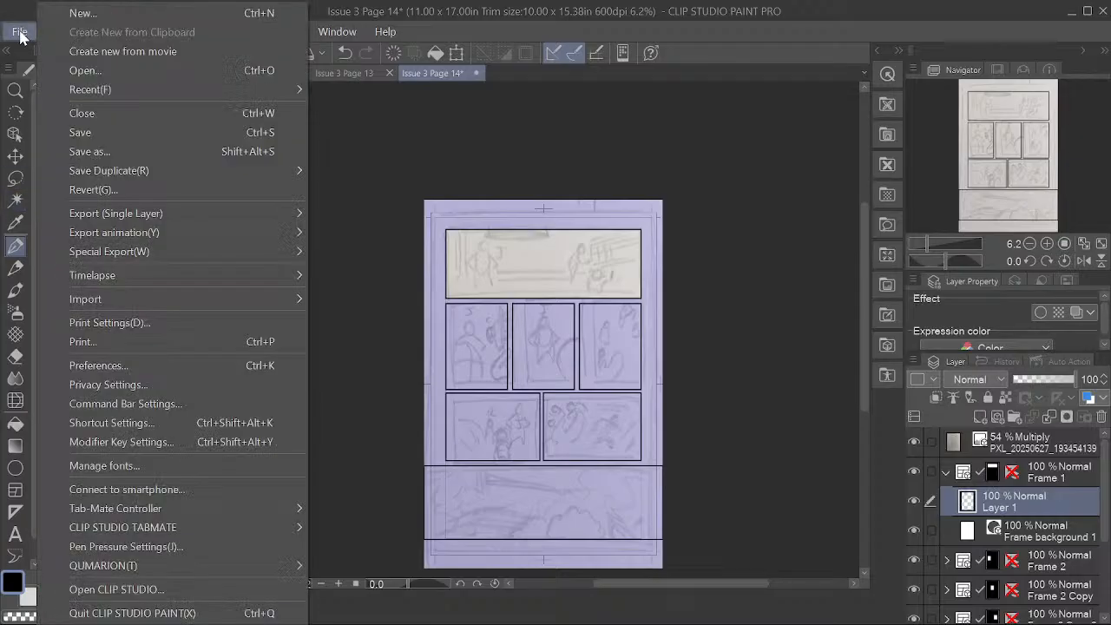
{"action": "left_click", "coordinate": [90, 136]}
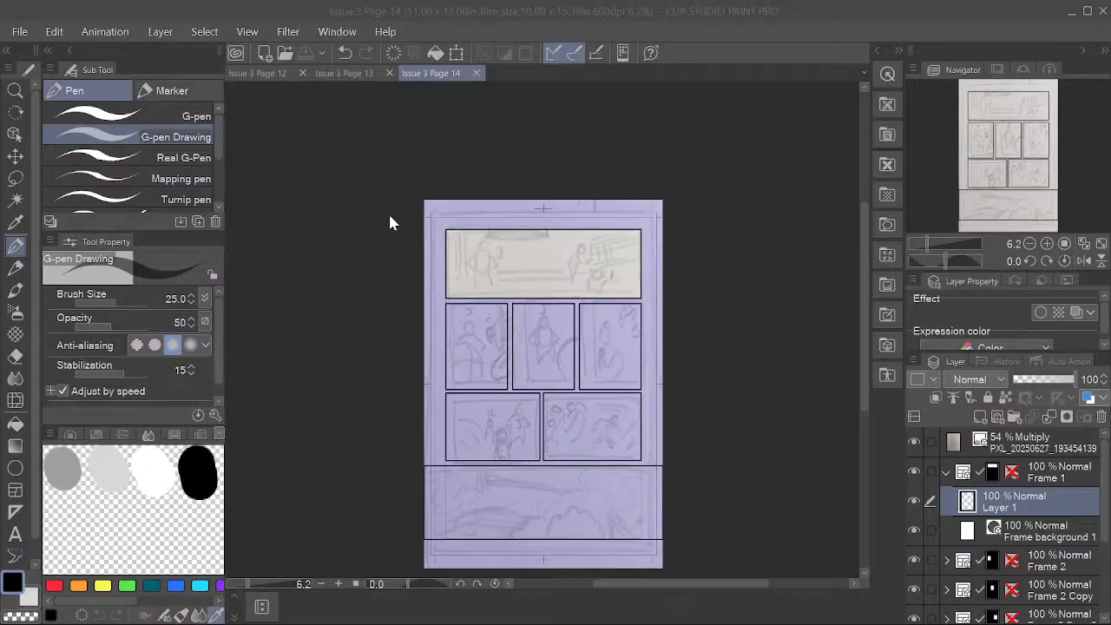
Step: With the G-pen Drawing brush, sketch the left standing figure's head, torso and hands-on-hips arms over the rough in the top panel
{"action": "left_click", "coordinate": [549, 38]}
{"action": "left_click_drag", "start_coordinate": [549, 301], "coordinate": [621, 305]}
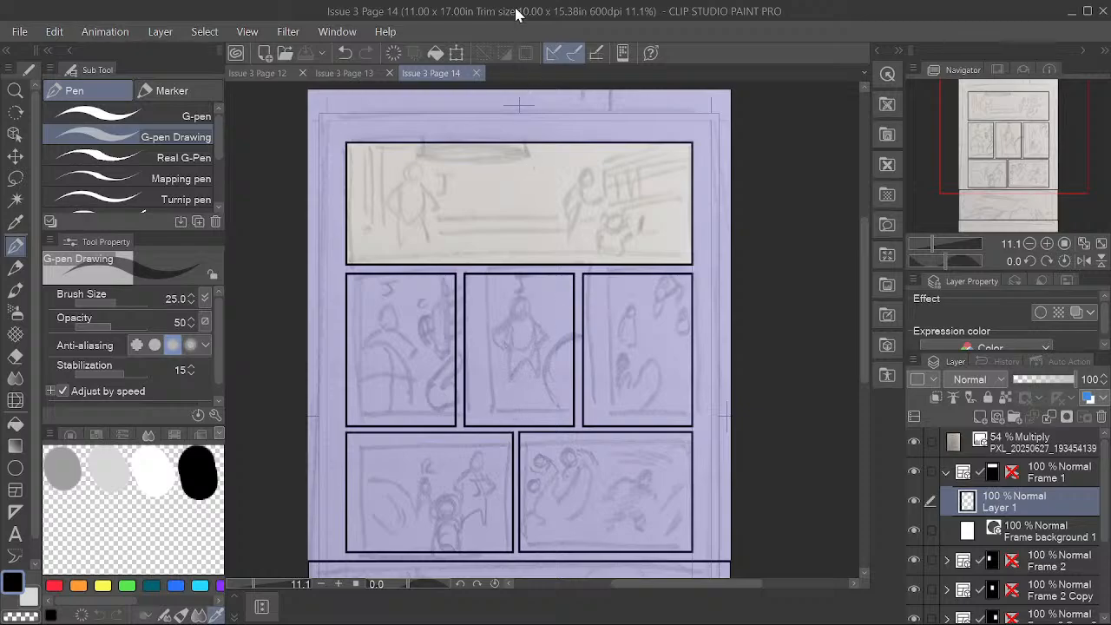
{"action": "scroll", "coordinate": [460, 208], "scroll_direction": "up", "scroll_amount": 3}
{"action": "left_click_drag", "start_coordinate": [459, 208], "coordinate": [497, 296]}
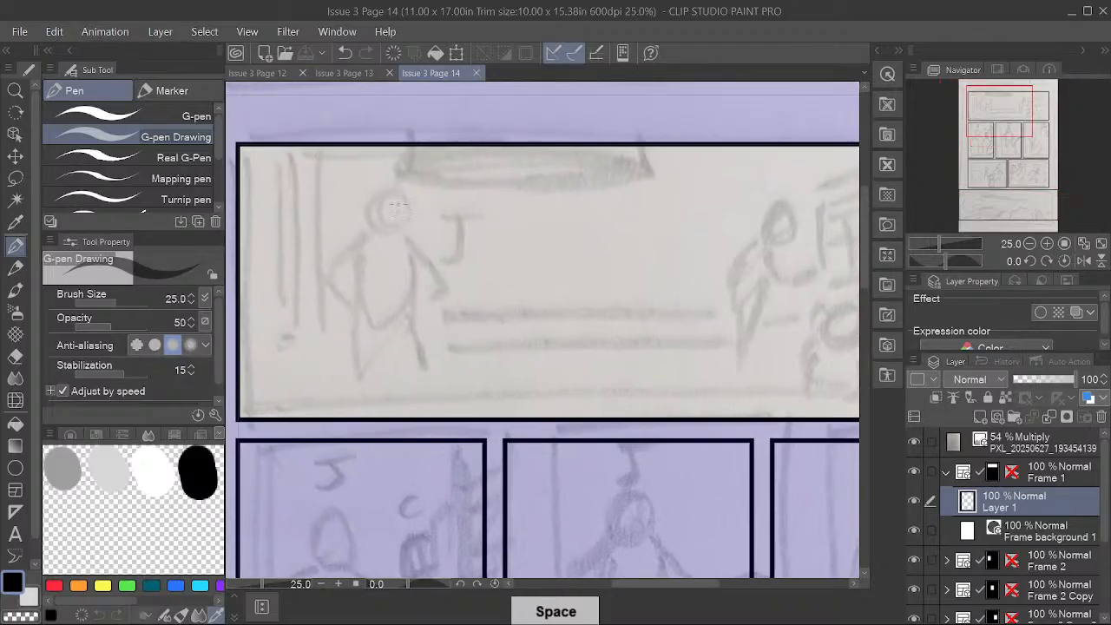
{"action": "mouse_move", "coordinate": [369, 196]}
{"action": "left_mouse_down"}
{"action": "mouse_move", "coordinate": [372, 215]}
{"action": "mouse_move", "coordinate": [395, 187]}
{"action": "mouse_move", "coordinate": [396, 206]}
{"action": "mouse_move", "coordinate": [347, 223]}
{"action": "mouse_move", "coordinate": [421, 231]}
{"action": "mouse_move", "coordinate": [399, 272]}
{"action": "left_mouse_up"}
{"action": "key", "text": "ctrl+z"}
{"action": "left_click_drag", "start_coordinate": [350, 242], "coordinate": [363, 279]}
{"action": "left_click_drag", "start_coordinate": [408, 232], "coordinate": [415, 280]}
{"action": "mouse_move", "coordinate": [351, 249]}
{"action": "left_mouse_down"}
{"action": "mouse_move", "coordinate": [366, 288]}
{"action": "mouse_move", "coordinate": [408, 285]}
{"action": "left_mouse_up"}
{"action": "left_click_drag", "start_coordinate": [350, 217], "coordinate": [331, 237]}
{"action": "mouse_move", "coordinate": [345, 229]}
{"action": "left_mouse_down"}
{"action": "mouse_move", "coordinate": [352, 259]}
{"action": "mouse_move", "coordinate": [319, 248]}
{"action": "mouse_move", "coordinate": [317, 266]}
{"action": "mouse_move", "coordinate": [340, 251]}
{"action": "mouse_move", "coordinate": [365, 289]}
{"action": "mouse_move", "coordinate": [350, 295]}
{"action": "left_mouse_up"}
{"action": "mouse_move", "coordinate": [411, 222]}
{"action": "left_mouse_down"}
{"action": "mouse_move", "coordinate": [443, 261]}
{"action": "mouse_move", "coordinate": [424, 267]}
{"action": "left_mouse_up"}
{"action": "mouse_move", "coordinate": [425, 265]}
{"action": "left_mouse_down"}
{"action": "mouse_move", "coordinate": [410, 290]}
{"action": "mouse_move", "coordinate": [429, 290]}
{"action": "left_mouse_up"}
{"action": "left_click_drag", "start_coordinate": [422, 271], "coordinate": [441, 290]}
{"action": "mouse_move", "coordinate": [421, 243]}
{"action": "left_mouse_down"}
{"action": "mouse_move", "coordinate": [430, 253]}
{"action": "mouse_move", "coordinate": [398, 281]}
{"action": "left_mouse_up"}
{"action": "mouse_move", "coordinate": [392, 269]}
{"action": "left_mouse_down"}
{"action": "mouse_move", "coordinate": [406, 282]}
{"action": "mouse_move", "coordinate": [378, 273]}
{"action": "left_mouse_up"}
{"action": "mouse_move", "coordinate": [376, 253]}
{"action": "left_mouse_down"}
{"action": "mouse_move", "coordinate": [413, 279]}
{"action": "mouse_move", "coordinate": [415, 239]}
{"action": "mouse_move", "coordinate": [388, 300]}
{"action": "mouse_move", "coordinate": [359, 304]}
{"action": "left_mouse_up"}
Step: Sketch the standing figure's legs and feet in a wide stance and add strokes across the shoulders
{"action": "mouse_move", "coordinate": [359, 297]}
{"action": "left_mouse_down"}
{"action": "mouse_move", "coordinate": [399, 320]}
{"action": "mouse_move", "coordinate": [406, 303]}
{"action": "mouse_move", "coordinate": [394, 321]}
{"action": "mouse_move", "coordinate": [354, 341]}
{"action": "left_mouse_up"}
{"action": "left_click_drag", "start_coordinate": [394, 311], "coordinate": [373, 340]}
{"action": "left_click_drag", "start_coordinate": [357, 302], "coordinate": [382, 328]}
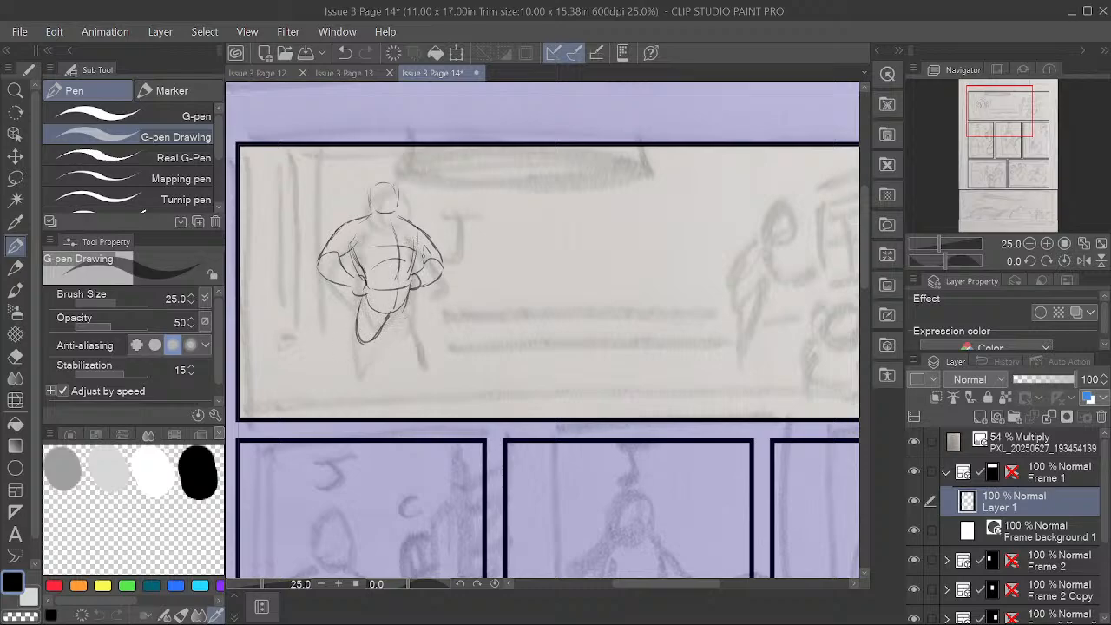
{"action": "left_click_drag", "start_coordinate": [407, 292], "coordinate": [420, 347]}
{"action": "left_click_drag", "start_coordinate": [368, 291], "coordinate": [405, 339]}
{"action": "left_click_drag", "start_coordinate": [420, 289], "coordinate": [421, 335]}
{"action": "mouse_move", "coordinate": [392, 317]}
{"action": "left_mouse_down"}
{"action": "mouse_move", "coordinate": [345, 366]}
{"action": "mouse_move", "coordinate": [372, 347]}
{"action": "mouse_move", "coordinate": [363, 375]}
{"action": "mouse_move", "coordinate": [344, 367]}
{"action": "mouse_move", "coordinate": [370, 403]}
{"action": "left_mouse_up"}
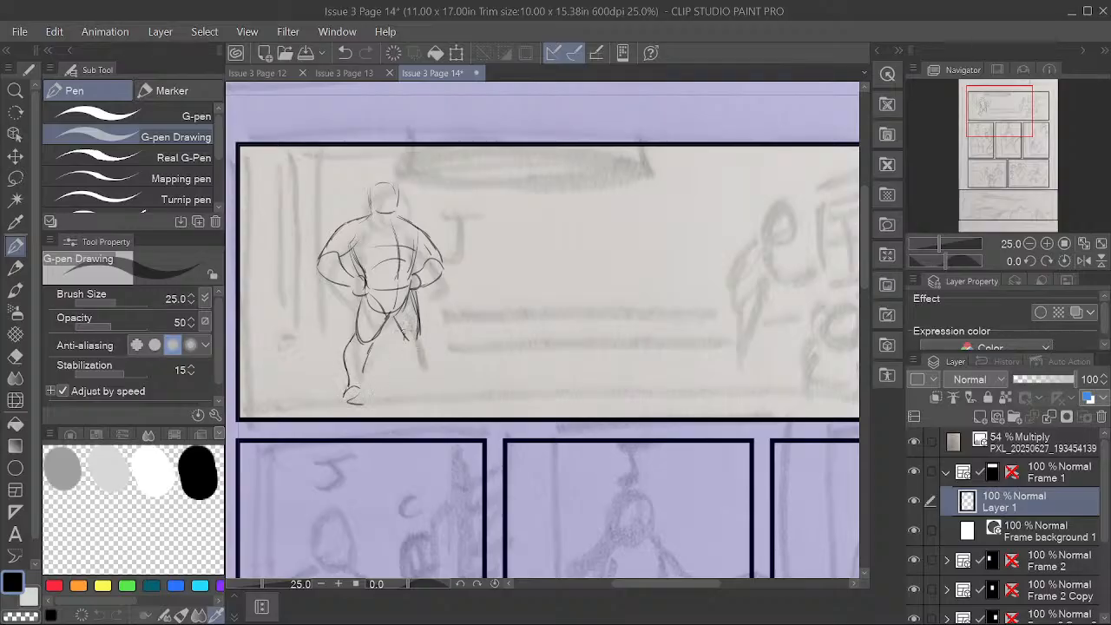
{"action": "mouse_move", "coordinate": [405, 339]}
{"action": "left_mouse_down"}
{"action": "mouse_move", "coordinate": [415, 359]}
{"action": "mouse_move", "coordinate": [427, 352]}
{"action": "mouse_move", "coordinate": [428, 377]}
{"action": "mouse_move", "coordinate": [413, 371]}
{"action": "left_mouse_up"}
{"action": "left_click_drag", "start_coordinate": [413, 368], "coordinate": [448, 401]}
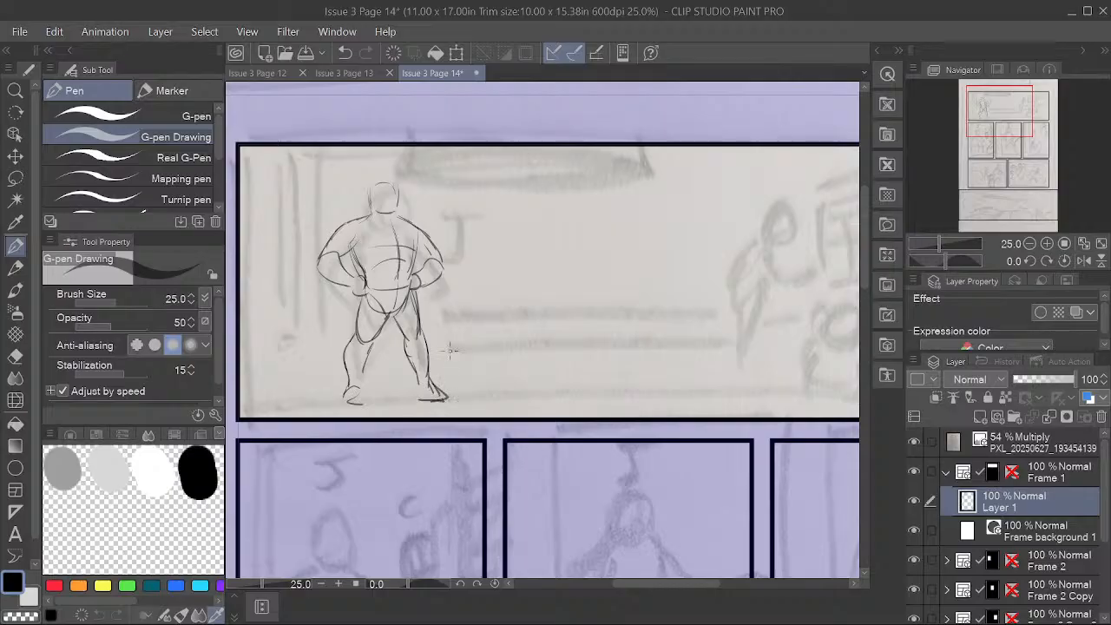
{"action": "left_click_drag", "start_coordinate": [359, 223], "coordinate": [383, 221]}
{"action": "left_click_drag", "start_coordinate": [366, 227], "coordinate": [409, 224]}
{"action": "left_click_drag", "start_coordinate": [390, 223], "coordinate": [417, 221]}
Step: Sketch a crouching figure near the top panel's right end, with both arms reaching into a rectangular access panel
{"action": "key", "text": "space"}
{"action": "left_click_drag", "start_coordinate": [515, 355], "coordinate": [508, 361]}
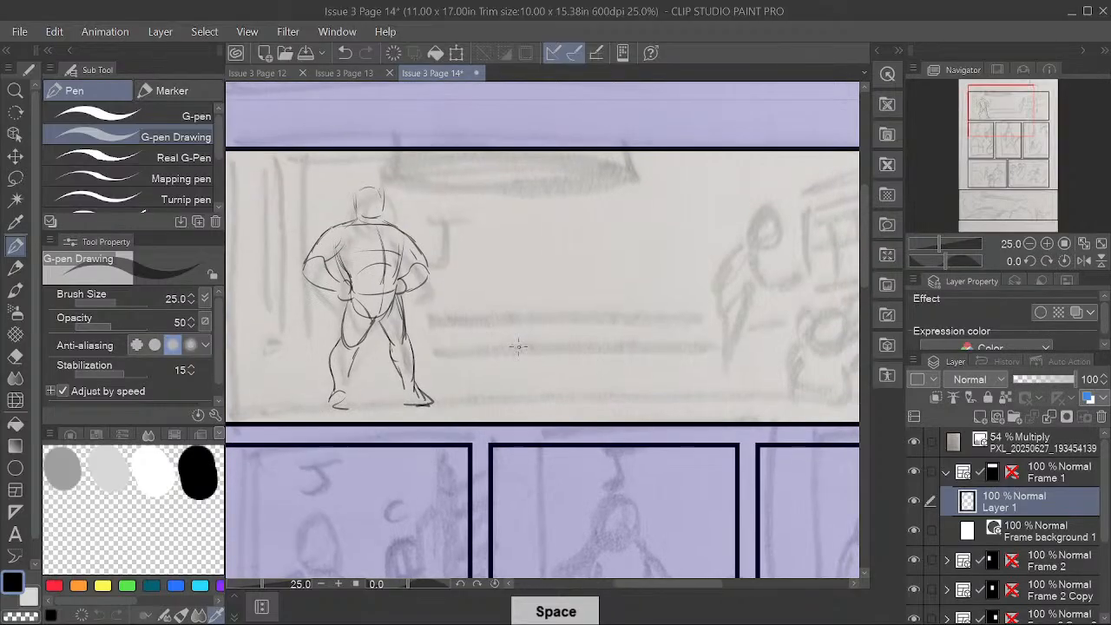
{"action": "key", "text": "space"}
{"action": "left_click_drag", "start_coordinate": [555, 404], "coordinate": [502, 408]}
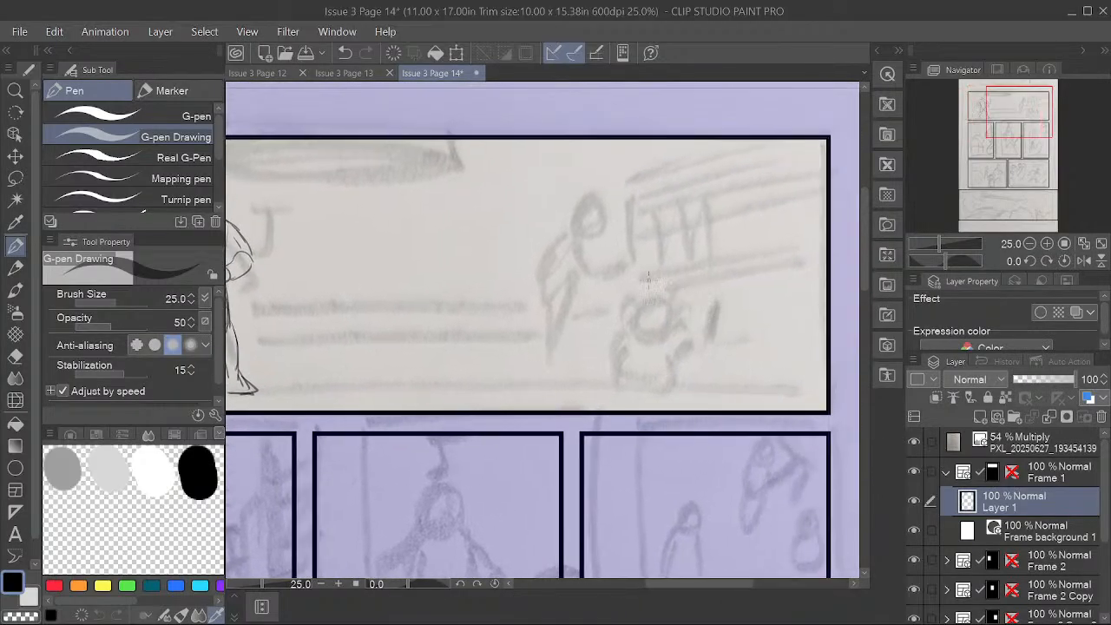
{"action": "mouse_move", "coordinate": [640, 306]}
{"action": "left_mouse_down"}
{"action": "mouse_move", "coordinate": [657, 307]}
{"action": "mouse_move", "coordinate": [632, 318]}
{"action": "mouse_move", "coordinate": [625, 301]}
{"action": "mouse_move", "coordinate": [654, 314]}
{"action": "mouse_move", "coordinate": [635, 320]}
{"action": "mouse_move", "coordinate": [644, 330]}
{"action": "mouse_move", "coordinate": [628, 318]}
{"action": "mouse_move", "coordinate": [618, 329]}
{"action": "mouse_move", "coordinate": [644, 335]}
{"action": "mouse_move", "coordinate": [642, 356]}
{"action": "mouse_move", "coordinate": [626, 329]}
{"action": "mouse_move", "coordinate": [659, 376]}
{"action": "mouse_move", "coordinate": [657, 358]}
{"action": "mouse_move", "coordinate": [685, 347]}
{"action": "mouse_move", "coordinate": [659, 371]}
{"action": "mouse_move", "coordinate": [693, 340]}
{"action": "mouse_move", "coordinate": [689, 330]}
{"action": "mouse_move", "coordinate": [621, 366]}
{"action": "left_mouse_up"}
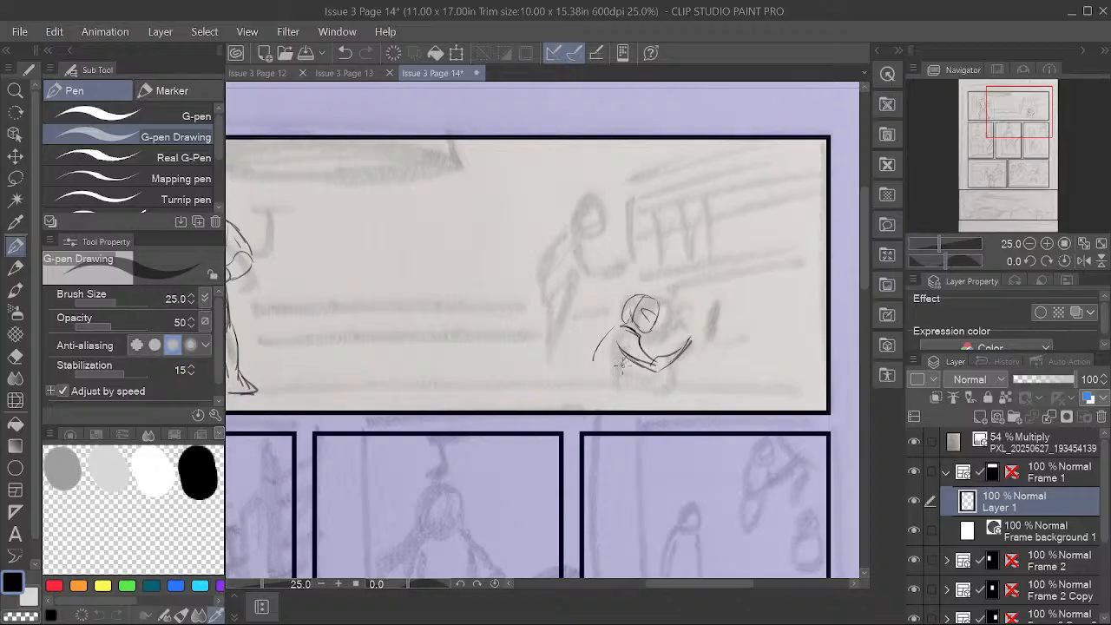
{"action": "mouse_move", "coordinate": [618, 328]}
{"action": "left_mouse_down"}
{"action": "mouse_move", "coordinate": [595, 356]}
{"action": "mouse_move", "coordinate": [586, 401]}
{"action": "mouse_move", "coordinate": [602, 408]}
{"action": "mouse_move", "coordinate": [611, 382]}
{"action": "mouse_move", "coordinate": [646, 367]}
{"action": "mouse_move", "coordinate": [631, 412]}
{"action": "left_mouse_up"}
{"action": "left_click_drag", "start_coordinate": [648, 373], "coordinate": [616, 412]}
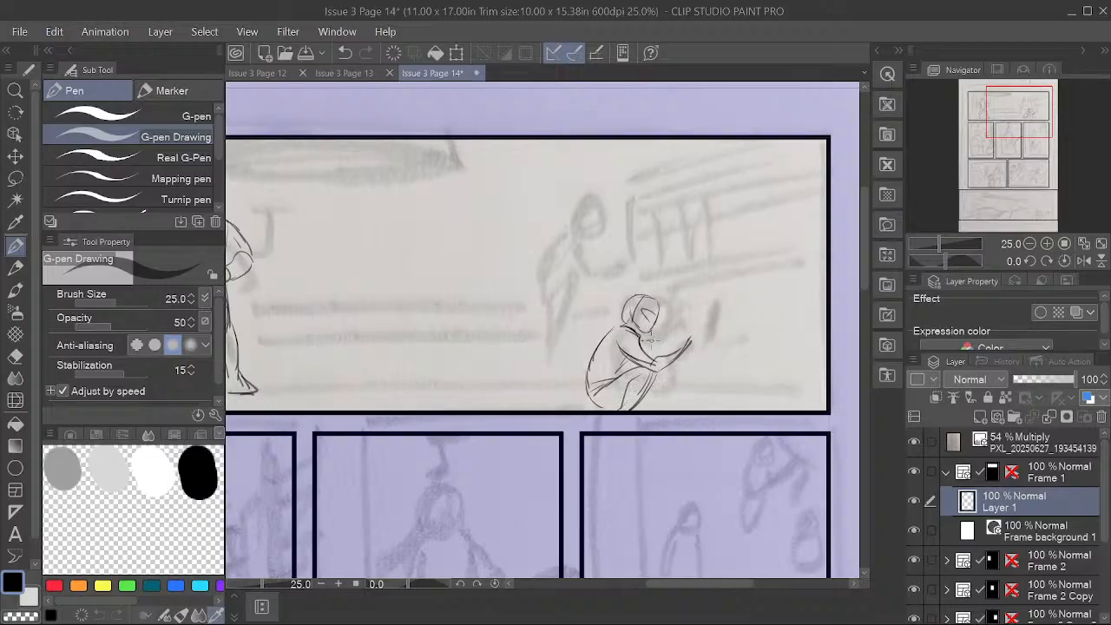
{"action": "mouse_move", "coordinate": [640, 337]}
{"action": "left_mouse_down"}
{"action": "mouse_move", "coordinate": [678, 332]}
{"action": "mouse_move", "coordinate": [663, 342]}
{"action": "mouse_move", "coordinate": [698, 312]}
{"action": "mouse_move", "coordinate": [683, 330]}
{"action": "mouse_move", "coordinate": [688, 346]}
{"action": "mouse_move", "coordinate": [698, 327]}
{"action": "mouse_move", "coordinate": [698, 342]}
{"action": "mouse_move", "coordinate": [686, 341]}
{"action": "mouse_move", "coordinate": [723, 301]}
{"action": "mouse_move", "coordinate": [713, 355]}
{"action": "left_mouse_up"}
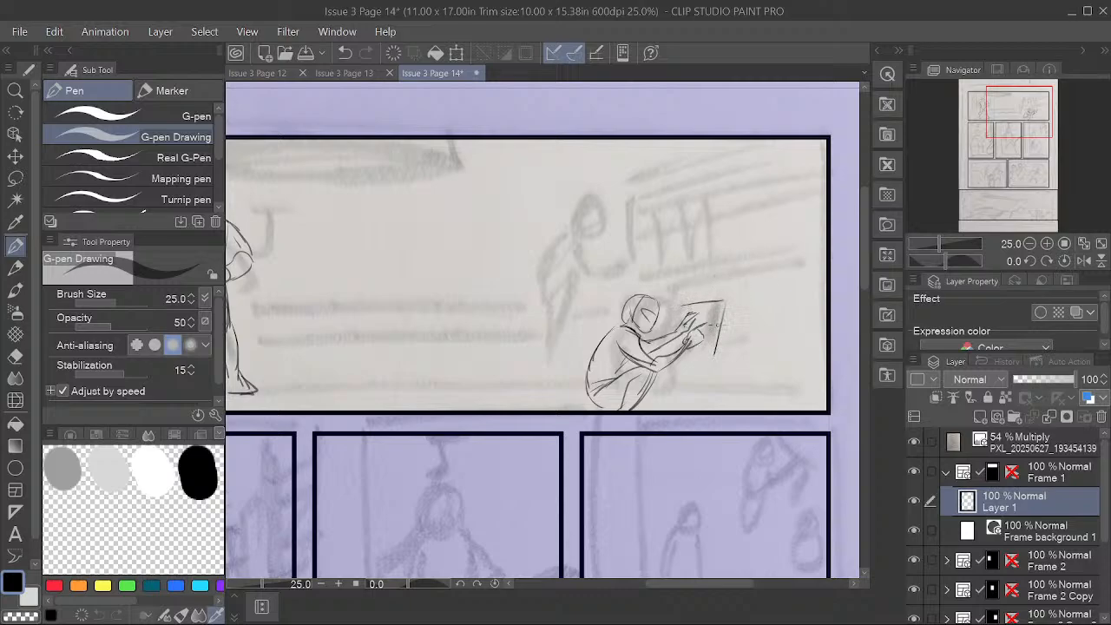
Step: Add the access panel's edge, a small barrier sign lettered WARNING beside it, and the floor lines behind the crouching figure
{"action": "mouse_move", "coordinate": [723, 305]}
{"action": "left_mouse_down"}
{"action": "mouse_move", "coordinate": [710, 359]}
{"action": "mouse_move", "coordinate": [694, 364]}
{"action": "mouse_move", "coordinate": [707, 407]}
{"action": "left_mouse_up"}
{"action": "mouse_move", "coordinate": [721, 365]}
{"action": "left_mouse_down"}
{"action": "mouse_move", "coordinate": [774, 367]}
{"action": "mouse_move", "coordinate": [769, 408]}
{"action": "left_mouse_up"}
{"action": "left_click_drag", "start_coordinate": [770, 370], "coordinate": [767, 411]}
{"action": "mouse_move", "coordinate": [713, 378]}
{"action": "left_mouse_down"}
{"action": "mouse_move", "coordinate": [709, 411]}
{"action": "mouse_move", "coordinate": [713, 386]}
{"action": "left_mouse_up"}
{"action": "left_click_drag", "start_coordinate": [722, 373], "coordinate": [769, 381]}
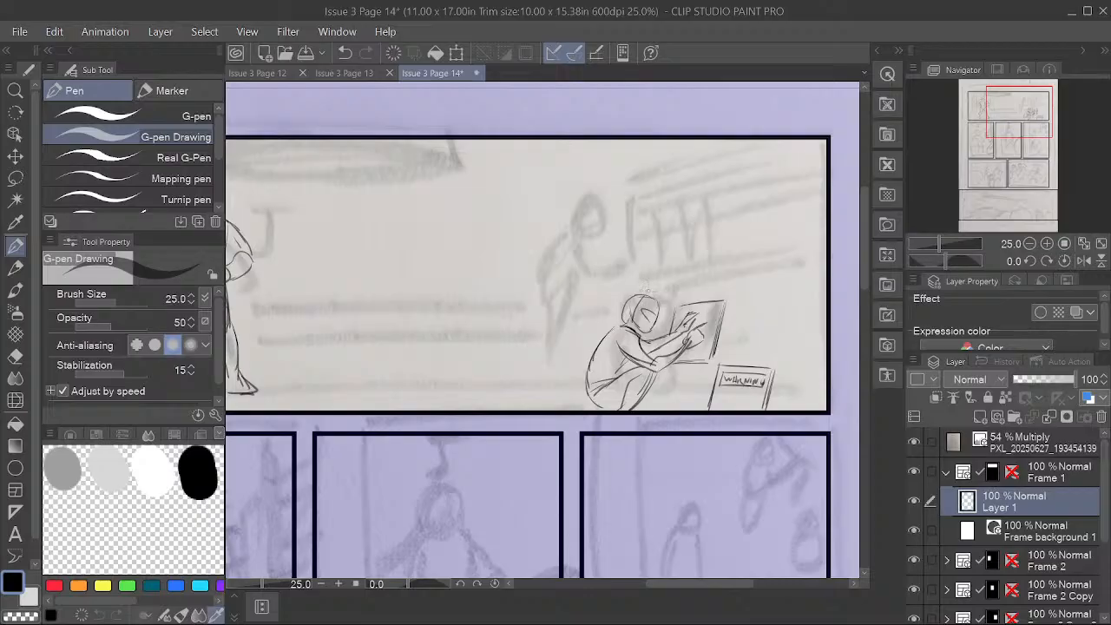
{"action": "mouse_move", "coordinate": [657, 371]}
{"action": "left_mouse_down"}
{"action": "mouse_move", "coordinate": [676, 410]}
{"action": "mouse_move", "coordinate": [678, 385]}
{"action": "mouse_move", "coordinate": [688, 409]}
{"action": "mouse_move", "coordinate": [693, 397]}
{"action": "mouse_move", "coordinate": [813, 380]}
{"action": "left_mouse_up"}
Step: Outline a large cylindrical machine in perspective above the crouching figure, with its rounded end and long upper and lower edges
{"action": "mouse_move", "coordinate": [647, 287]}
{"action": "left_mouse_down"}
{"action": "mouse_move", "coordinate": [811, 257]}
{"action": "mouse_move", "coordinate": [785, 259]}
{"action": "left_mouse_up"}
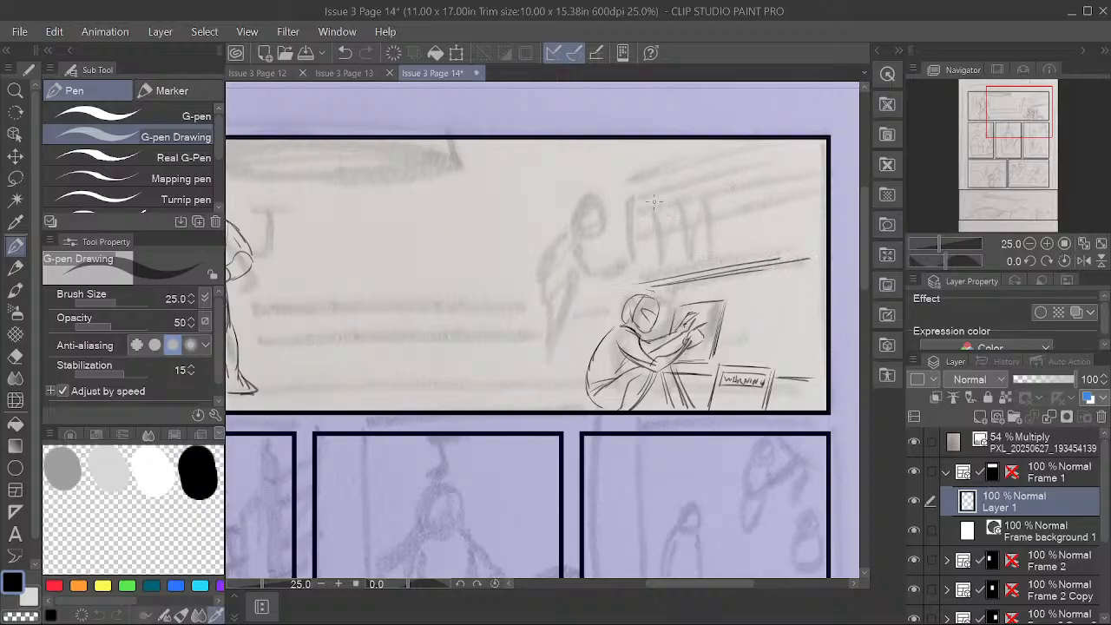
{"action": "left_click_drag", "start_coordinate": [657, 205], "coordinate": [660, 257]}
{"action": "mouse_move", "coordinate": [658, 196]}
{"action": "left_mouse_down"}
{"action": "mouse_move", "coordinate": [629, 205]}
{"action": "mouse_move", "coordinate": [628, 271]}
{"action": "left_mouse_up"}
{"action": "mouse_move", "coordinate": [629, 213]}
{"action": "left_mouse_down"}
{"action": "mouse_move", "coordinate": [655, 193]}
{"action": "mouse_move", "coordinate": [658, 276]}
{"action": "left_mouse_up"}
{"action": "mouse_move", "coordinate": [658, 195]}
{"action": "left_mouse_down"}
{"action": "mouse_move", "coordinate": [717, 177]}
{"action": "mouse_move", "coordinate": [656, 189]}
{"action": "mouse_move", "coordinate": [799, 149]}
{"action": "left_mouse_up"}
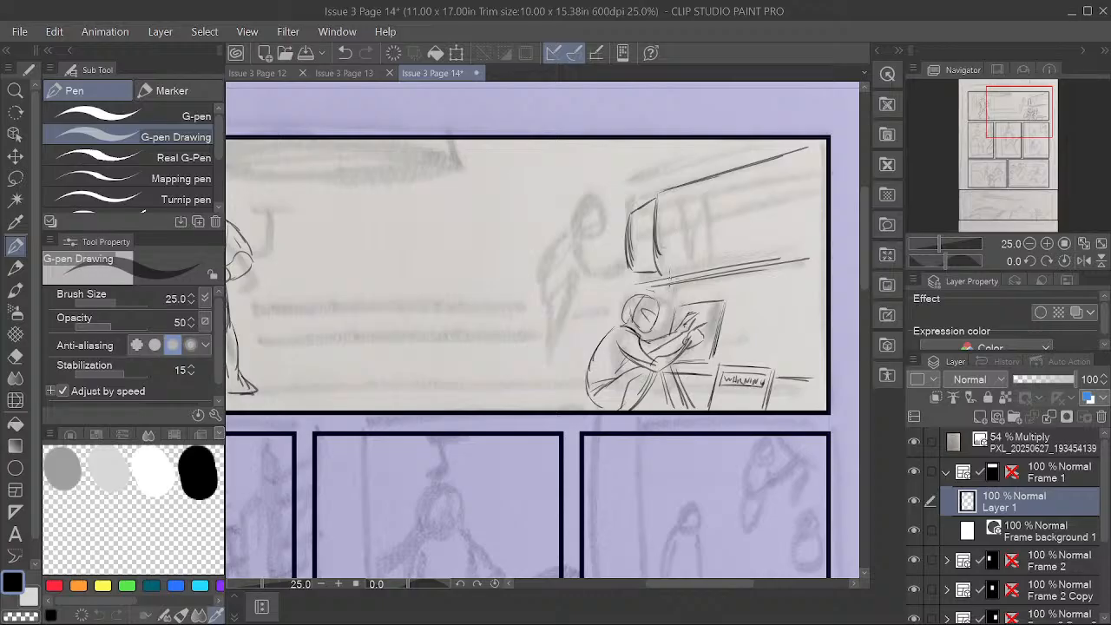
Step: Detail the cylindrical machine with ribs on its end, a pipe along its upper edge, and a lower side section with curved seams
{"action": "mouse_move", "coordinate": [628, 218]}
{"action": "left_mouse_down"}
{"action": "mouse_move", "coordinate": [636, 272]}
{"action": "mouse_move", "coordinate": [658, 275]}
{"action": "left_mouse_up"}
{"action": "mouse_move", "coordinate": [631, 216]}
{"action": "left_mouse_down"}
{"action": "mouse_move", "coordinate": [652, 206]}
{"action": "mouse_move", "coordinate": [656, 231]}
{"action": "left_mouse_up"}
{"action": "left_click_drag", "start_coordinate": [650, 224], "coordinate": [653, 250]}
{"action": "left_click_drag", "start_coordinate": [634, 257], "coordinate": [652, 266]}
{"action": "left_click_drag", "start_coordinate": [678, 176], "coordinate": [676, 199]}
{"action": "left_click_drag", "start_coordinate": [685, 174], "coordinate": [687, 199]}
{"action": "mouse_move", "coordinate": [726, 144]}
{"action": "left_mouse_down"}
{"action": "mouse_move", "coordinate": [725, 176]}
{"action": "mouse_move", "coordinate": [656, 189]}
{"action": "left_mouse_up"}
{"action": "left_click_drag", "start_coordinate": [755, 154], "coordinate": [664, 187]}
{"action": "left_click_drag", "start_coordinate": [786, 144], "coordinate": [710, 169]}
{"action": "left_click_drag", "start_coordinate": [782, 141], "coordinate": [654, 179]}
{"action": "mouse_move", "coordinate": [742, 217]}
{"action": "left_mouse_down"}
{"action": "mouse_move", "coordinate": [671, 231]}
{"action": "mouse_move", "coordinate": [821, 198]}
{"action": "left_mouse_up"}
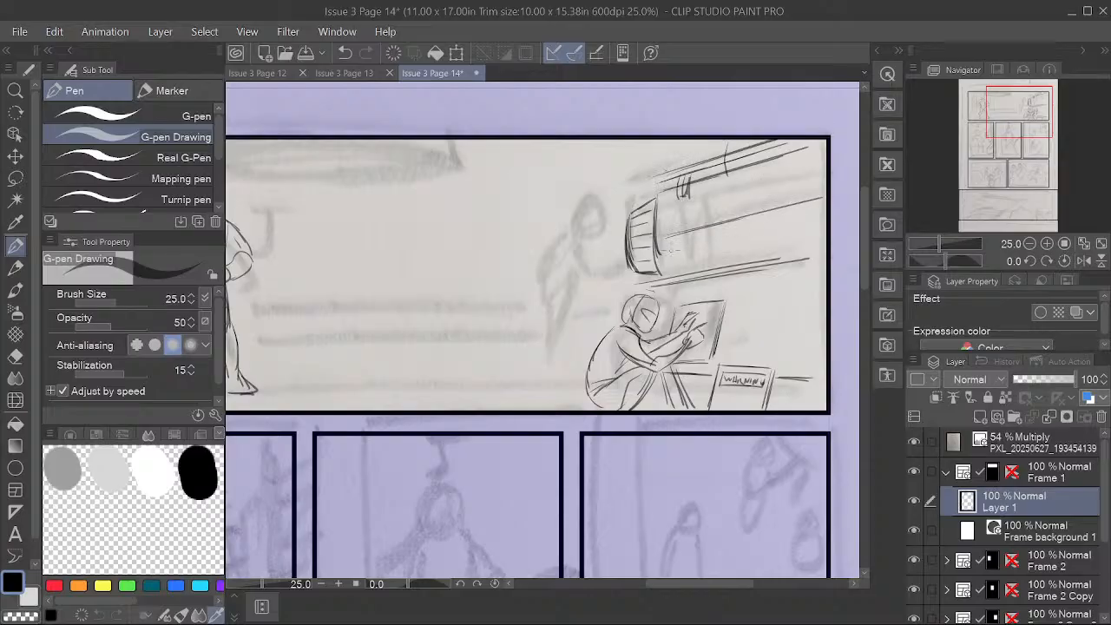
{"action": "left_click_drag", "start_coordinate": [662, 231], "coordinate": [673, 274]}
{"action": "mouse_move", "coordinate": [729, 223]}
{"action": "left_mouse_down"}
{"action": "mouse_move", "coordinate": [732, 261]}
{"action": "mouse_move", "coordinate": [734, 229]}
{"action": "mouse_move", "coordinate": [747, 246]}
{"action": "mouse_move", "coordinate": [769, 209]}
{"action": "mouse_move", "coordinate": [825, 201]}
{"action": "left_mouse_up"}
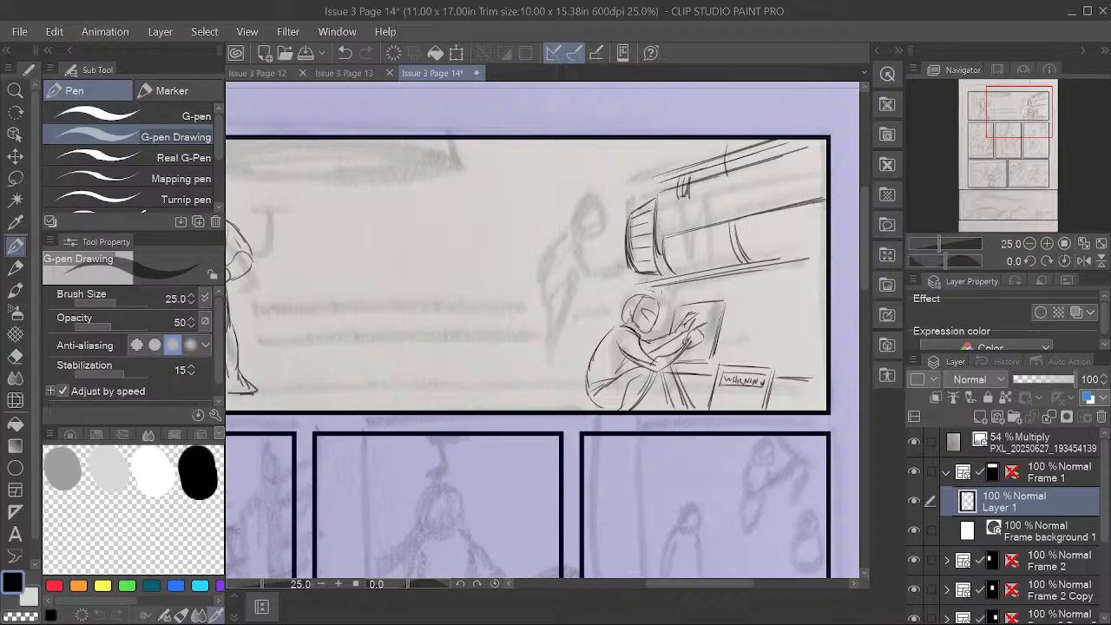
Step: Hatch dark shading inside the access panel around the crouching figure's hands
{"action": "mouse_move", "coordinate": [687, 311]}
{"action": "left_mouse_down"}
{"action": "mouse_move", "coordinate": [706, 314]}
{"action": "mouse_move", "coordinate": [668, 337]}
{"action": "left_mouse_up"}
{"action": "mouse_move", "coordinate": [718, 302]}
{"action": "left_mouse_down"}
{"action": "mouse_move", "coordinate": [710, 346]}
{"action": "mouse_move", "coordinate": [696, 324]}
{"action": "mouse_move", "coordinate": [704, 352]}
{"action": "mouse_move", "coordinate": [692, 361]}
{"action": "mouse_move", "coordinate": [710, 357]}
{"action": "left_mouse_up"}
{"action": "left_click_drag", "start_coordinate": [692, 347], "coordinate": [700, 361]}
{"action": "left_click_drag", "start_coordinate": [687, 351], "coordinate": [679, 361]}
{"action": "left_click_drag", "start_coordinate": [708, 305], "coordinate": [692, 315]}
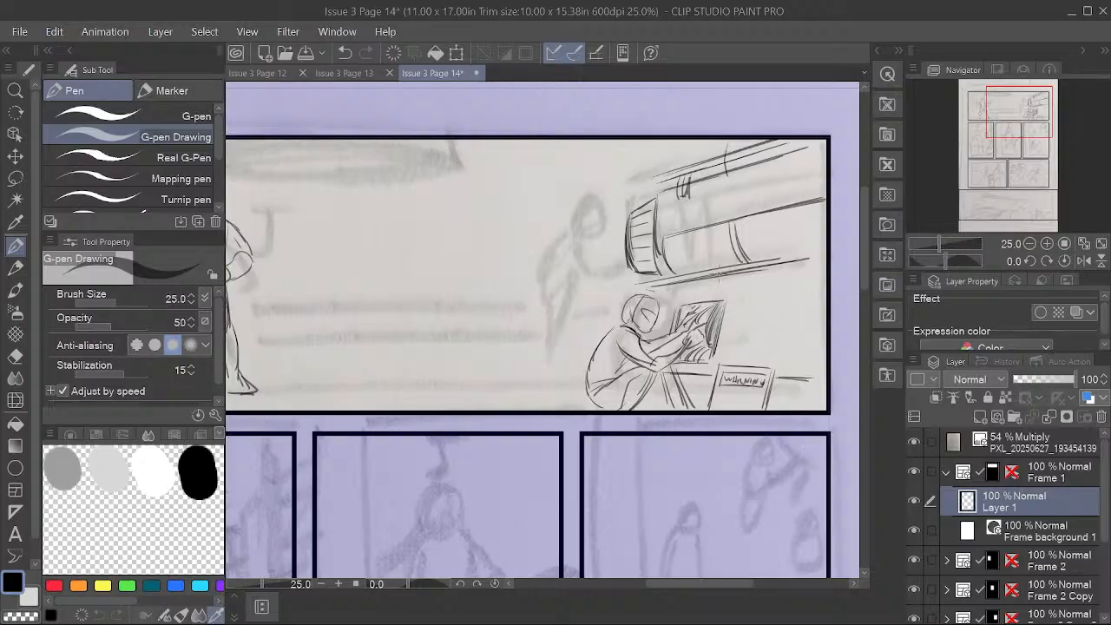
Step: Pencil a standing figure leaning toward the machine's ribbed end, with head, bent torso, outstretched arm and both legs
{"action": "key", "text": "space"}
{"action": "left_click_drag", "start_coordinate": [674, 444], "coordinate": [759, 478]}
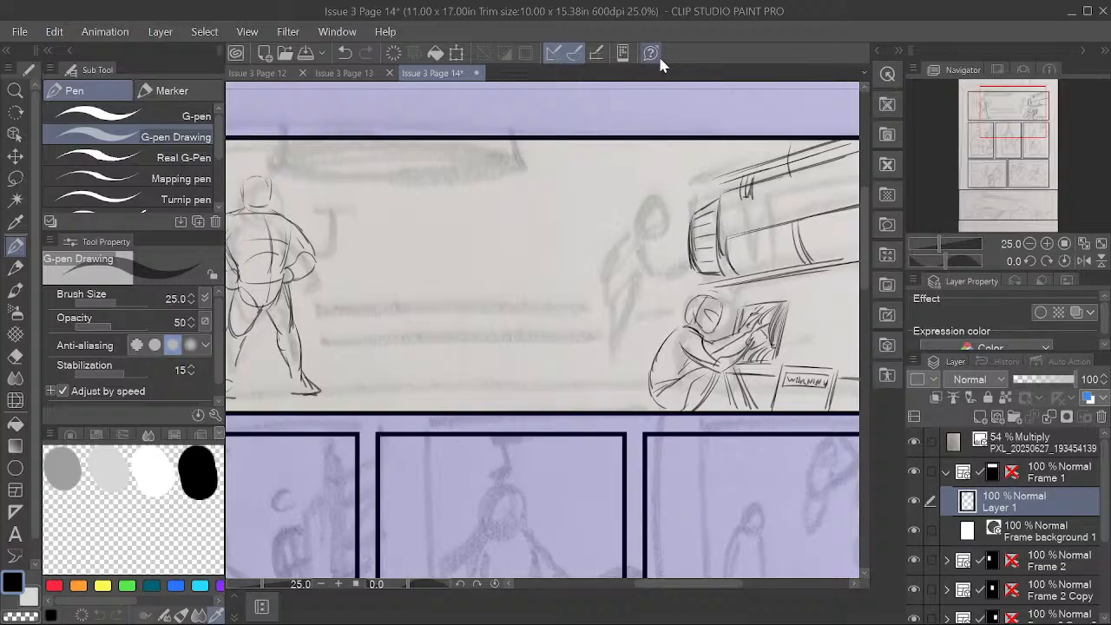
{"action": "mouse_move", "coordinate": [650, 203]}
{"action": "left_mouse_down"}
{"action": "mouse_move", "coordinate": [672, 211]}
{"action": "mouse_move", "coordinate": [661, 242]}
{"action": "mouse_move", "coordinate": [606, 242]}
{"action": "mouse_move", "coordinate": [600, 267]}
{"action": "left_mouse_up"}
{"action": "left_click_drag", "start_coordinate": [640, 229], "coordinate": [656, 285]}
{"action": "mouse_move", "coordinate": [659, 271]}
{"action": "left_mouse_down"}
{"action": "mouse_move", "coordinate": [633, 262]}
{"action": "mouse_move", "coordinate": [639, 253]}
{"action": "mouse_move", "coordinate": [617, 289]}
{"action": "mouse_move", "coordinate": [638, 259]}
{"action": "mouse_move", "coordinate": [594, 285]}
{"action": "mouse_move", "coordinate": [610, 297]}
{"action": "mouse_move", "coordinate": [589, 308]}
{"action": "mouse_move", "coordinate": [620, 300]}
{"action": "mouse_move", "coordinate": [607, 344]}
{"action": "left_mouse_up"}
{"action": "left_click_drag", "start_coordinate": [589, 299], "coordinate": [595, 368]}
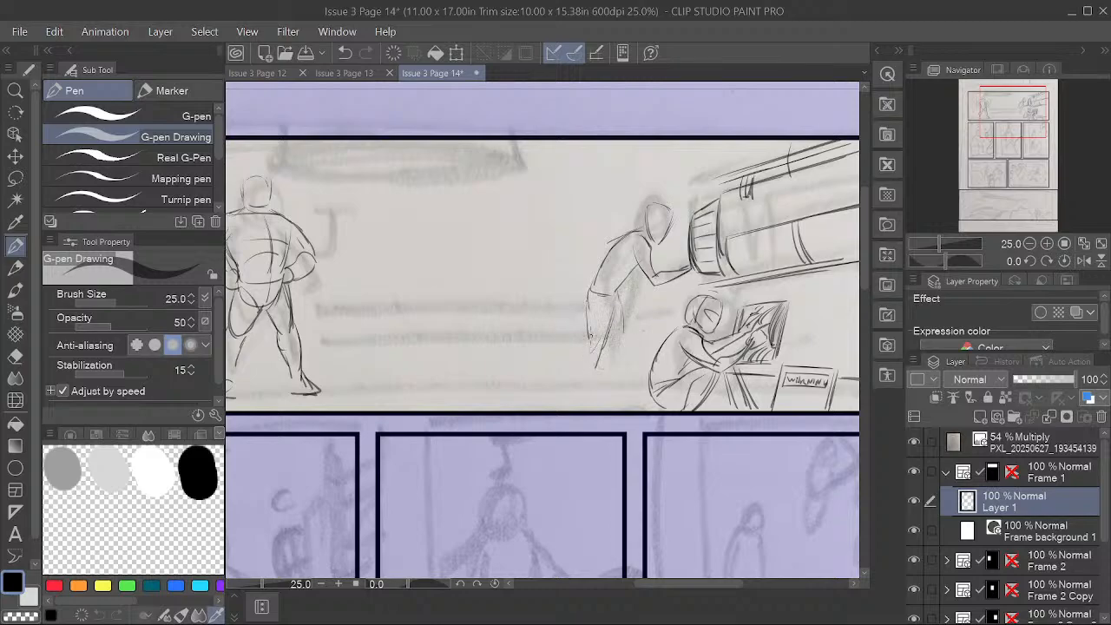
{"action": "mouse_move", "coordinate": [591, 330]}
{"action": "left_mouse_down"}
{"action": "mouse_move", "coordinate": [583, 399]}
{"action": "mouse_move", "coordinate": [609, 339]}
{"action": "left_mouse_up"}
{"action": "mouse_move", "coordinate": [624, 298]}
{"action": "left_mouse_down"}
{"action": "mouse_move", "coordinate": [614, 357]}
{"action": "mouse_move", "coordinate": [630, 392]}
{"action": "mouse_move", "coordinate": [578, 406]}
{"action": "left_mouse_up"}
{"action": "left_click_drag", "start_coordinate": [583, 367], "coordinate": [578, 402]}
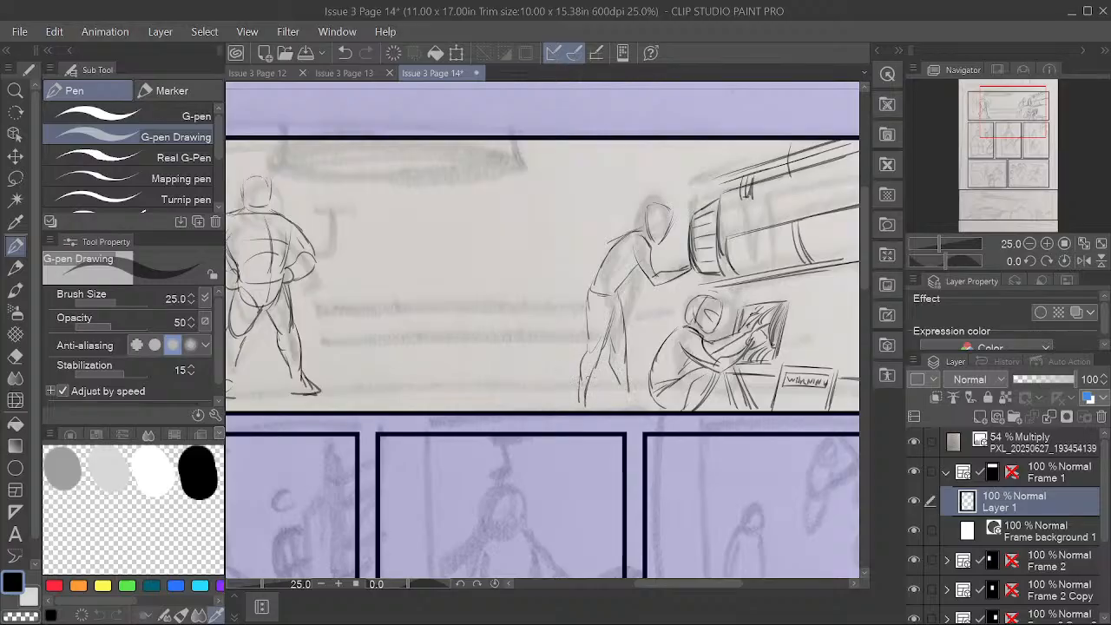
Step: Refine the leaning figure with a waistband, hands reaching to the machine, a face line and firmer leg contours
{"action": "left_click_drag", "start_coordinate": [595, 286], "coordinate": [615, 293]}
{"action": "left_click_drag", "start_coordinate": [682, 268], "coordinate": [714, 262]}
{"action": "mouse_move", "coordinate": [710, 264]}
{"action": "left_mouse_down"}
{"action": "mouse_move", "coordinate": [697, 268]}
{"action": "mouse_move", "coordinate": [706, 271]}
{"action": "left_mouse_up"}
{"action": "mouse_move", "coordinate": [678, 270]}
{"action": "left_mouse_down"}
{"action": "mouse_move", "coordinate": [689, 265]}
{"action": "mouse_move", "coordinate": [631, 274]}
{"action": "mouse_move", "coordinate": [685, 260]}
{"action": "mouse_move", "coordinate": [691, 244]}
{"action": "left_mouse_up"}
{"action": "mouse_move", "coordinate": [674, 259]}
{"action": "left_mouse_down"}
{"action": "mouse_move", "coordinate": [691, 240]}
{"action": "mouse_move", "coordinate": [686, 251]}
{"action": "mouse_move", "coordinate": [637, 238]}
{"action": "mouse_move", "coordinate": [658, 238]}
{"action": "left_mouse_up"}
{"action": "mouse_move", "coordinate": [590, 295]}
{"action": "left_mouse_down"}
{"action": "mouse_move", "coordinate": [620, 293]}
{"action": "mouse_move", "coordinate": [613, 317]}
{"action": "left_mouse_up"}
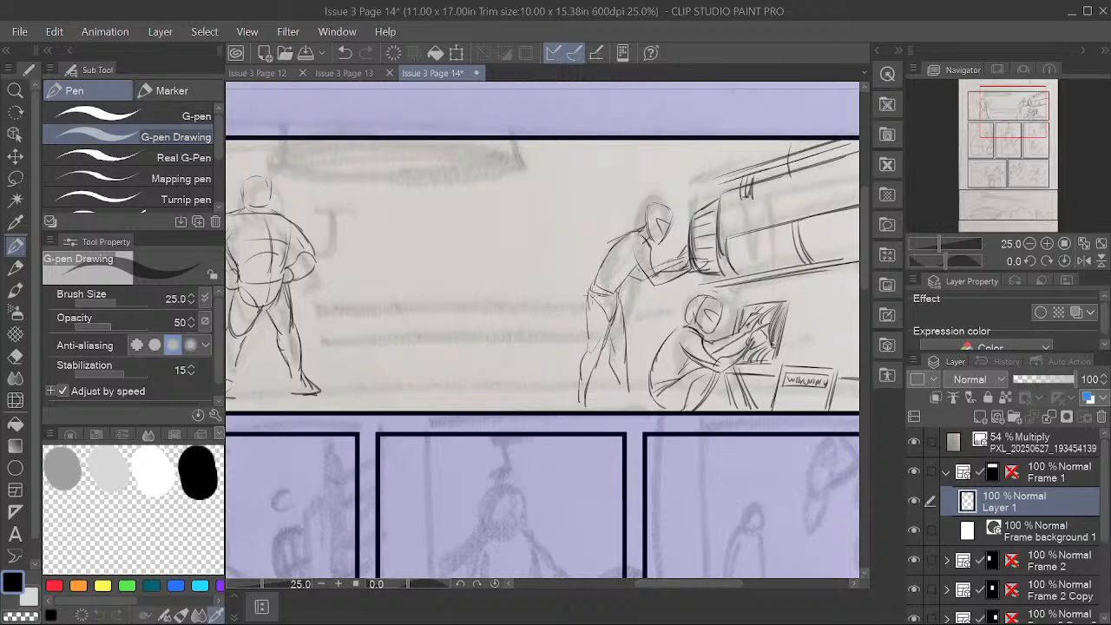
{"action": "mouse_move", "coordinate": [611, 323]}
{"action": "left_mouse_down"}
{"action": "mouse_move", "coordinate": [619, 295]}
{"action": "mouse_move", "coordinate": [586, 319]}
{"action": "mouse_move", "coordinate": [580, 405]}
{"action": "left_mouse_up"}
Step: Draw the wide rounded structure hanging from the first panel's upper border, with curved sides and a double elliptical lower rim
{"action": "key", "text": "space"}
{"action": "left_click_drag", "start_coordinate": [683, 483], "coordinate": [729, 451]}
{"action": "key", "text": "space"}
{"action": "left_click_drag", "start_coordinate": [528, 240], "coordinate": [539, 282]}
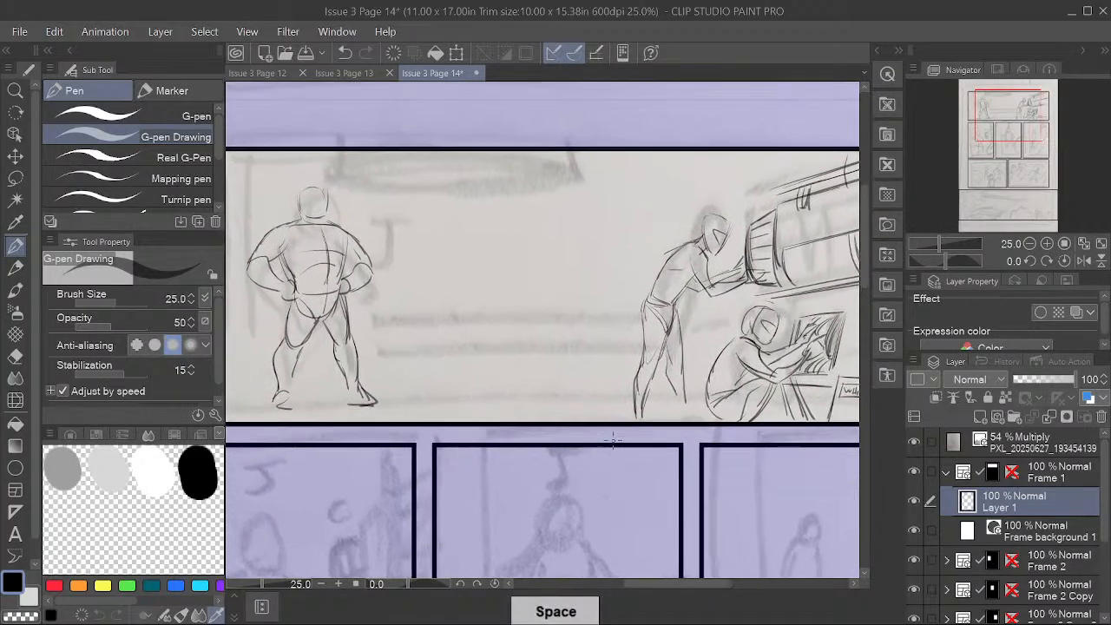
{"action": "scroll", "coordinate": [540, 281], "scroll_direction": "down", "scroll_amount": 2}
{"action": "mouse_move", "coordinate": [454, 216]}
{"action": "left_mouse_down"}
{"action": "mouse_move", "coordinate": [443, 250]}
{"action": "mouse_move", "coordinate": [576, 249]}
{"action": "left_mouse_up"}
{"action": "left_click_drag", "start_coordinate": [502, 252], "coordinate": [607, 254]}
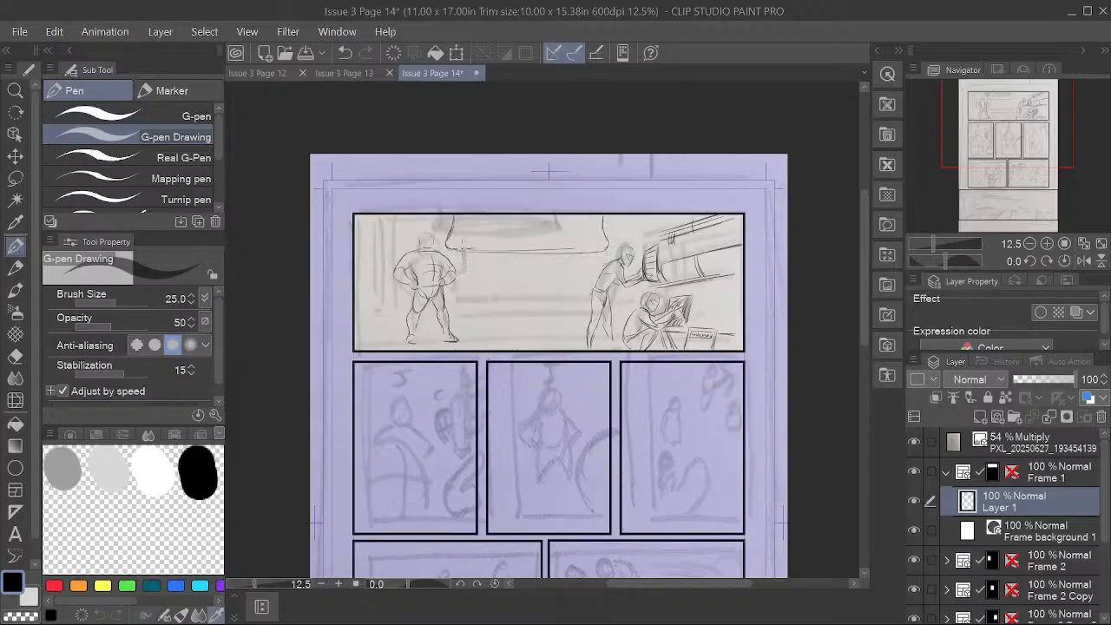
{"action": "mouse_move", "coordinate": [465, 248]}
{"action": "left_mouse_down"}
{"action": "mouse_move", "coordinate": [597, 245]}
{"action": "mouse_move", "coordinate": [453, 244]}
{"action": "mouse_move", "coordinate": [597, 239]}
{"action": "left_mouse_up"}
{"action": "left_click_drag", "start_coordinate": [476, 249], "coordinate": [597, 242]}
{"action": "mouse_move", "coordinate": [447, 238]}
{"action": "left_mouse_down"}
{"action": "mouse_move", "coordinate": [477, 252]}
{"action": "mouse_move", "coordinate": [533, 254]}
{"action": "mouse_move", "coordinate": [590, 251]}
{"action": "mouse_move", "coordinate": [599, 224]}
{"action": "mouse_move", "coordinate": [602, 236]}
{"action": "left_mouse_up"}
{"action": "mouse_move", "coordinate": [457, 214]}
{"action": "left_mouse_down"}
{"action": "mouse_move", "coordinate": [450, 239]}
{"action": "mouse_move", "coordinate": [450, 227]}
{"action": "left_mouse_up"}
Step: Draw the vertical pillar lines and wall edge behind the muscular figure at the first panel's left side
{"action": "mouse_move", "coordinate": [378, 224]}
{"action": "left_mouse_down"}
{"action": "mouse_move", "coordinate": [377, 311]}
{"action": "mouse_move", "coordinate": [377, 252]}
{"action": "mouse_move", "coordinate": [383, 299]}
{"action": "left_mouse_up"}
{"action": "left_click_drag", "start_coordinate": [382, 256], "coordinate": [381, 317]}
{"action": "mouse_move", "coordinate": [385, 236]}
{"action": "left_mouse_down"}
{"action": "mouse_move", "coordinate": [385, 306]}
{"action": "mouse_move", "coordinate": [397, 270]}
{"action": "mouse_move", "coordinate": [394, 305]}
{"action": "mouse_move", "coordinate": [380, 301]}
{"action": "mouse_move", "coordinate": [393, 301]}
{"action": "left_mouse_up"}
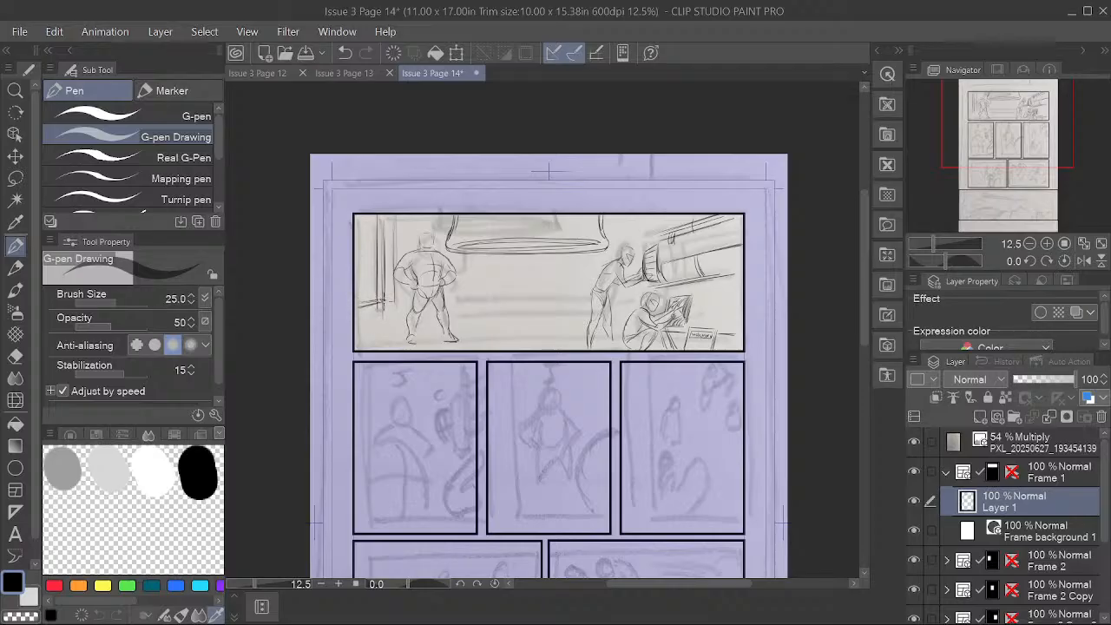
Step: Add the floor and back wall lines, a vertical edge behind the machine, and small marks on the left wall
{"action": "mouse_move", "coordinate": [359, 335]}
{"action": "left_mouse_down"}
{"action": "mouse_move", "coordinate": [413, 297]}
{"action": "mouse_move", "coordinate": [592, 293]}
{"action": "mouse_move", "coordinate": [465, 317]}
{"action": "left_mouse_up"}
{"action": "left_click_drag", "start_coordinate": [661, 284], "coordinate": [658, 313]}
{"action": "left_click_drag", "start_coordinate": [652, 218], "coordinate": [663, 241]}
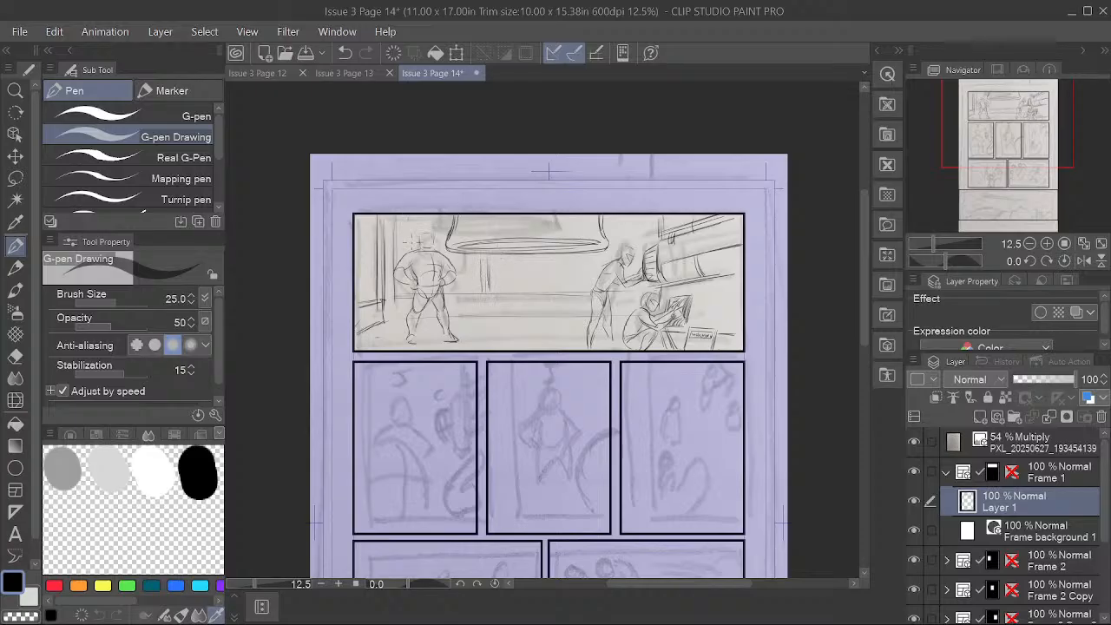
{"action": "left_click_drag", "start_coordinate": [363, 231], "coordinate": [375, 243]}
Step: Draw a gridded window with vertical divisions on the back wall beneath the hanging structure, undoing stray strokes
{"action": "left_click_drag", "start_coordinate": [581, 259], "coordinate": [585, 290]}
{"action": "left_click_drag", "start_coordinate": [589, 259], "coordinate": [588, 291]}
{"action": "mouse_move", "coordinate": [515, 260]}
{"action": "left_mouse_down"}
{"action": "mouse_move", "coordinate": [557, 271]}
{"action": "mouse_move", "coordinate": [523, 287]}
{"action": "left_mouse_up"}
{"action": "left_click_drag", "start_coordinate": [532, 259], "coordinate": [533, 288]}
{"action": "mouse_move", "coordinate": [538, 260]}
{"action": "left_mouse_down"}
{"action": "mouse_move", "coordinate": [537, 289]}
{"action": "mouse_move", "coordinate": [551, 285]}
{"action": "mouse_move", "coordinate": [566, 300]}
{"action": "left_mouse_up"}
{"action": "left_click_drag", "start_coordinate": [534, 260], "coordinate": [575, 266]}
{"action": "key", "text": "ctrl+z"}
{"action": "key", "text": "ctrl+z"}
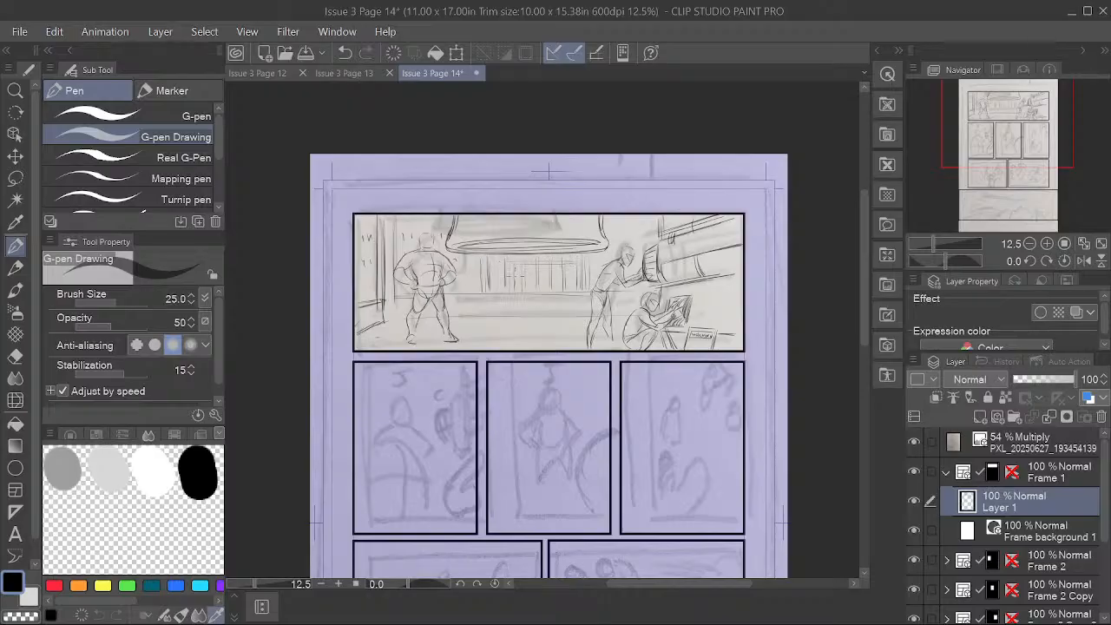
{"action": "left_click_drag", "start_coordinate": [513, 276], "coordinate": [559, 278]}
{"action": "left_click_drag", "start_coordinate": [648, 464], "coordinate": [679, 416]}
{"action": "left_click_drag", "start_coordinate": [752, 491], "coordinate": [725, 467]}
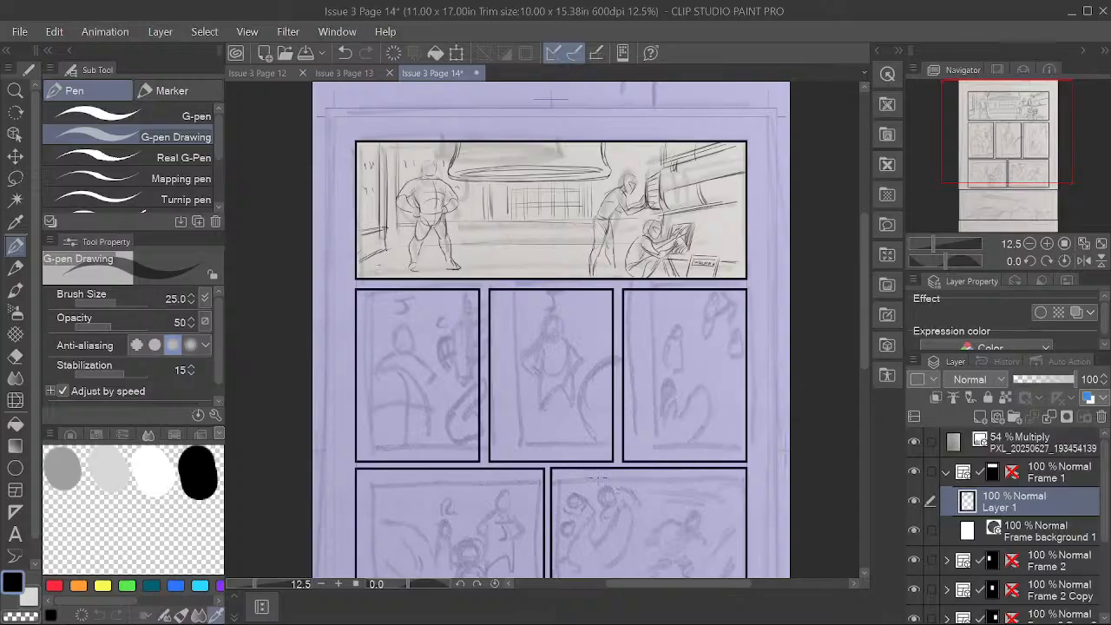